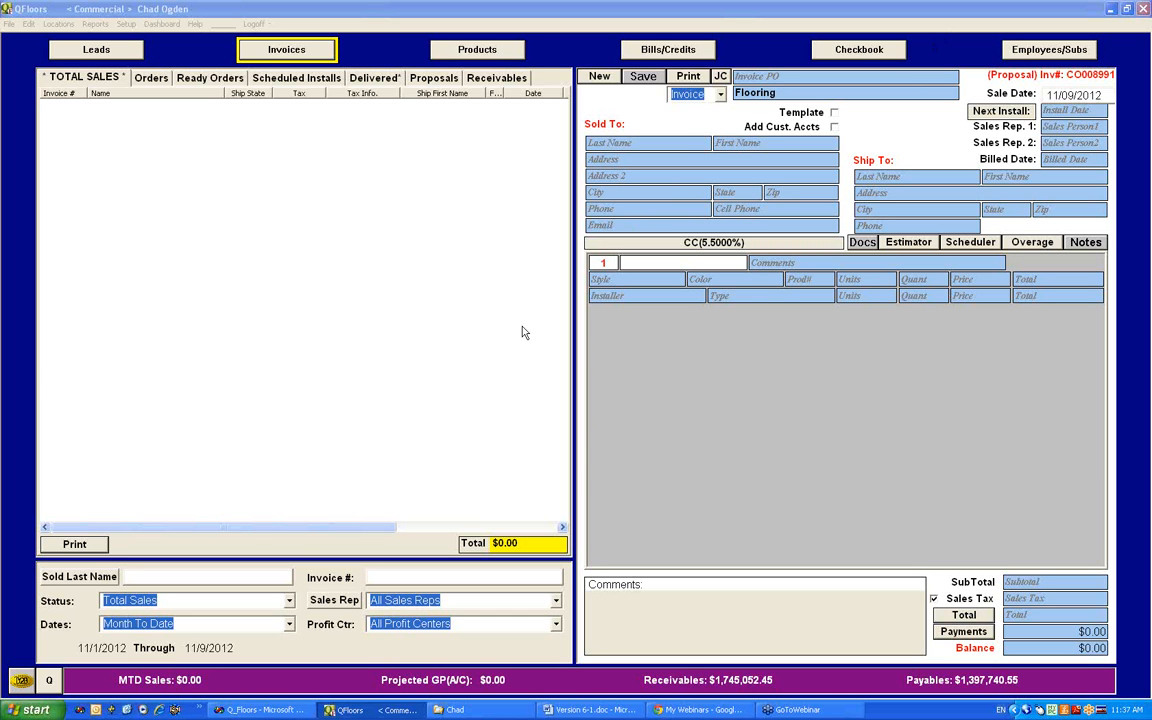
Step: View the Misc Setup options and close the dialog without saving changes
{"action": "left_click", "coordinate": [125, 25]}
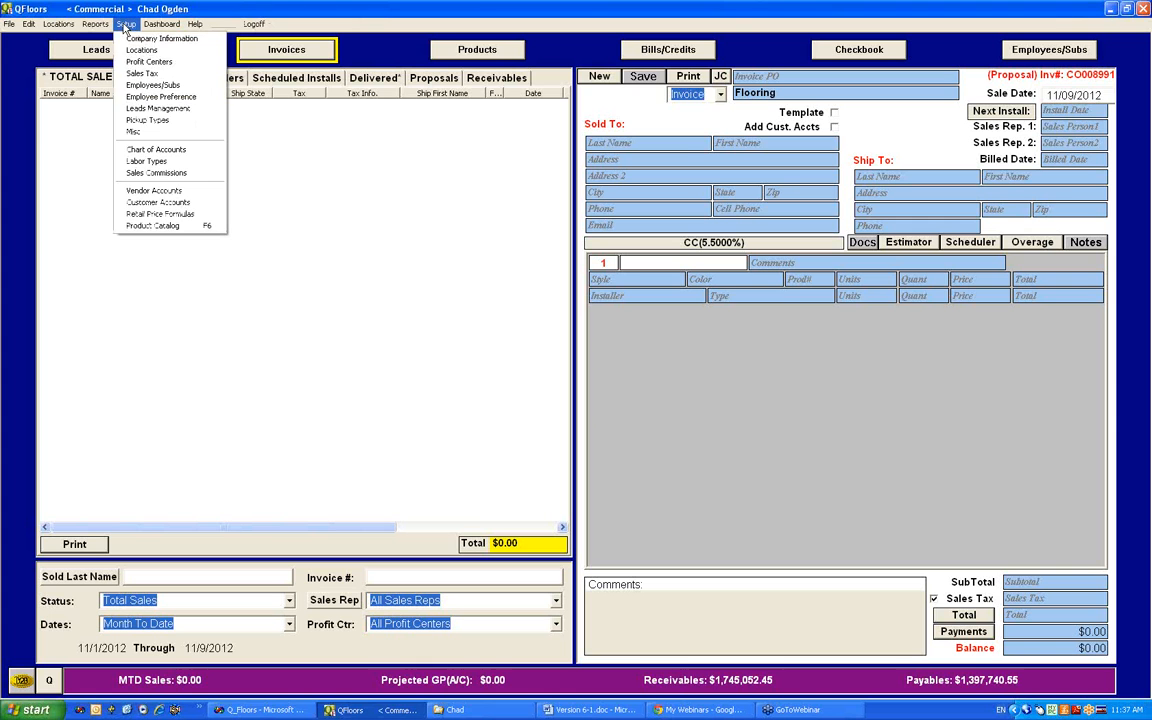
{"action": "left_click", "coordinate": [164, 137]}
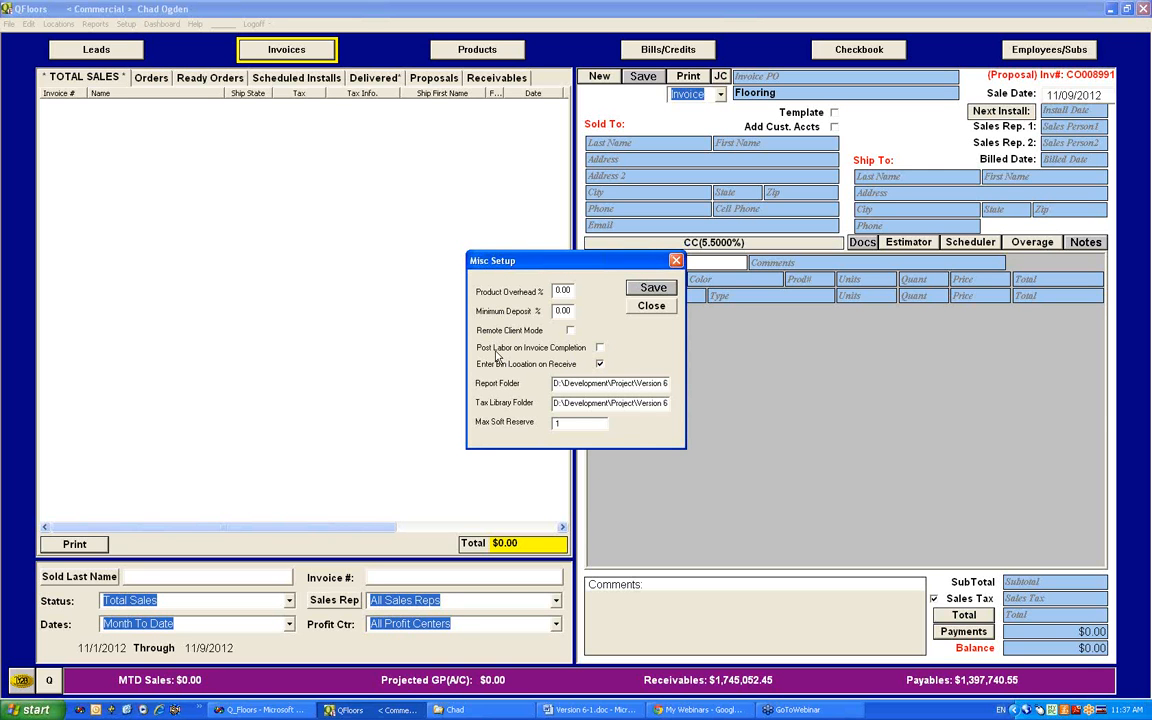
{"action": "left_click", "coordinate": [655, 308]}
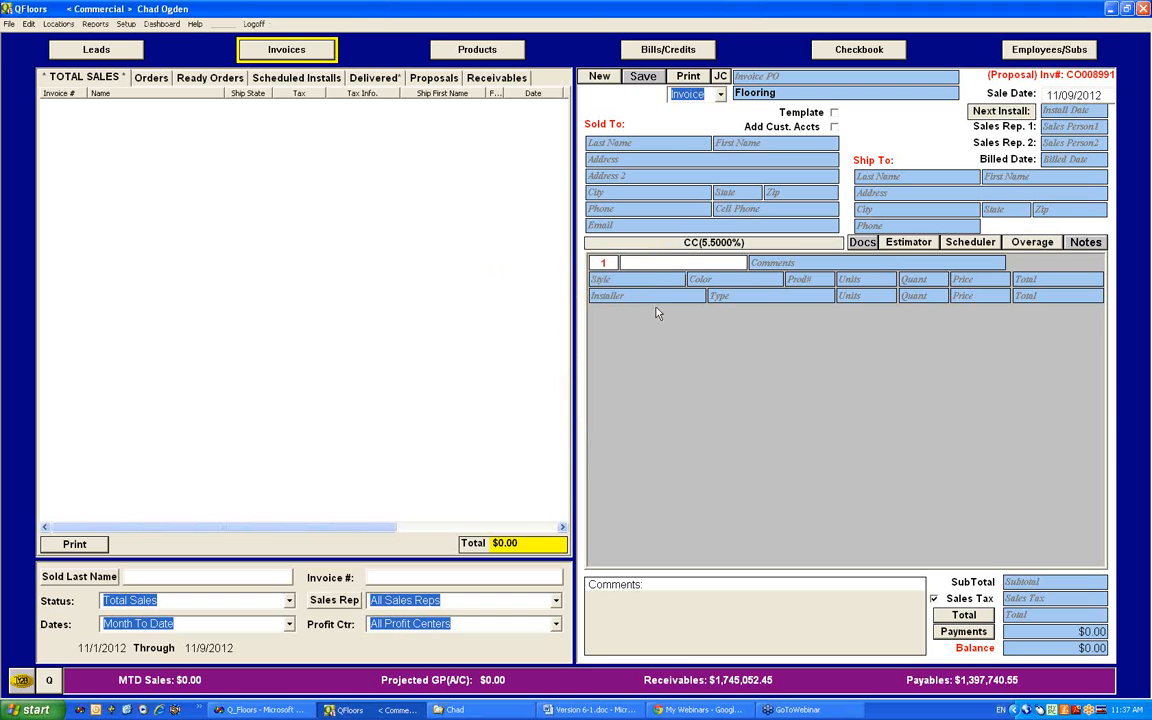
Step: Show the job cost panel, list Total Sales for All Dates, and open the Breakroom invoice
{"action": "left_click", "coordinate": [720, 77]}
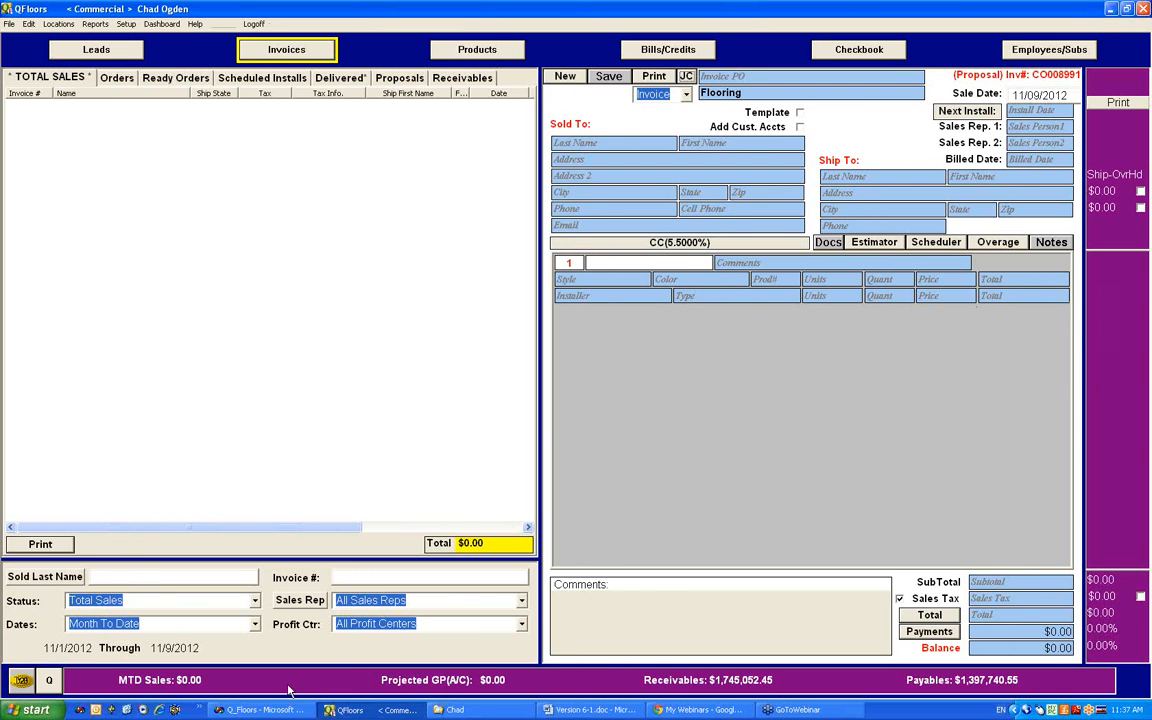
{"action": "left_click", "coordinate": [40, 628]}
{"action": "type", "text": "a"}
{"action": "key", "text": "Return"}
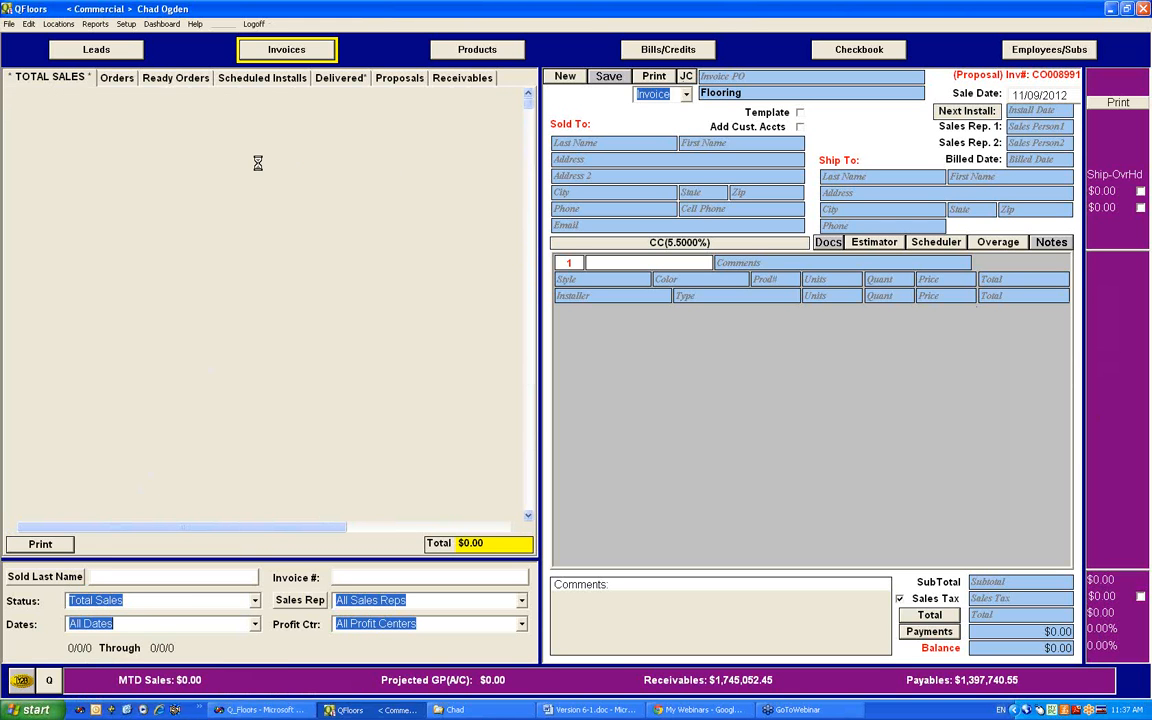
{"action": "left_click", "coordinate": [99, 162]}
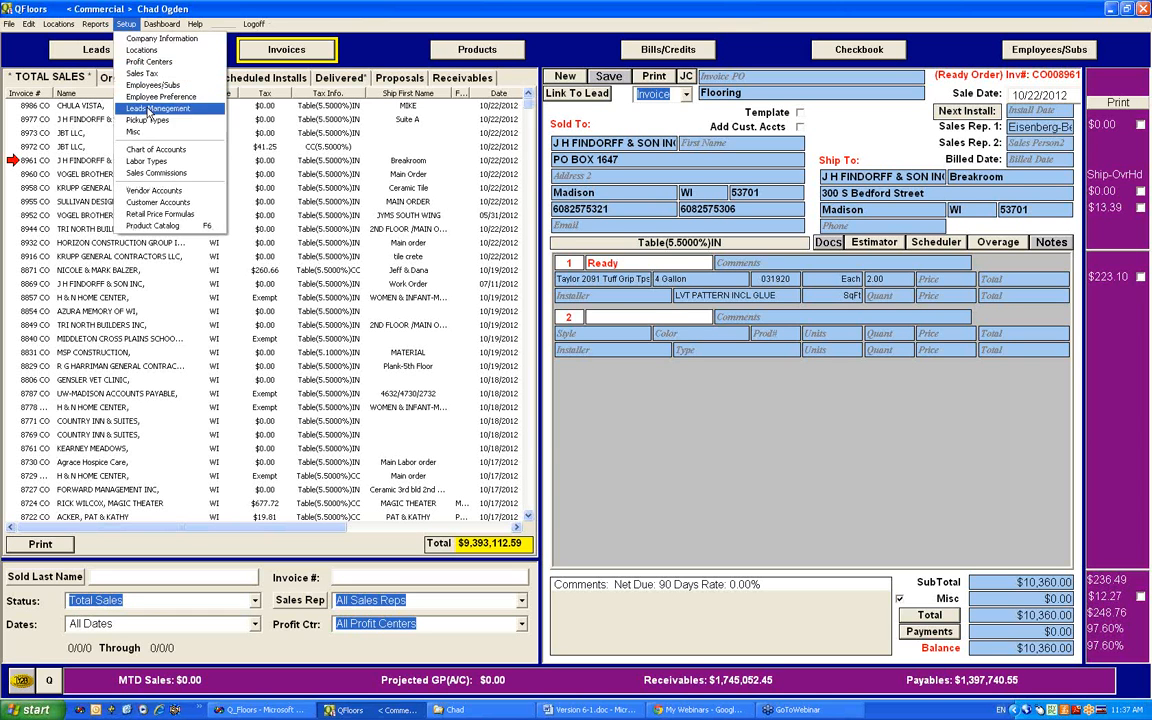
Step: Check the Product Overhead % setting in Misc Setup against the open invoice's job costs, then close the dialog
{"action": "left_click", "coordinate": [134, 131]}
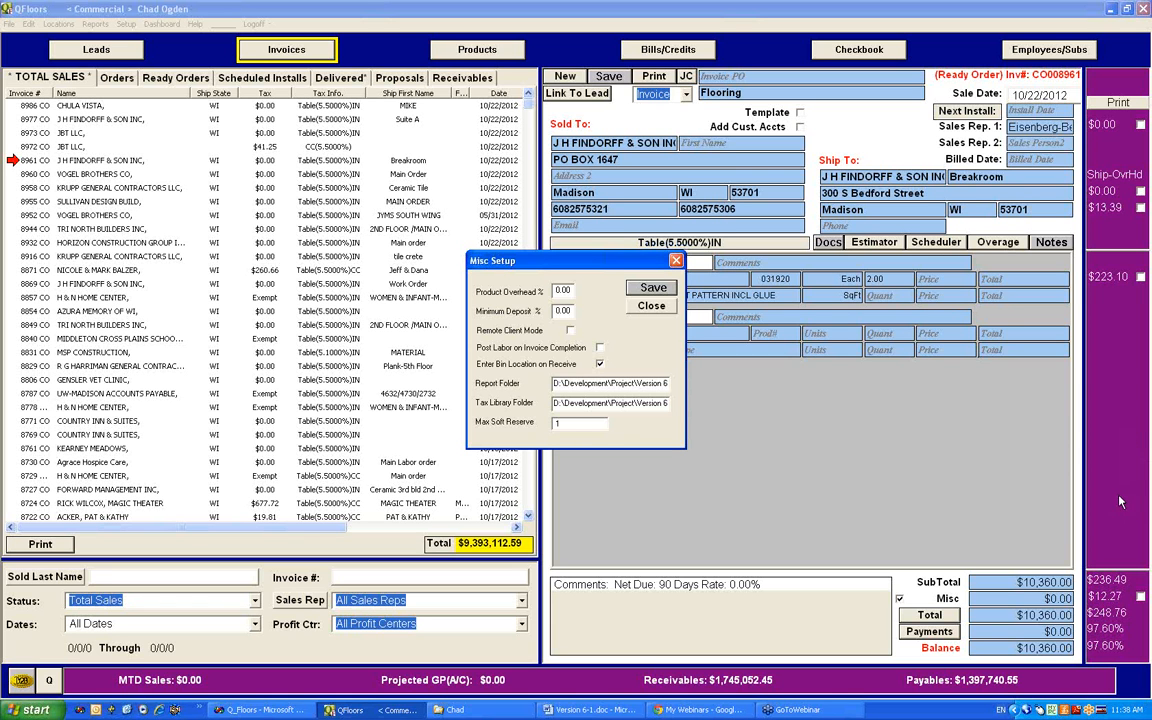
{"action": "left_click", "coordinate": [979, 518]}
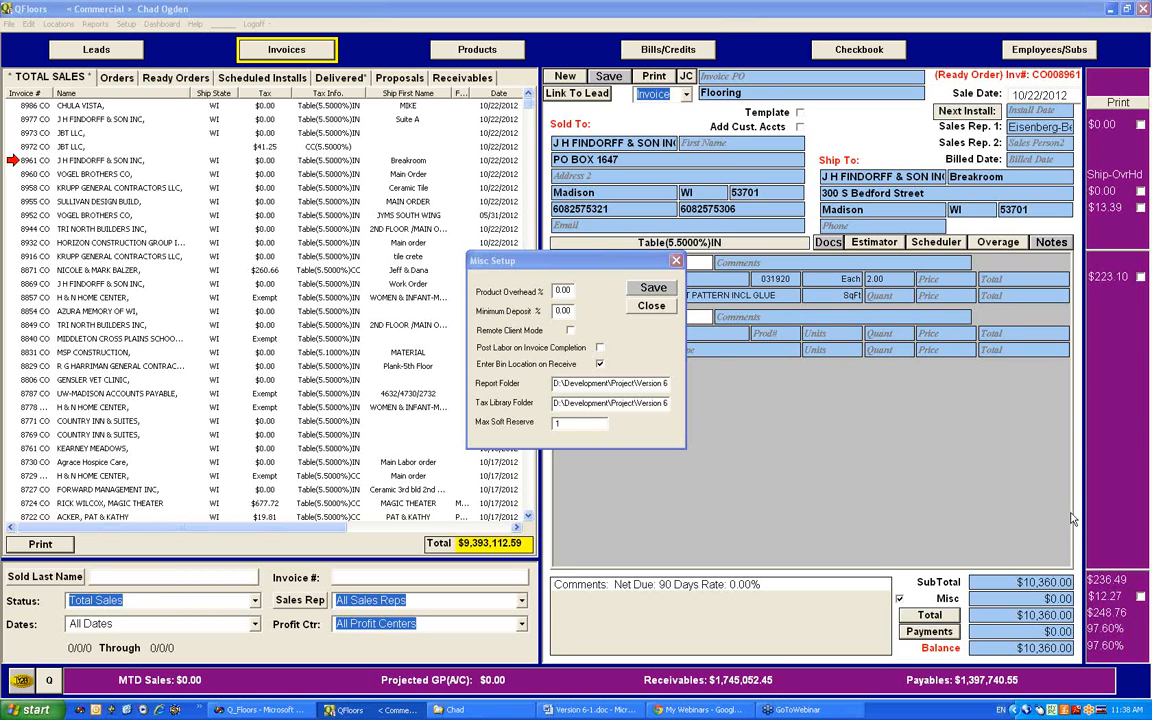
{"action": "left_click", "coordinate": [677, 261]}
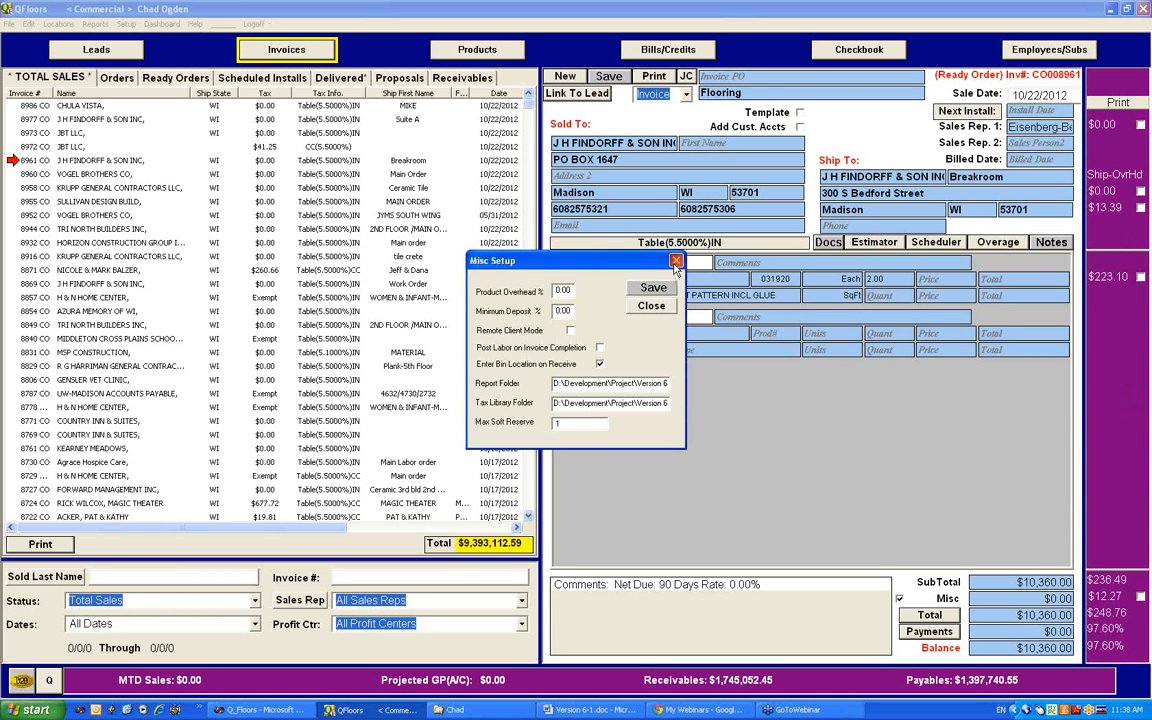
Step: Open union installer employee 10's record and examine the account choices in the Gross payroll settings without changing them
{"action": "left_click", "coordinate": [1040, 49]}
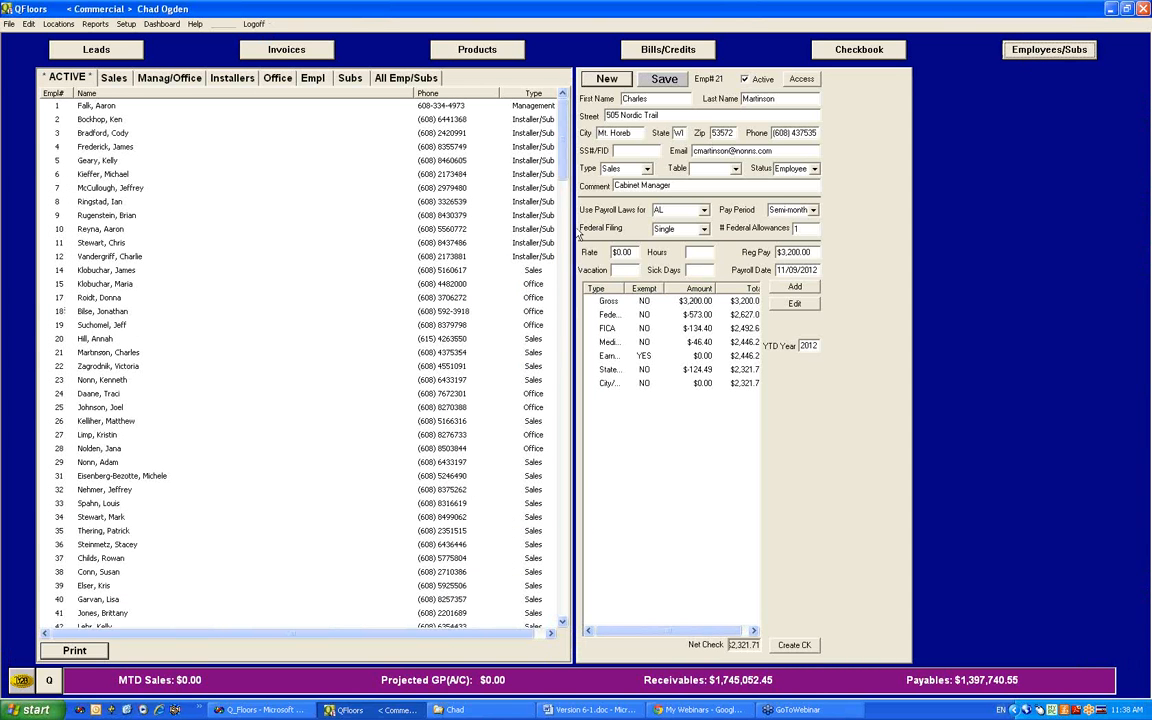
{"action": "left_click", "coordinate": [96, 229]}
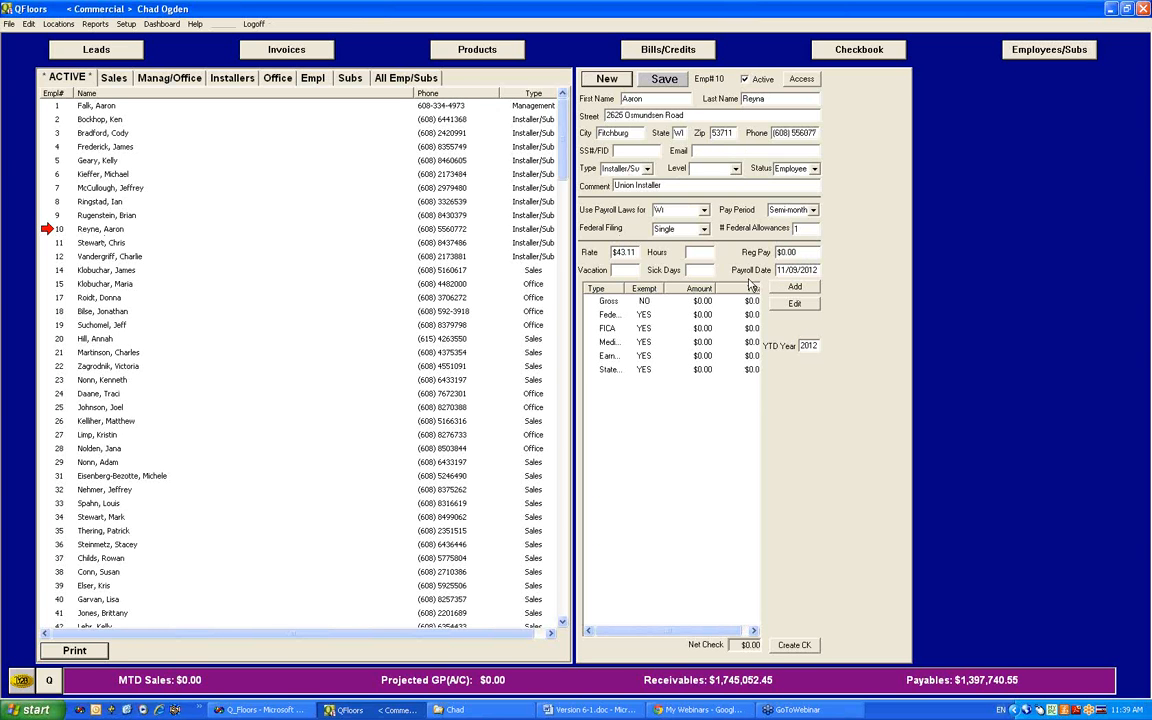
{"action": "double_click", "coordinate": [604, 301]}
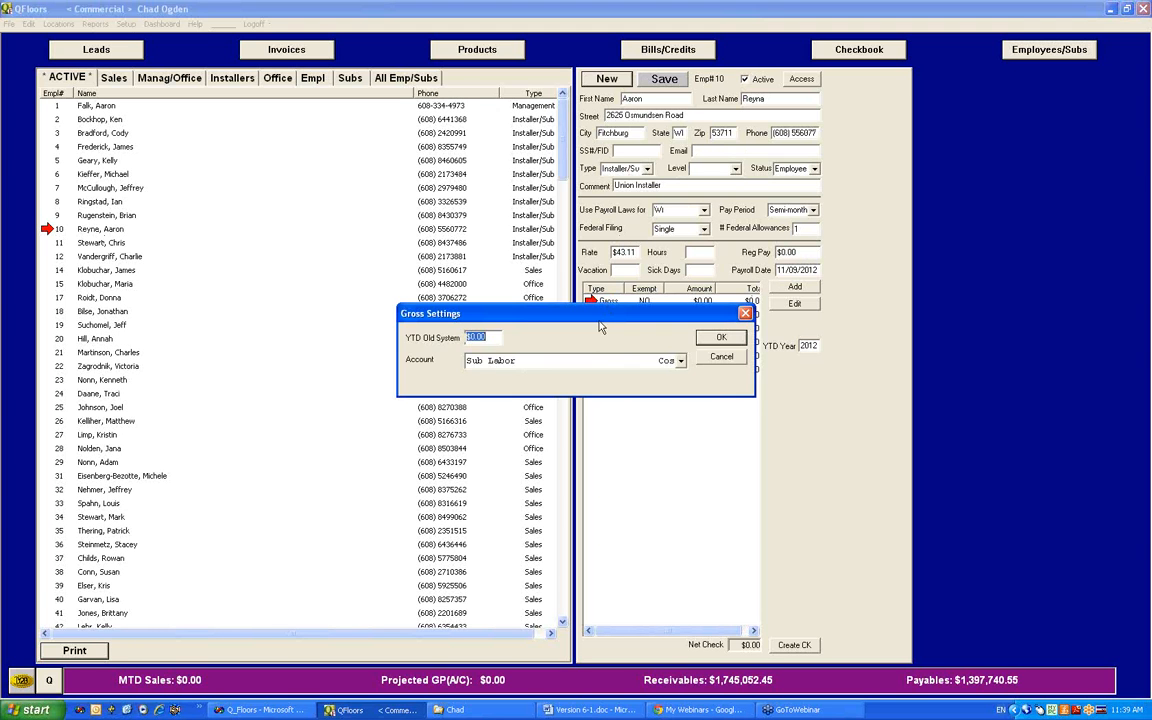
{"action": "left_click", "coordinate": [680, 362]}
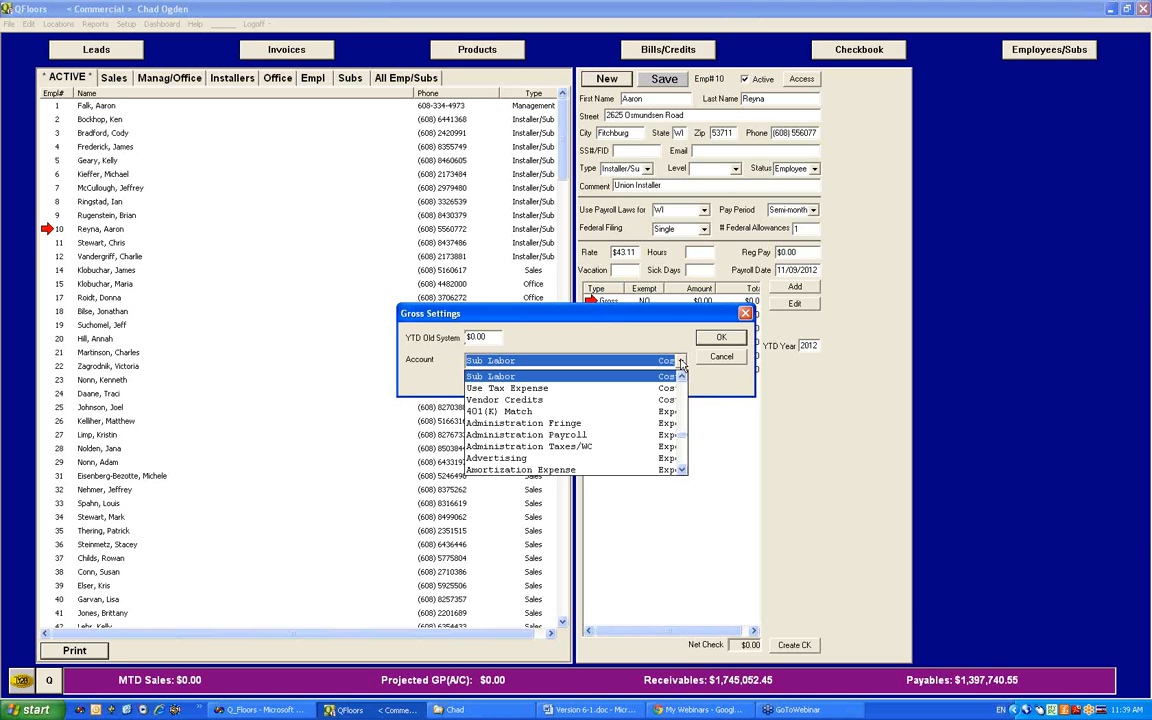
{"action": "left_click", "coordinate": [681, 361]}
{"action": "left_click", "coordinate": [745, 313]}
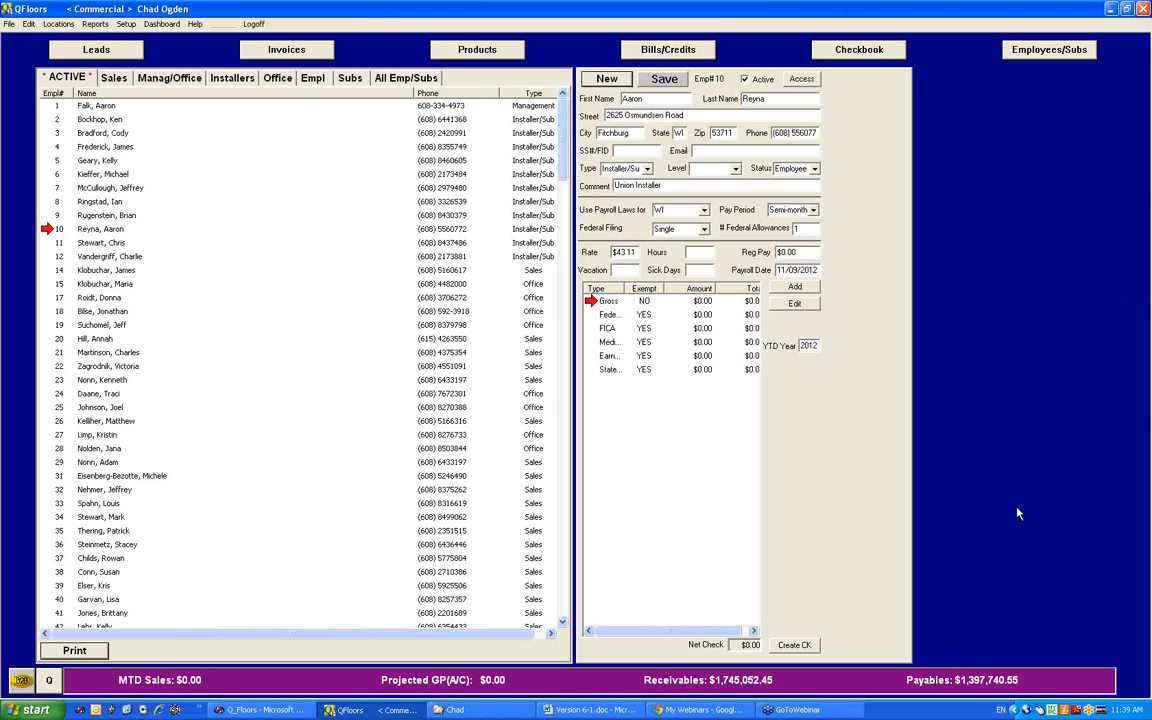
Step: Review the Misc Setup options, including Post Labor on Invoice Completion and Enter Bin Location on Receive, and close the dialog
{"action": "left_click", "coordinate": [124, 24]}
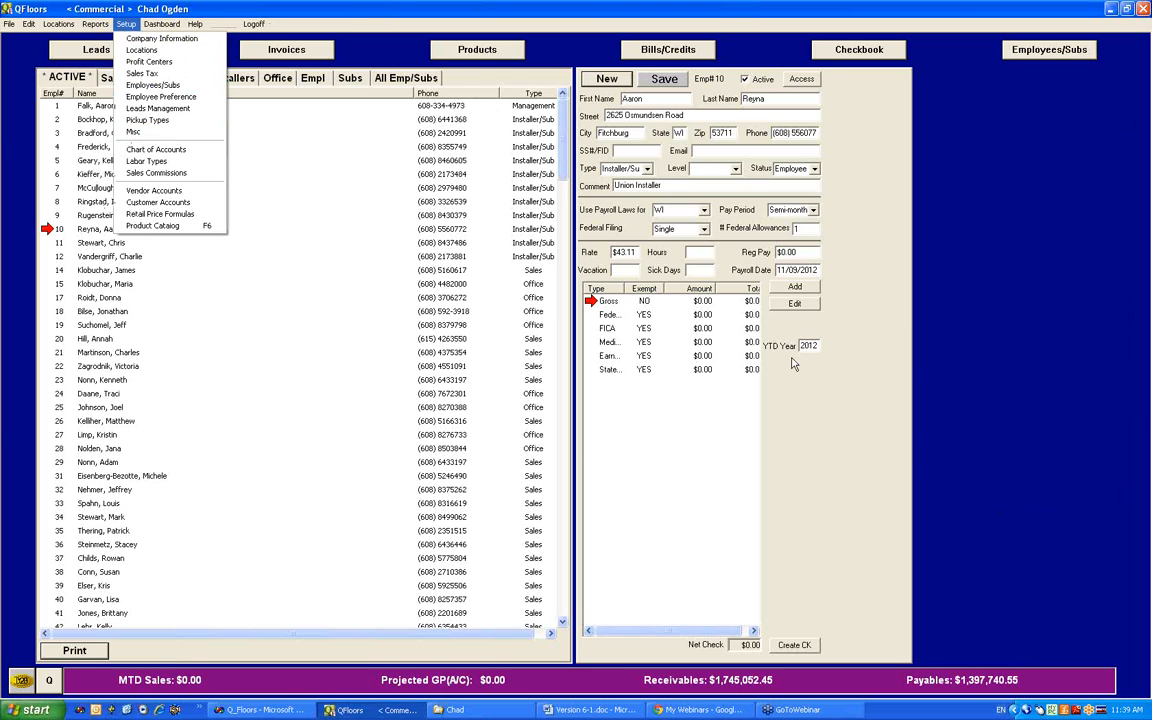
{"action": "left_click", "coordinate": [136, 134]}
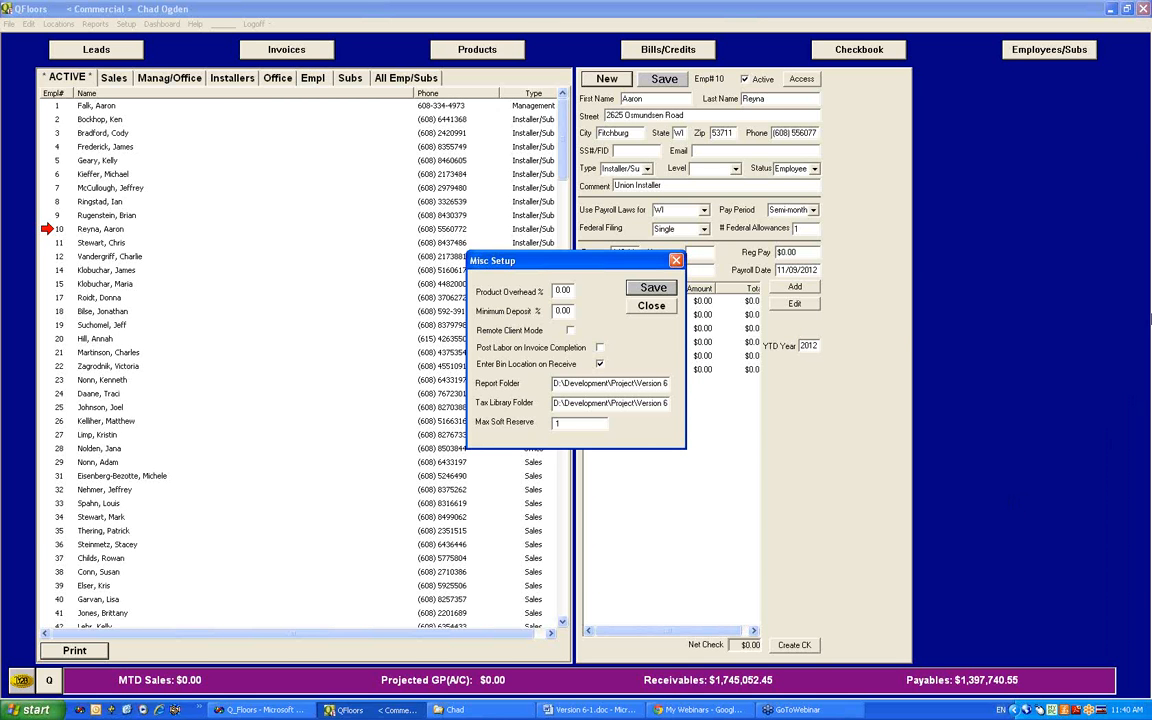
{"action": "left_click", "coordinate": [1139, 33]}
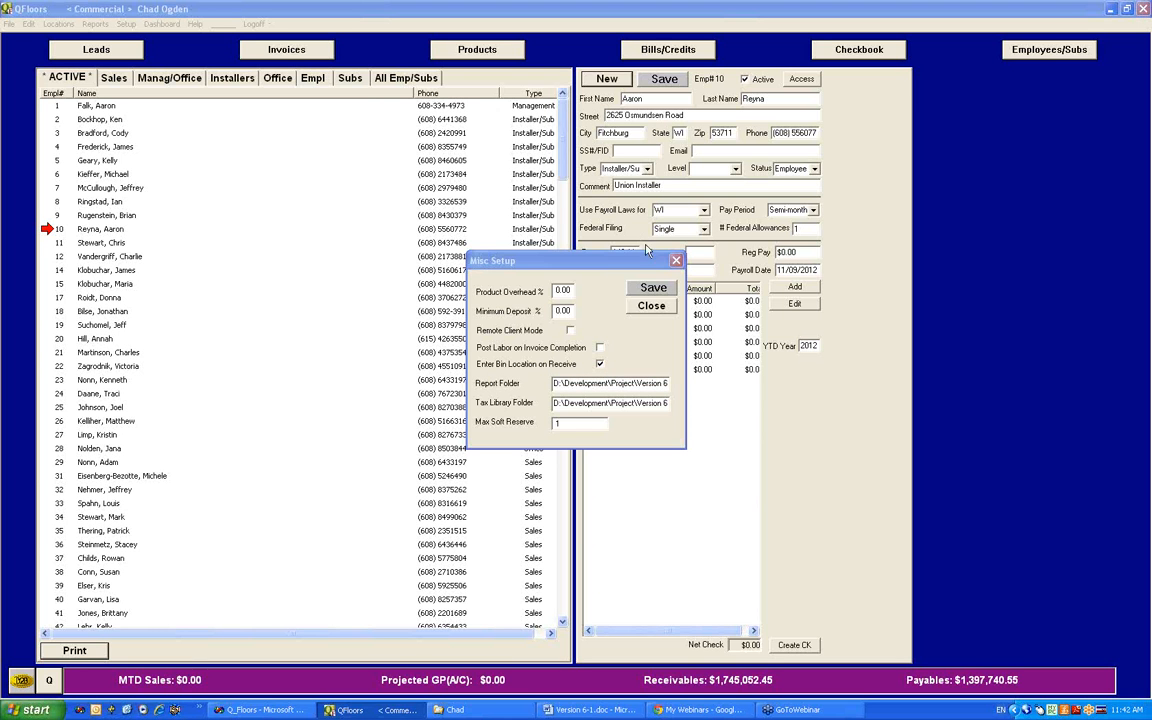
{"action": "left_click", "coordinate": [676, 261]}
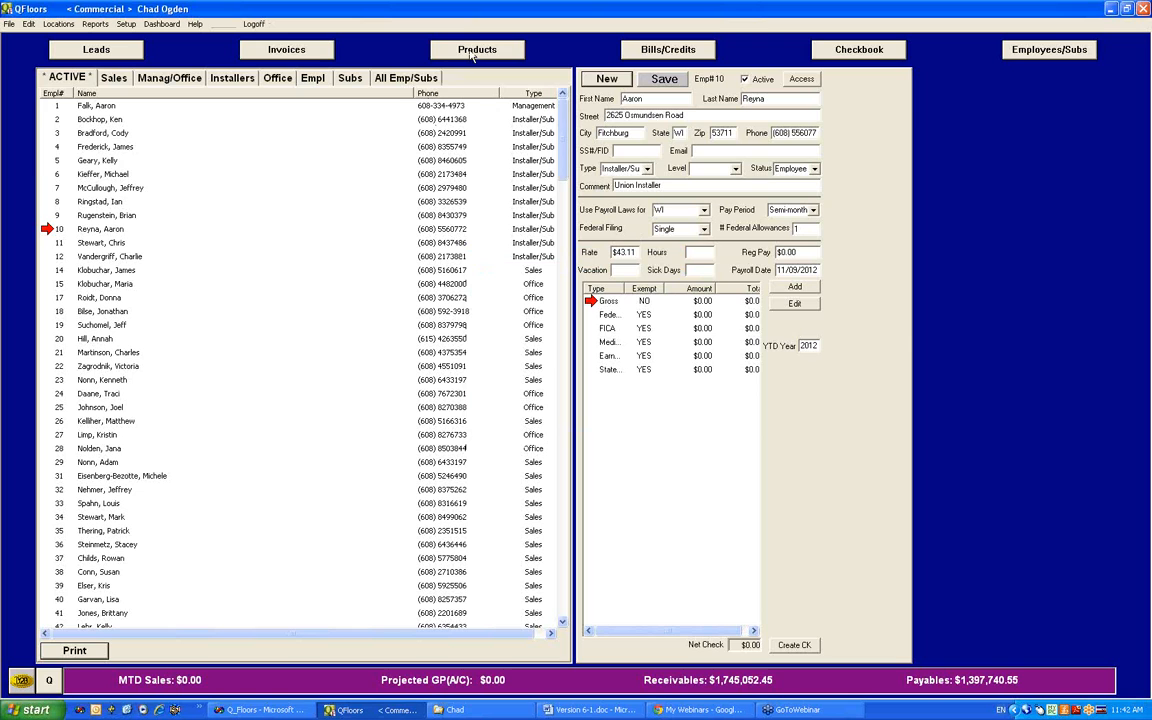
Step: Open the product stock list without waiting for it to load completely, and filter it by manufacturer MOHCERTL
{"action": "left_click", "coordinate": [405, 51]}
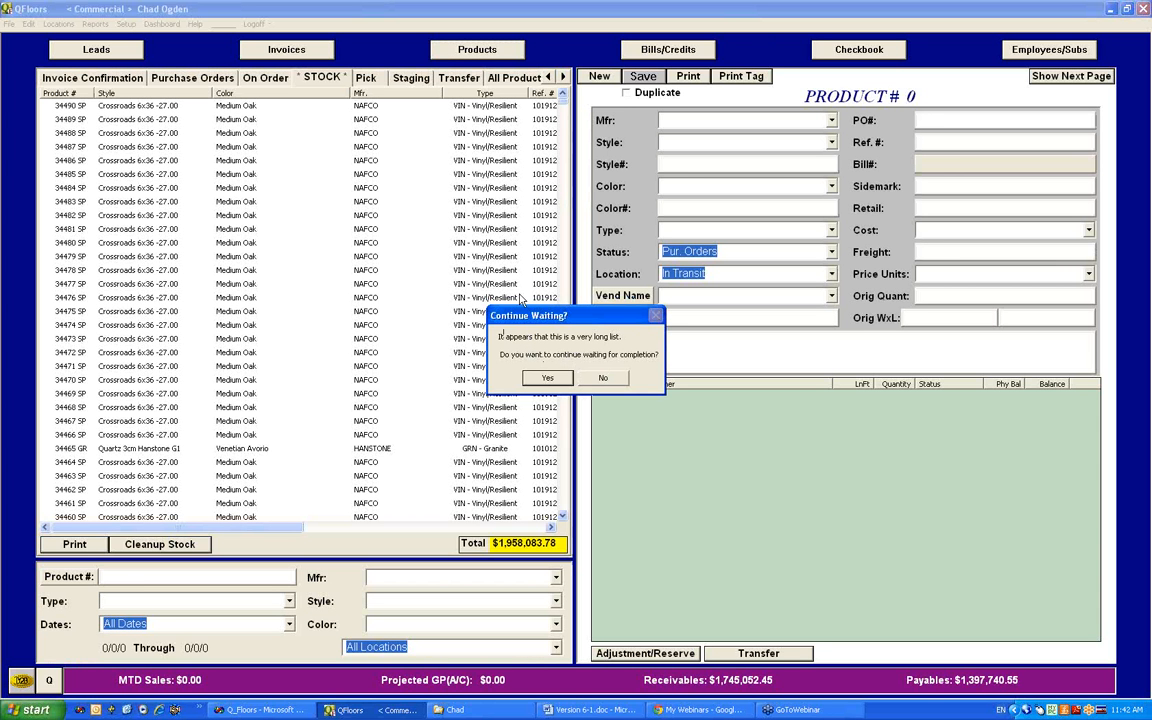
{"action": "left_click", "coordinate": [604, 378]}
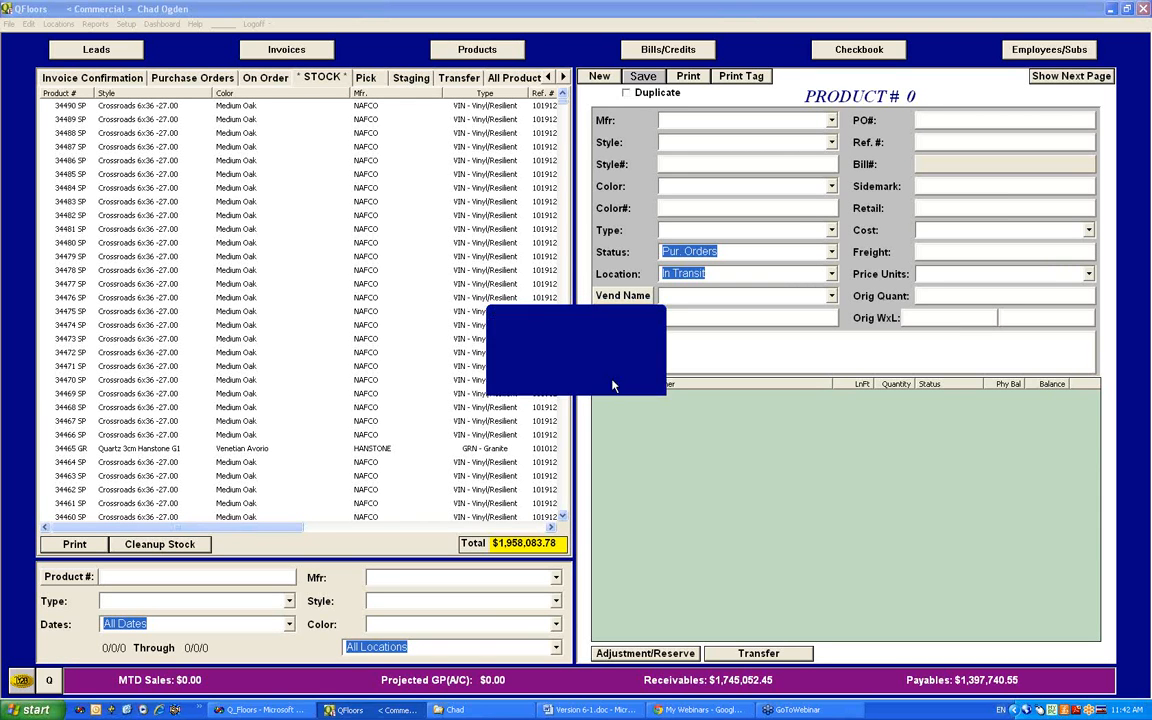
{"action": "left_click", "coordinate": [530, 583]}
{"action": "type", "text": "Mo"}
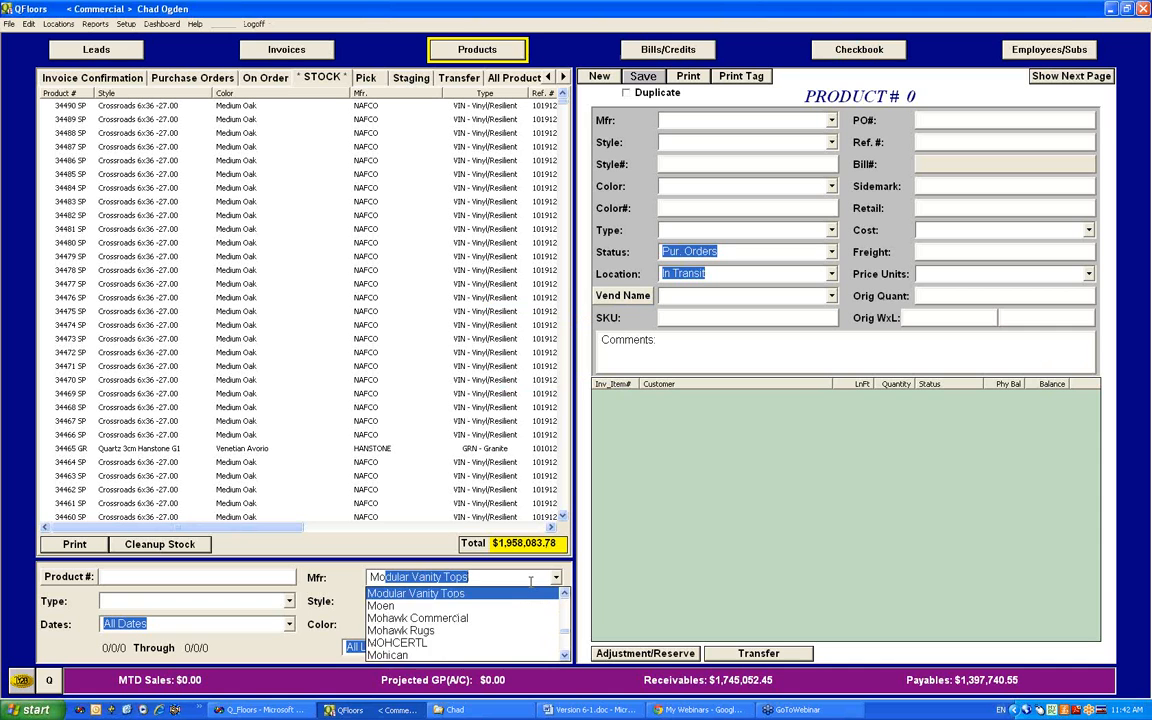
{"action": "type", "text": "hawk Commercial"}
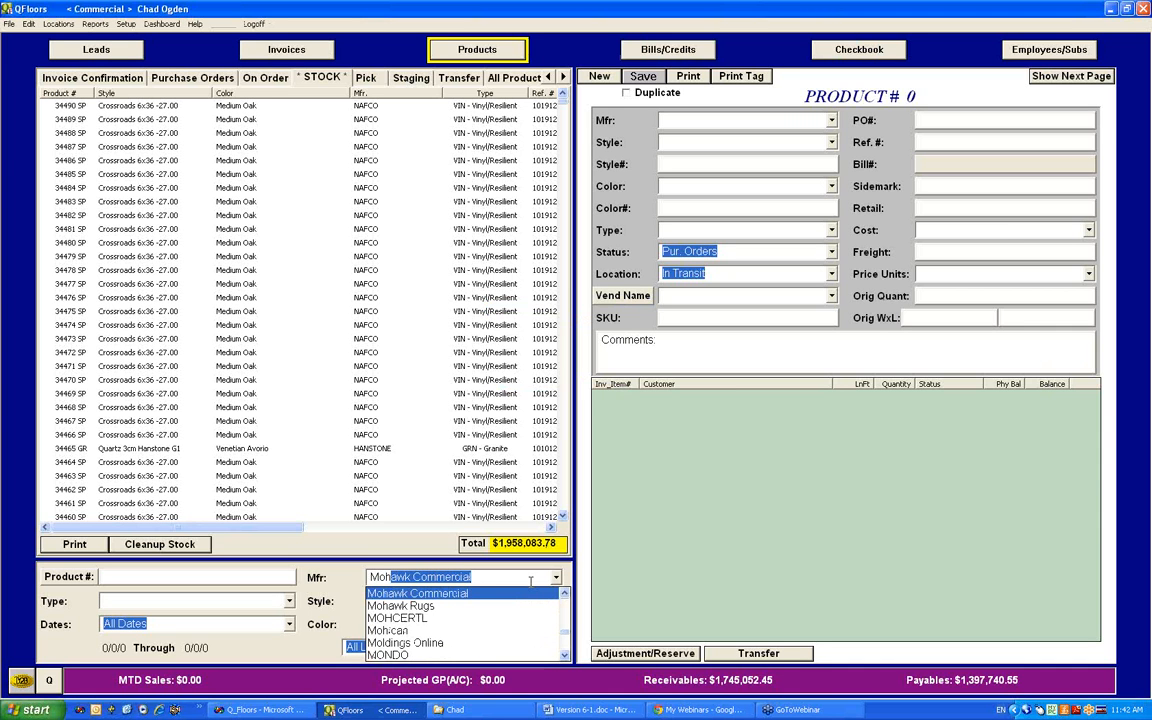
{"action": "key", "text": "Down"}
{"action": "key", "text": "Down"}
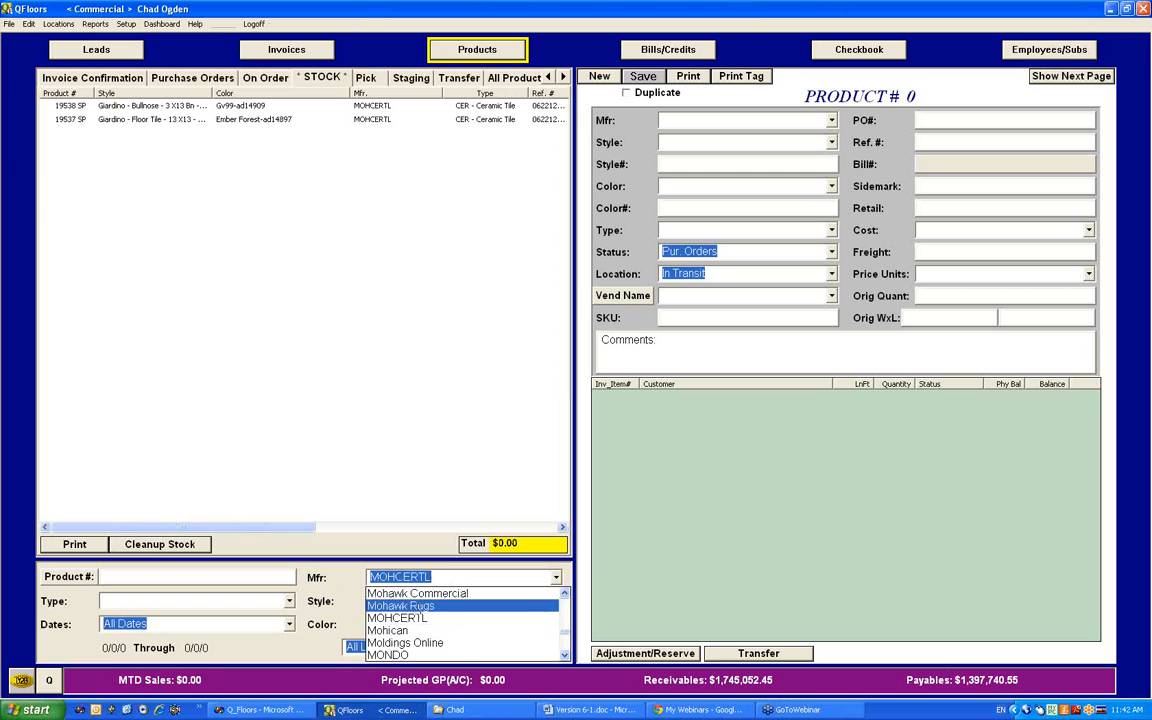
{"action": "left_click", "coordinate": [428, 618]}
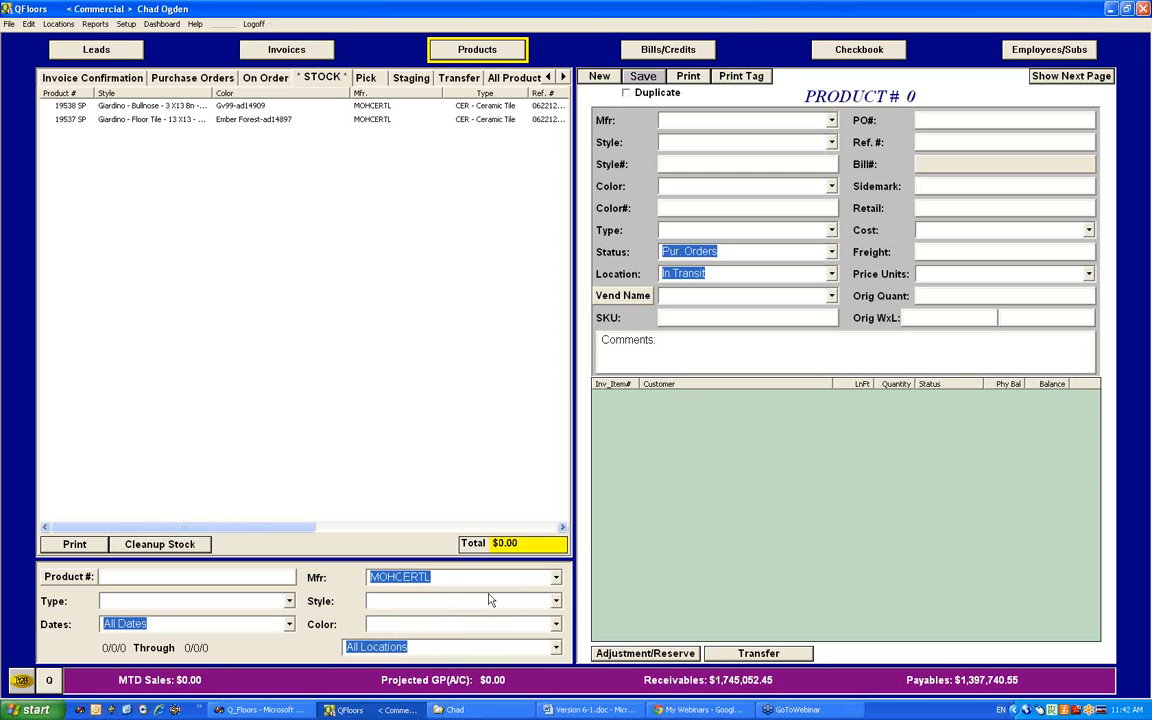
Step: Change the stock list's manufacturer filter to Mohawk Commercial
{"action": "left_click", "coordinate": [554, 578]}
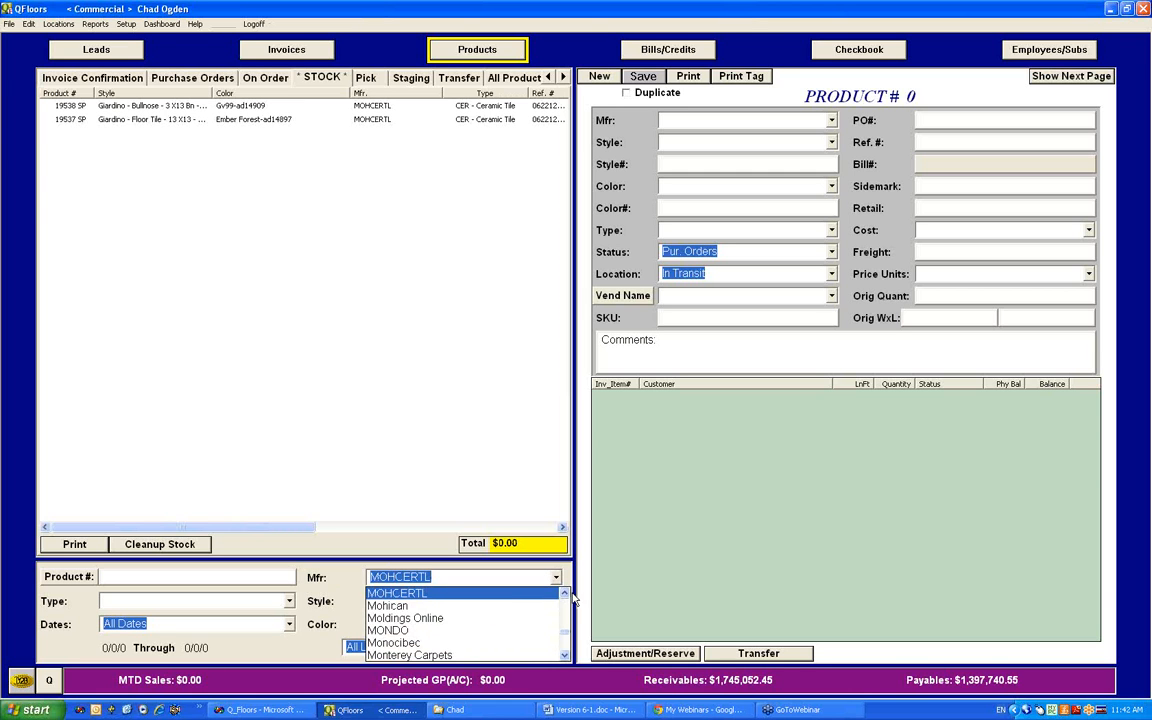
{"action": "left_click", "coordinate": [552, 594]}
{"action": "left_click", "coordinate": [555, 578]}
{"action": "left_click", "coordinate": [563, 597]}
{"action": "left_click", "coordinate": [563, 597]}
{"action": "left_click", "coordinate": [563, 597]}
{"action": "left_click", "coordinate": [500, 609]}
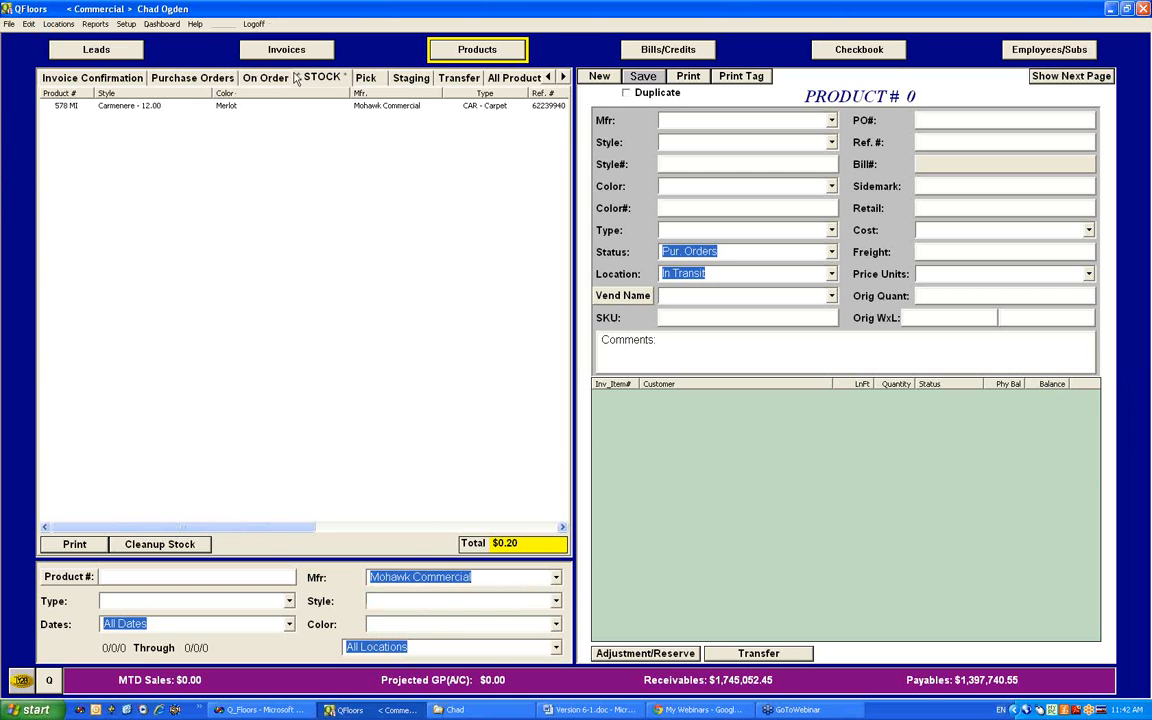
Step: Show the products on order, view the Receive Date prompt for finalizing receiving, and dismiss it
{"action": "left_click", "coordinate": [262, 77]}
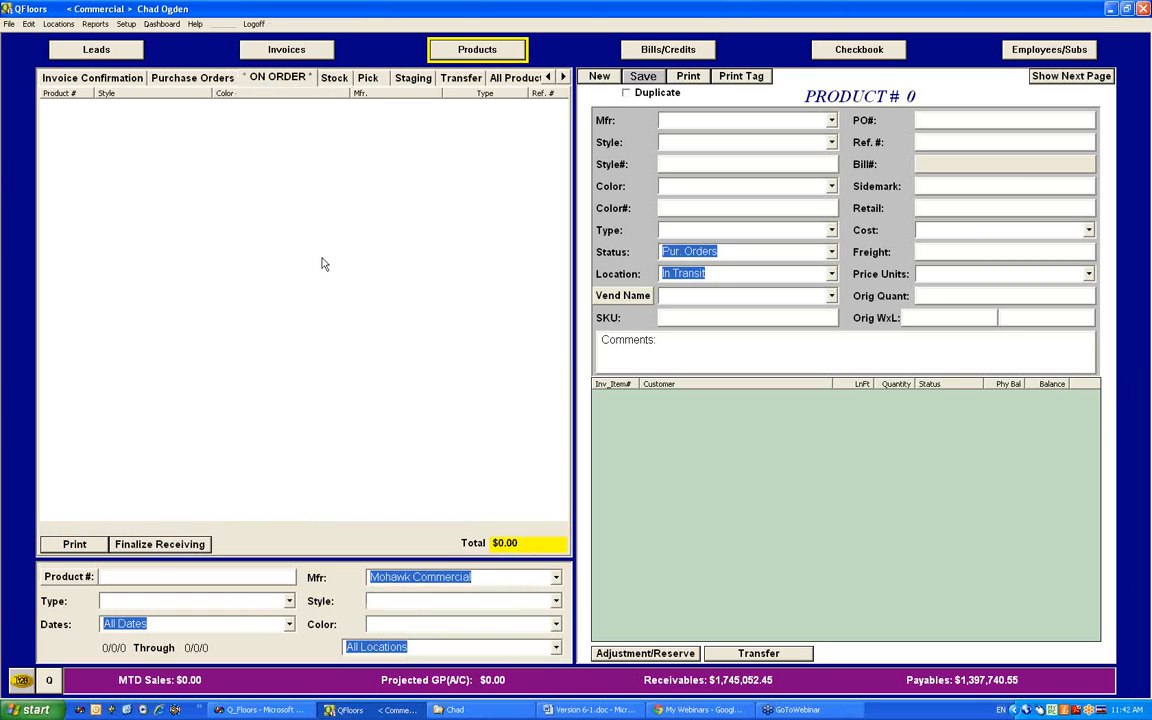
{"action": "left_click", "coordinate": [160, 544]}
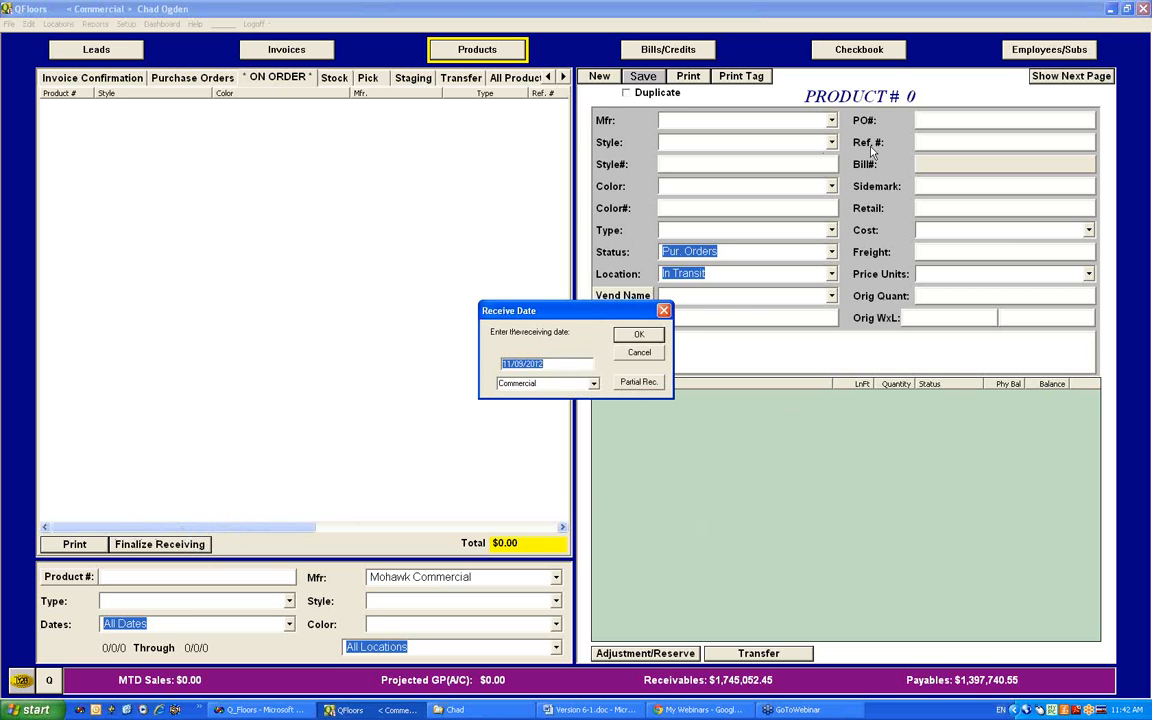
{"action": "left_click", "coordinate": [665, 311]}
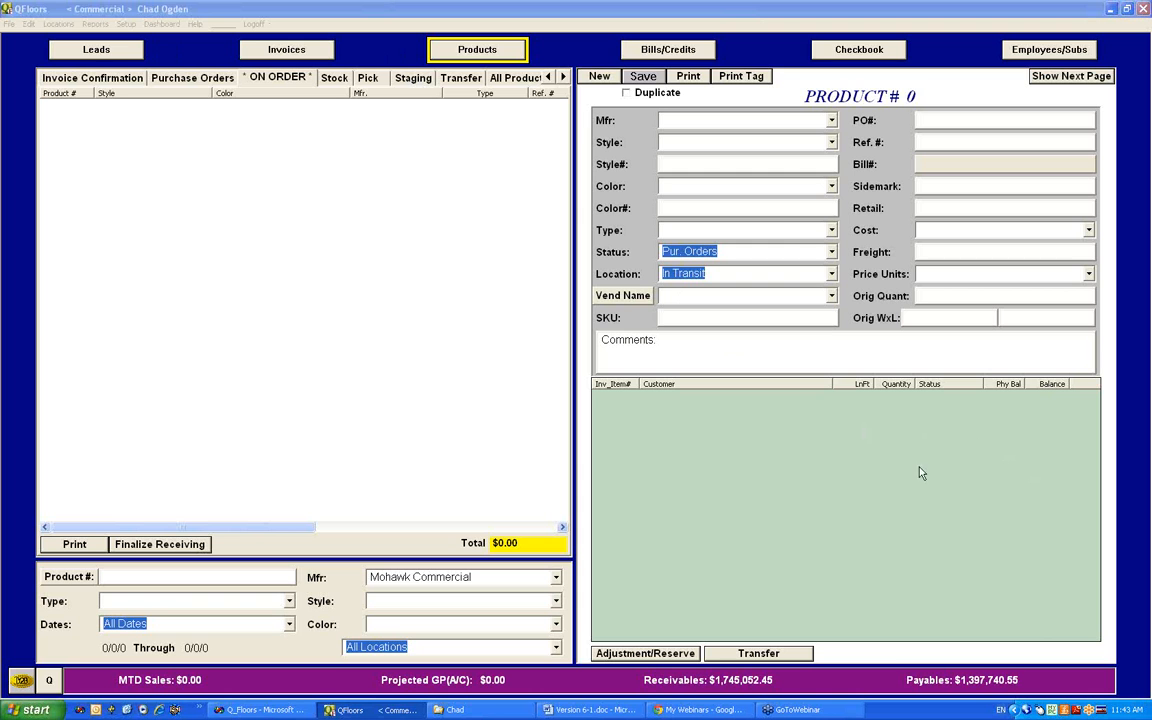
Step: Return to the invoices and view the list of available company locations
{"action": "left_click", "coordinate": [290, 52]}
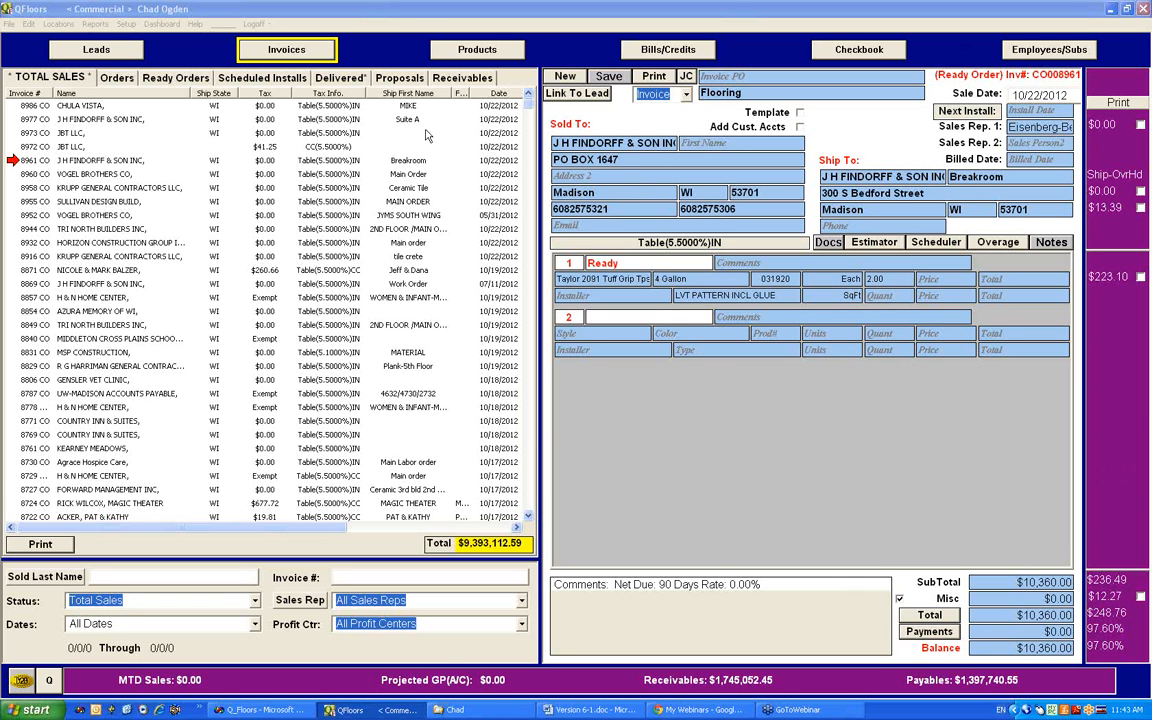
{"action": "left_click", "coordinate": [55, 25]}
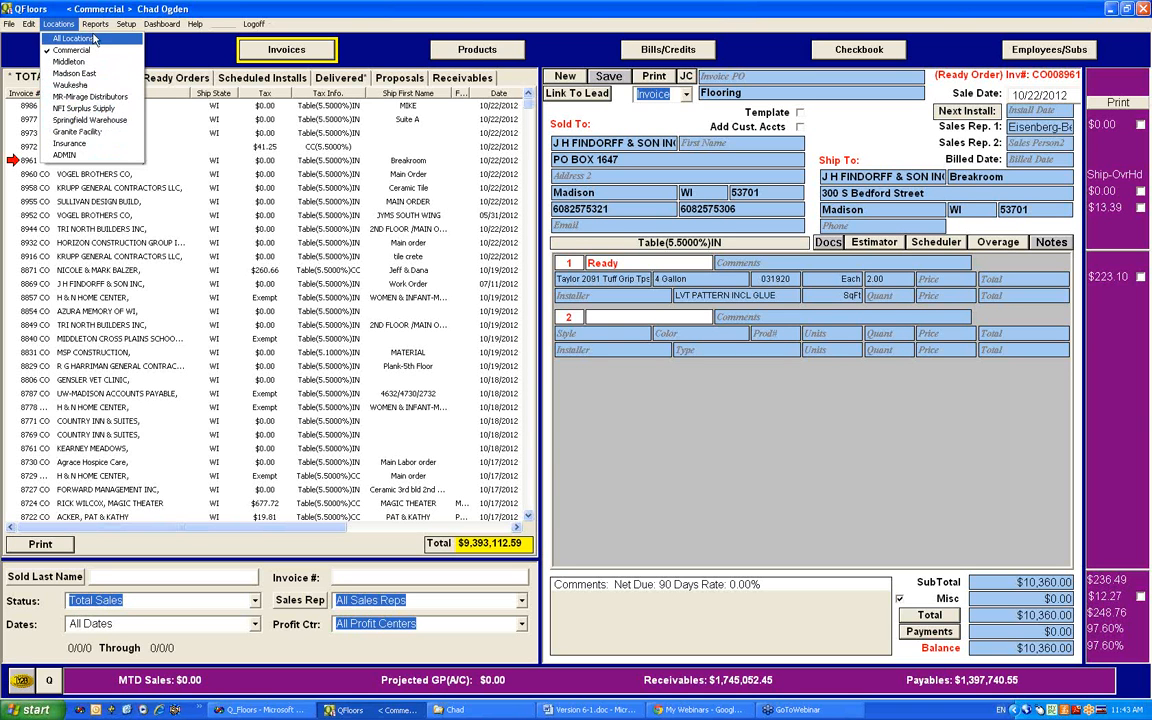
{"action": "mouse_move", "coordinate": [90, 26]}
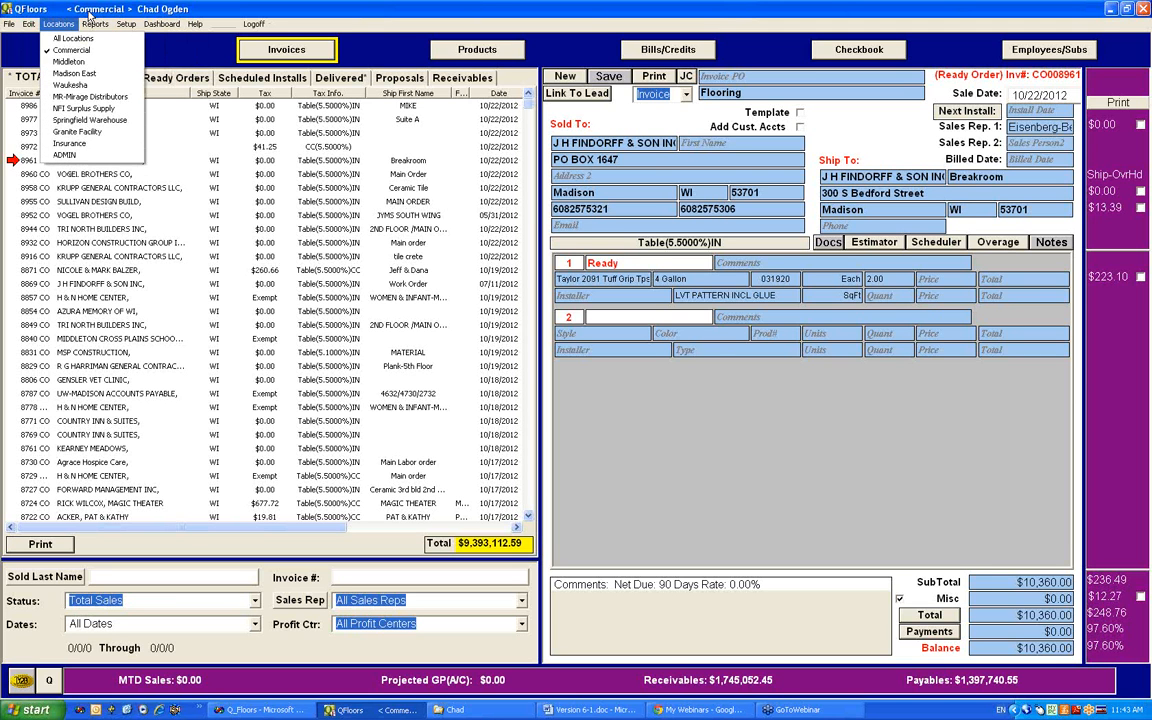
Step: Review the defined profit centers in Profit Center Setup and close it without changes
{"action": "left_click", "coordinate": [125, 24]}
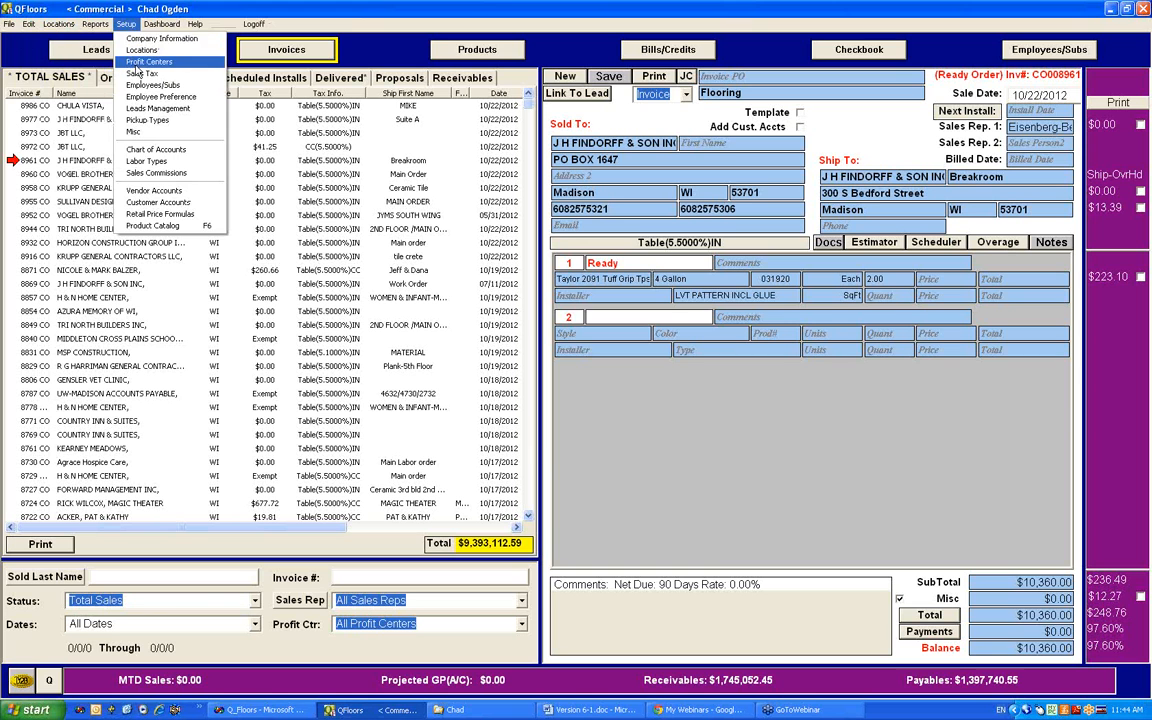
{"action": "left_click", "coordinate": [130, 62]}
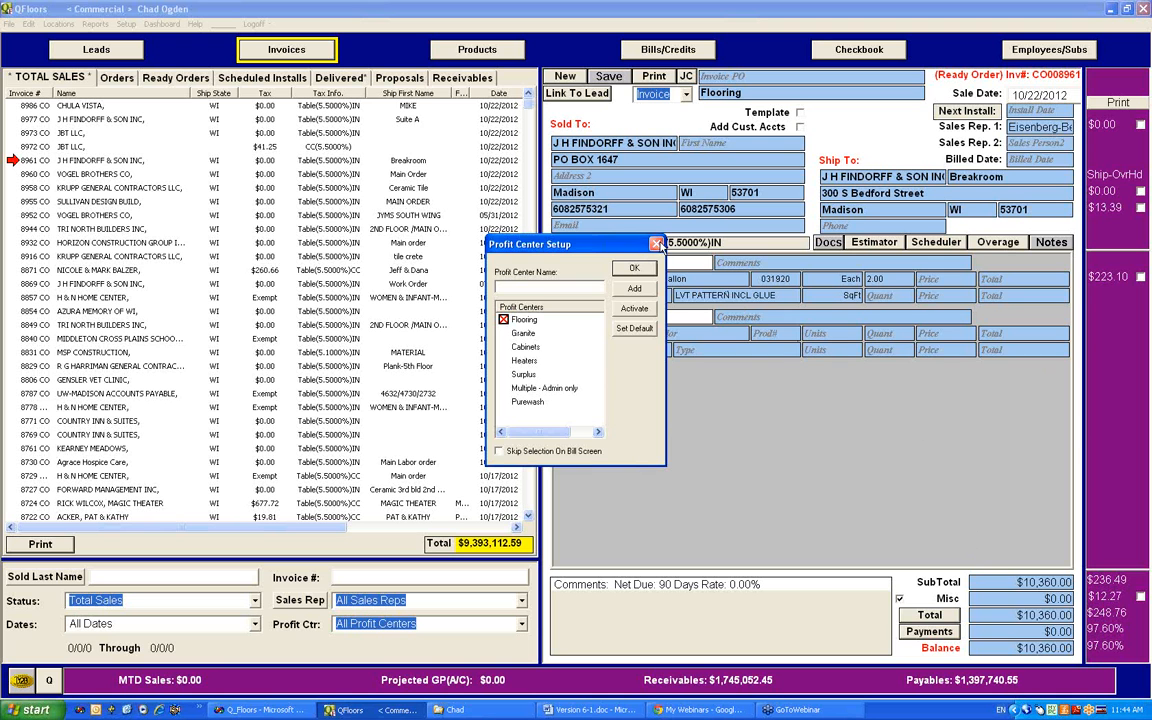
{"action": "left_click", "coordinate": [657, 245]}
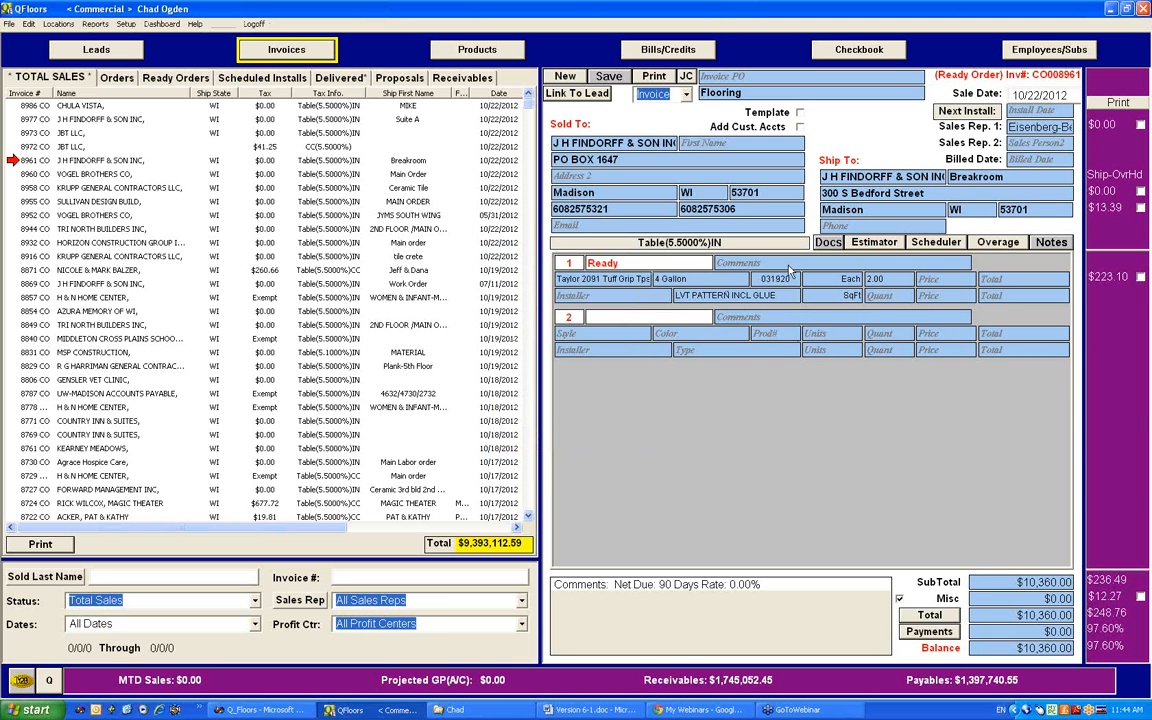
Step: Close the Commercial QFloors session and connect to the remote computer 192.41.94.77 with Remote Desktop Connection
{"action": "left_click", "coordinate": [1143, 8]}
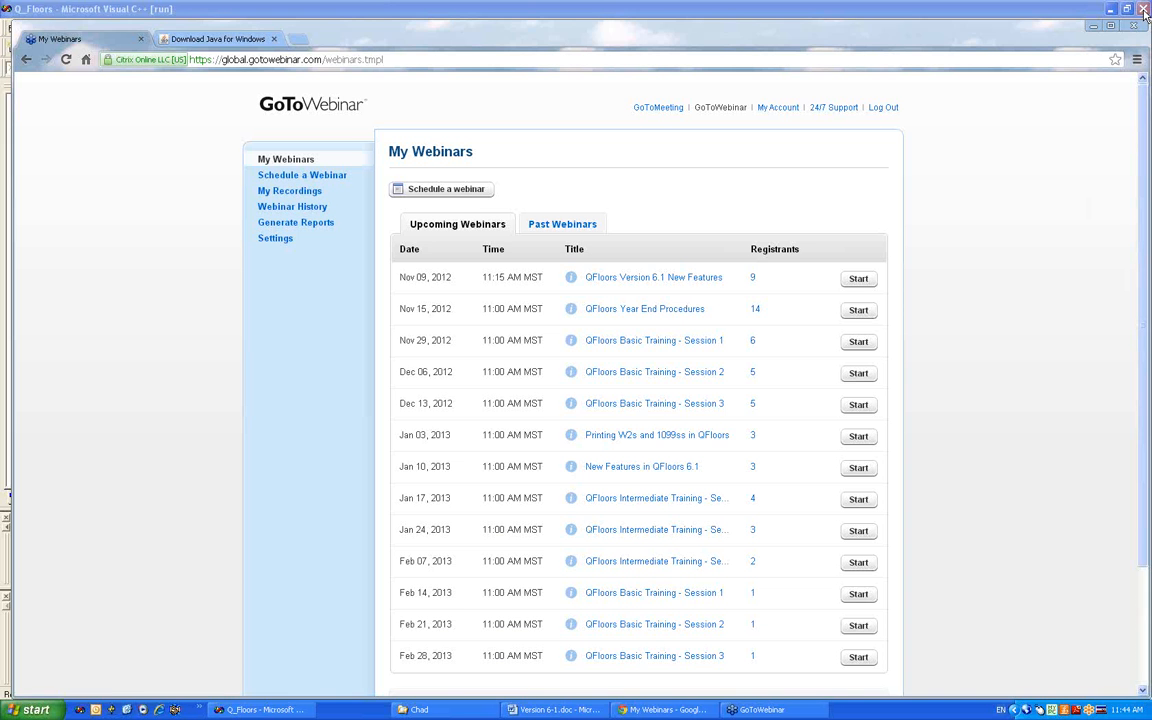
{"action": "left_click", "coordinate": [22, 710]}
{"action": "left_click", "coordinate": [62, 384]}
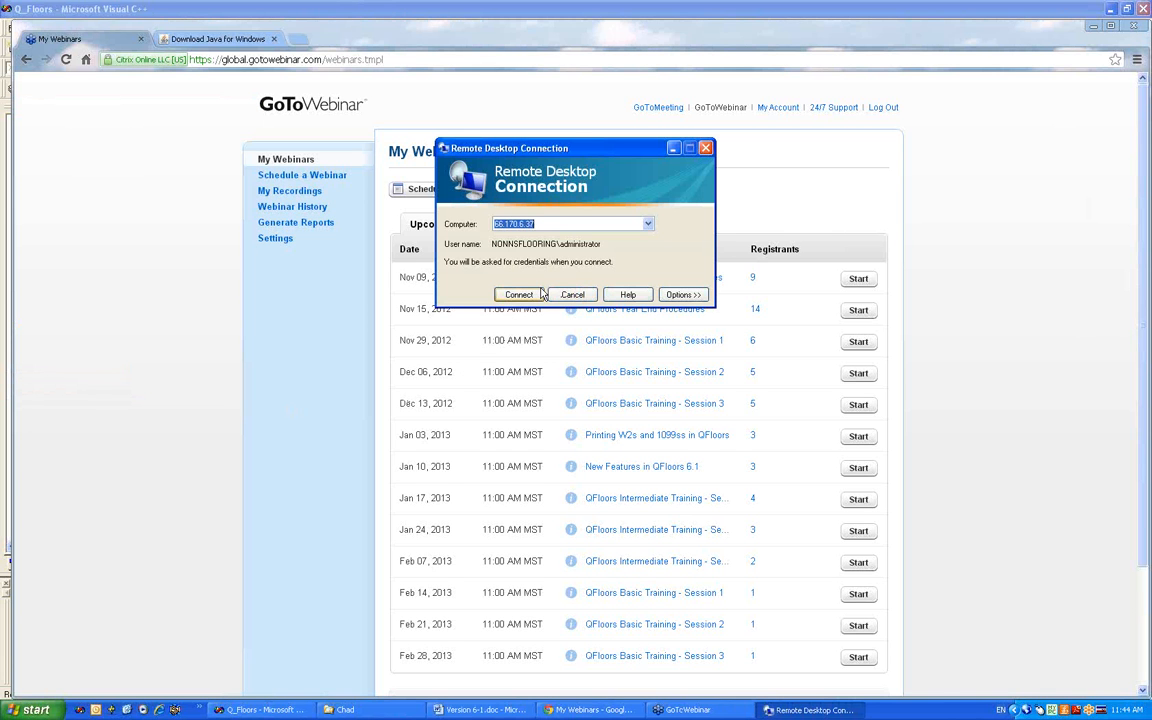
{"action": "left_click", "coordinate": [650, 225]}
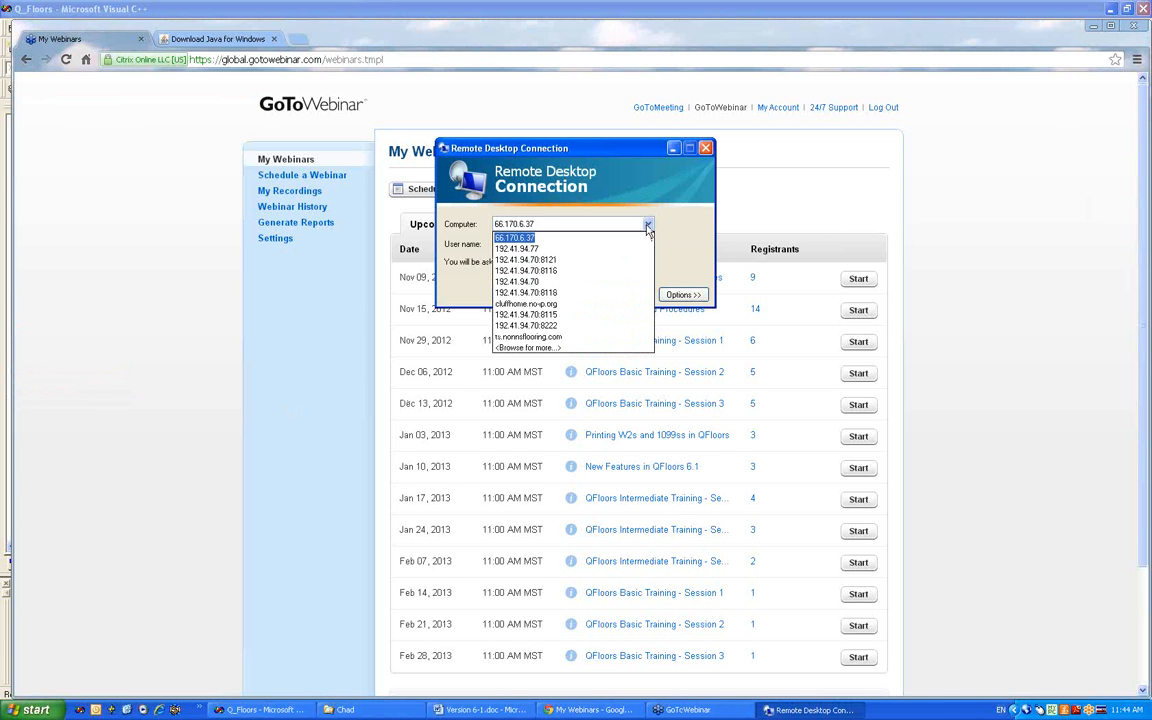
{"action": "left_click", "coordinate": [586, 252]}
{"action": "left_click", "coordinate": [518, 296]}
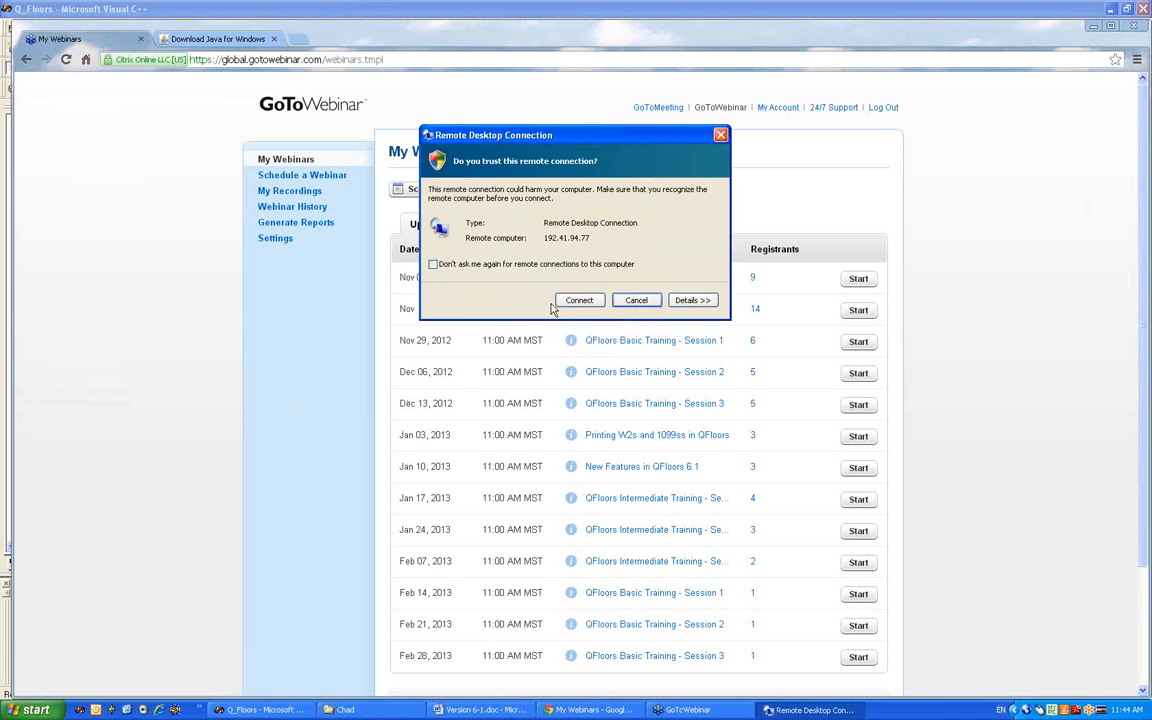
{"action": "left_click", "coordinate": [518, 274]}
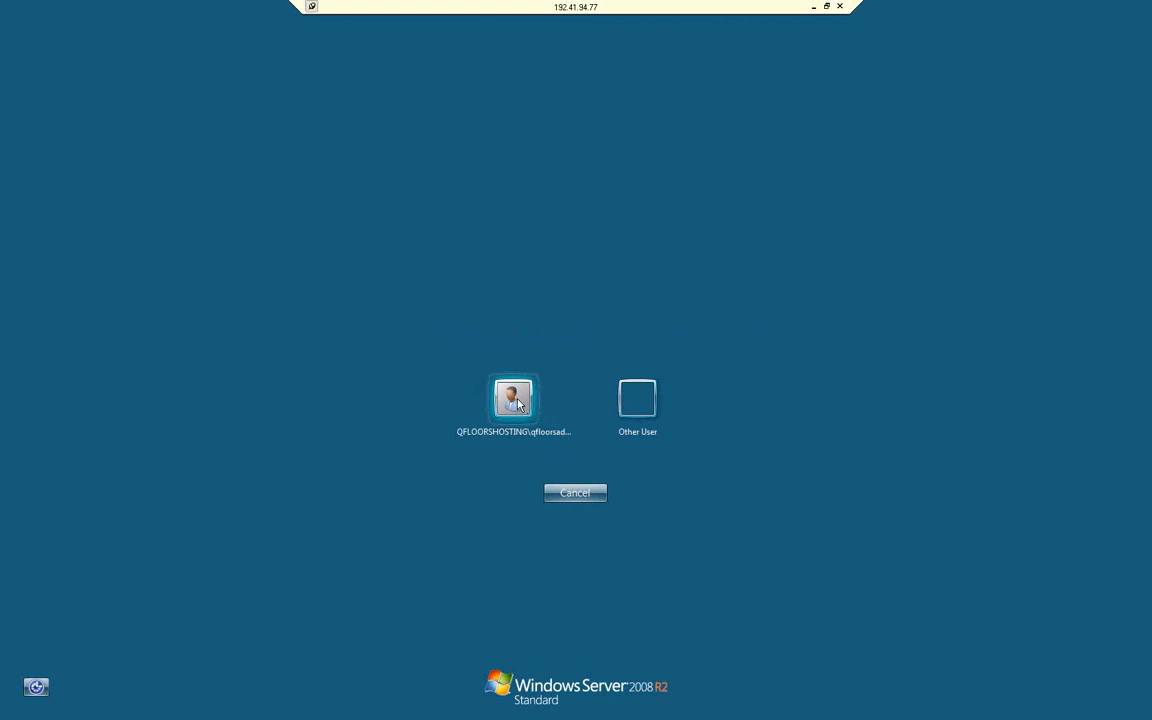
Step: Sign in to the remote server with the saved hosting administrator account by entering the account password
{"action": "left_click", "coordinate": [512, 400]}
{"action": "type", "text": "*"}
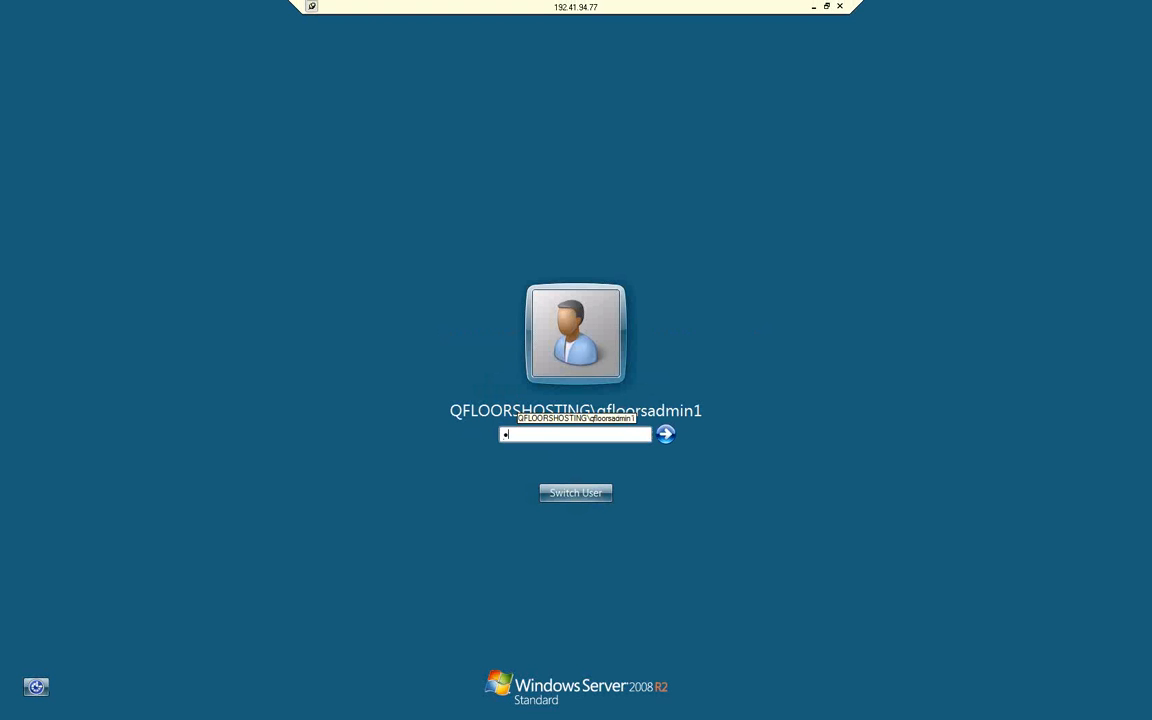
{"action": "type", "text": "***"}
{"action": "type", "text": "••"}
{"action": "key", "text": "Return"}
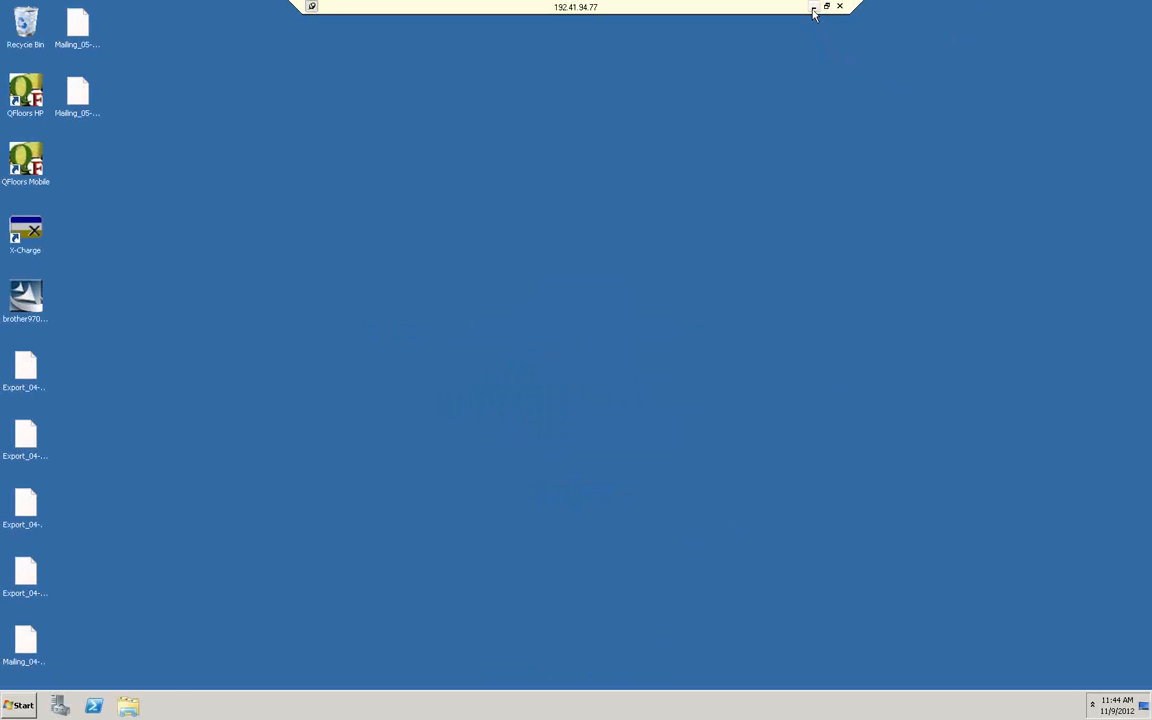
Step: Launch QFloors HP on the remote desktop and log on with the user name and password
{"action": "double_click", "coordinate": [18, 100]}
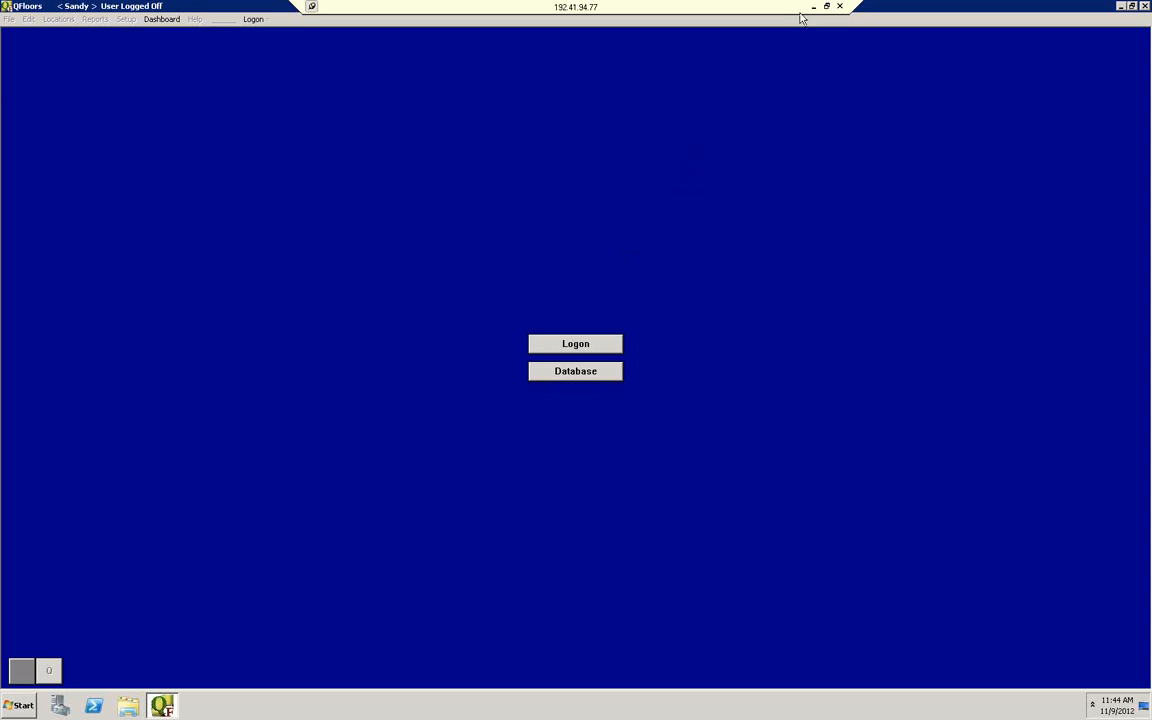
{"action": "left_click", "coordinate": [814, 7]}
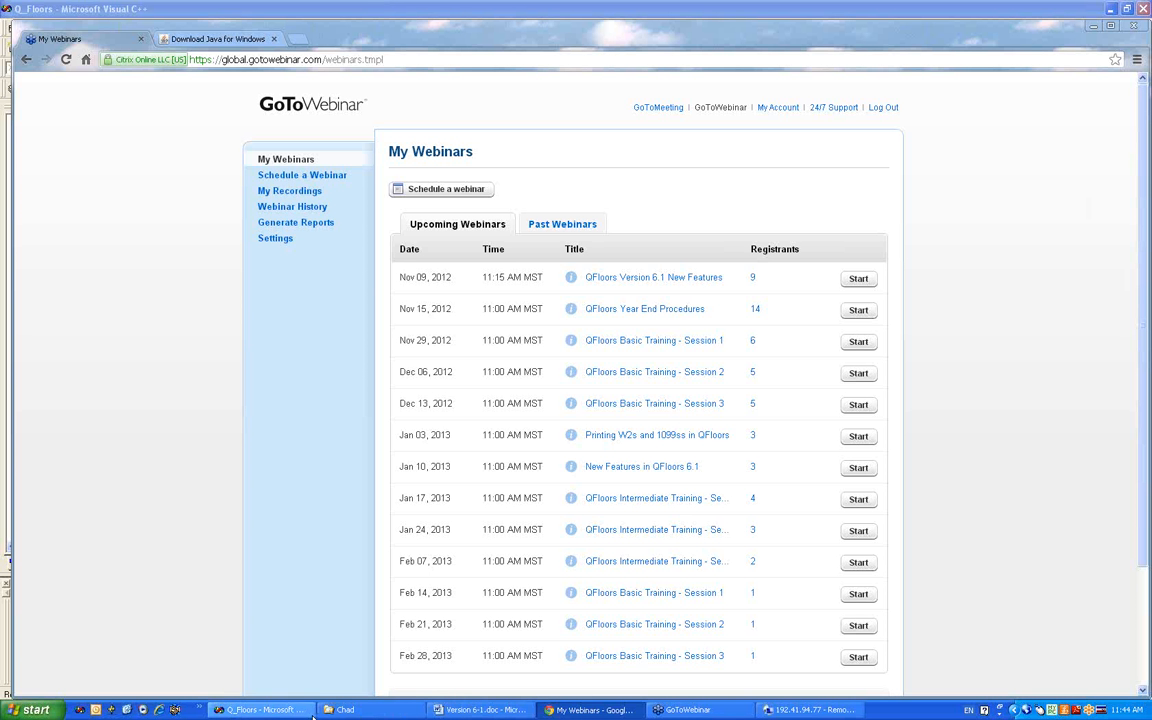
{"action": "left_click", "coordinate": [808, 709]}
{"action": "left_click", "coordinate": [568, 343]}
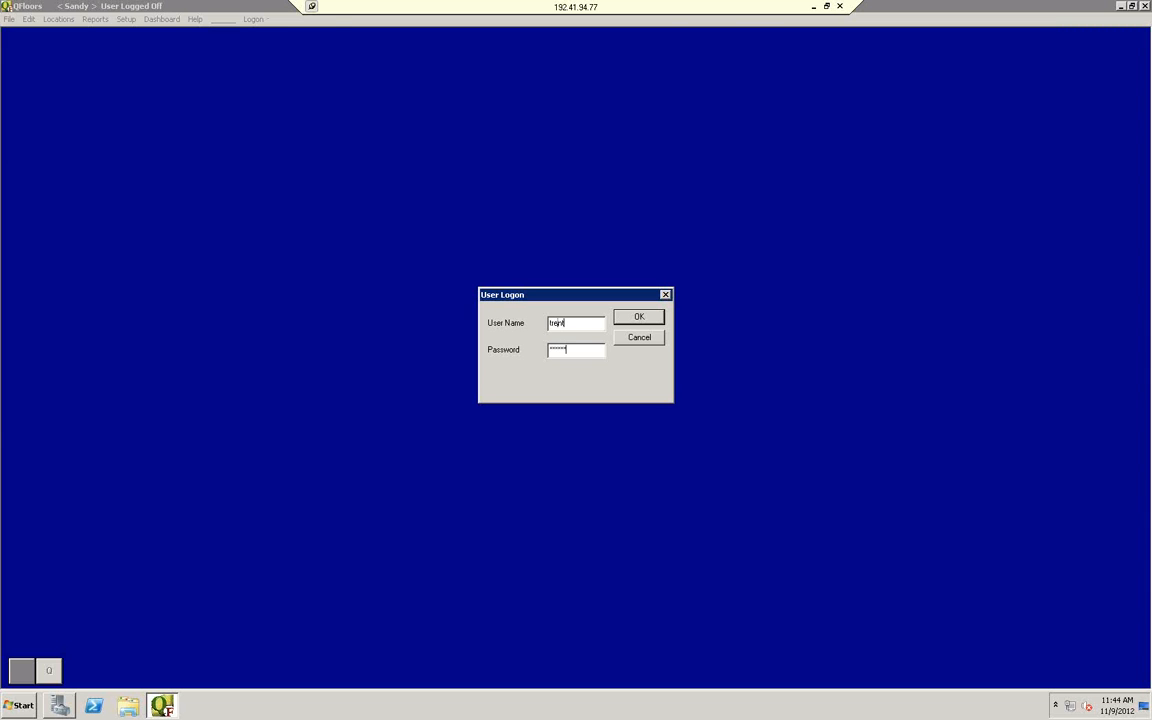
{"action": "key", "text": "Return"}
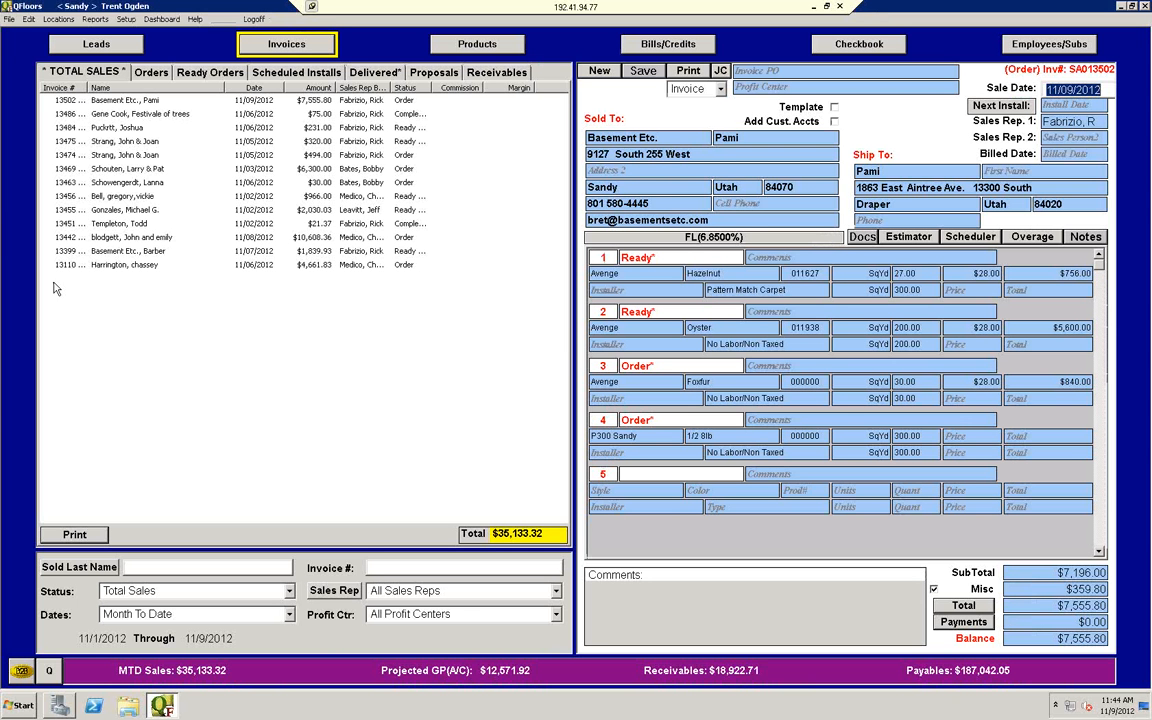
Step: Check the company locations, rename the second Countertops profit center to Not Used, and close Profit Center Setup, acknowledging the restart notice
{"action": "left_click", "coordinate": [60, 21]}
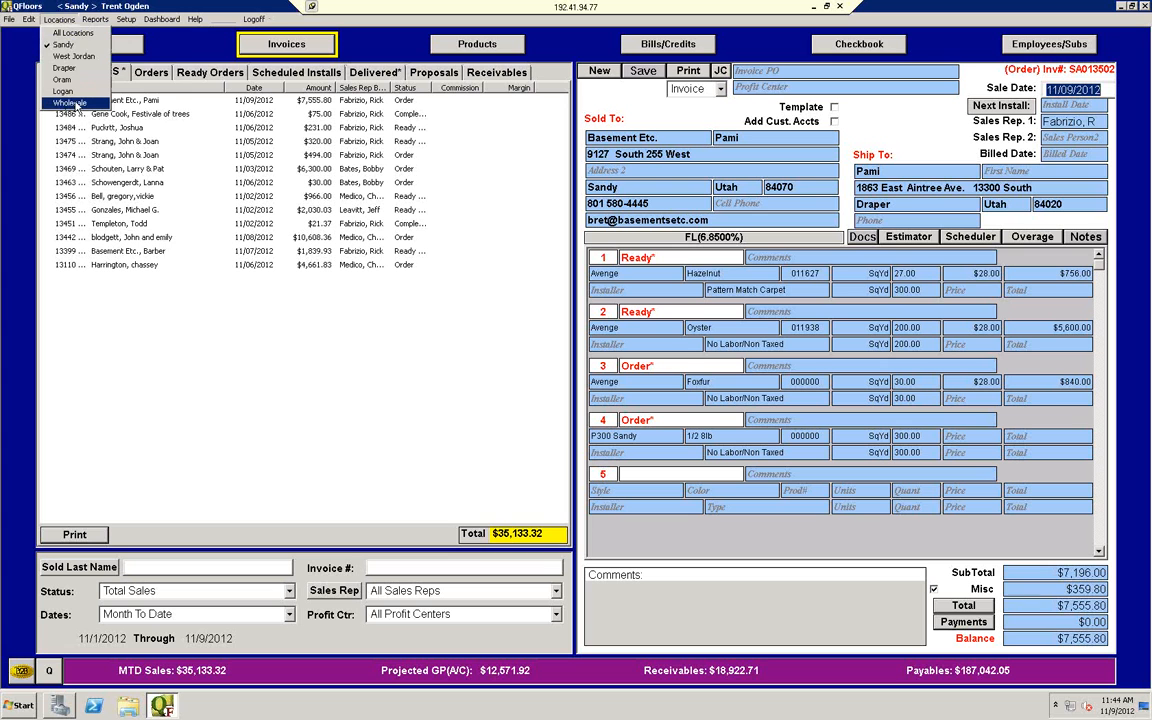
{"action": "mouse_move", "coordinate": [94, 24]}
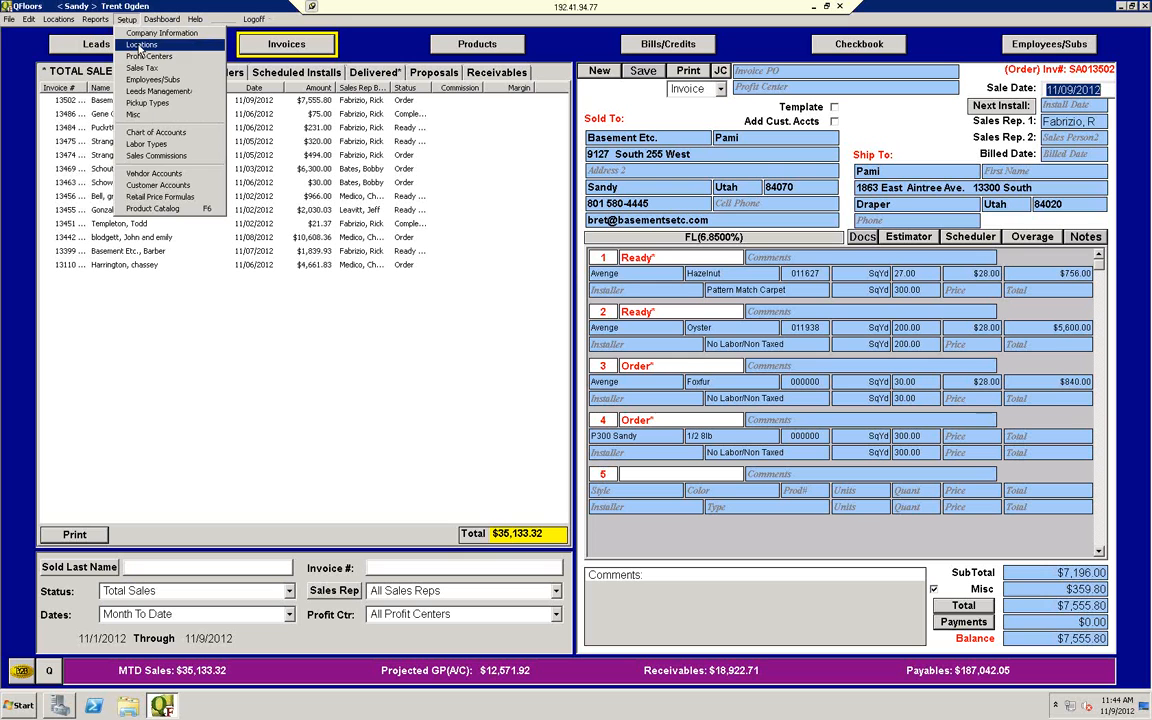
{"action": "left_click", "coordinate": [142, 57]}
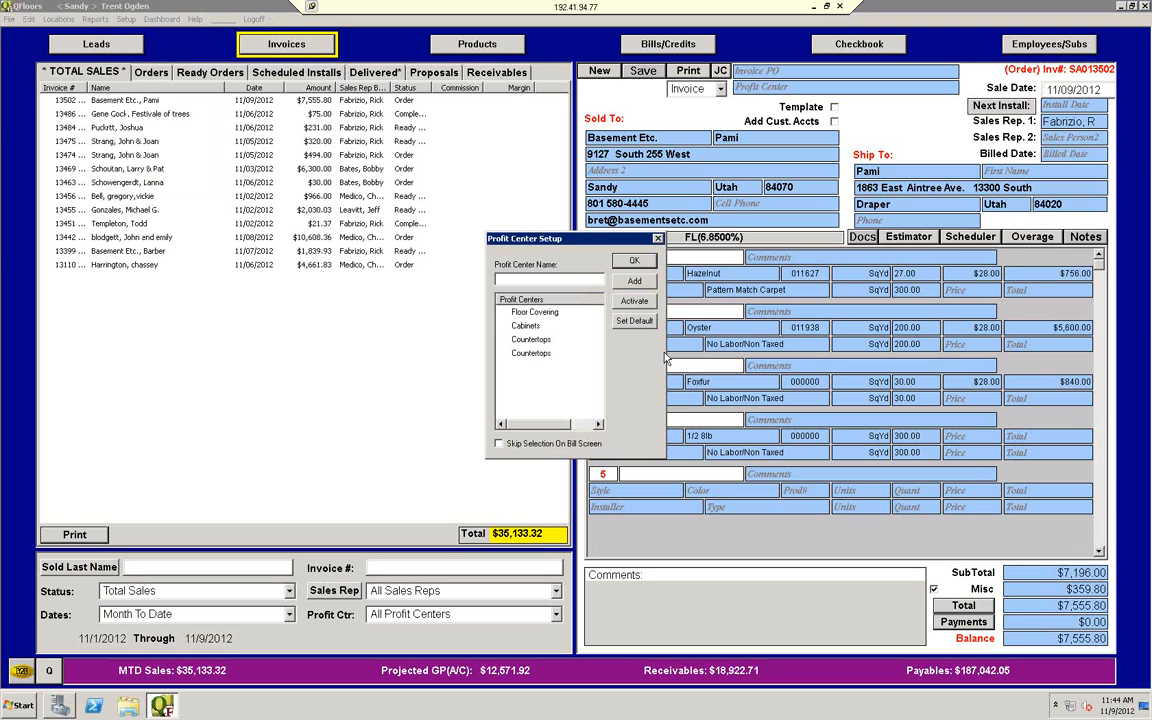
{"action": "left_click", "coordinate": [540, 355]}
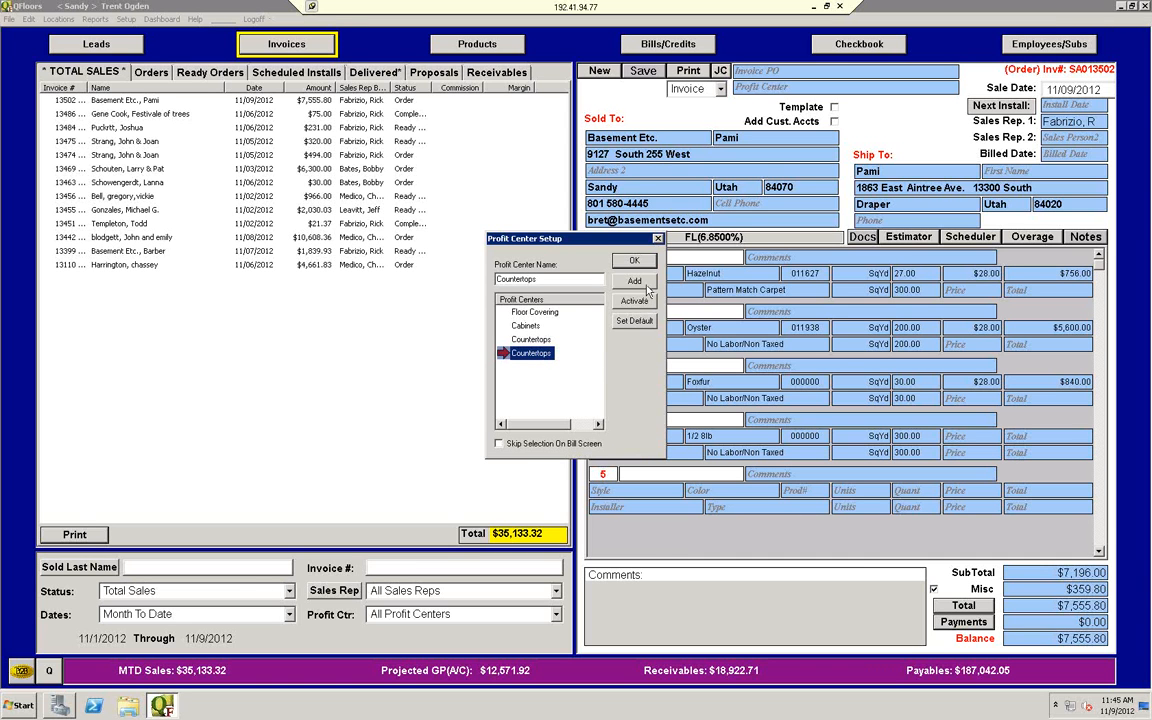
{"action": "double_click", "coordinate": [550, 279]}
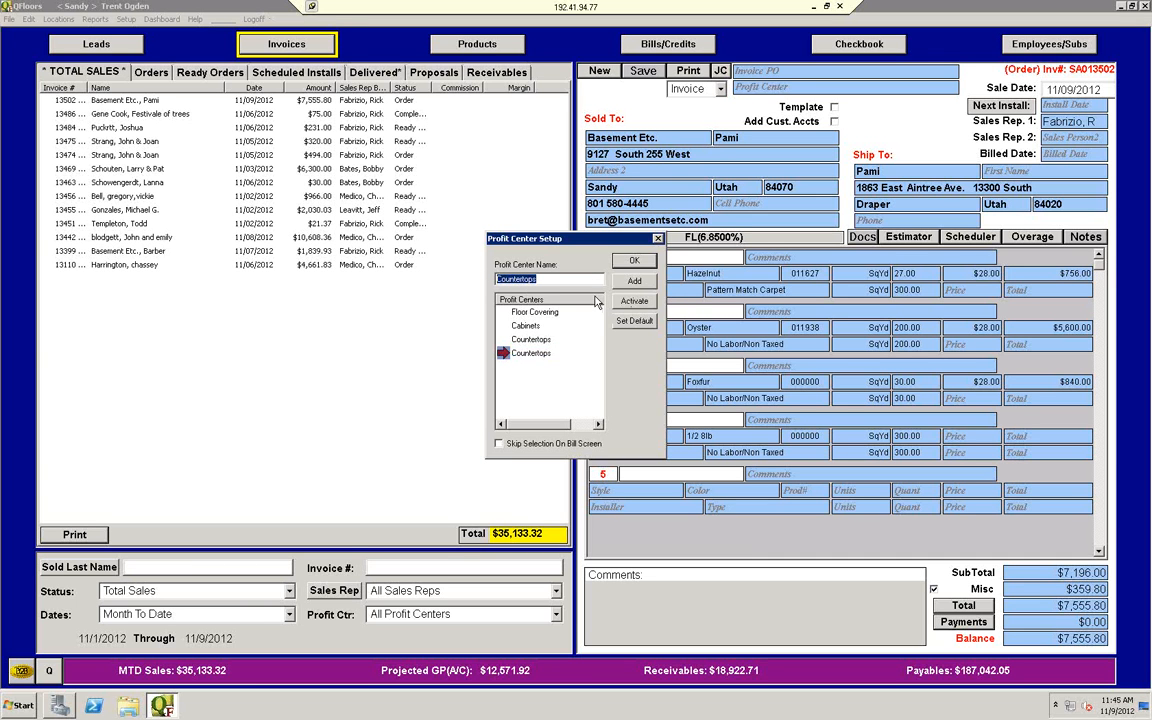
{"action": "type", "text": "Not Used"}
{"action": "left_click", "coordinate": [634, 281]}
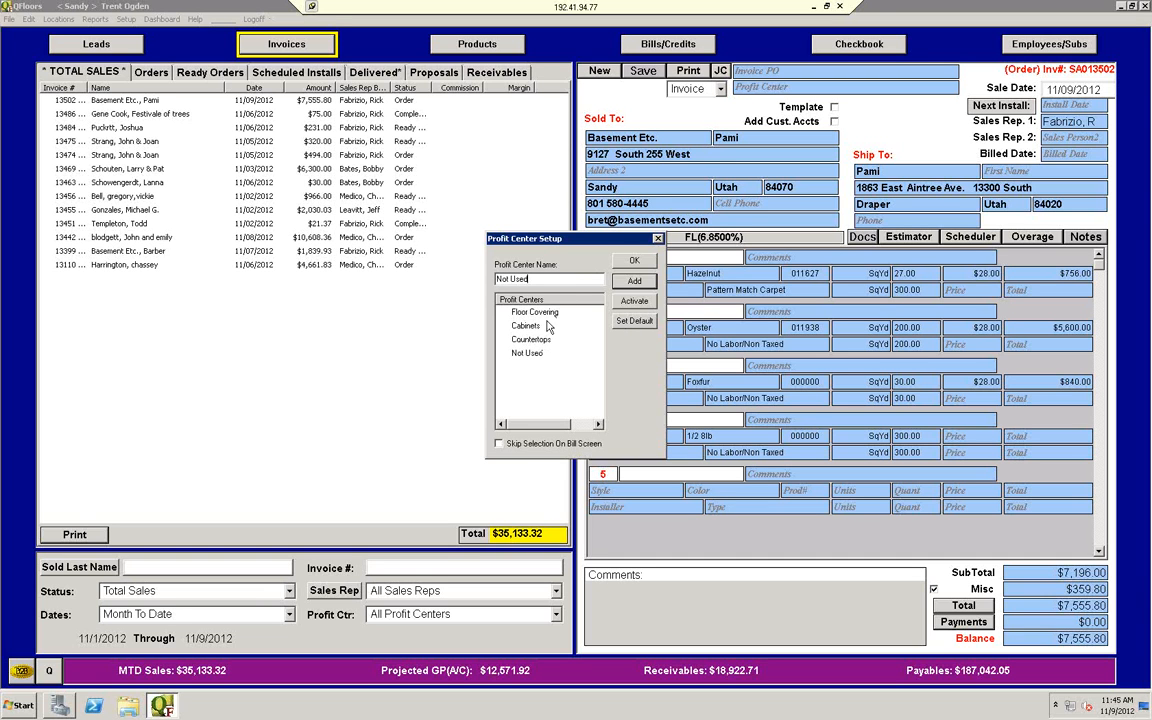
{"action": "left_click", "coordinate": [658, 239]}
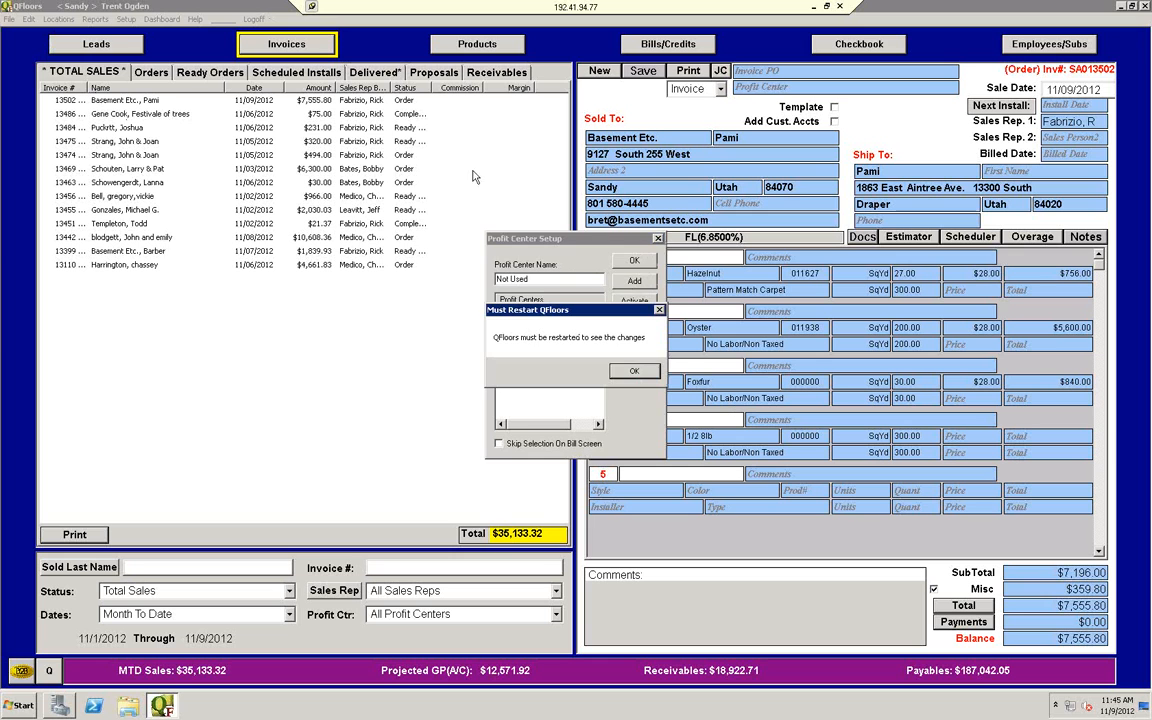
{"action": "left_click", "coordinate": [634, 372]}
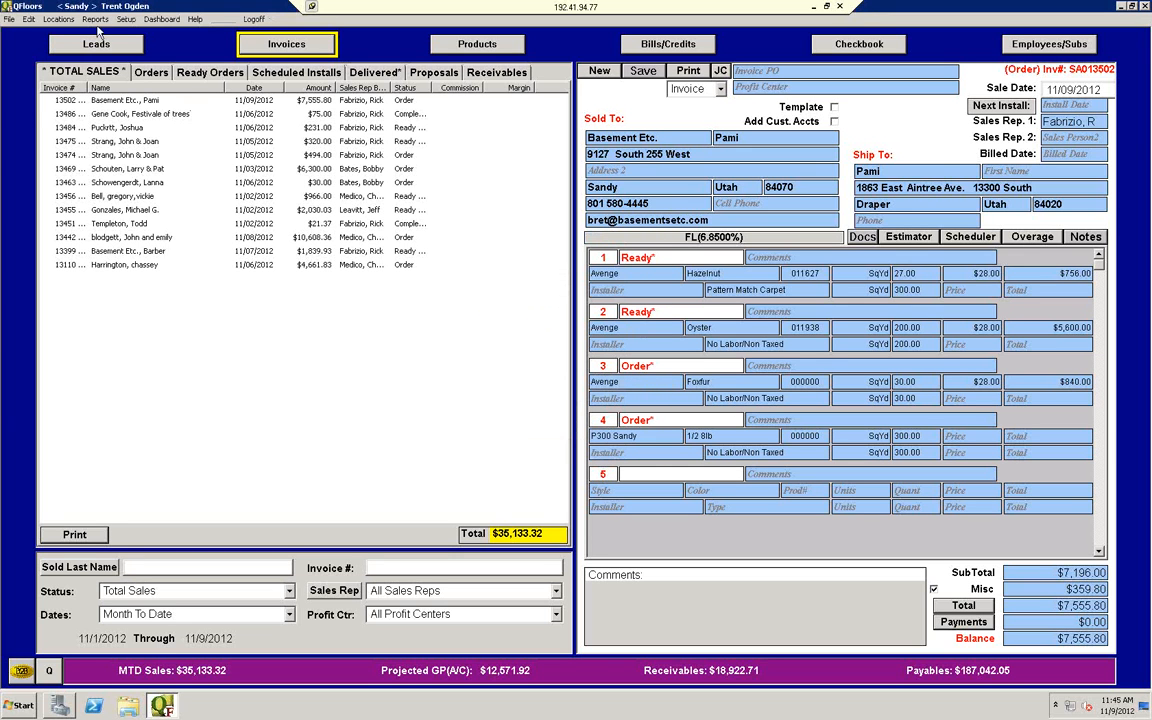
Step: Review the company locations and examine the sales tax entries assigned to each location in Tax Setup
{"action": "left_click", "coordinate": [58, 19]}
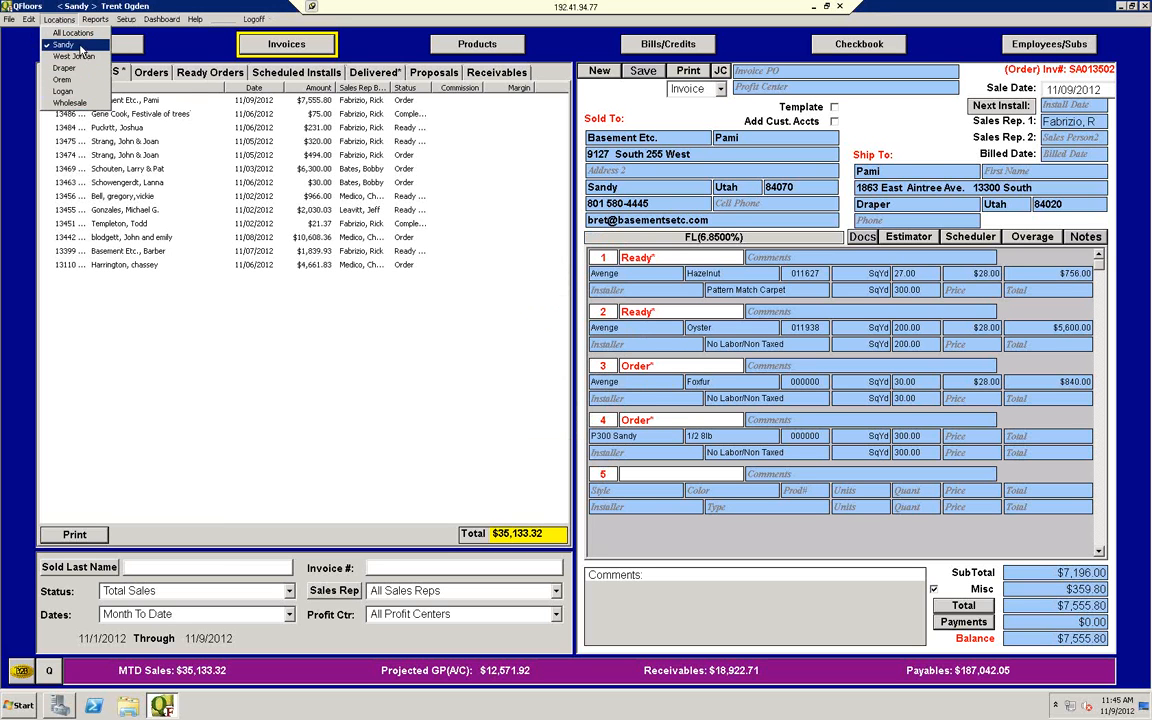
{"action": "mouse_move", "coordinate": [122, 24]}
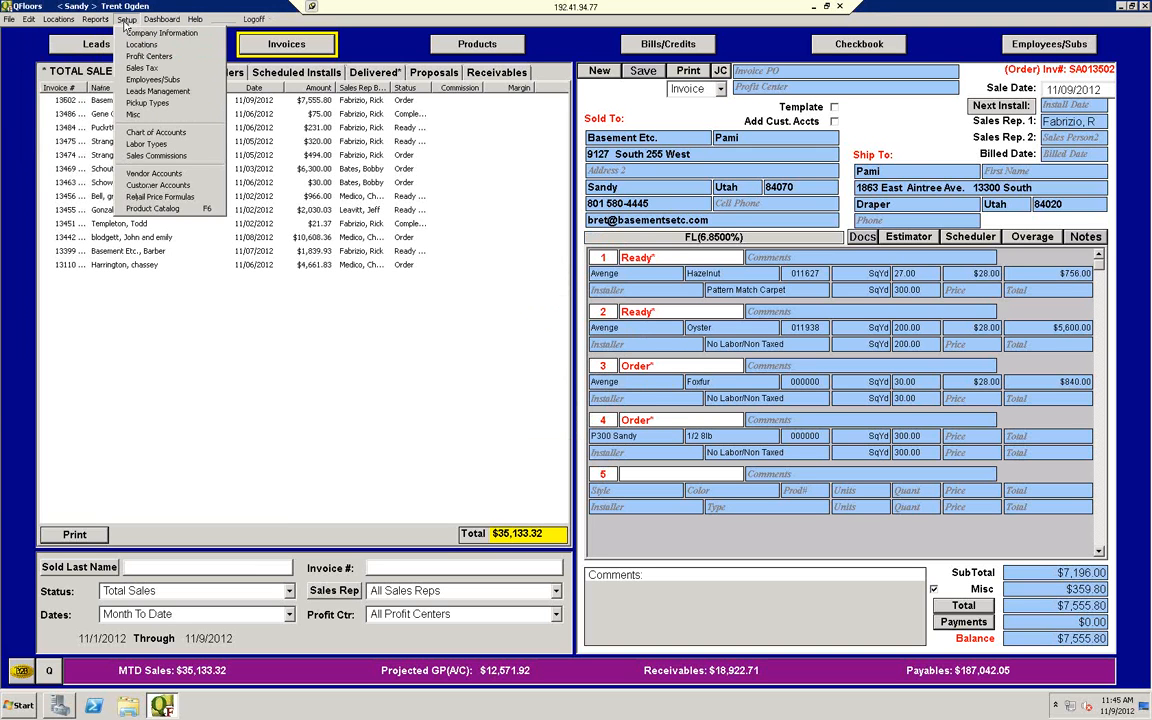
{"action": "mouse_move", "coordinate": [70, 22]}
{"action": "left_click", "coordinate": [142, 68]}
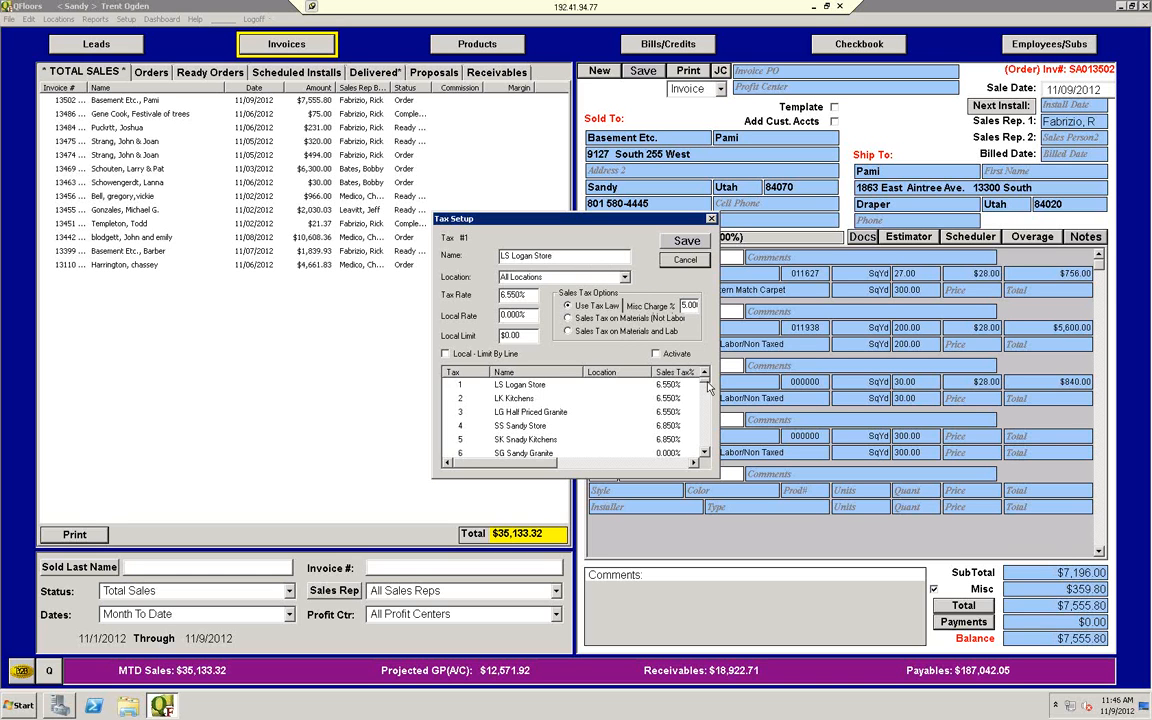
{"action": "left_click_drag", "start_coordinate": [706, 383], "coordinate": [713, 391]}
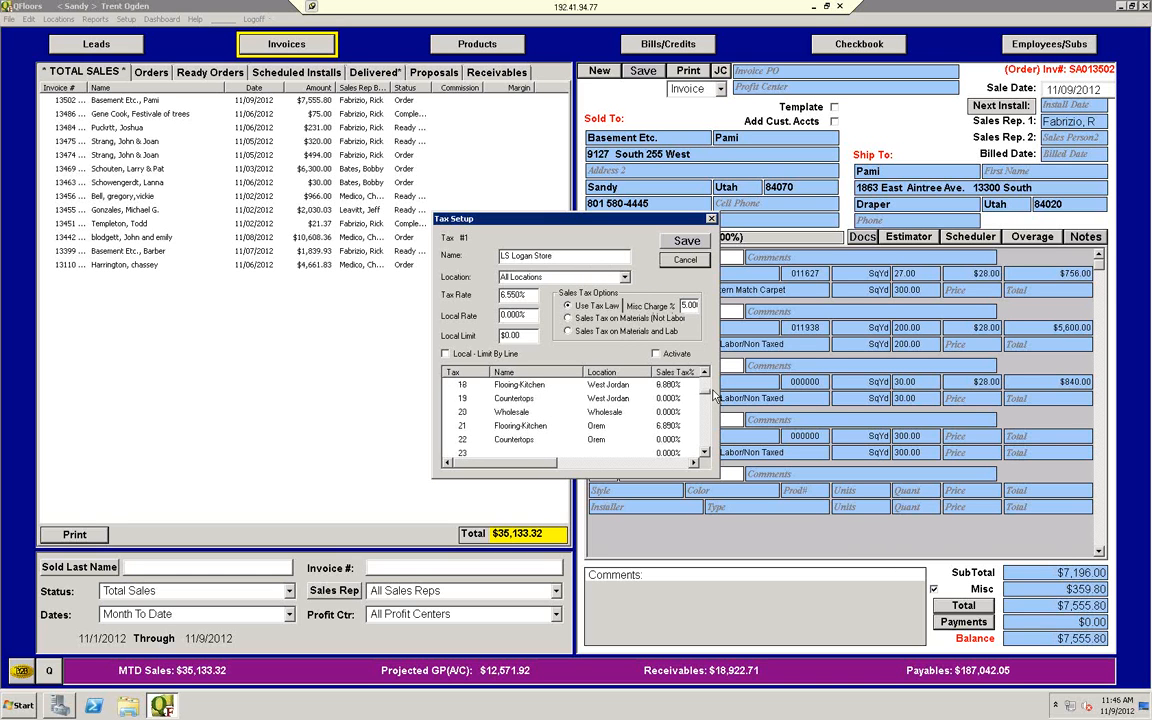
{"action": "scroll", "coordinate": [713, 391], "scroll_direction": "up", "scroll_amount": 1}
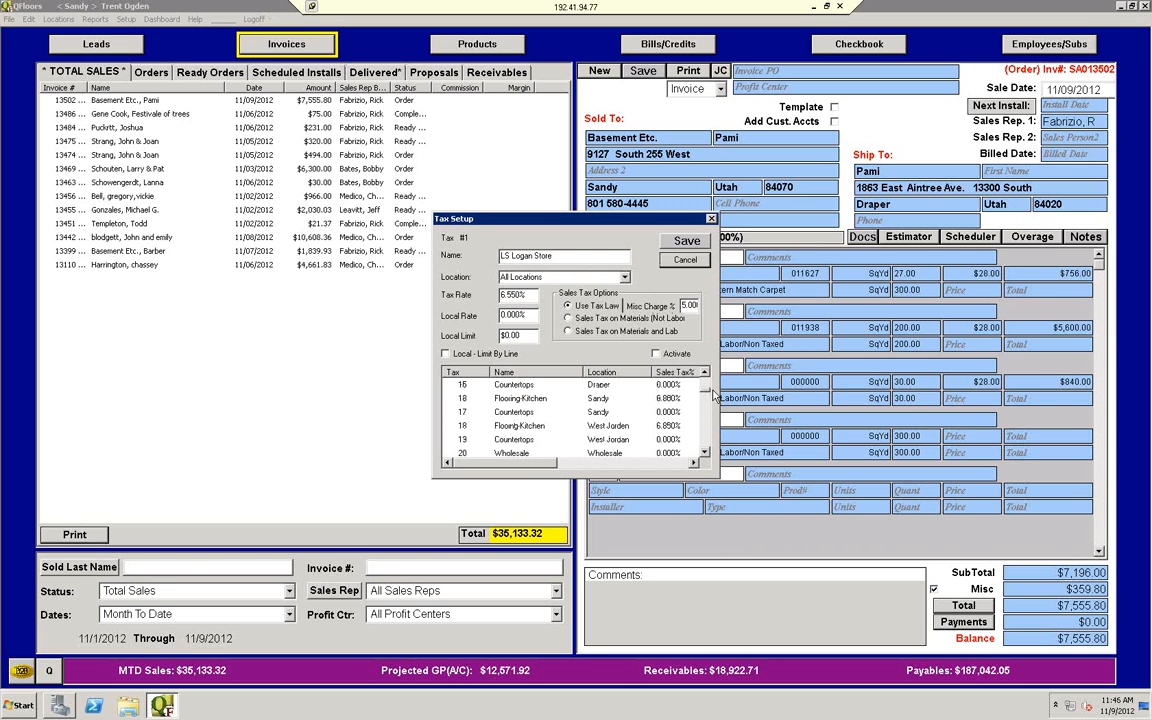
{"action": "left_click", "coordinate": [706, 453]}
{"action": "left_click", "coordinate": [706, 453]}
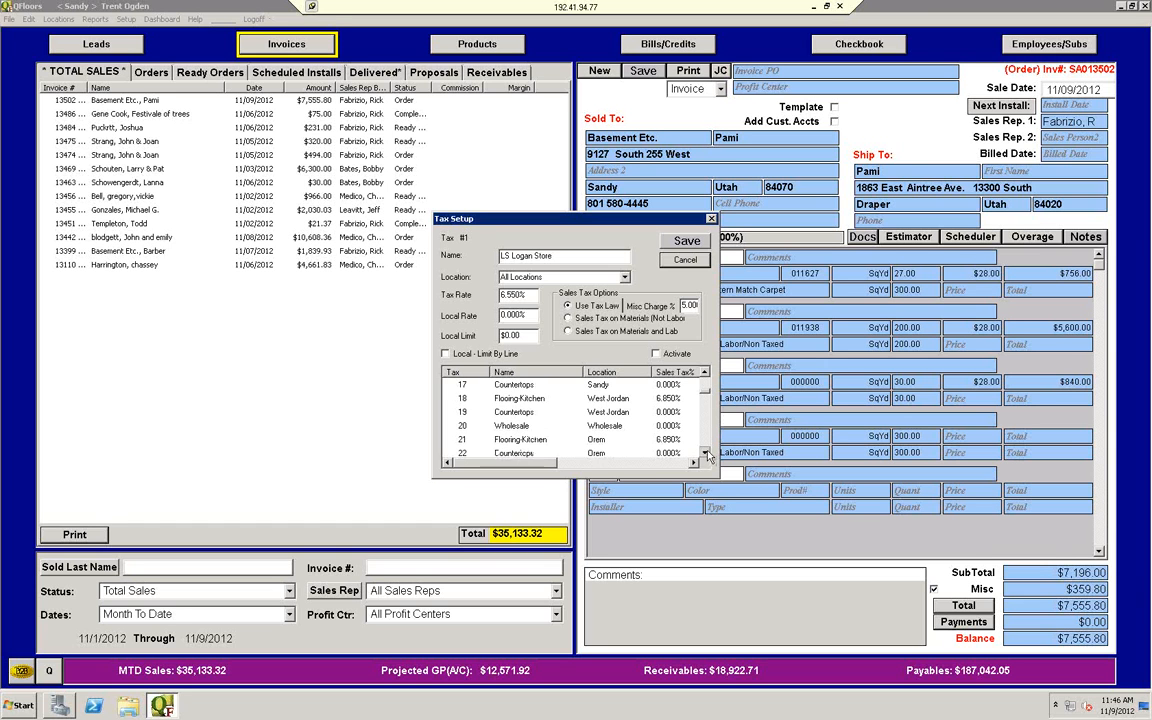
{"action": "left_click", "coordinate": [706, 453]}
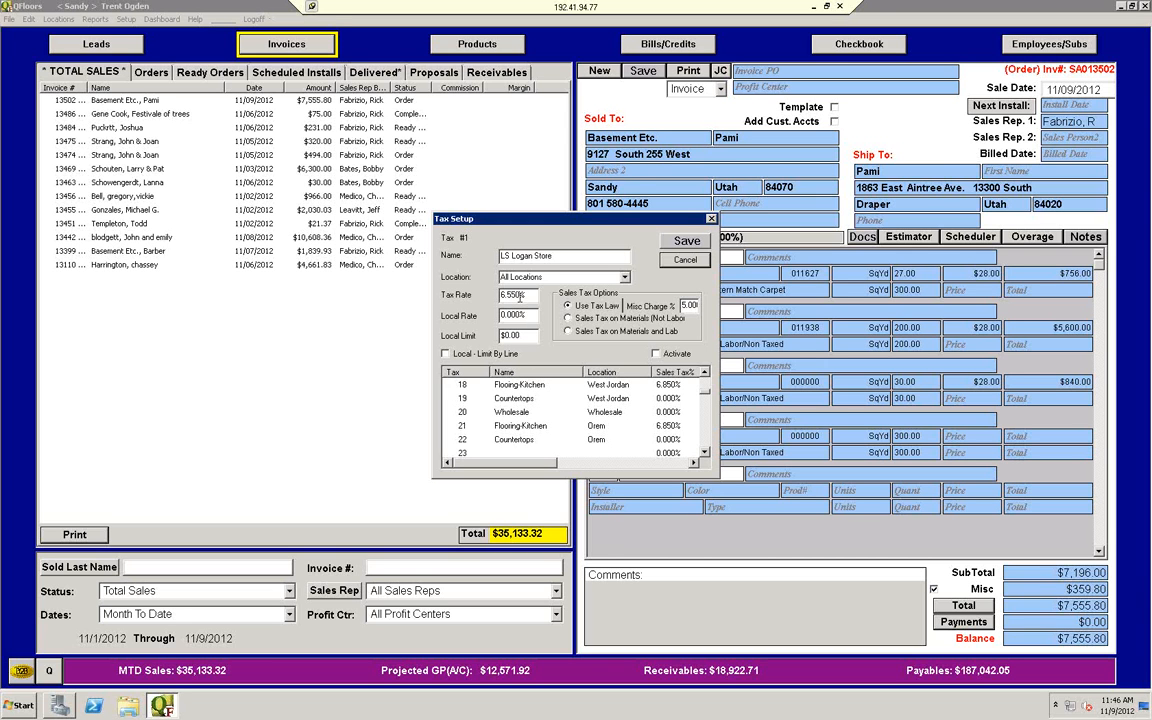
Step: Examine the Orem Countertops tax entry and its location choices, keep Orem selected, and close Tax Setup without saving
{"action": "left_click", "coordinate": [515, 442]}
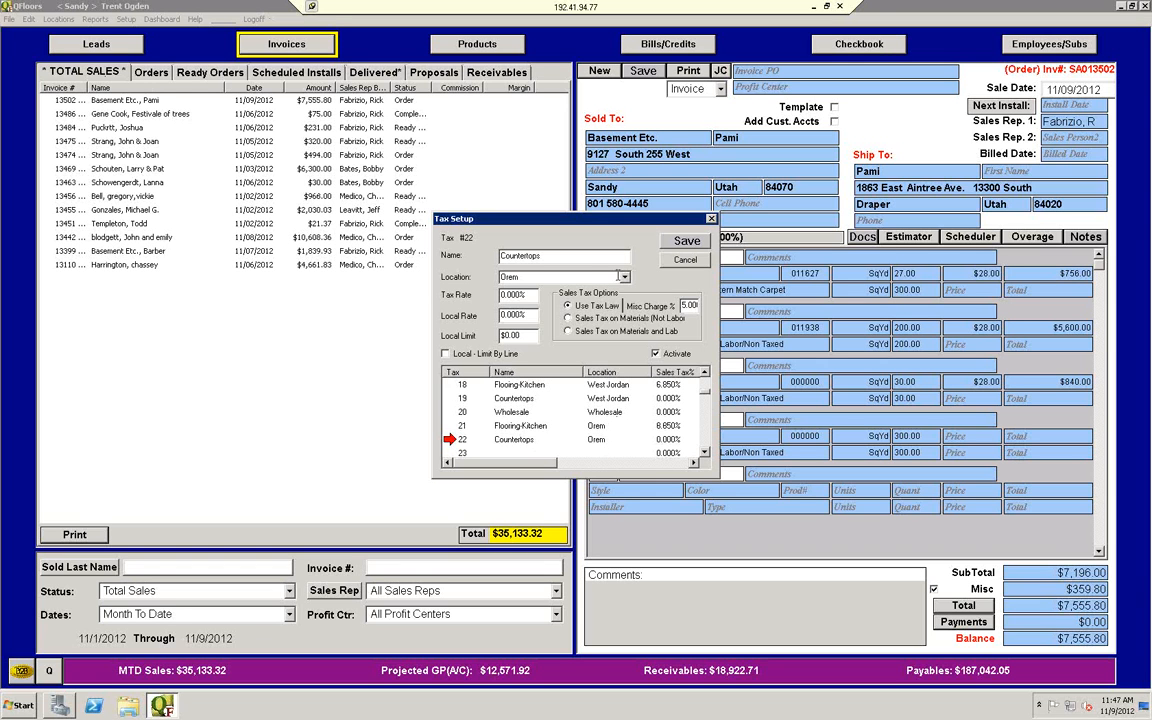
{"action": "left_click", "coordinate": [624, 277]}
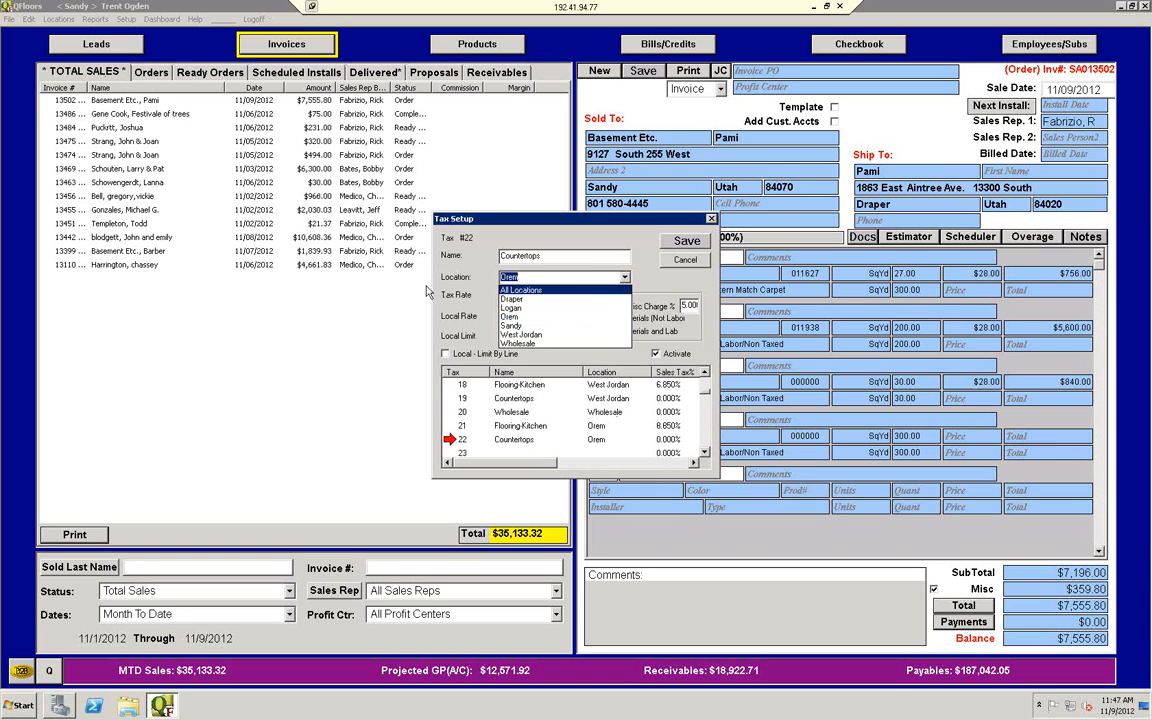
{"action": "left_click", "coordinate": [519, 318]}
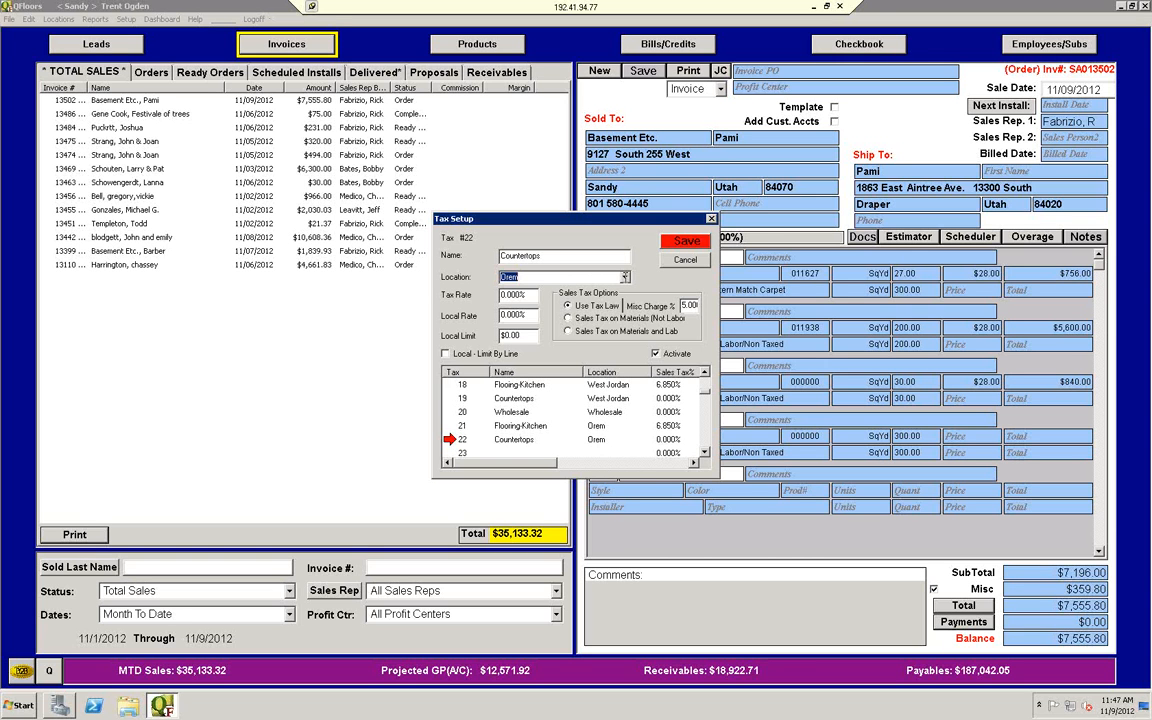
{"action": "left_click", "coordinate": [686, 260]}
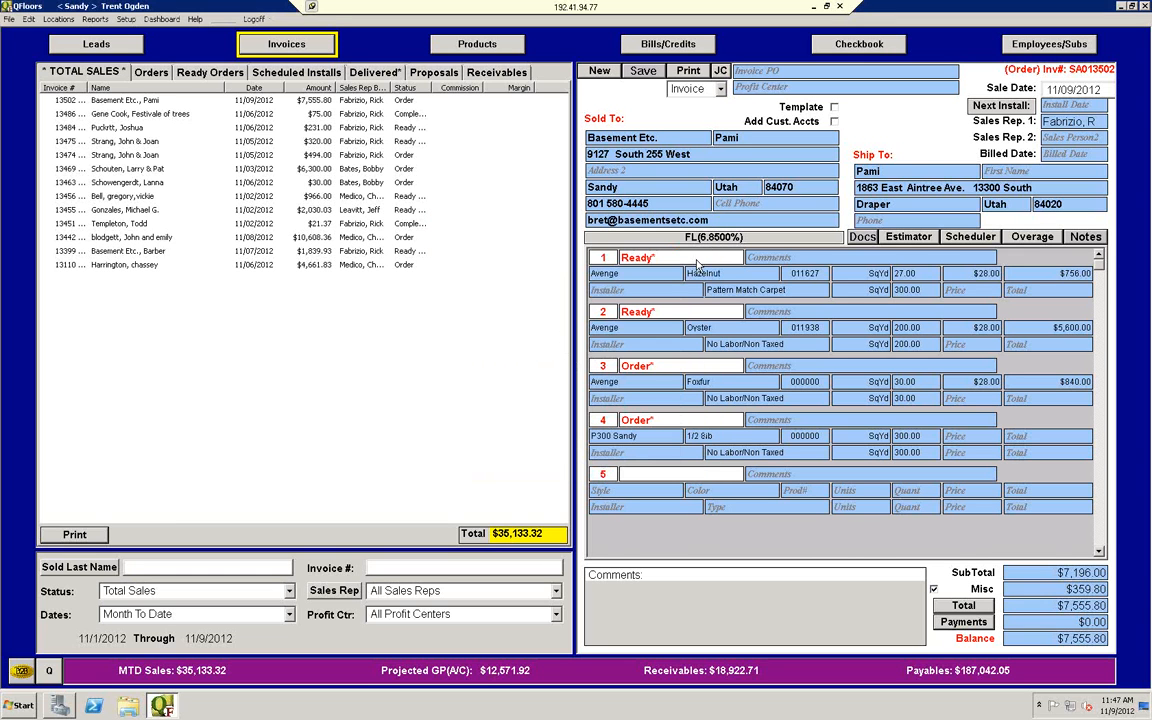
Step: Create a new invoice with Flooring-Kitchen as the type of job
{"action": "left_click", "coordinate": [600, 72]}
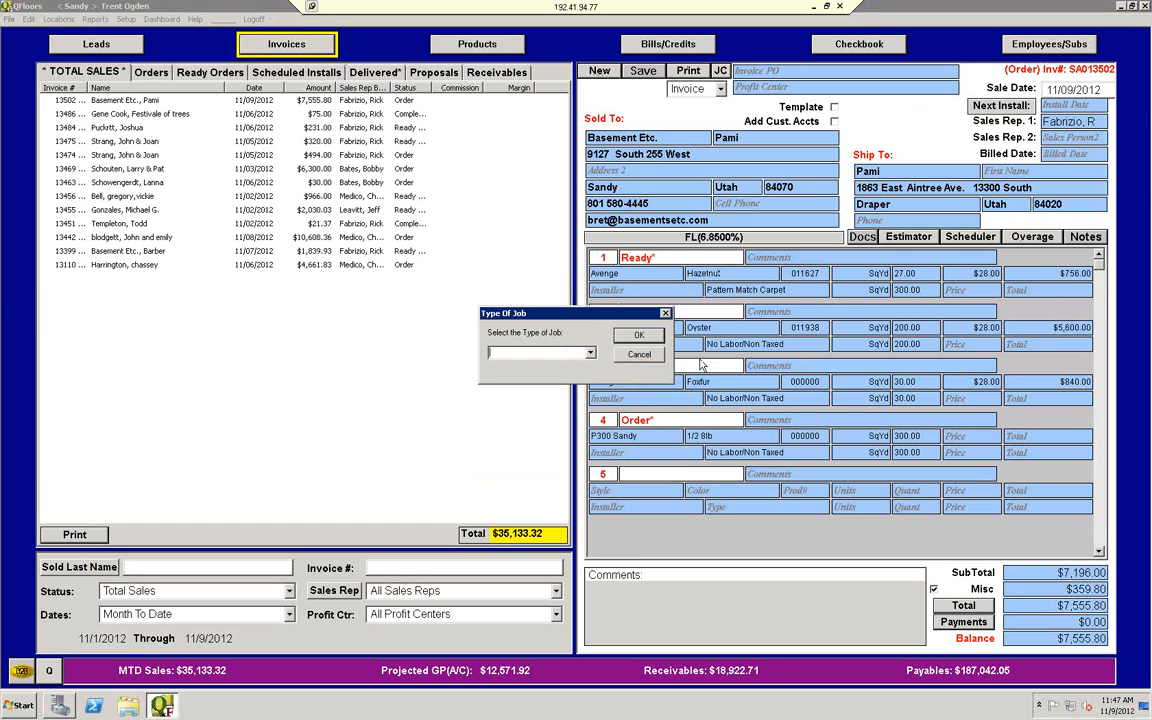
{"action": "left_click", "coordinate": [591, 355]}
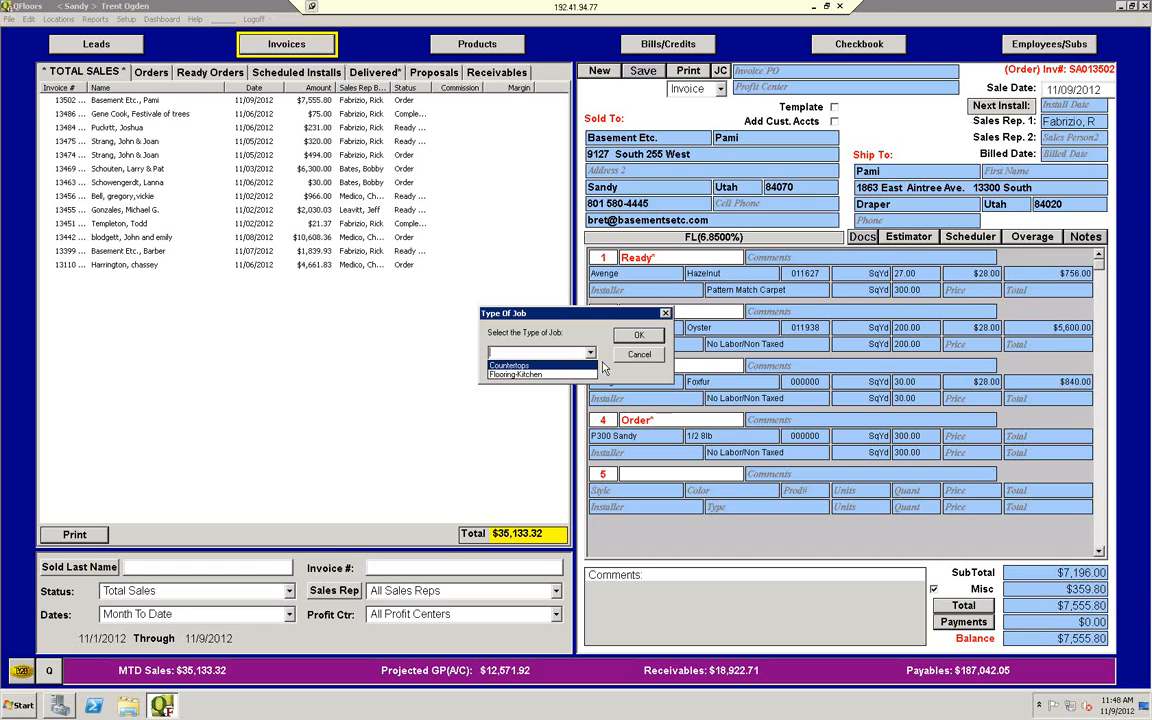
{"action": "left_click", "coordinate": [550, 374]}
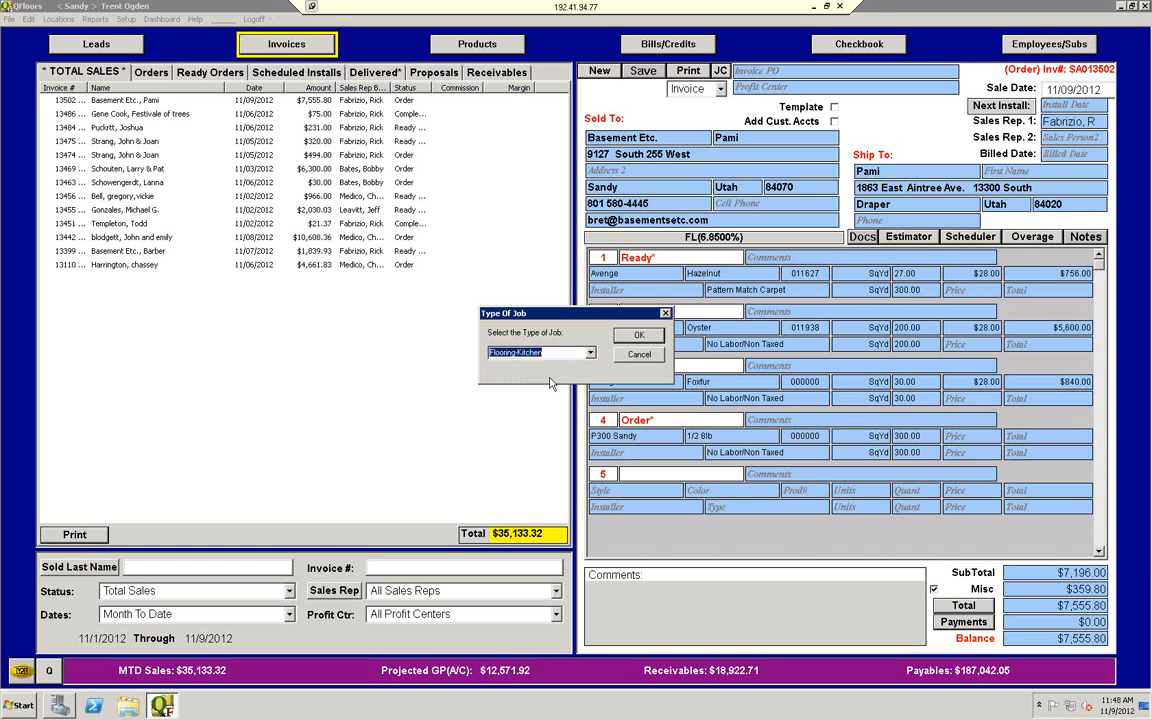
{"action": "left_click", "coordinate": [652, 338]}
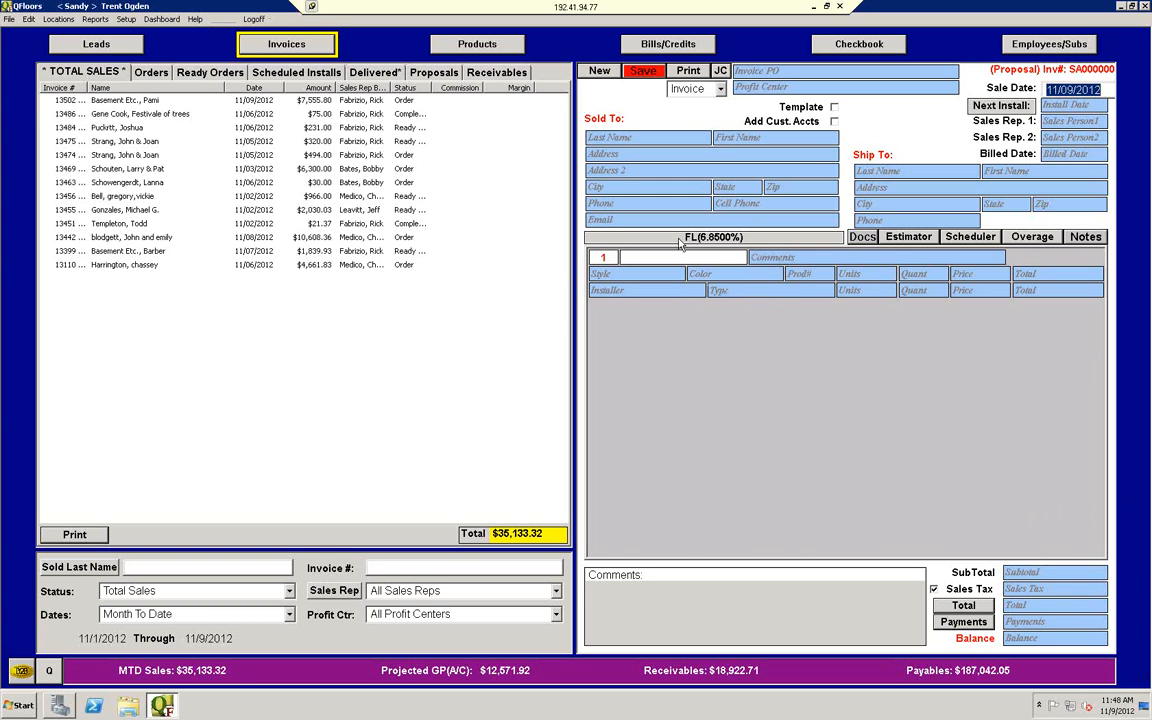
Step: Switch the new invoice's type of job to Countertops and accept the sales tax recalculation
{"action": "left_click", "coordinate": [779, 242]}
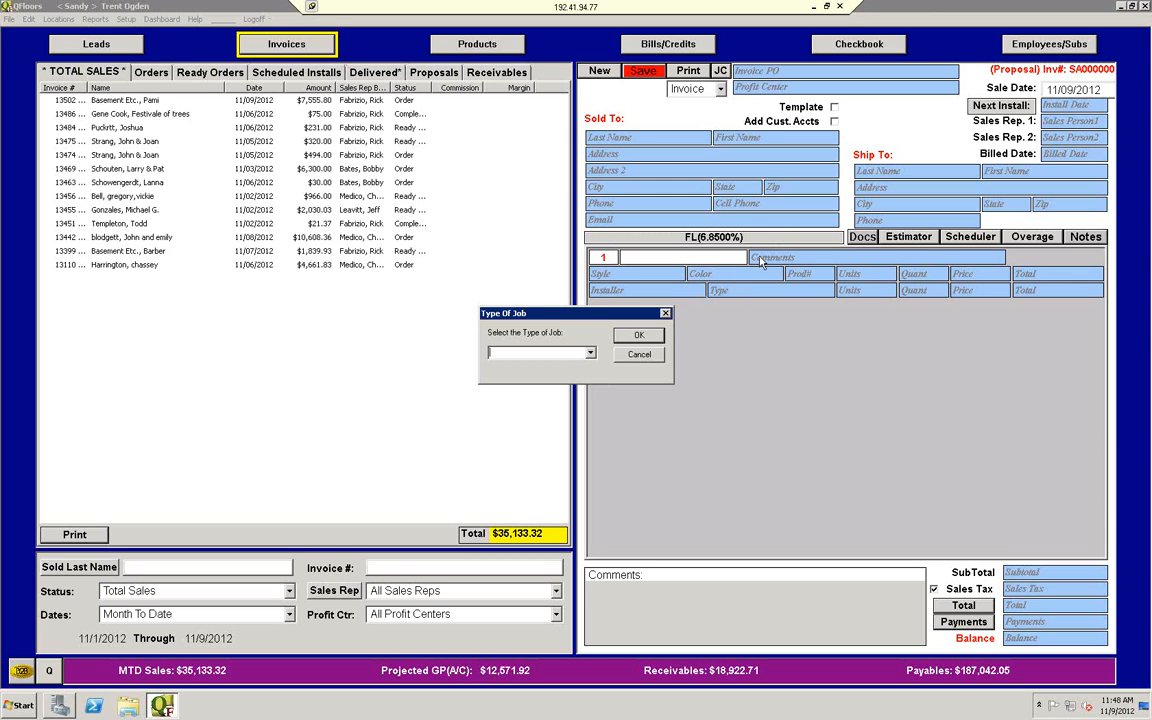
{"action": "left_click", "coordinate": [590, 355]}
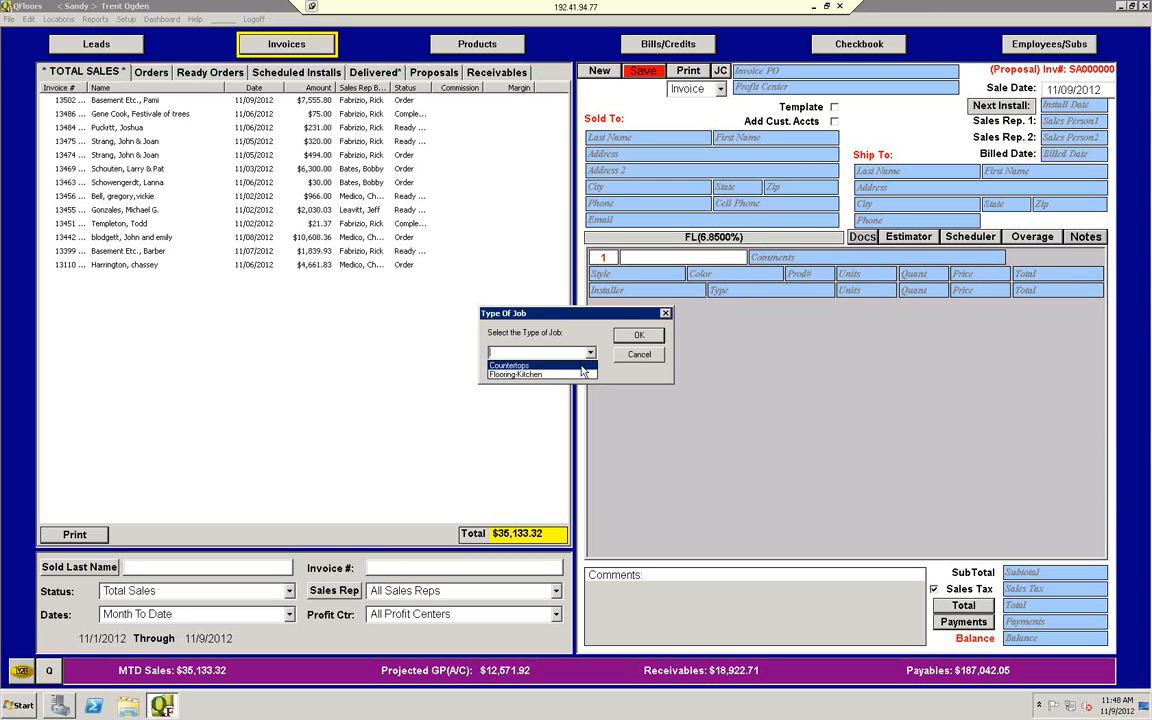
{"action": "left_click", "coordinate": [560, 374]}
{"action": "left_click", "coordinate": [638, 336]}
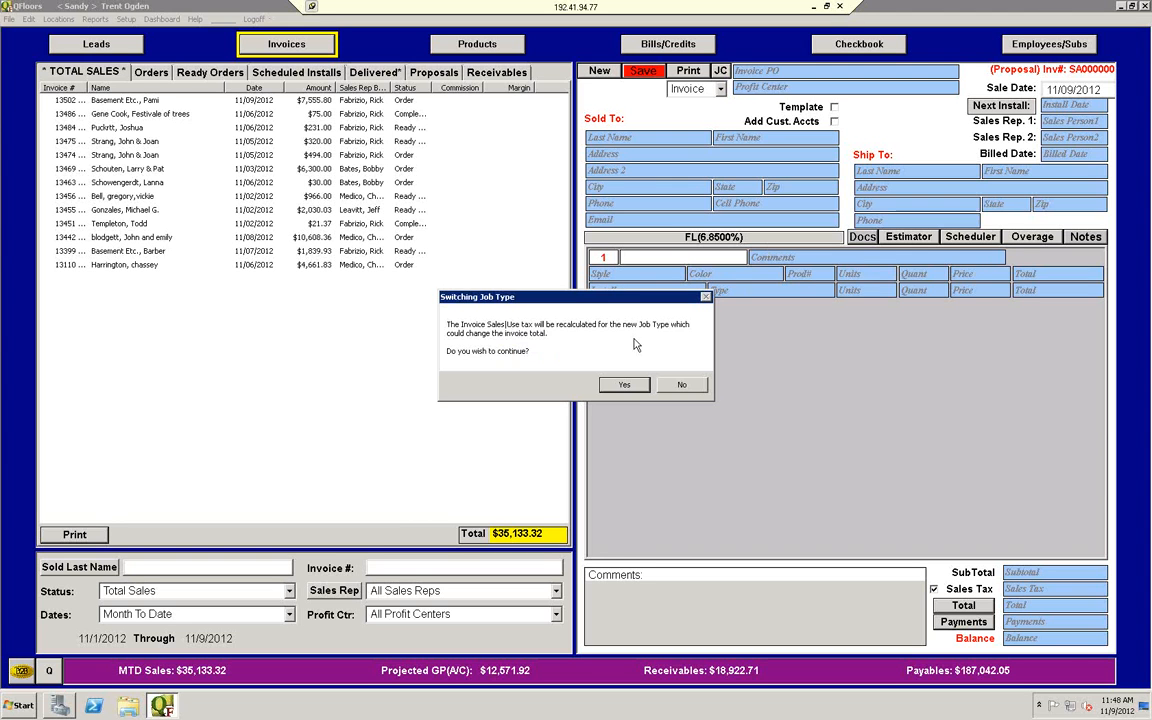
{"action": "left_click", "coordinate": [628, 388]}
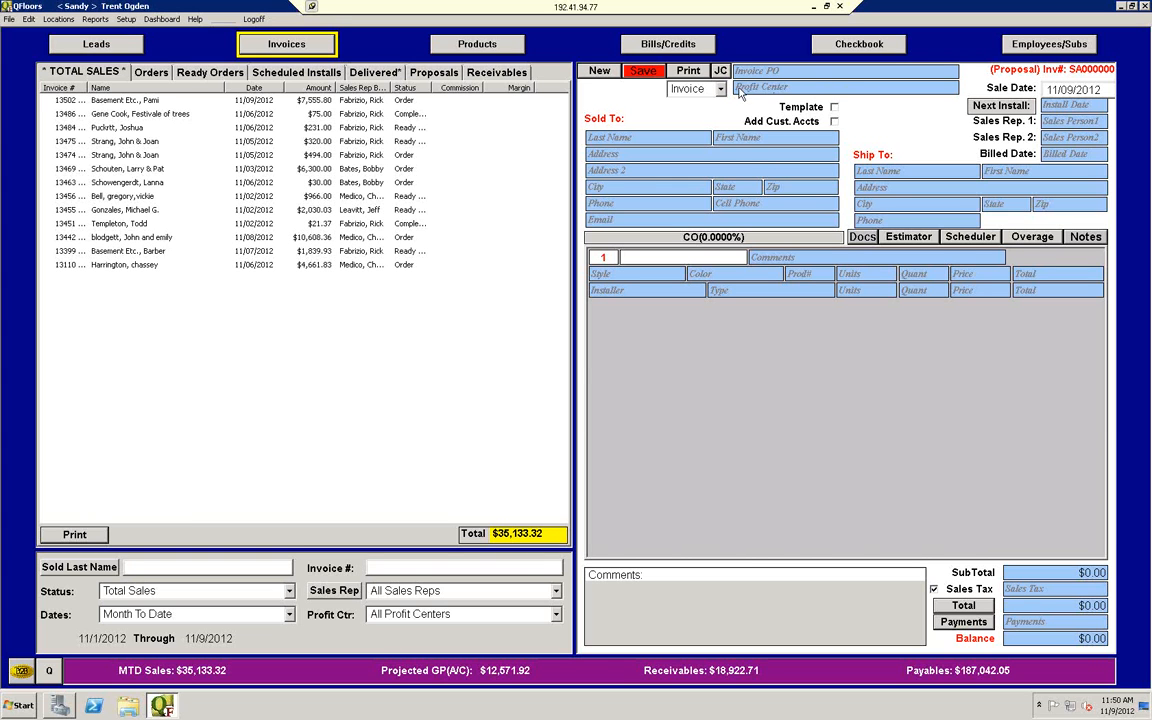
Step: Examine the profit center and location choices in the Profit and Loss report, close it, and check the invoice list's profit center filter
{"action": "left_click", "coordinate": [126, 19]}
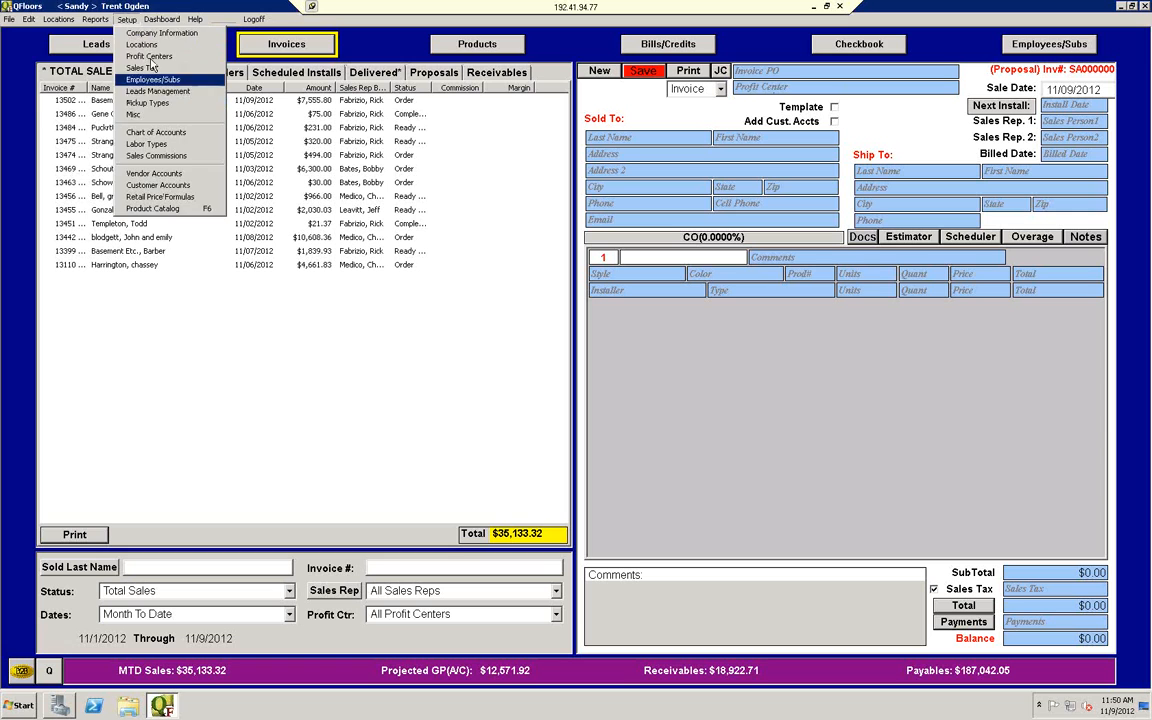
{"action": "mouse_move", "coordinate": [71, 23]}
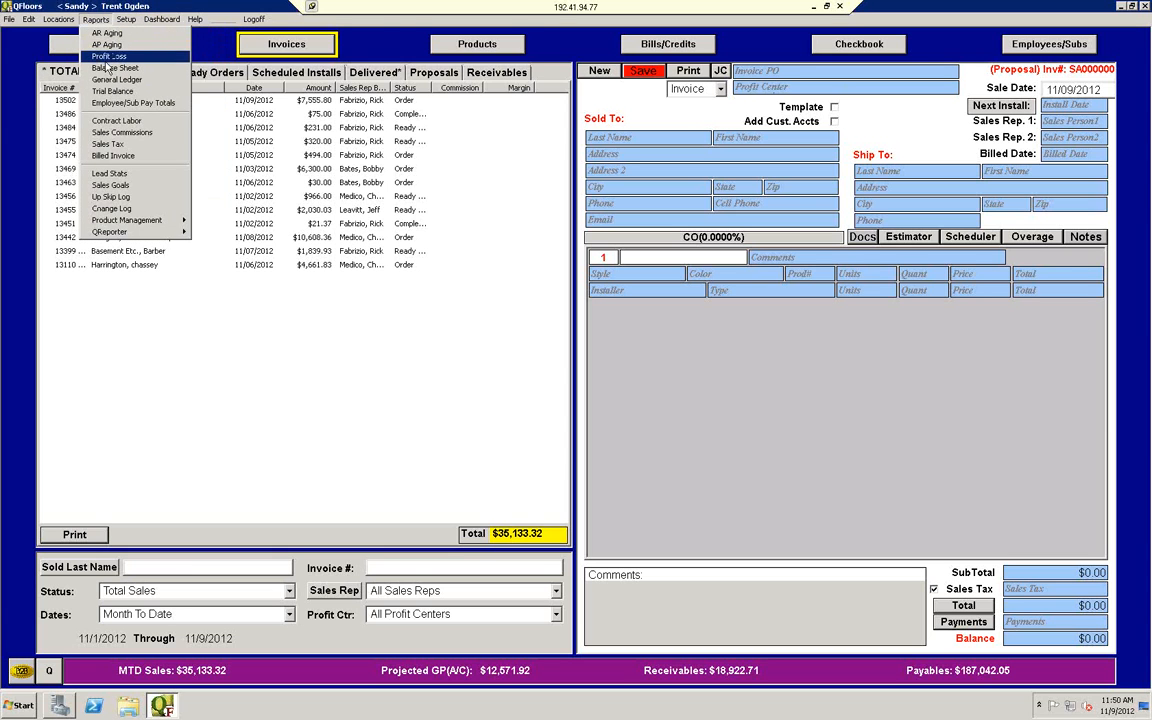
{"action": "left_click", "coordinate": [109, 56]}
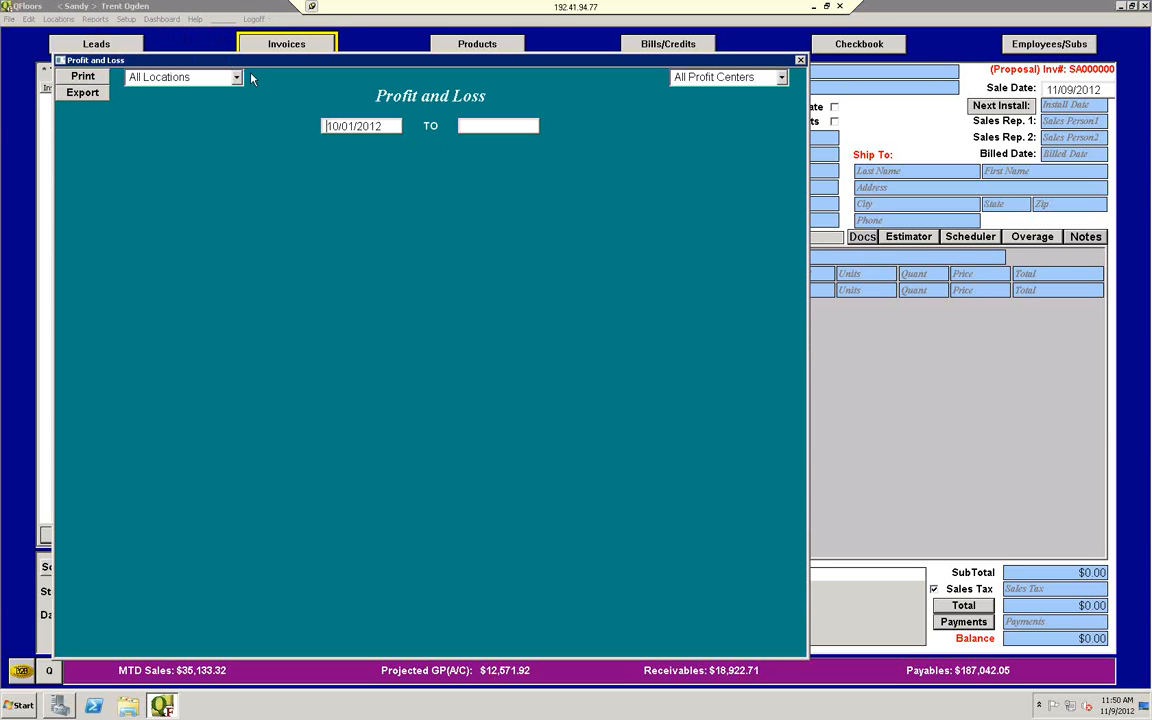
{"action": "left_click", "coordinate": [782, 78]}
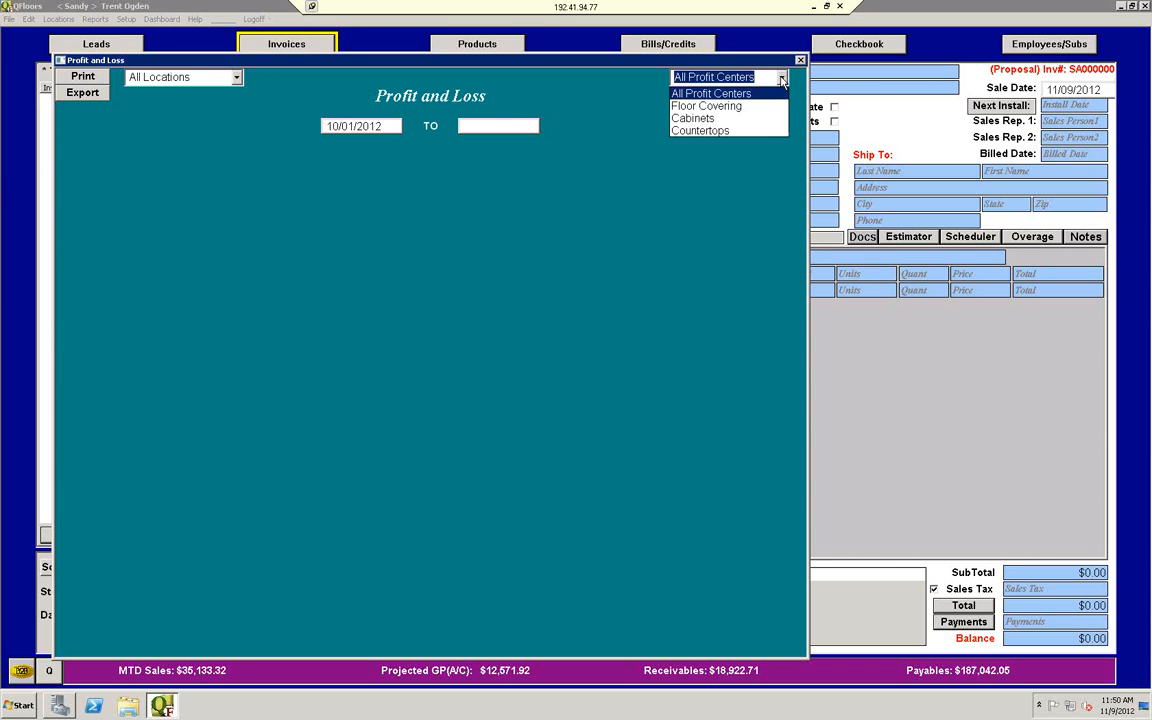
{"action": "left_click", "coordinate": [782, 80]}
{"action": "left_click", "coordinate": [238, 78]}
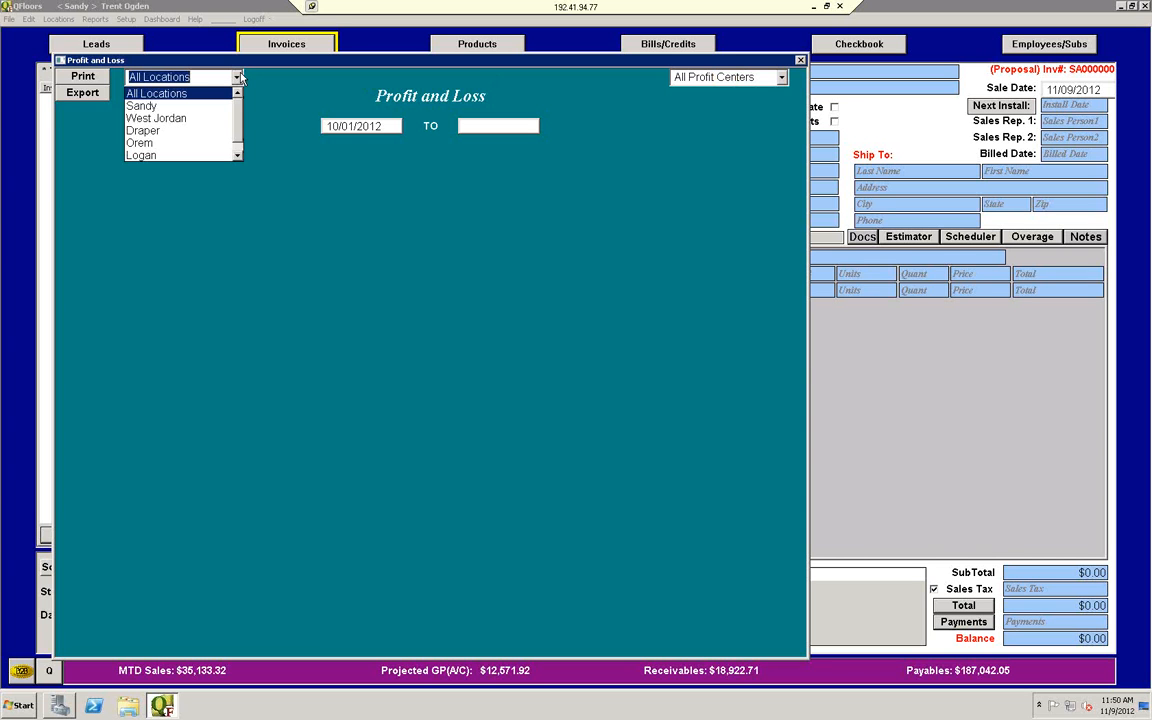
{"action": "left_click", "coordinate": [238, 78]}
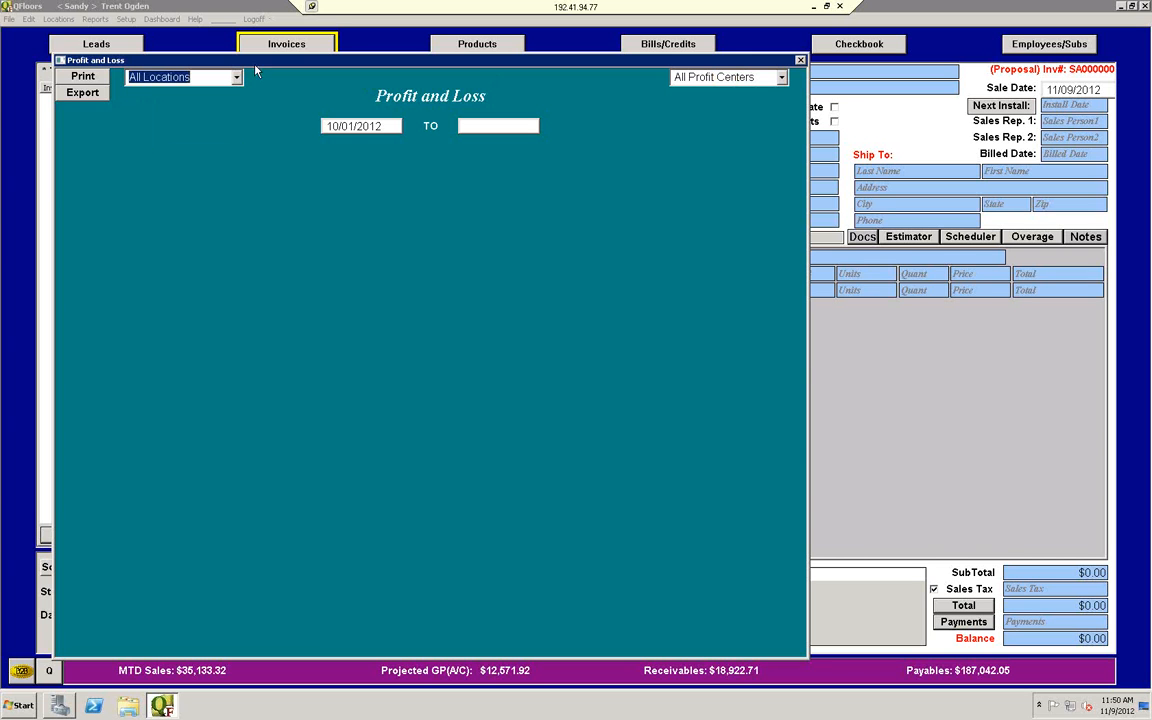
{"action": "left_click", "coordinate": [801, 61]}
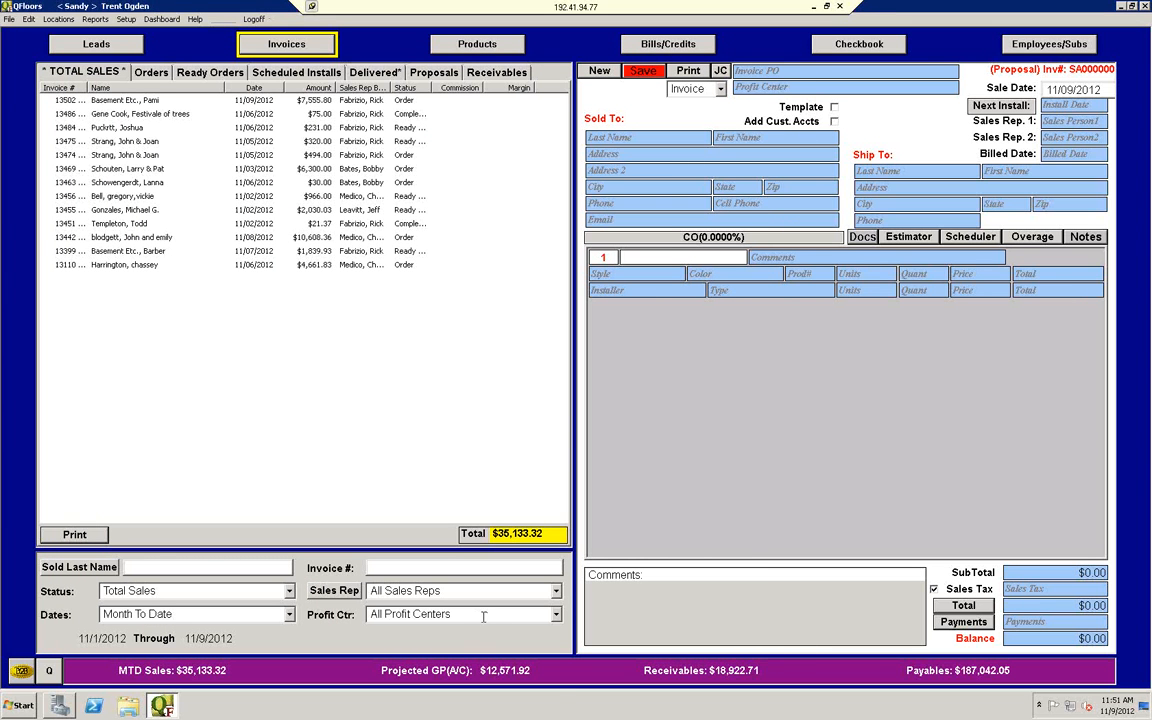
{"action": "left_click", "coordinate": [557, 615]}
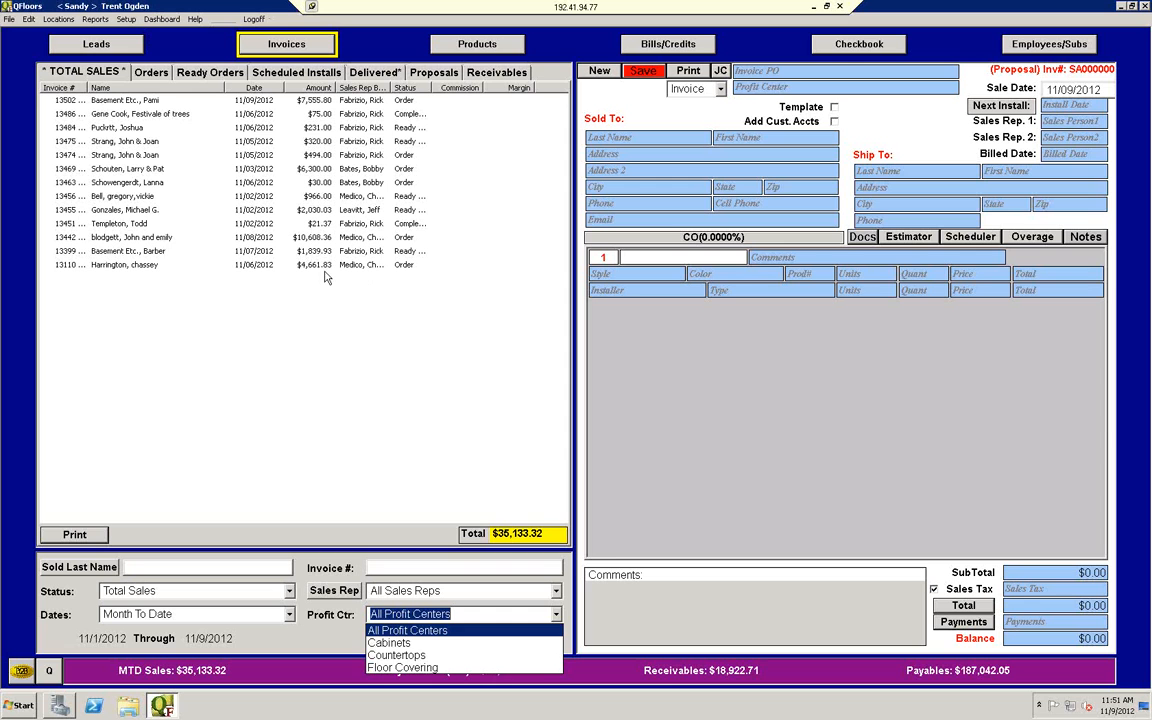
{"action": "left_click", "coordinate": [557, 617]}
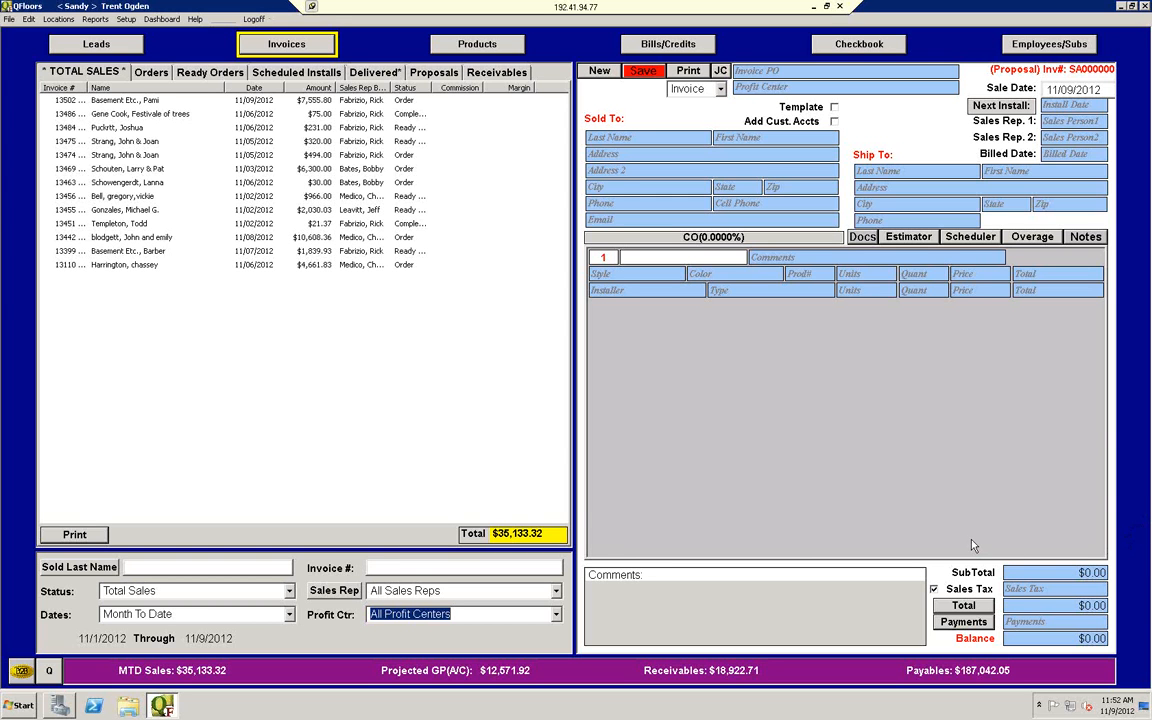
Step: Open Locations Setup and review the full list of company locations, including the unused location numbers
{"action": "left_click", "coordinate": [69, 22]}
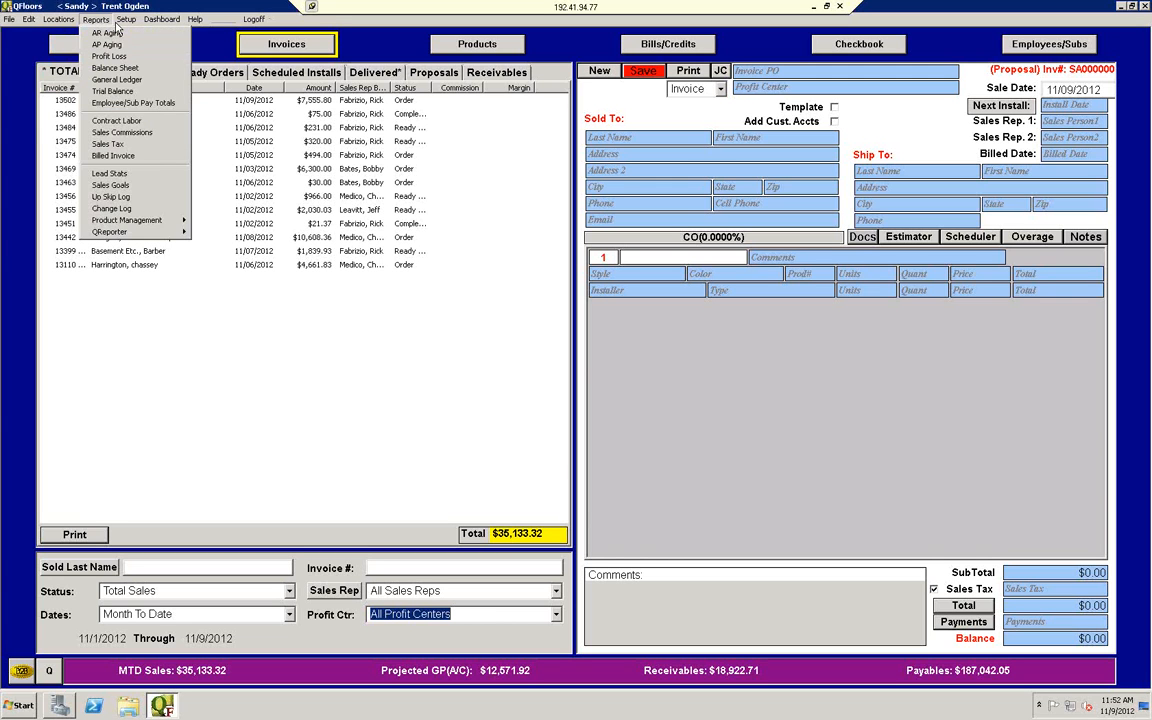
{"action": "mouse_move", "coordinate": [125, 22]}
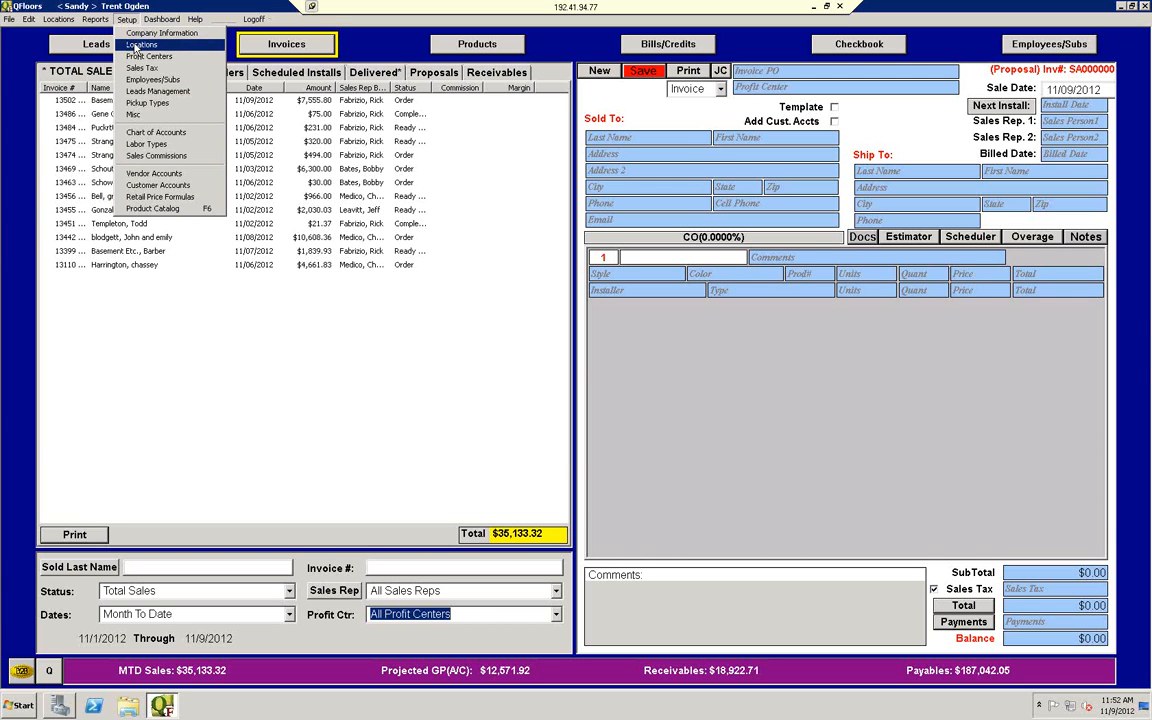
{"action": "left_click", "coordinate": [140, 45]}
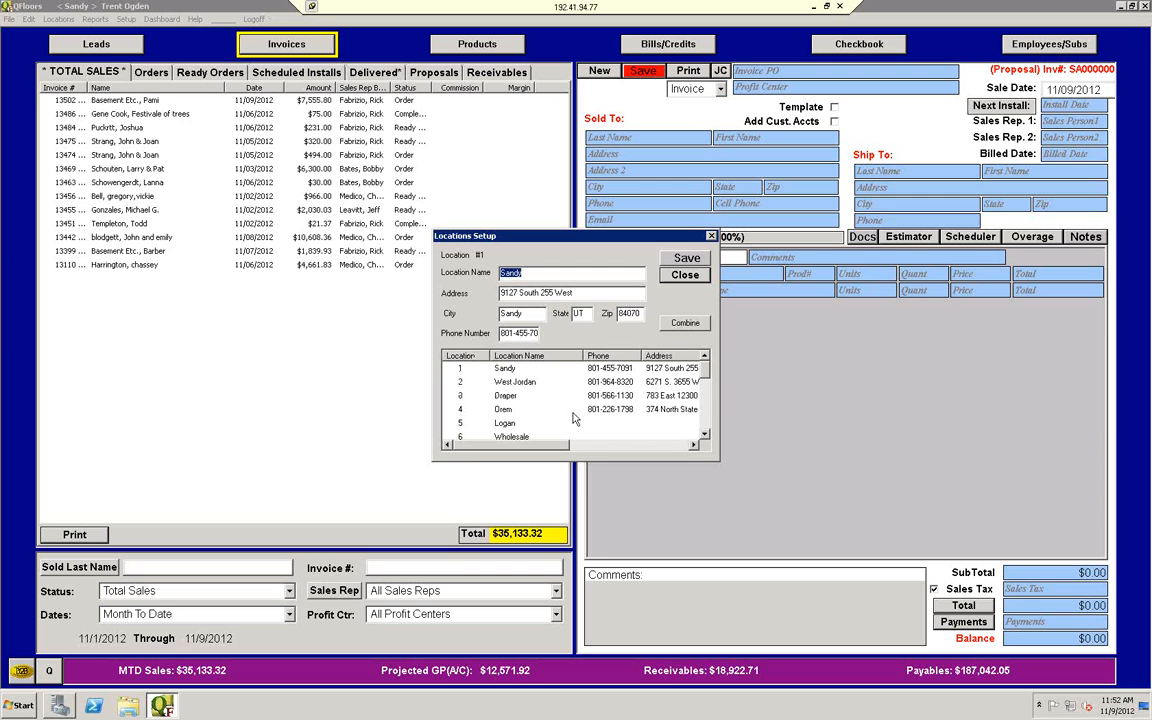
{"action": "left_click", "coordinate": [705, 391]}
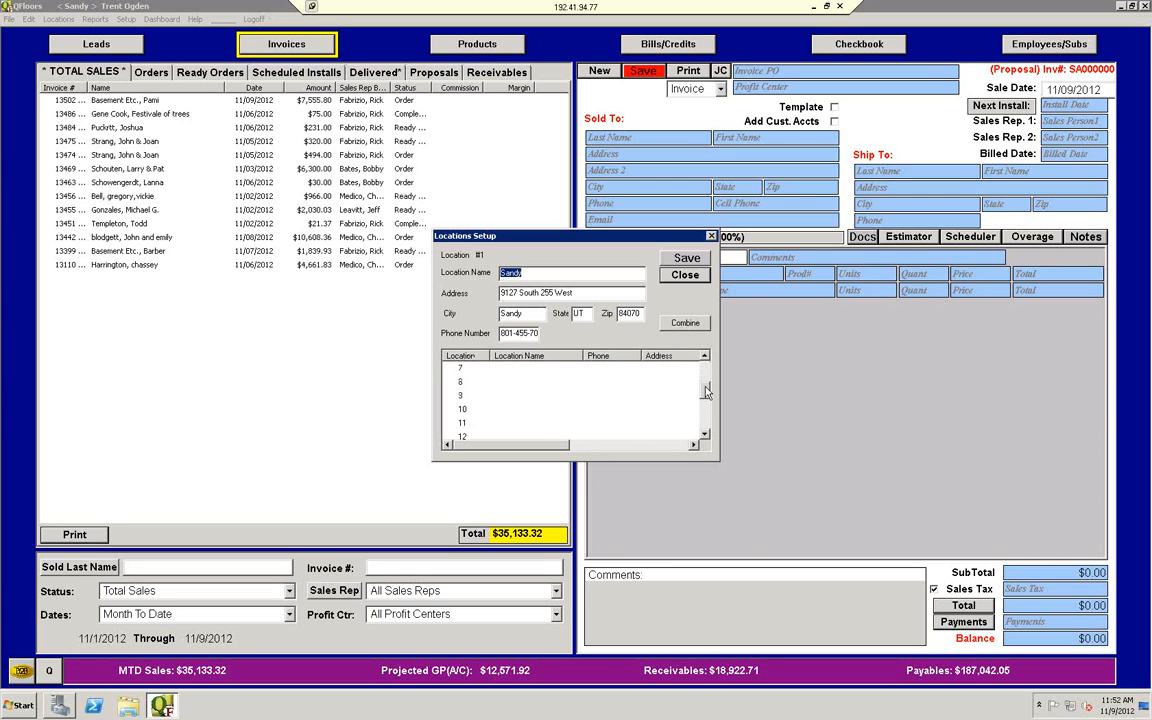
{"action": "left_click_drag", "start_coordinate": [706, 391], "coordinate": [706, 363]}
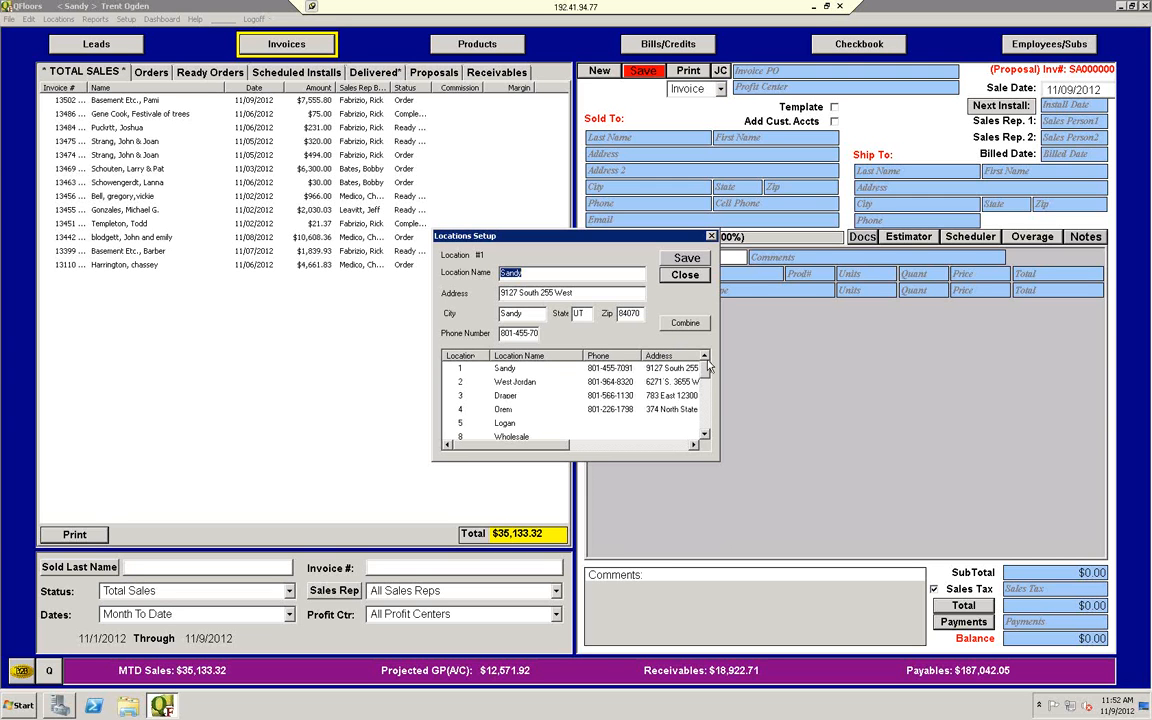
{"action": "left_click", "coordinate": [452, 372]}
{"action": "left_click_drag", "start_coordinate": [706, 376], "coordinate": [708, 378]}
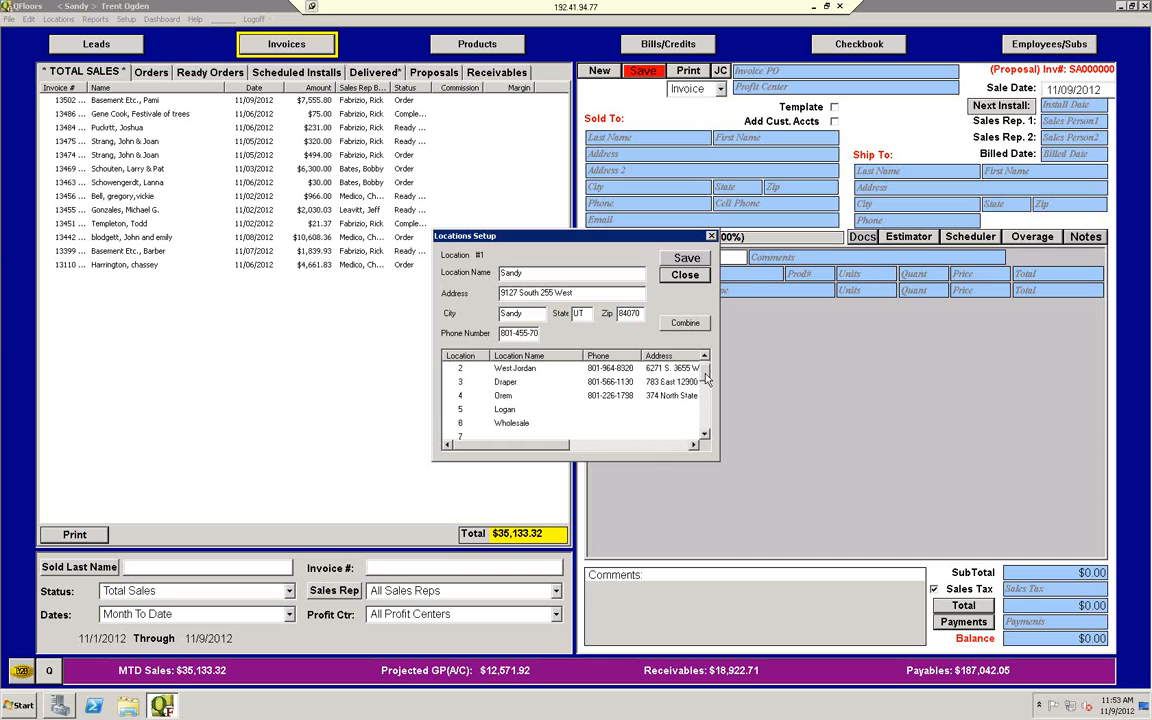
Step: Examine the Combine Locations options for Logan, cancel without transferring any data, and close Locations Setup
{"action": "left_click", "coordinate": [470, 409]}
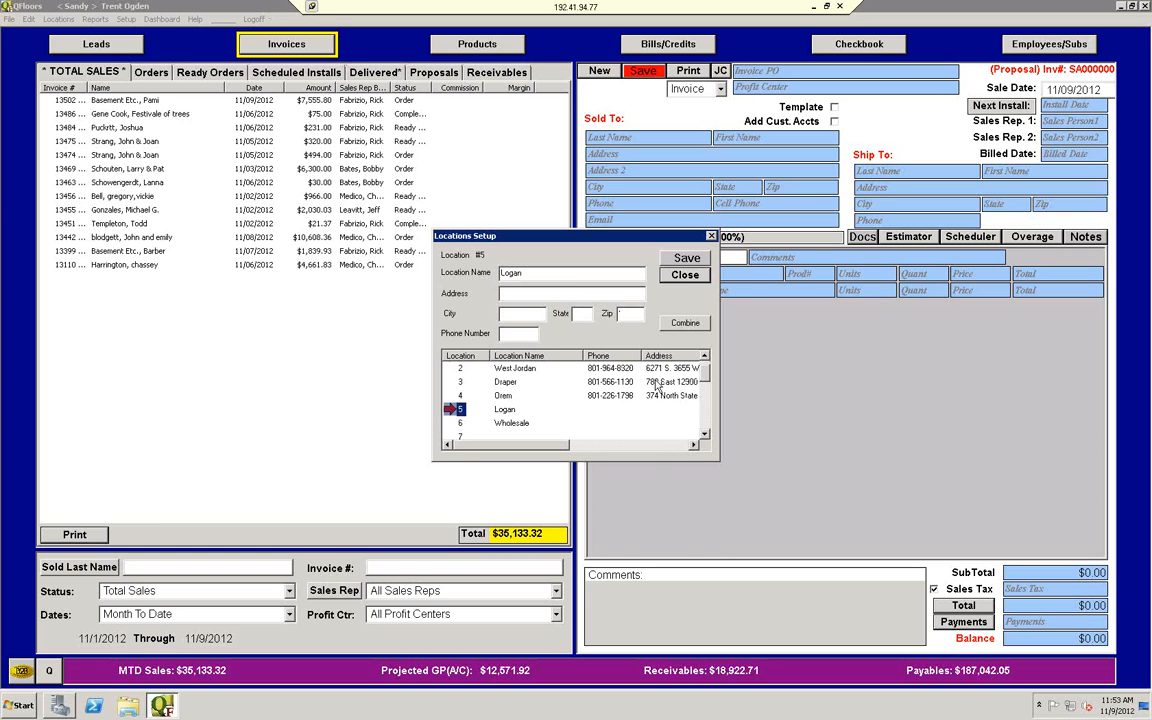
{"action": "left_click", "coordinate": [686, 323]}
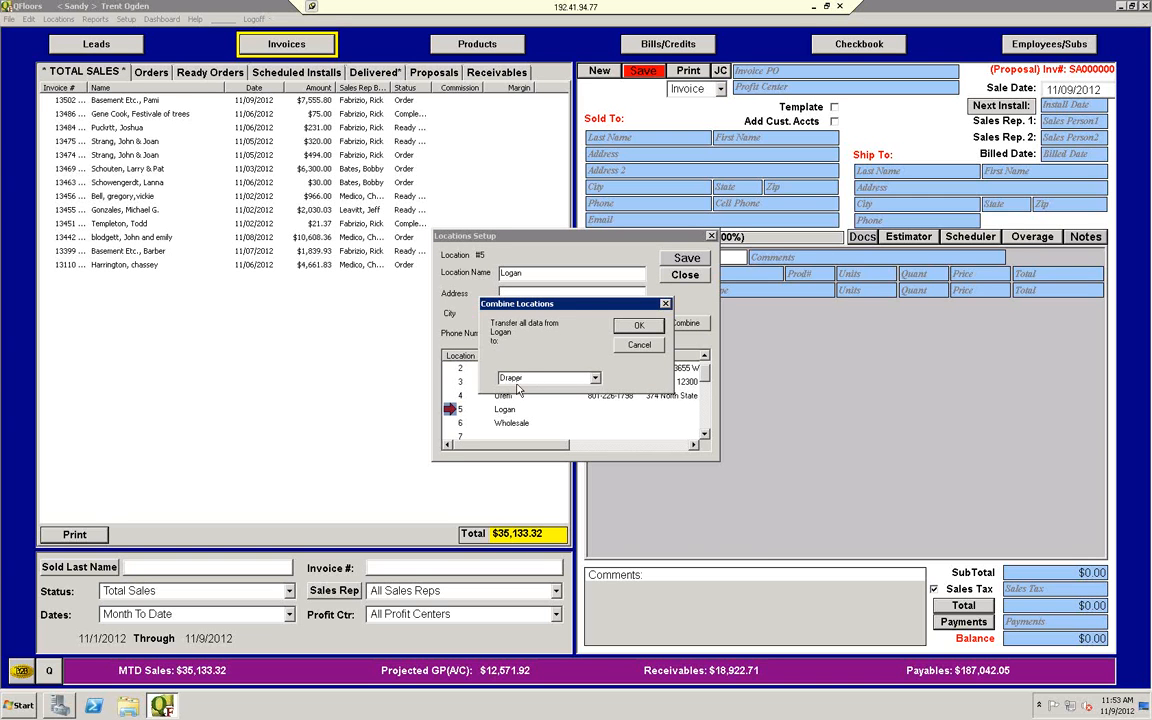
{"action": "left_click_drag", "start_coordinate": [525, 304], "coordinate": [243, 307]}
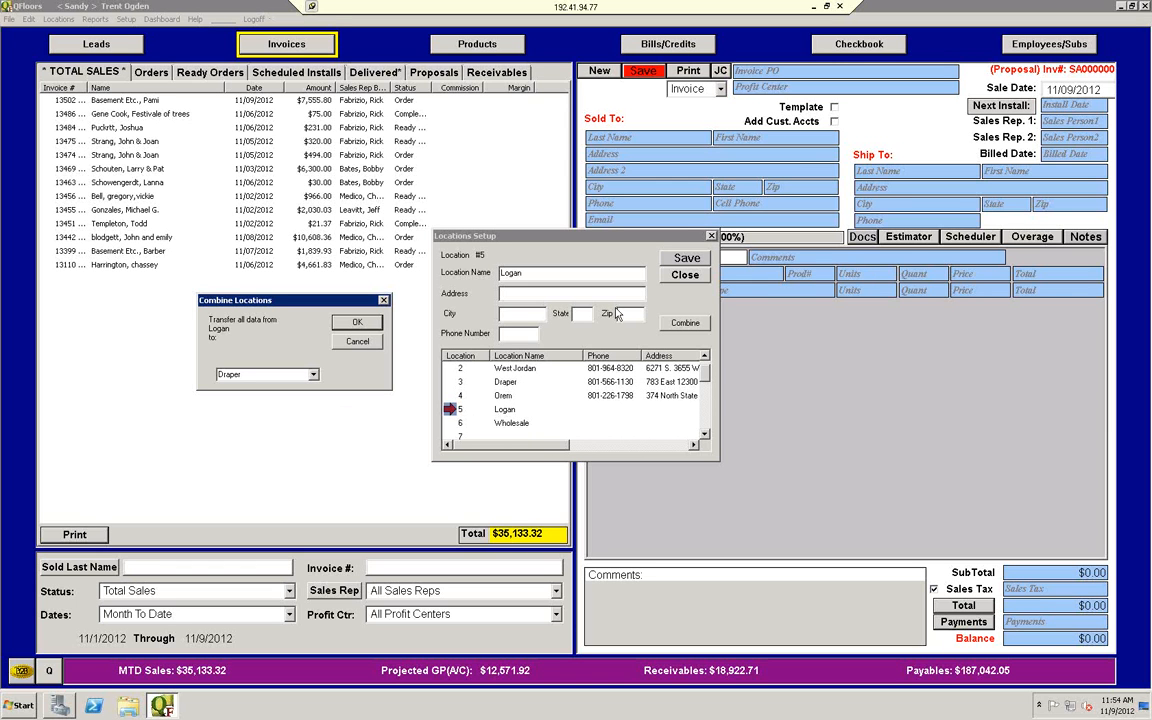
{"action": "left_click", "coordinate": [366, 343]}
{"action": "scroll", "coordinate": [708, 371], "scroll_direction": "up", "scroll_amount": 1}
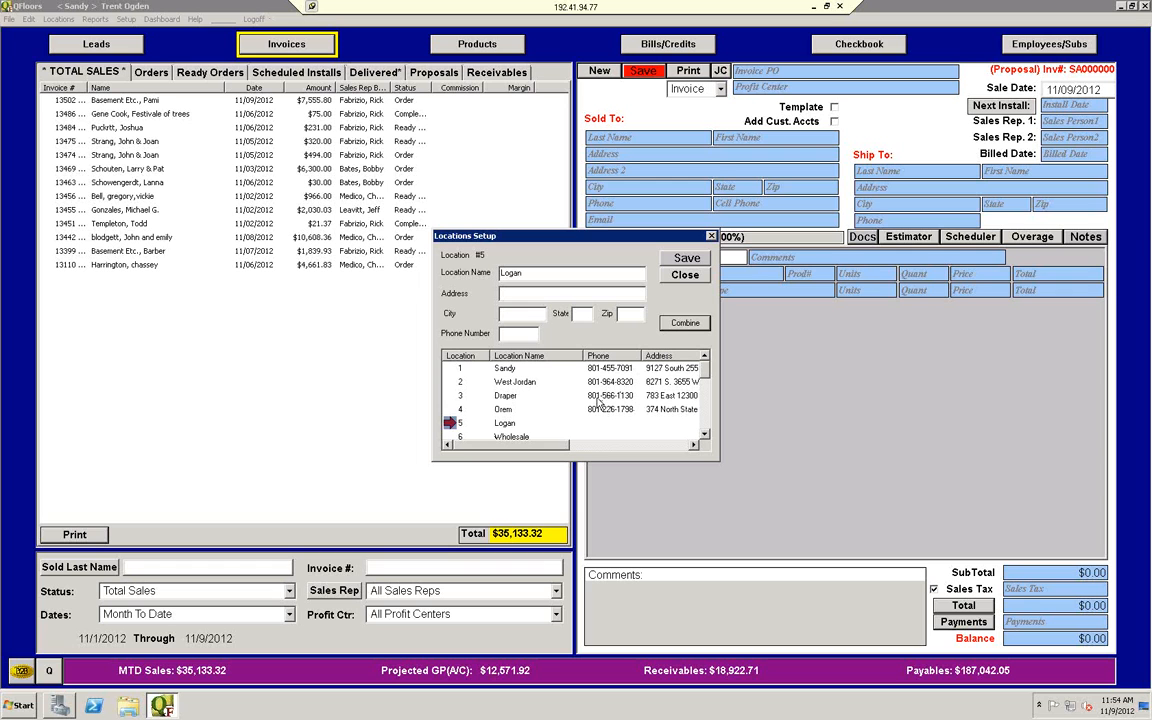
{"action": "left_click", "coordinate": [714, 238]}
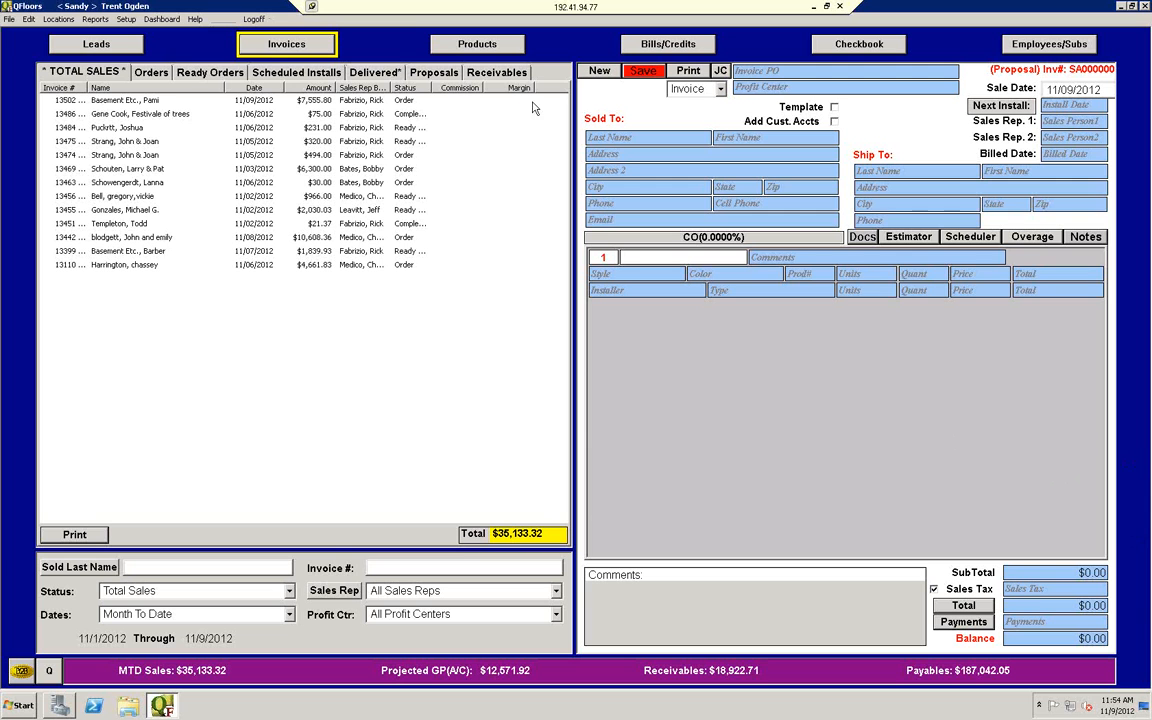
Step: Switch to Products and review the Stock, Pick, Staging and Transfer lists, ending on the Pick list
{"action": "left_click", "coordinate": [449, 46]}
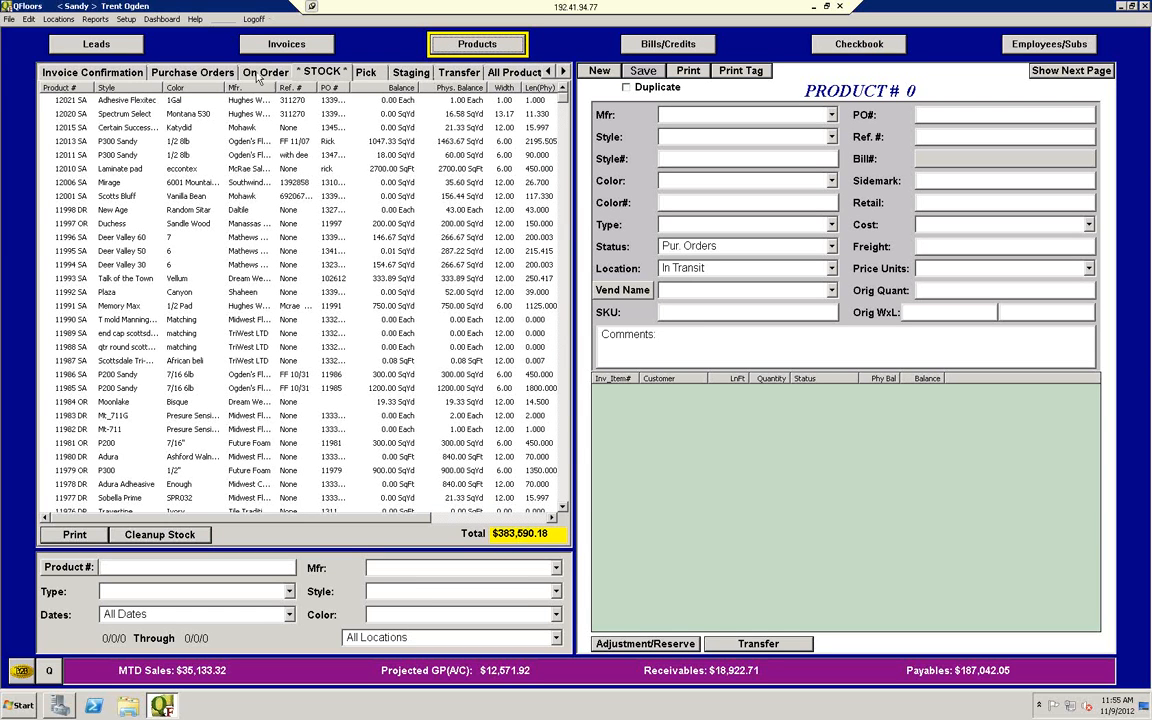
{"action": "left_click", "coordinate": [366, 73]}
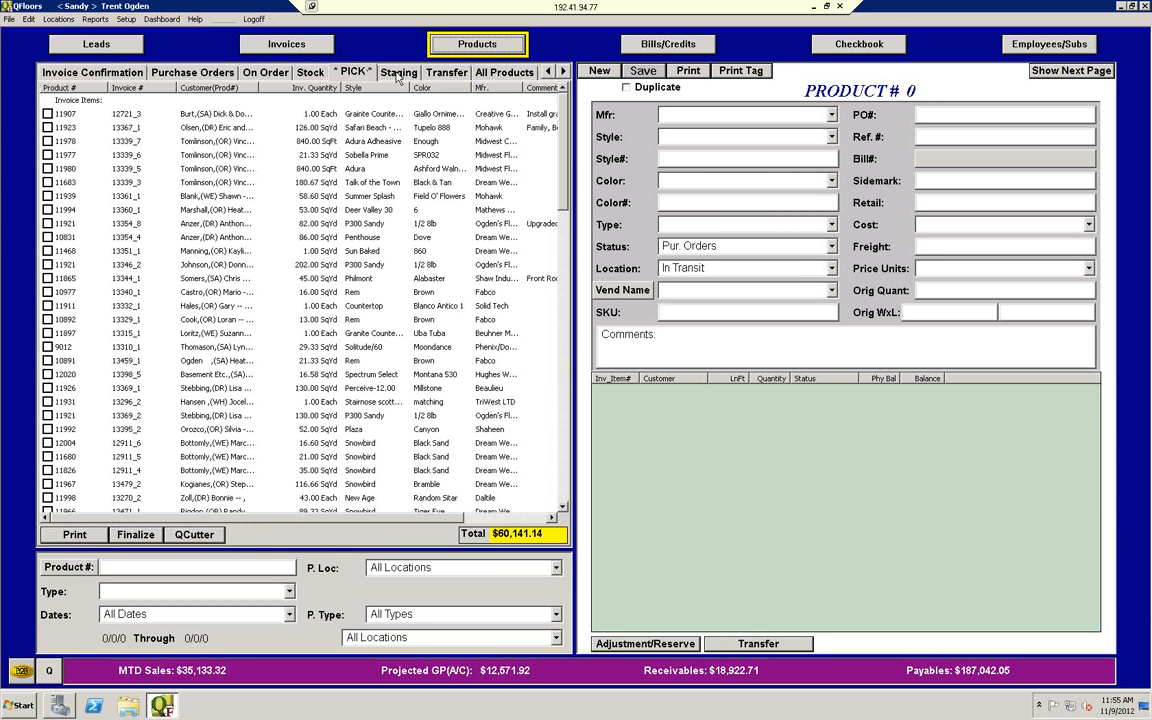
{"action": "left_click", "coordinate": [398, 74]}
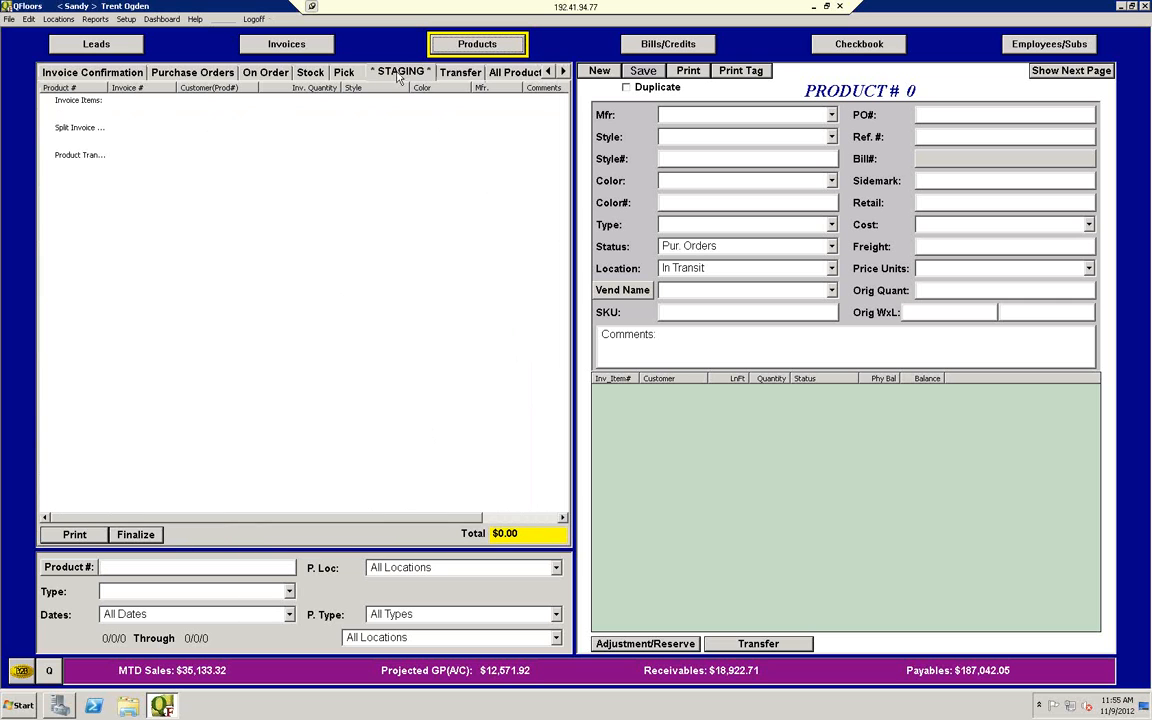
{"action": "left_click", "coordinate": [461, 74]}
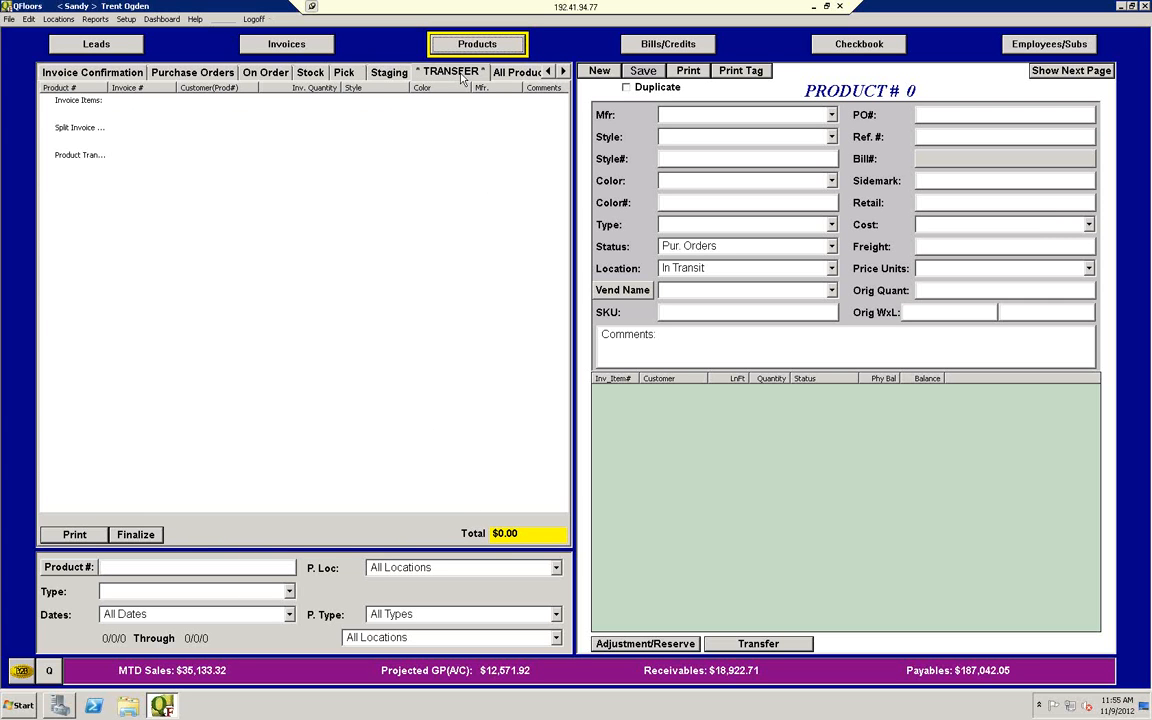
{"action": "left_click", "coordinate": [347, 73]}
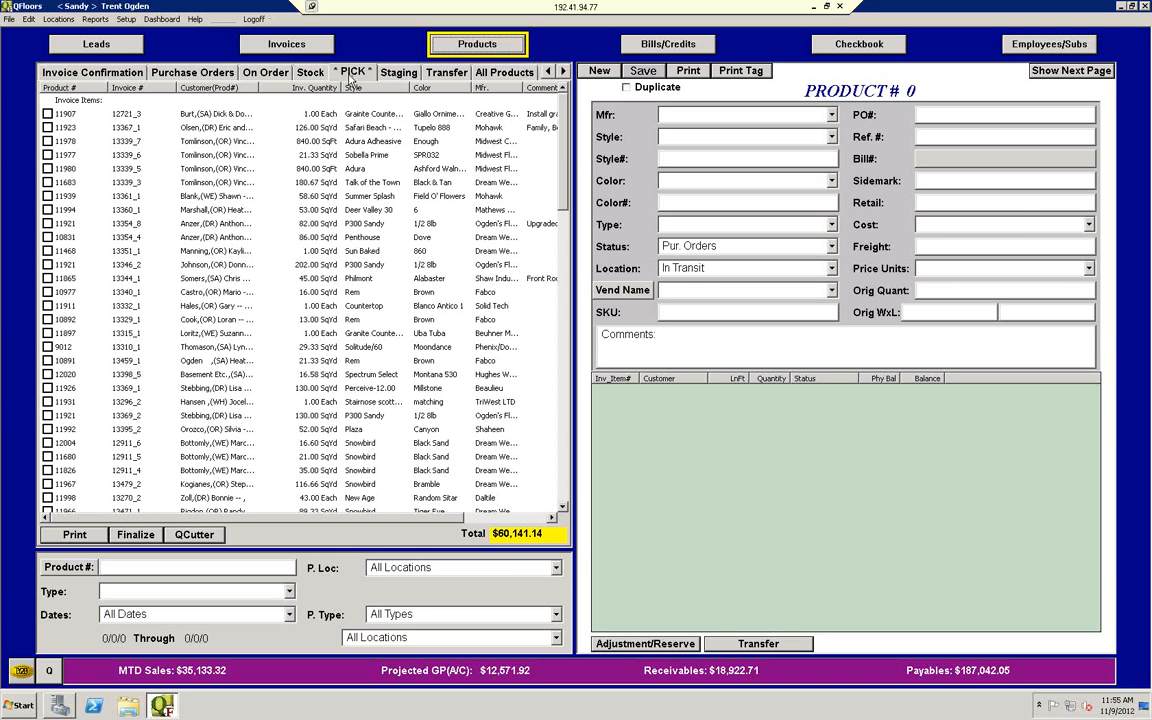
{"action": "left_click", "coordinate": [354, 74]}
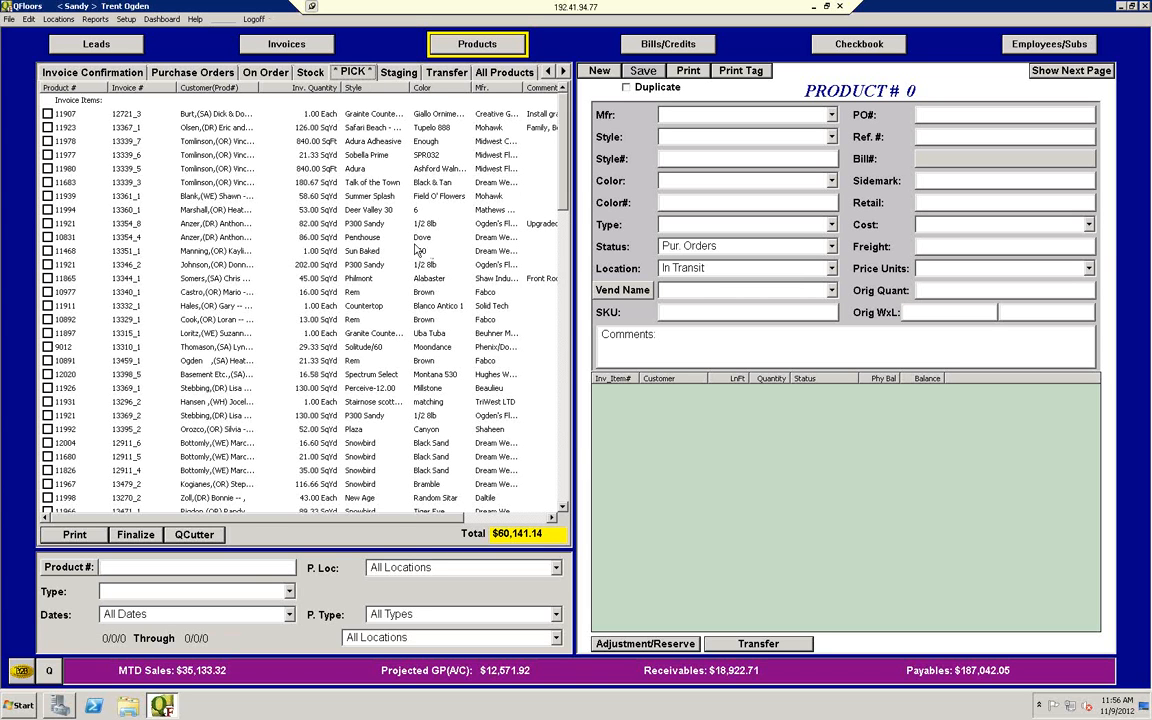
Step: Set the date filter of the Pick list to Custom Date and return to the Stock list
{"action": "left_click", "coordinate": [232, 614]}
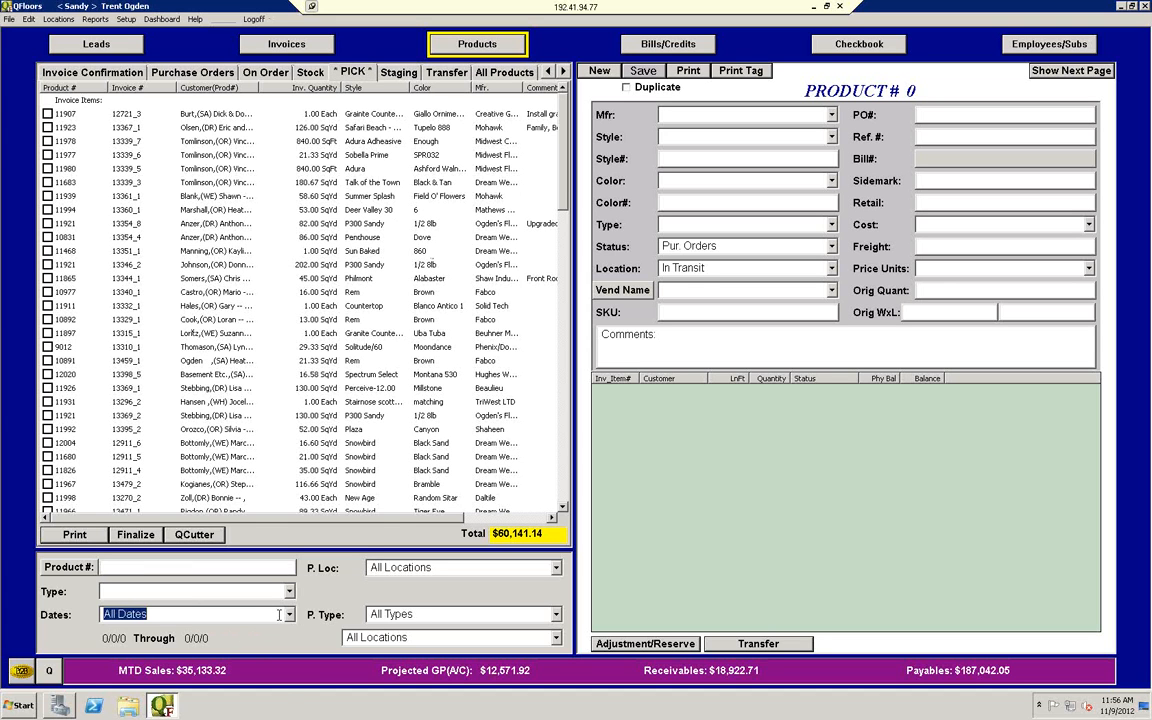
{"action": "left_click", "coordinate": [289, 614]}
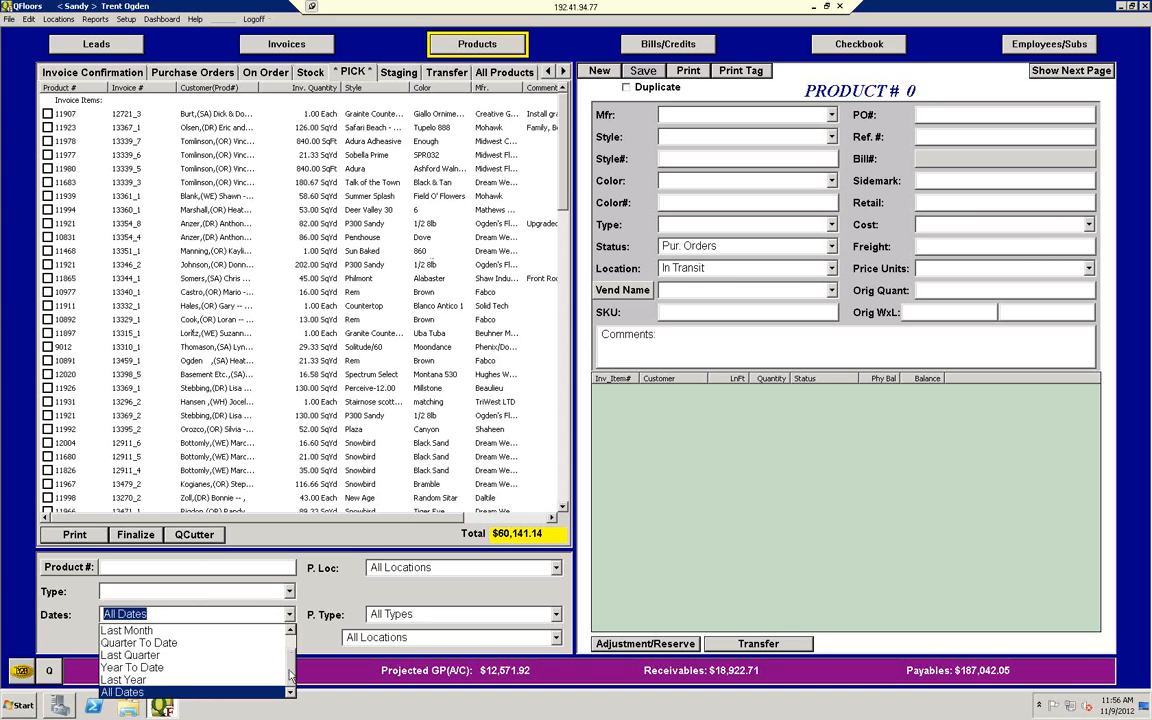
{"action": "left_click_drag", "start_coordinate": [290, 676], "coordinate": [290, 645]}
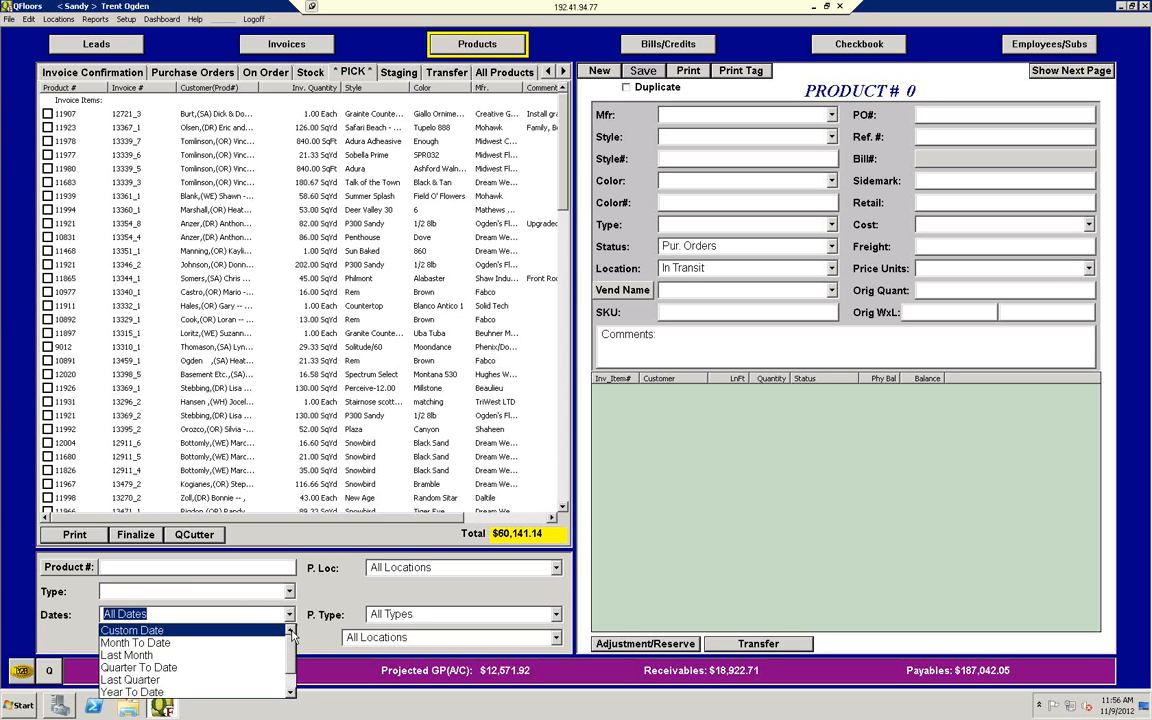
{"action": "mouse_move", "coordinate": [289, 653]}
{"action": "left_mouse_down"}
{"action": "mouse_move", "coordinate": [290, 677]}
{"action": "mouse_move", "coordinate": [290, 631]}
{"action": "left_mouse_up"}
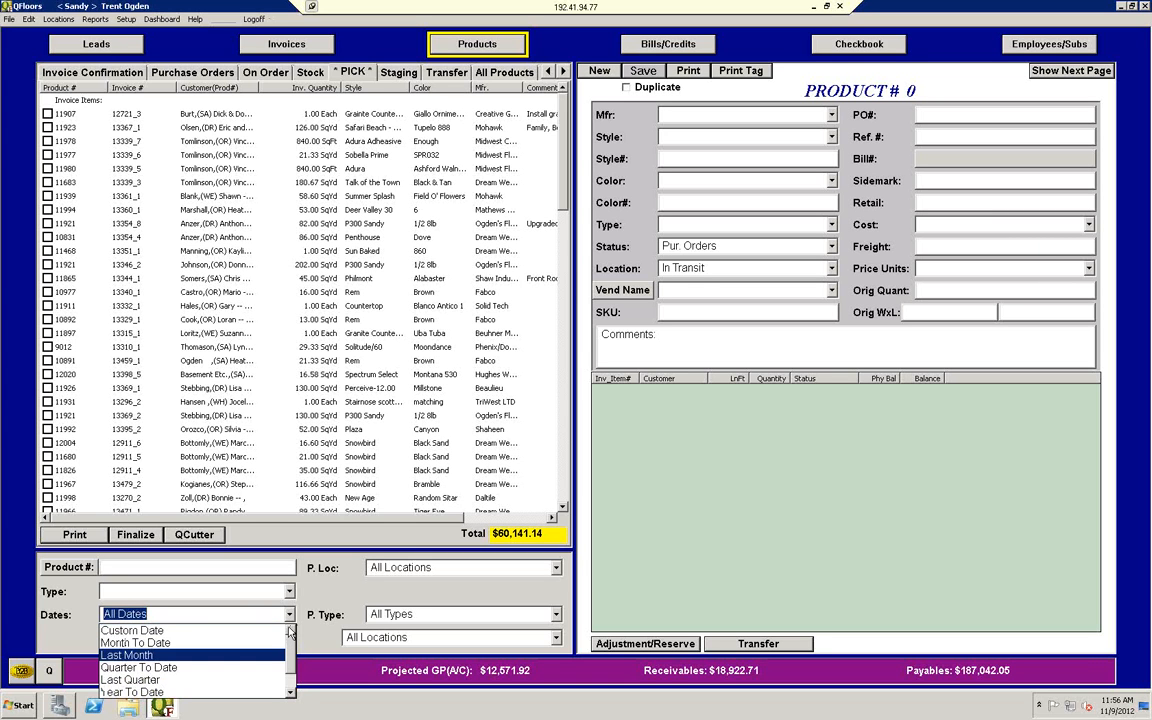
{"action": "left_click", "coordinate": [212, 633]}
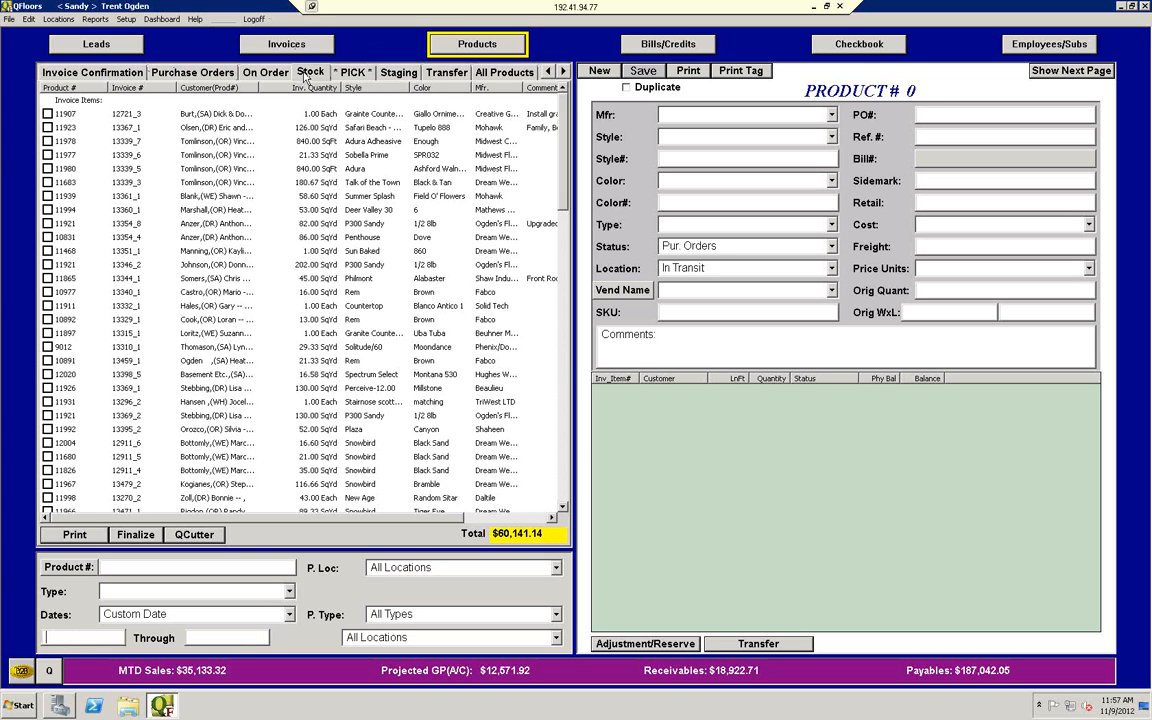
{"action": "left_click", "coordinate": [308, 72]}
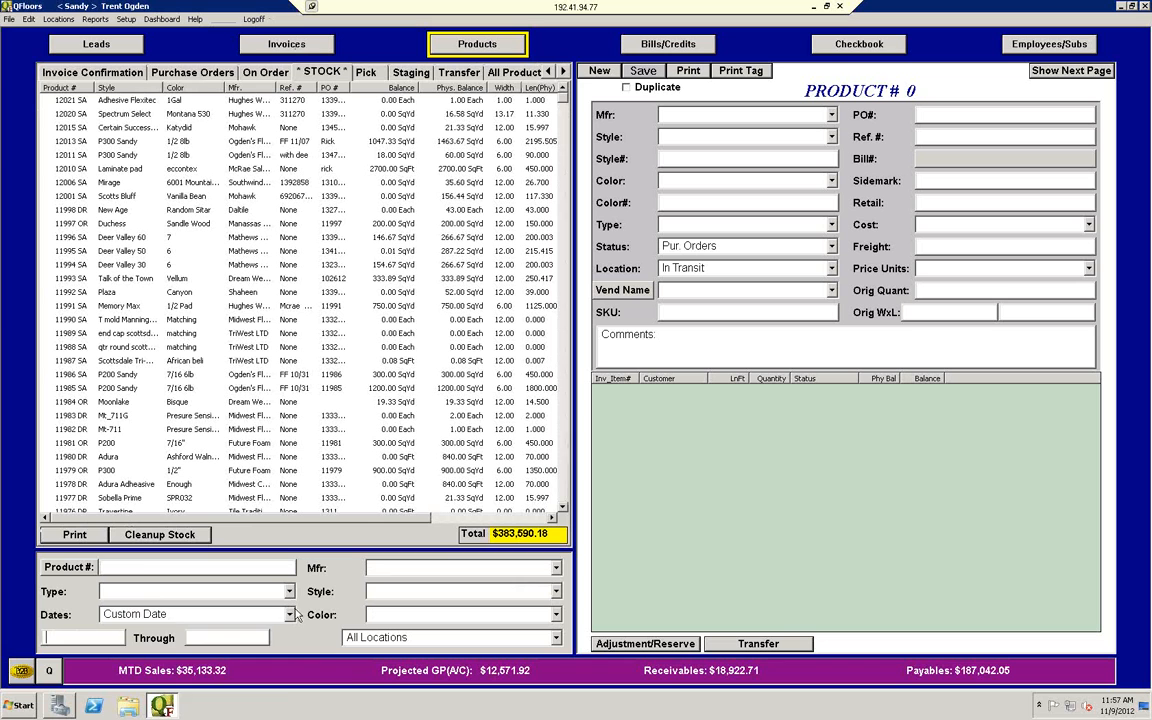
Step: Look through the date range options available for filtering the Stock list
{"action": "left_click", "coordinate": [290, 614]}
{"action": "left_click", "coordinate": [290, 687]}
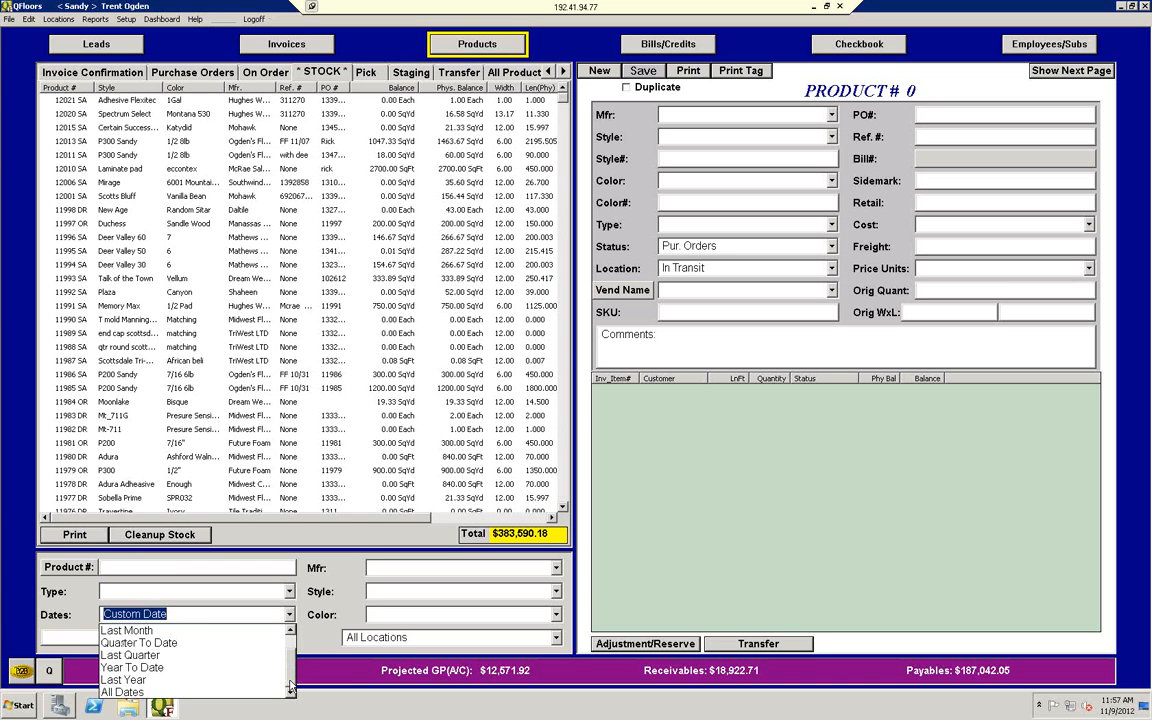
{"action": "left_click_drag", "start_coordinate": [290, 682], "coordinate": [290, 608]}
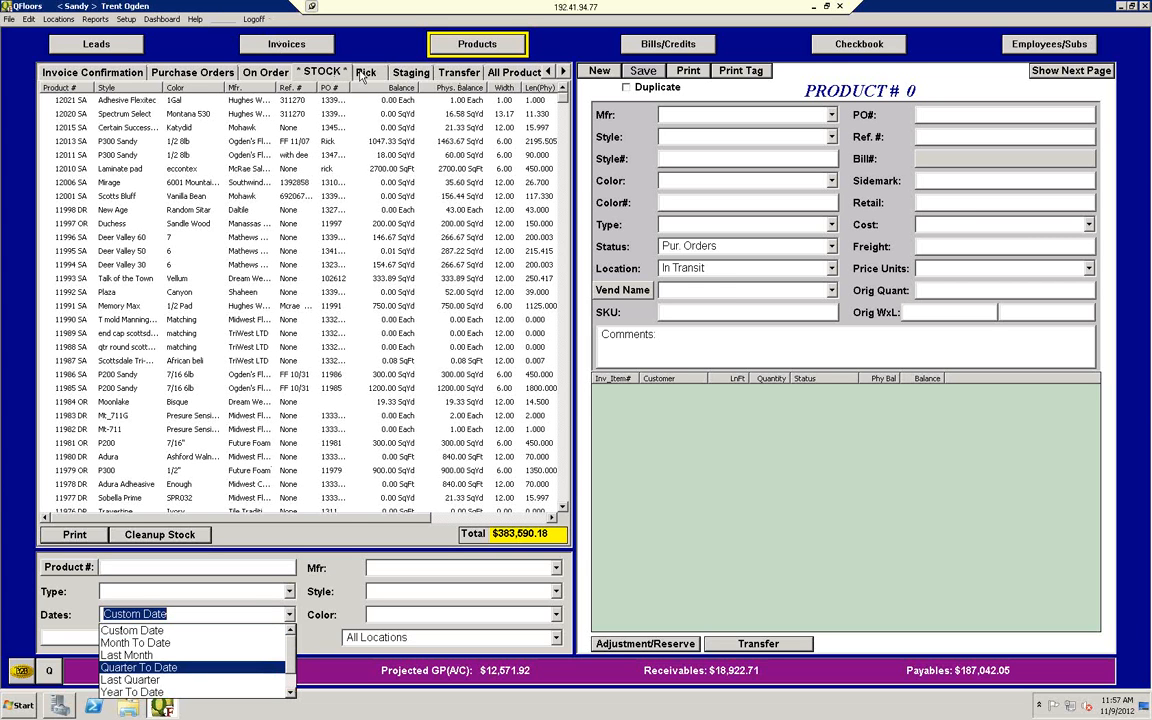
Step: View the QFloors version information and close it
{"action": "left_click", "coordinate": [197, 24]}
{"action": "left_click", "coordinate": [197, 24]}
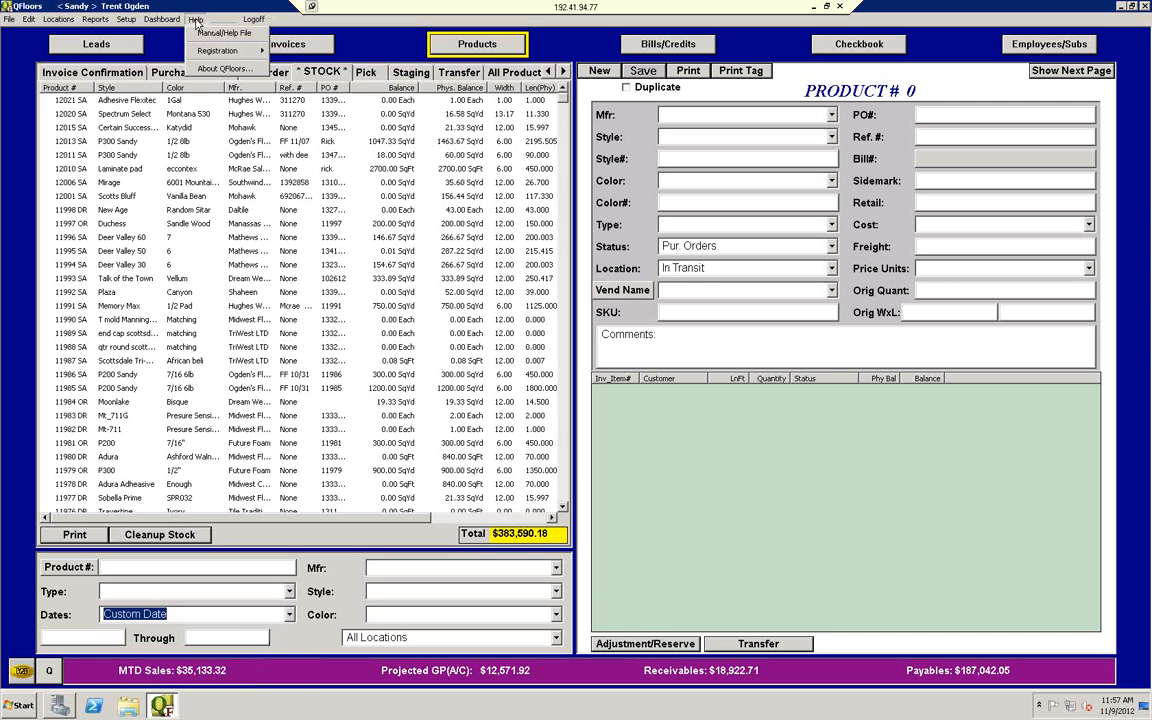
{"action": "left_click", "coordinate": [200, 64]}
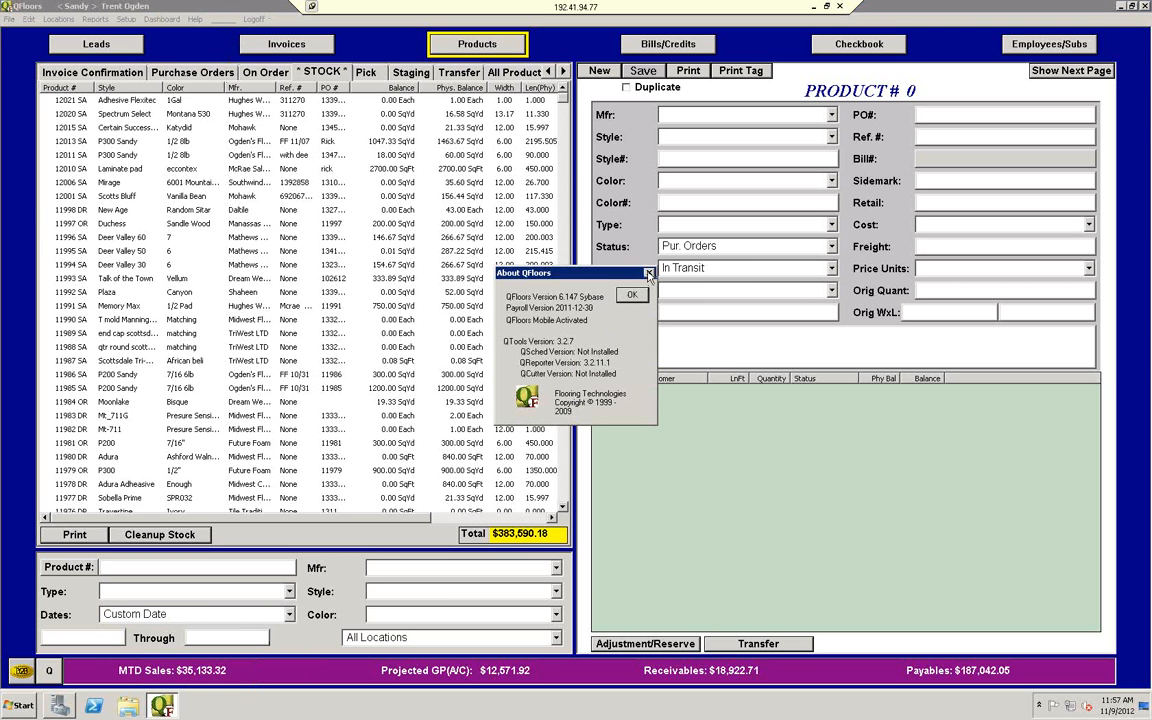
{"action": "left_click", "coordinate": [648, 273]}
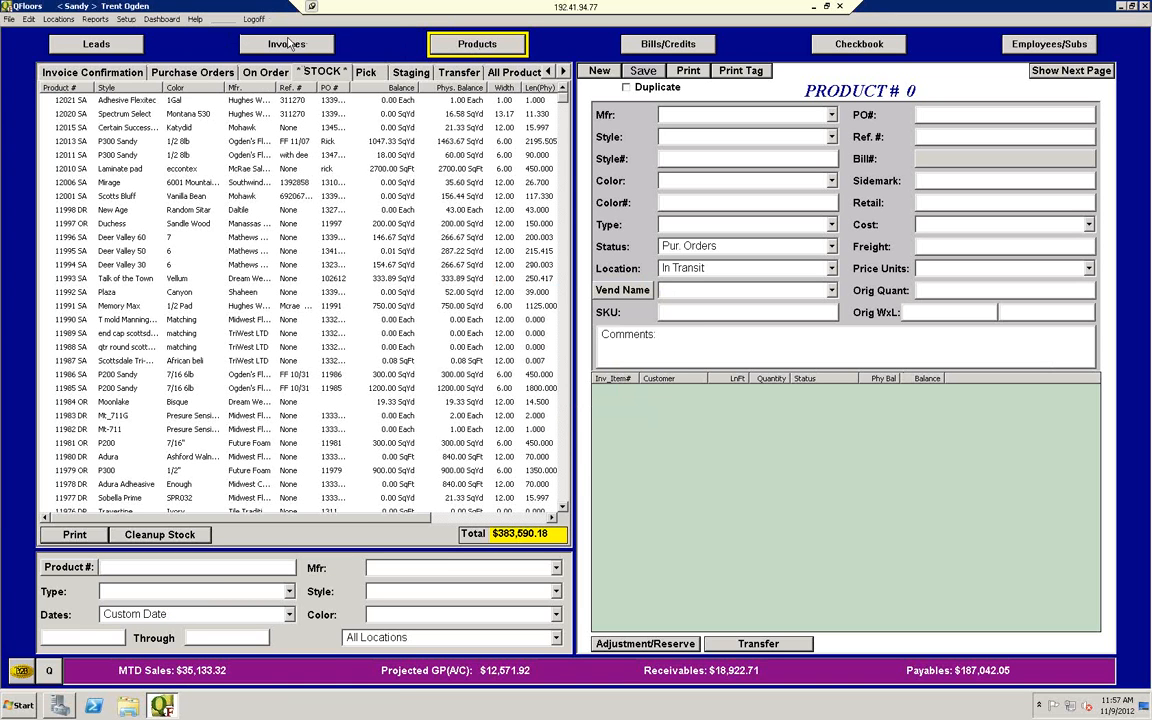
Step: Filter the Pick list to the custom date range 10/01/2012 through 10/15/2012
{"action": "left_click", "coordinate": [368, 73]}
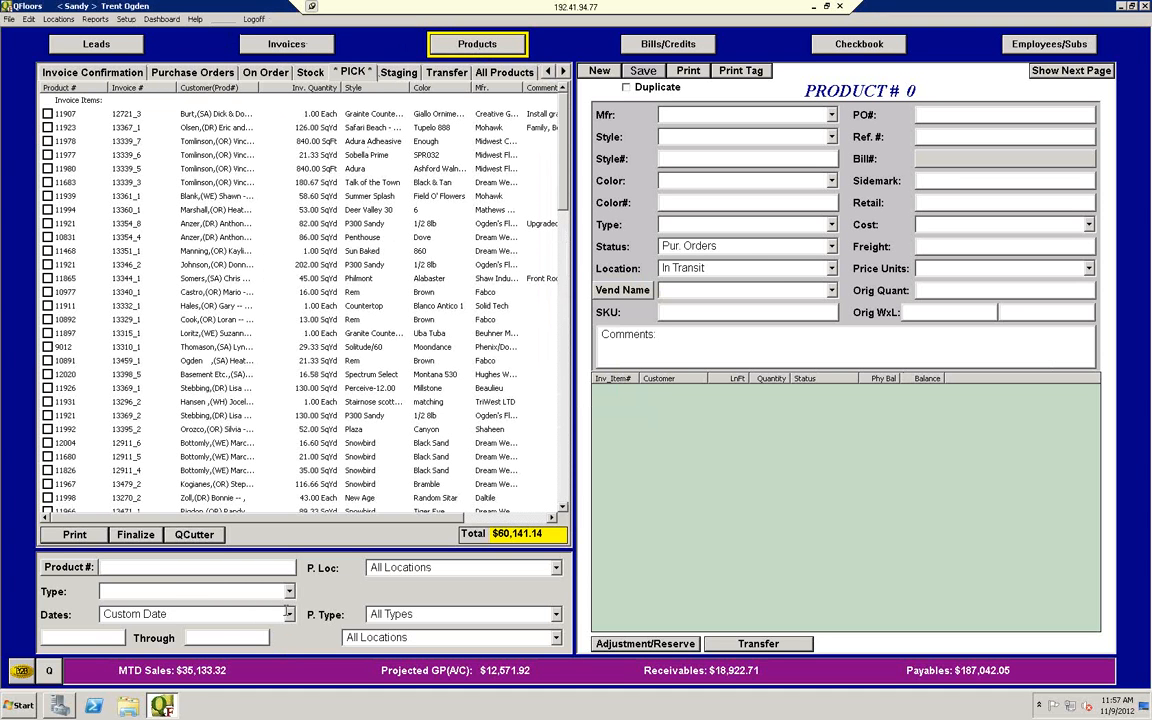
{"action": "left_click", "coordinate": [73, 637]}
{"action": "type", "text": "10/01/12"}
{"action": "left_click", "coordinate": [213, 640]}
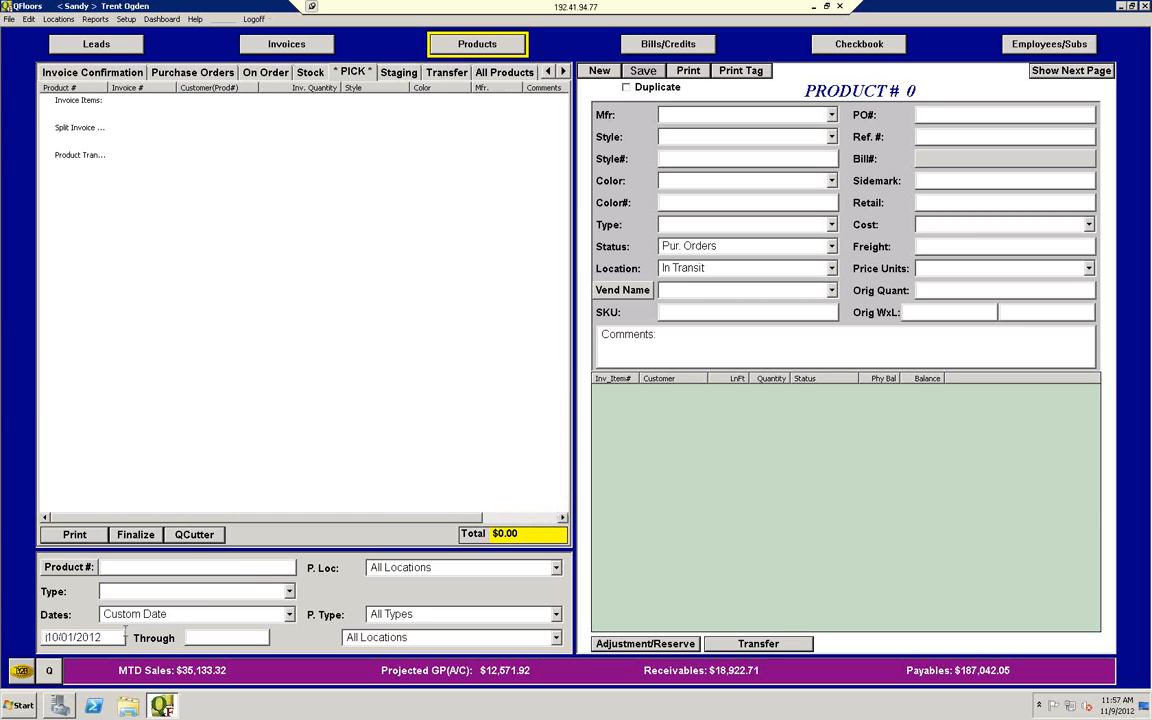
{"action": "type", "text": "0"}
{"action": "key", "text": "BackSpace"}
{"action": "type", "text": "10/16"}
{"action": "key", "text": "Return"}
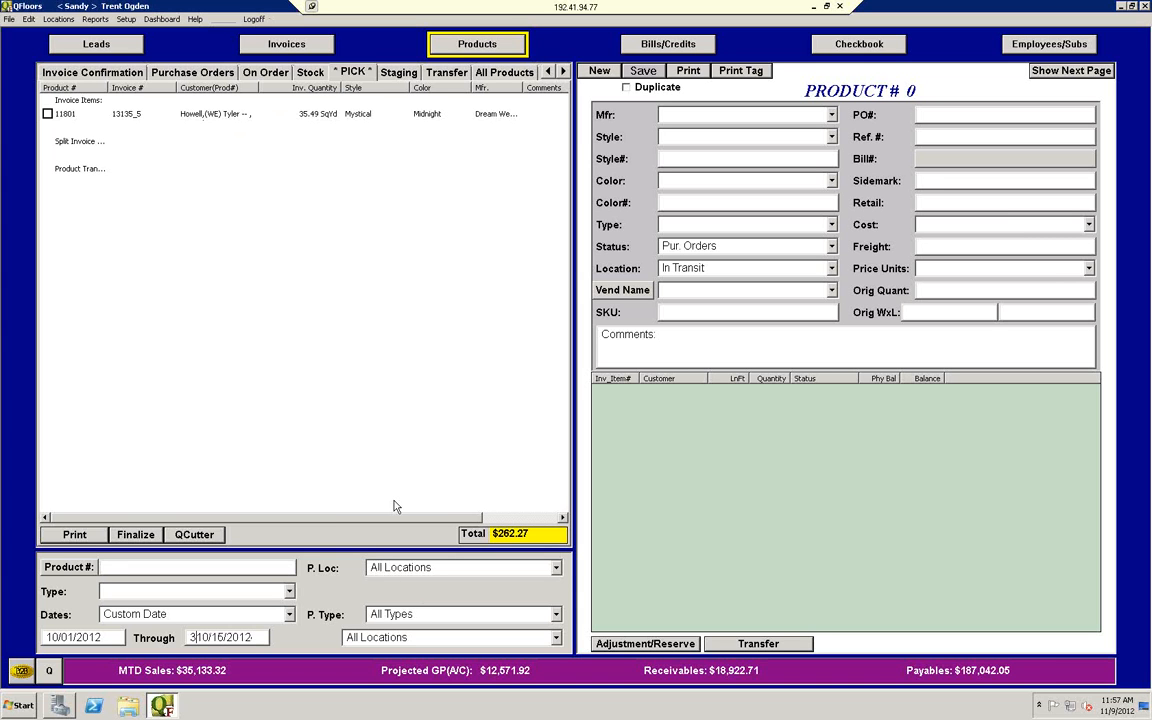
{"action": "key", "text": "BackSpace"}
Step: Mark product 11801 in the Pick list and try to print its pick ticket on the Brother MFC-8890DW printer
{"action": "left_click", "coordinate": [47, 113]}
{"action": "left_click", "coordinate": [68, 536]}
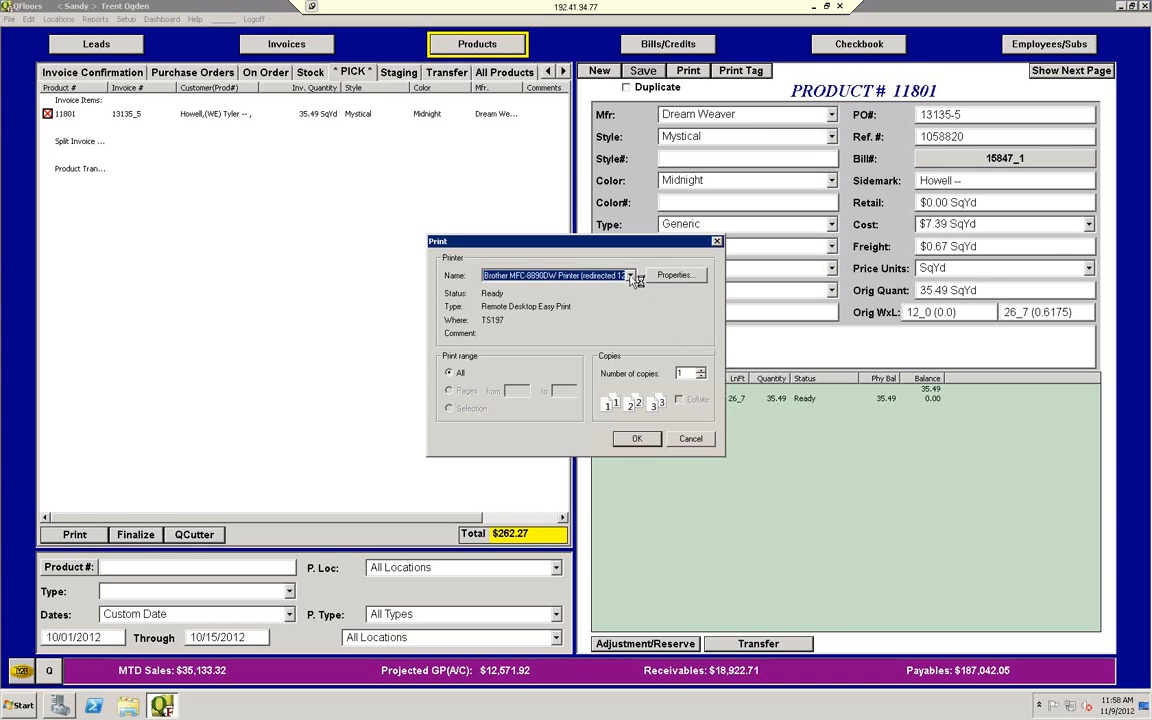
{"action": "left_click", "coordinate": [630, 276]}
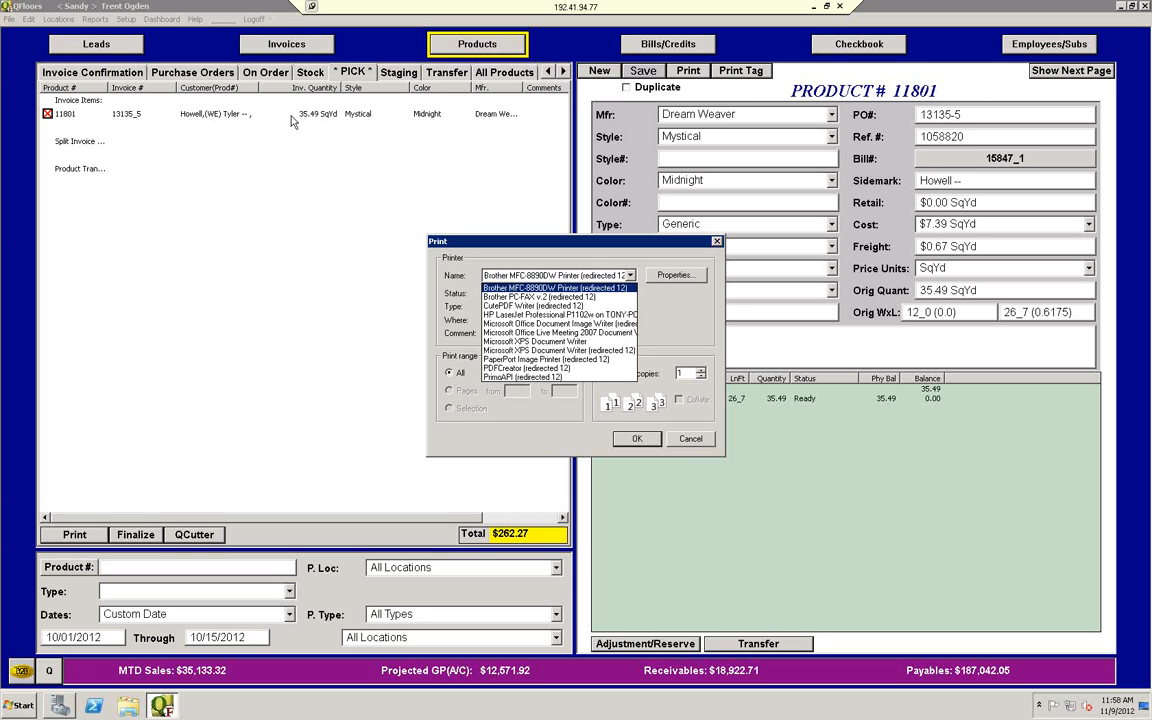
{"action": "left_click", "coordinate": [631, 277]}
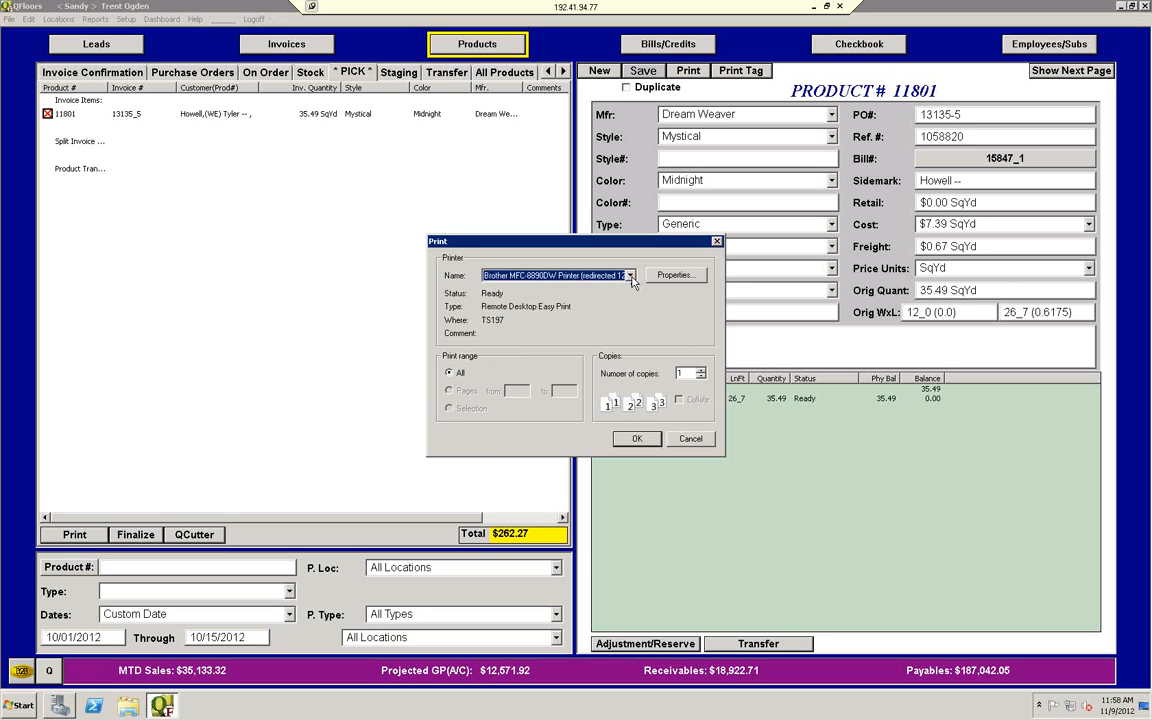
{"action": "left_click", "coordinate": [640, 440]}
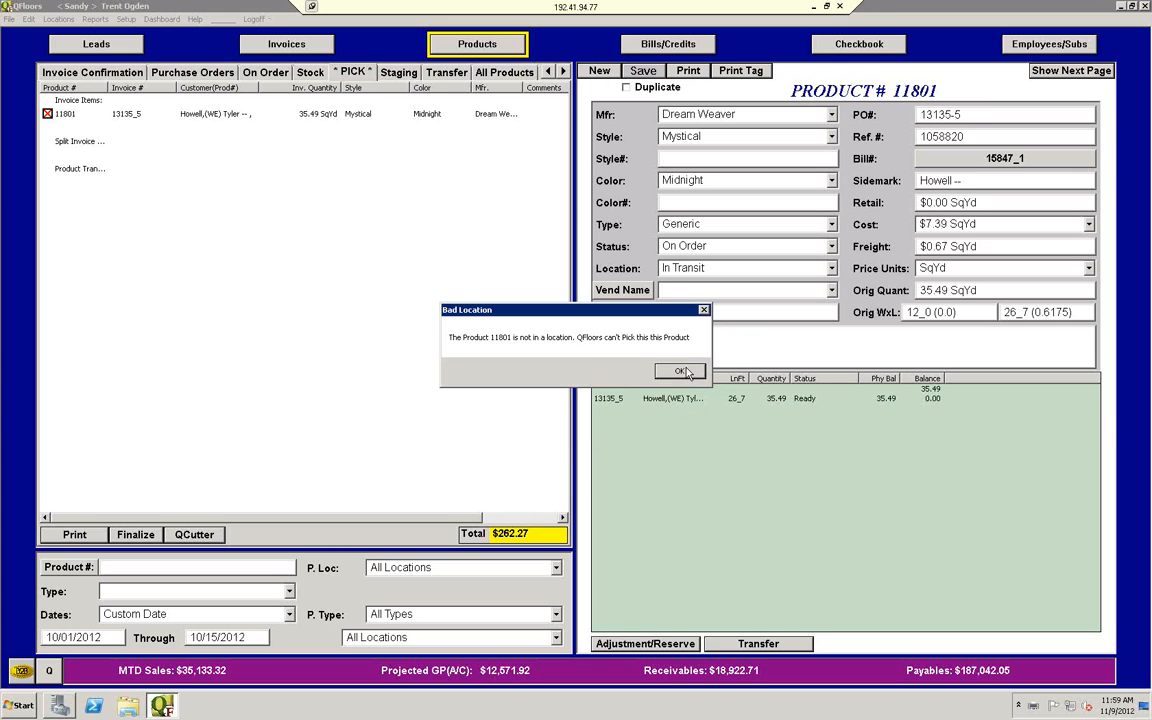
{"action": "left_click", "coordinate": [684, 373]}
{"action": "left_click", "coordinate": [681, 372]}
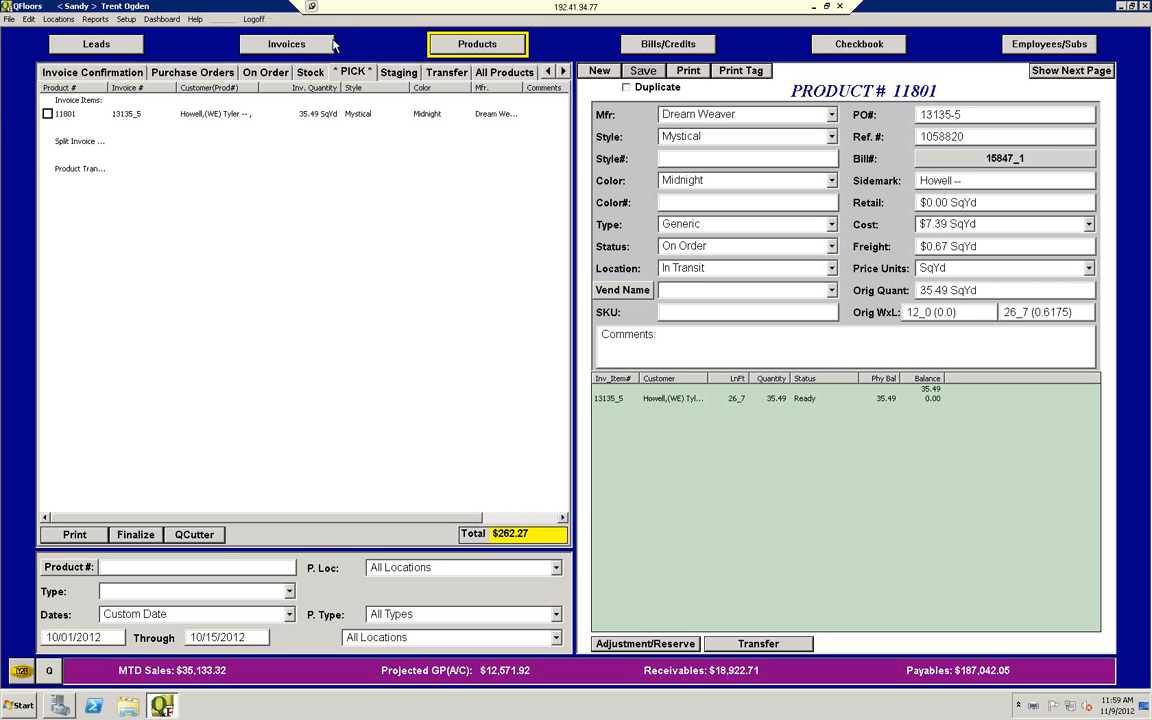
Step: Search the Total Sales invoices for invoice number 11801 across All Dates
{"action": "left_click", "coordinate": [299, 40]}
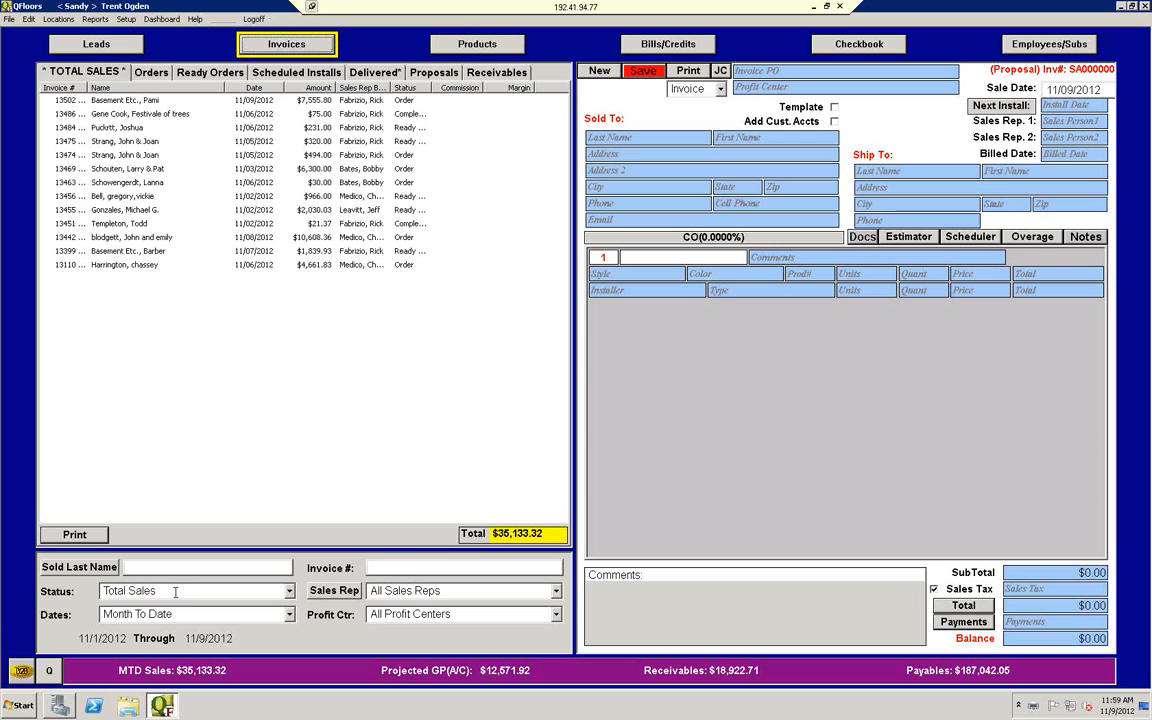
{"action": "left_click", "coordinate": [400, 569]}
{"action": "type", "text": "11801"}
{"action": "key", "text": "Return"}
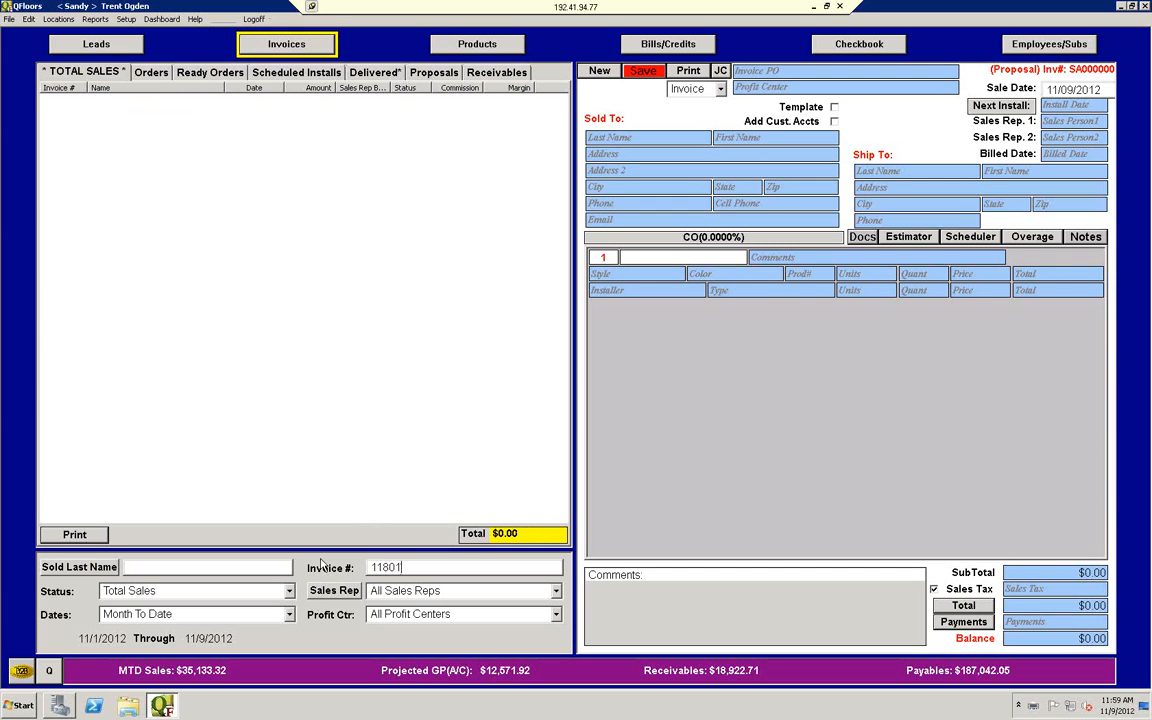
{"action": "left_click", "coordinate": [165, 616]}
{"action": "type", "text": "ates"}
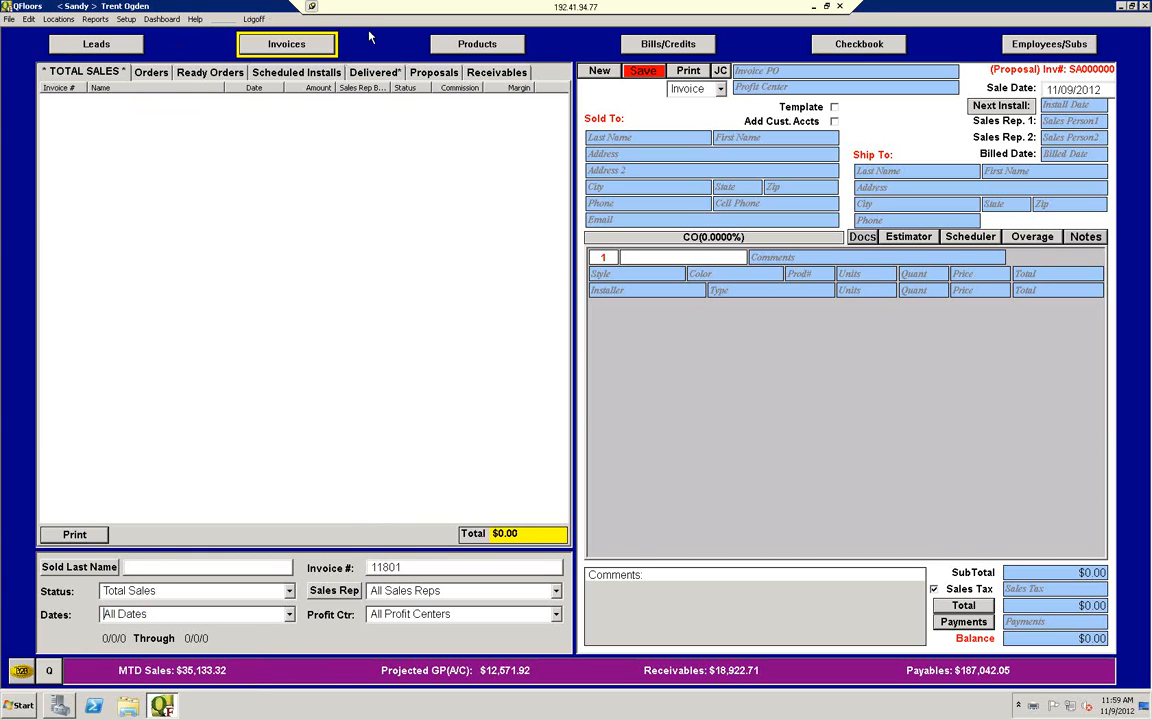
Step: Return to product 11801 in the Pick list and open its linked invoice, discarding the unsaved blank invoice
{"action": "left_click", "coordinate": [457, 45]}
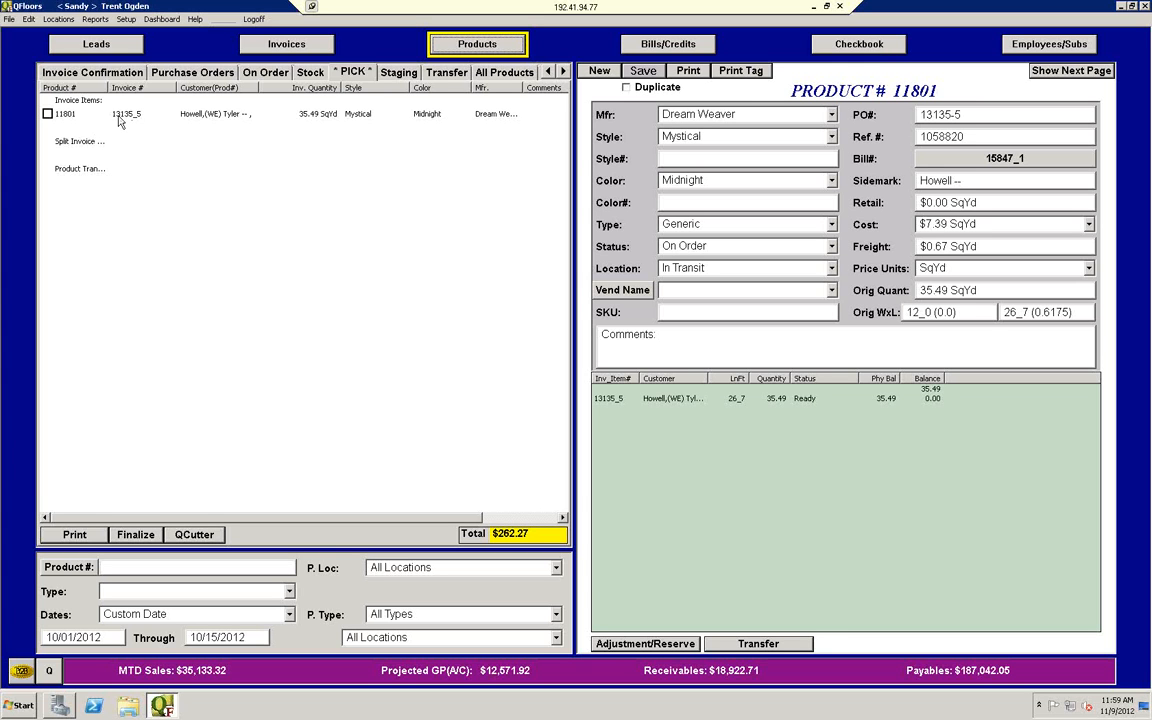
{"action": "left_click", "coordinate": [121, 118]}
{"action": "left_click", "coordinate": [70, 116]}
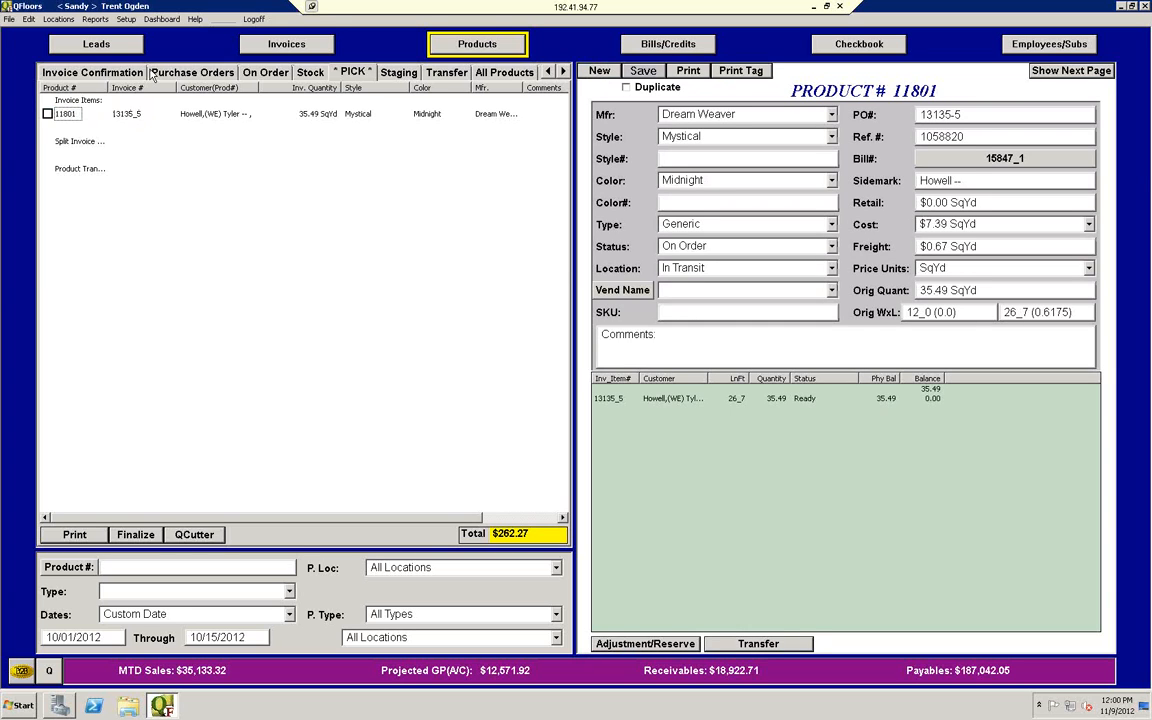
{"action": "left_click", "coordinate": [288, 44]}
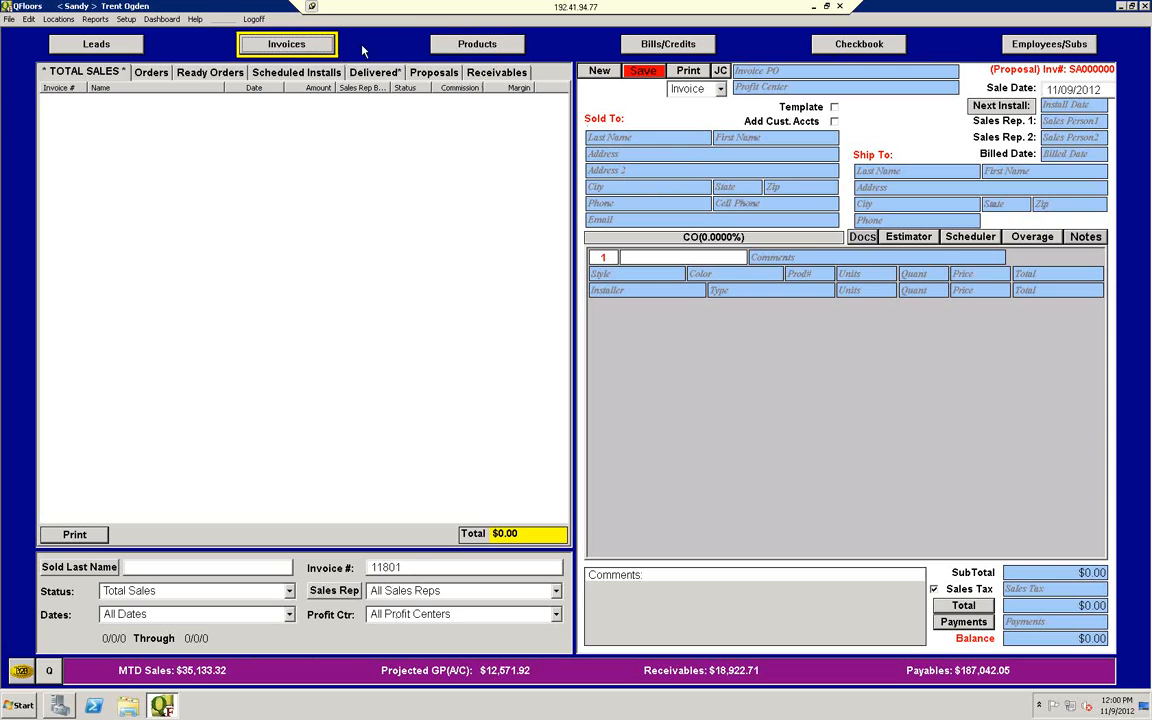
{"action": "left_click", "coordinate": [436, 46]}
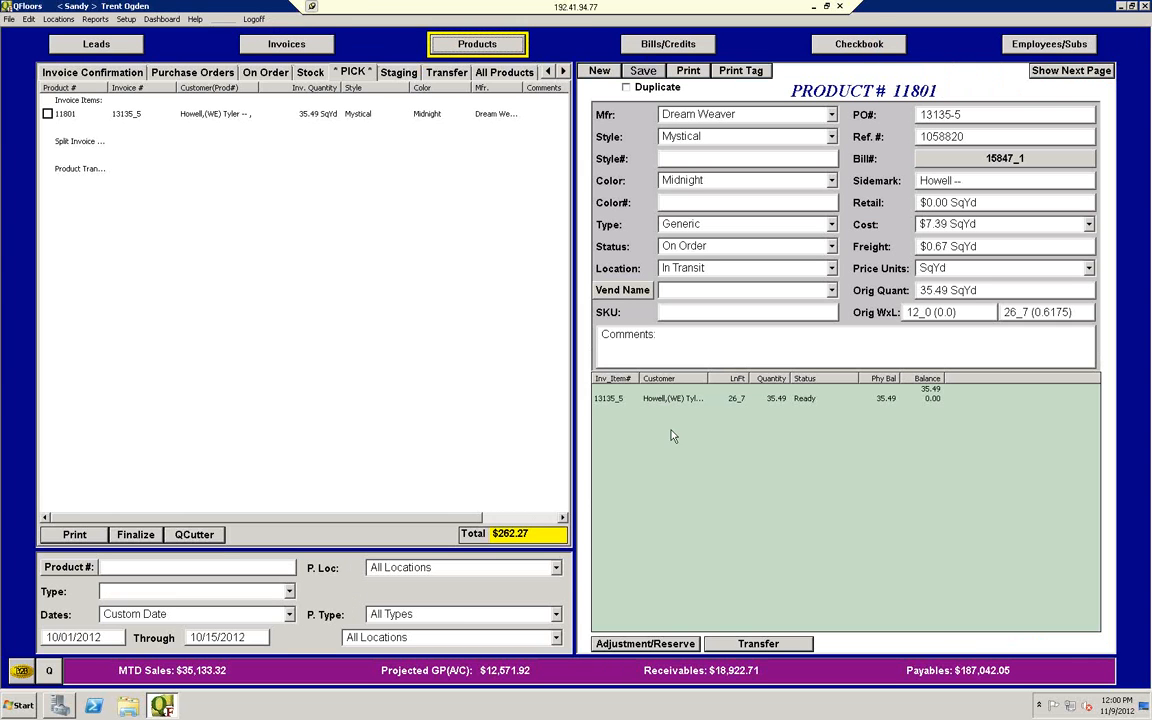
{"action": "double_click", "coordinate": [611, 401]}
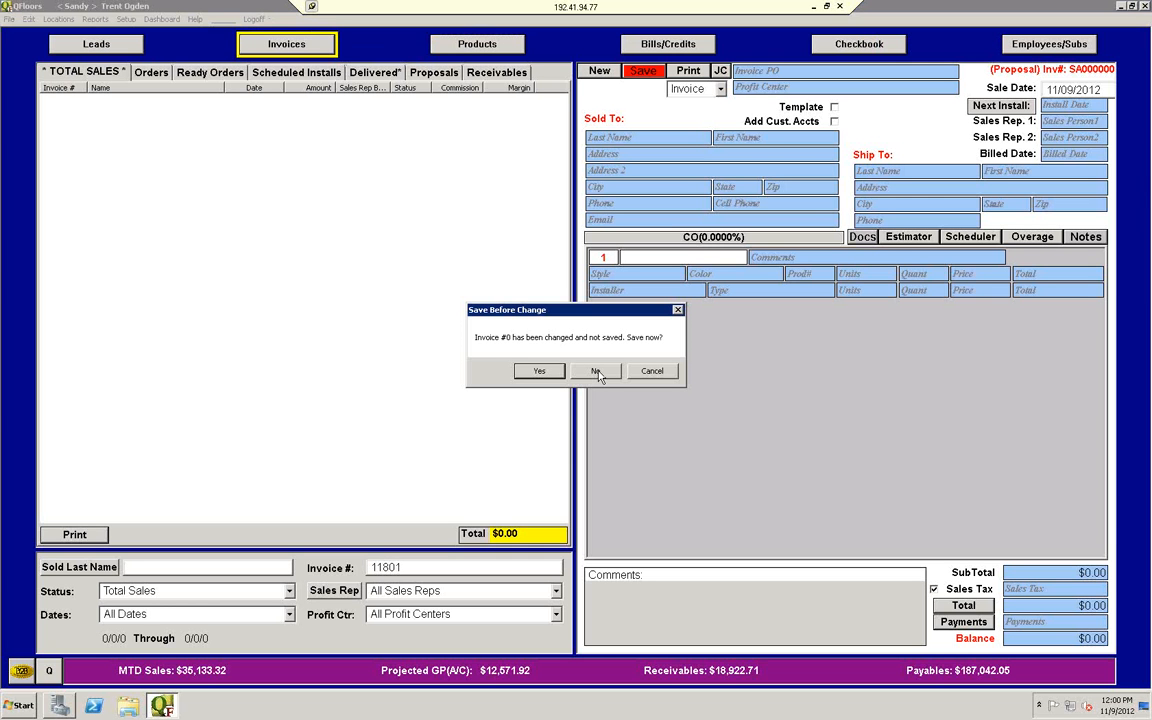
{"action": "left_click", "coordinate": [596, 371]}
{"action": "left_click", "coordinate": [596, 371]}
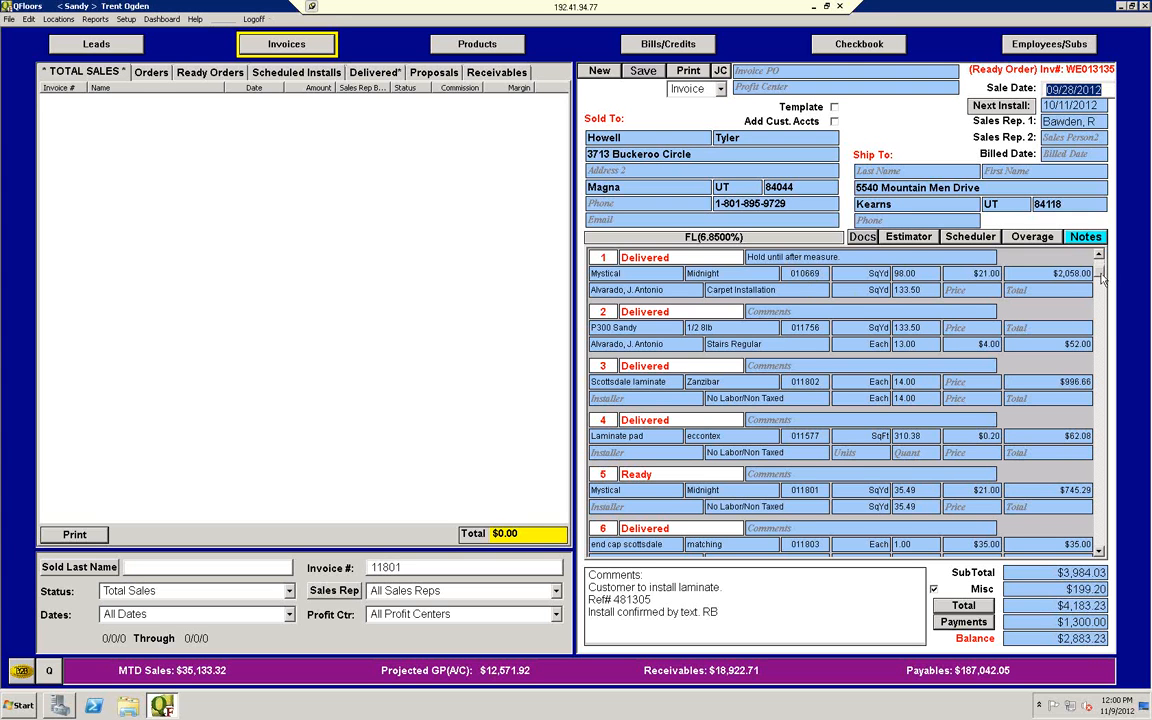
{"action": "left_click_drag", "start_coordinate": [1101, 274], "coordinate": [1101, 256]}
{"action": "left_click", "coordinate": [998, 108]}
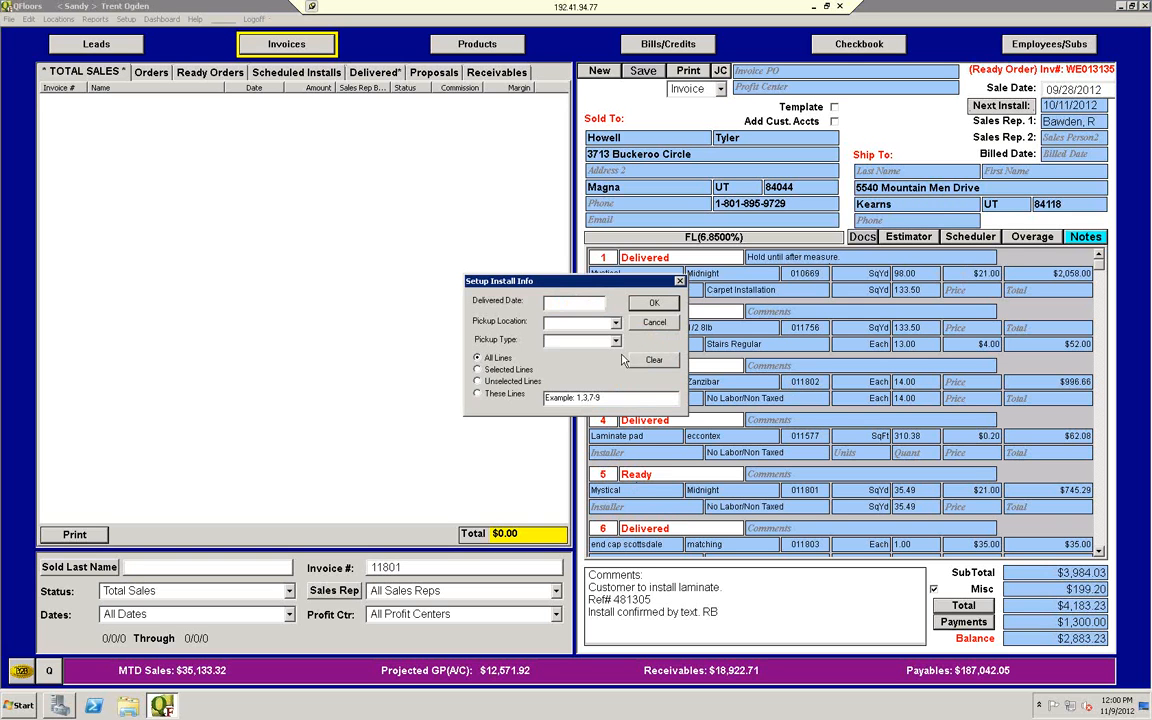
{"action": "left_click", "coordinate": [681, 281]}
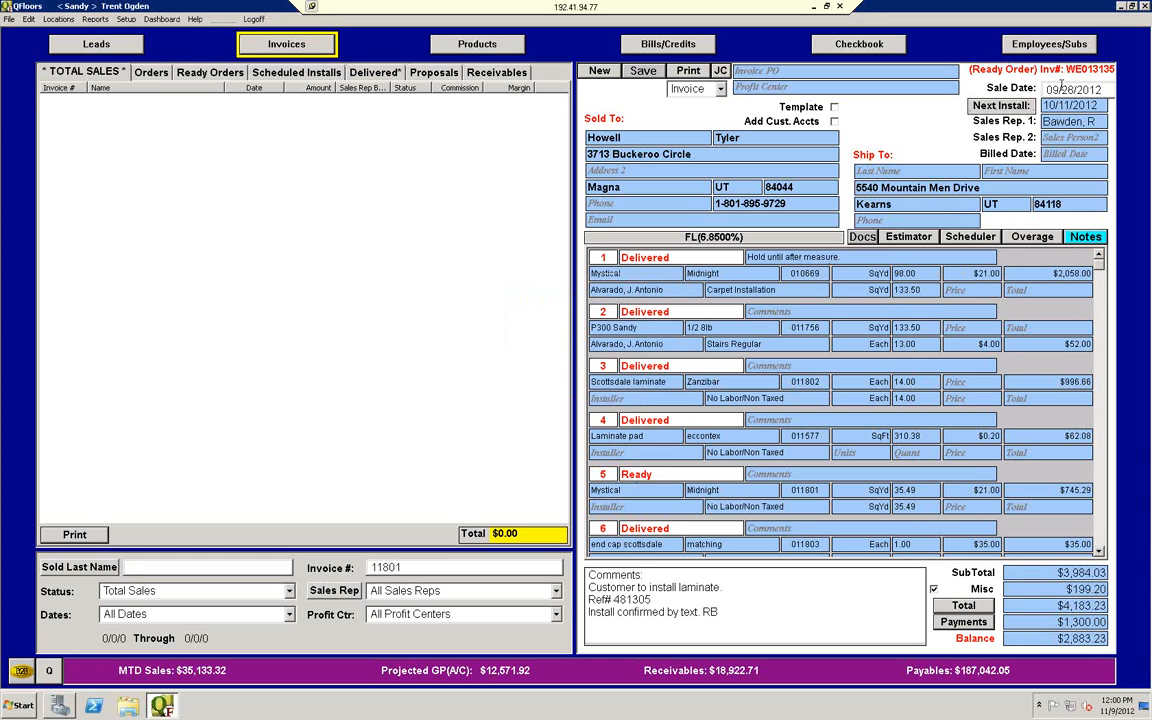
Step: Open the invoice's install setup, restrict it to line 5 and set the delivered date to 10/12/2012
{"action": "left_click", "coordinate": [1018, 107]}
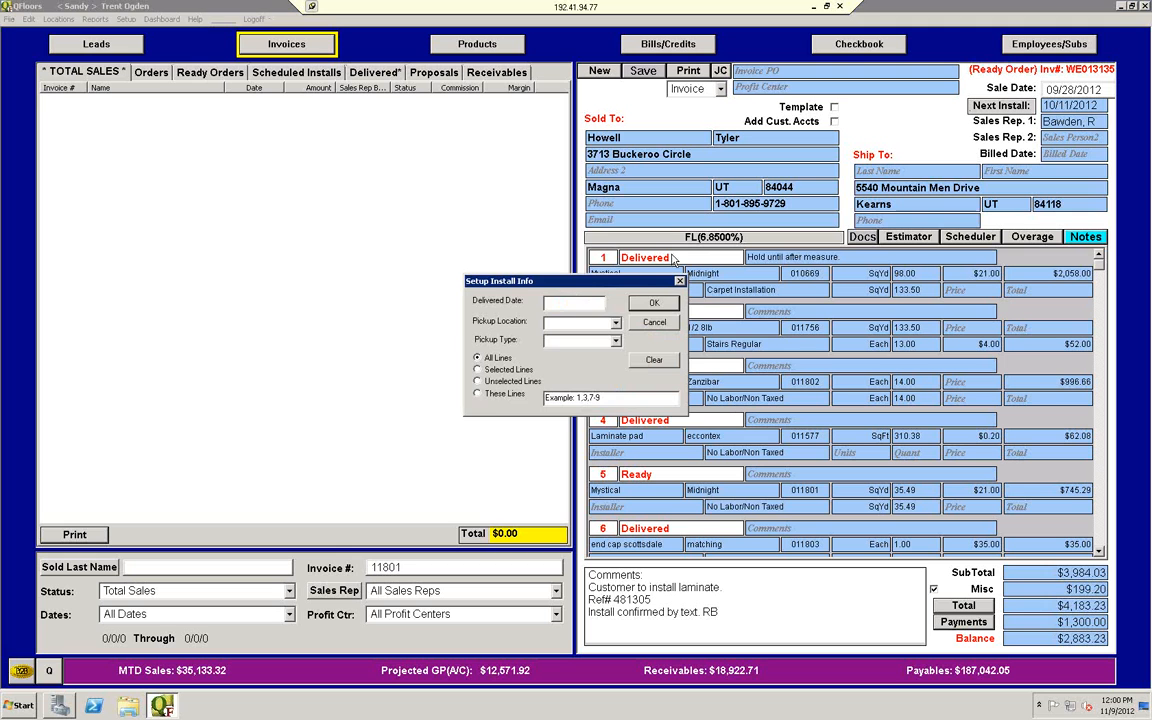
{"action": "left_click_drag", "start_coordinate": [523, 179], "coordinate": [442, 153]}
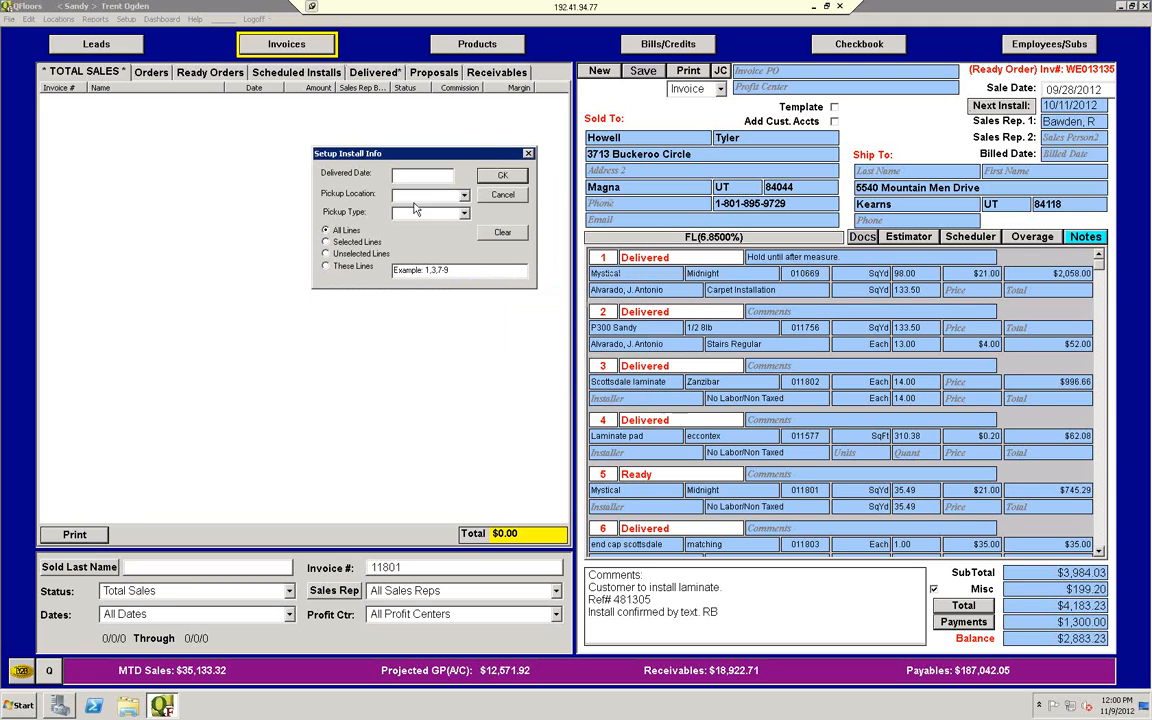
{"action": "left_click", "coordinate": [326, 266]}
{"action": "type", "text": "5"}
{"action": "type", "text": "10/12/2"}
{"action": "key", "text": "Return"}
Step: Set the pickup location to West Jordan, check the pickup type options and apply the install info
{"action": "left_click", "coordinate": [464, 195]}
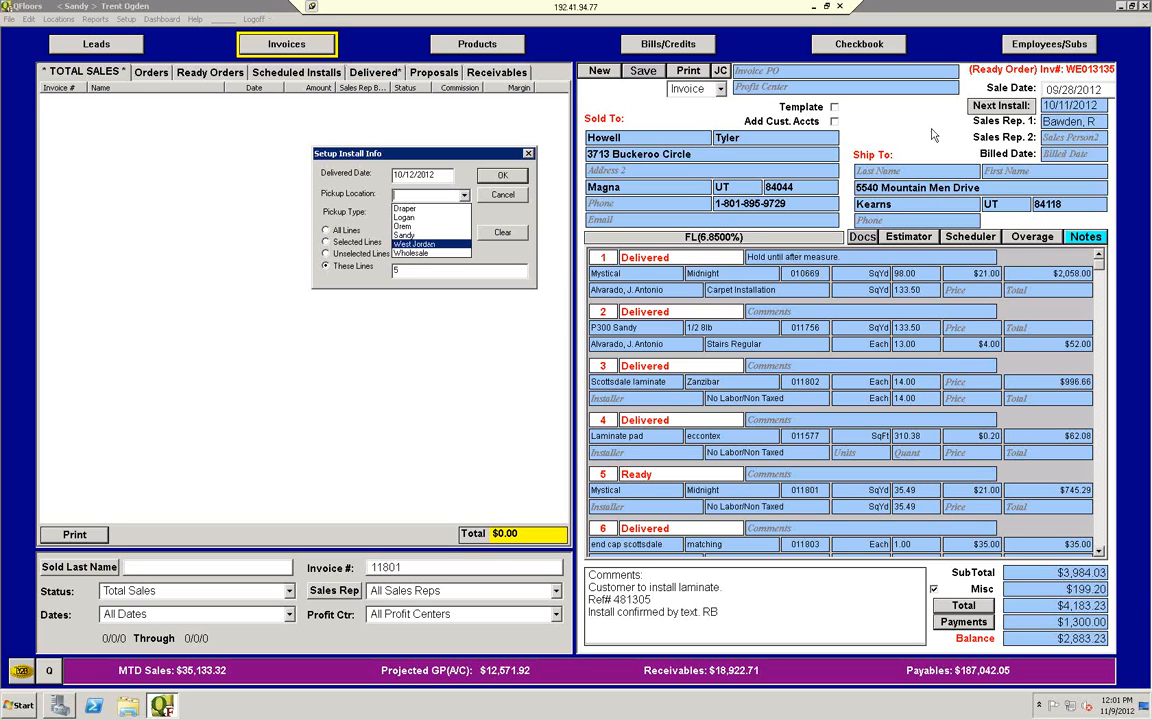
{"action": "left_click", "coordinate": [427, 246]}
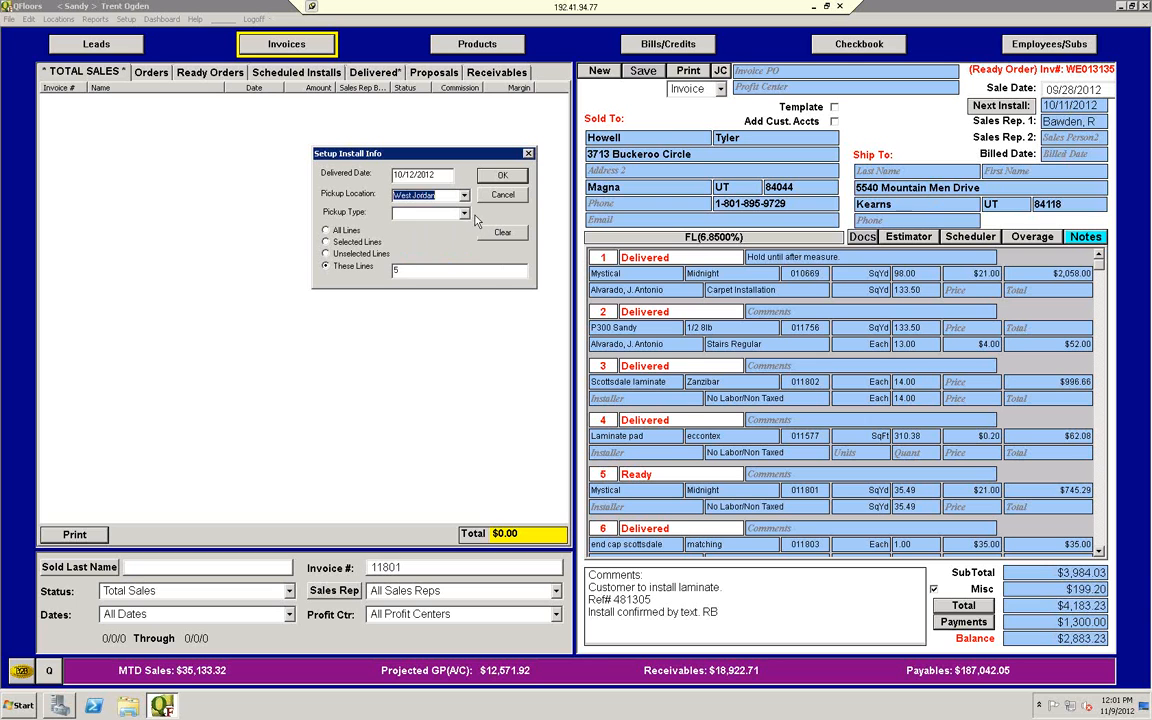
{"action": "left_click", "coordinate": [466, 213]}
{"action": "left_click", "coordinate": [466, 213]}
{"action": "left_click", "coordinate": [503, 177]}
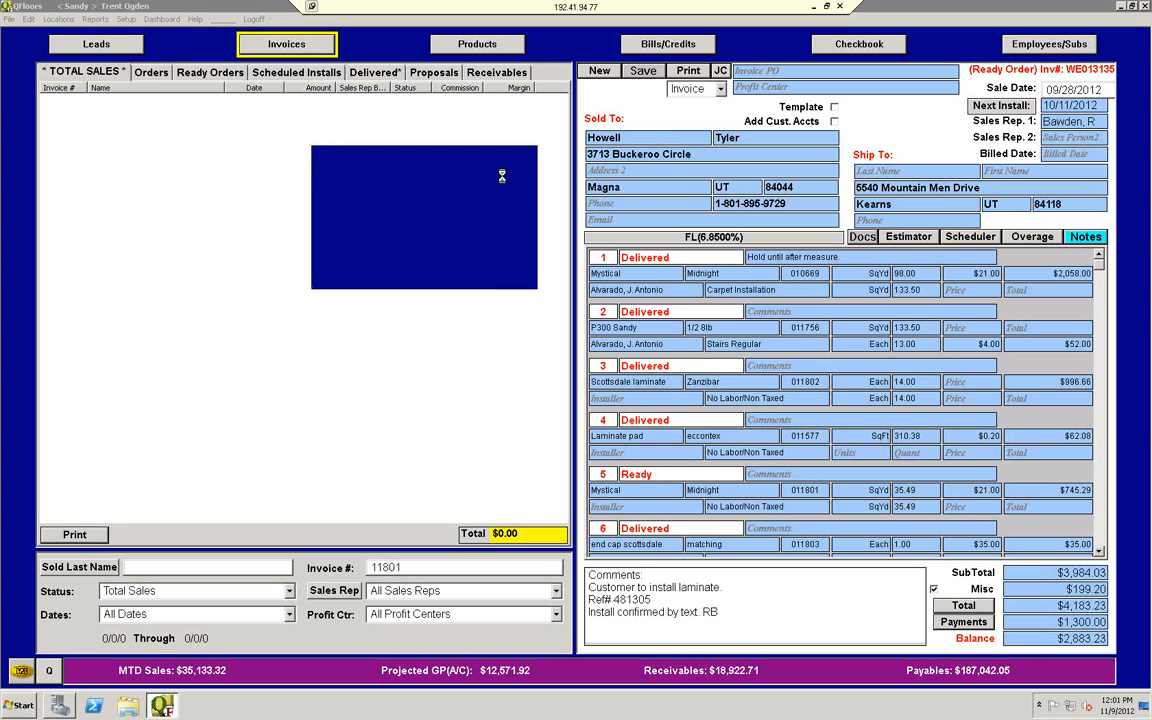
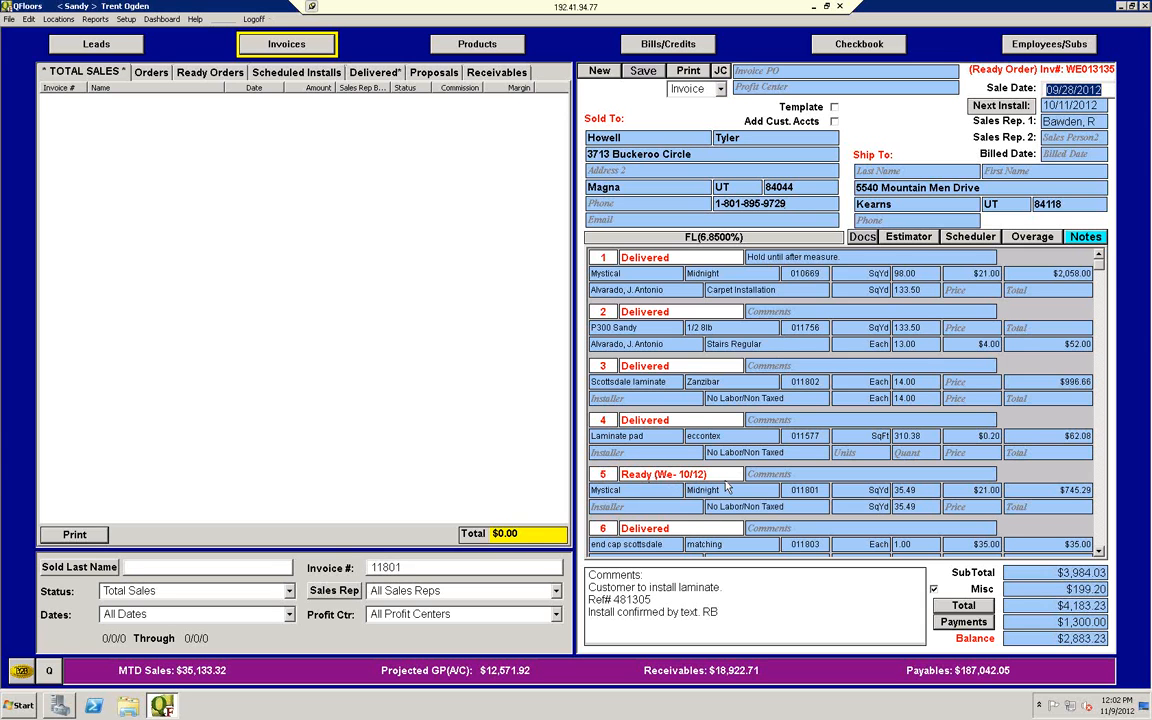
Step: Return to the product Pick list and try to print the pick ticket for product 11801
{"action": "left_click", "coordinate": [512, 45]}
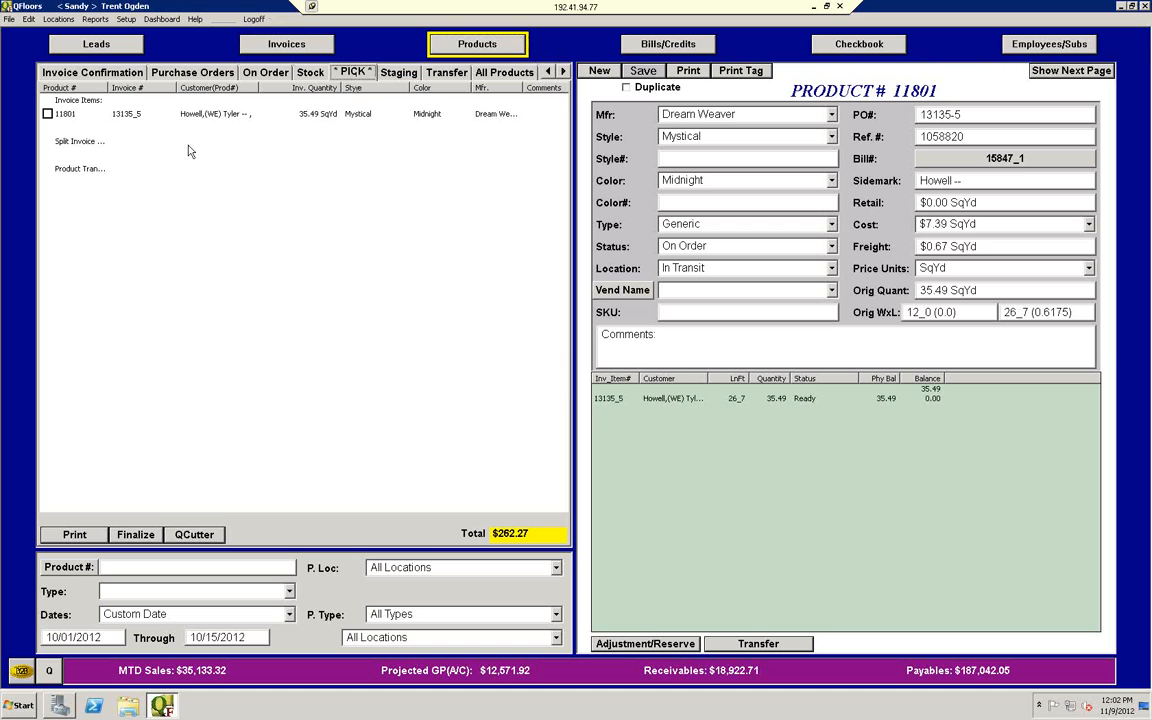
{"action": "left_click", "coordinate": [47, 113]}
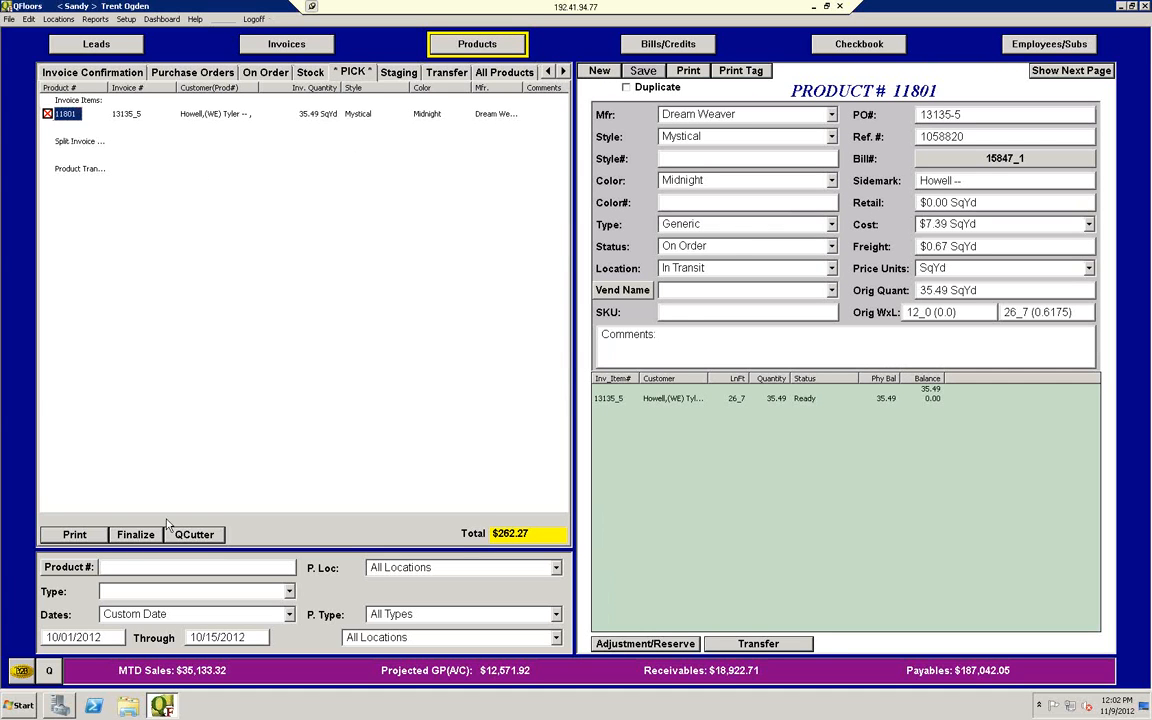
{"action": "left_click", "coordinate": [74, 534]}
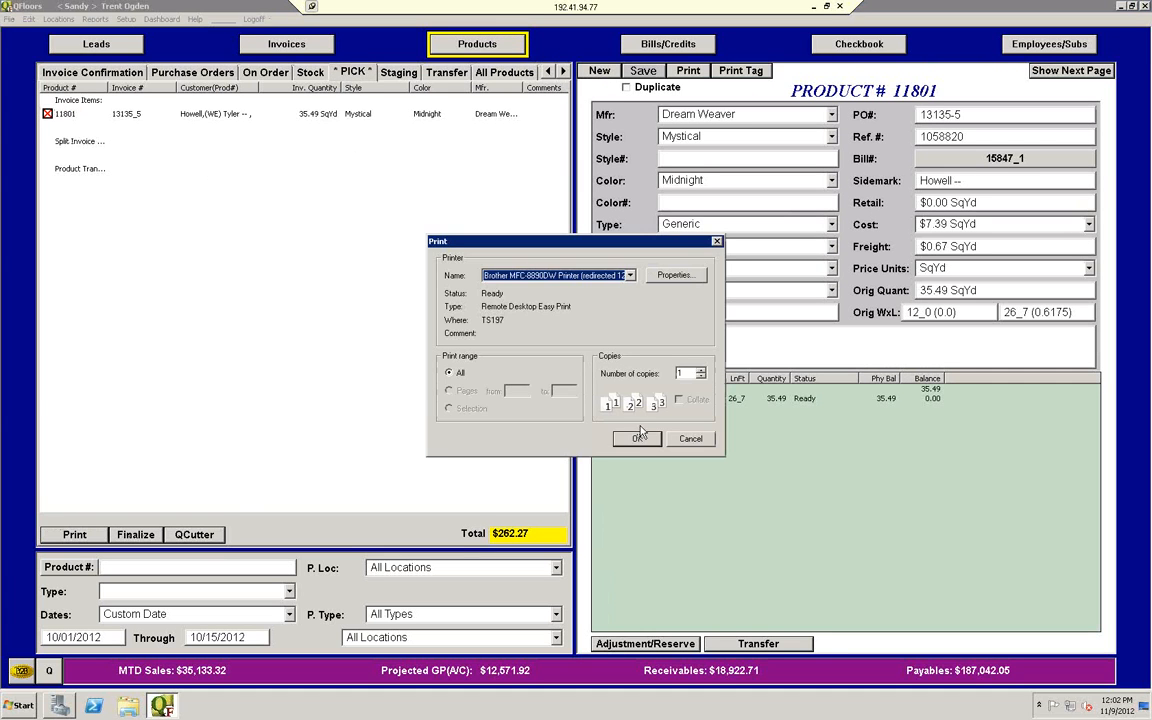
{"action": "left_click", "coordinate": [639, 437]}
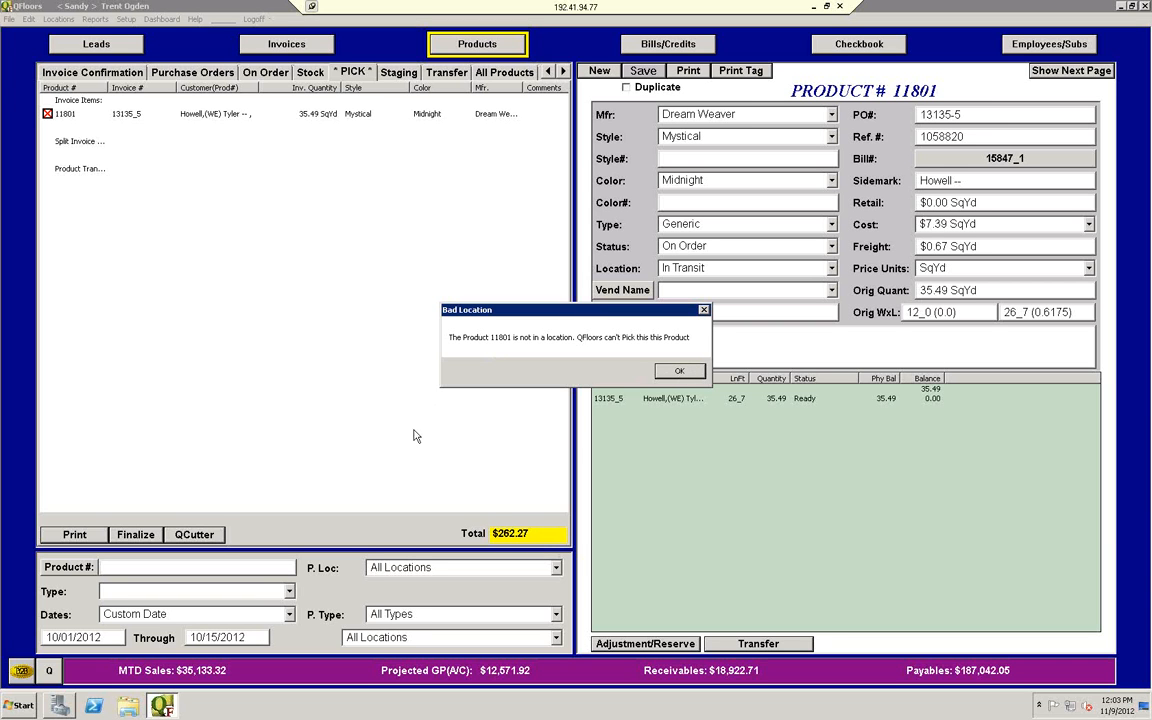
{"action": "left_click", "coordinate": [681, 372]}
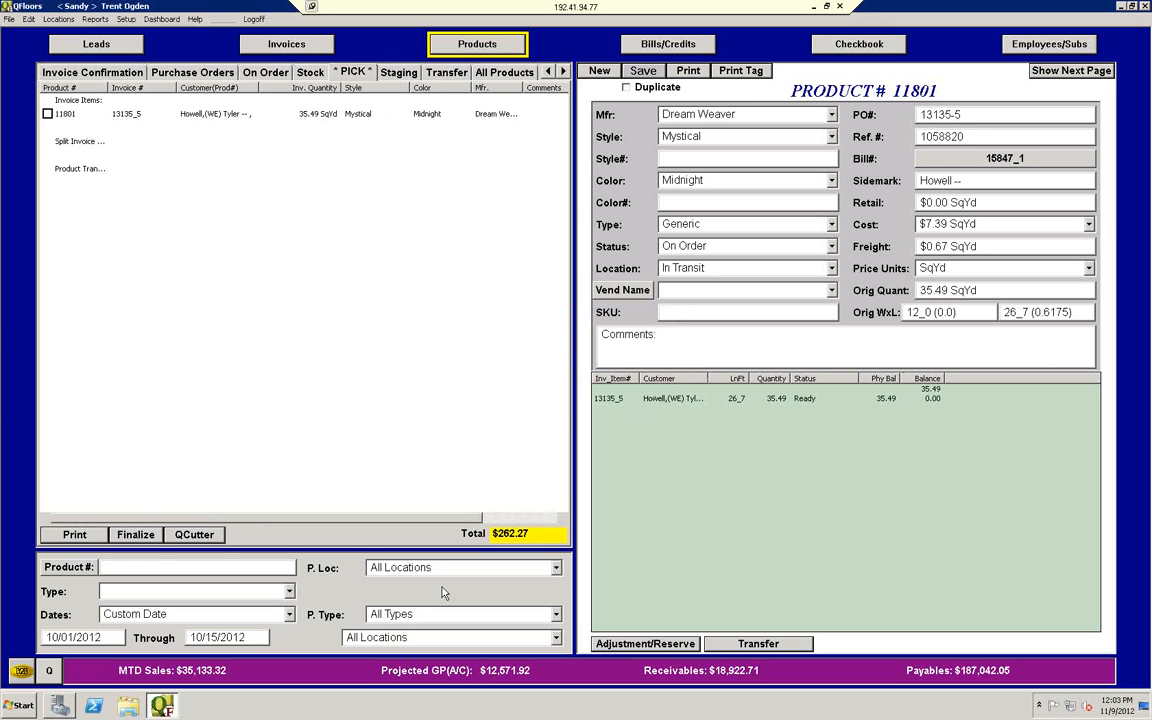
Step: Enter 11801 as the product number filter in the Pick list and select that product
{"action": "type", "text": "11801"}
{"action": "left_click", "coordinate": [70, 113]}
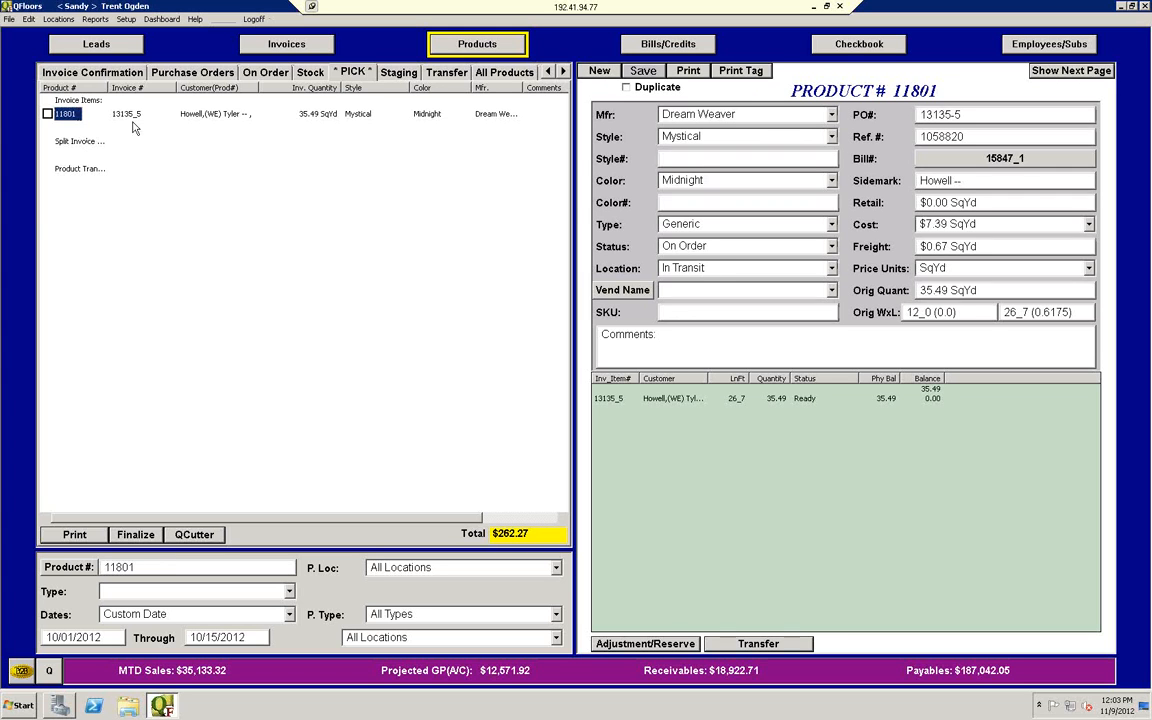
Step: Set product 11801's location to West Jordan and save the product
{"action": "left_click", "coordinate": [831, 268]}
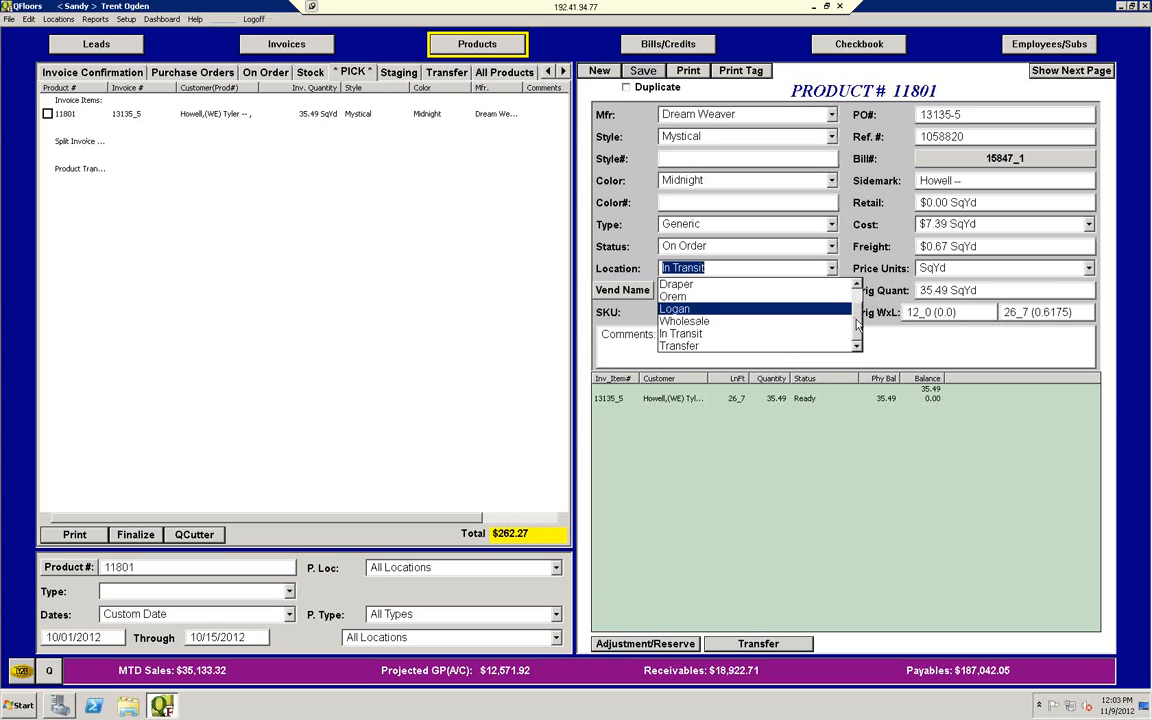
{"action": "left_click_drag", "start_coordinate": [856, 311], "coordinate": [856, 299]}
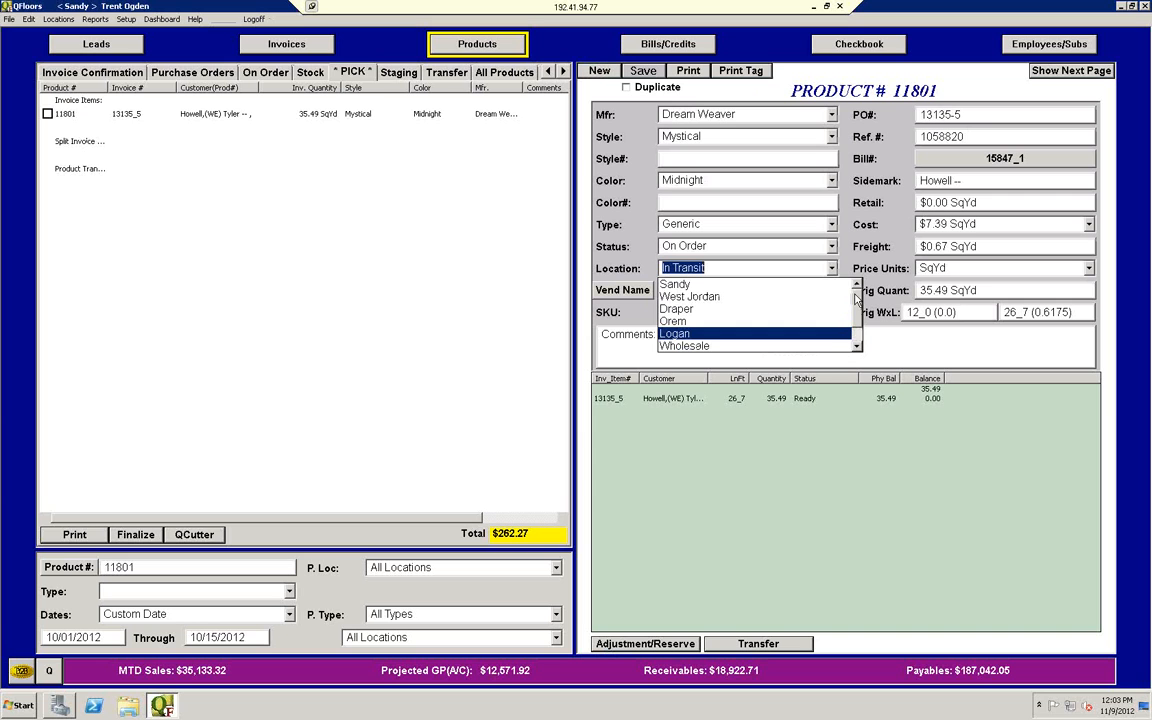
{"action": "left_click_drag", "start_coordinate": [856, 299], "coordinate": [856, 336]}
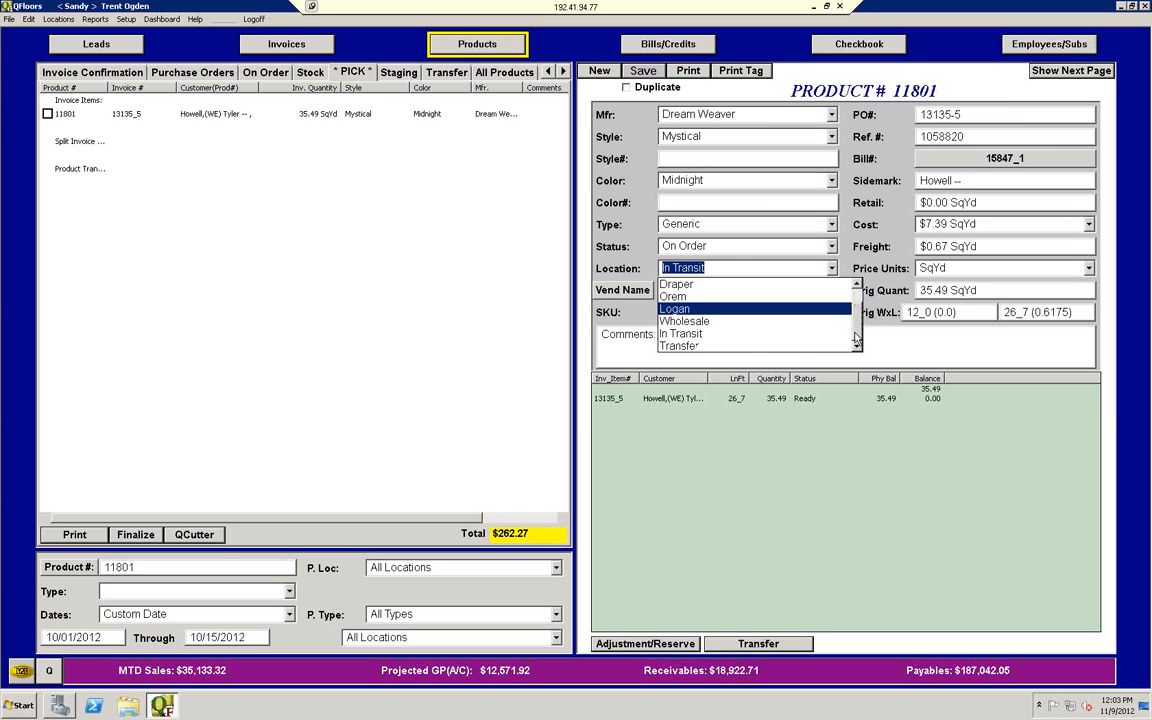
{"action": "left_click", "coordinate": [856, 285]}
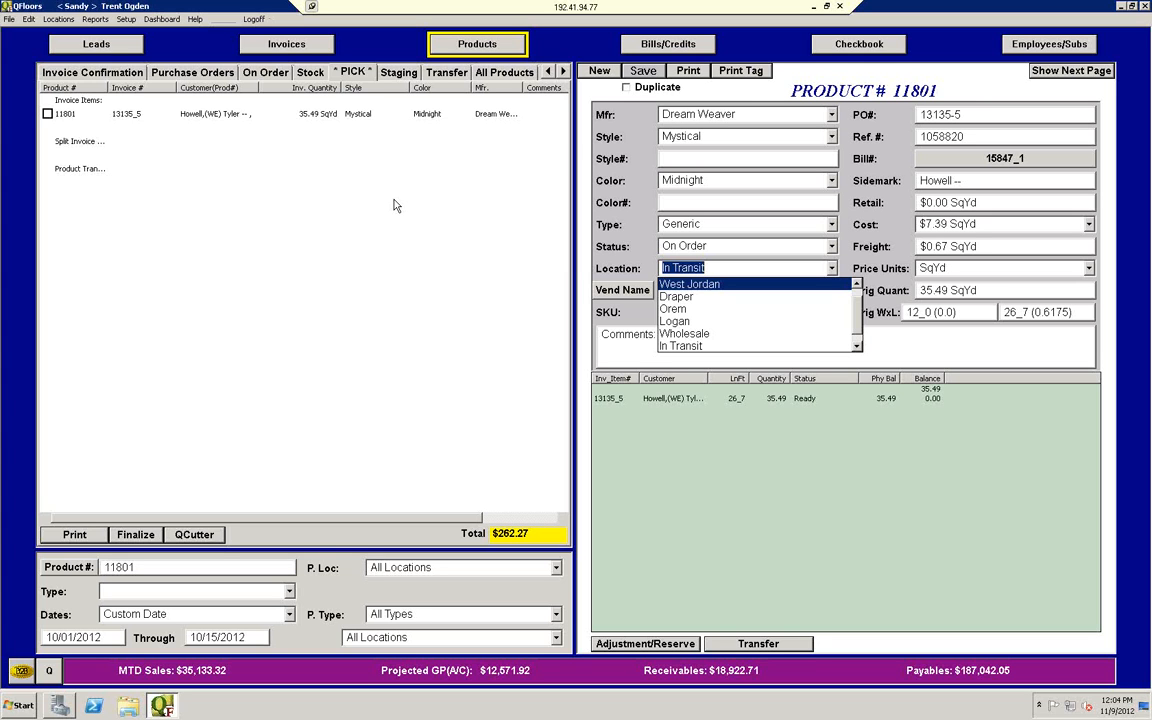
{"action": "left_click", "coordinate": [703, 285]}
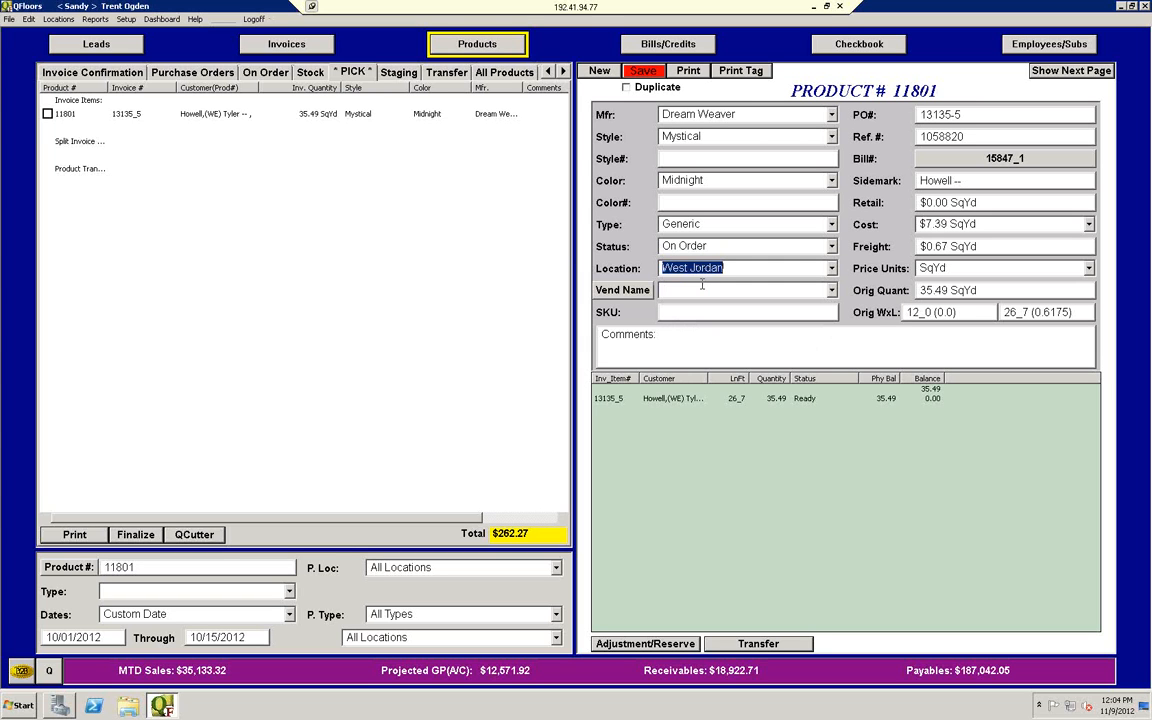
{"action": "left_click", "coordinate": [636, 70]}
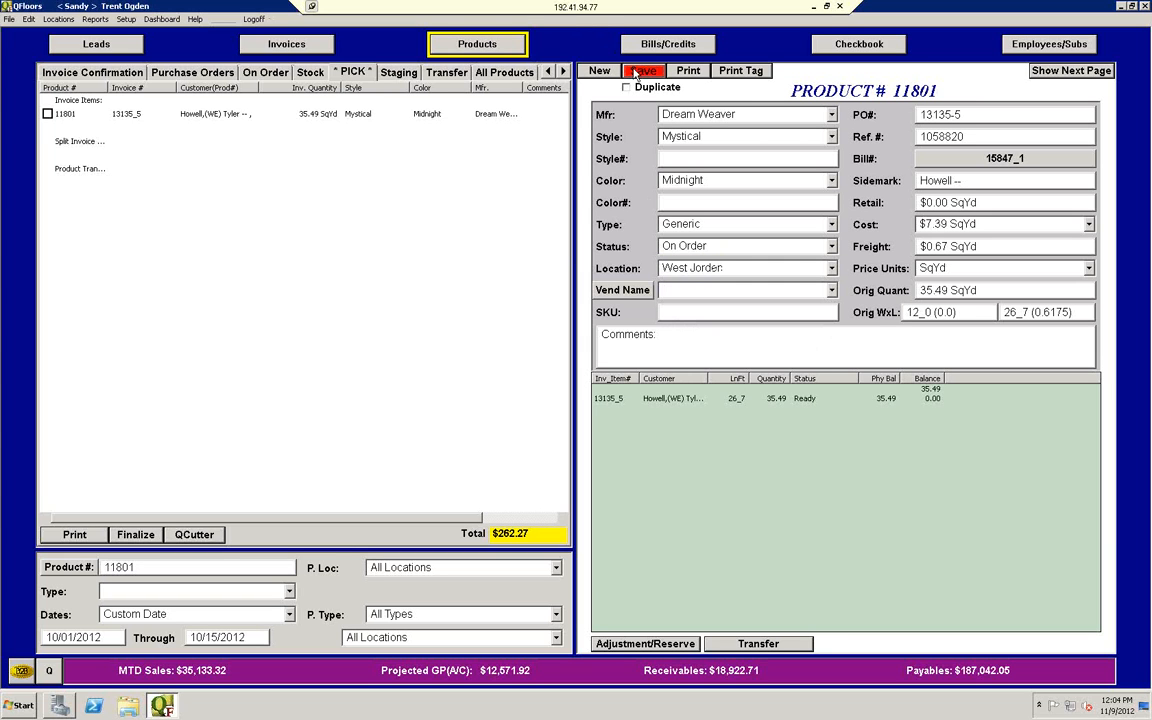
Step: Mark product 11801 for picking and print its pick ticket on the default Brother printer
{"action": "left_click", "coordinate": [50, 116]}
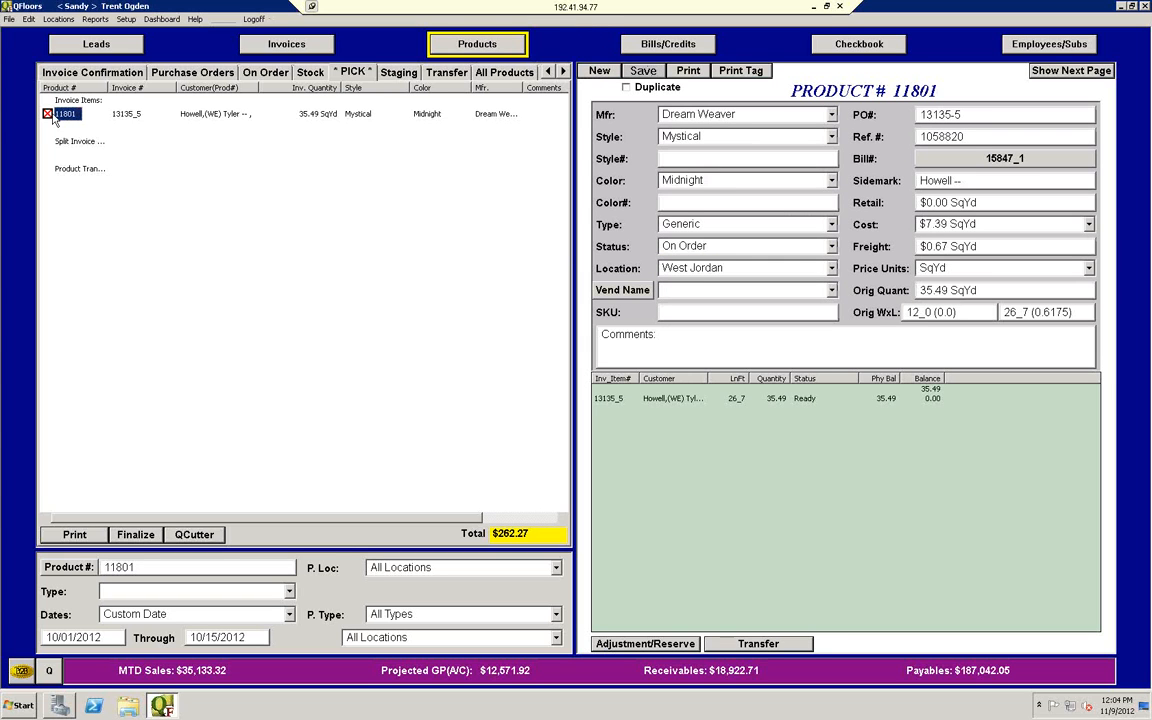
{"action": "left_click", "coordinate": [80, 535]}
{"action": "left_click", "coordinate": [634, 440]}
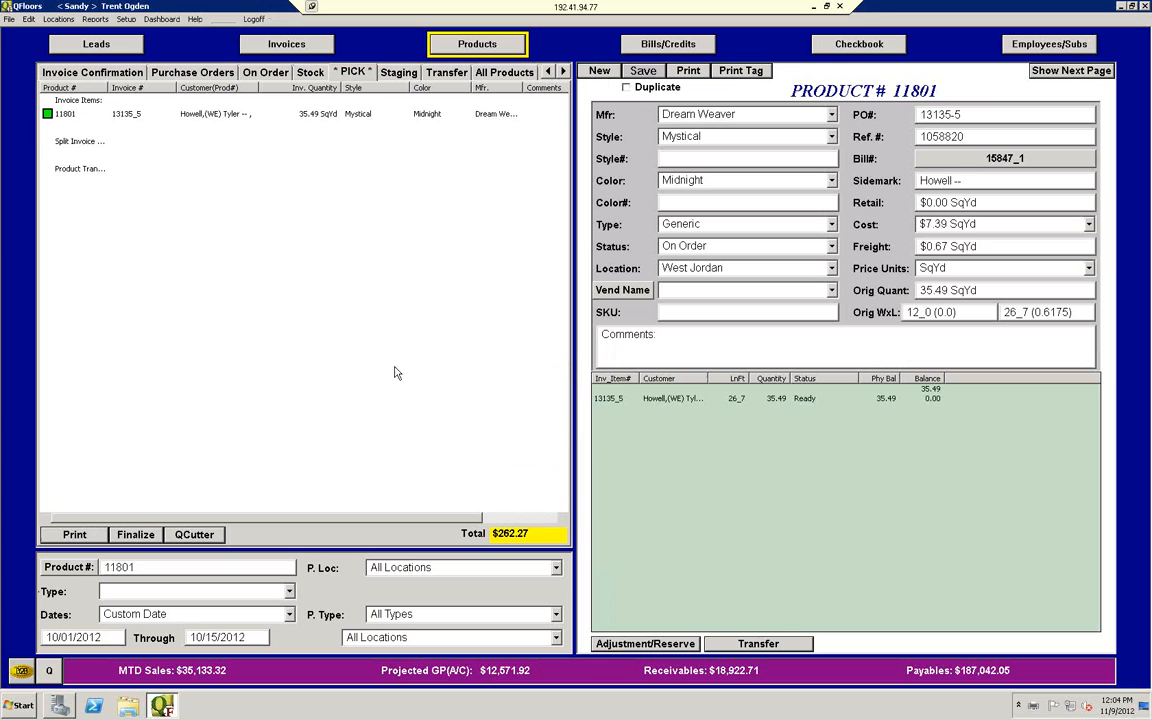
Step: Mark product 11801 again and print its pick ticket to the CutePDF Writer printer
{"action": "left_click", "coordinate": [48, 113]}
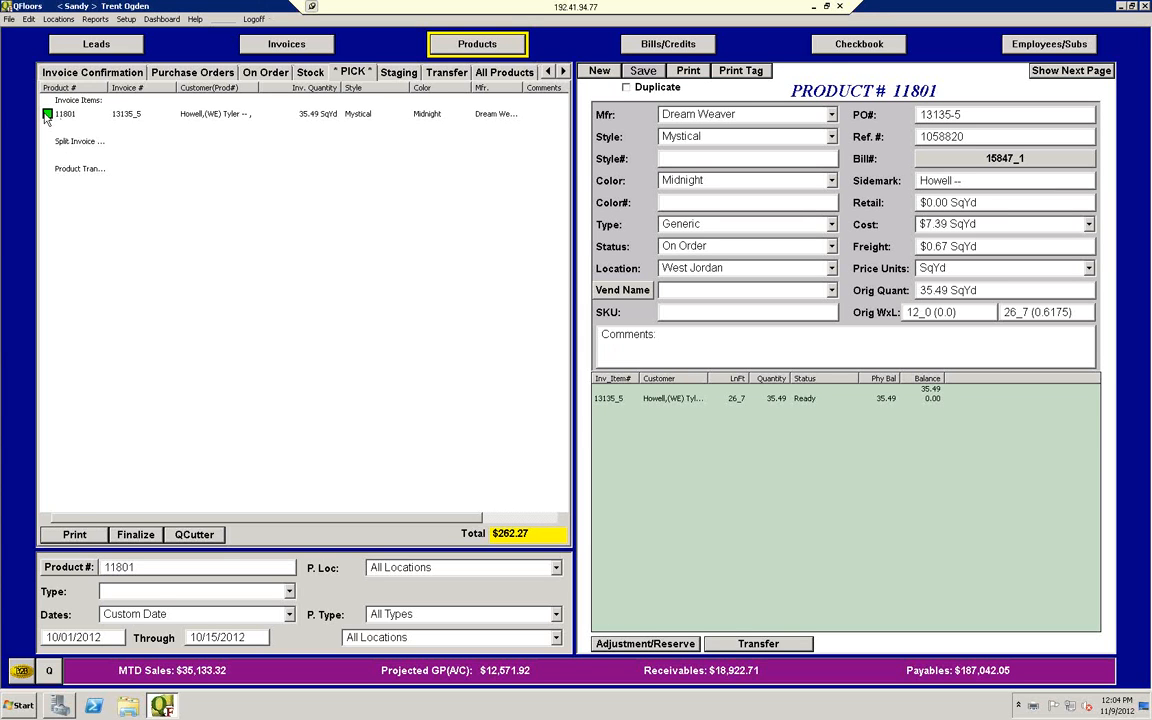
{"action": "left_click", "coordinate": [84, 535]}
{"action": "left_click", "coordinate": [555, 275]}
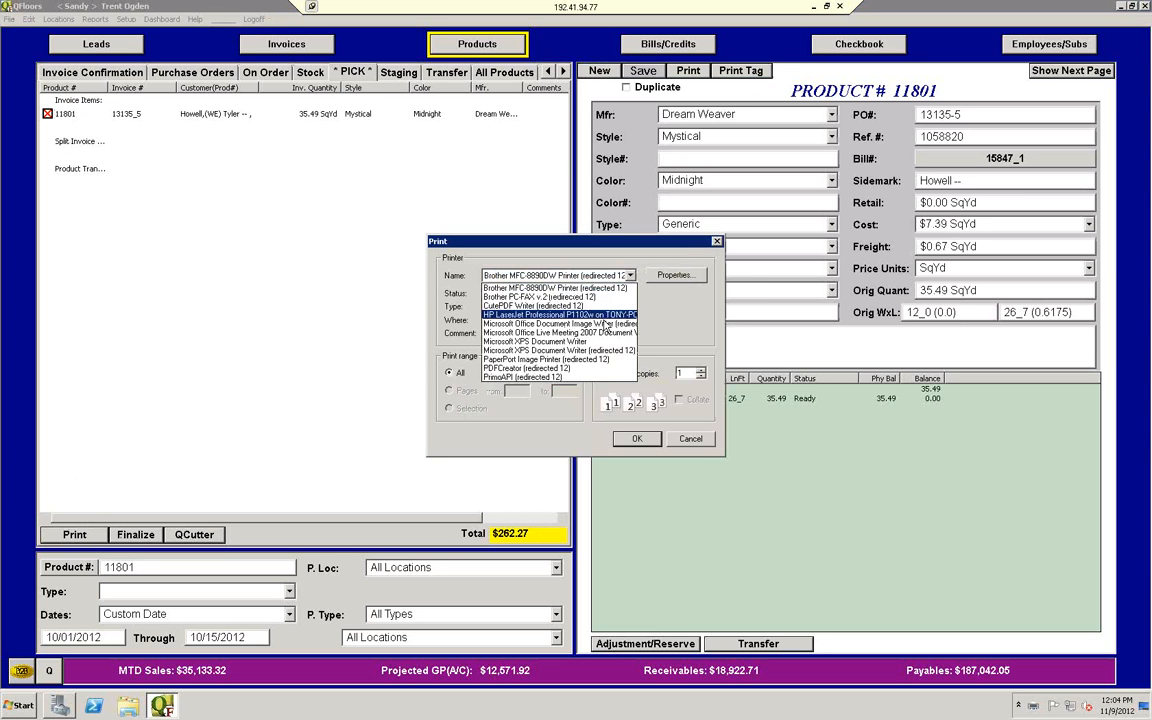
{"action": "left_click", "coordinate": [586, 297]}
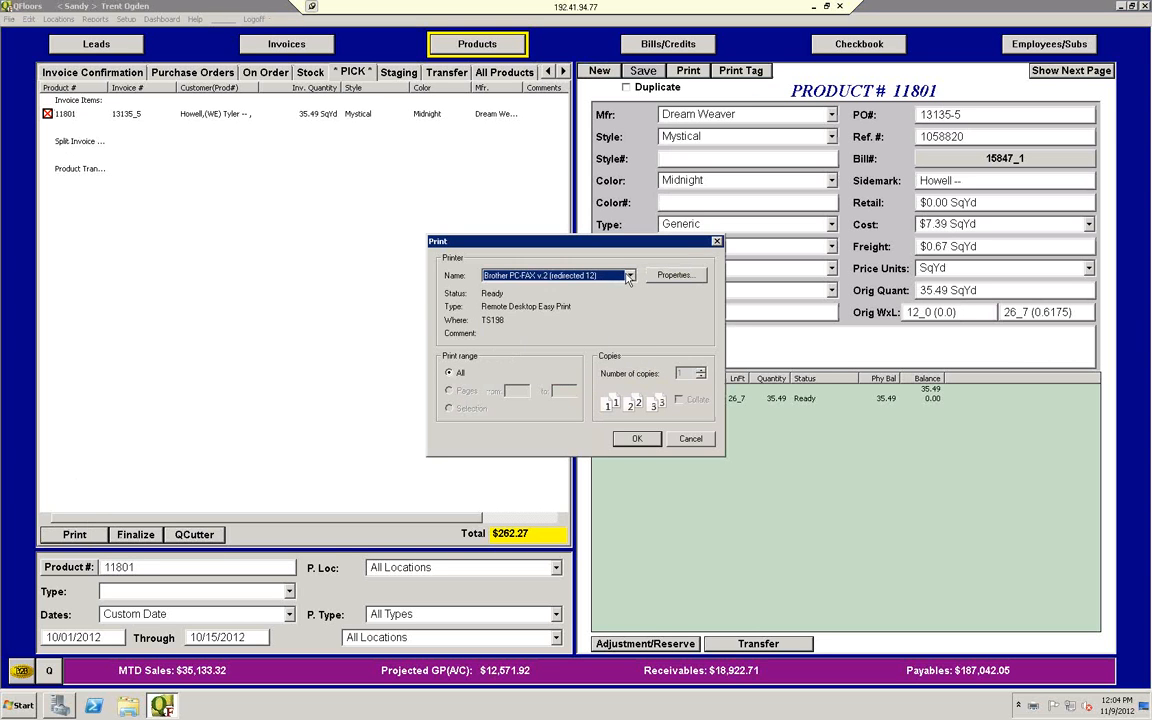
{"action": "left_click", "coordinate": [628, 277]}
{"action": "left_click", "coordinate": [590, 303]}
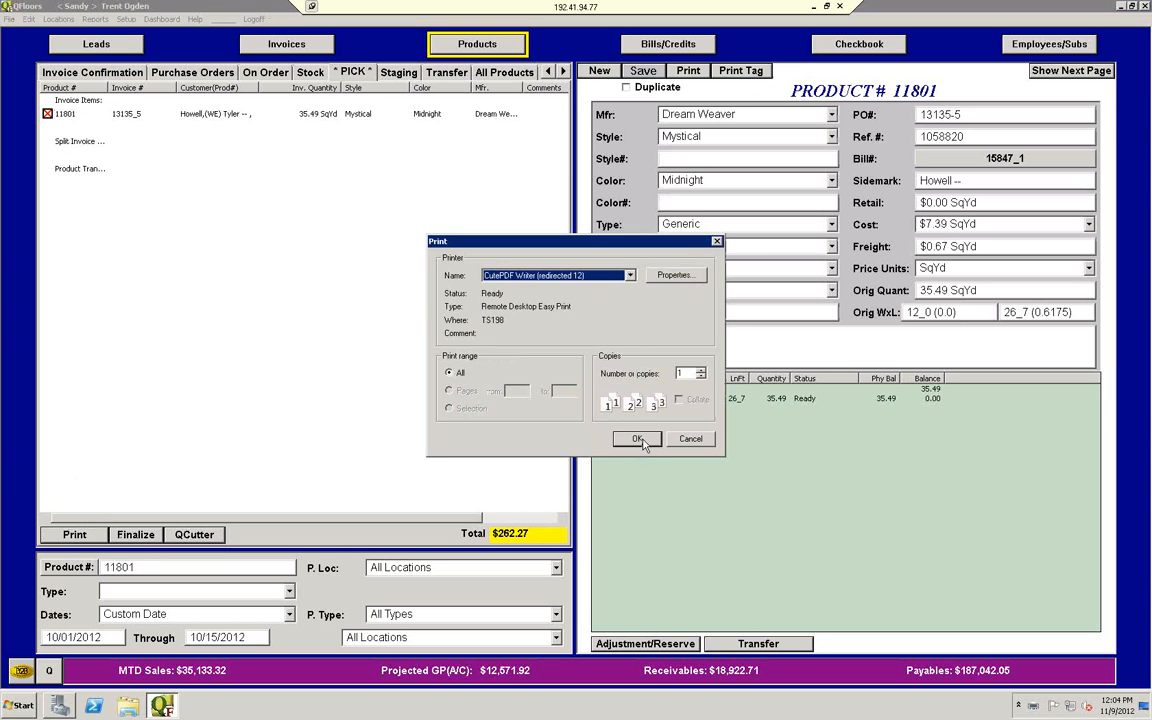
{"action": "left_click", "coordinate": [637, 439]}
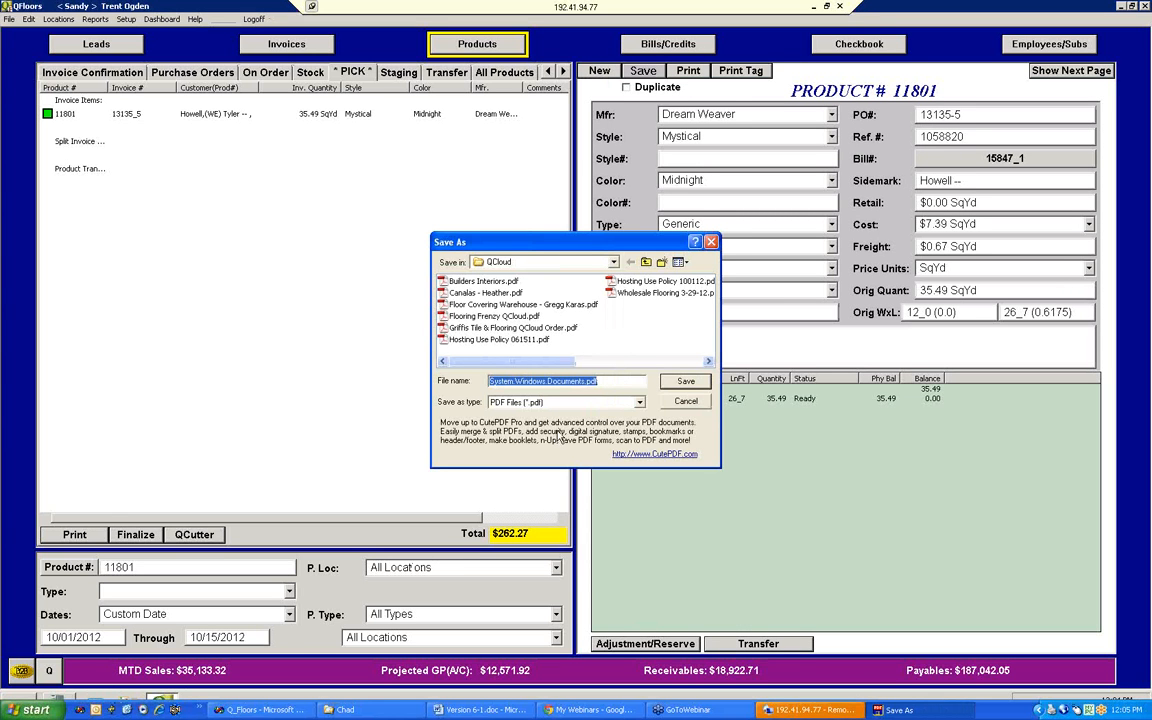
Step: Save the pick ticket PDF as Ticket.pdf on Local Disk (D:)
{"action": "left_click", "coordinate": [613, 263]}
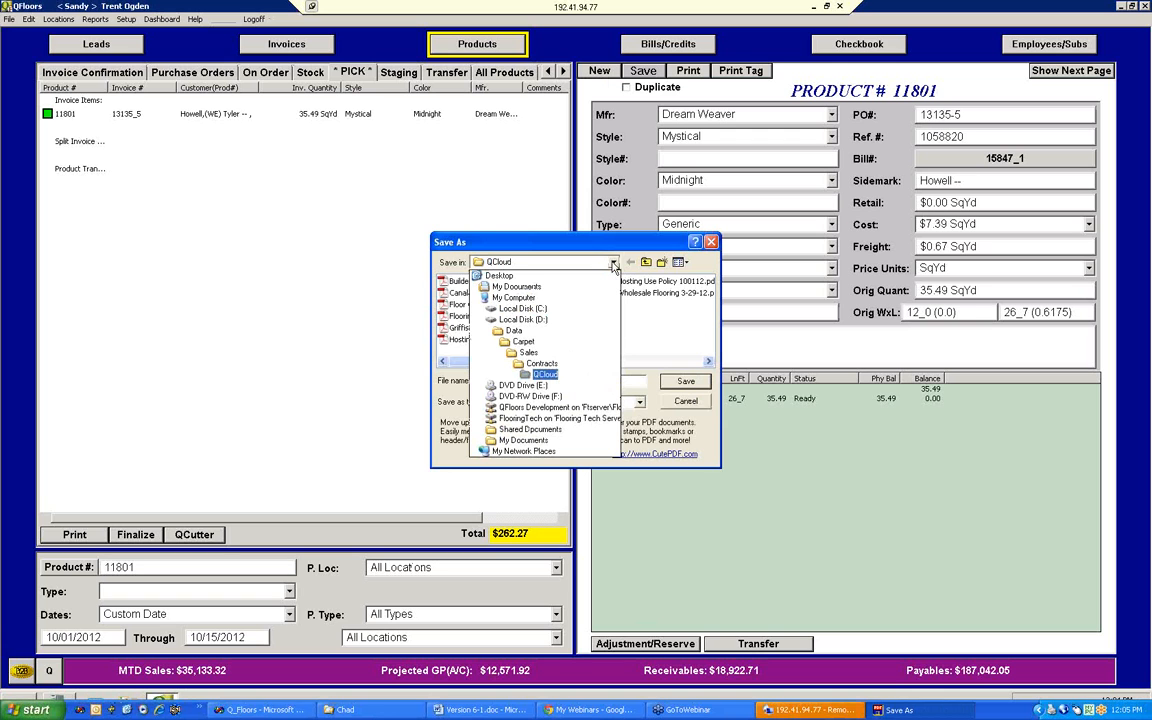
{"action": "left_click", "coordinate": [530, 320]}
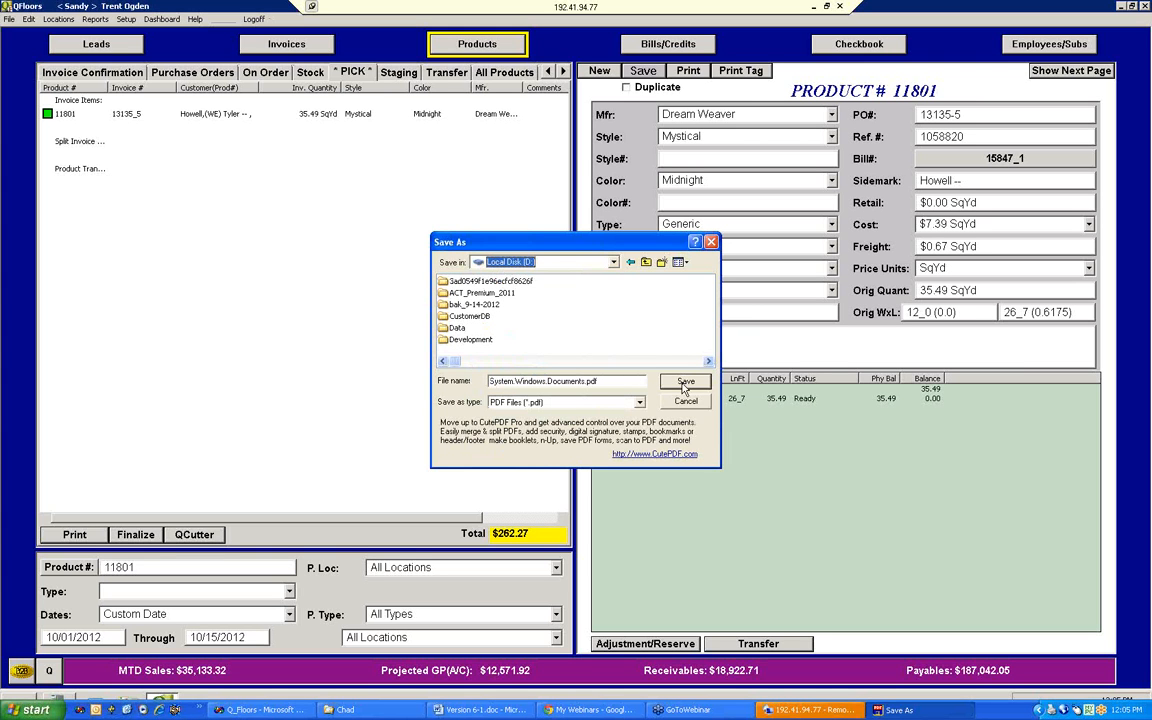
{"action": "left_click_drag", "start_coordinate": [584, 381], "coordinate": [438, 376]}
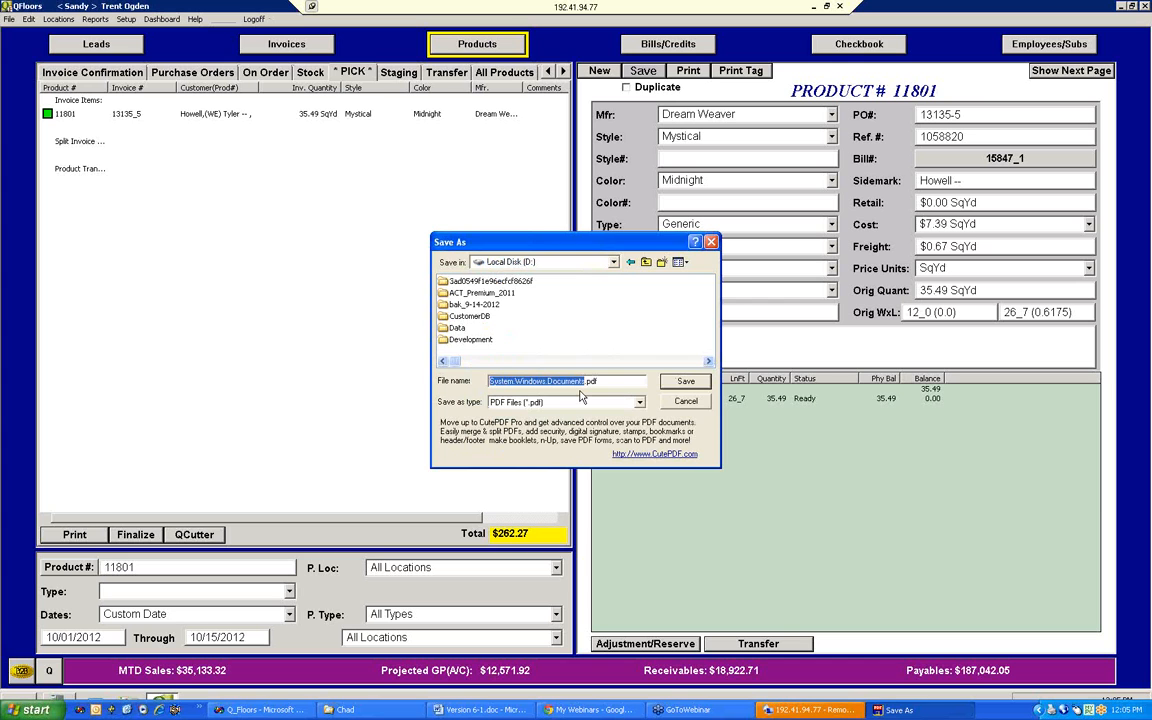
{"action": "type", "text": "Tick"}
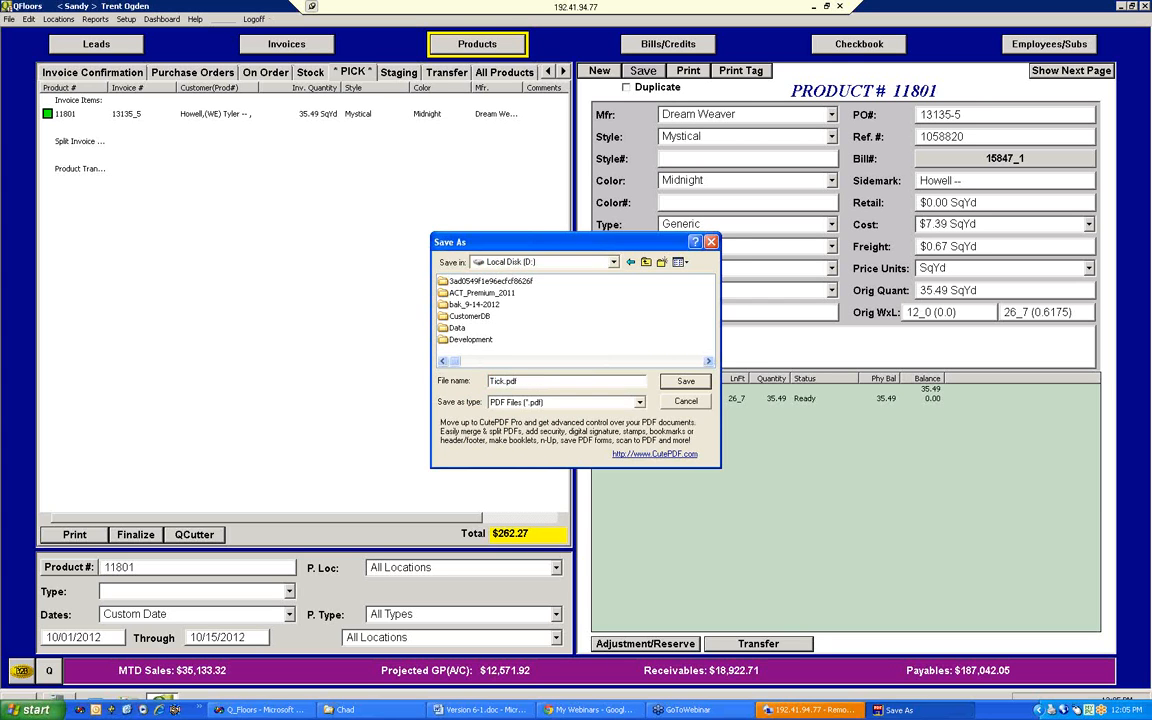
{"action": "key", "text": "Return"}
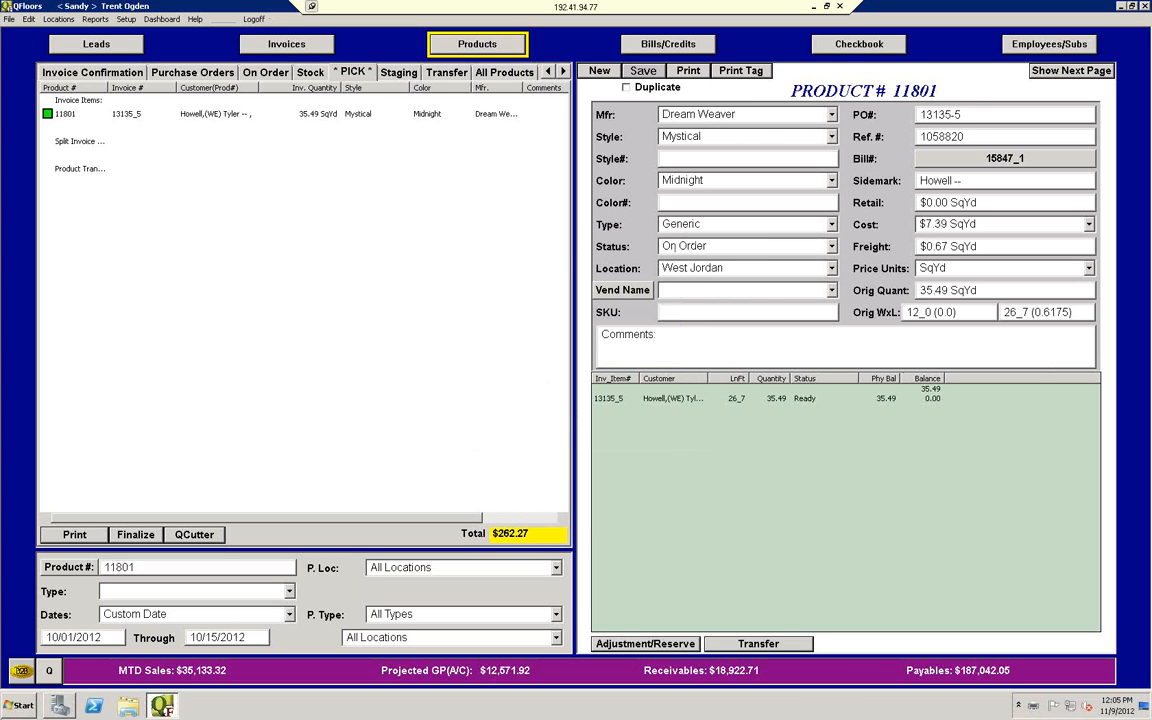
Step: Print to CutePDF Writer again to check which folder PDFs are saved in, and cancel the save
{"action": "left_click", "coordinate": [128, 708]}
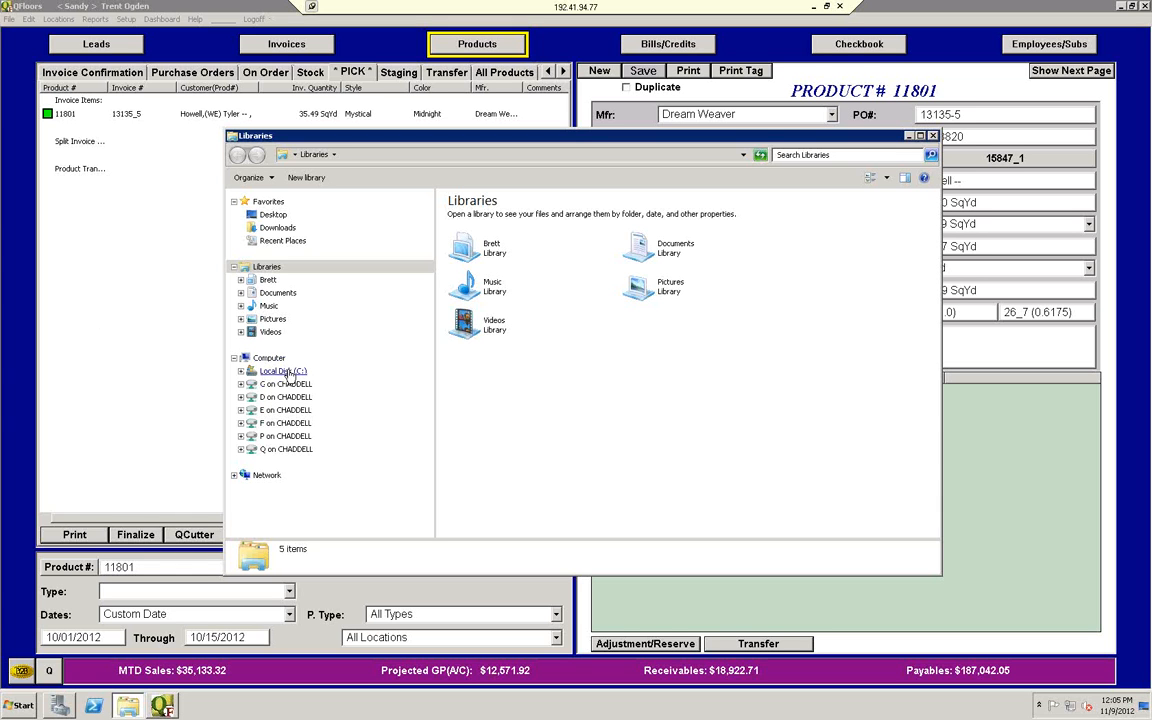
{"action": "left_click", "coordinate": [128, 365]}
{"action": "left_click", "coordinate": [74, 534]}
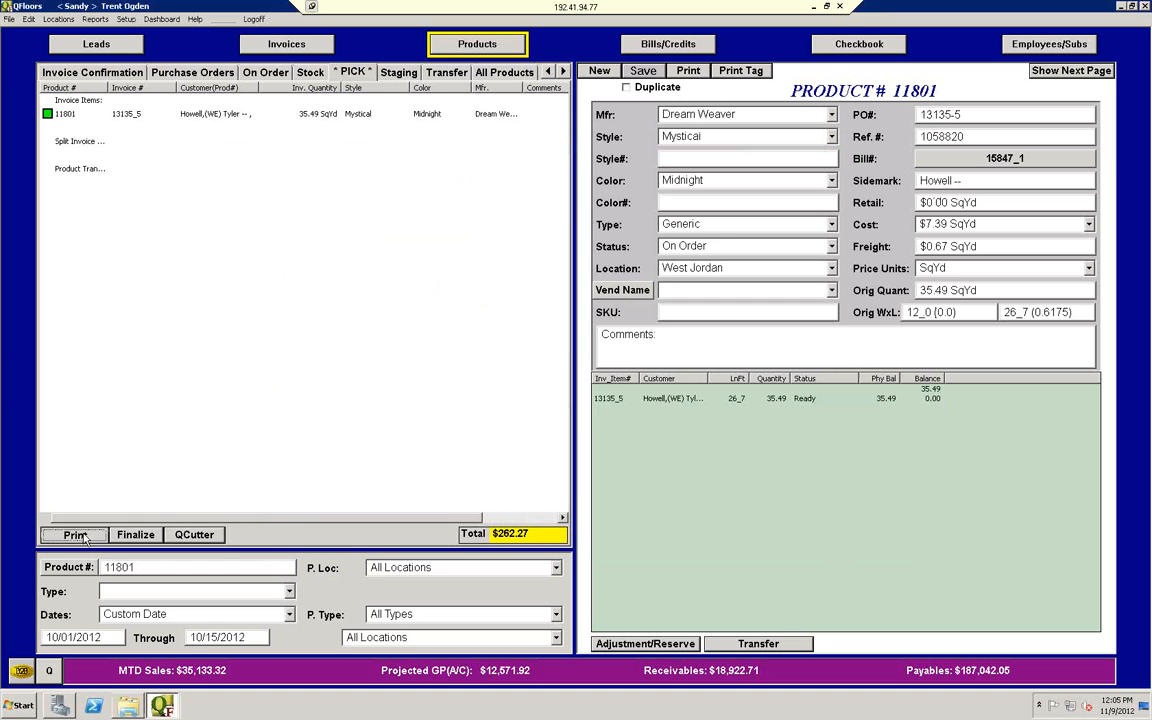
{"action": "left_click", "coordinate": [626, 276]}
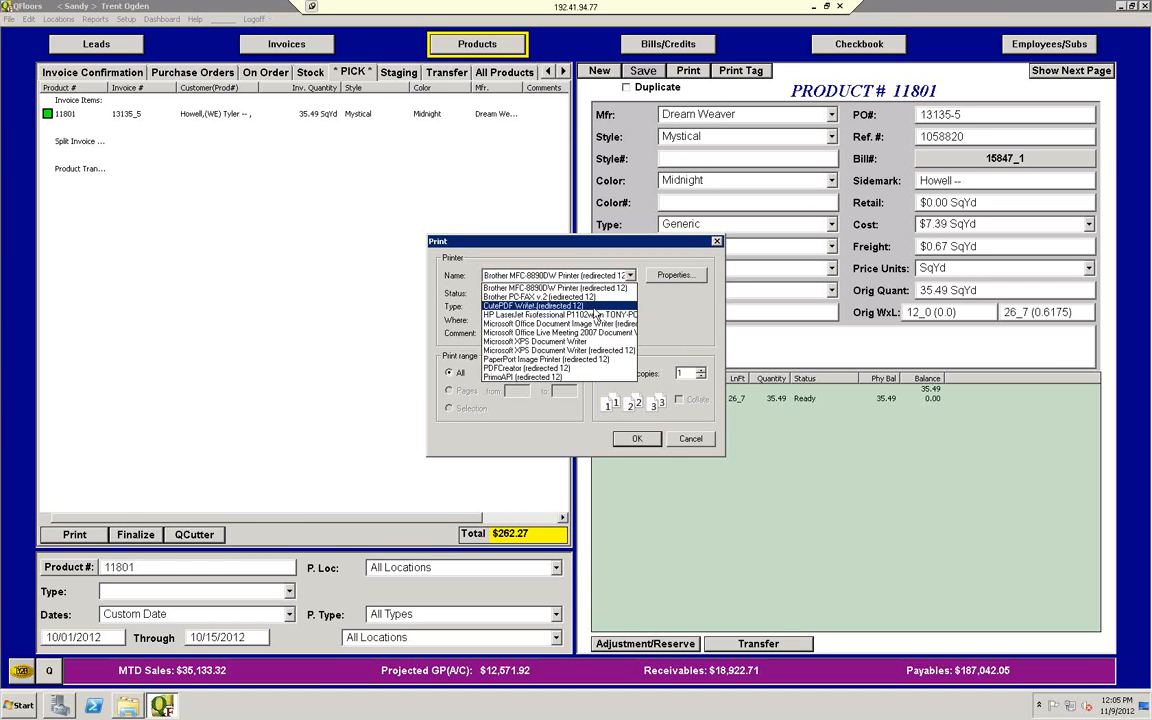
{"action": "left_click", "coordinate": [540, 305]}
{"action": "left_click", "coordinate": [636, 440]}
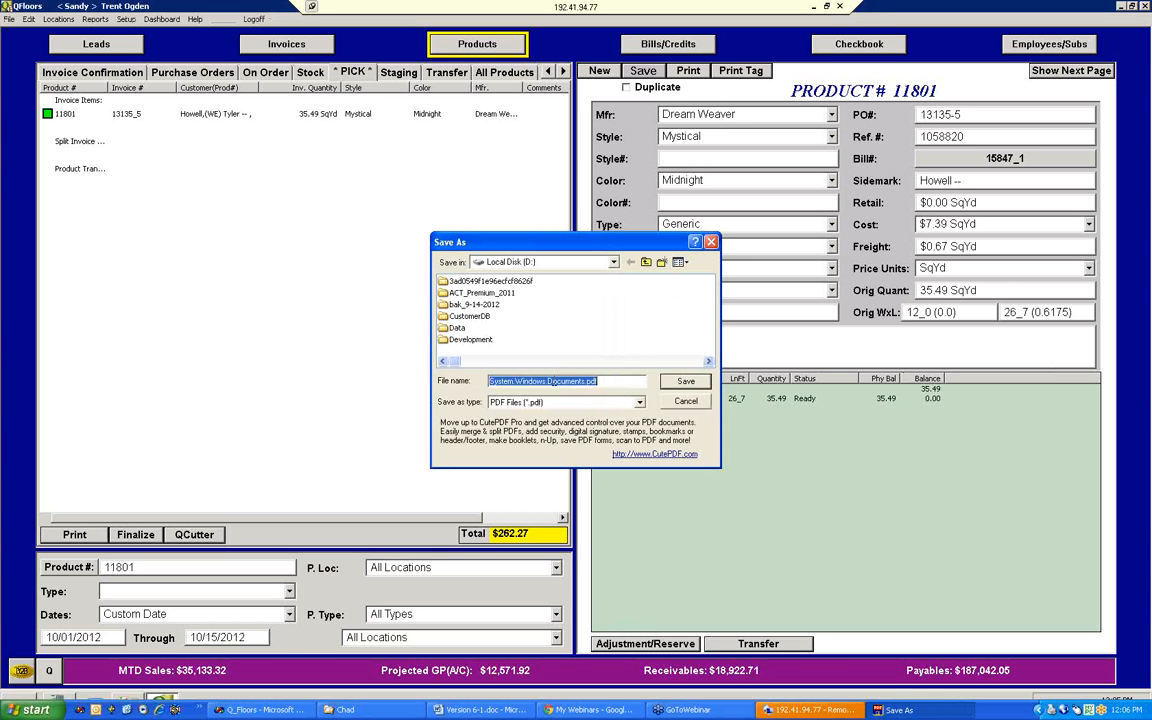
{"action": "left_click", "coordinate": [614, 262]}
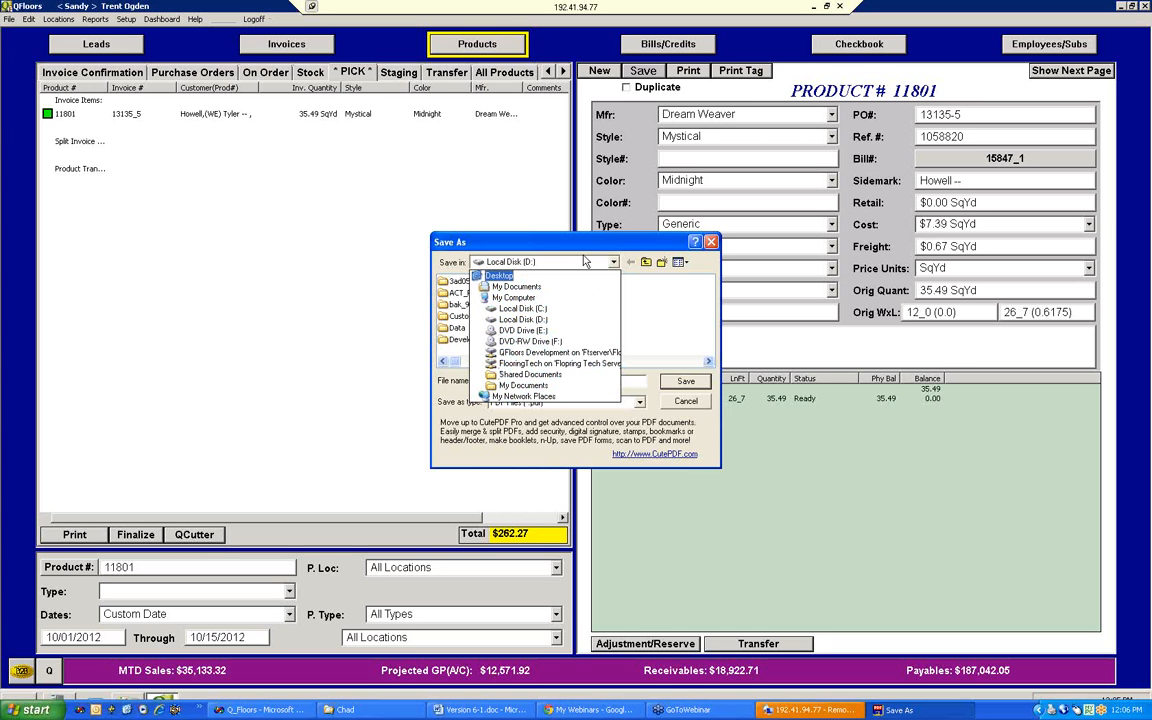
{"action": "left_click", "coordinate": [553, 240]}
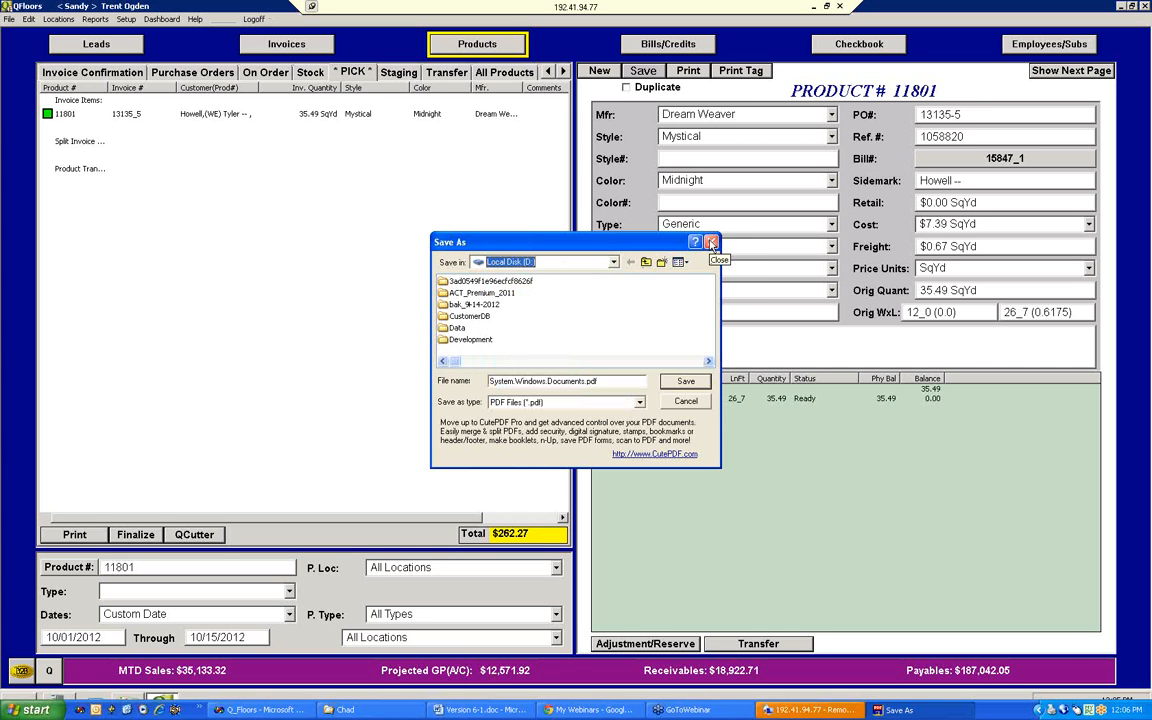
{"action": "left_click", "coordinate": [712, 243]}
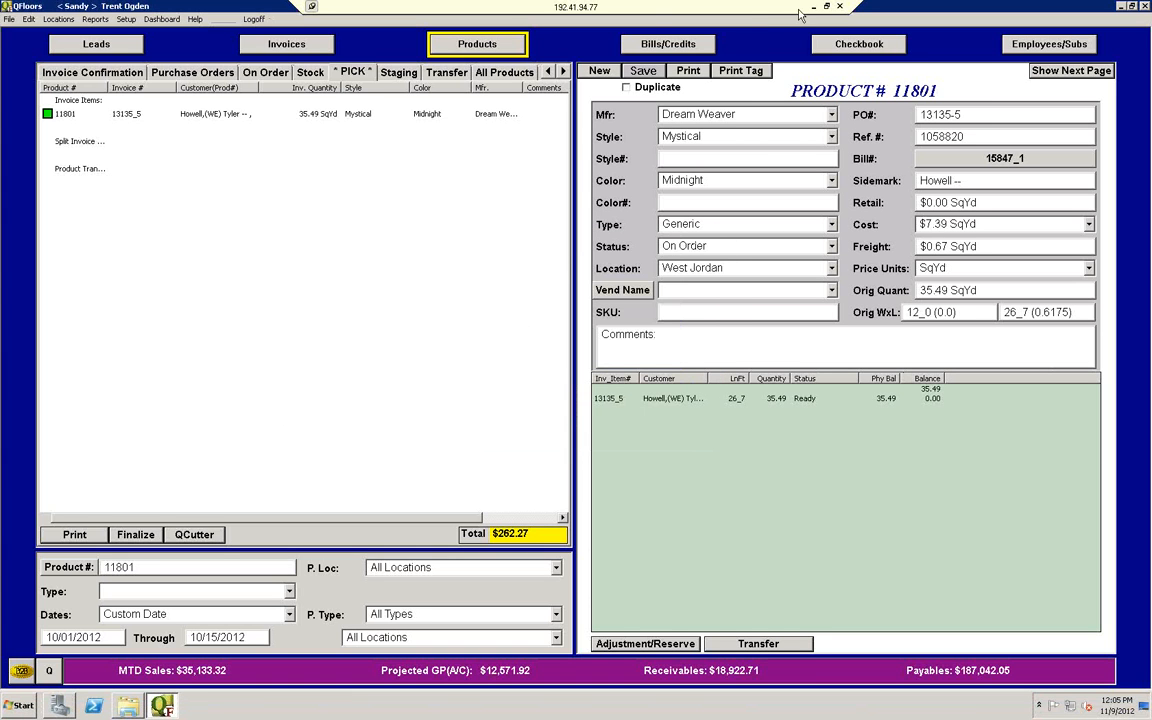
Step: Minimize the remote session and open Local Disk (D:) in Windows Explorer on the local computer
{"action": "left_click", "coordinate": [830, 7]}
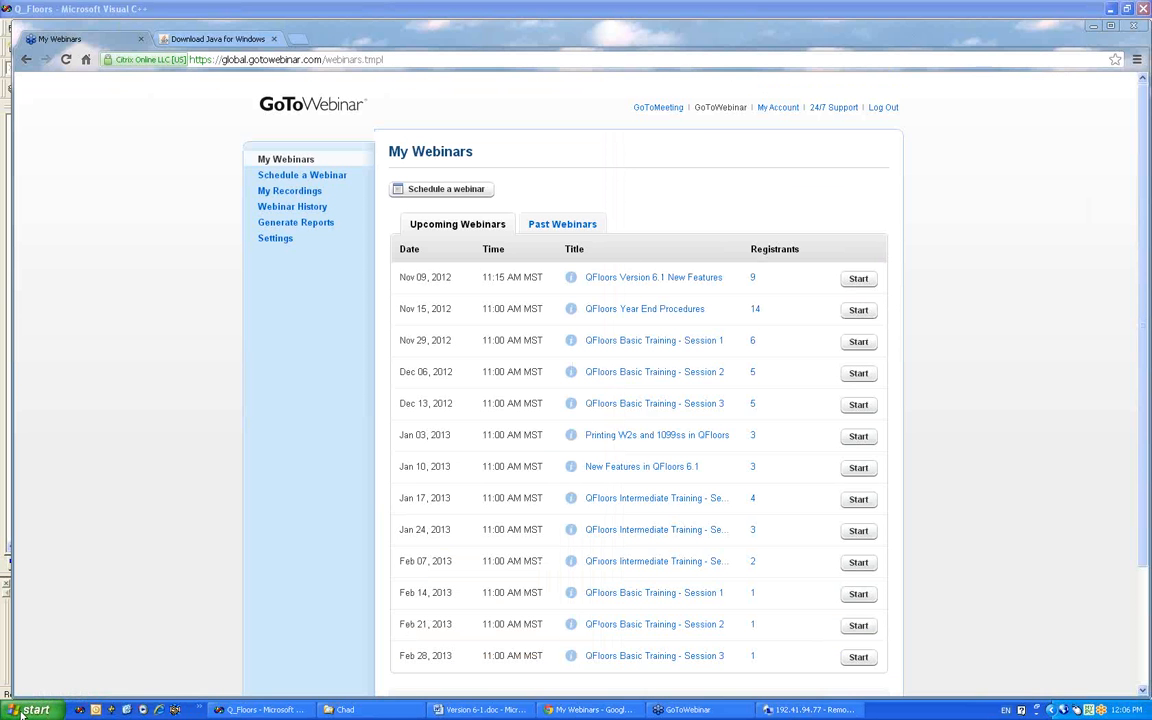
{"action": "right_click", "coordinate": [30, 709]}
{"action": "left_click", "coordinate": [88, 606]}
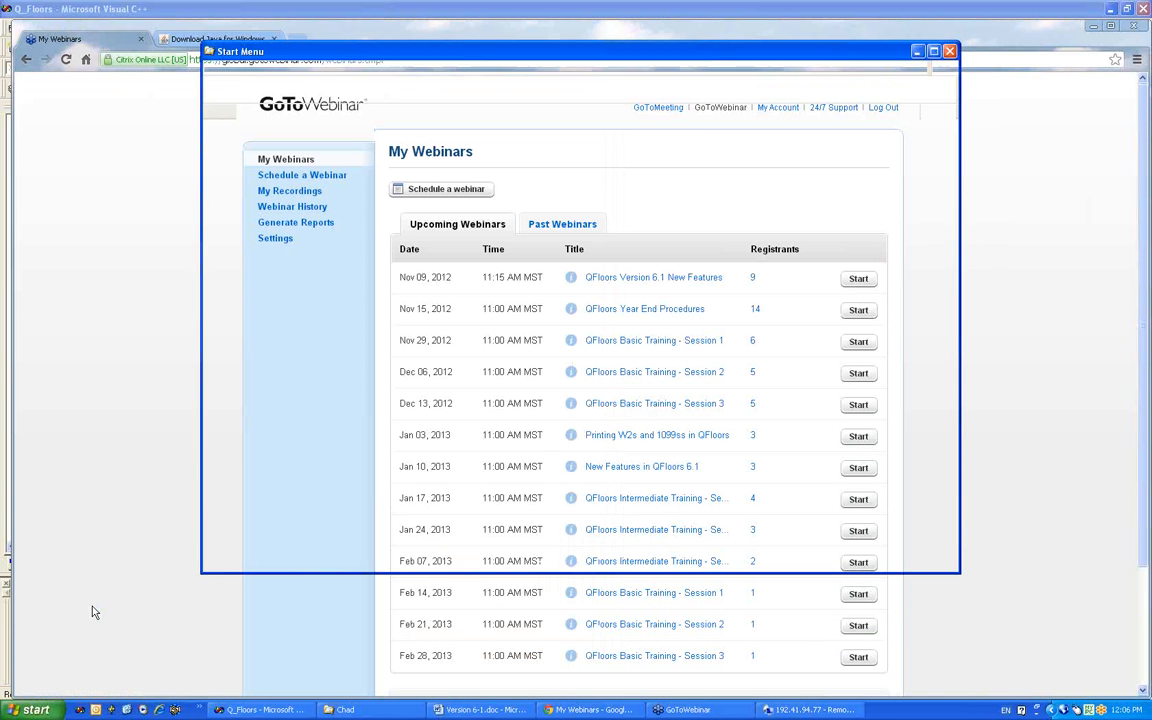
{"action": "left_click_drag", "start_coordinate": [391, 239], "coordinate": [329, 455]}
{"action": "left_click", "coordinate": [270, 440]}
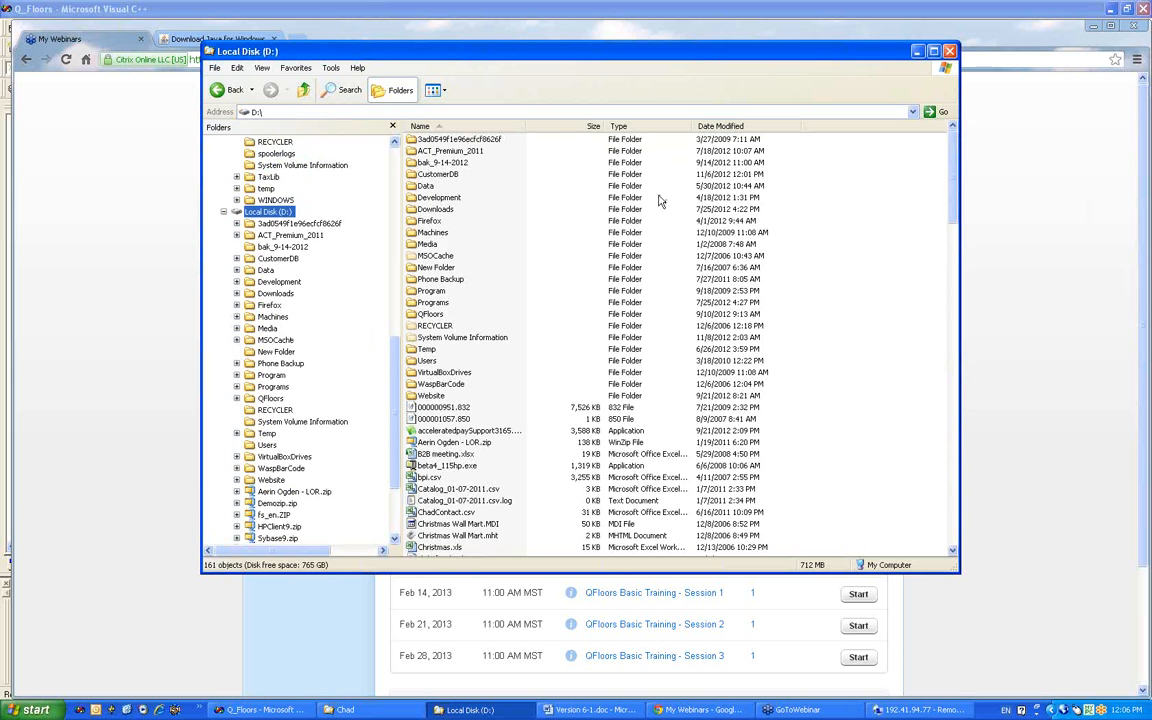
Step: Sort the D: drive files by modified date, newest first, and open Ticket.pdf
{"action": "left_click", "coordinate": [740, 127]}
{"action": "left_click", "coordinate": [745, 128]}
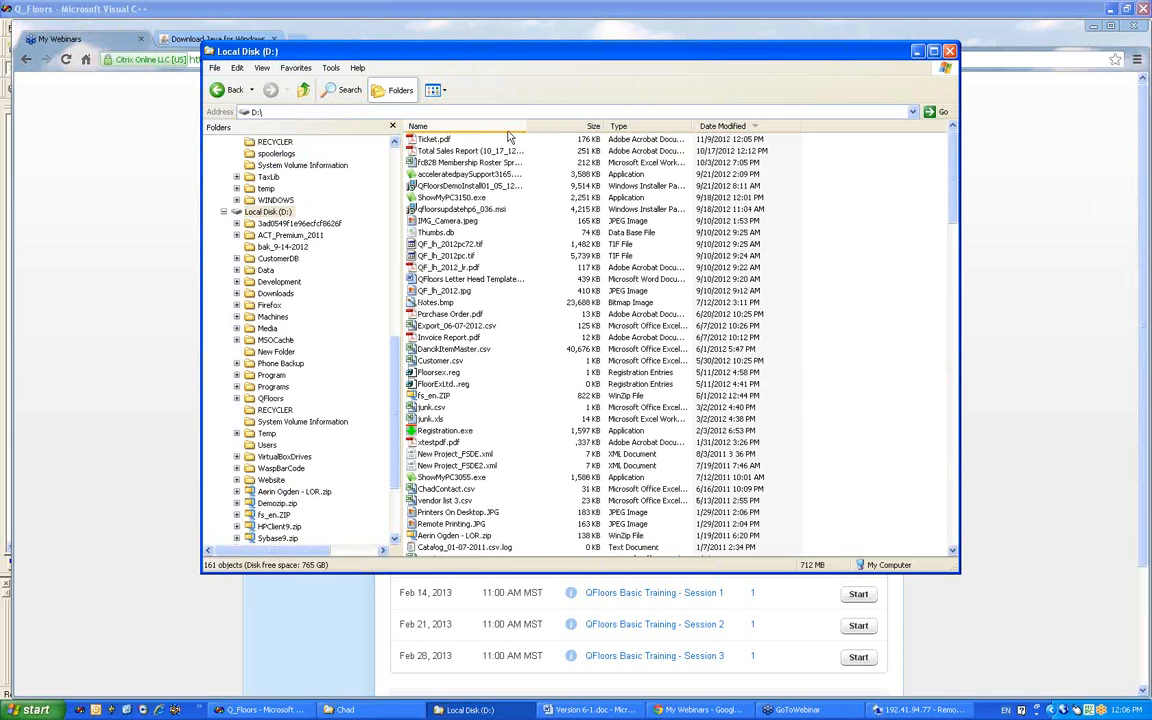
{"action": "left_click", "coordinate": [437, 140]}
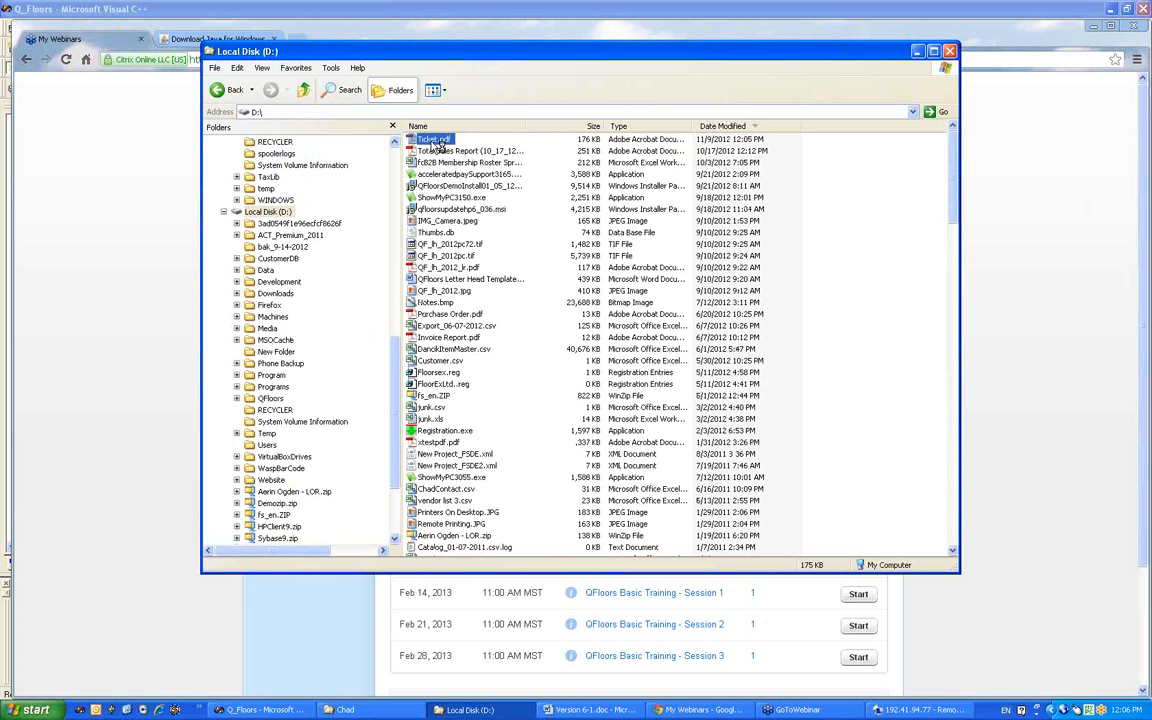
Step: View the pick ticket saved in Ticket.pdf, and close it
{"action": "double_click", "coordinate": [437, 140]}
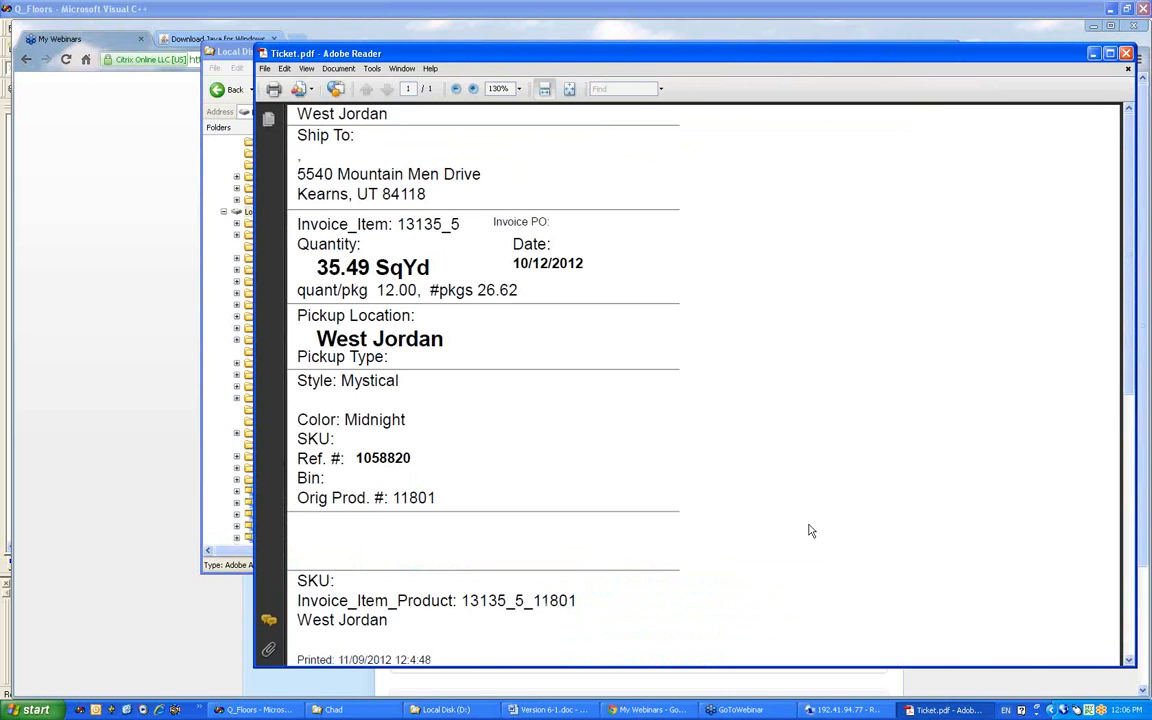
{"action": "left_click", "coordinate": [2, 560]}
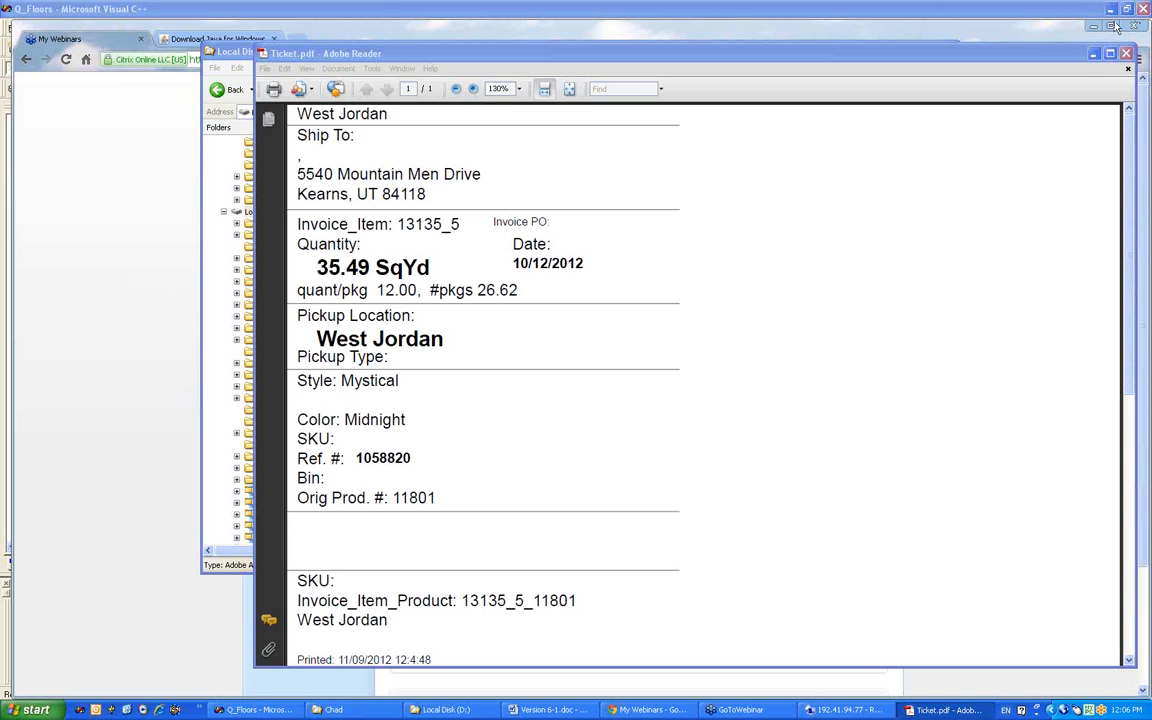
{"action": "left_click", "coordinate": [1060, 55]}
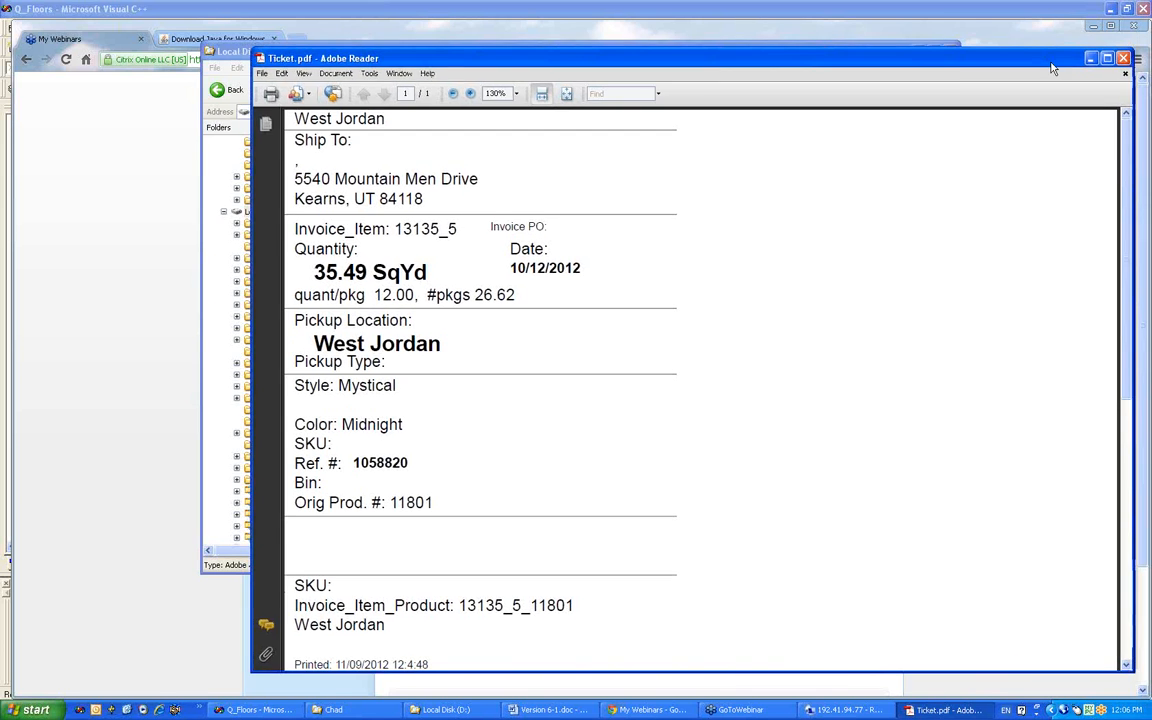
{"action": "left_click_drag", "start_coordinate": [1060, 55], "coordinate": [978, 61]}
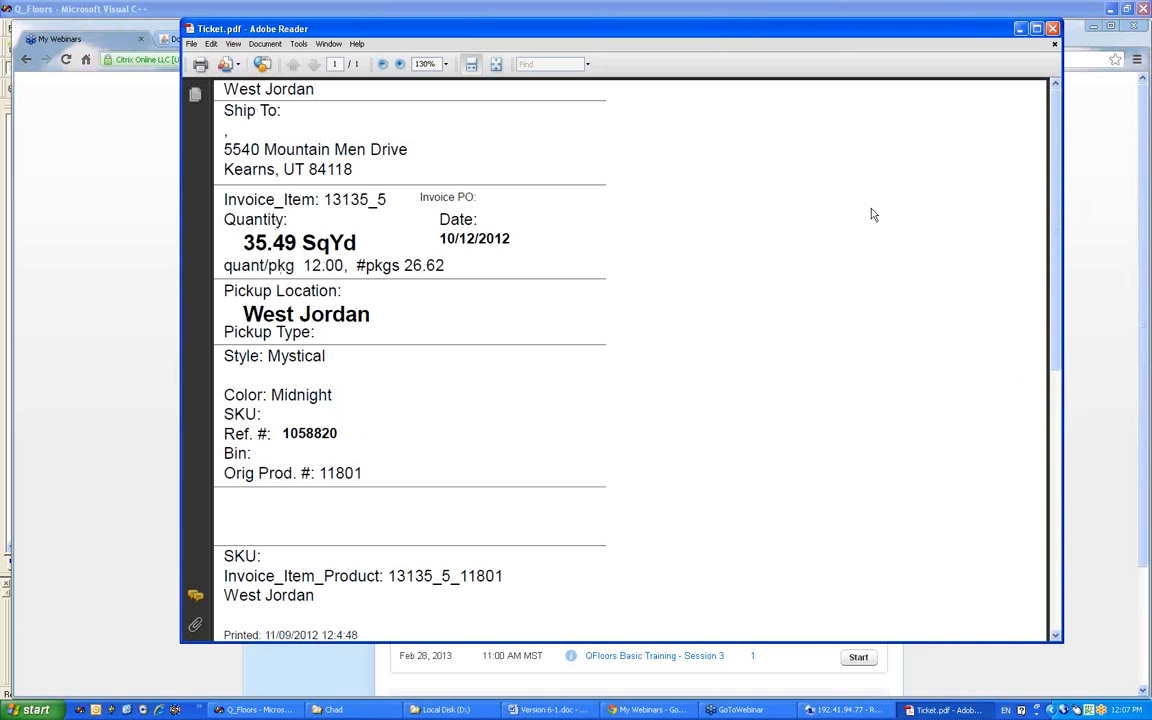
{"action": "left_click", "coordinate": [1052, 28]}
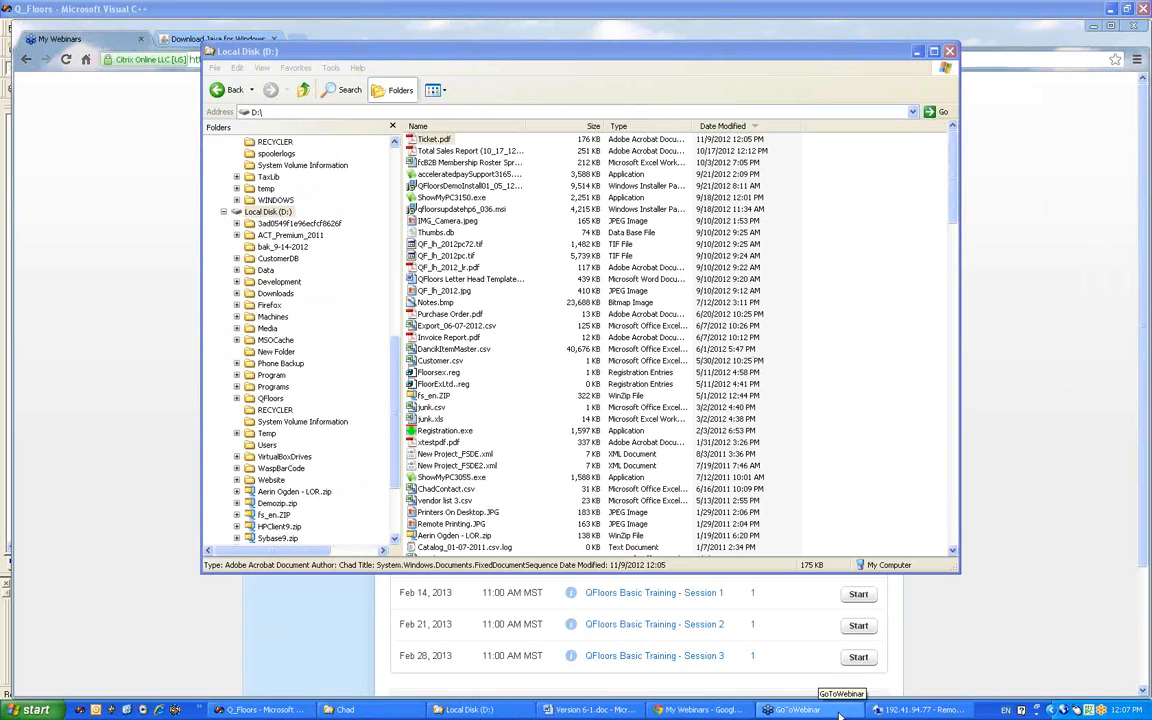
Step: Switch back to the remote QFloors session, finalize the pick of product 11801, and select that product in the Staging list
{"action": "left_click", "coordinate": [897, 710]}
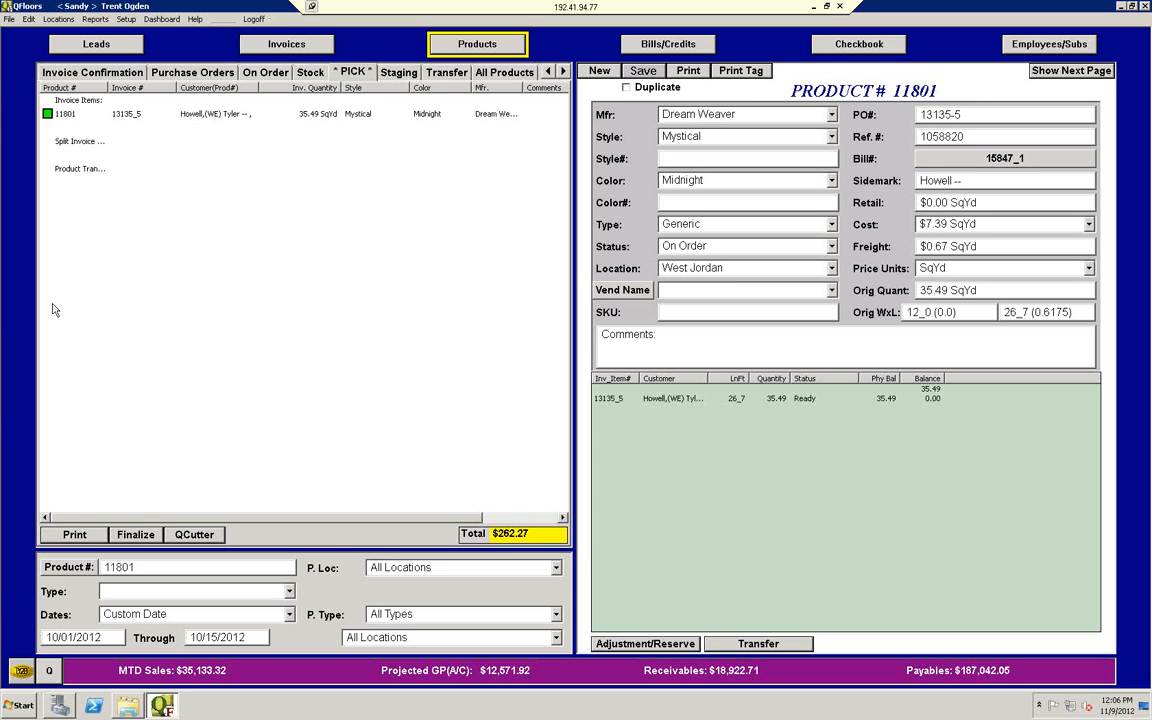
{"action": "left_click", "coordinate": [47, 115]}
{"action": "left_click", "coordinate": [135, 535]}
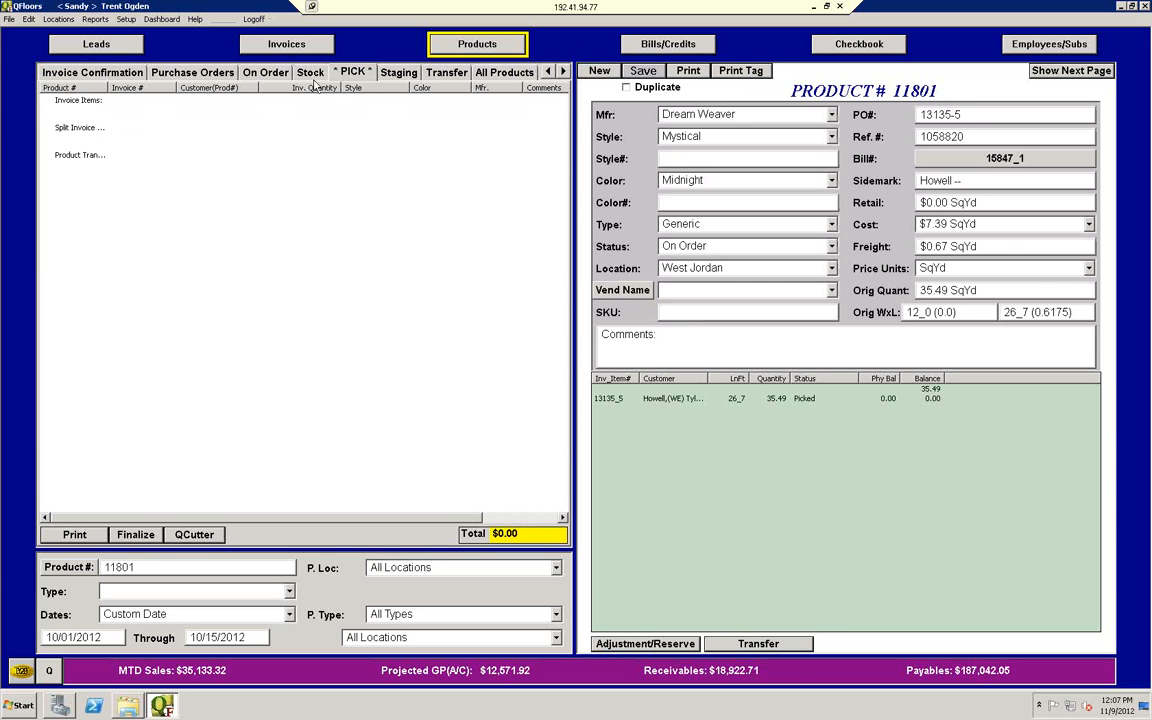
{"action": "left_click", "coordinate": [400, 74]}
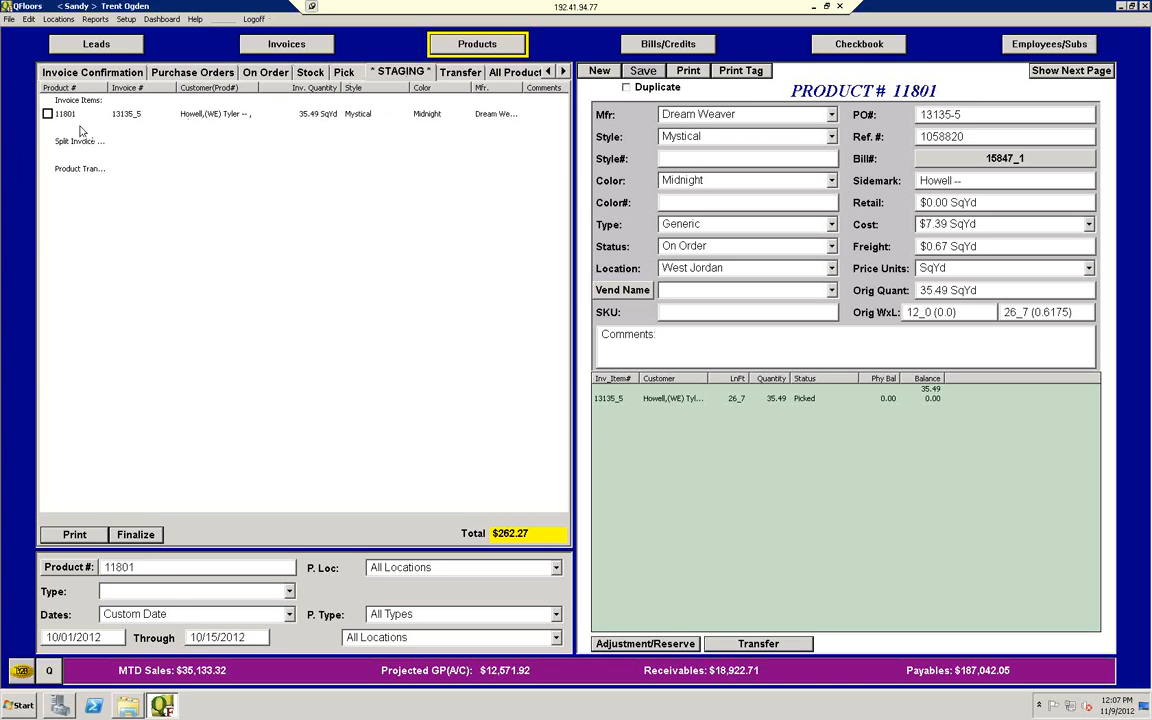
{"action": "left_click", "coordinate": [47, 113]}
Step: Check the pickup locations offered in the install info of the product's invoice, and close it without changes
{"action": "left_click", "coordinate": [283, 47]}
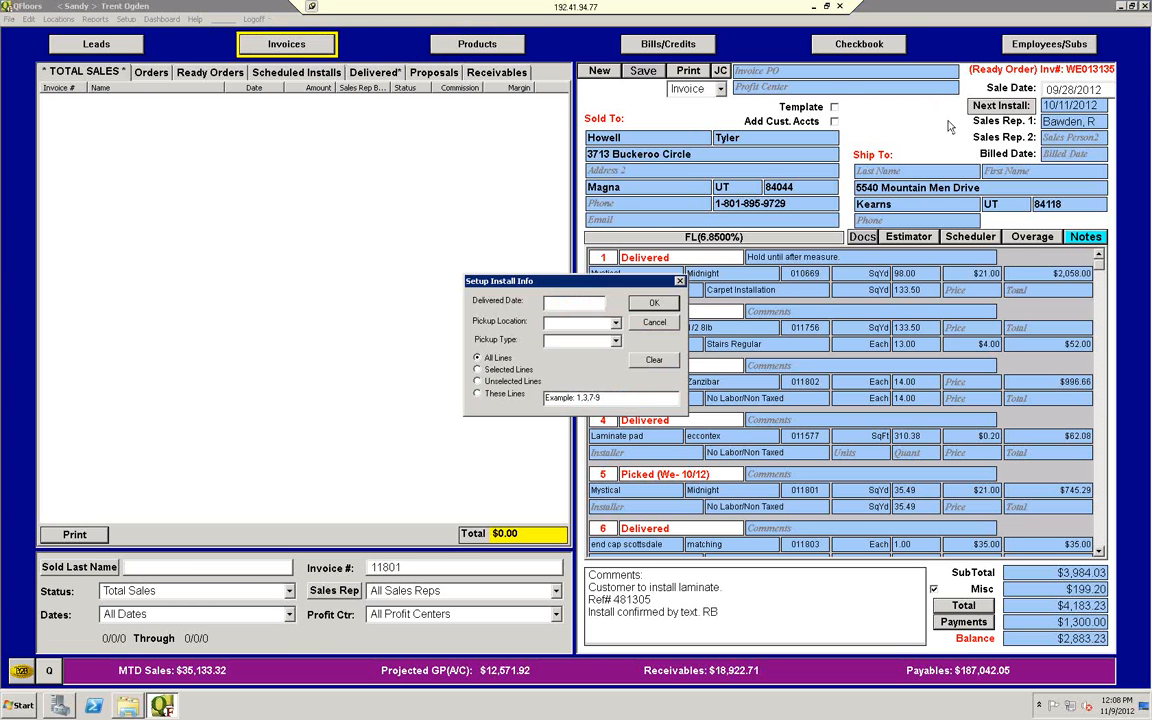
{"action": "left_click", "coordinate": [616, 323]}
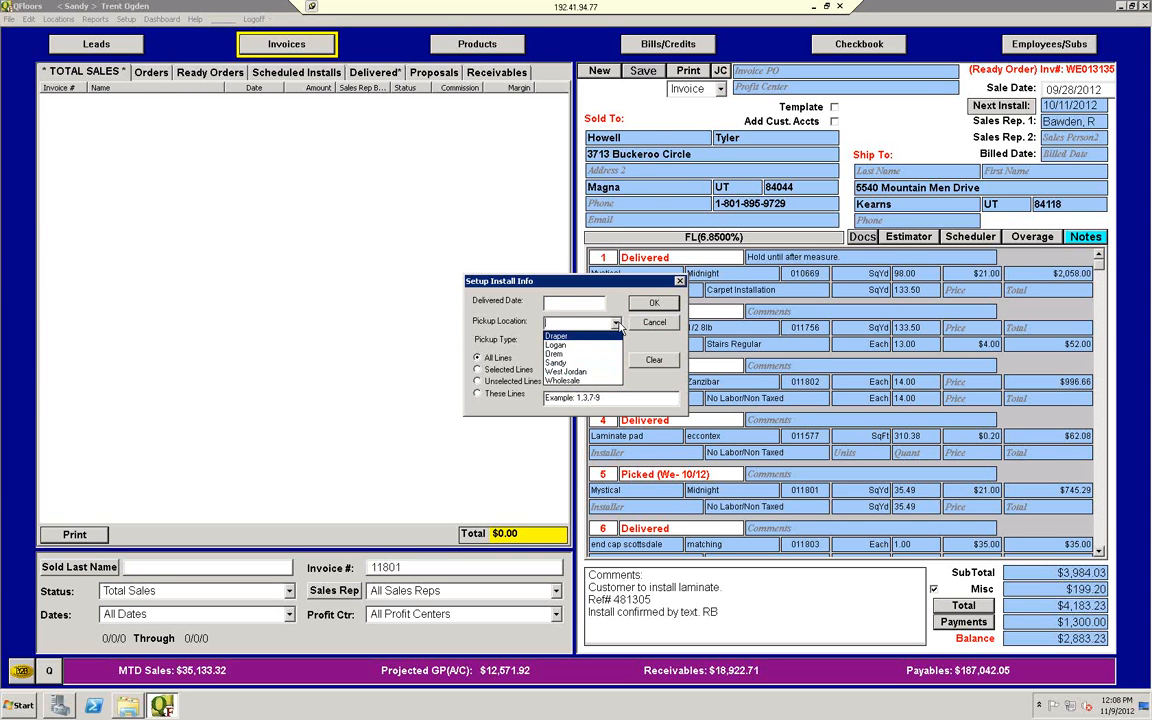
{"action": "left_click", "coordinate": [618, 324]}
{"action": "left_click", "coordinate": [680, 282]}
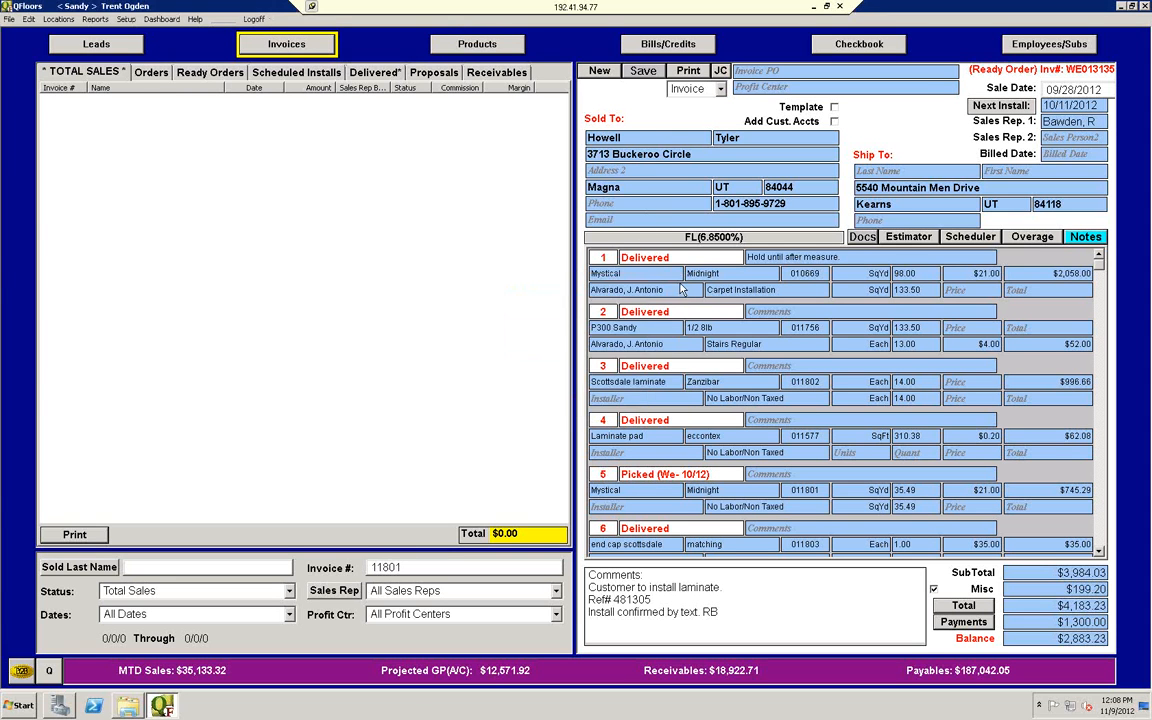
Step: Return to the products, show the Transfer list, and look through its pickup location filter choices and the available setup options
{"action": "left_click", "coordinate": [506, 49]}
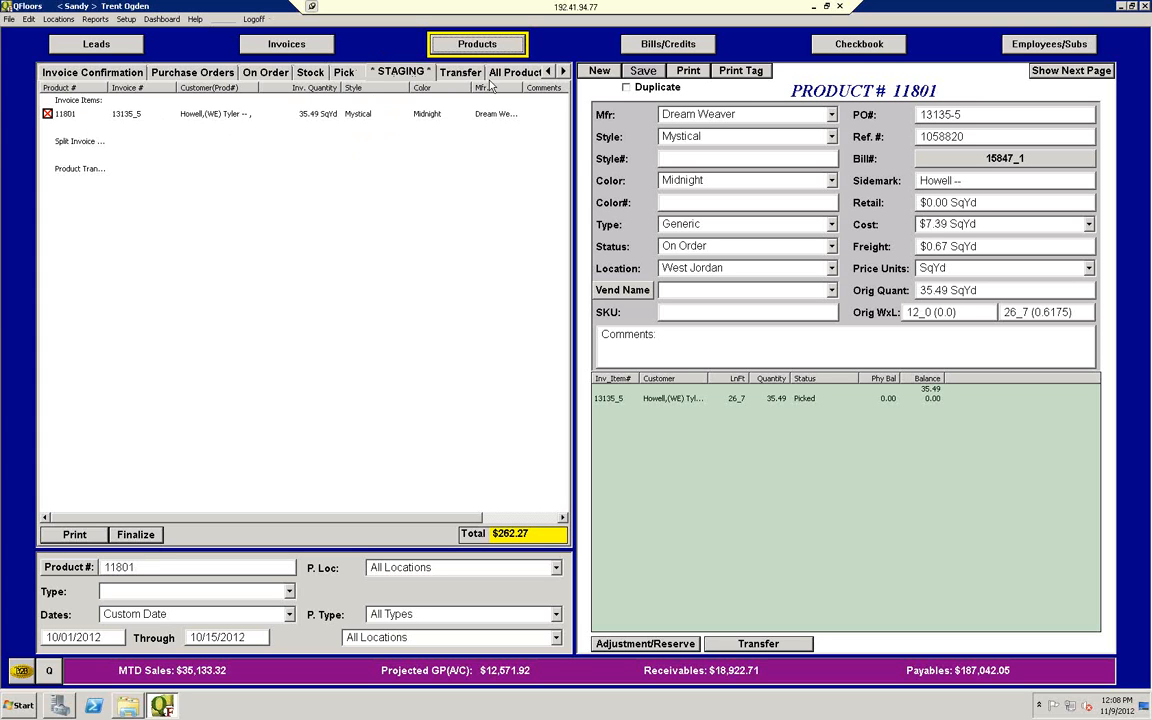
{"action": "left_click", "coordinate": [440, 72]}
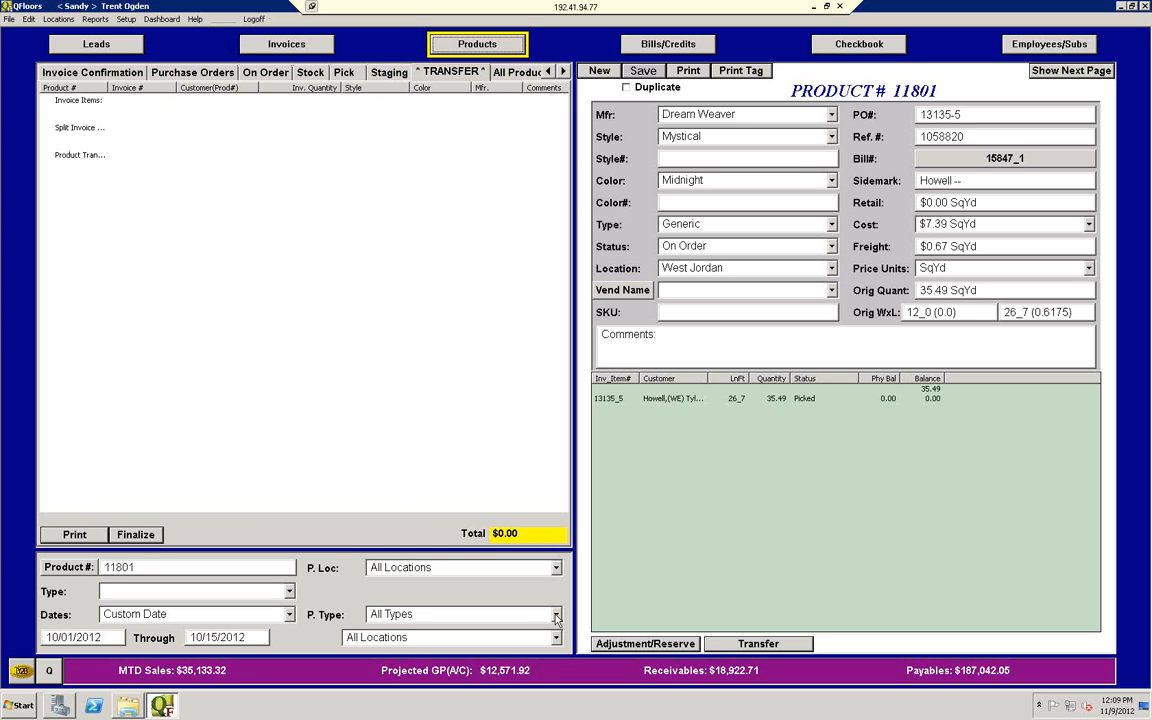
{"action": "left_click", "coordinate": [556, 567]}
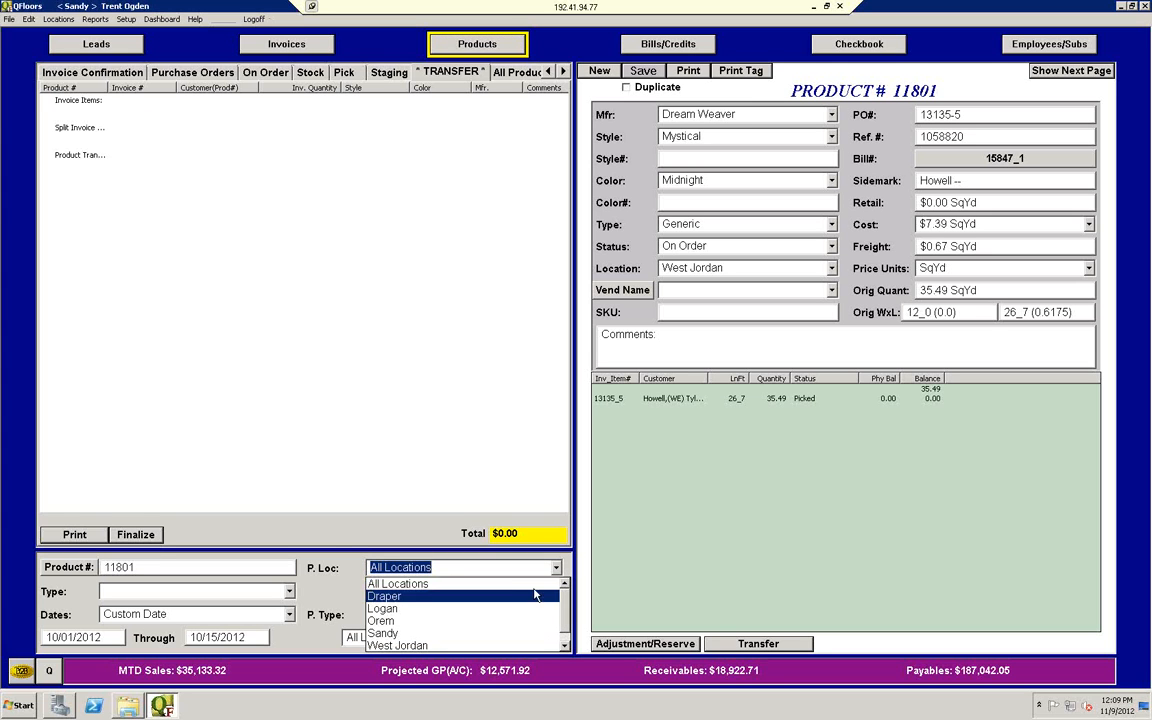
{"action": "left_click", "coordinate": [554, 571]}
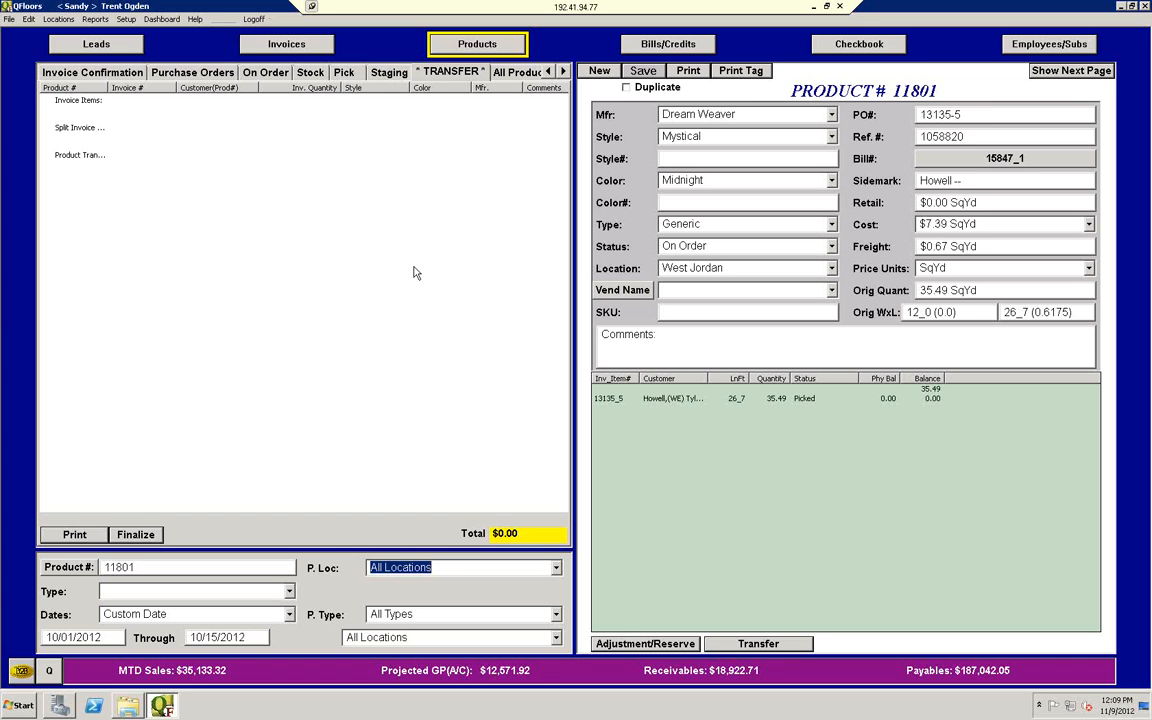
{"action": "left_click", "coordinate": [126, 19]}
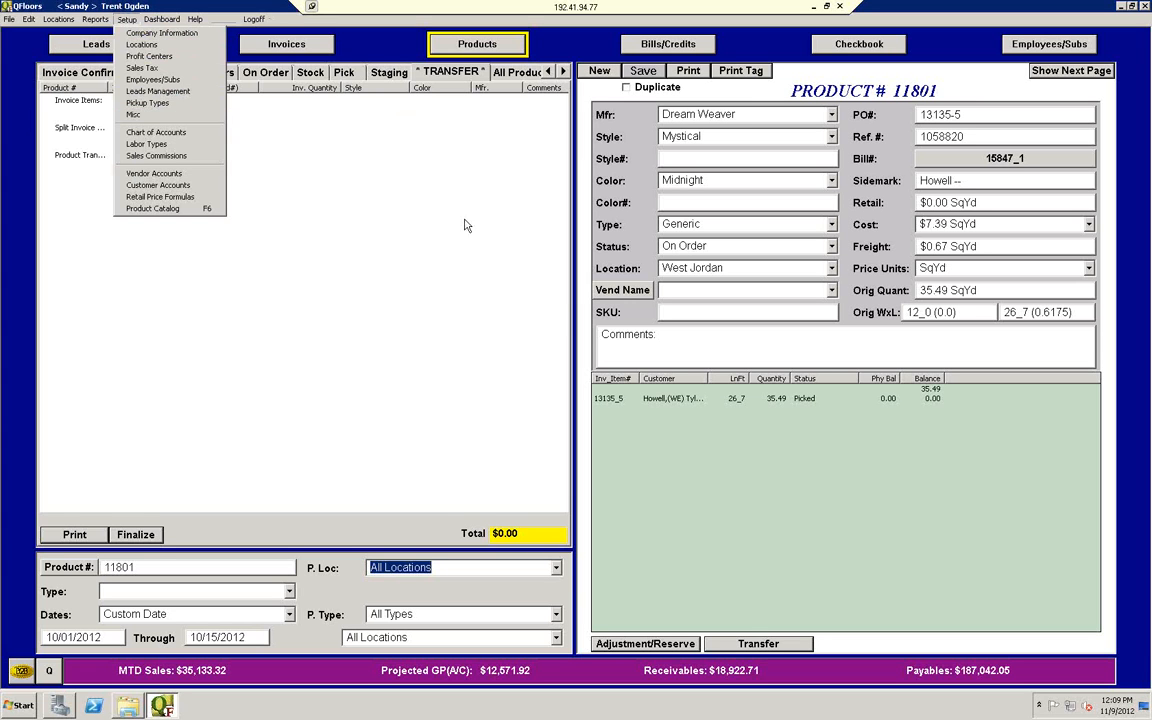
{"action": "left_click", "coordinate": [460, 71]}
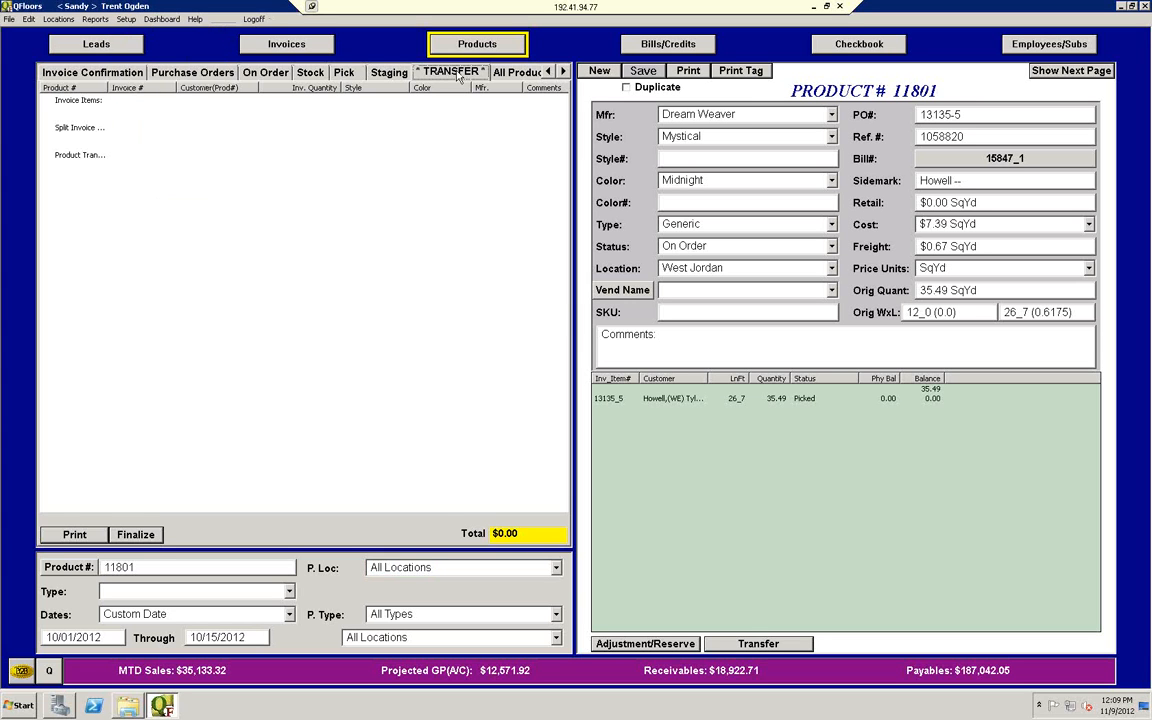
Step: Start finalizing a transfer to view the receiving location choices, and cancel it
{"action": "left_click", "coordinate": [146, 534]}
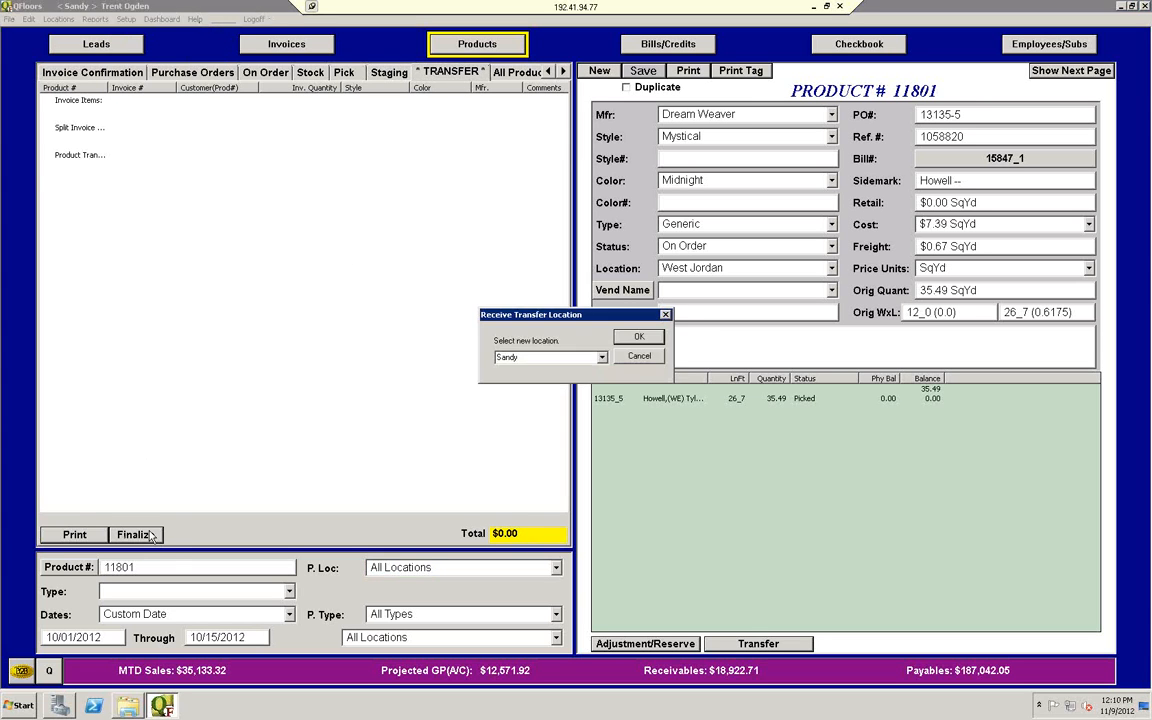
{"action": "left_click", "coordinate": [602, 357]}
{"action": "left_click", "coordinate": [603, 358]}
{"action": "left_click", "coordinate": [638, 360]}
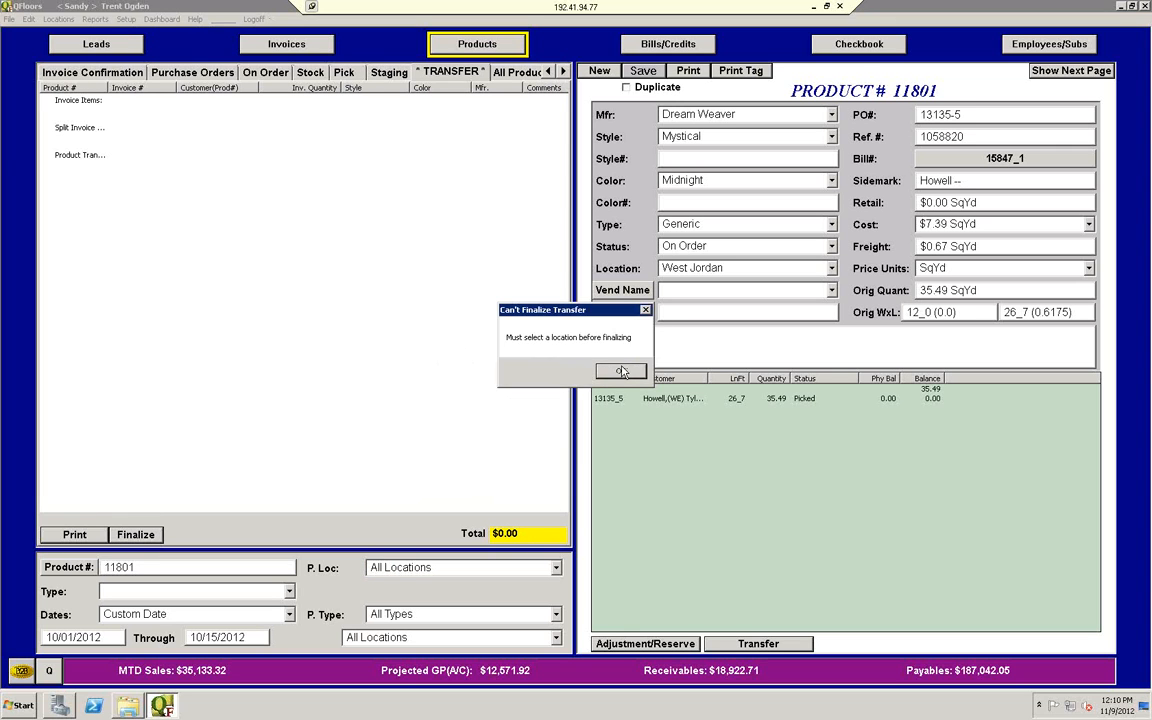
{"action": "left_click", "coordinate": [558, 336]}
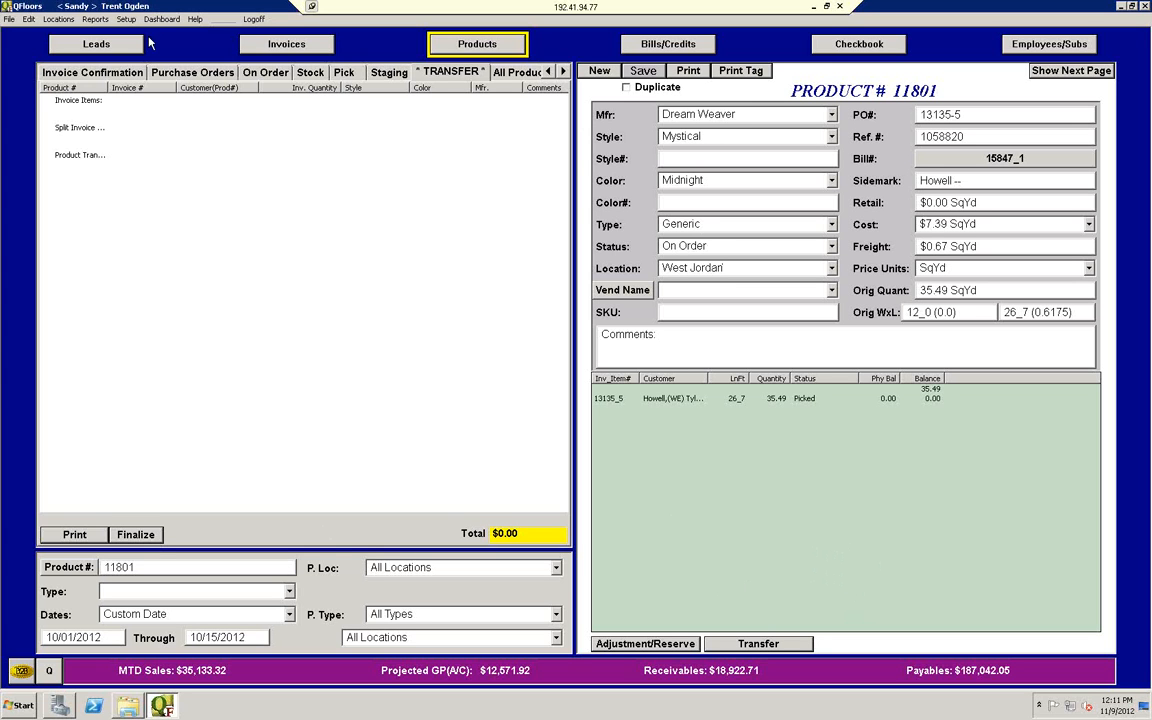
Step: Compare the Pick and Stock product lists, ending on the Pick list
{"action": "left_click", "coordinate": [345, 74]}
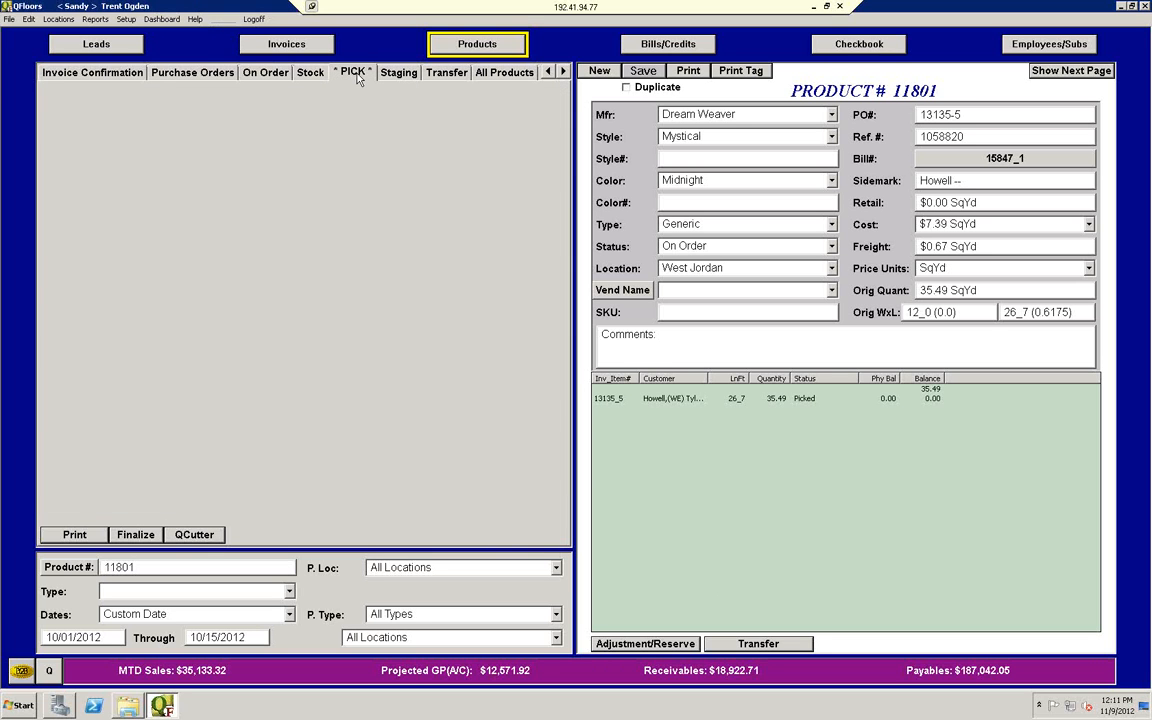
{"action": "left_click", "coordinate": [318, 77]}
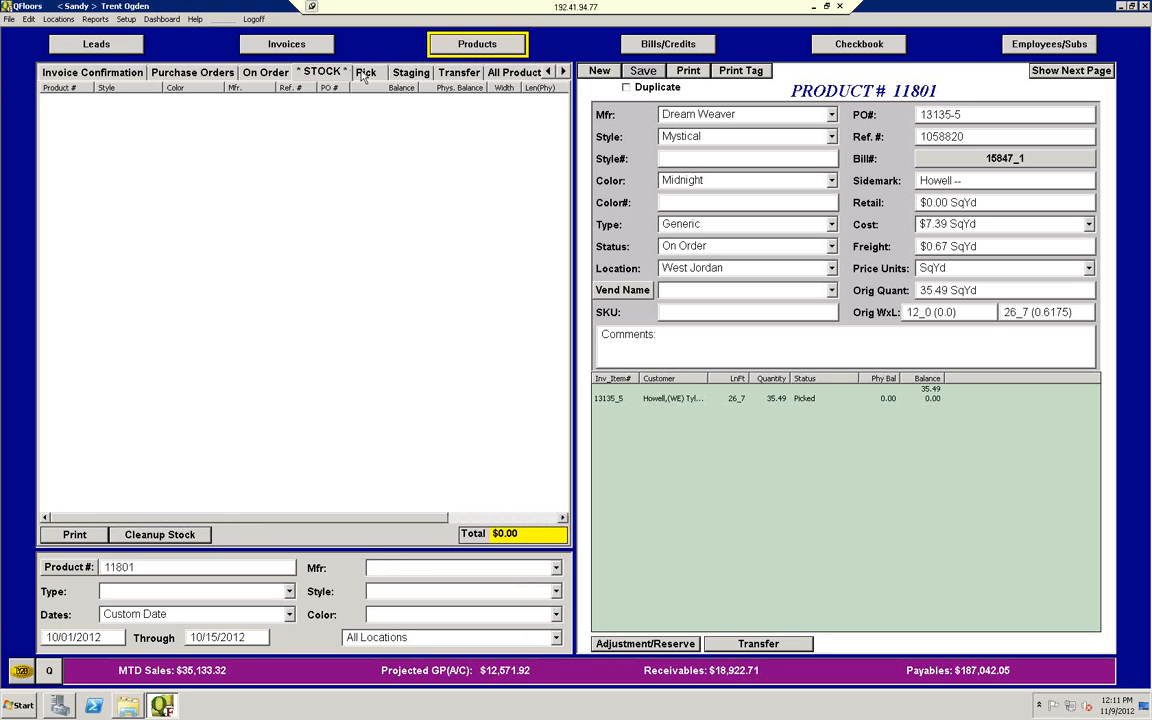
{"action": "left_click", "coordinate": [361, 75]}
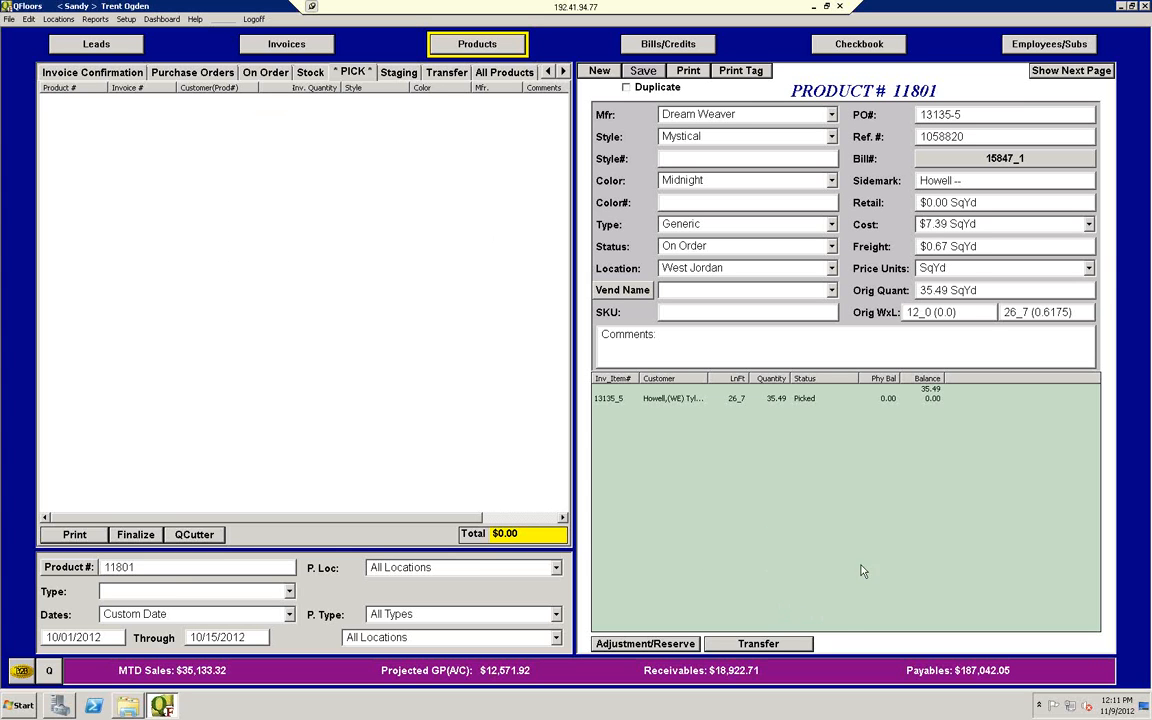
Step: Open the customer accounts, view the first customer's details, and close both without changes
{"action": "left_click", "coordinate": [126, 19]}
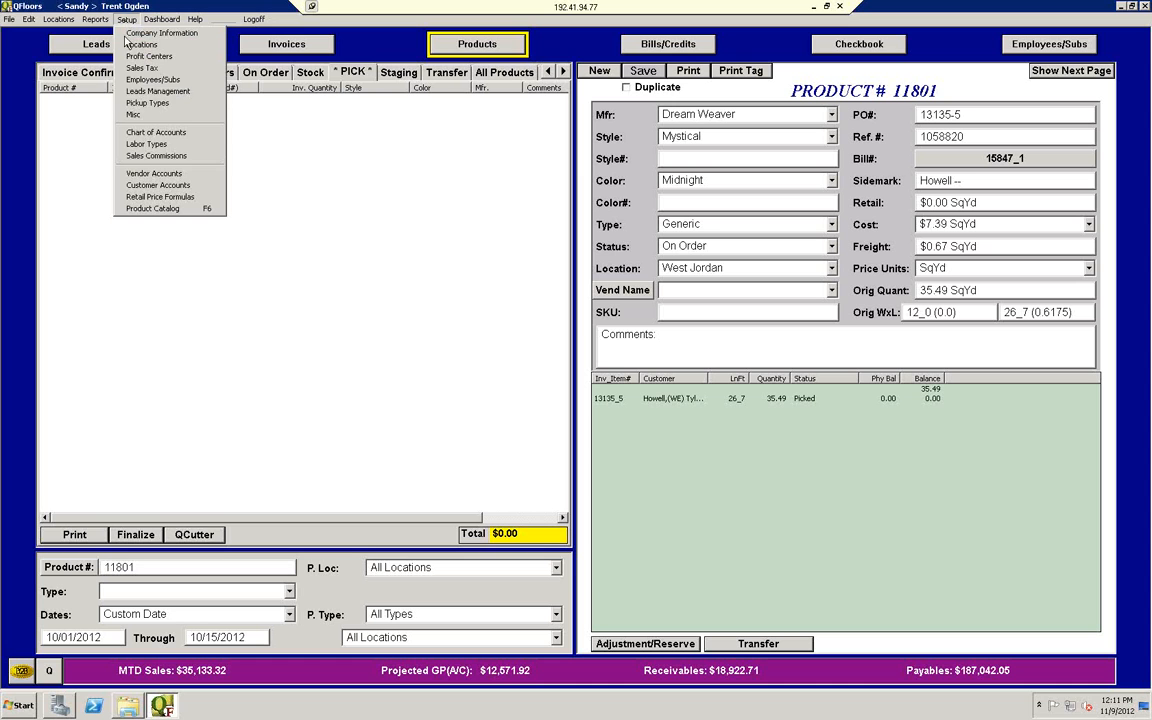
{"action": "left_click", "coordinate": [140, 186]}
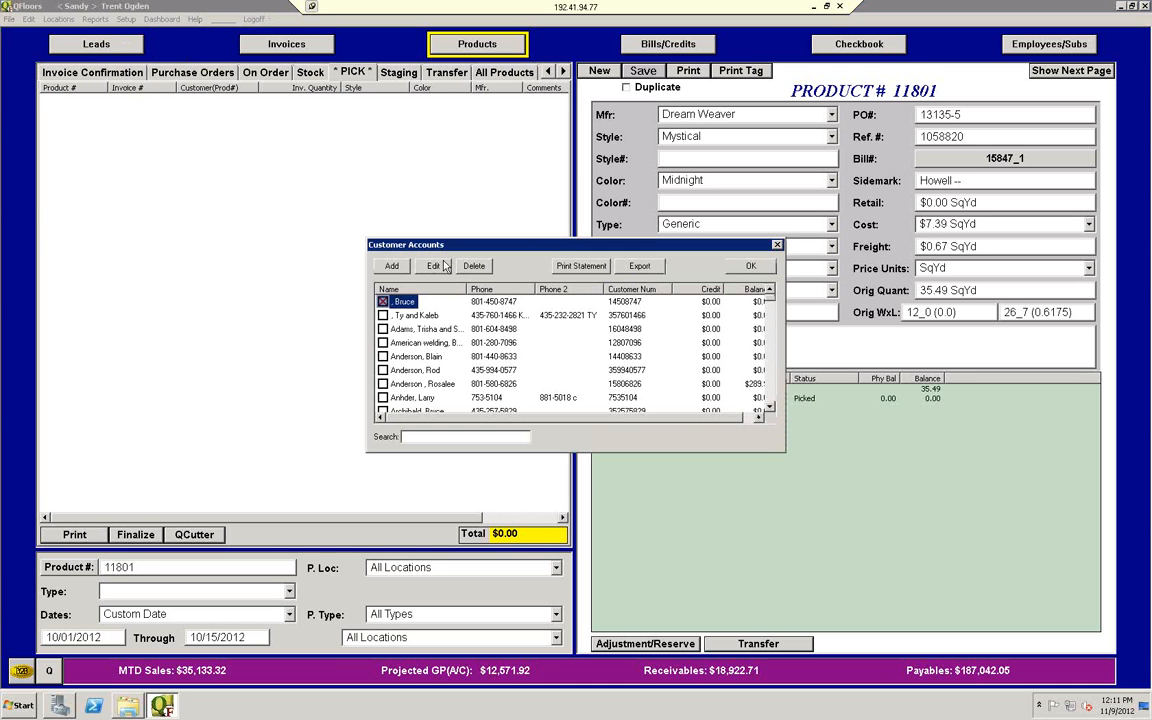
{"action": "left_click", "coordinate": [383, 301]}
{"action": "left_click", "coordinate": [442, 266]}
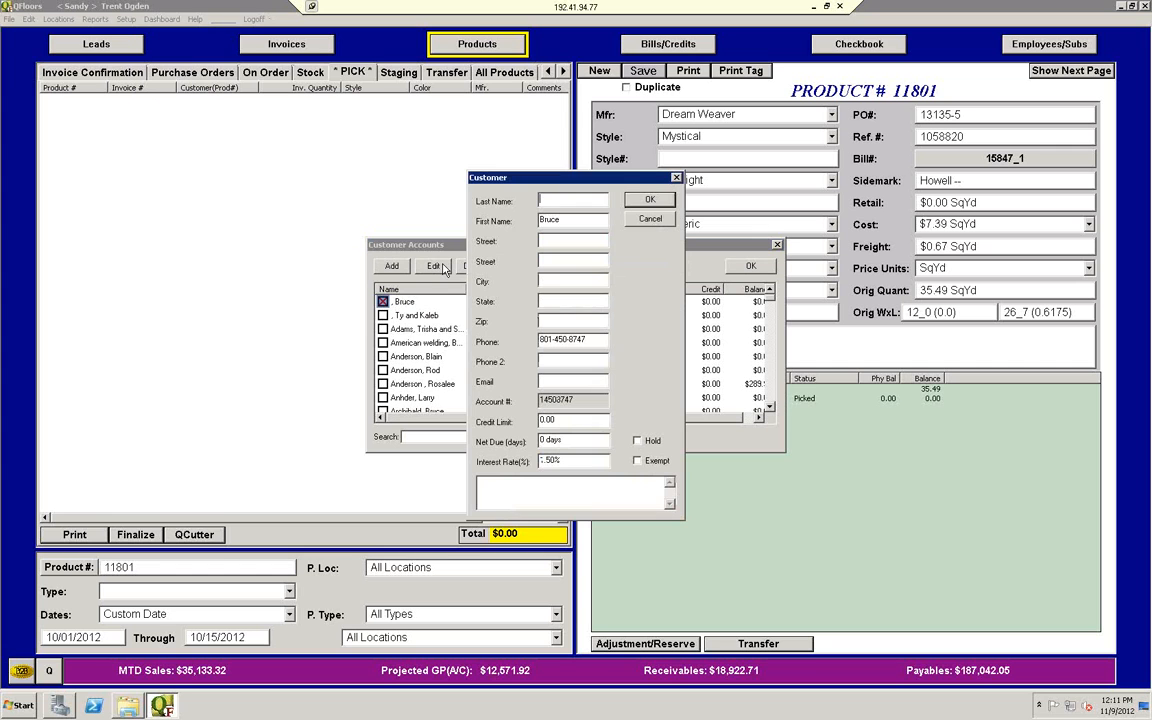
{"action": "left_click", "coordinate": [676, 179]}
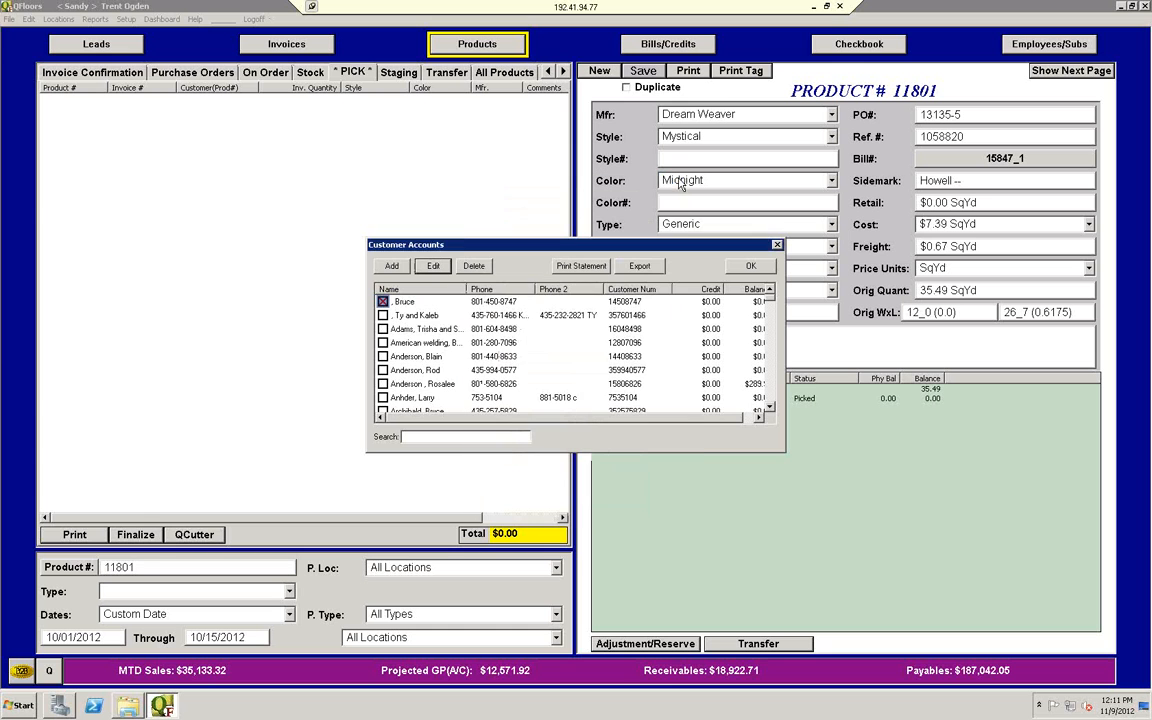
{"action": "left_click", "coordinate": [777, 245]}
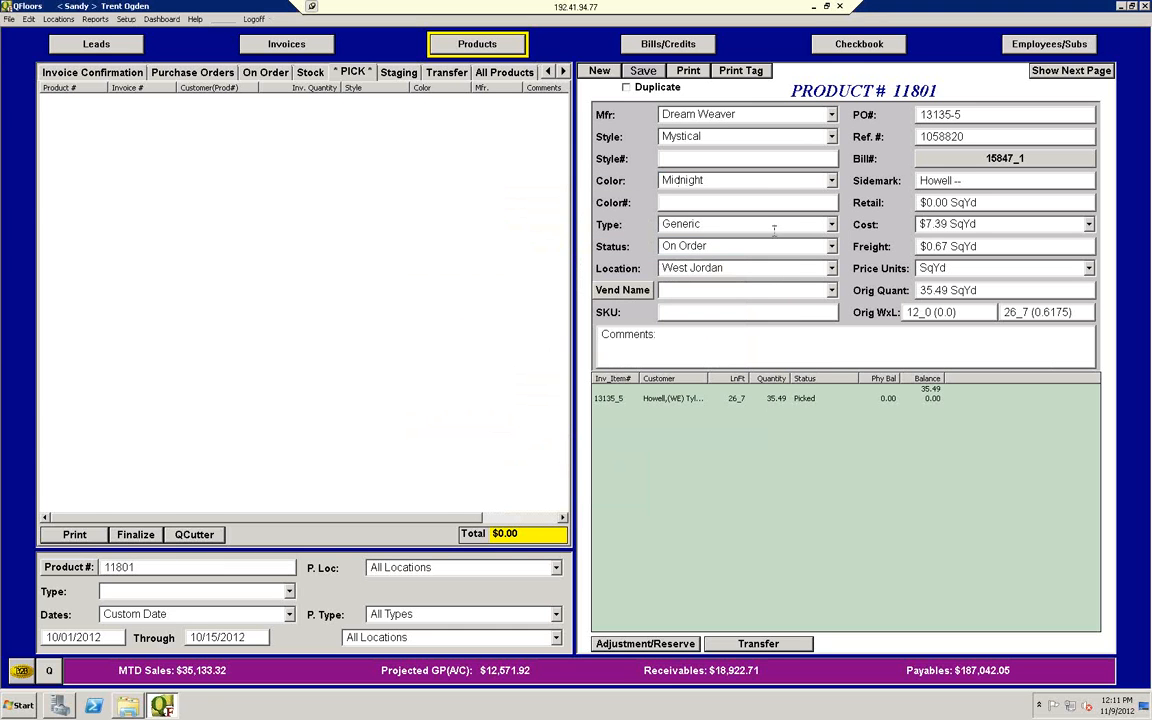
Step: Minimize the remote session and launch the local QFloors build by debugging the Q_Floors project in Microsoft Visual C++
{"action": "left_click", "coordinate": [814, 6]}
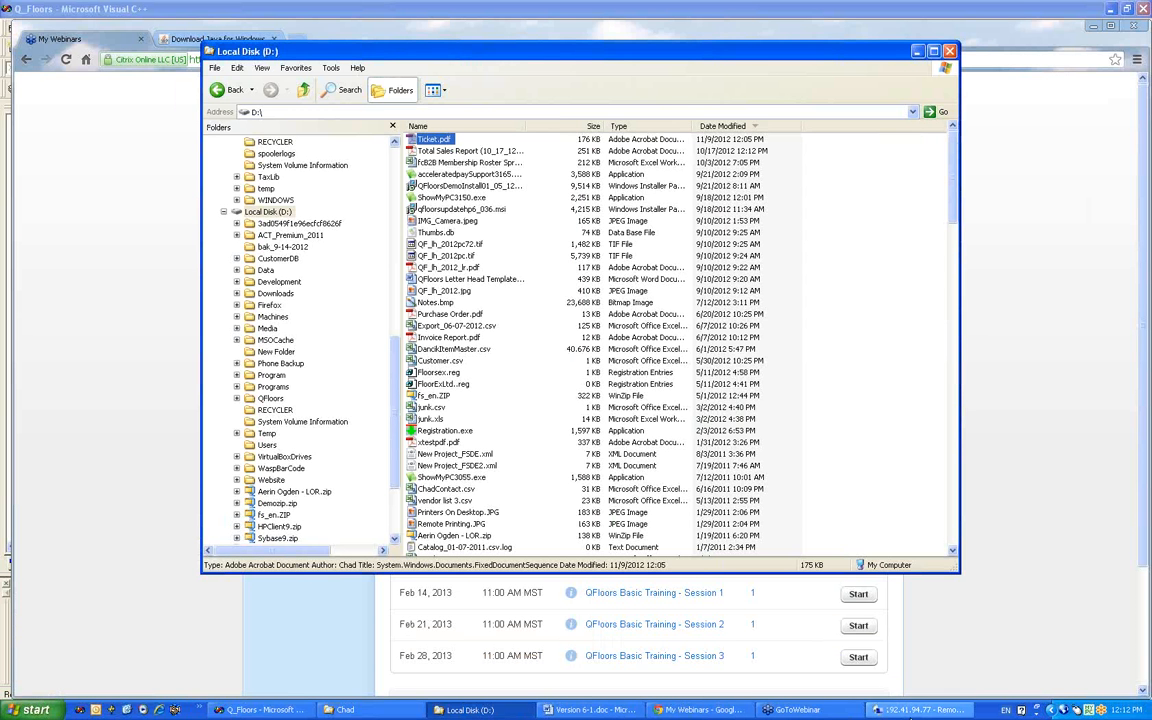
{"action": "left_click", "coordinate": [262, 709]}
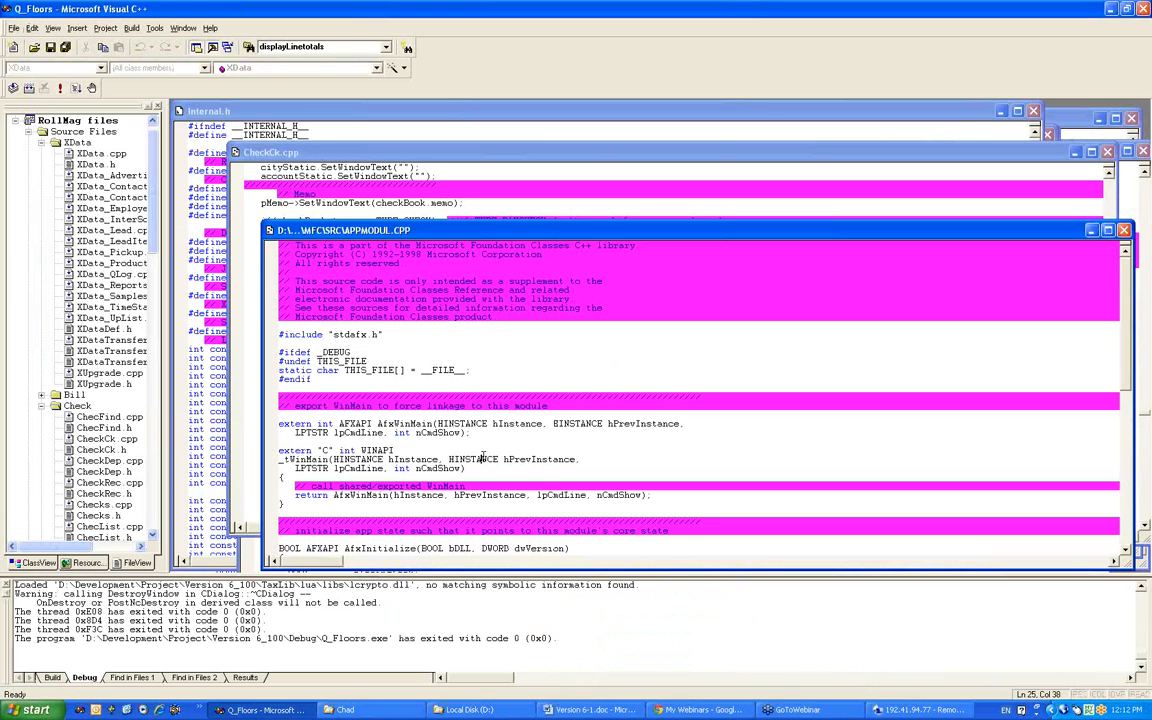
{"action": "key", "text": "F5"}
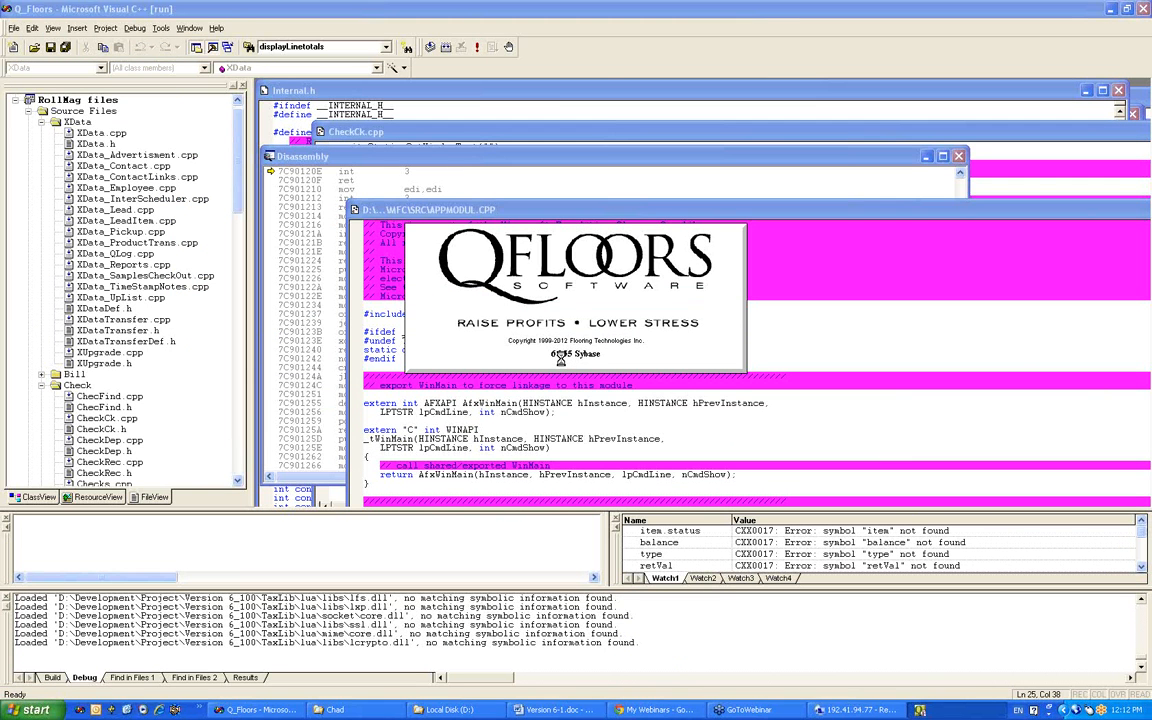
{"action": "left_click", "coordinate": [573, 370]}
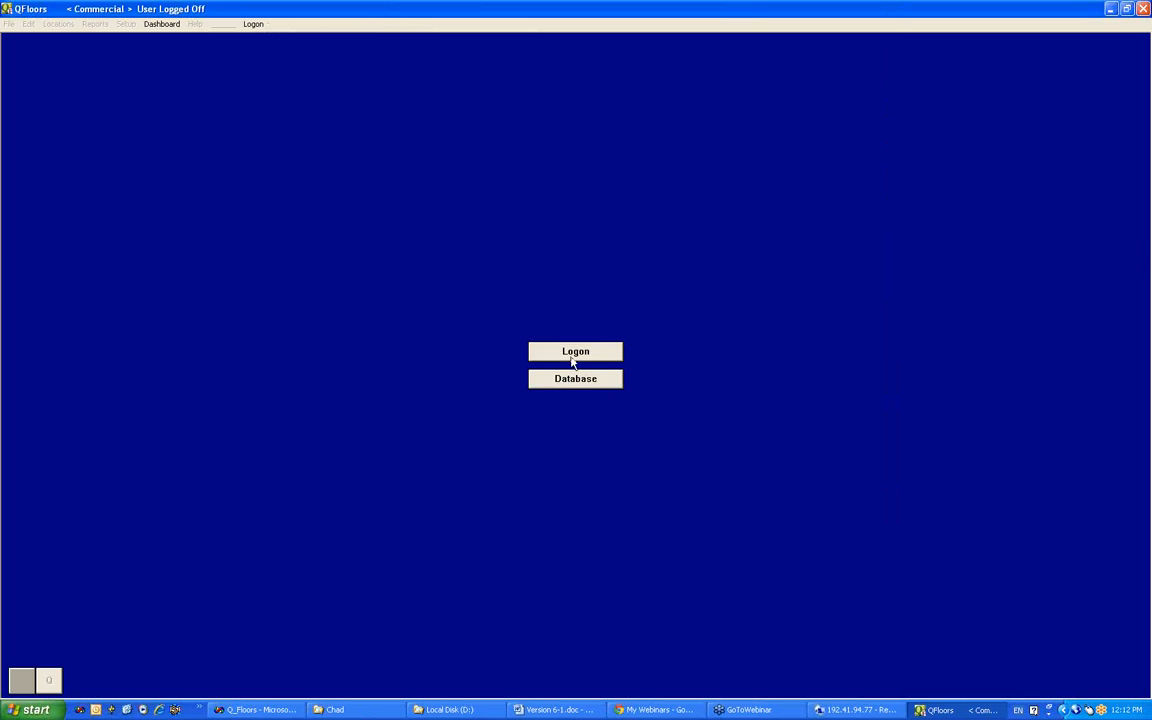
Step: Log on to QFloors by entering the user name and the account password
{"action": "left_click", "coordinate": [560, 352]}
{"action": "type", "text": "chadd"}
{"action": "key", "text": "Tab"}
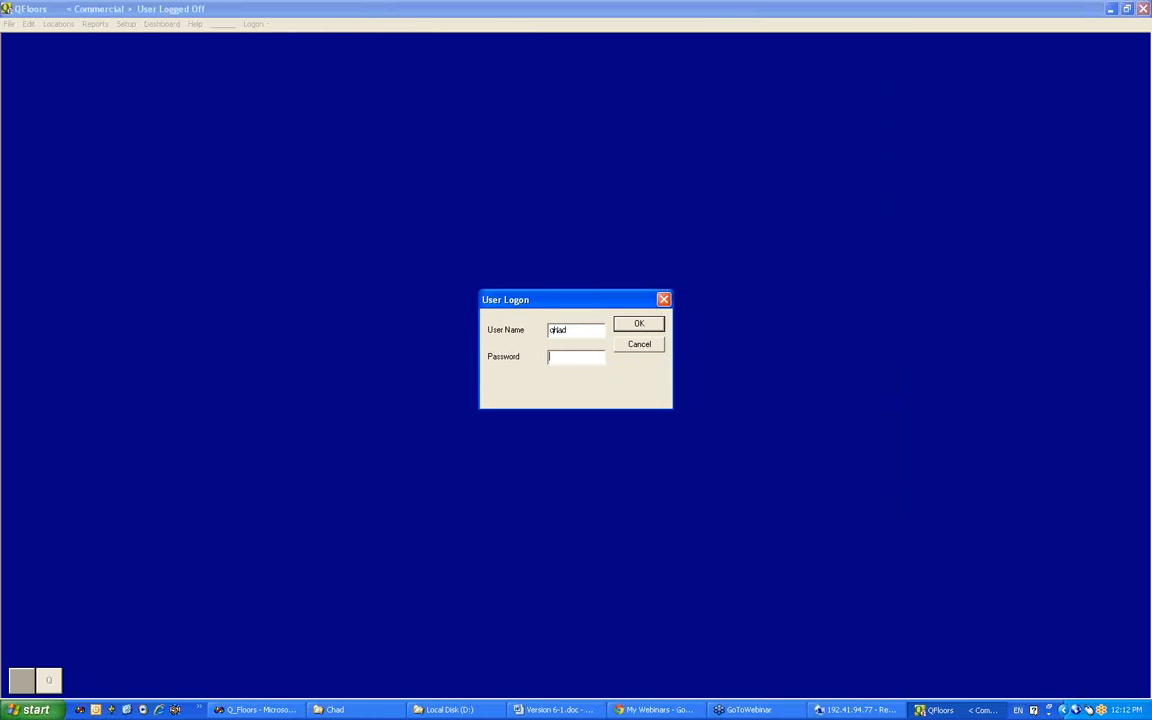
{"action": "type", "text": "****"}
{"action": "key", "text": "Return"}
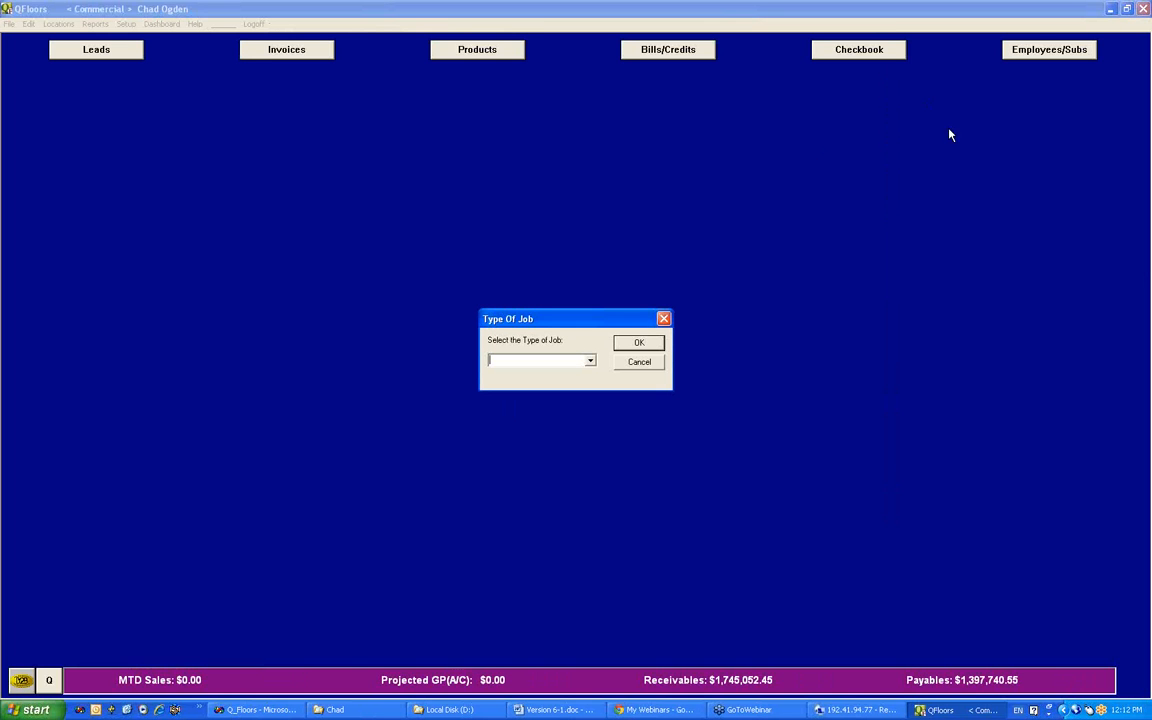
Step: Choose CC - Cash & Carry (WI) COM as the type of job for the new invoice
{"action": "left_click", "coordinate": [590, 360]}
{"action": "left_click", "coordinate": [577, 373]}
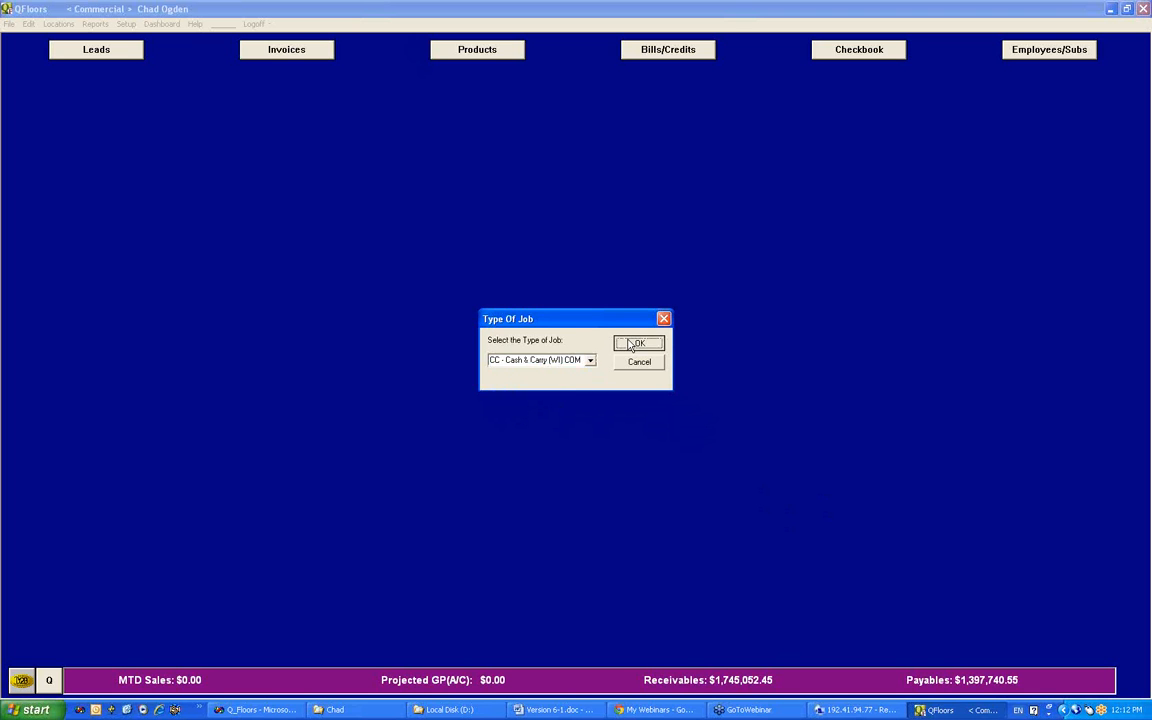
{"action": "left_click", "coordinate": [639, 342]}
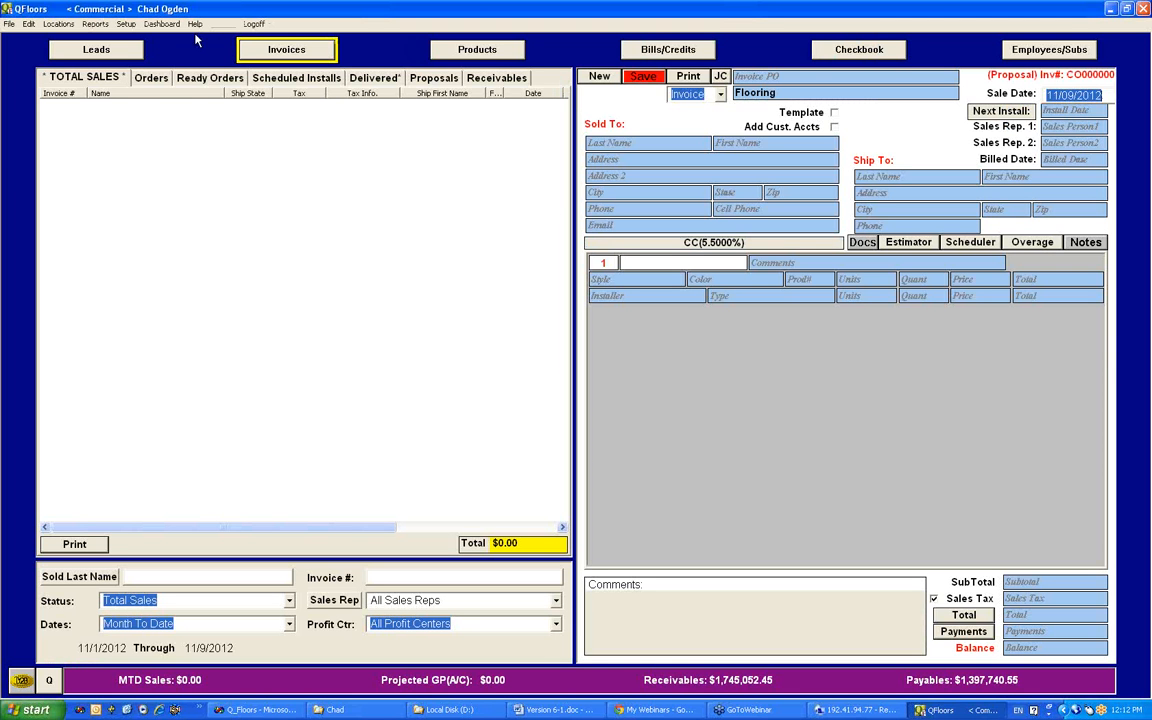
Step: Open the customer accounts, review the A Plus Flooring record including its discount fields, and close the record unchanged
{"action": "left_click", "coordinate": [126, 23]}
{"action": "left_click", "coordinate": [157, 206]}
{"action": "left_click", "coordinate": [382, 310]}
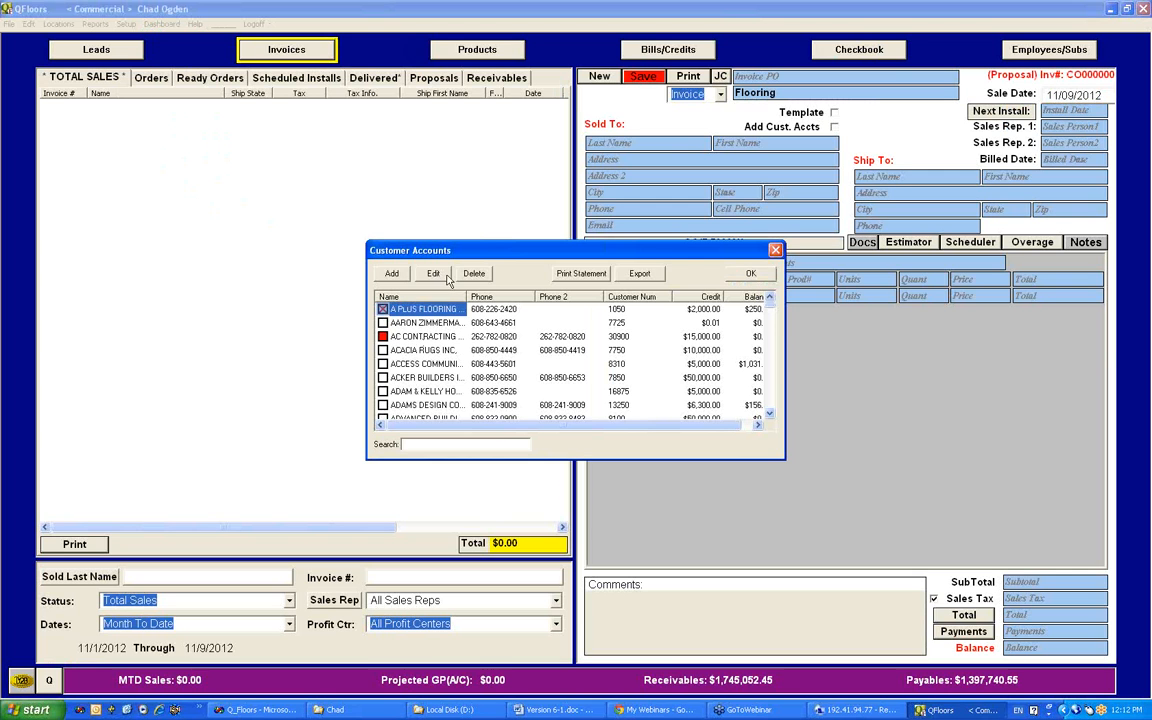
{"action": "left_click", "coordinate": [434, 274]}
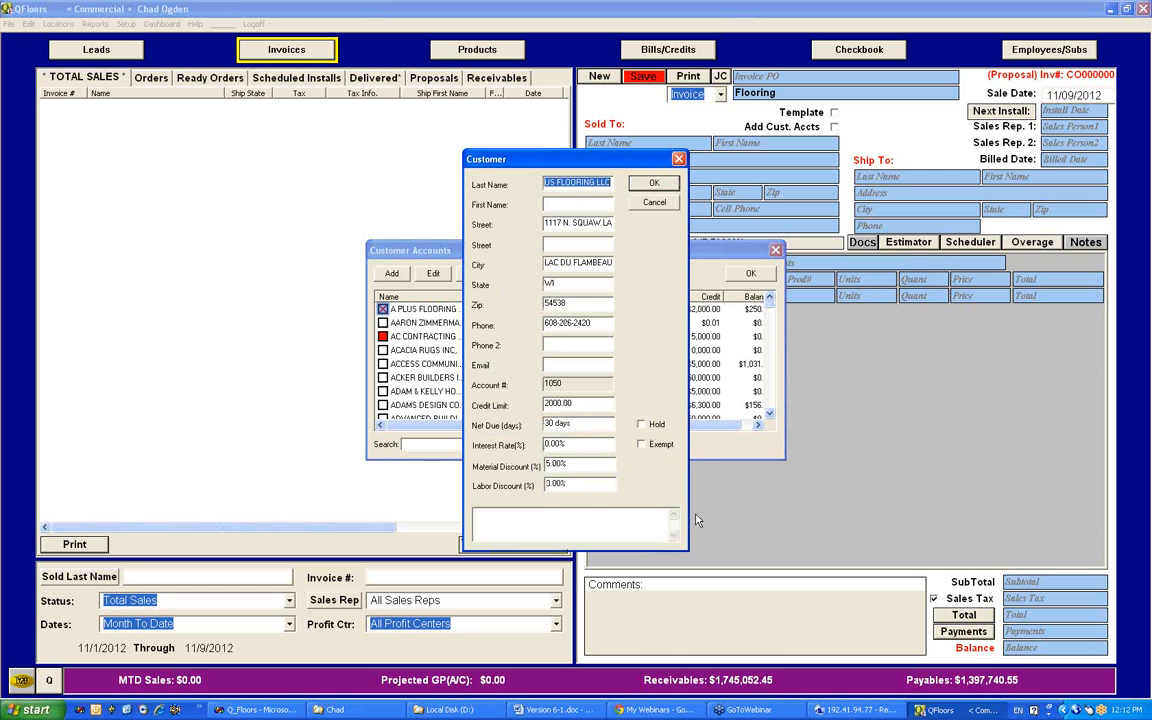
{"action": "left_click", "coordinate": [851, 498]}
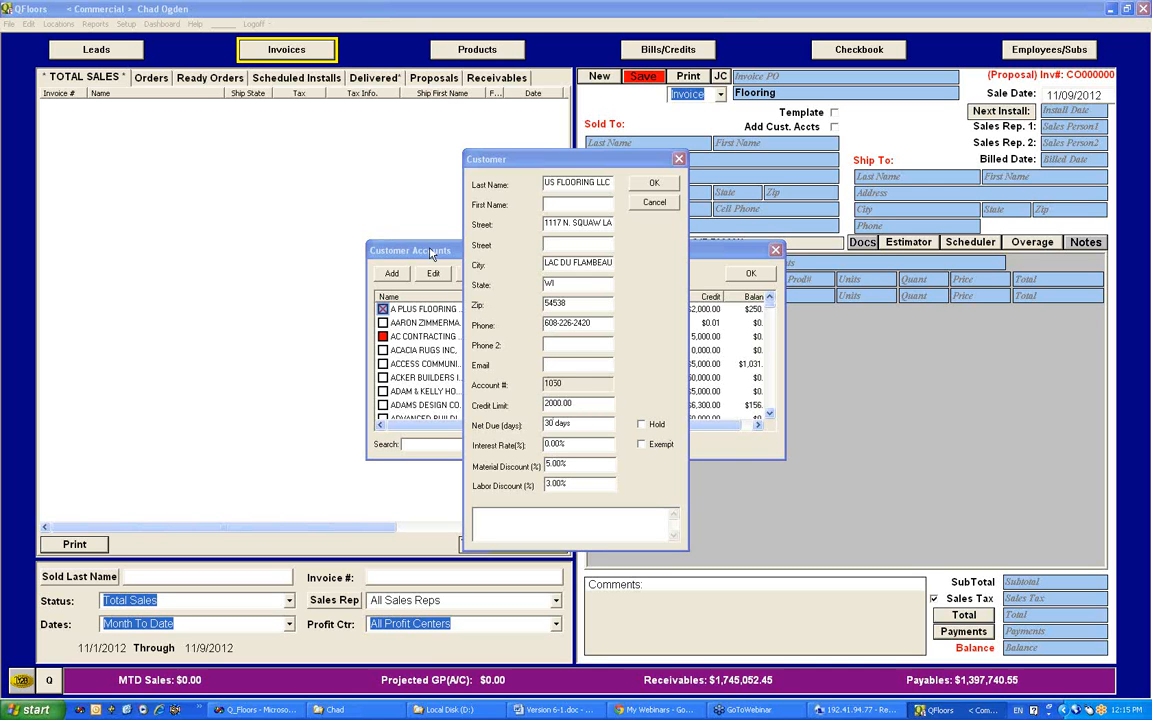
{"action": "left_click", "coordinate": [684, 156]}
{"action": "left_click", "coordinate": [679, 159]}
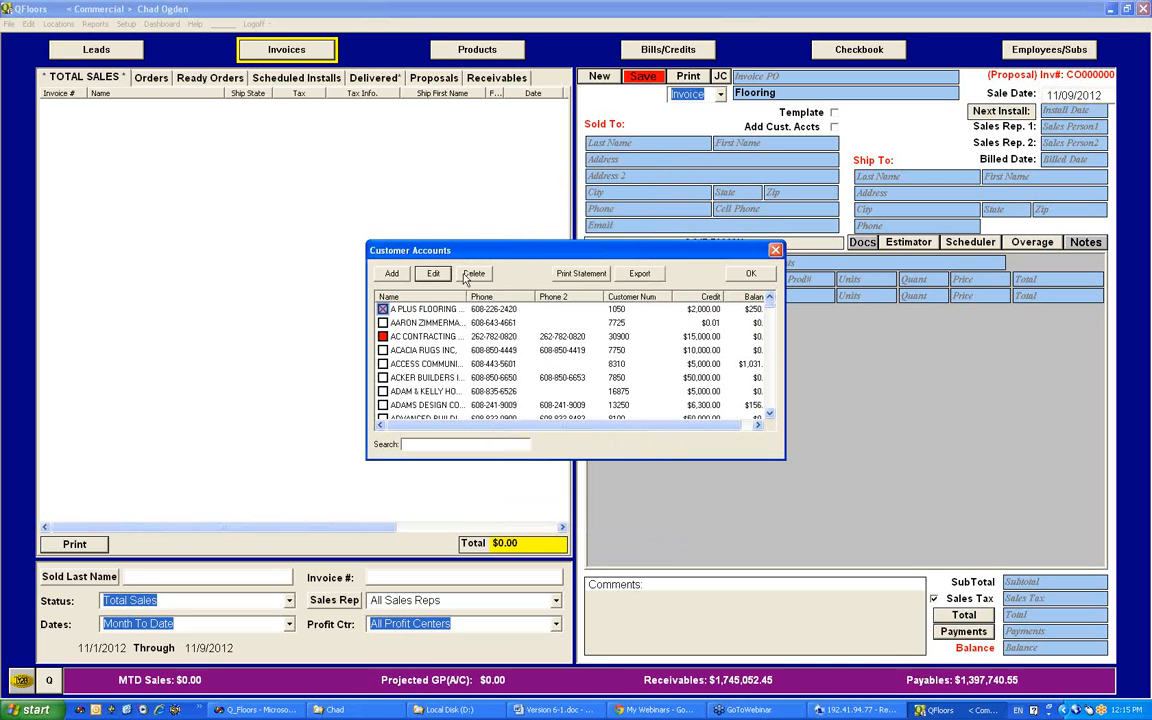
Step: View the AC Contracting customer record with its Hold setting, close it and deselect the account
{"action": "left_click", "coordinate": [384, 337]}
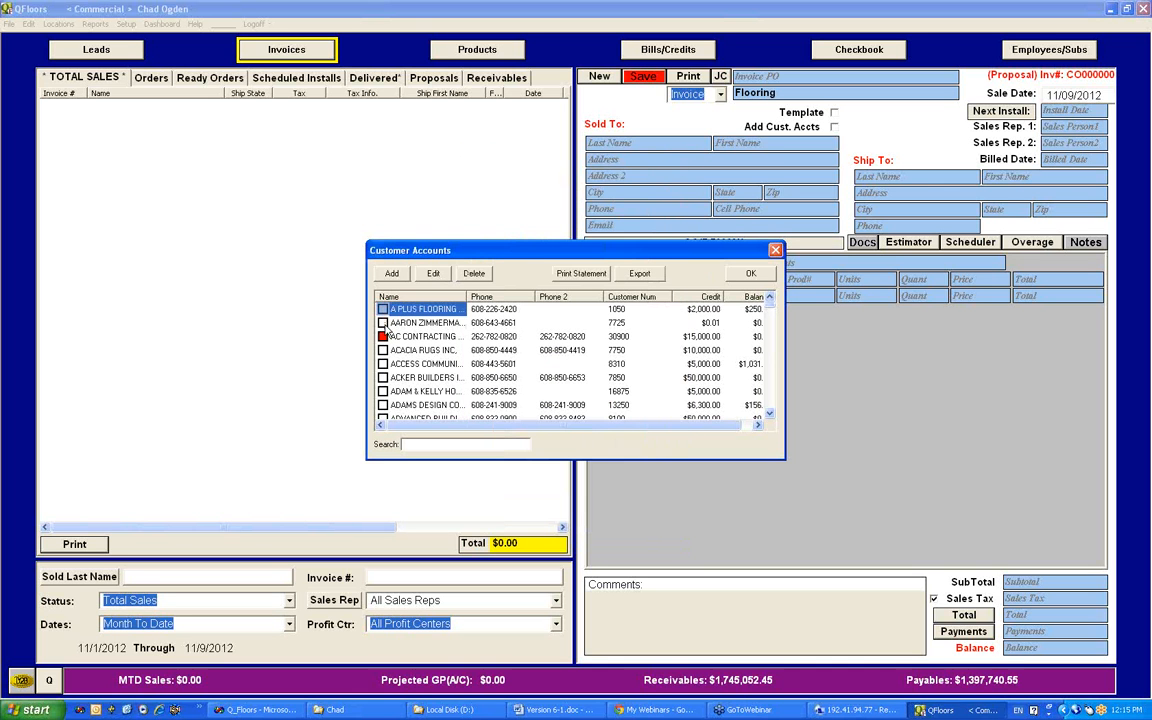
{"action": "left_click", "coordinate": [433, 273]}
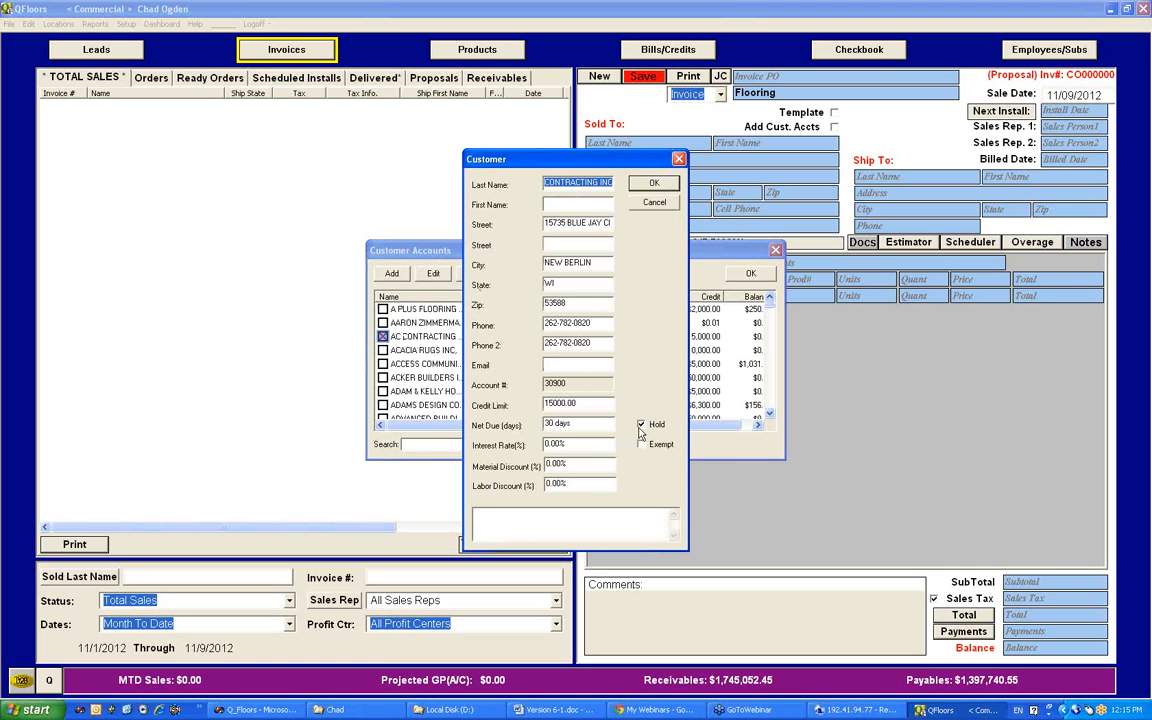
{"action": "left_click", "coordinate": [679, 159]}
{"action": "left_click", "coordinate": [408, 340]}
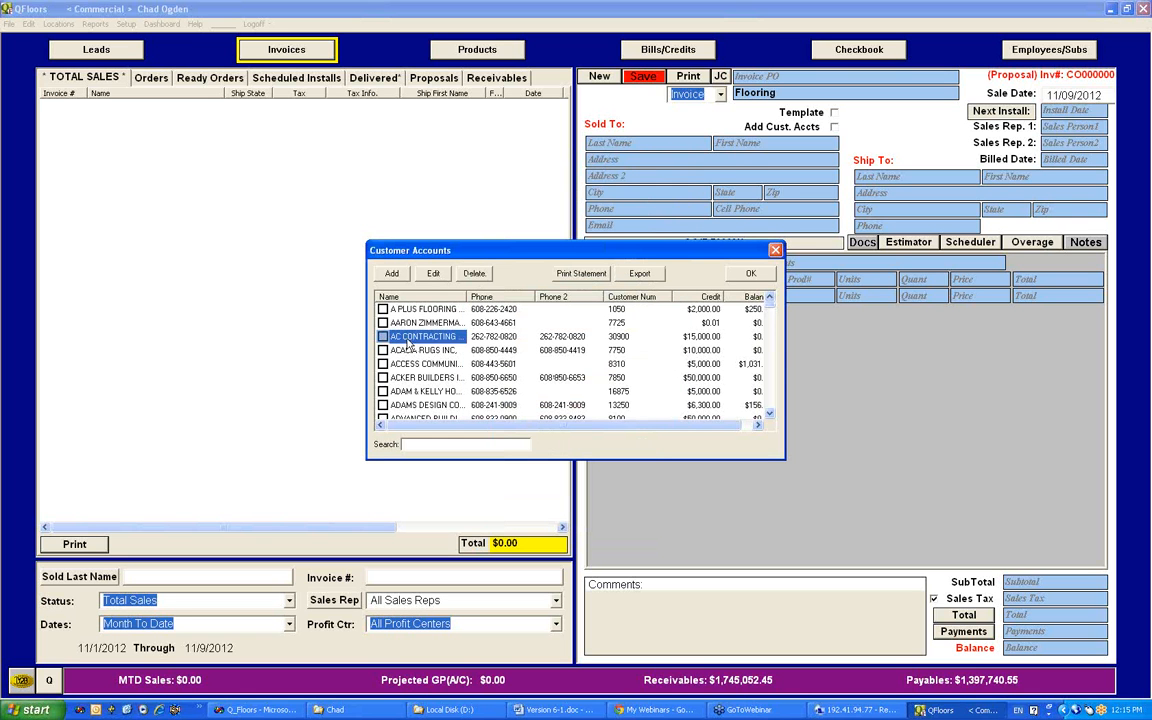
Step: Find the yellow-marked Consolidated account, review its credit limit, discount fields and comment box, and close the customer accounts
{"action": "scroll", "coordinate": [765, 395], "scroll_direction": "down", "scroll_amount": 5}
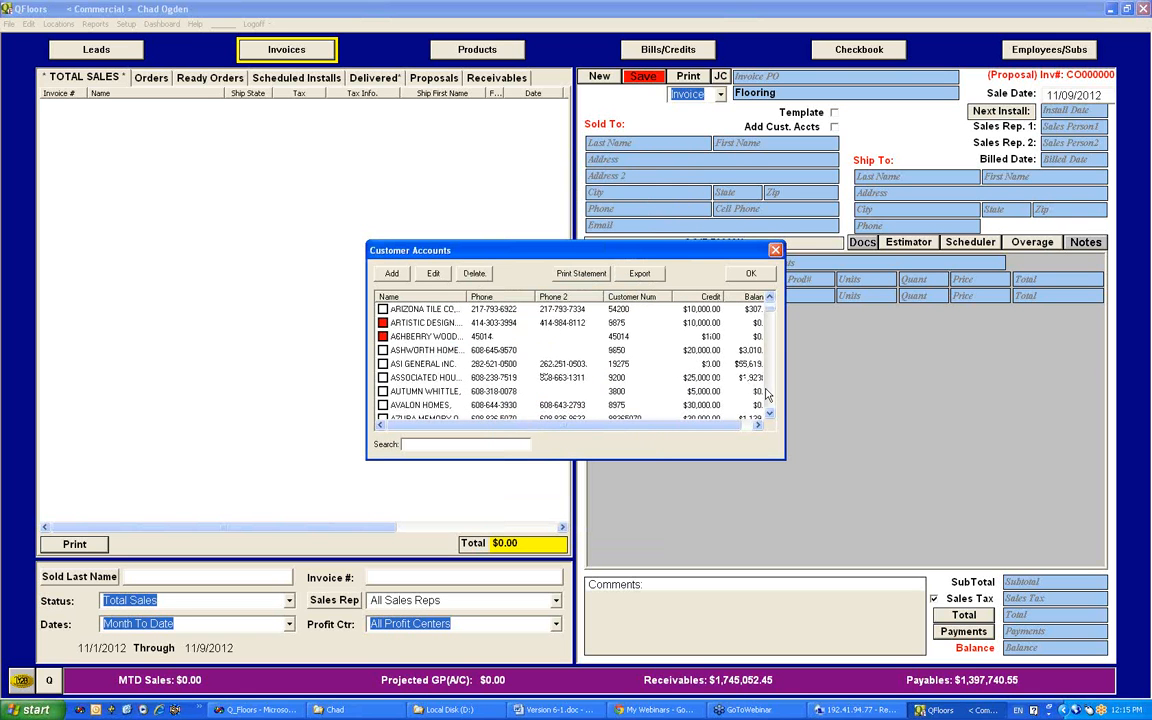
{"action": "scroll", "coordinate": [765, 395], "scroll_direction": "down", "scroll_amount": 15}
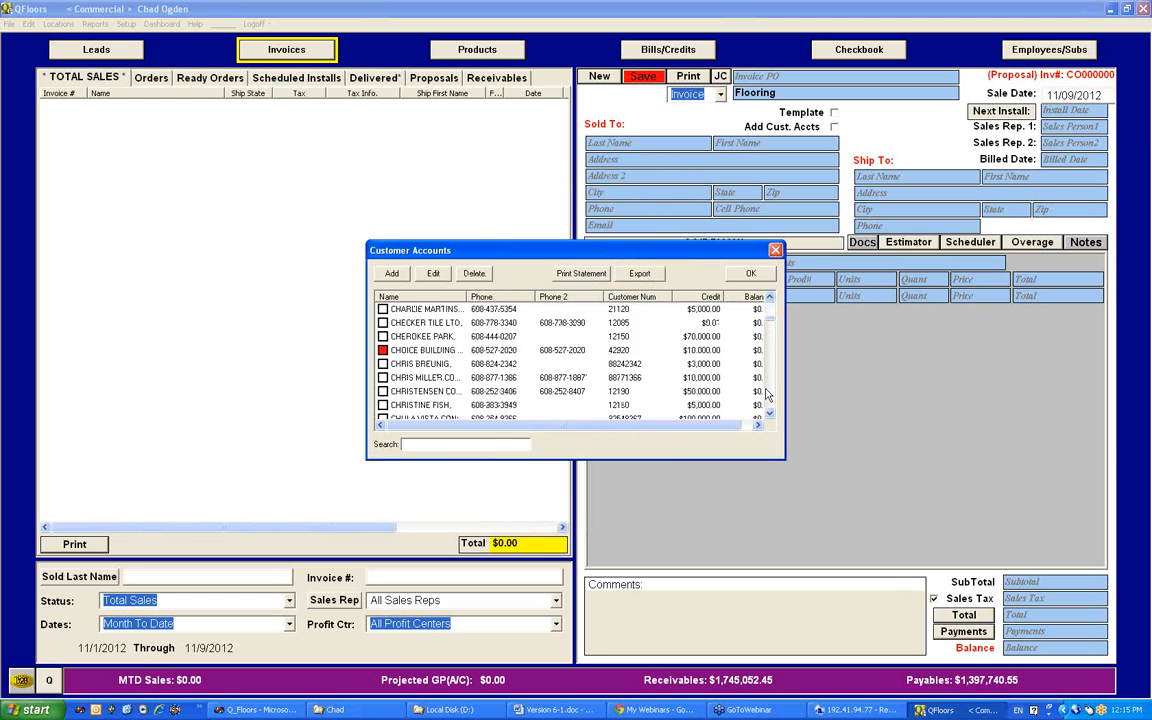
{"action": "scroll", "coordinate": [765, 395], "scroll_direction": "down", "scroll_amount": 8}
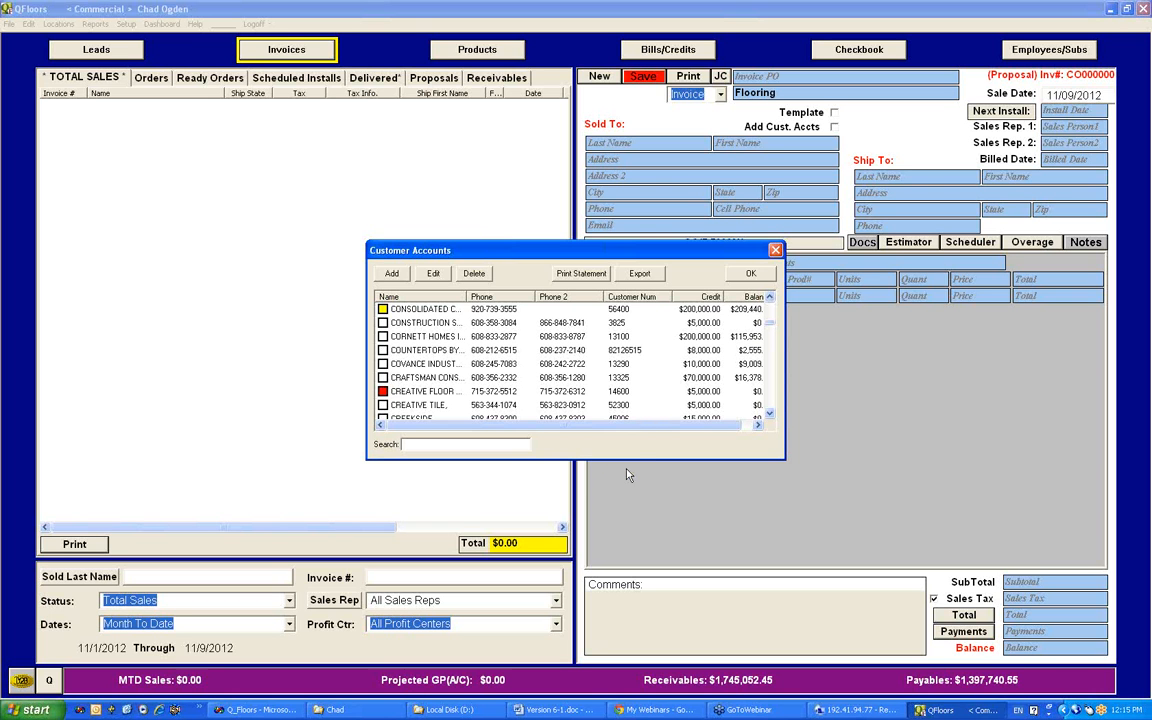
{"action": "left_click_drag", "start_coordinate": [651, 425], "coordinate": [609, 427]}
{"action": "left_click", "coordinate": [386, 311]}
{"action": "left_click", "coordinate": [434, 274]}
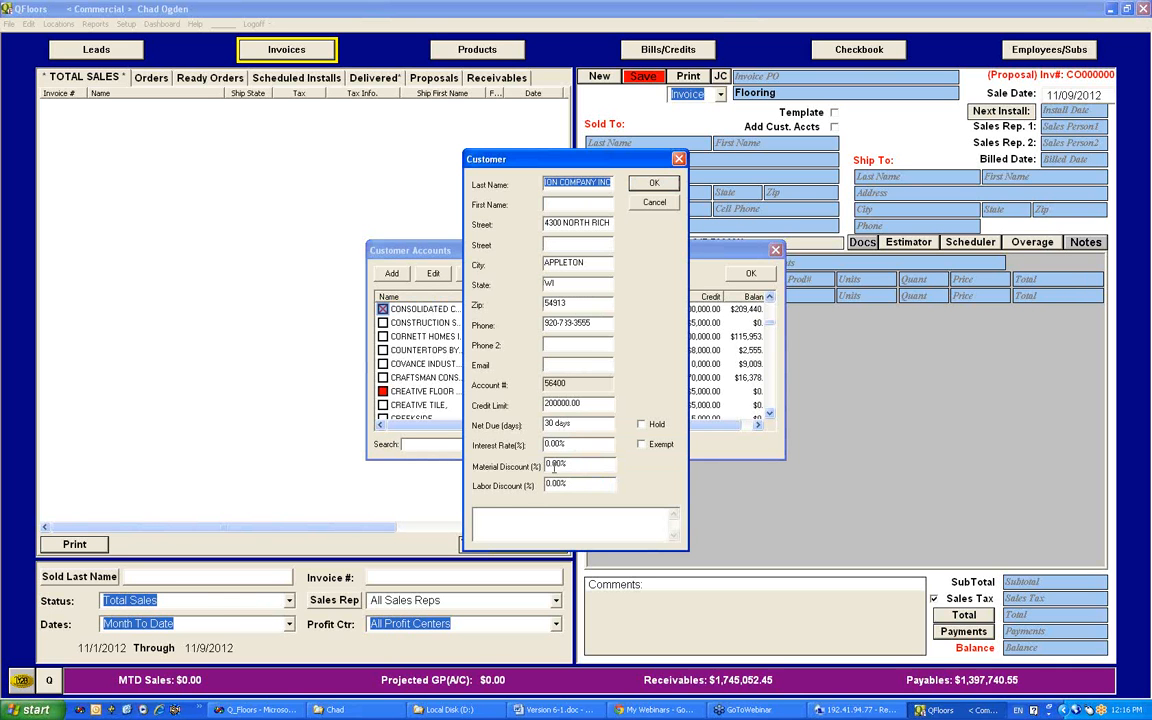
{"action": "left_click", "coordinate": [568, 514]}
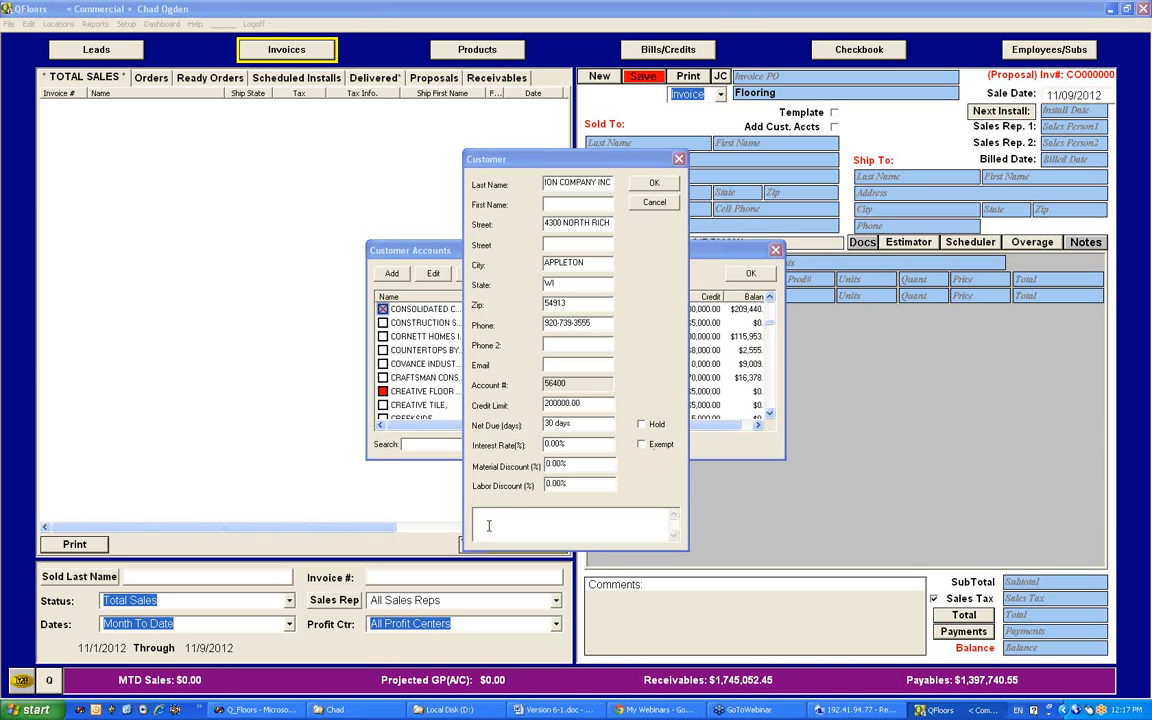
{"action": "left_click", "coordinate": [544, 514]}
{"action": "left_click", "coordinate": [654, 182]}
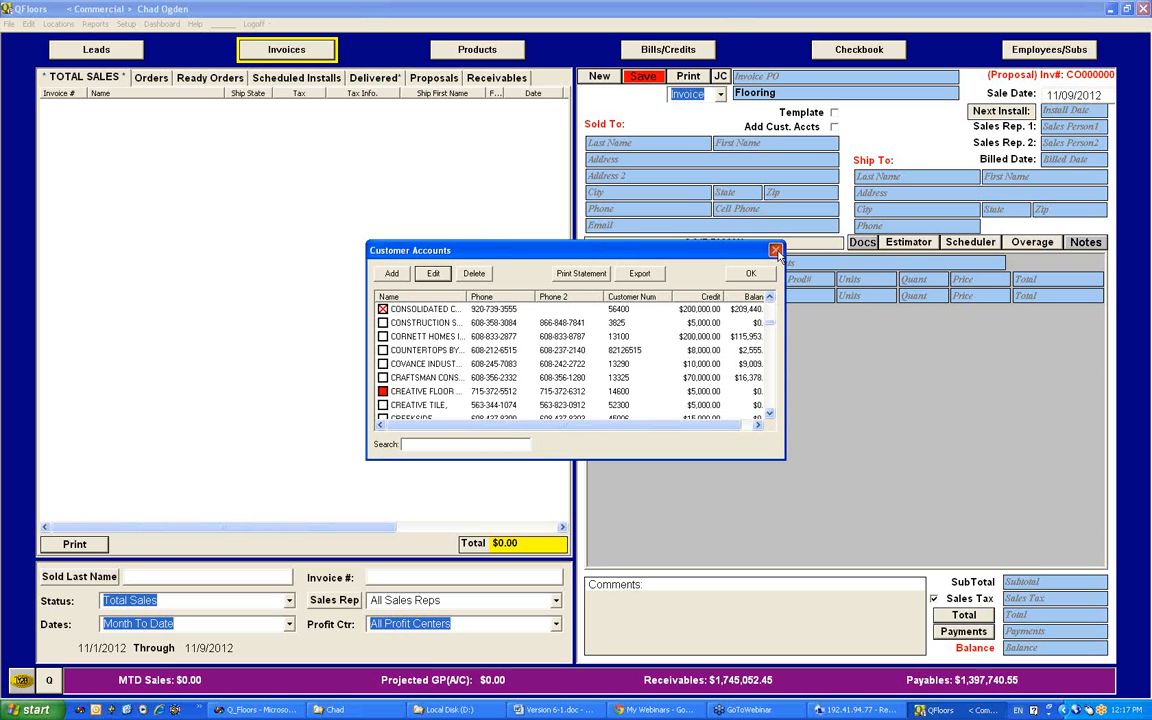
{"action": "left_click", "coordinate": [455, 443]}
{"action": "left_click", "coordinate": [775, 251]}
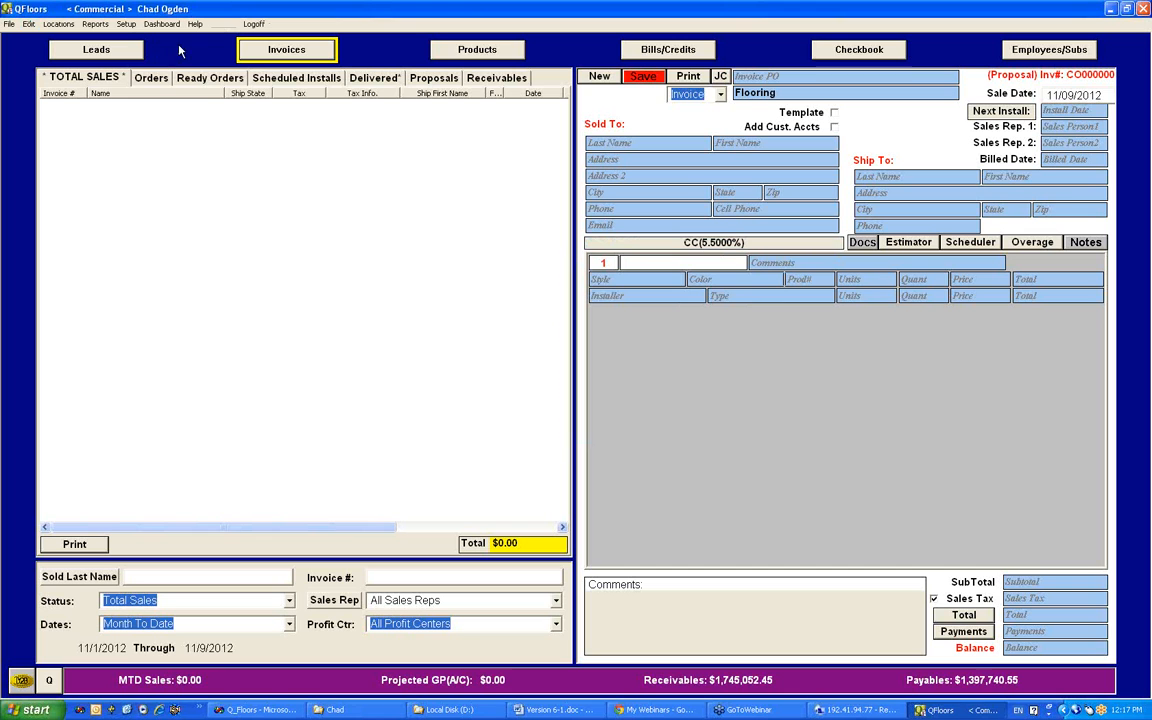
{"action": "left_click", "coordinate": [127, 25]}
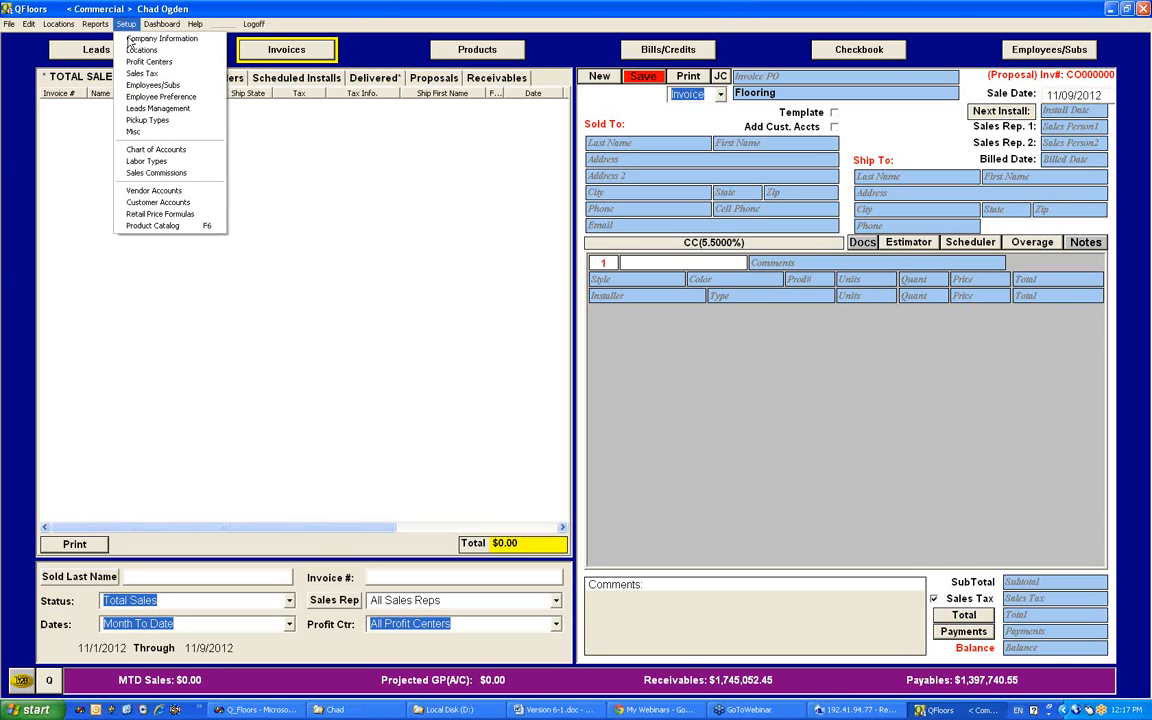
{"action": "left_click", "coordinate": [341, 287]}
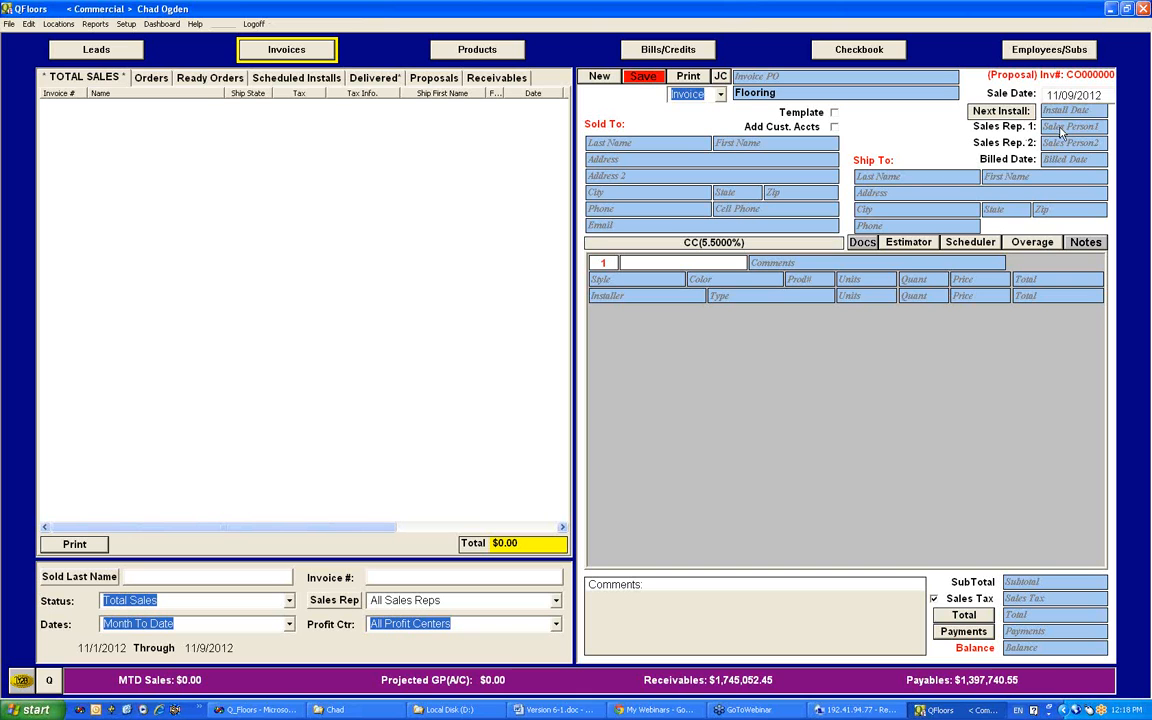
{"action": "left_click", "coordinate": [660, 592]}
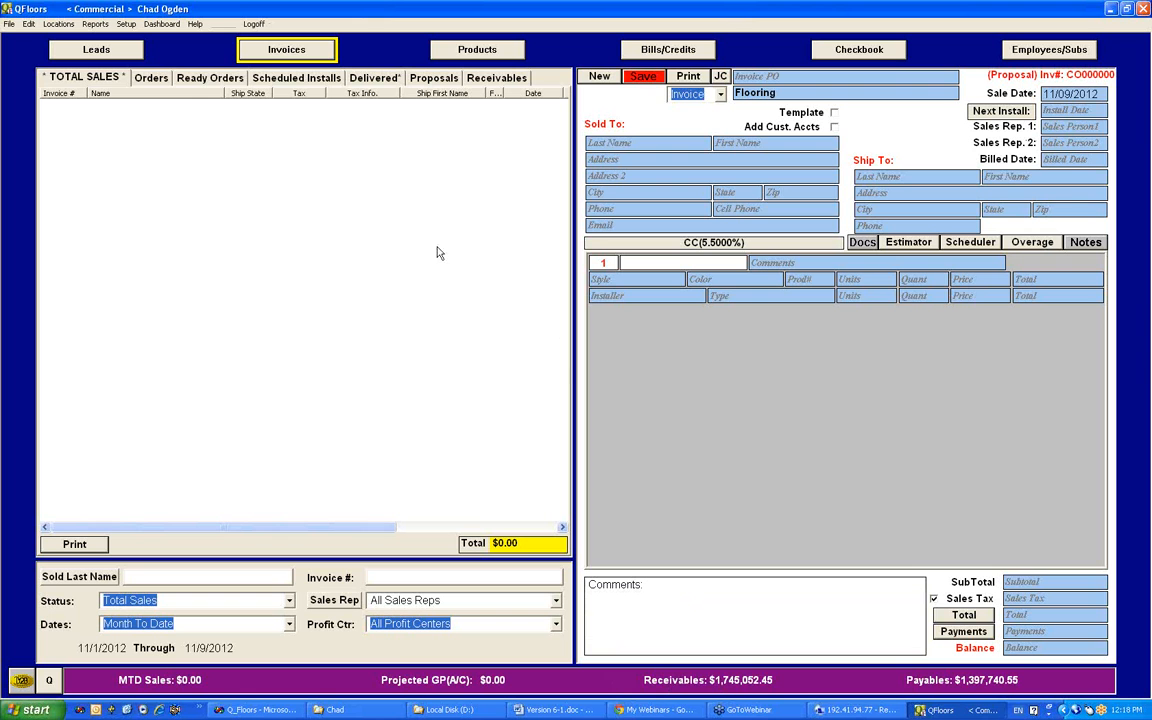
Step: Reopen the A Plus Flooring customer record, enter Factor in its comment box, and close the record and customer accounts without saving
{"action": "left_click", "coordinate": [125, 23]}
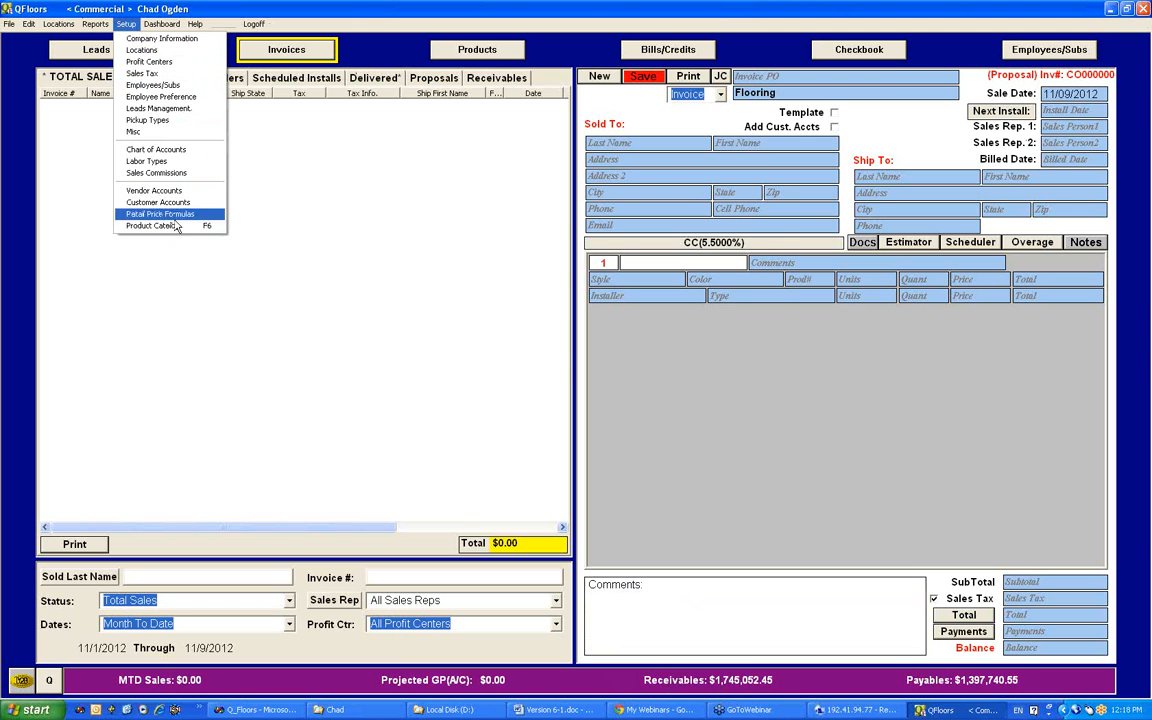
{"action": "left_click", "coordinate": [160, 202]}
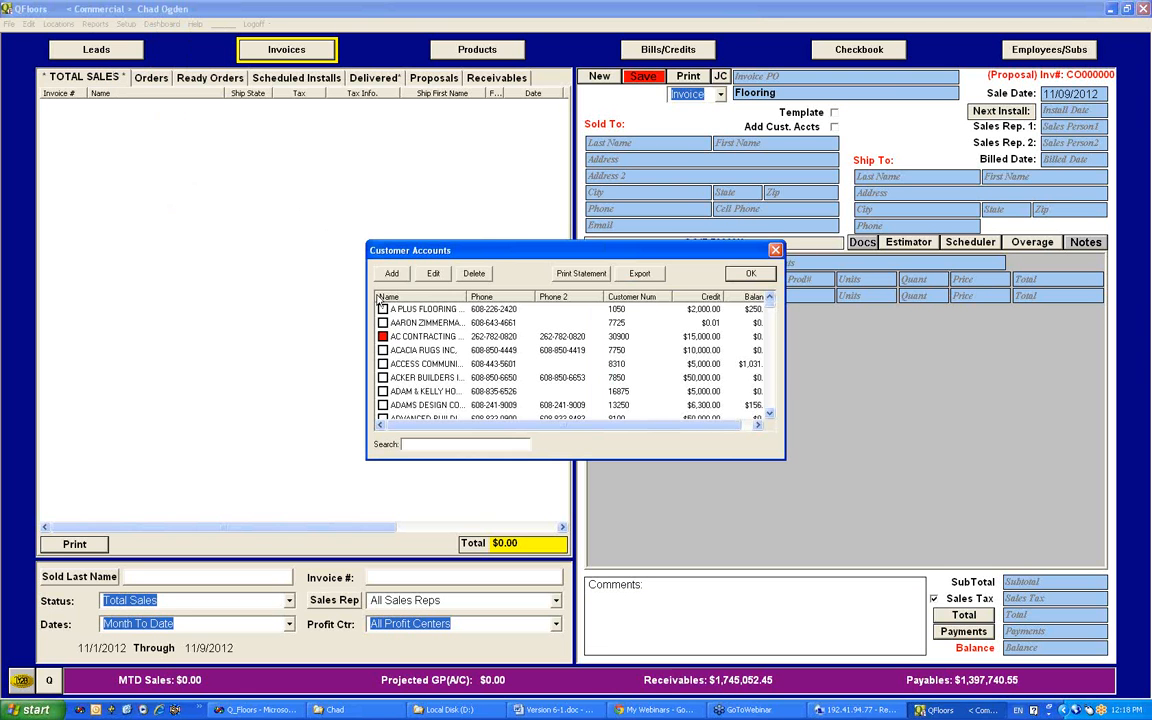
{"action": "left_click", "coordinate": [382, 310]}
{"action": "left_click", "coordinate": [434, 274]}
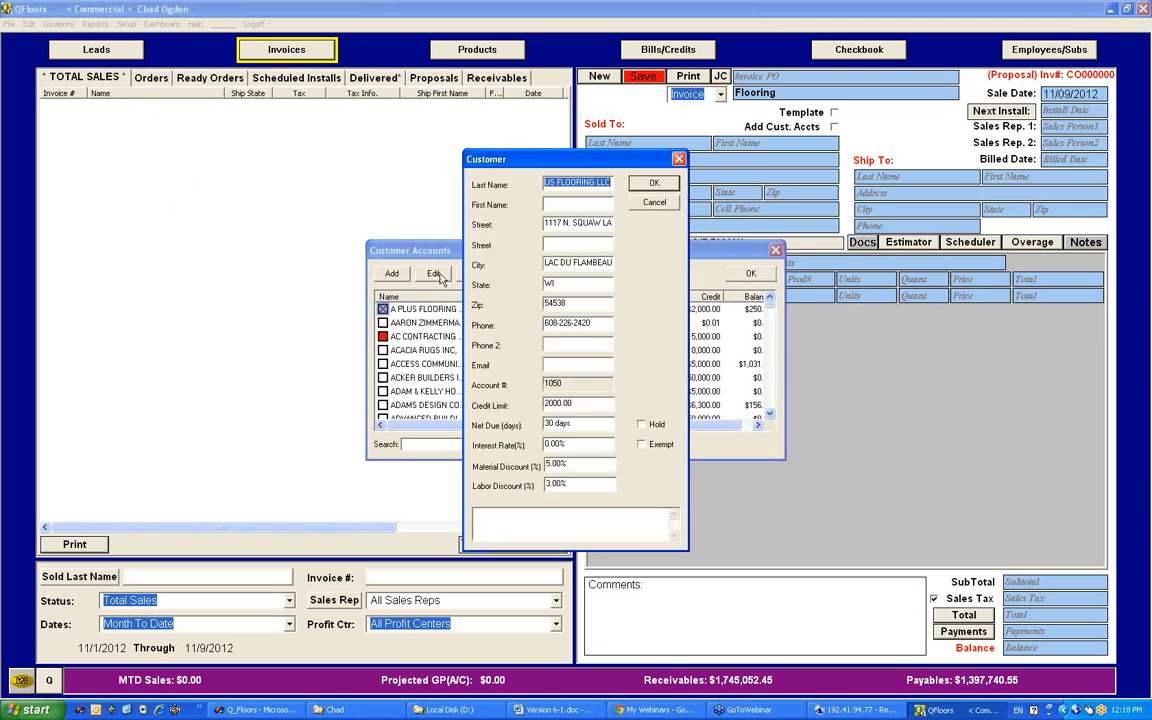
{"action": "left_click", "coordinate": [484, 512]}
{"action": "type", "text": "Factor"}
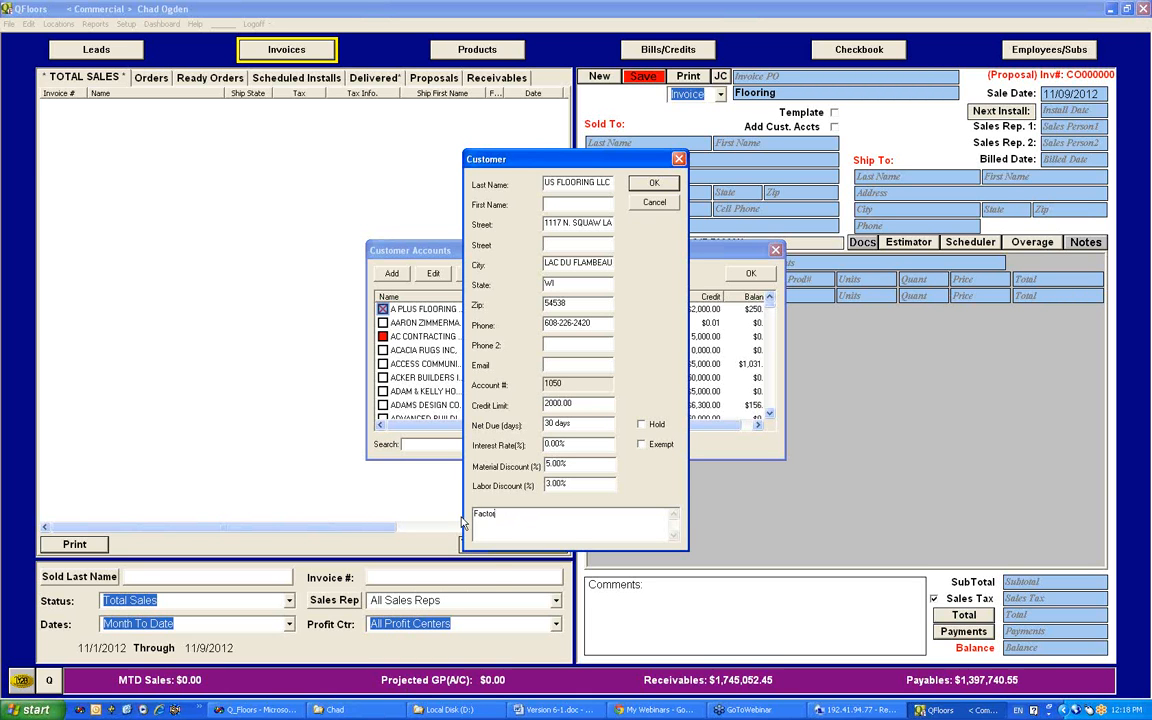
{"action": "type", "text": "r"}
{"action": "left_click_drag", "start_coordinate": [493, 514], "coordinate": [476, 518]}
{"action": "left_click", "coordinate": [679, 160]}
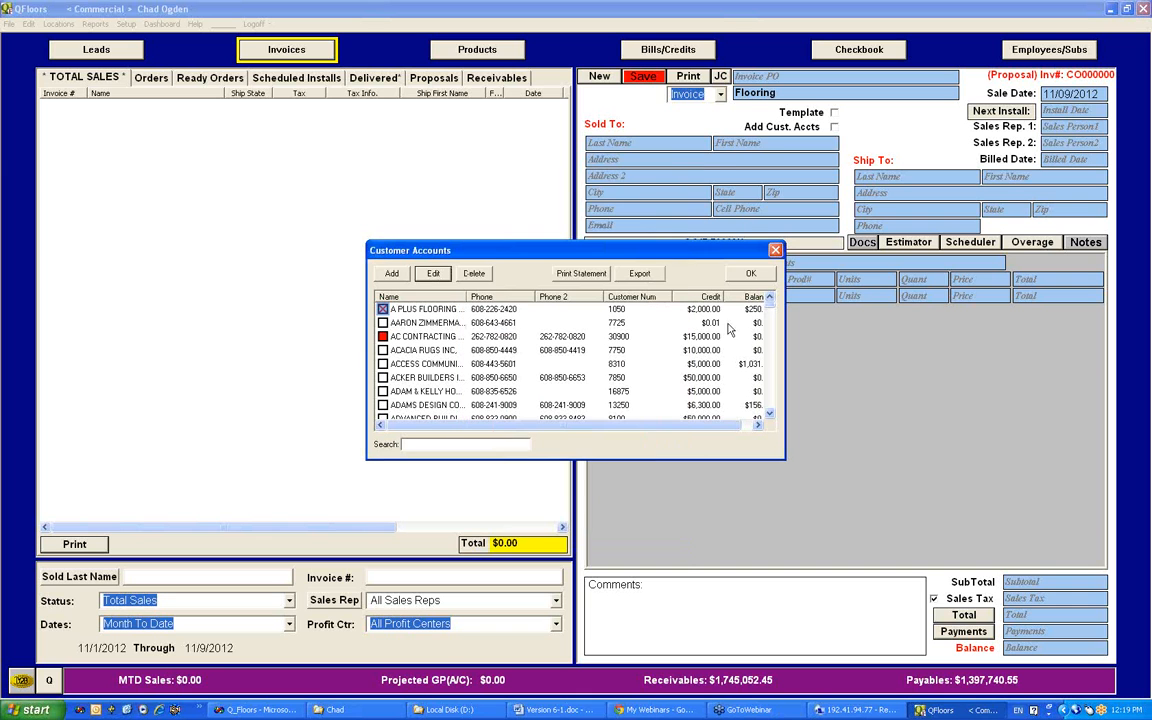
{"action": "left_click", "coordinate": [776, 250]}
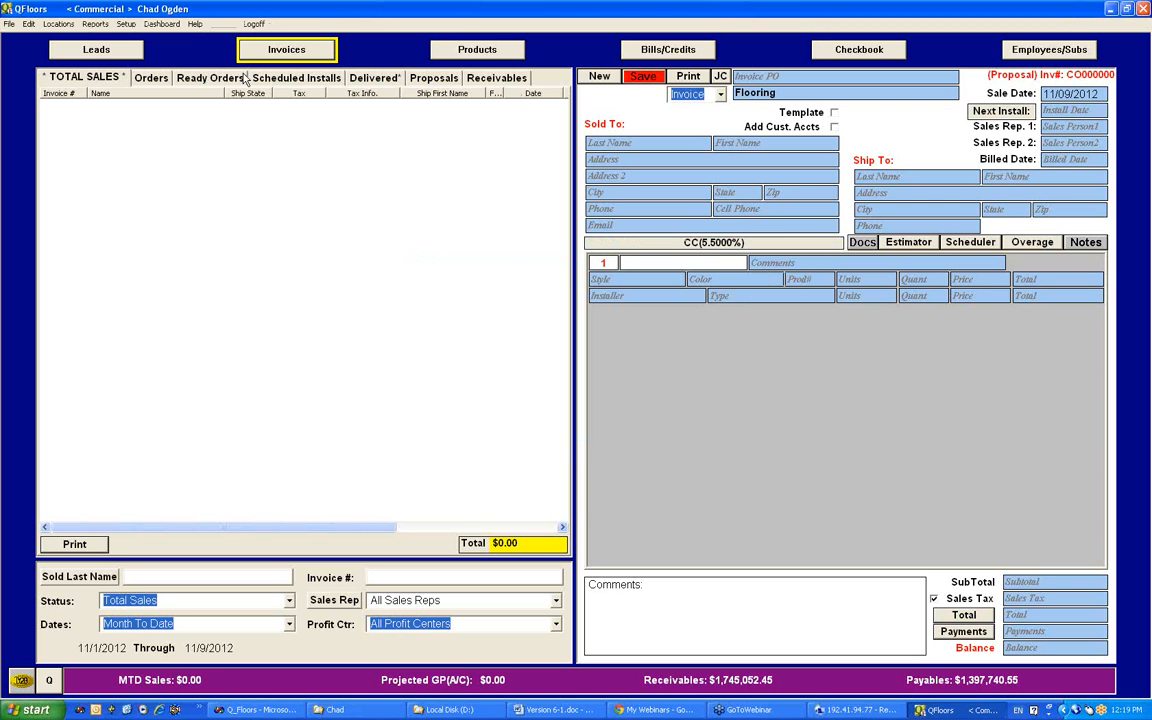
Step: Open the product catalog, view the style details of Corner Shelf Flat Back BF765 from AC Products, and close them unchanged
{"action": "left_click", "coordinate": [126, 23]}
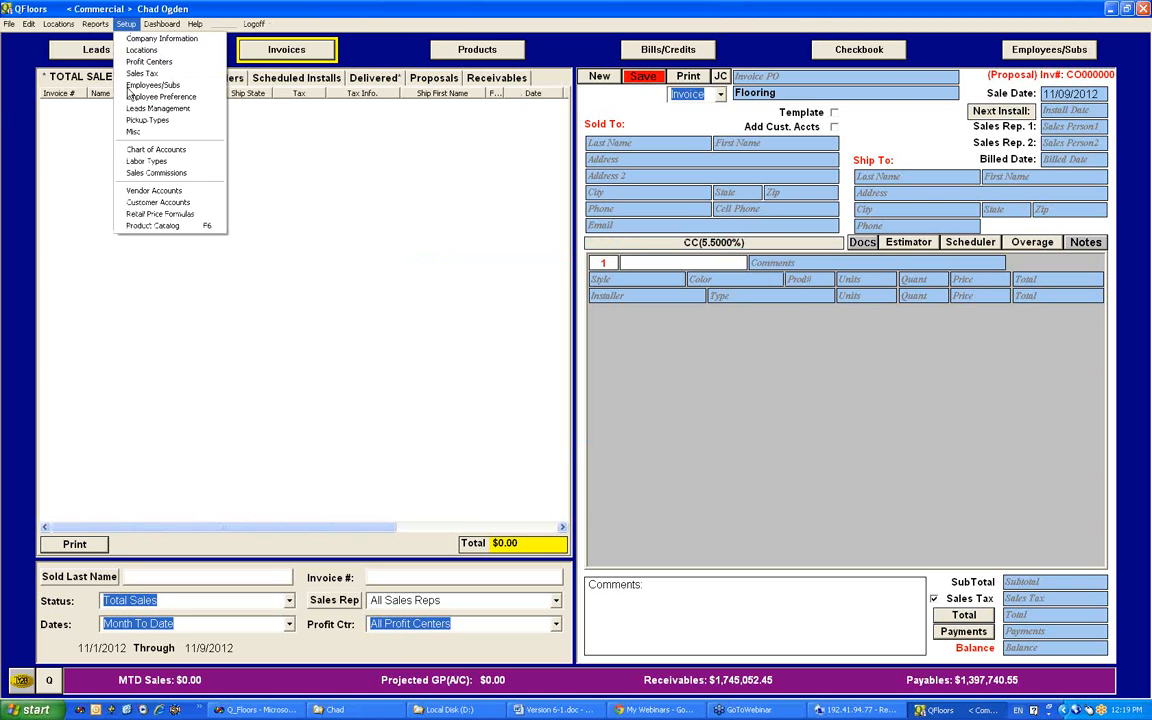
{"action": "left_click", "coordinate": [130, 228]}
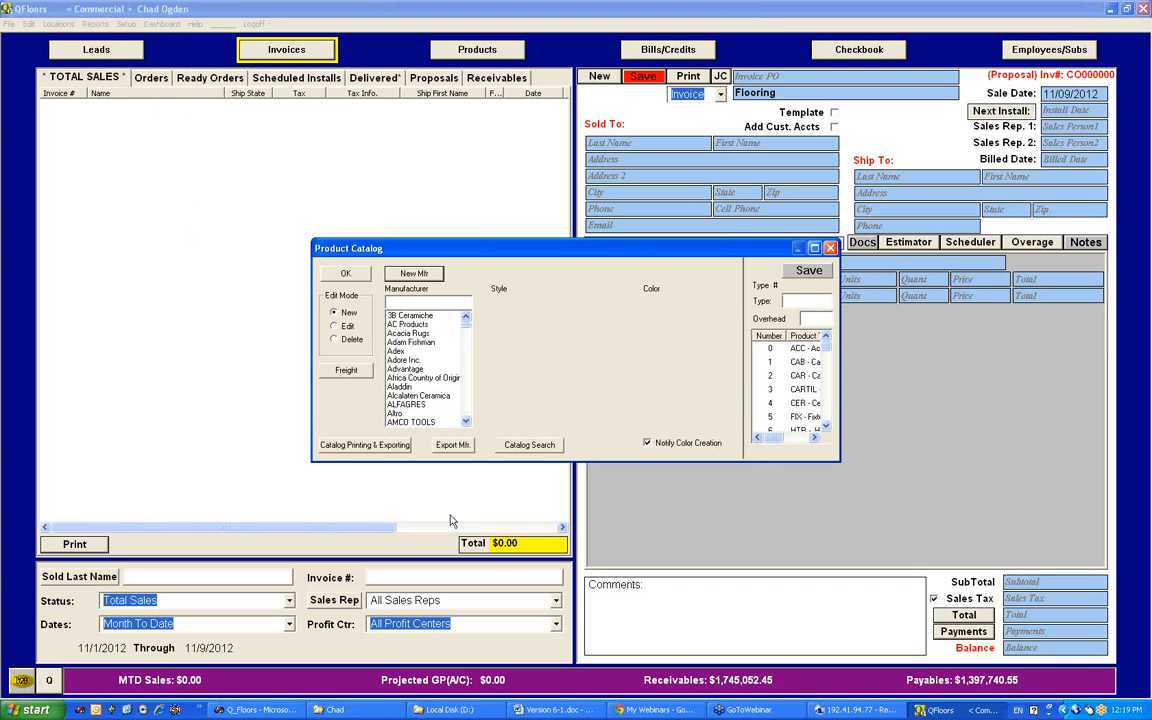
{"action": "left_click", "coordinate": [410, 324]}
{"action": "left_click", "coordinate": [546, 326]}
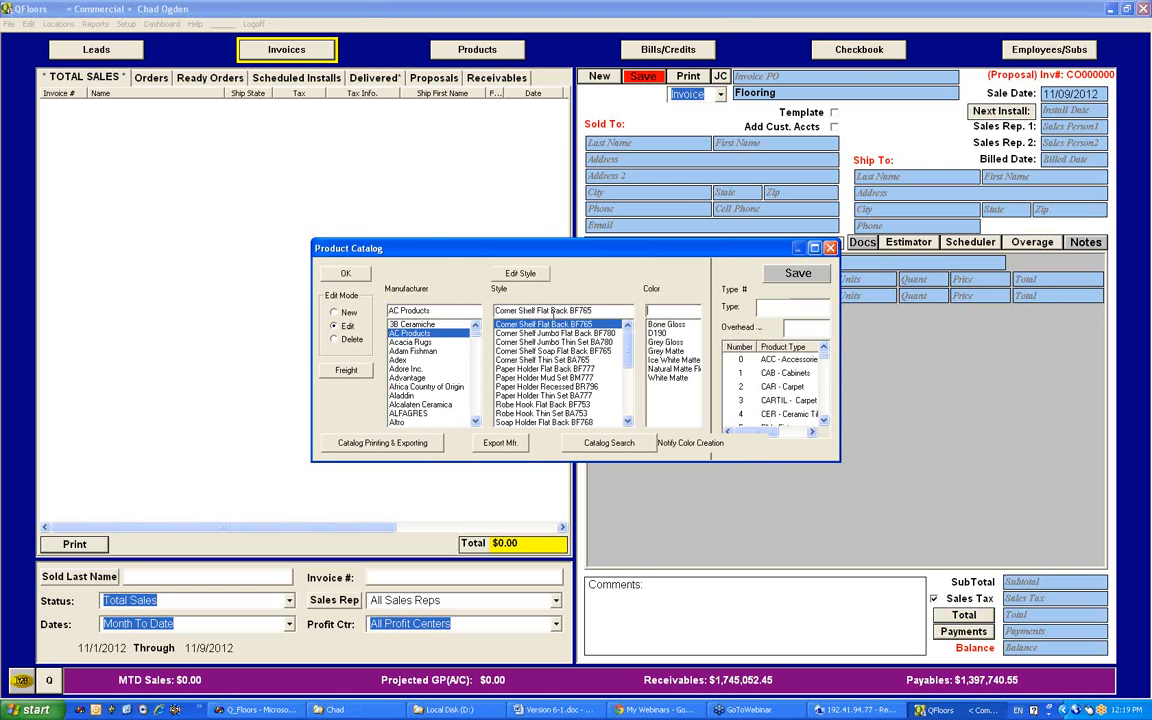
{"action": "double_click", "coordinate": [502, 306]}
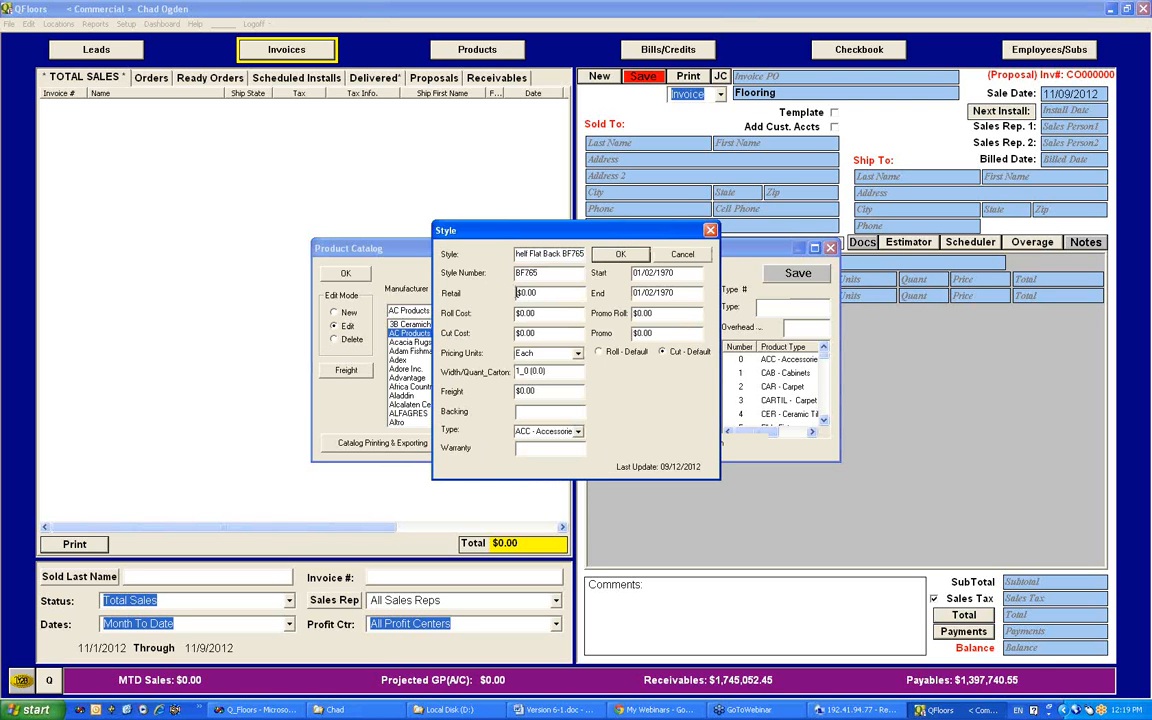
{"action": "left_click_drag", "start_coordinate": [517, 293], "coordinate": [577, 294]}
{"action": "left_click", "coordinate": [710, 232]}
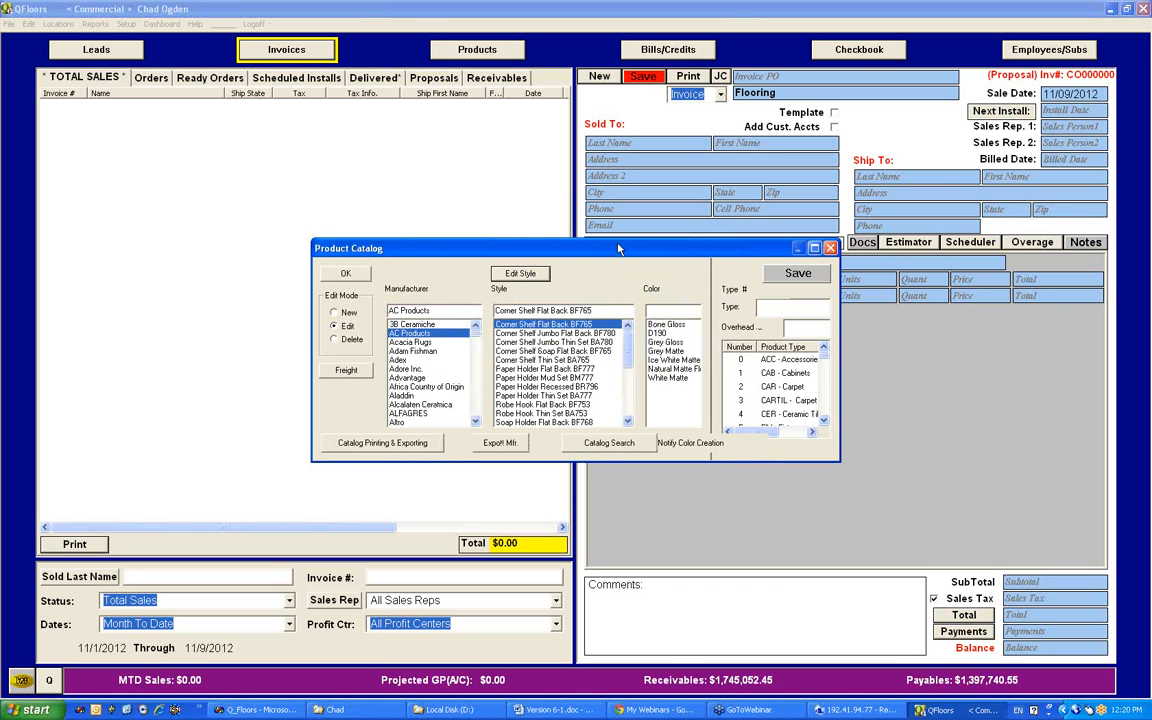
Step: View the manufacturer details of 3B Ceramiche, and close them and the product catalog without changes
{"action": "left_click", "coordinate": [425, 324]}
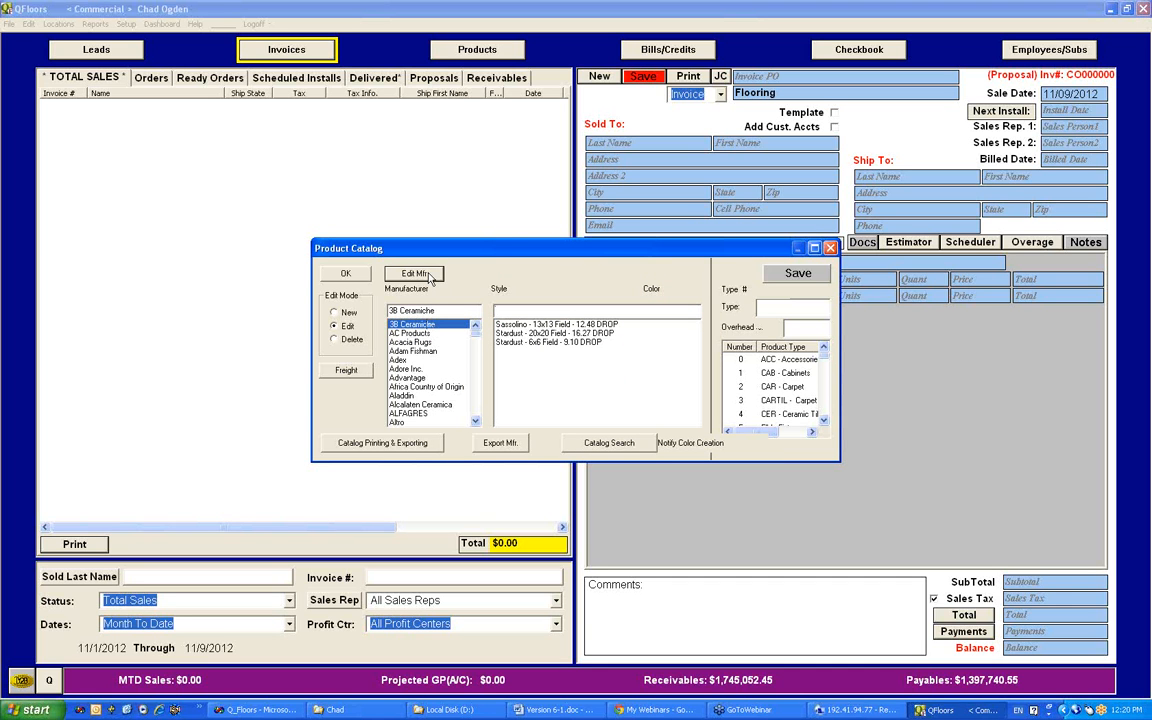
{"action": "left_click", "coordinate": [418, 274]}
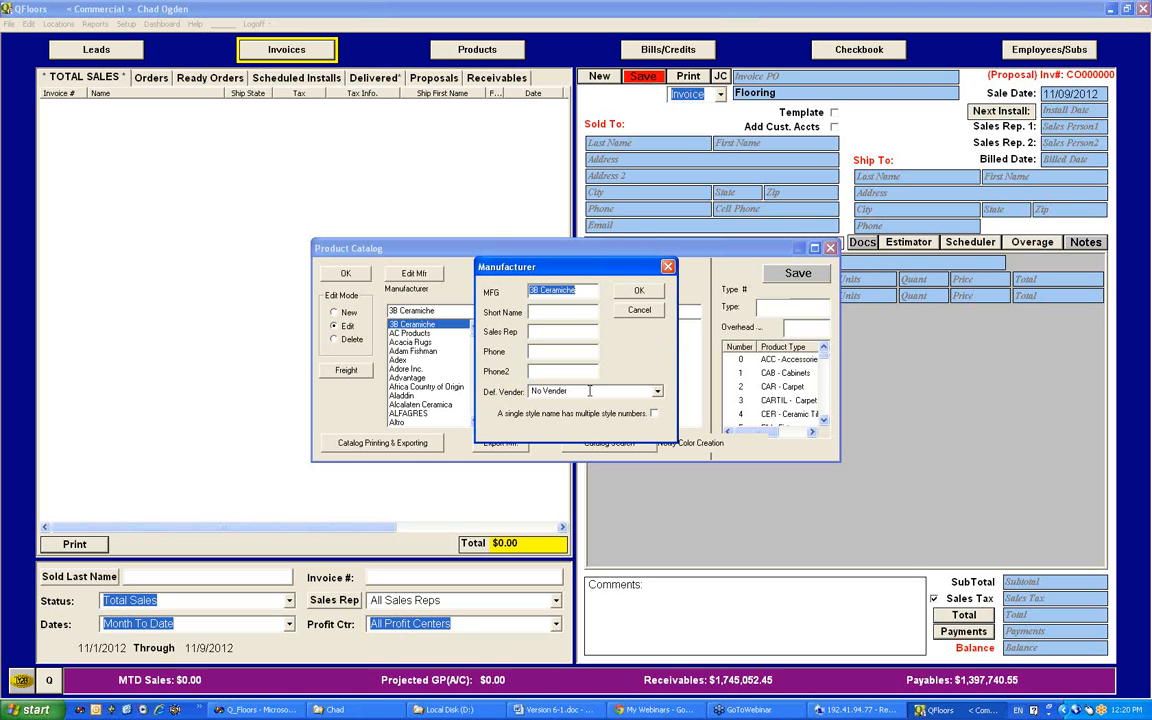
{"action": "left_click", "coordinate": [668, 267]}
{"action": "left_click", "coordinate": [830, 247]}
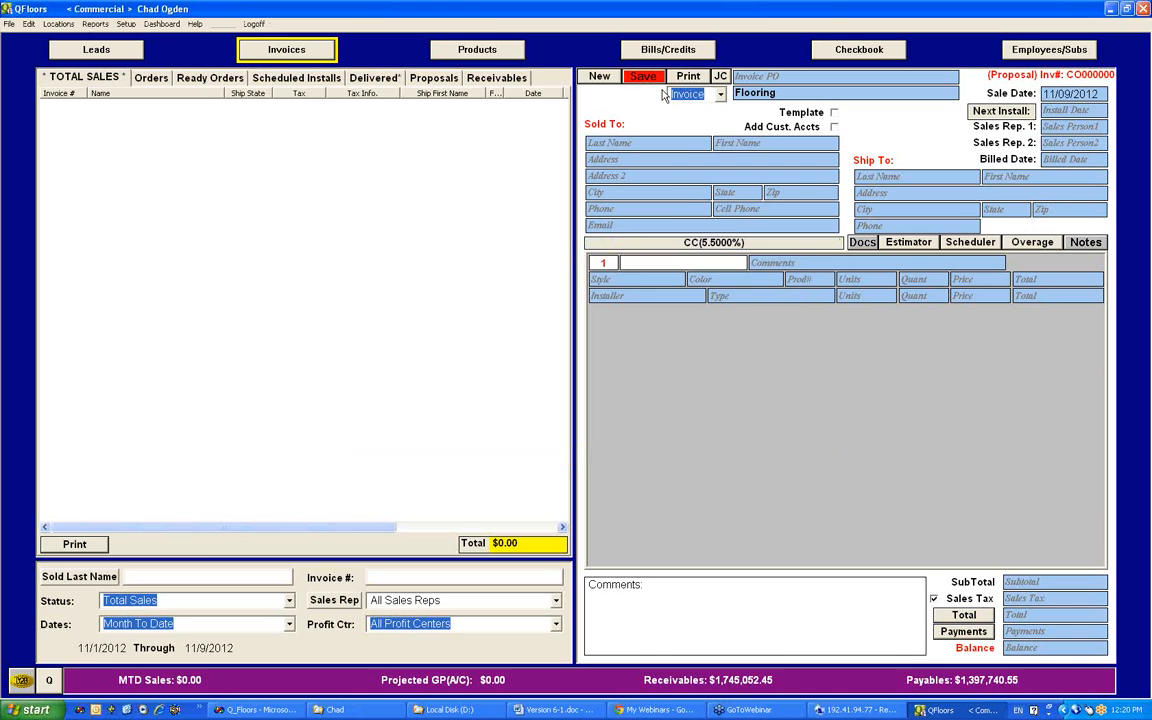
Step: Switch to Products and load the Stock list, answering the long-list waiting prompt
{"action": "left_click", "coordinate": [478, 49]}
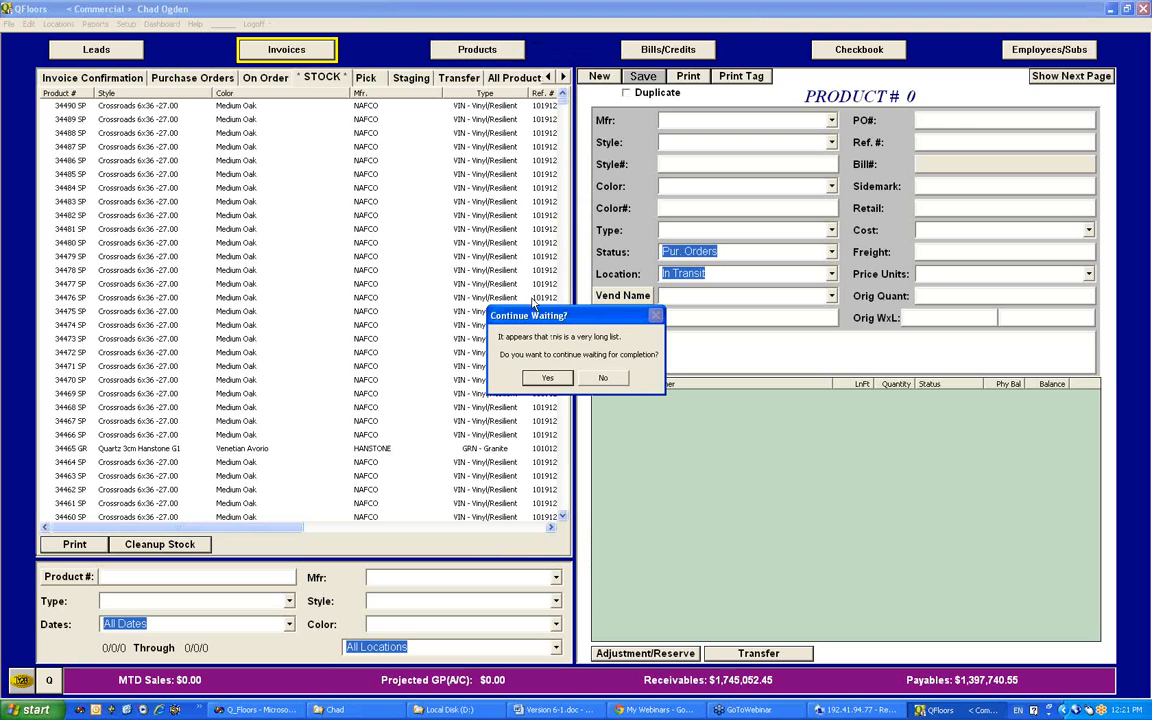
{"action": "left_click", "coordinate": [545, 342]}
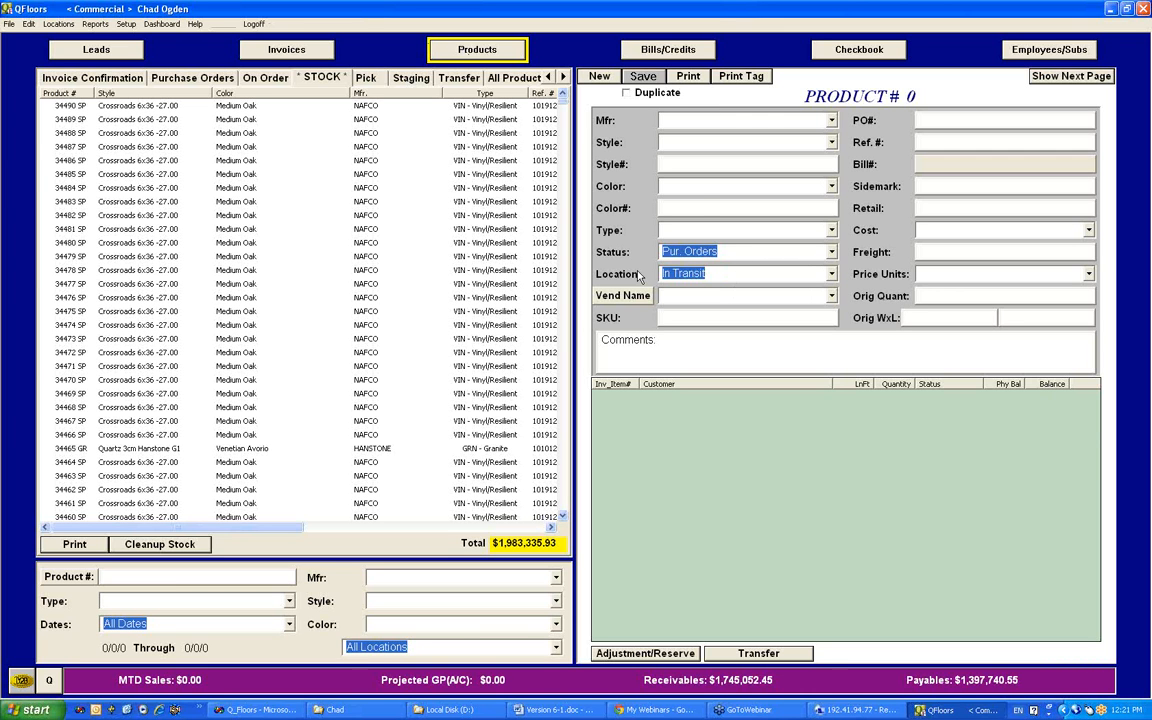
Step: Open the product catalog and its Catalog Search
{"action": "left_click", "coordinate": [133, 24]}
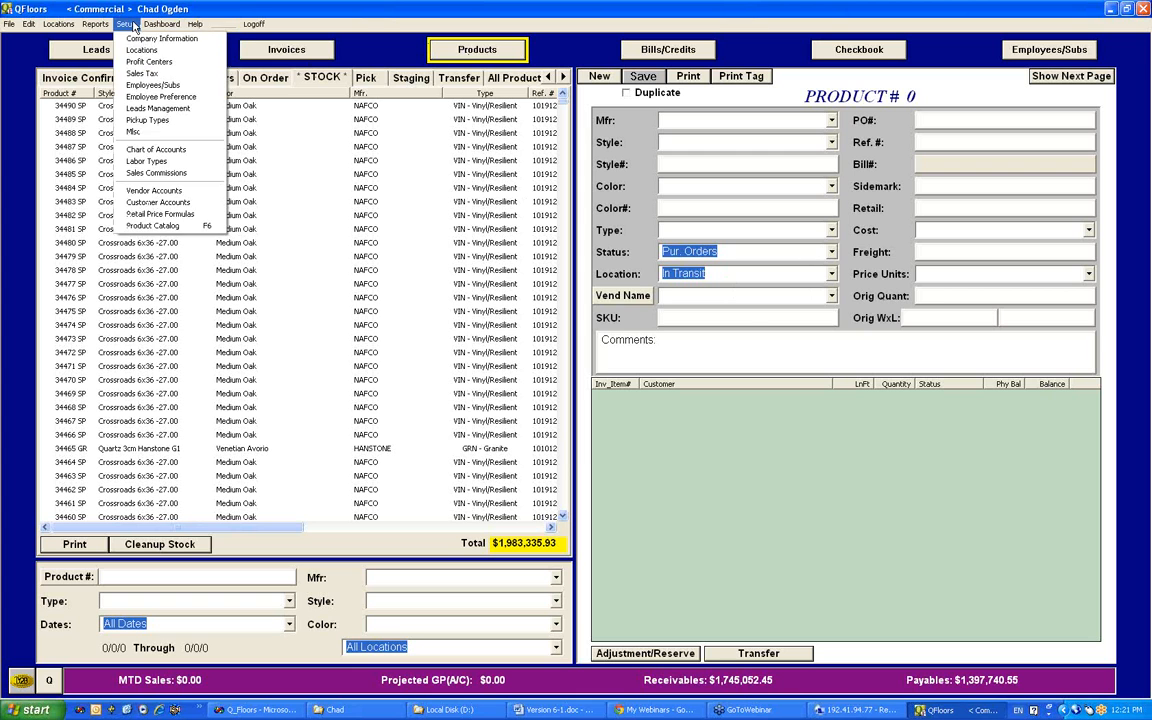
{"action": "left_click", "coordinate": [170, 225]}
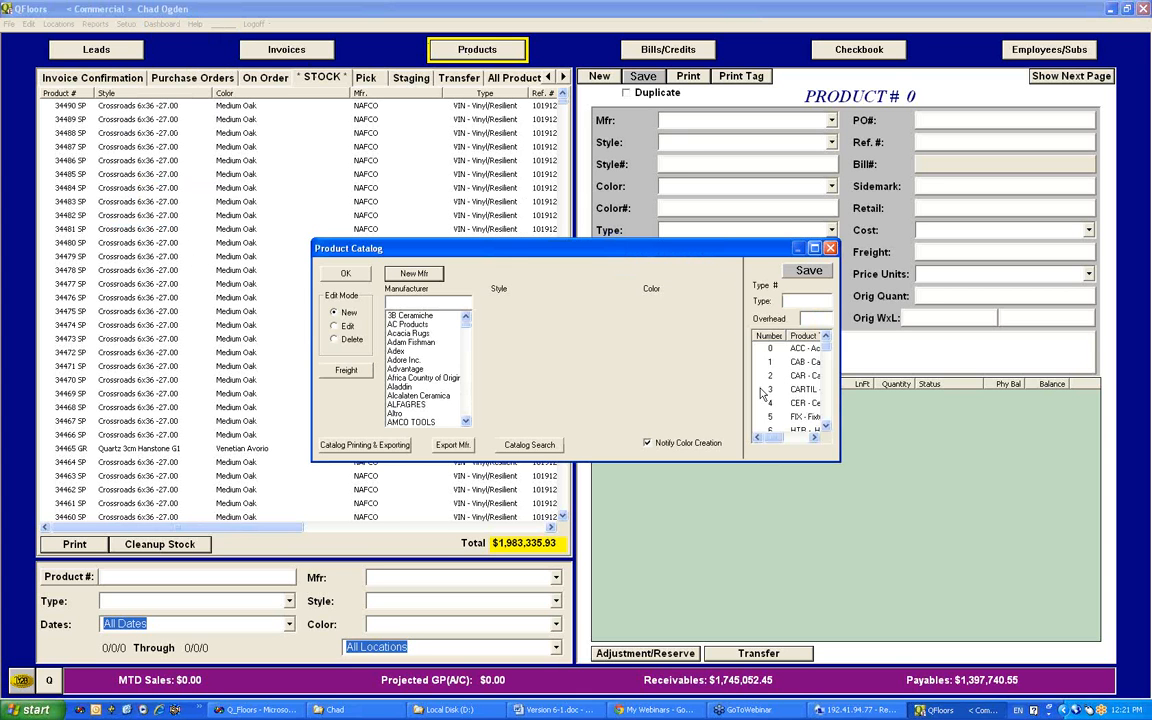
{"action": "left_click", "coordinate": [530, 445]}
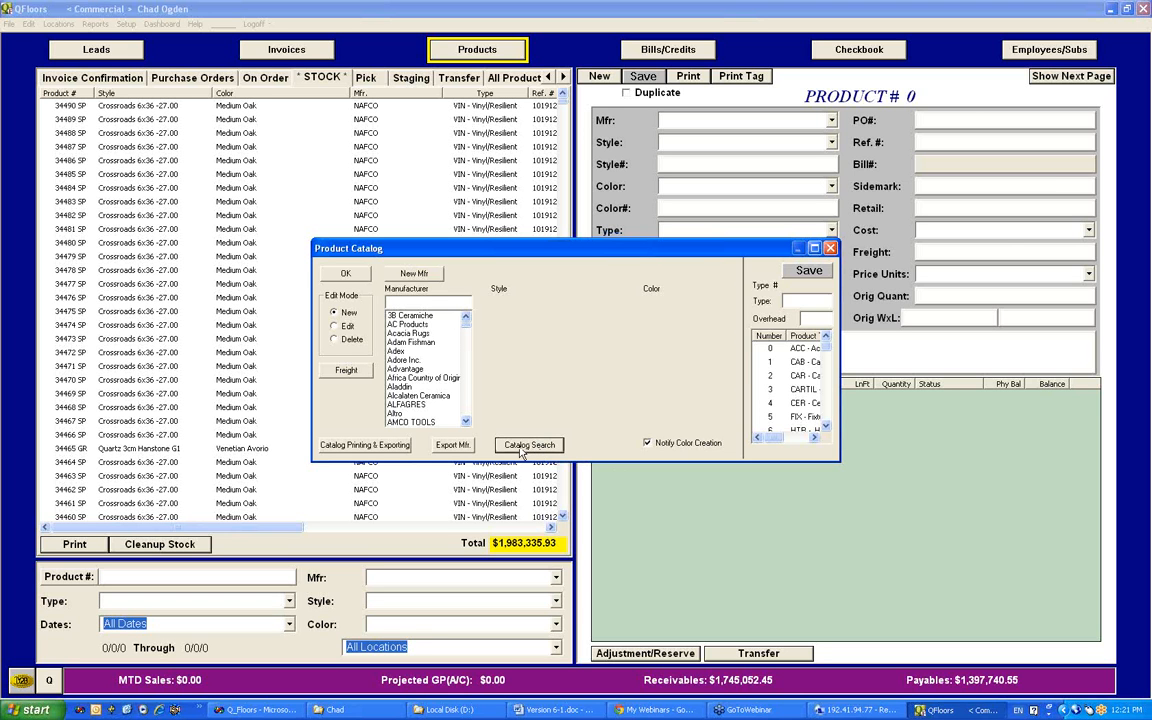
{"action": "left_click_drag", "start_coordinate": [380, 247], "coordinate": [480, 262]}
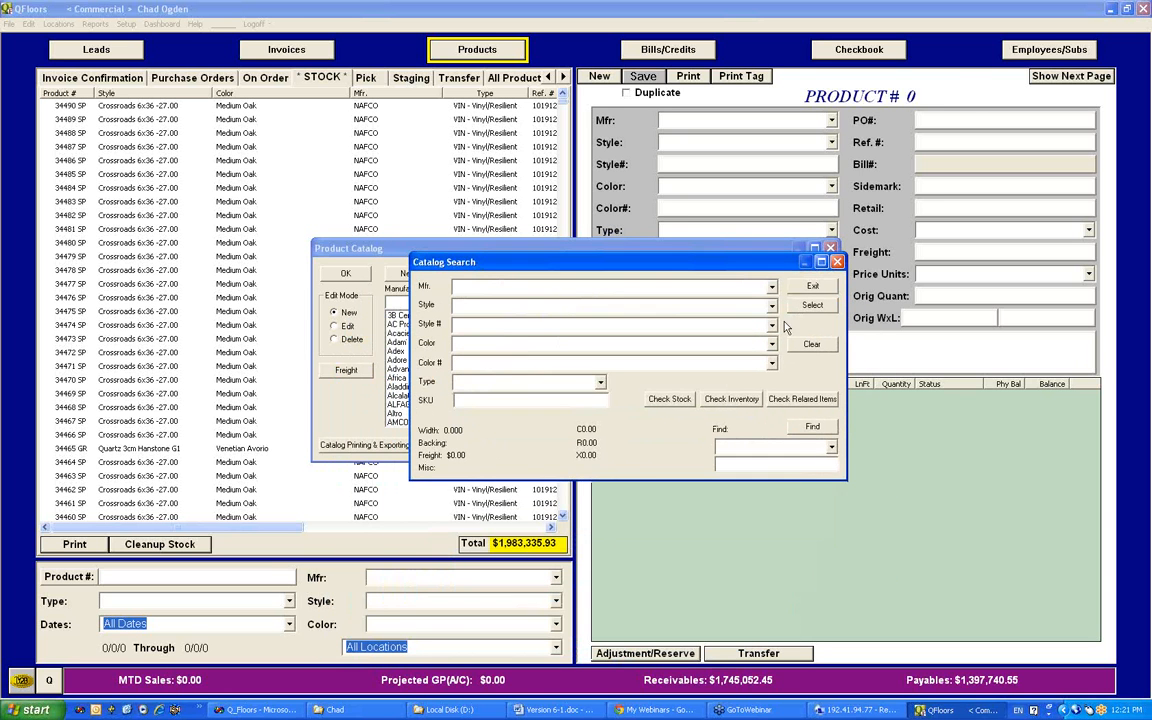
Step: Search the catalog by Color Name for red and choose the HARTCO Heritage Classics 3-30.00 result
{"action": "left_click", "coordinate": [831, 449]}
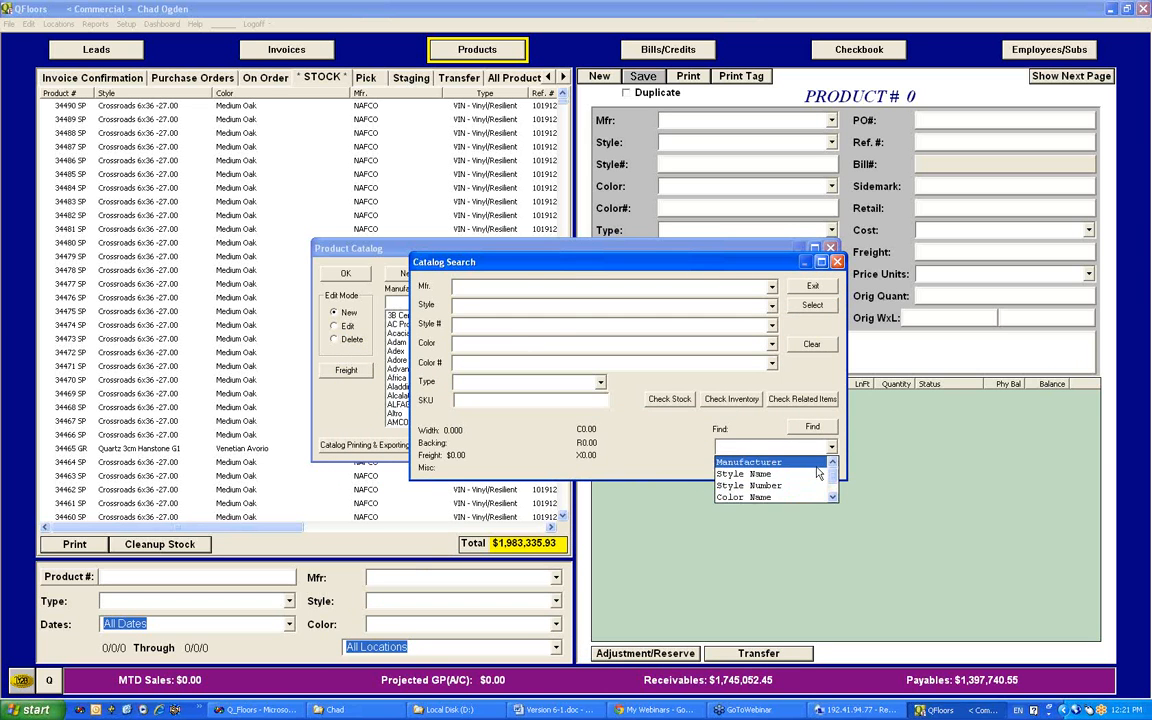
{"action": "left_click", "coordinate": [760, 497]}
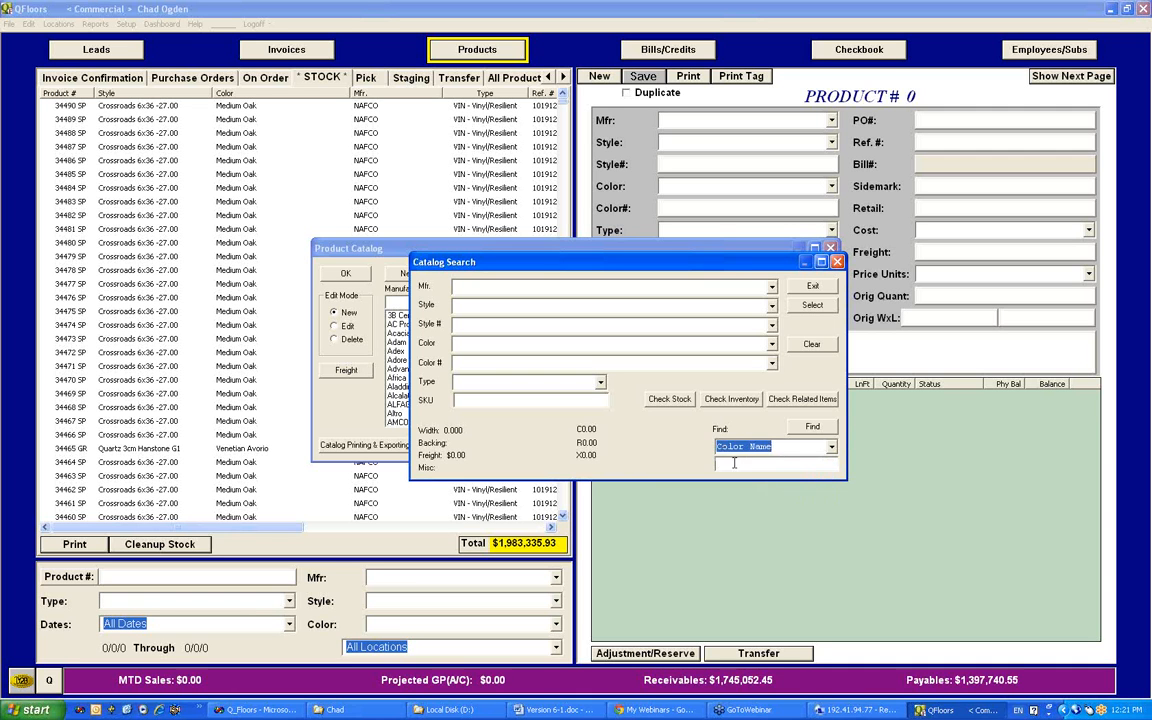
{"action": "left_click", "coordinate": [734, 467]}
{"action": "type", "text": "red"}
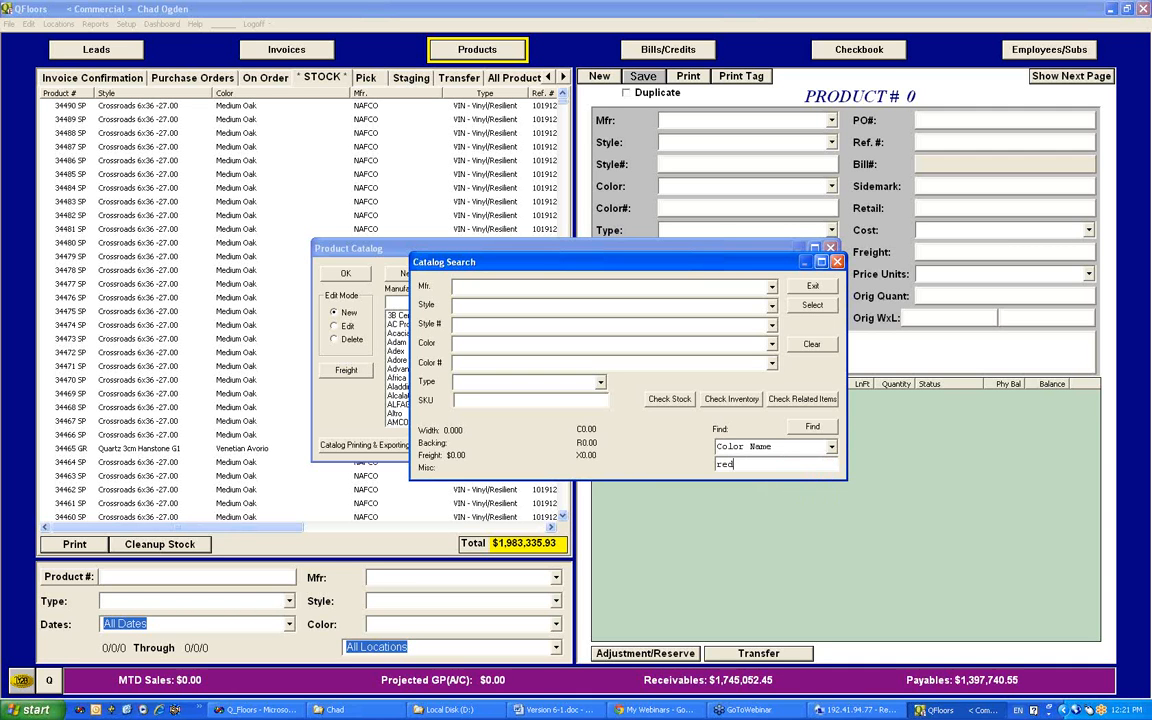
{"action": "left_click", "coordinate": [815, 428]}
{"action": "left_click", "coordinate": [815, 428]}
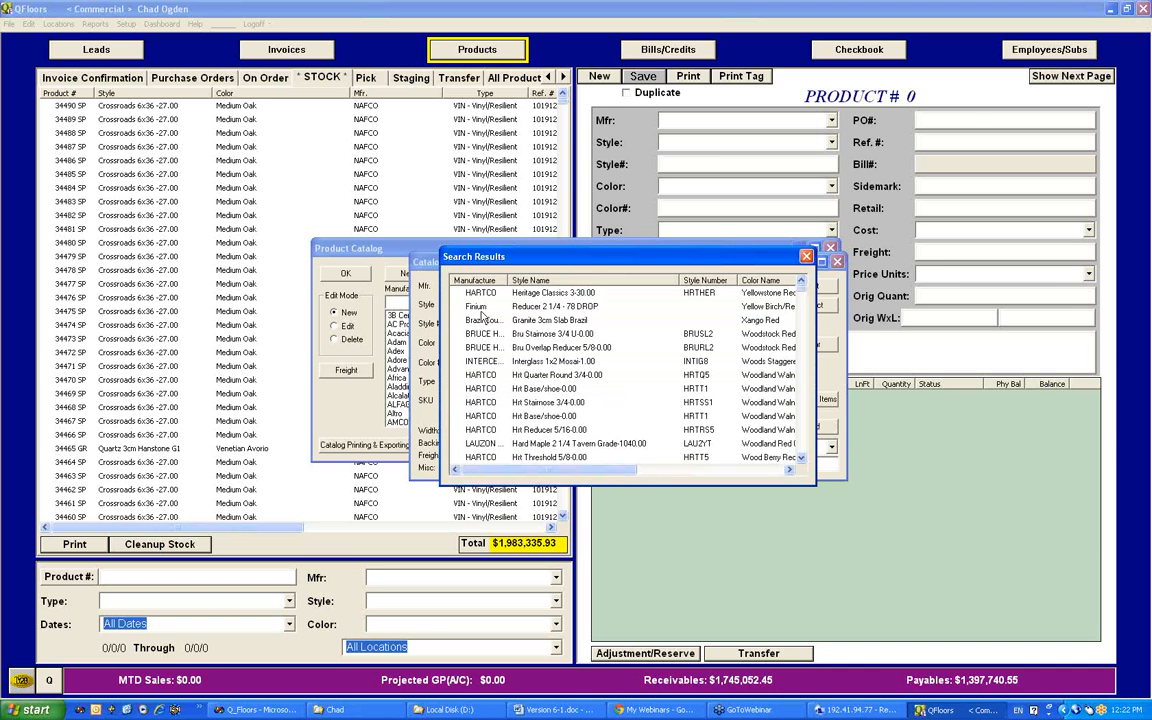
{"action": "left_click", "coordinate": [497, 296]}
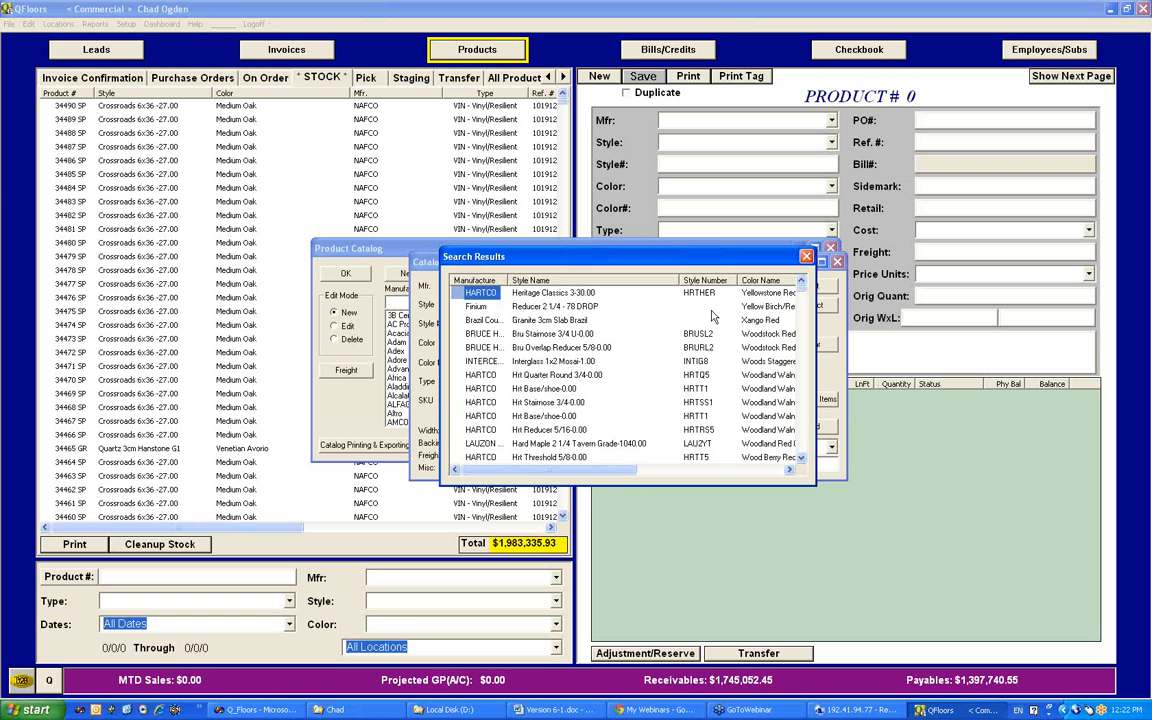
{"action": "left_click_drag", "start_coordinate": [621, 470], "coordinate": [665, 468]}
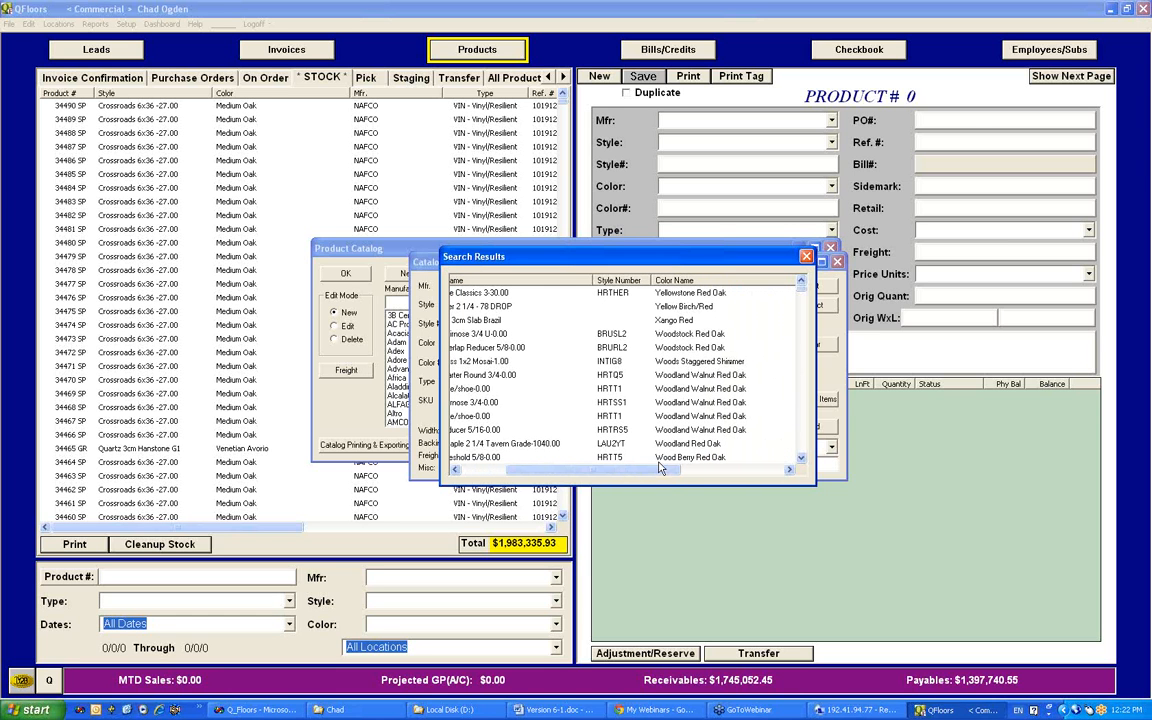
{"action": "double_click", "coordinate": [491, 297]}
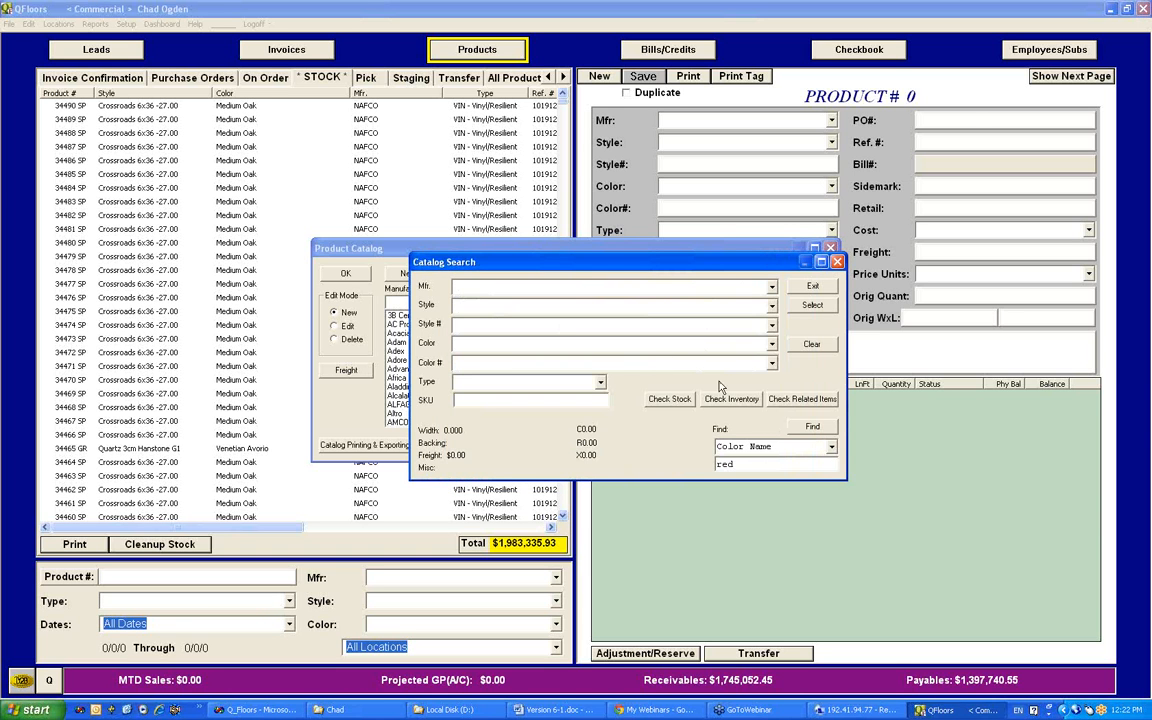
Step: Search the catalog again by Color Name, using red oak as the search text
{"action": "left_click", "coordinate": [816, 429]}
{"action": "left_click", "coordinate": [754, 465]}
{"action": "left_click", "coordinate": [734, 464]}
{"action": "left_click", "coordinate": [813, 427]}
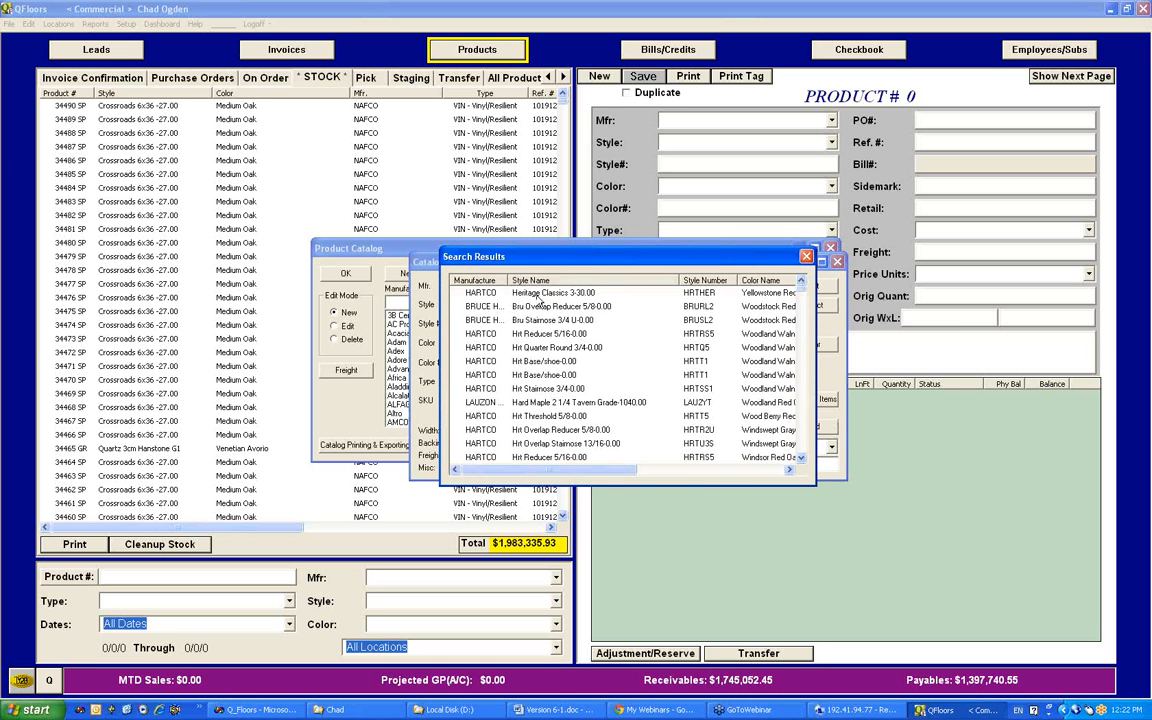
Step: Load HARTCO Heritage Classics 3-30.00 in Yellowstone Red Oak from the results, select it in the product catalog, and close the catalog
{"action": "left_click", "coordinate": [477, 295]}
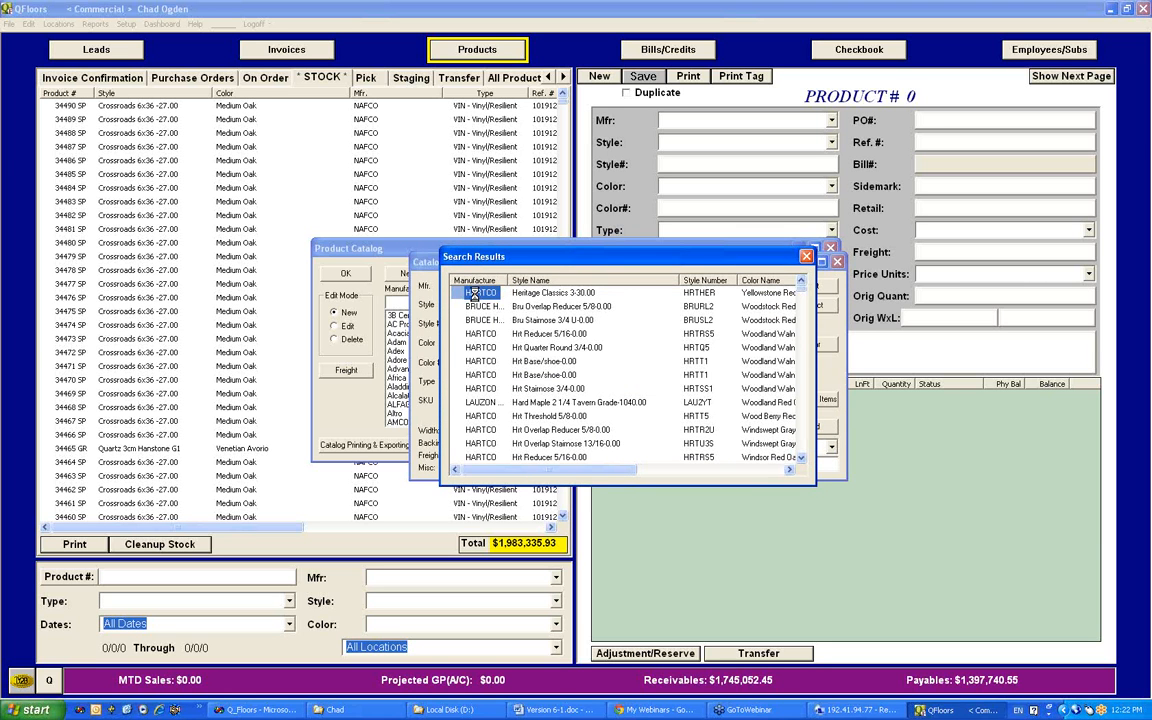
{"action": "double_click", "coordinate": [477, 295]}
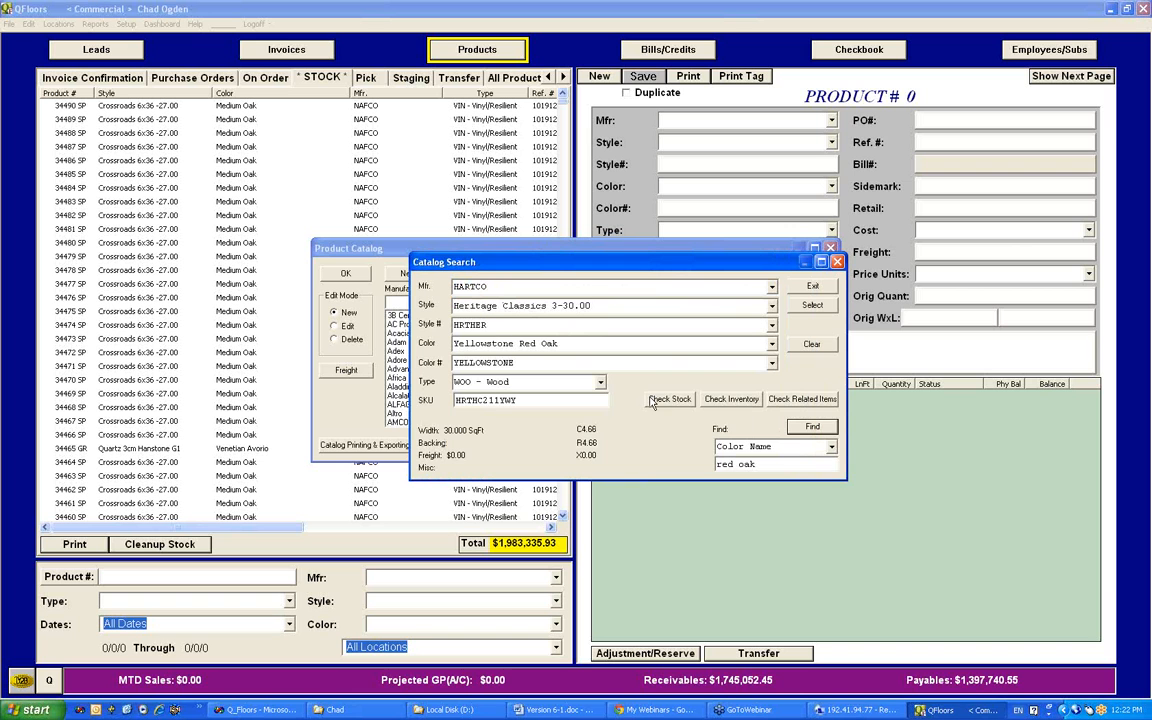
{"action": "left_click", "coordinate": [826, 308]}
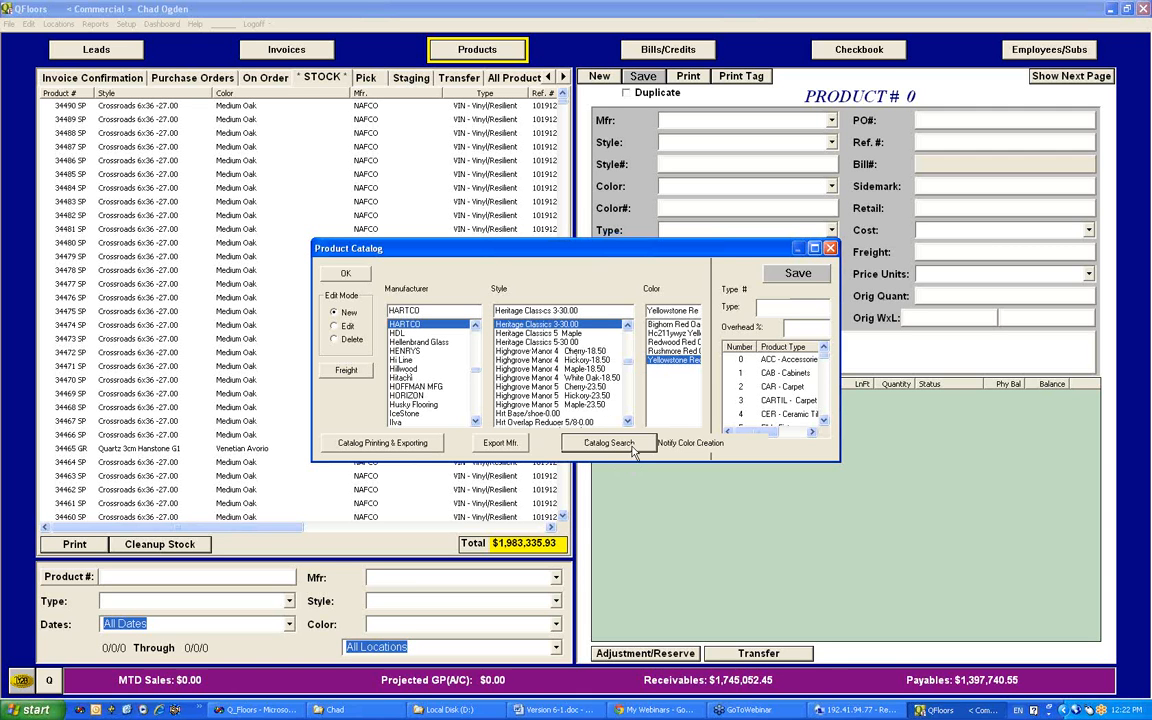
{"action": "left_click", "coordinate": [830, 248]}
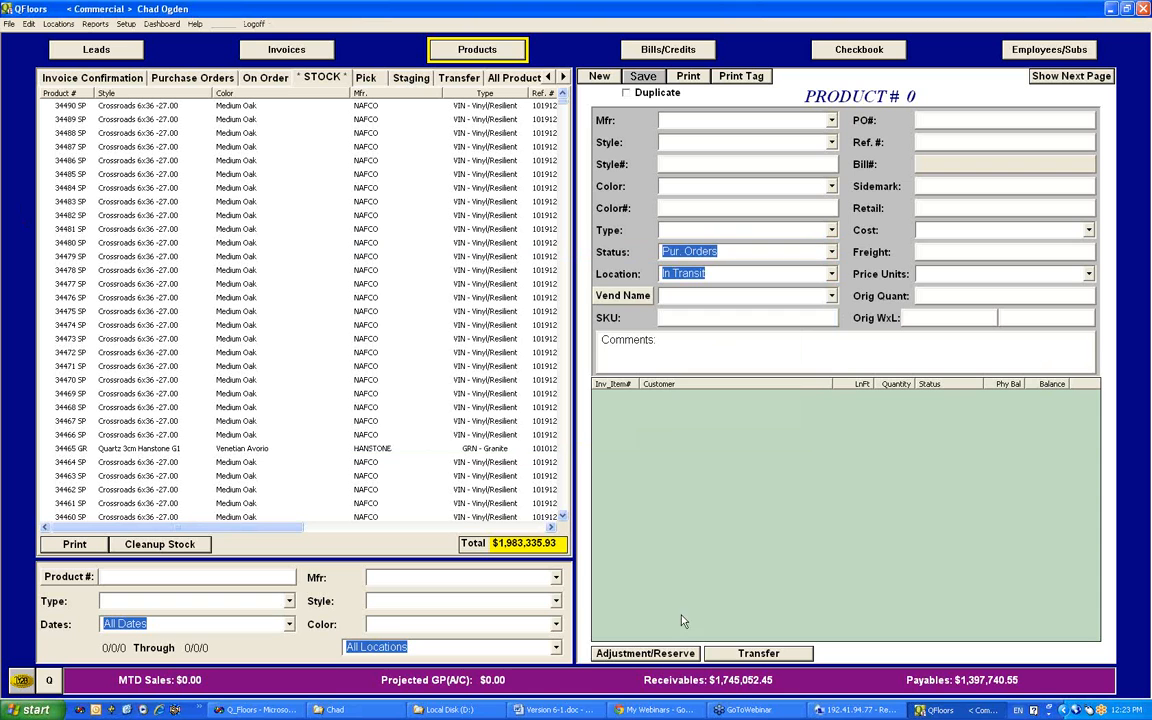
Step: Open and close the product catalog twice, and open and close the standalone Catalog Search without searching
{"action": "key", "text": "ctrl+p"}
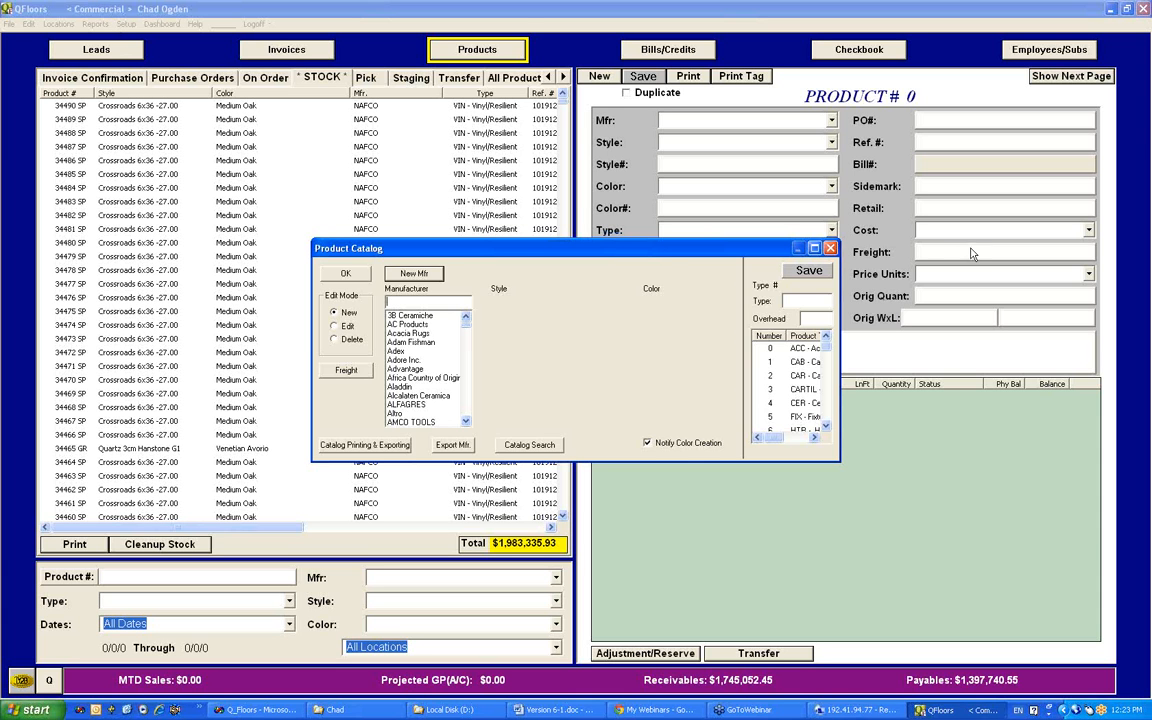
{"action": "left_click", "coordinate": [830, 248]}
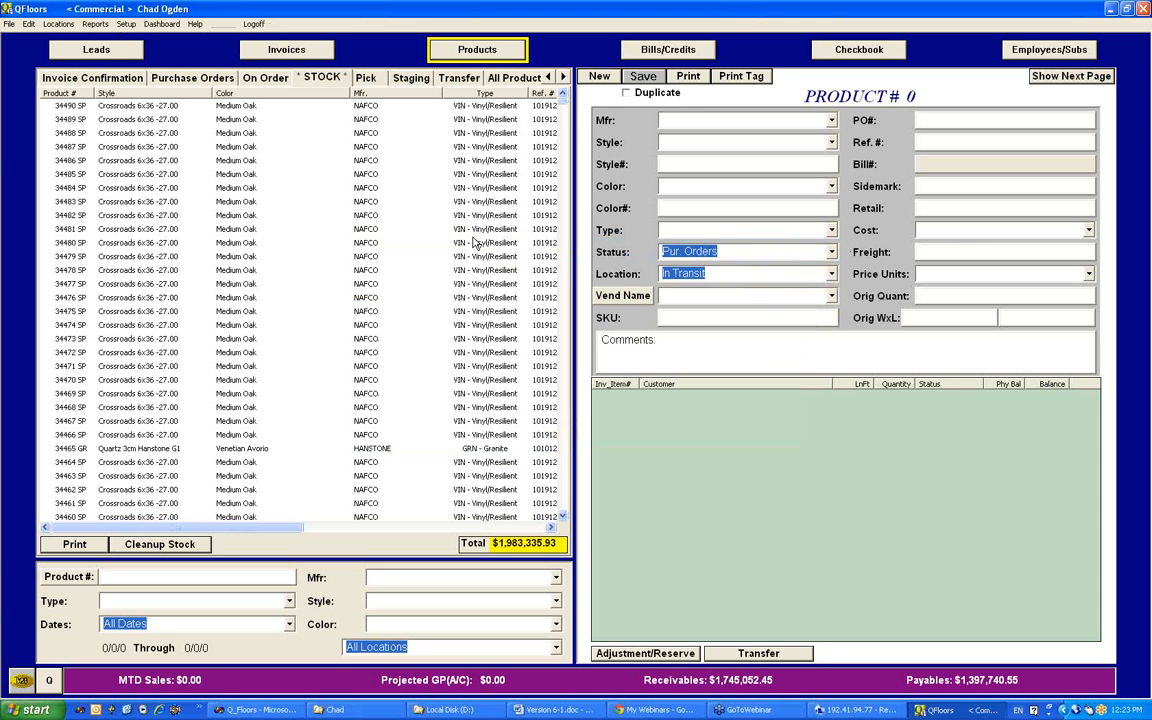
{"action": "key", "text": "ctrl+p"}
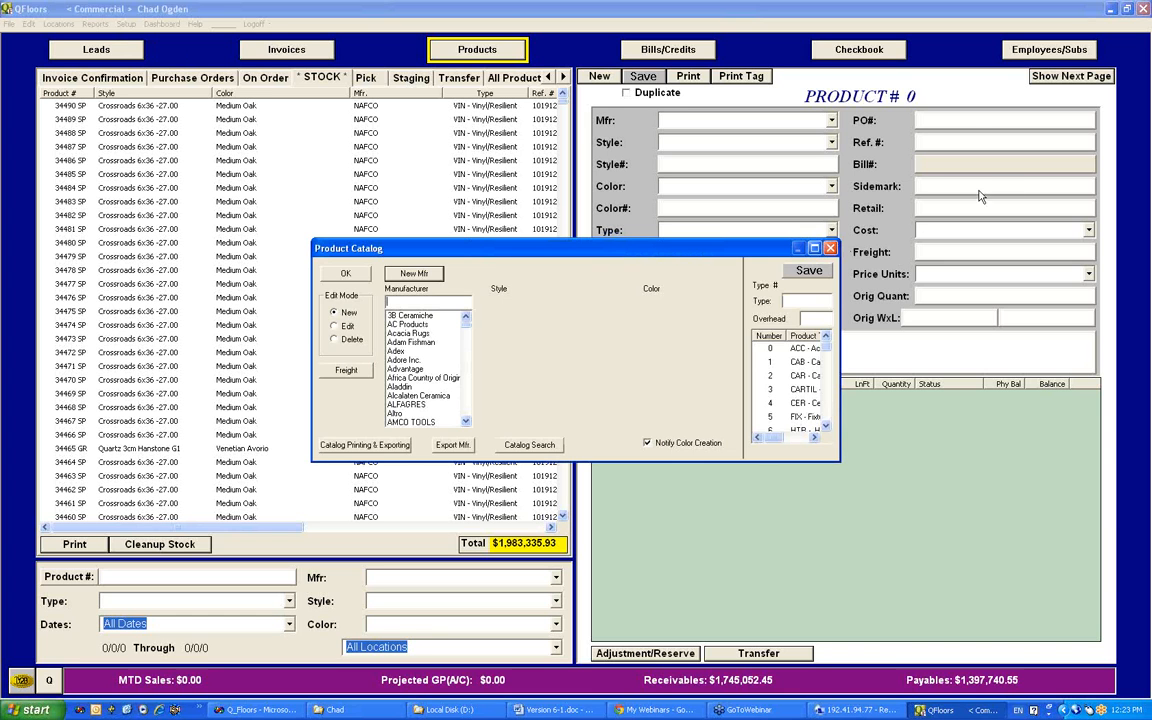
{"action": "left_click", "coordinate": [830, 248]}
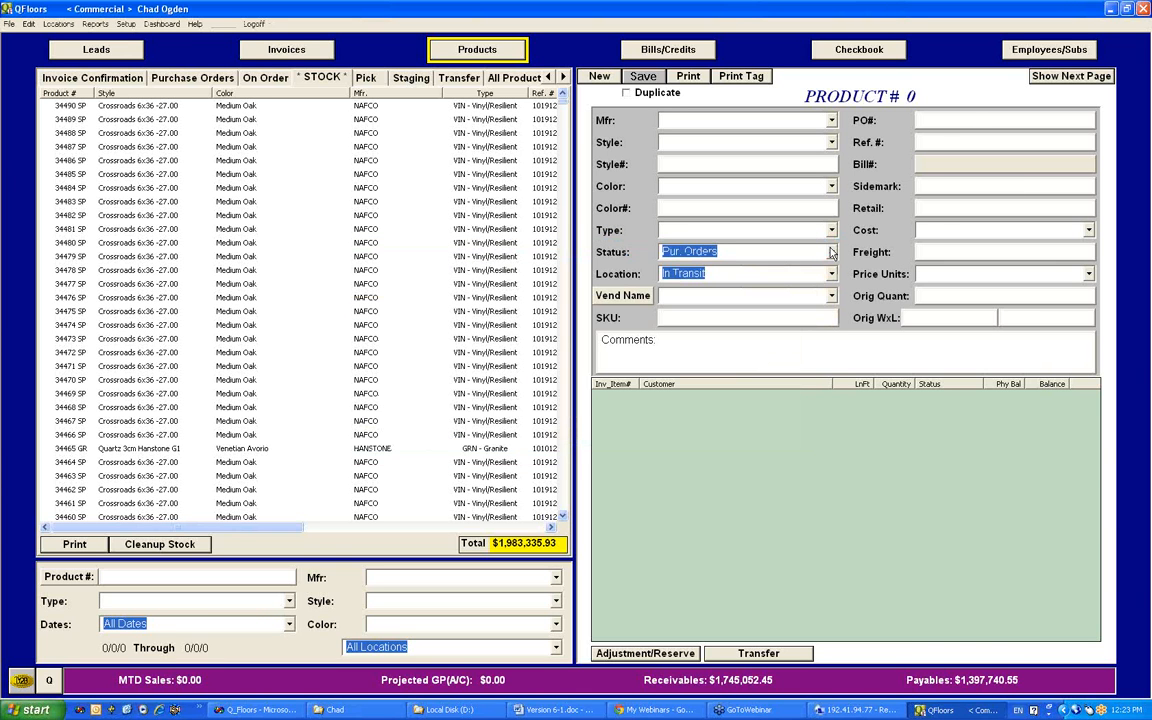
{"action": "left_click", "coordinate": [624, 296]}
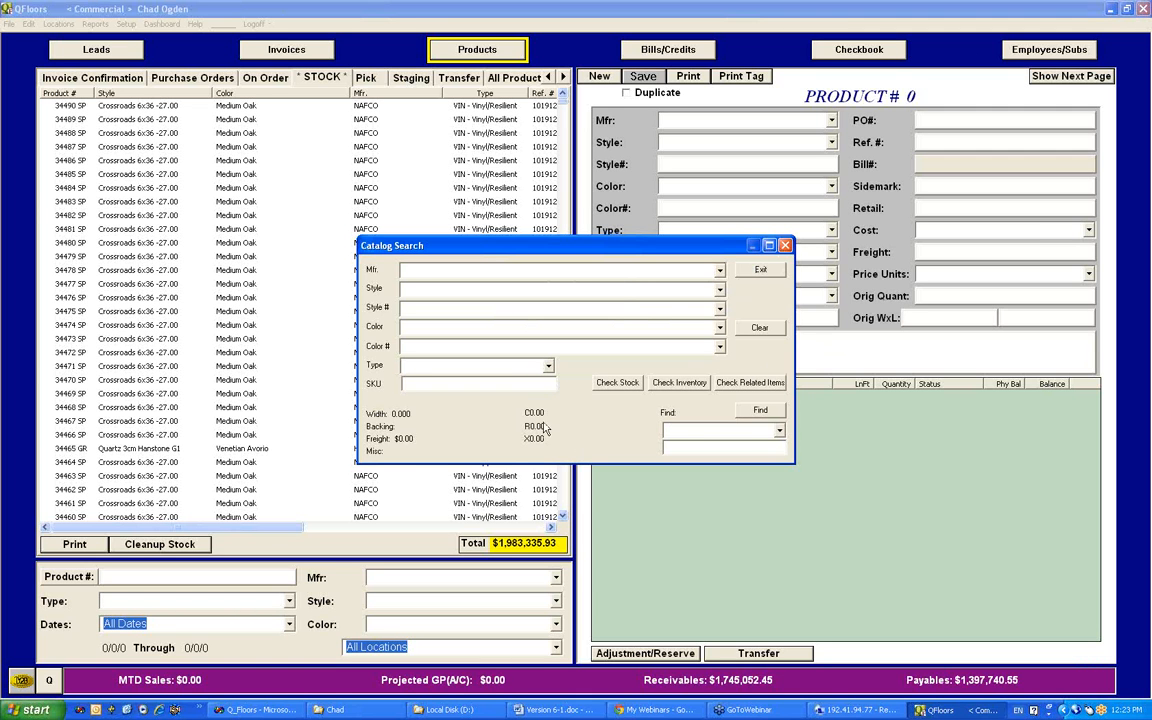
{"action": "left_click", "coordinate": [786, 246]}
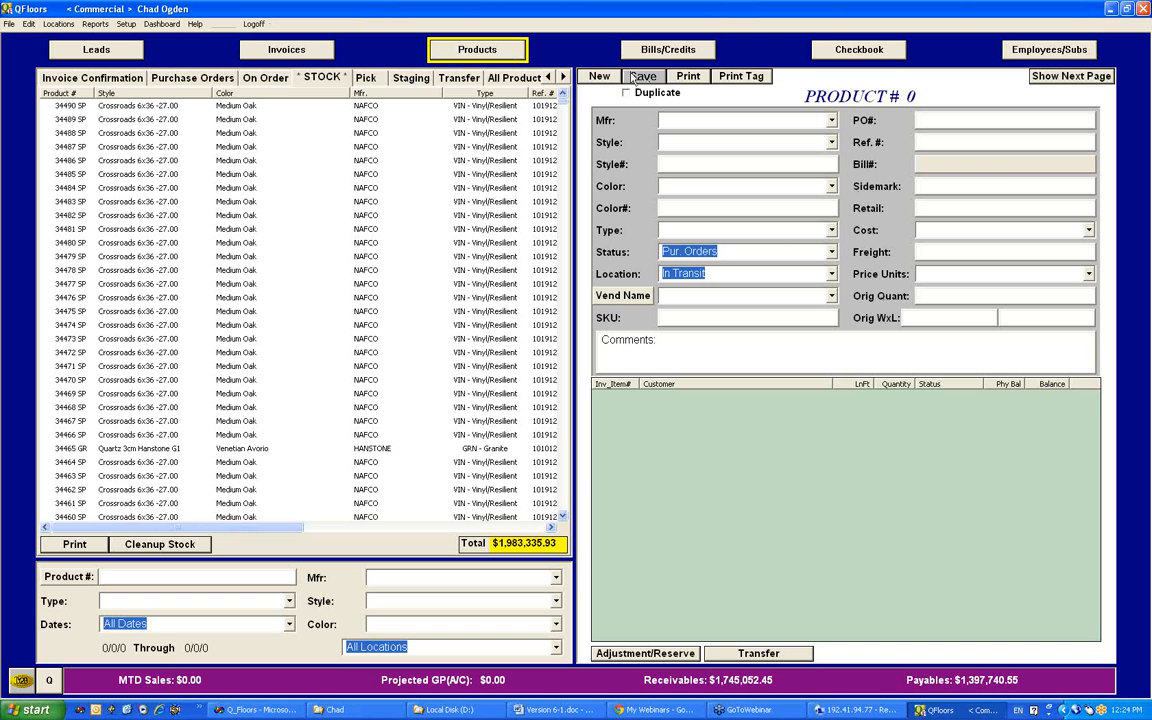
Step: Switch to the remote desktop QFloors session, try to save product 11801 with location In Transit, and return to the local session
{"action": "left_click", "coordinate": [838, 710]}
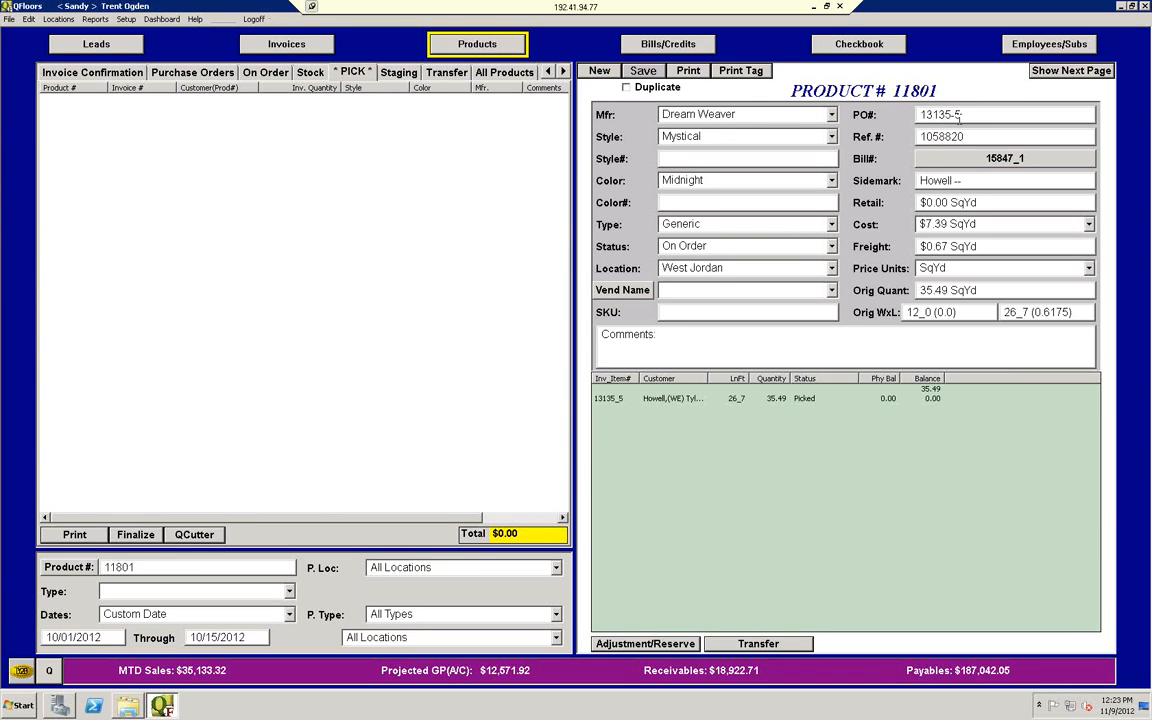
{"action": "left_click", "coordinate": [752, 268]}
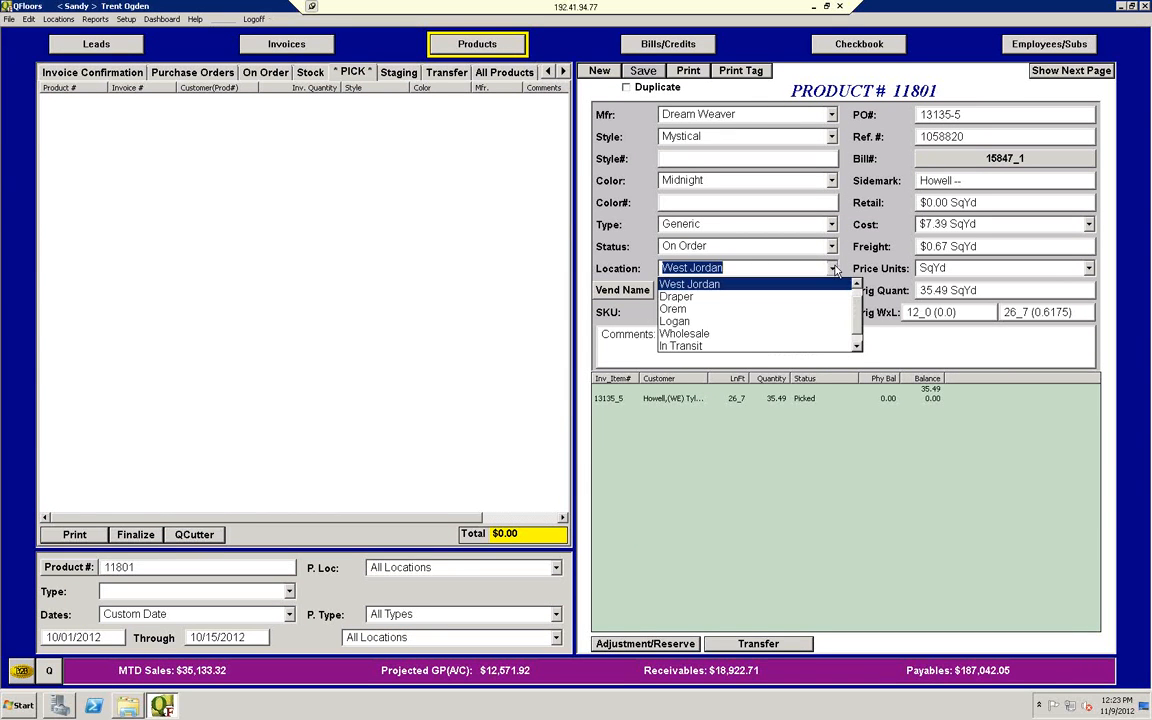
{"action": "left_click", "coordinate": [720, 345]}
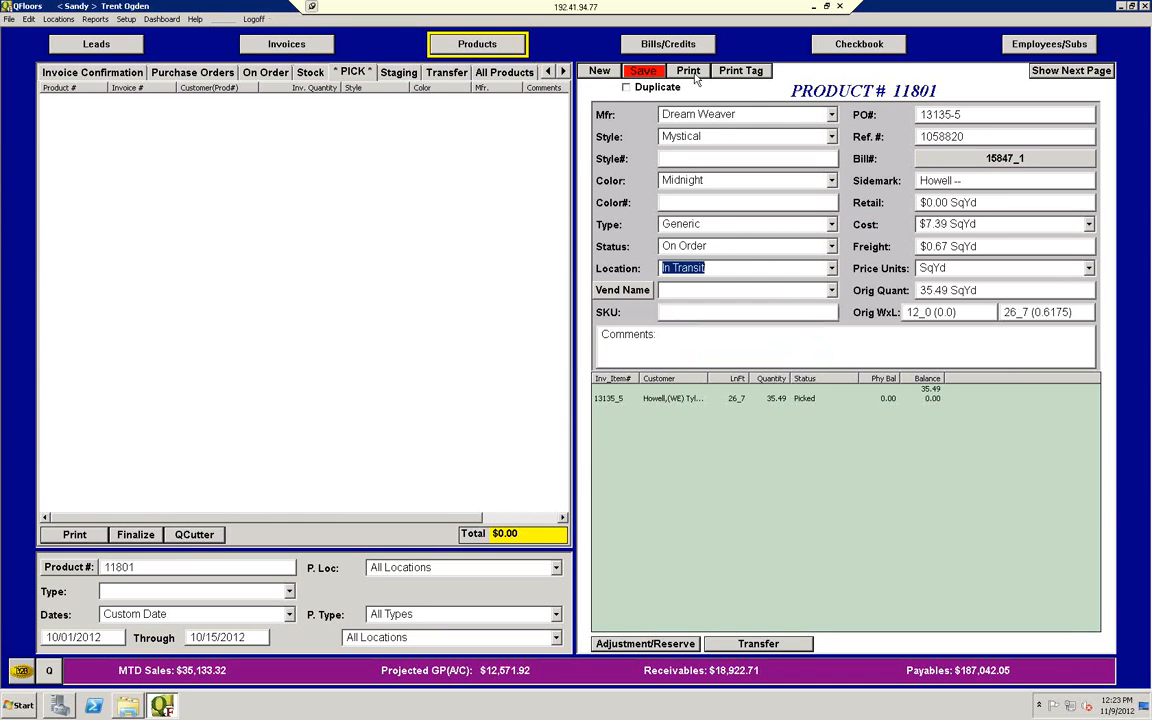
{"action": "left_click", "coordinate": [648, 72]}
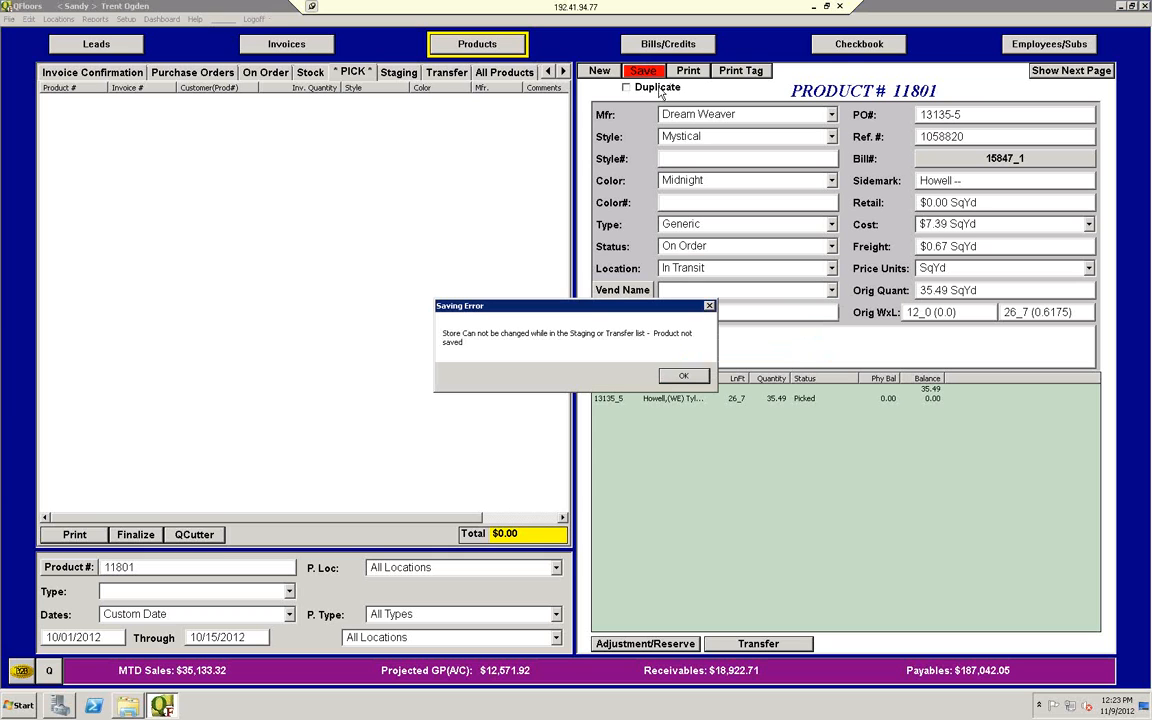
{"action": "left_click", "coordinate": [685, 377]}
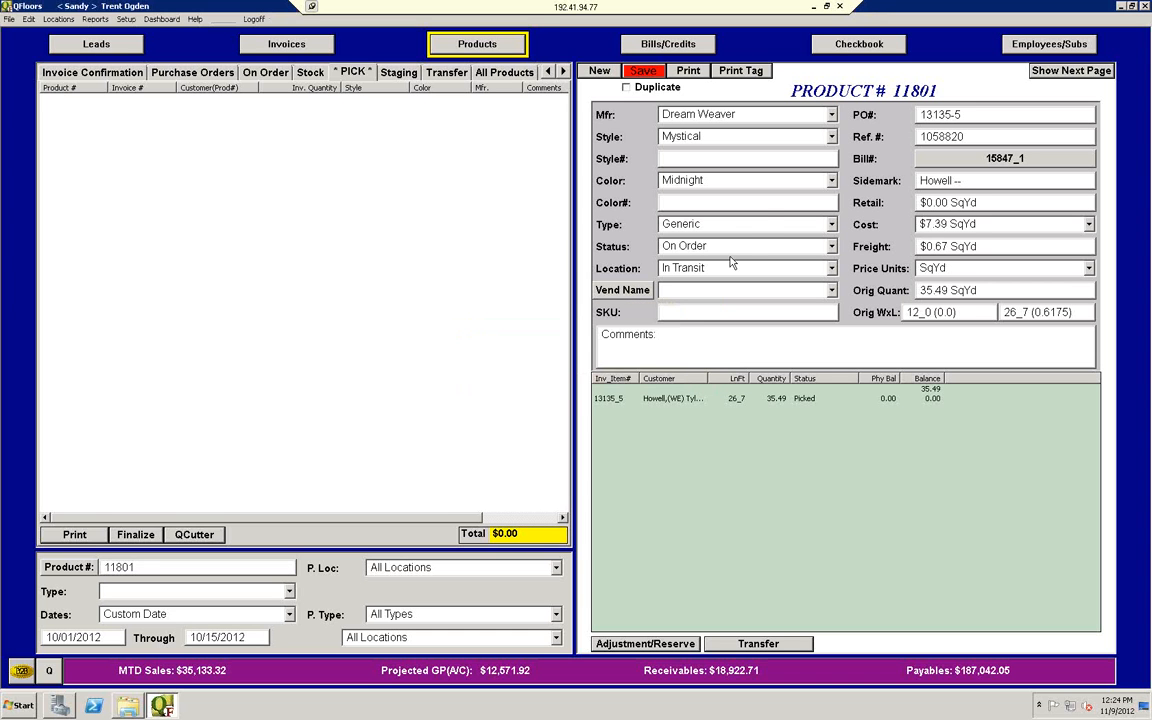
{"action": "left_click", "coordinate": [813, 7]}
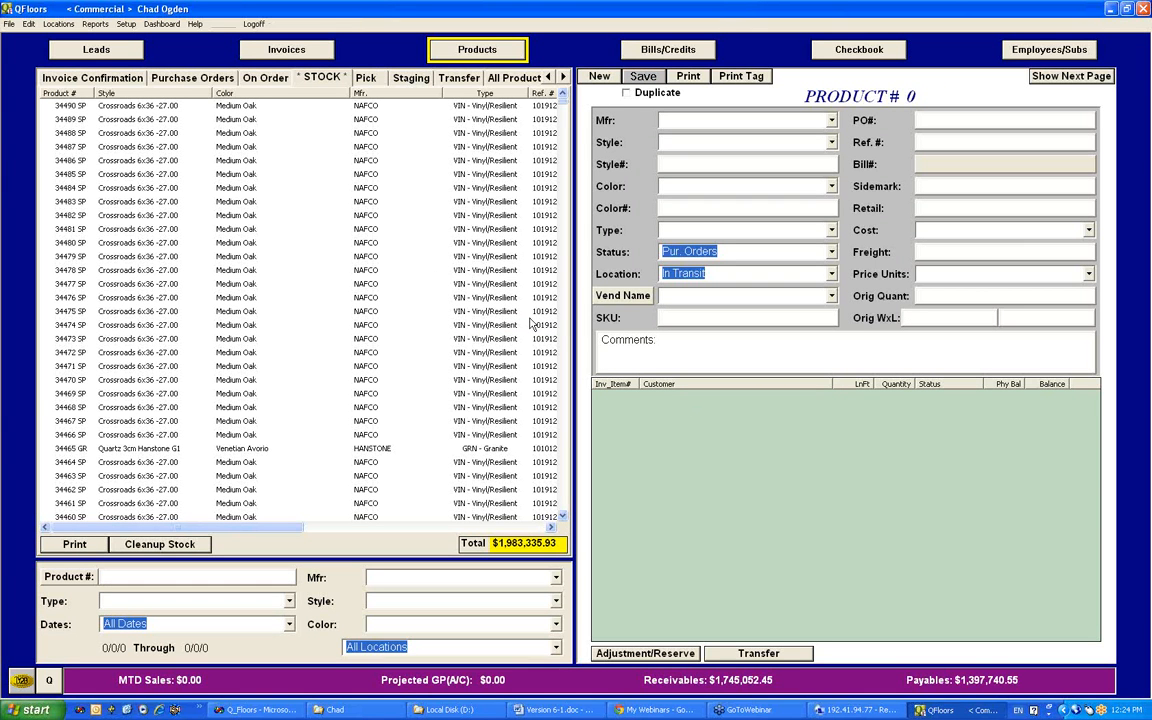
Step: List the Total Sales invoices for Last Quarter and open the Crescent LLC invoice without saving the blank one
{"action": "left_click", "coordinate": [305, 55]}
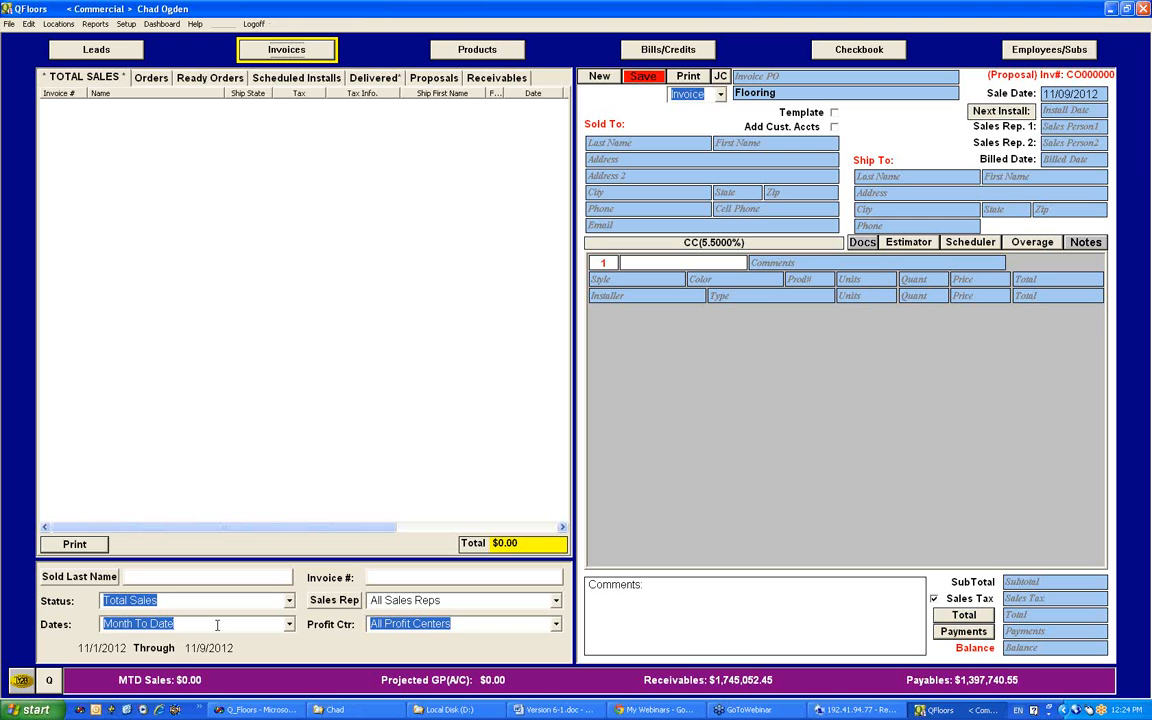
{"action": "type", "text": "Last Month"}
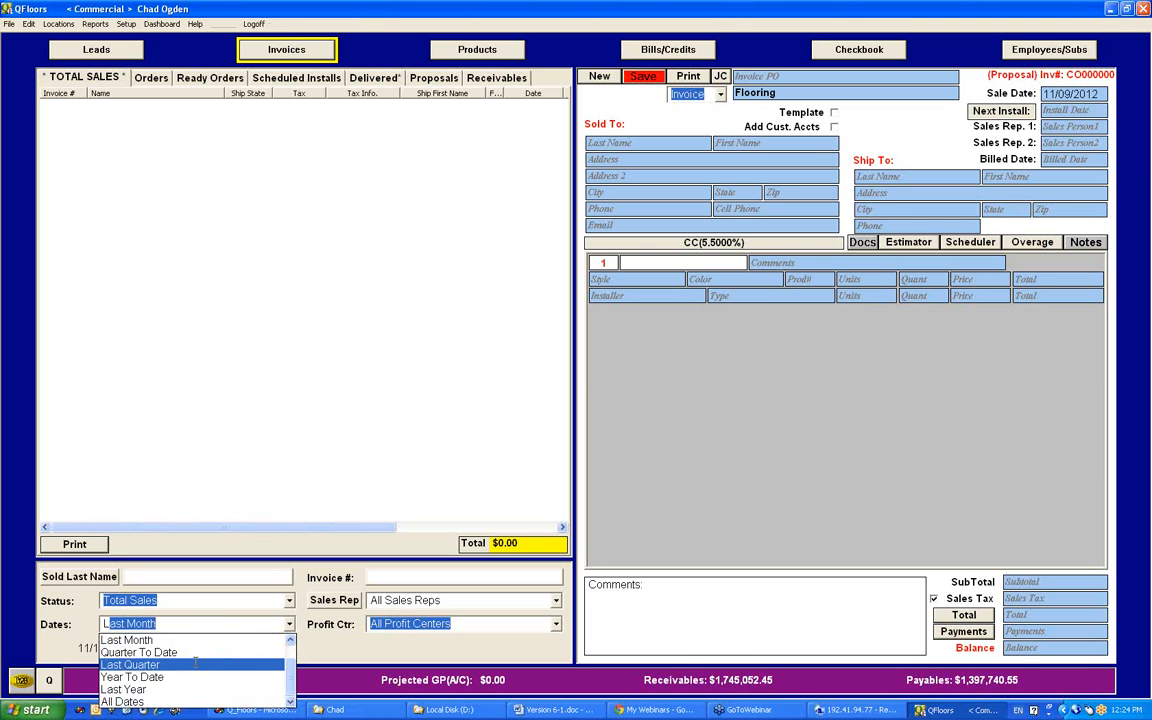
{"action": "left_click", "coordinate": [196, 664]}
{"action": "left_click", "coordinate": [173, 154]}
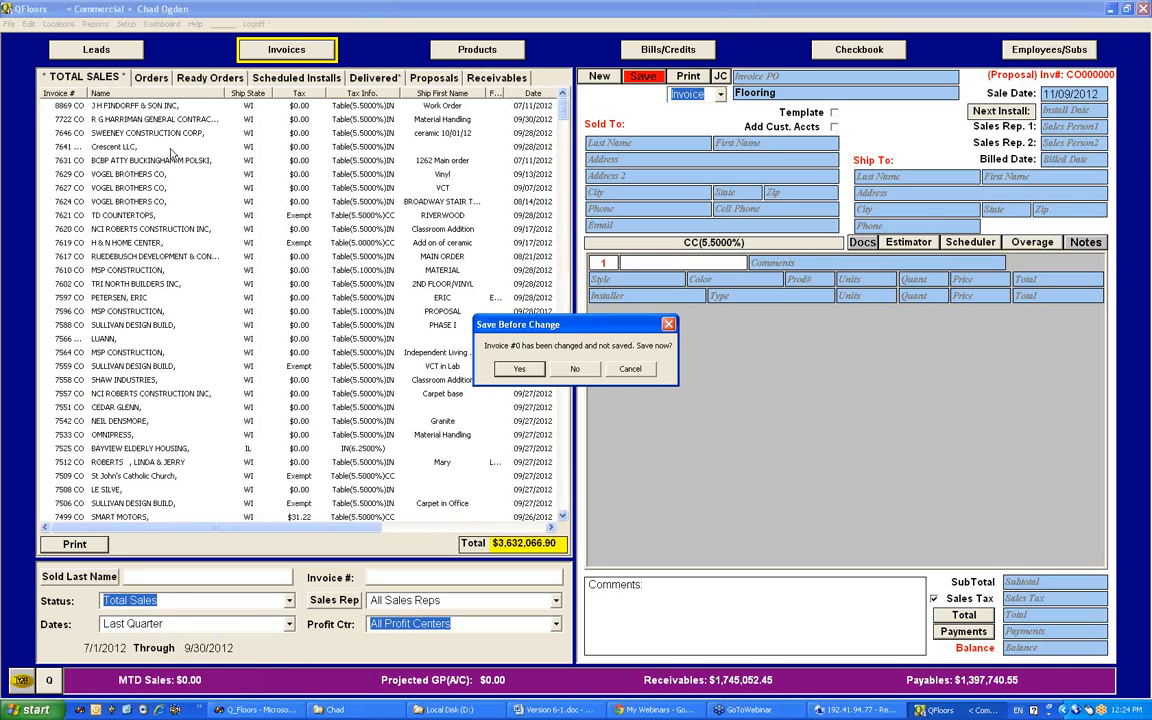
{"action": "left_click", "coordinate": [576, 368]}
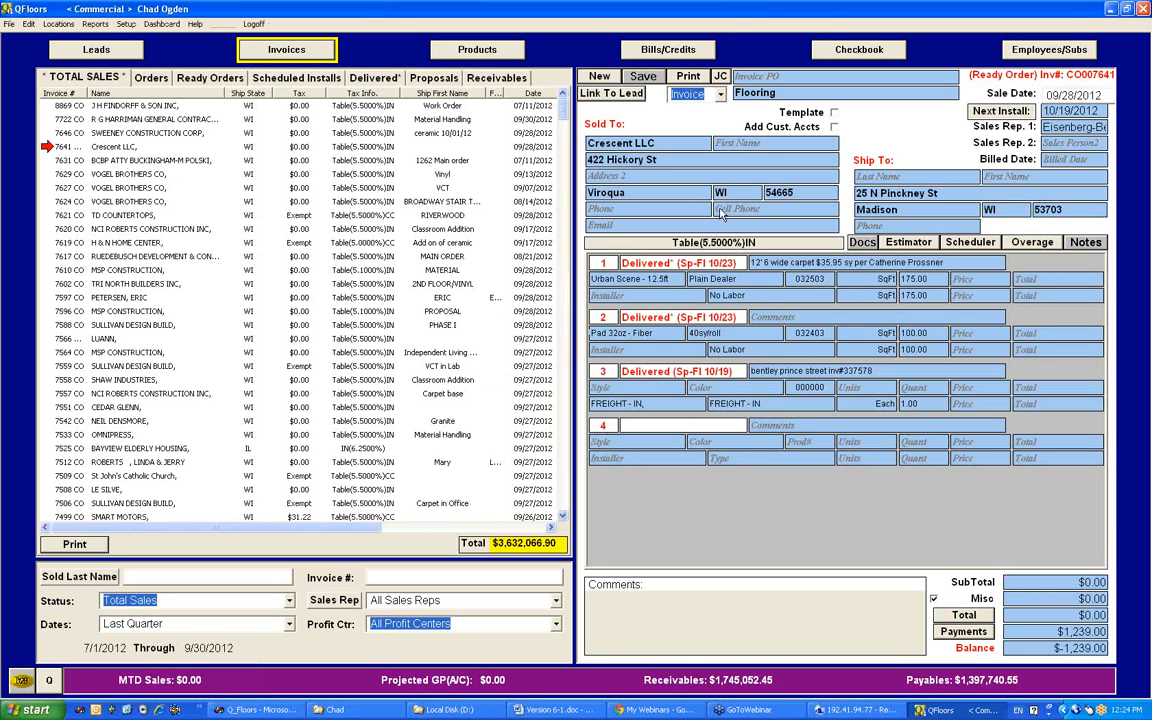
Step: Enter jdljfd as the Sold To cell phone on the Crescent LLC invoice and add the customer to the contact list
{"action": "left_click", "coordinate": [748, 209]}
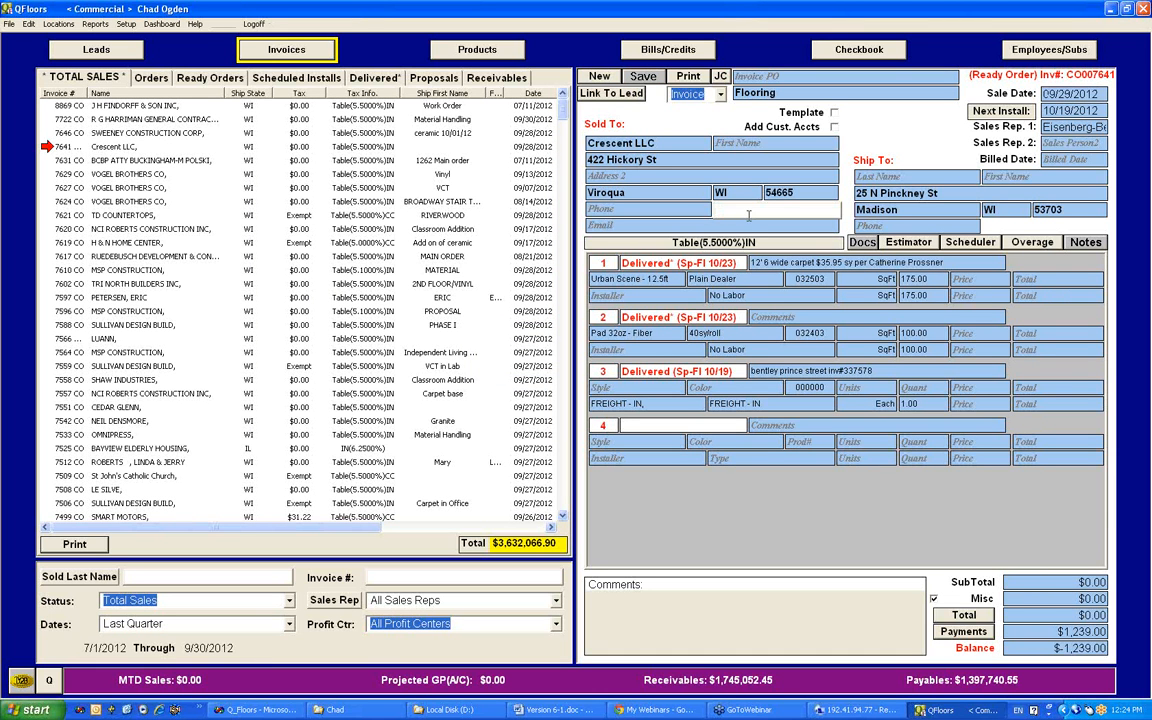
{"action": "type", "text": "jdljfd"}
{"action": "key", "text": "Tab"}
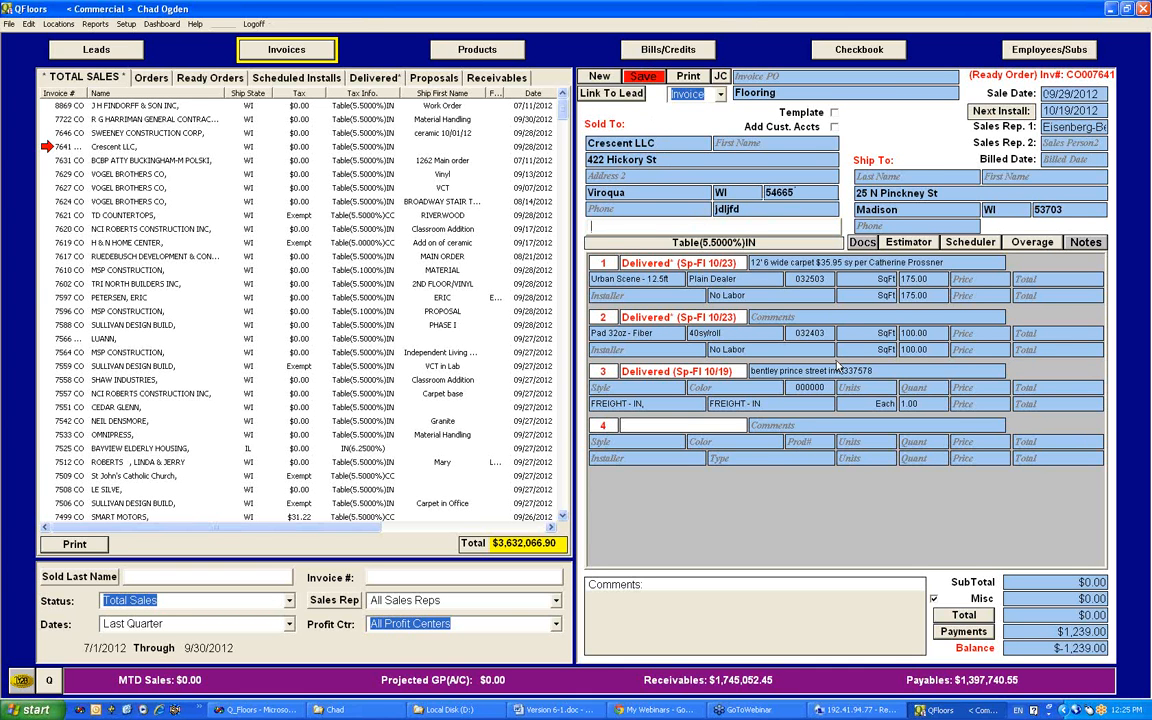
{"action": "key", "text": "Tab"}
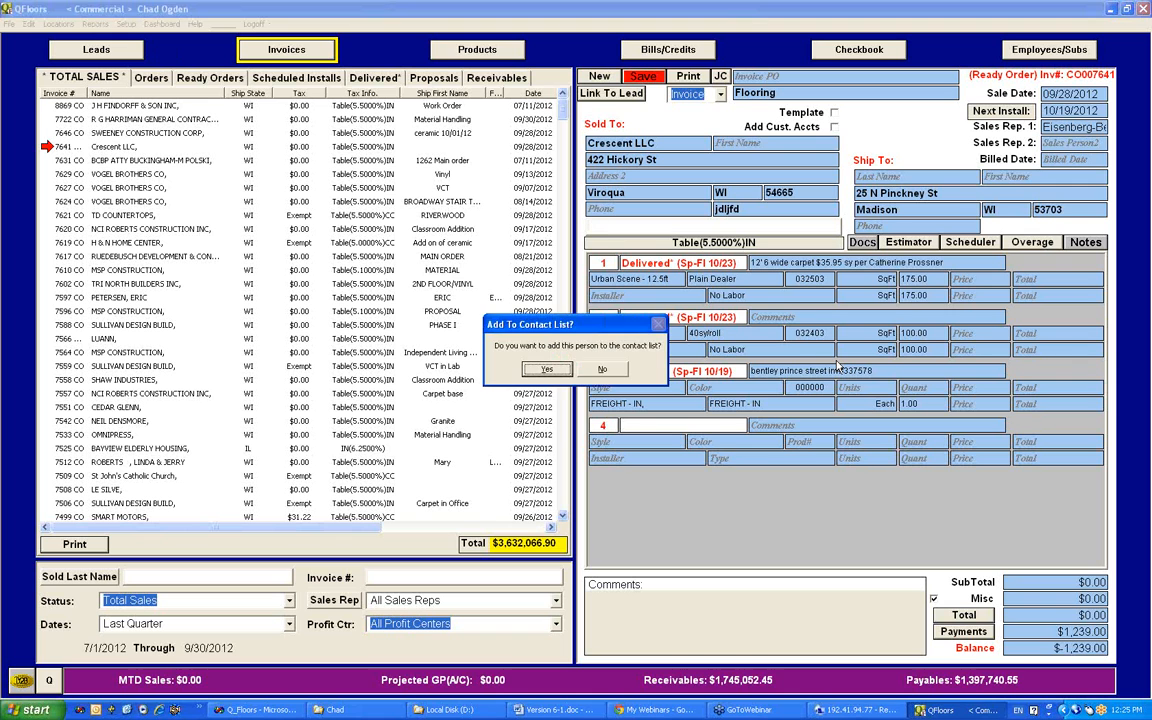
{"action": "left_click", "coordinate": [547, 369]}
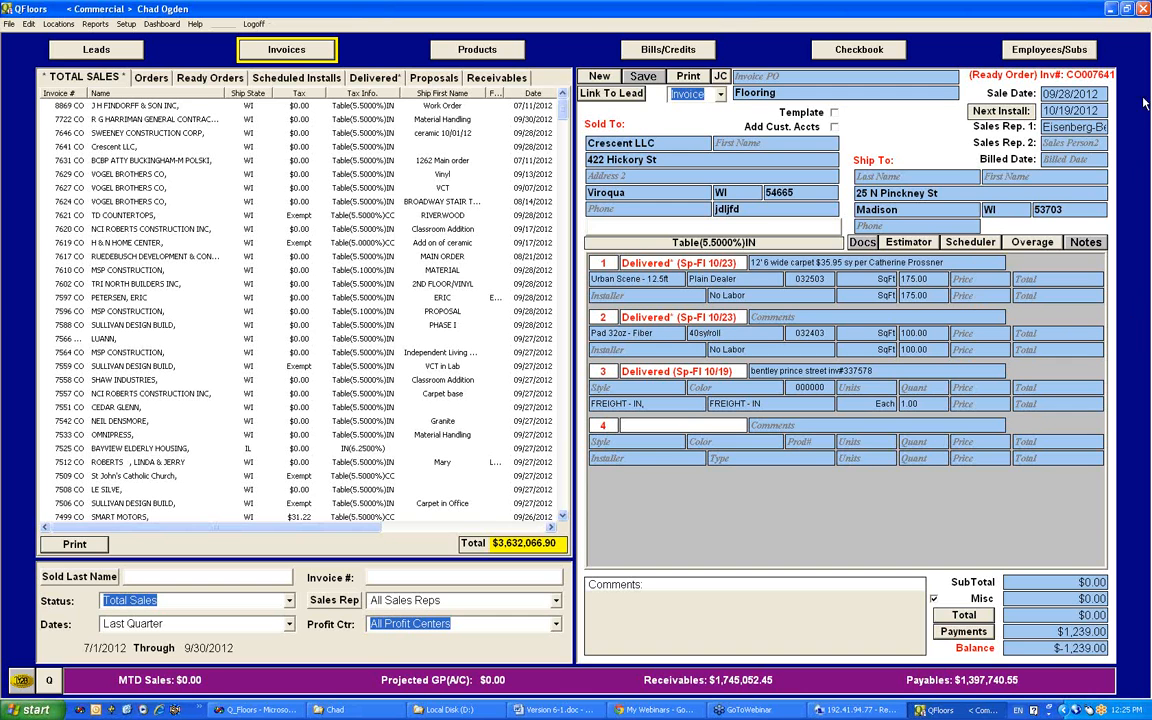
Step: View the employee list and the Reconcile section of the Checking - Middleton checkbook, and return to the invoices
{"action": "left_click", "coordinate": [887, 50]}
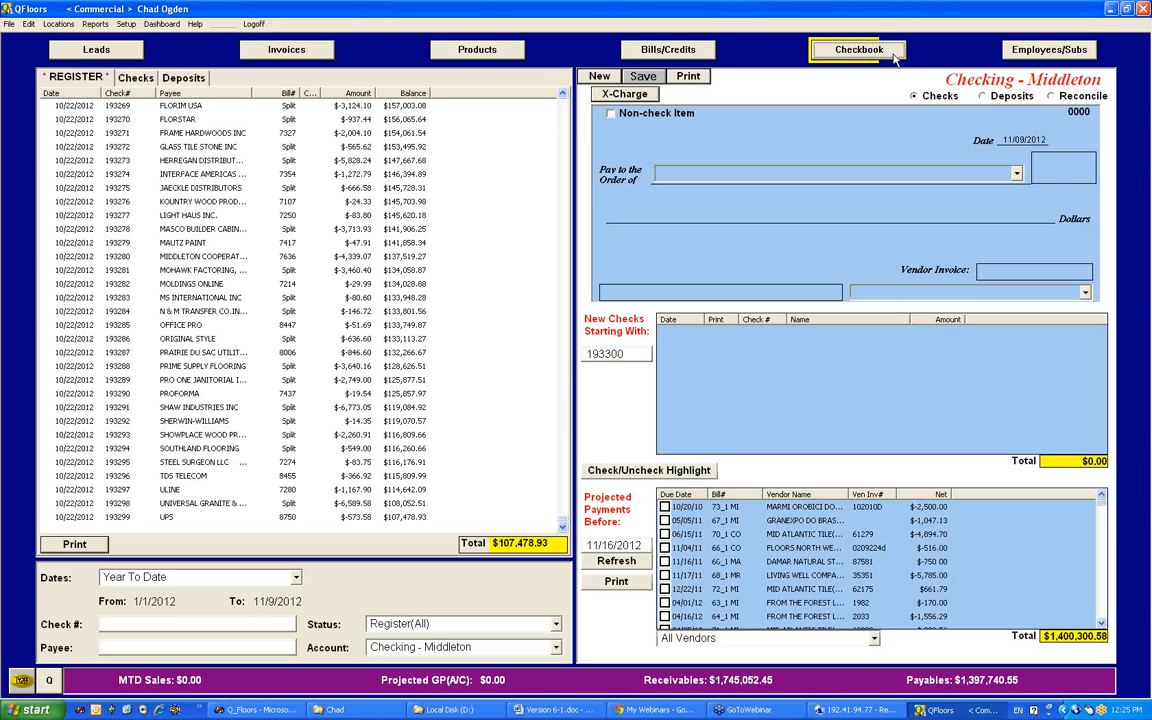
{"action": "left_click", "coordinate": [1076, 57]}
{"action": "left_click", "coordinate": [894, 55]}
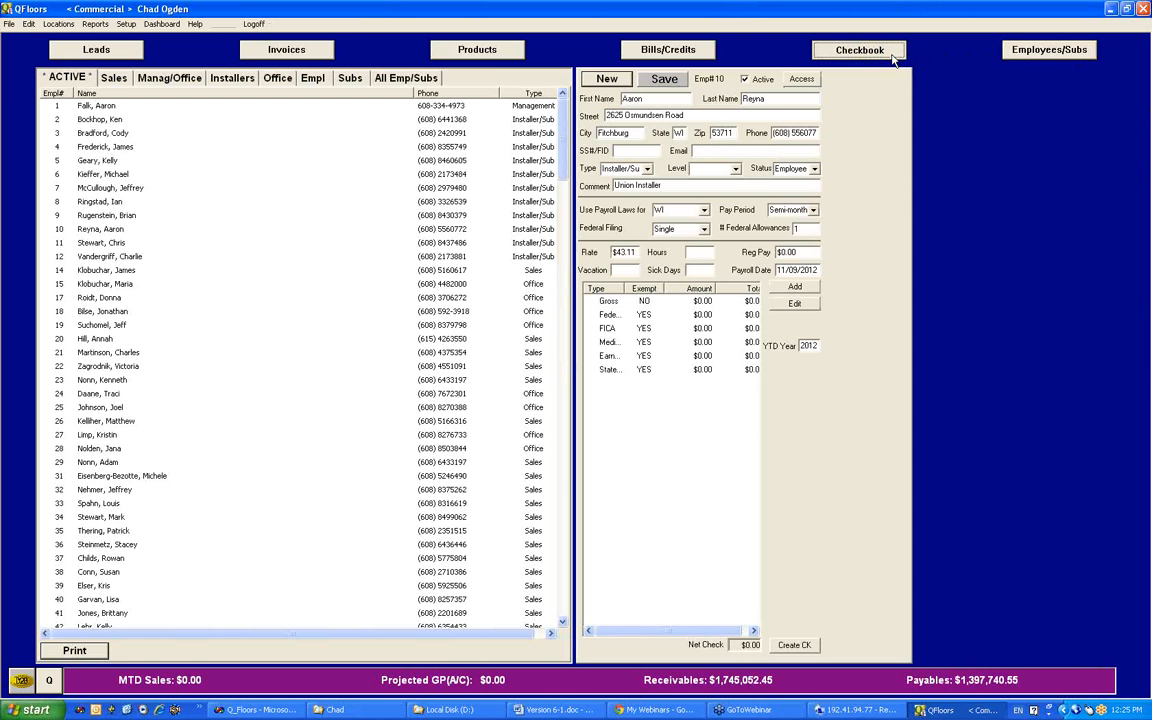
{"action": "left_click", "coordinate": [1051, 96]}
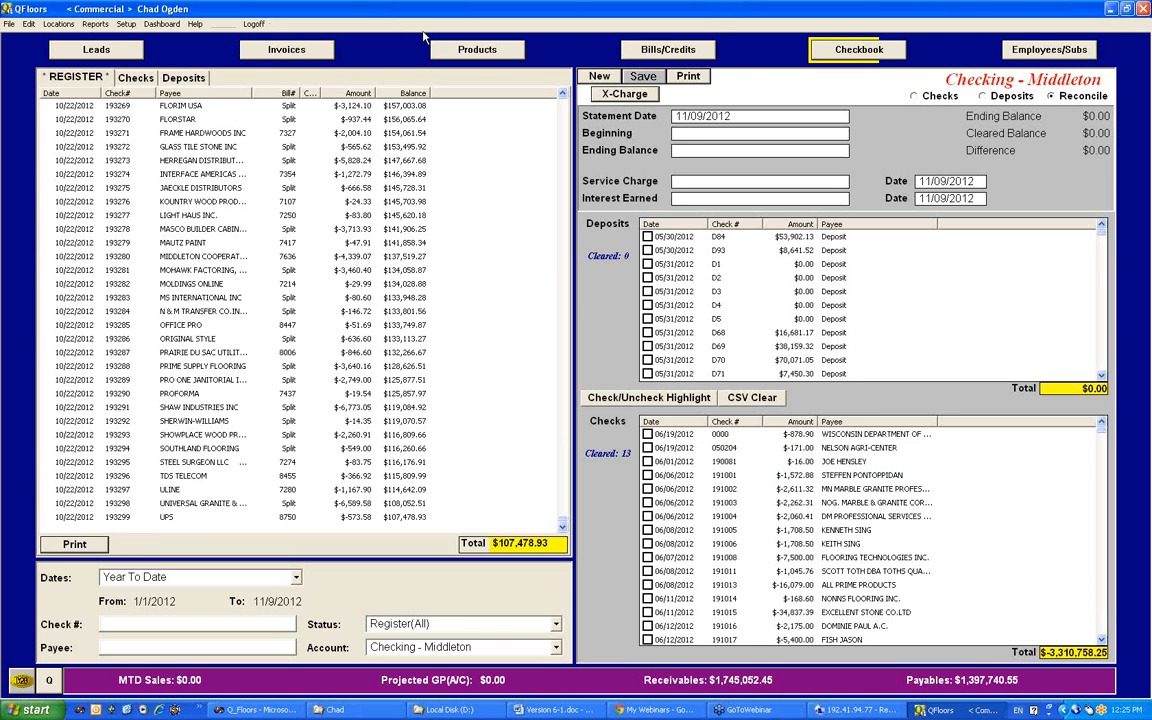
{"action": "left_click", "coordinate": [300, 52]}
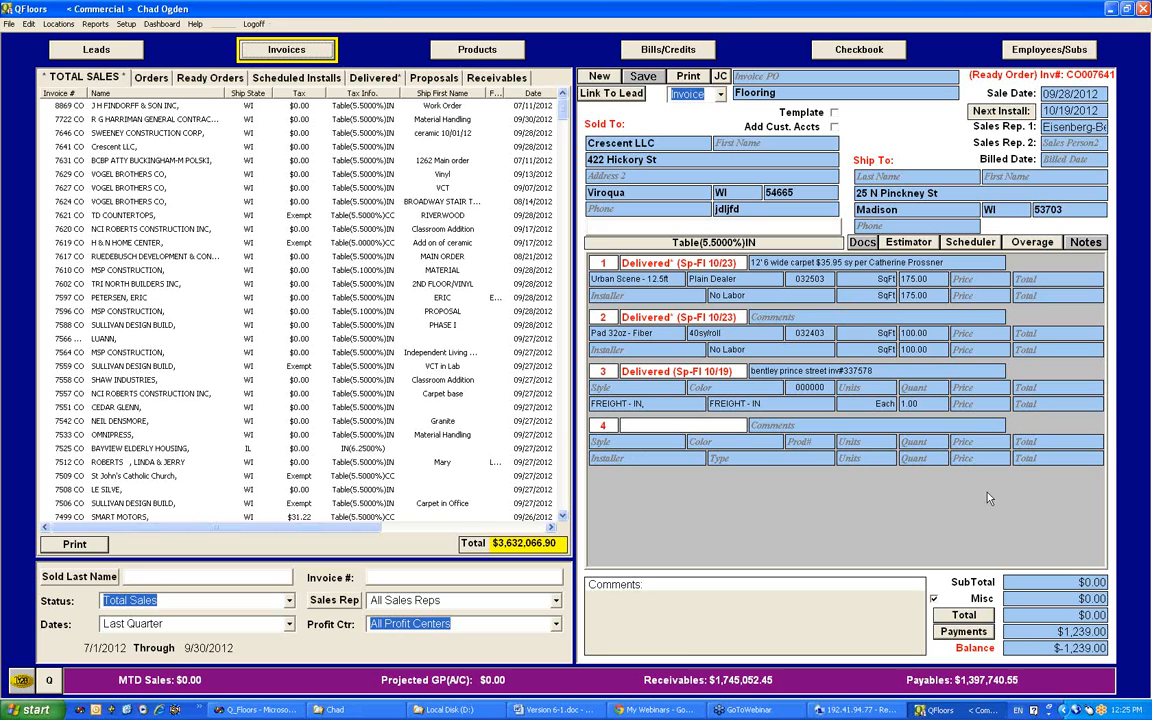
Step: View the status options for empty line 4 of the Crescent LLC invoice without choosing one
{"action": "left_click", "coordinate": [957, 496]}
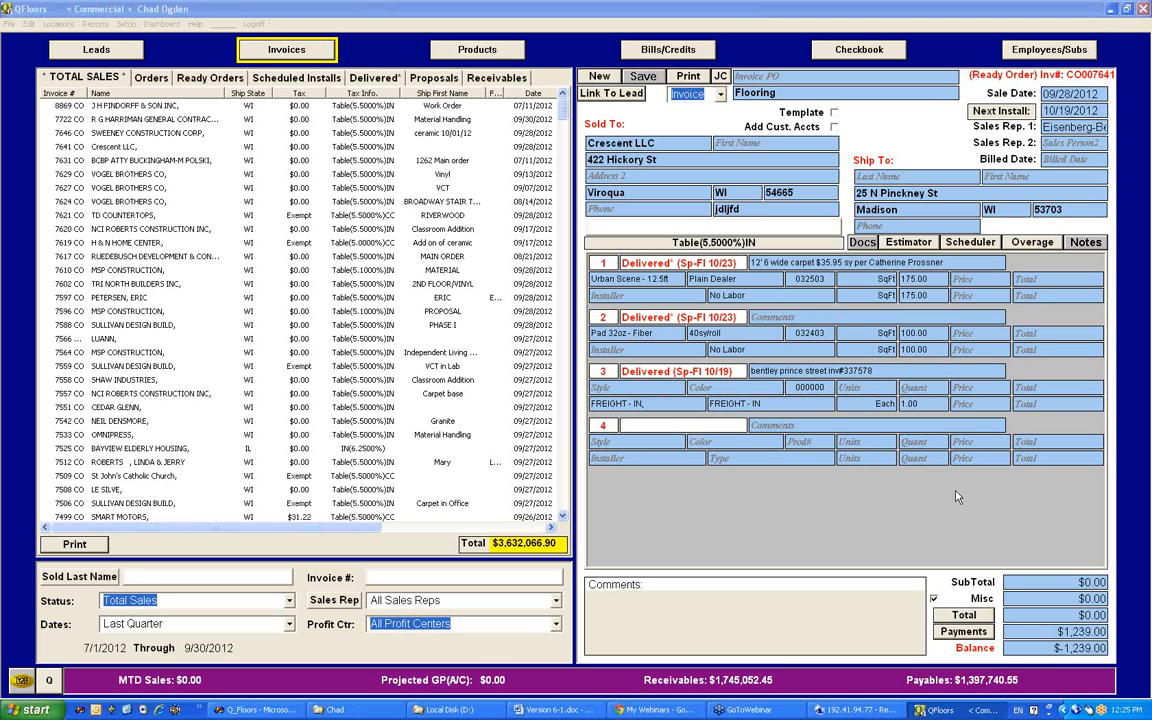
{"action": "left_click", "coordinate": [683, 425]}
{"action": "left_click", "coordinate": [755, 444]}
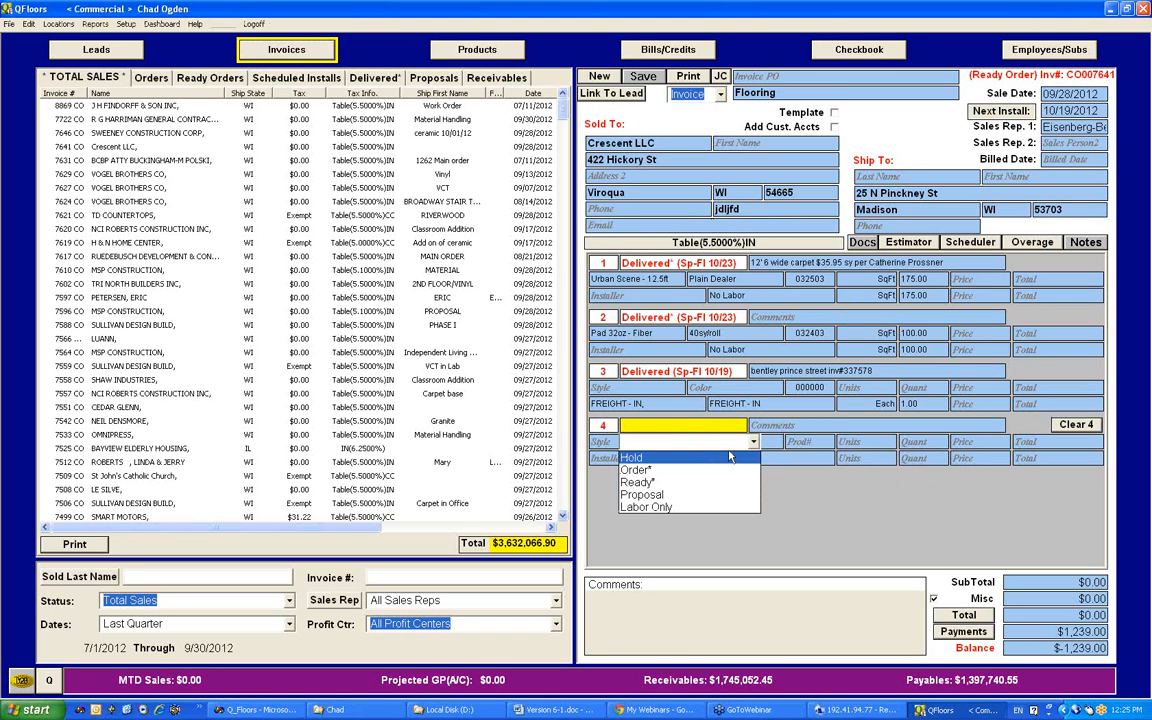
{"action": "left_click", "coordinate": [753, 442]}
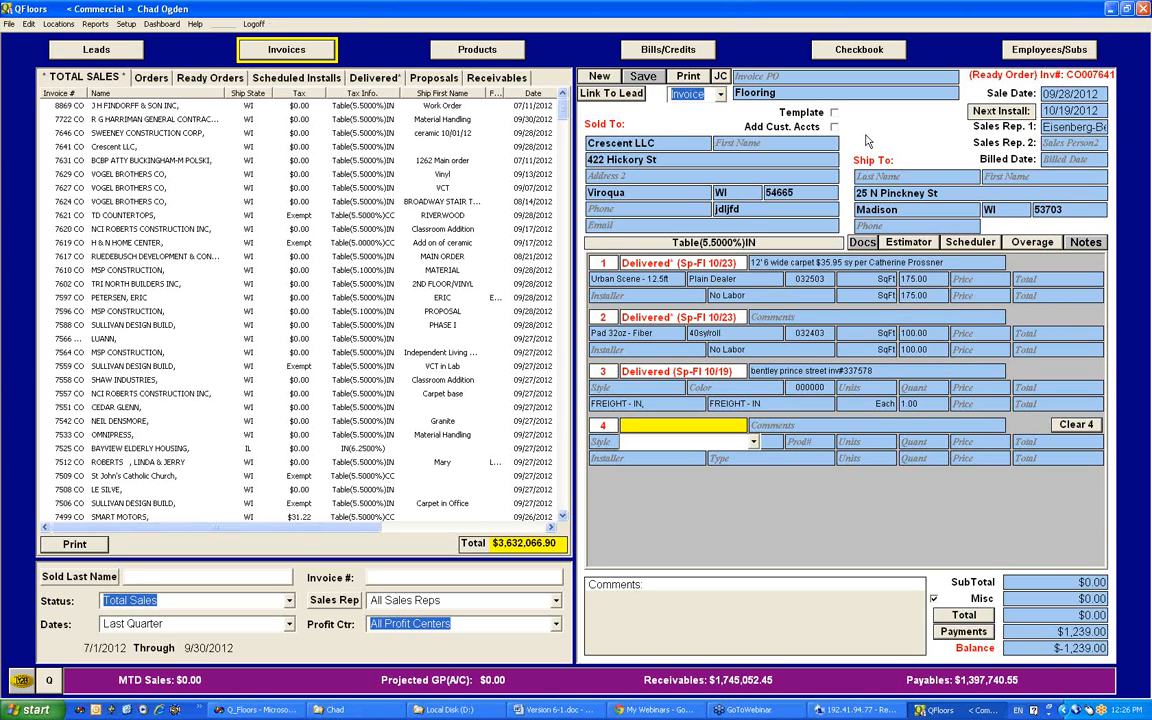
Step: List the Delivered* invoices and review the lines of the BCBP and Vogel Brothers Co invoices, ending on the BCBP invoice
{"action": "left_click", "coordinate": [356, 76]}
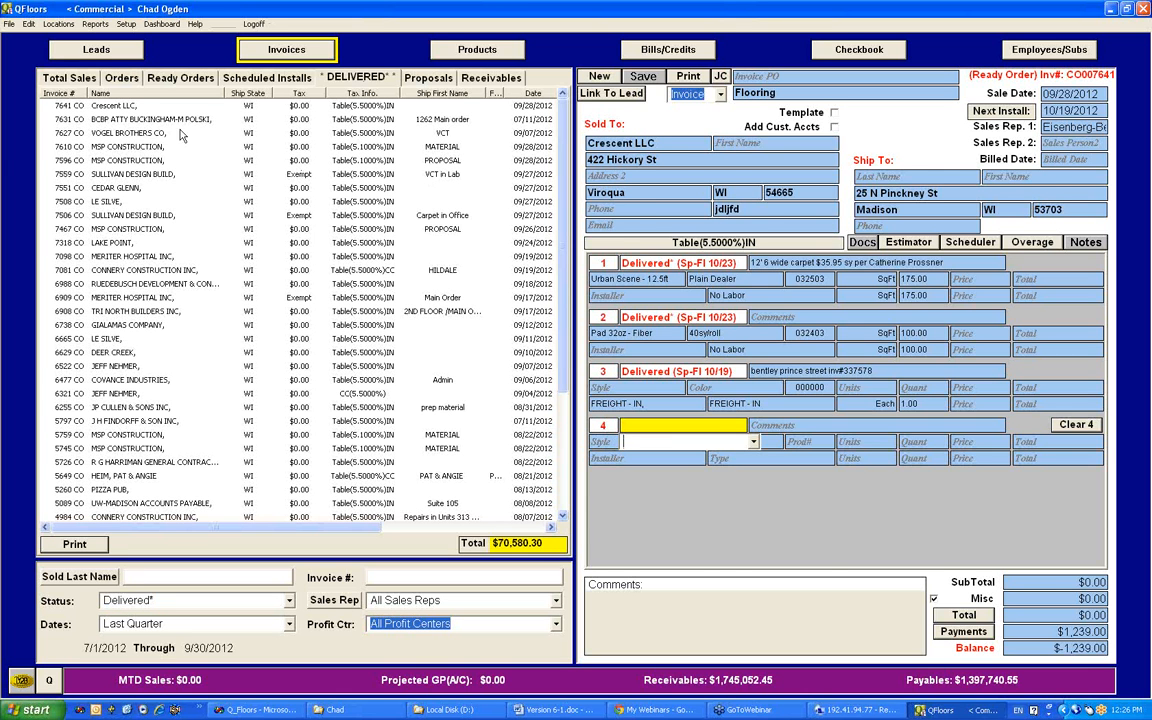
{"action": "left_click", "coordinate": [148, 119]}
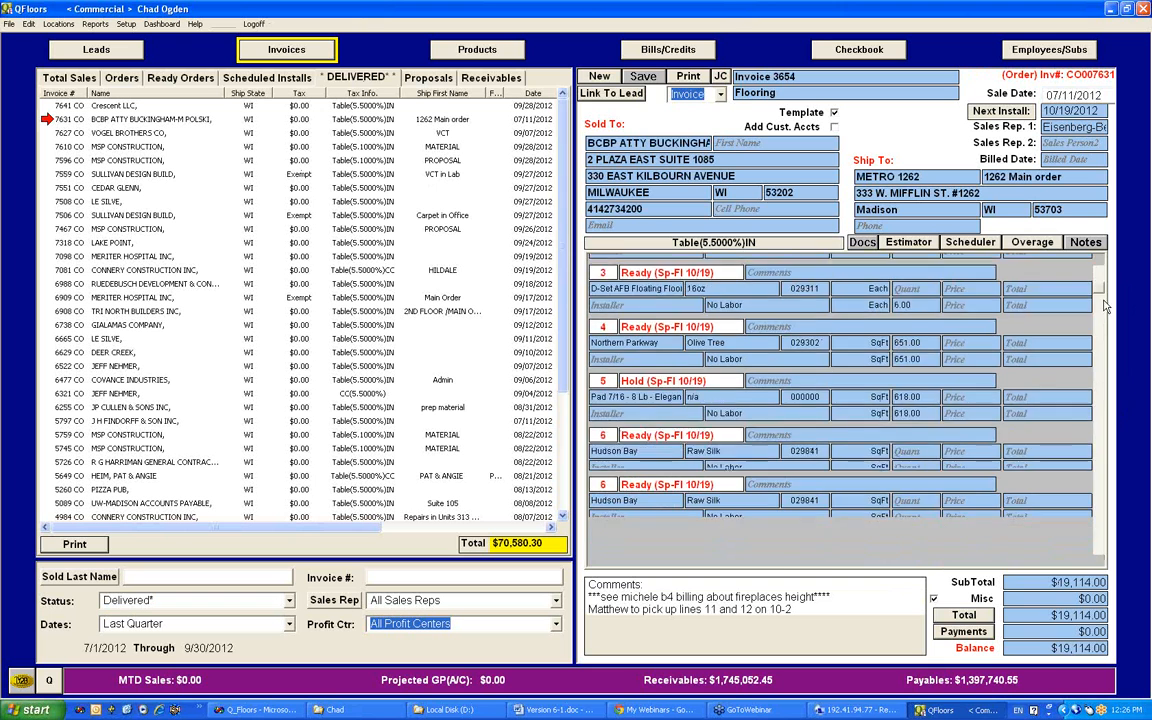
{"action": "scroll", "coordinate": [1107, 322], "scroll_direction": "down", "scroll_amount": 3}
{"action": "scroll", "coordinate": [1107, 340], "scroll_direction": "down", "scroll_amount": 3}
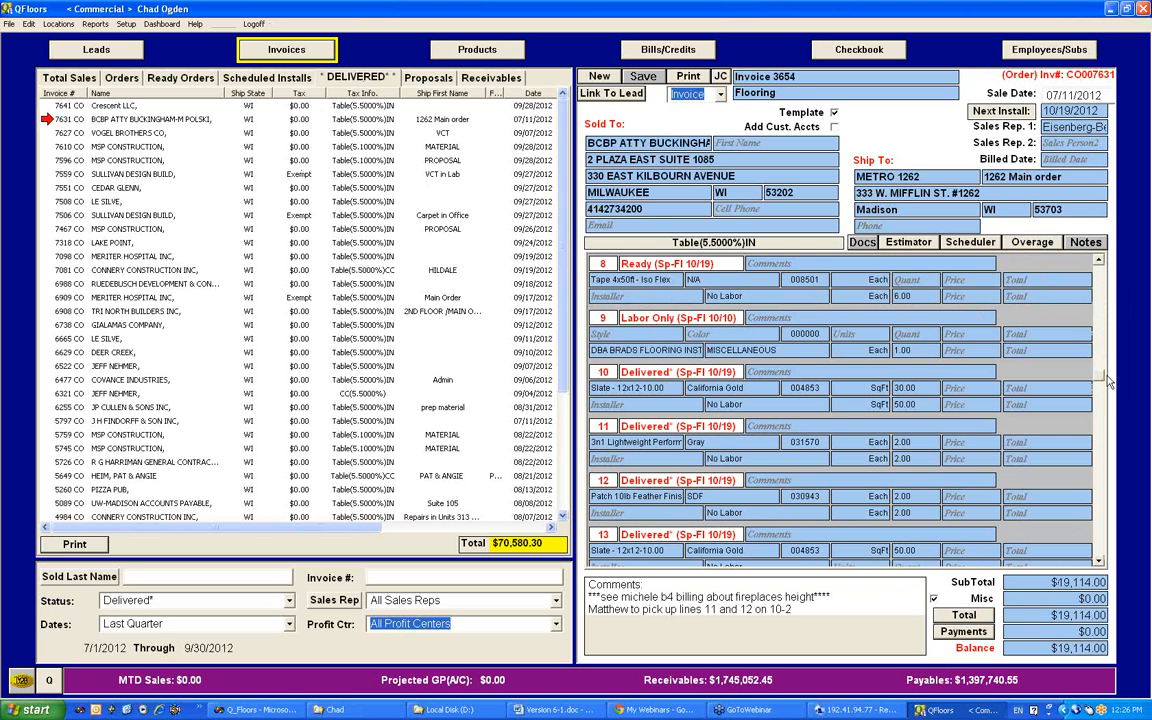
{"action": "left_click", "coordinate": [121, 133]}
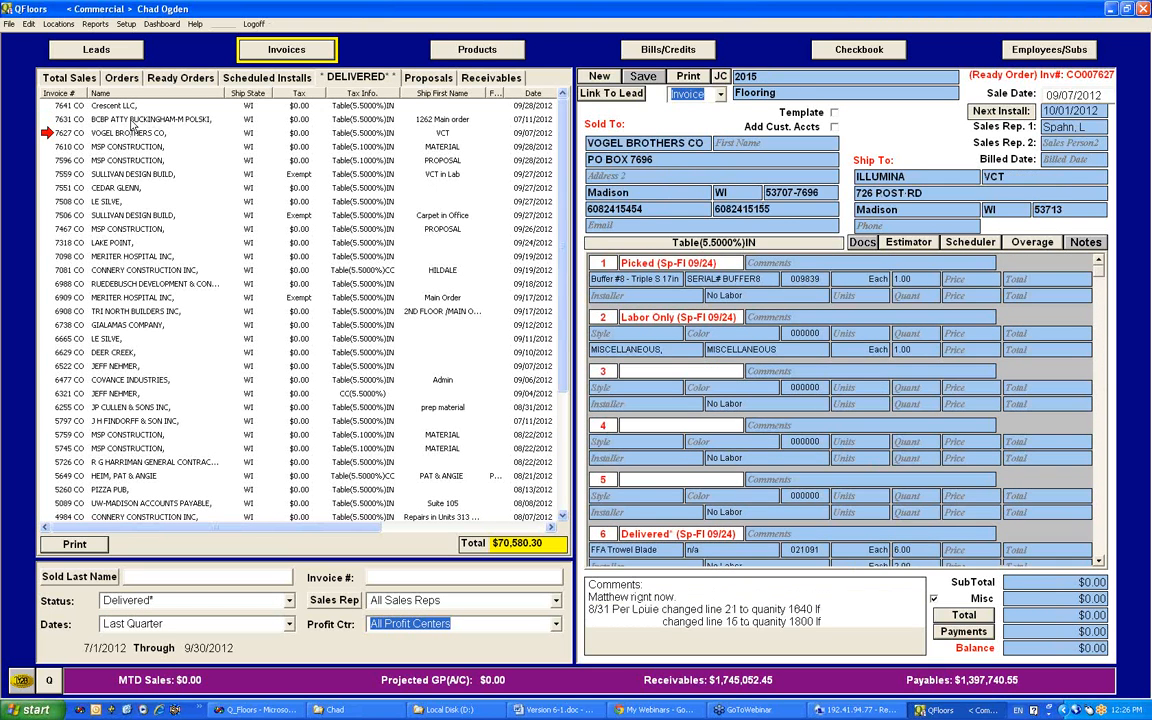
{"action": "left_click", "coordinate": [118, 119]}
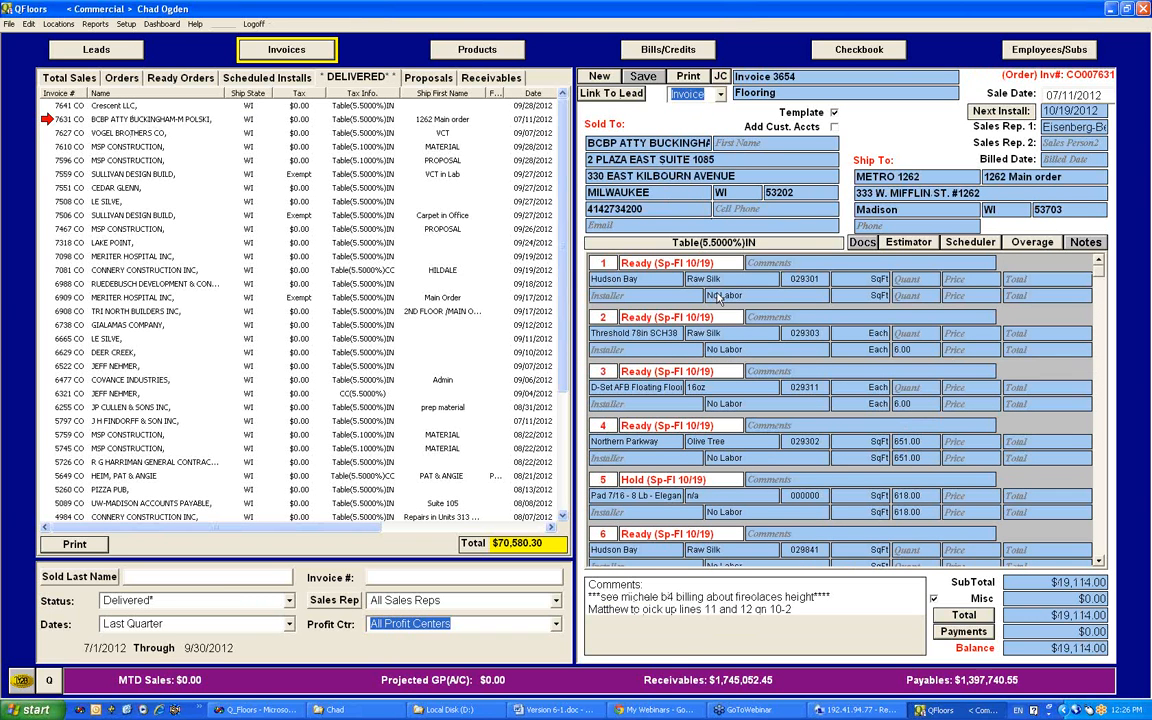
Step: View the status options for line 4 of the BCBP invoice without changing it, and look over the invoice's remaining lines
{"action": "left_click", "coordinate": [738, 426]}
{"action": "left_click", "coordinate": [751, 443]}
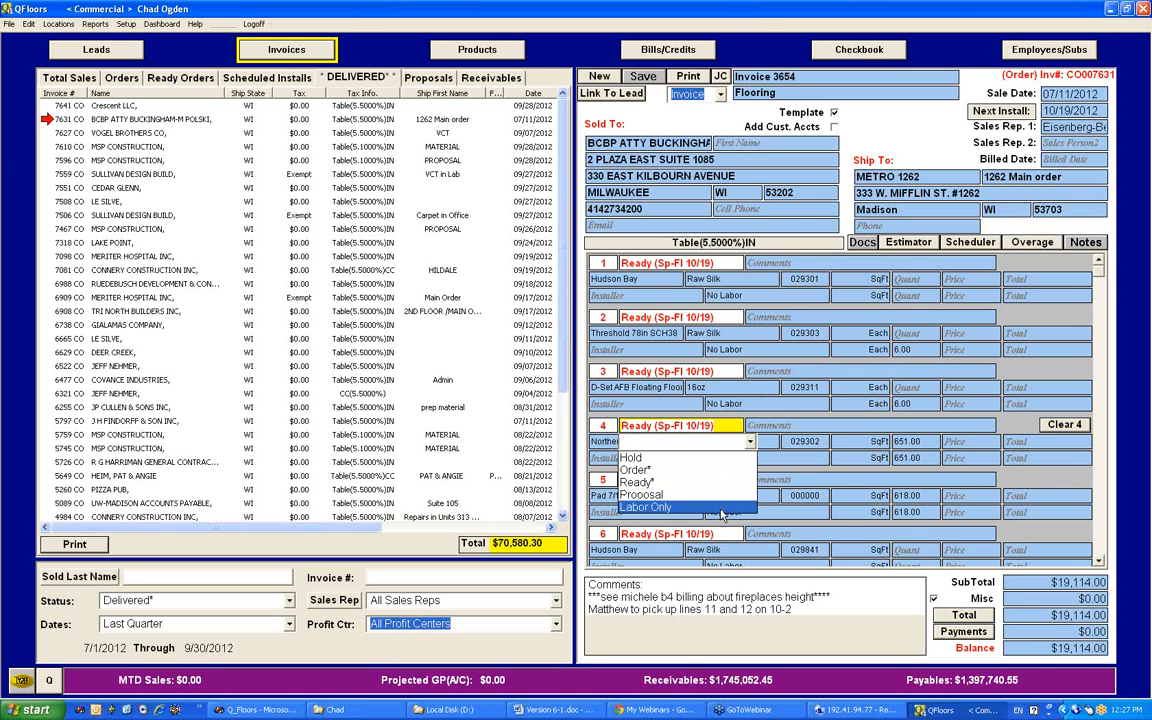
{"action": "left_click", "coordinate": [748, 444]}
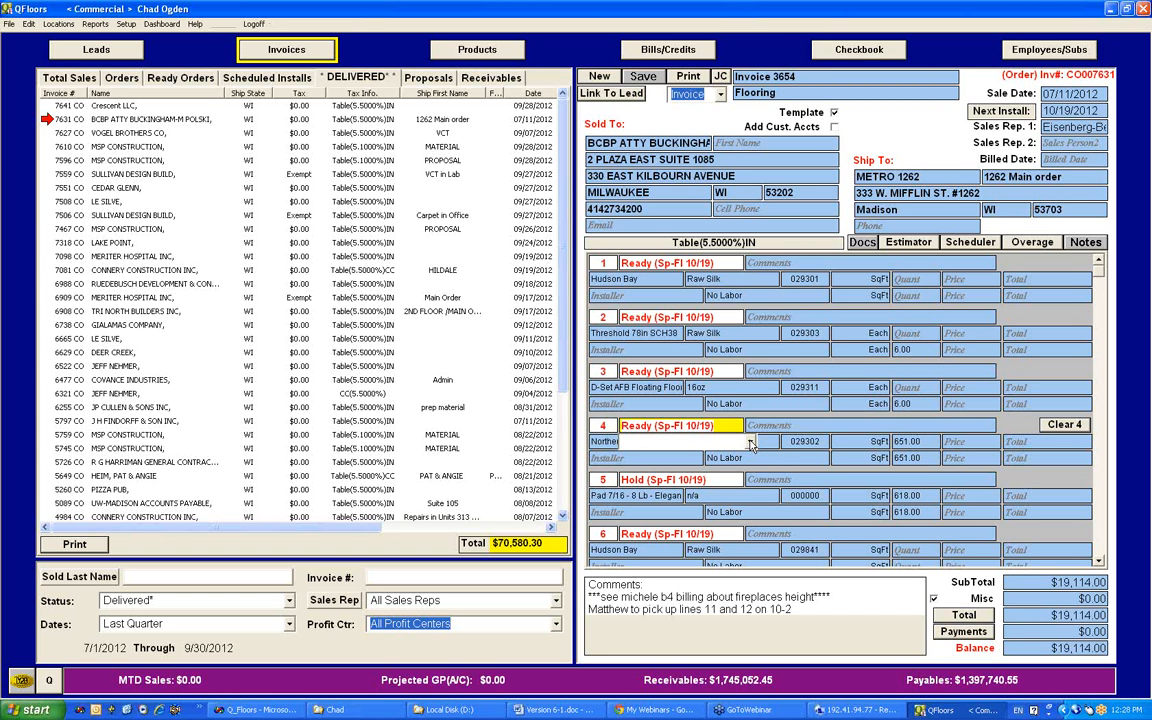
{"action": "left_click", "coordinate": [751, 444]}
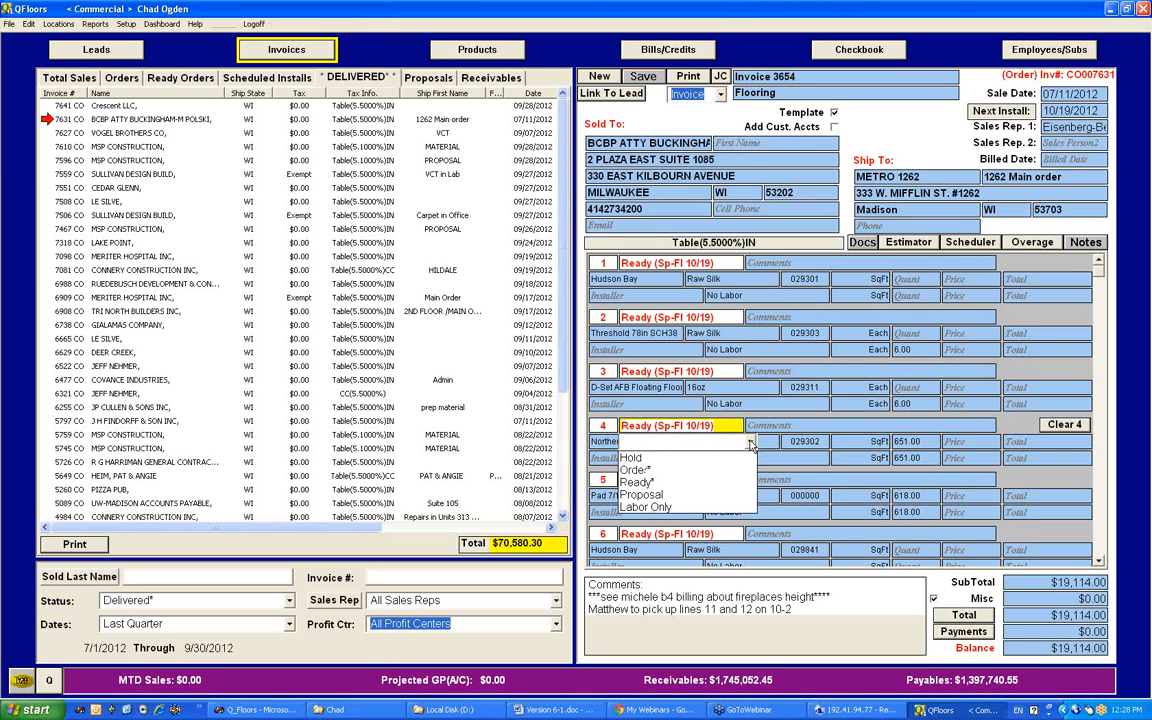
{"action": "left_click", "coordinate": [752, 446]}
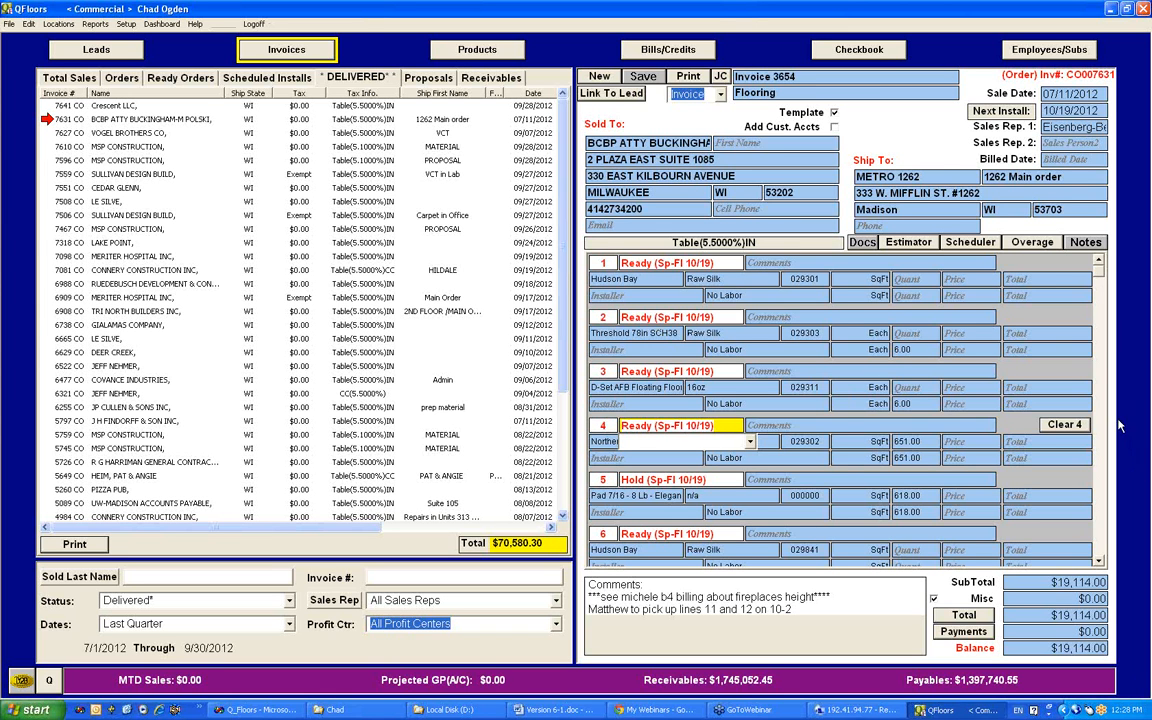
{"action": "left_click", "coordinate": [1099, 353]}
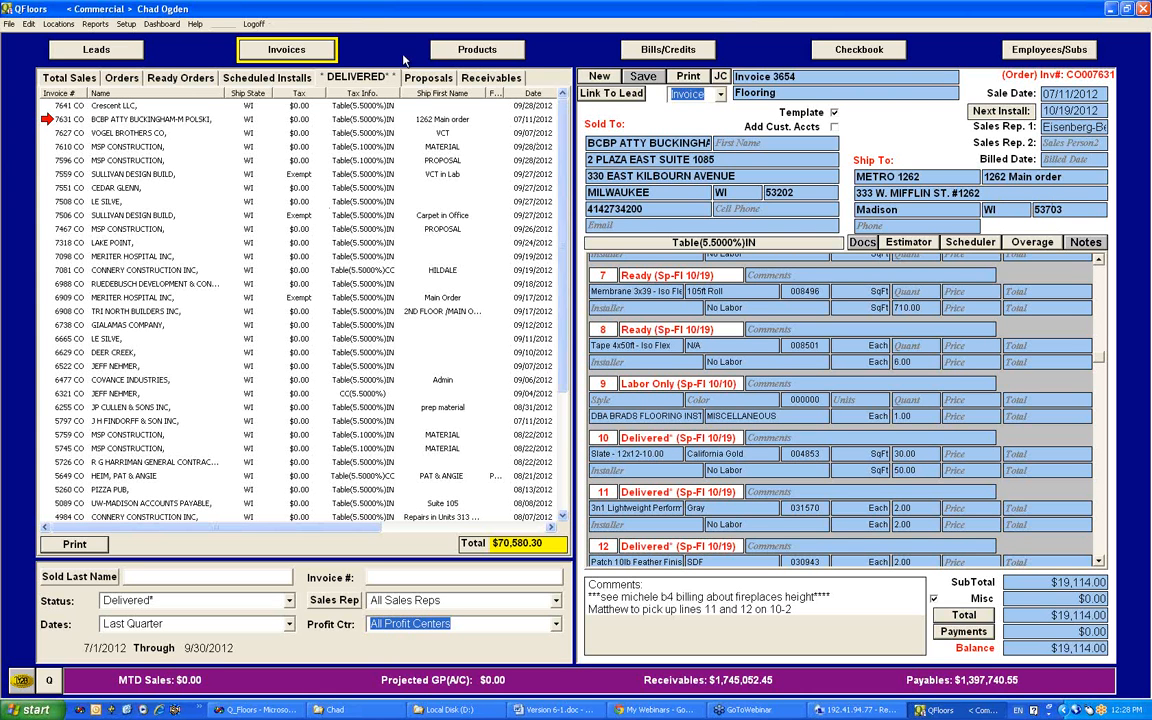
Step: Create a CC - Cash & Carry (WI) COM invoice from the BCBP template, copying all lines and the notes
{"action": "left_click", "coordinate": [600, 78]}
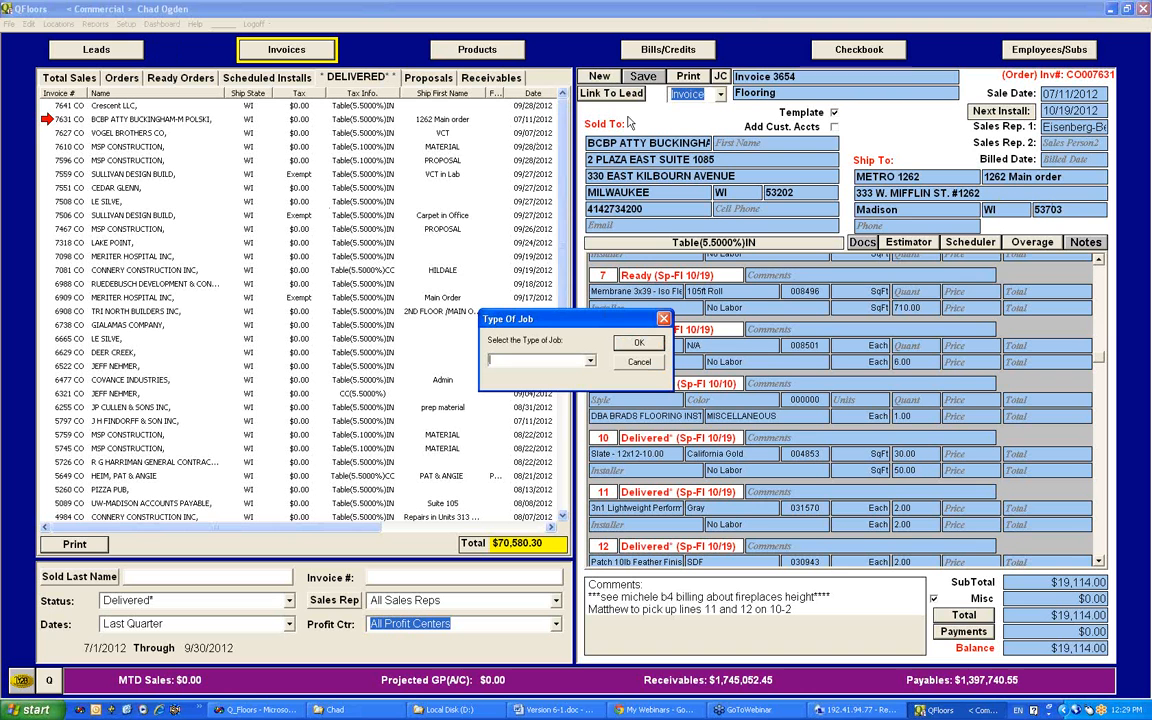
{"action": "left_click", "coordinate": [591, 361]}
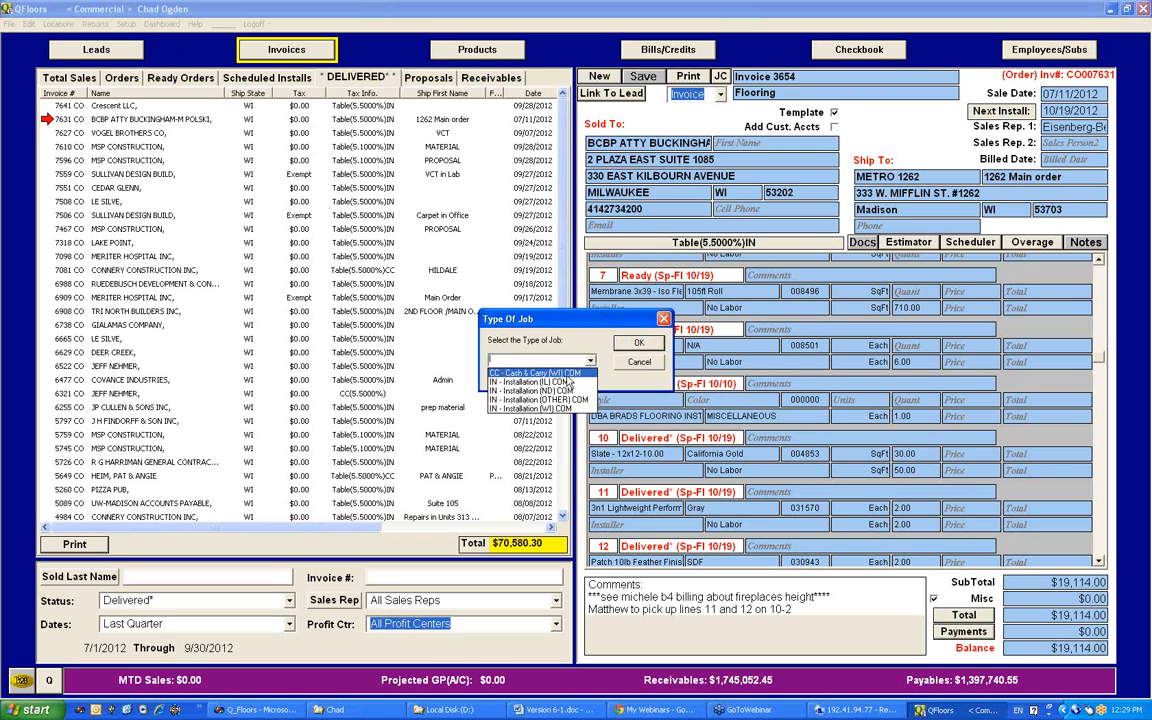
{"action": "left_click", "coordinate": [566, 375]}
{"action": "left_click", "coordinate": [639, 343]}
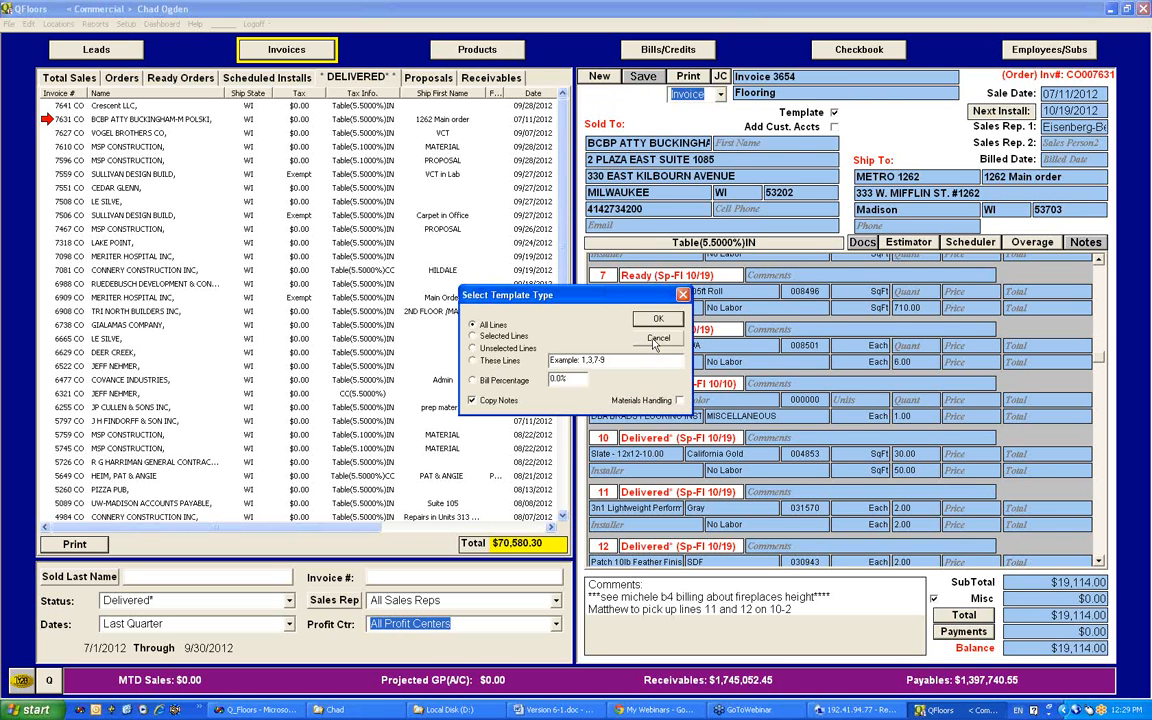
{"action": "key", "text": "Return"}
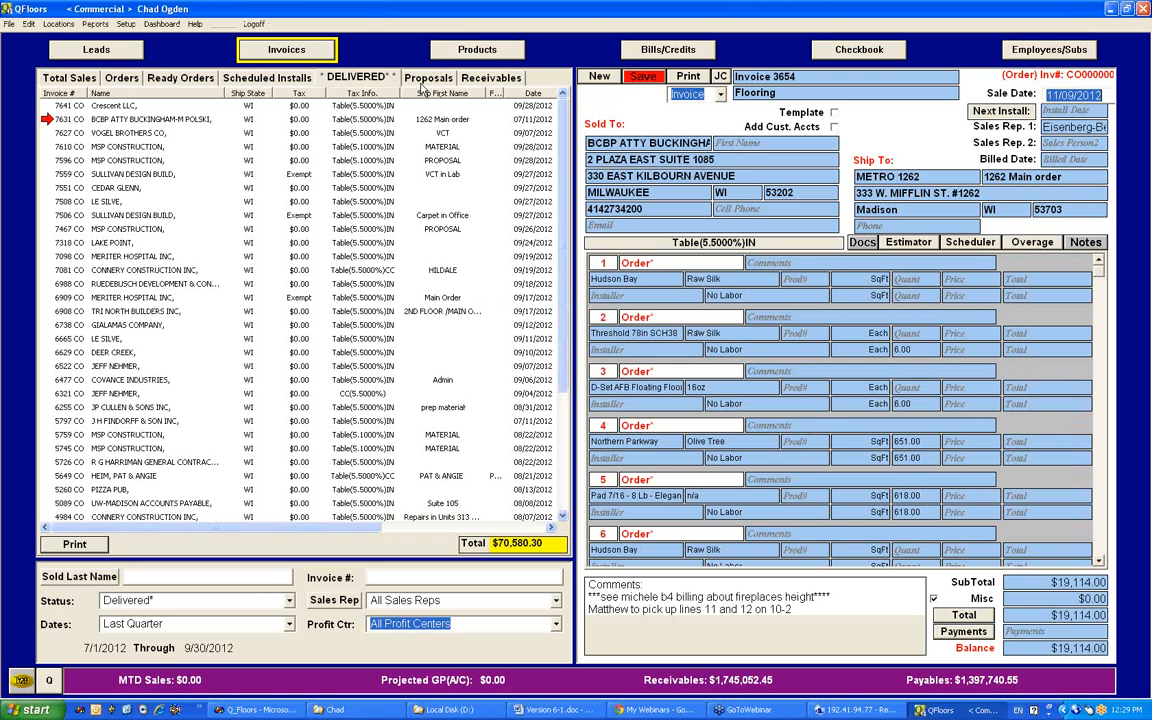
Step: Replace the unsaved copy with a blank Cash & Carry invoice, view its reprice options, and leave it for the 09/26/2012 MSP Construction invoice
{"action": "left_click", "coordinate": [601, 80]}
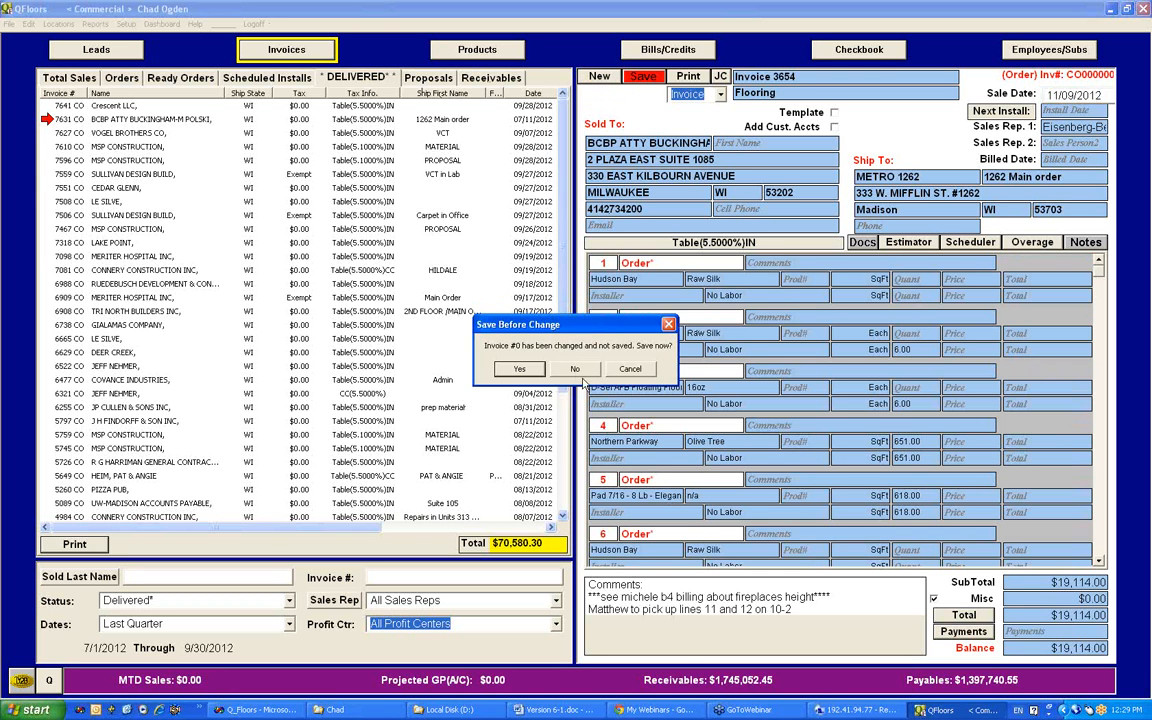
{"action": "left_click", "coordinate": [524, 344]}
{"action": "left_click", "coordinate": [590, 361]}
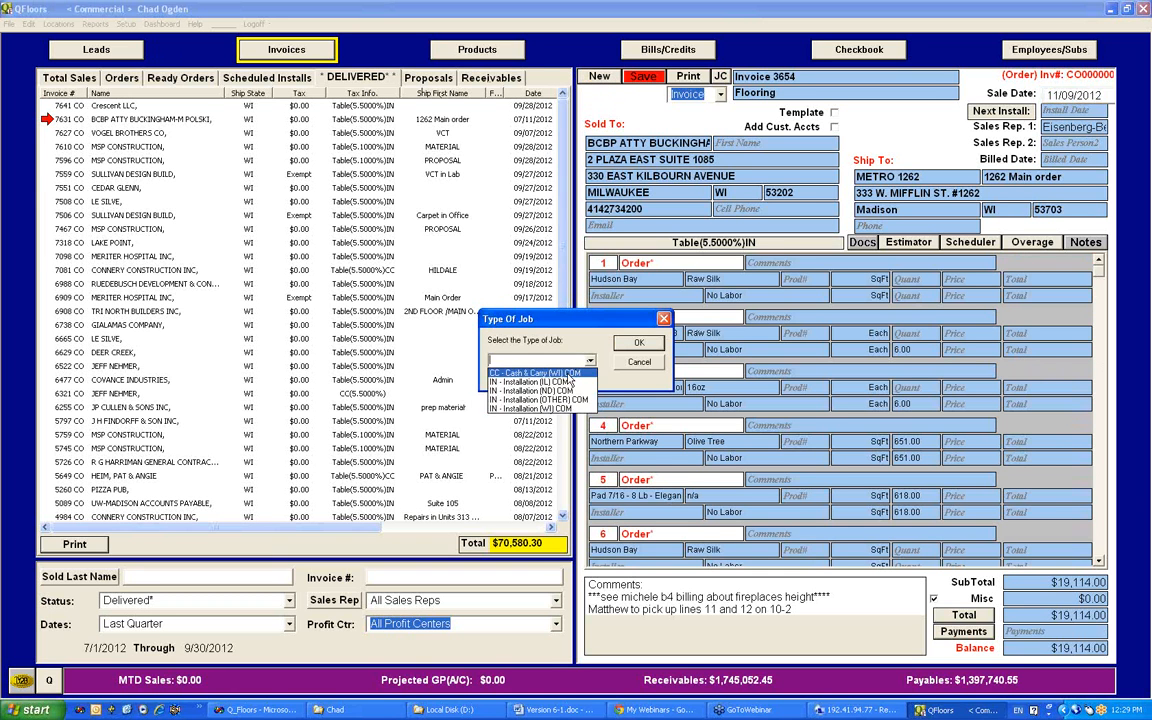
{"action": "left_click", "coordinate": [530, 395]}
{"action": "left_click", "coordinate": [645, 348]}
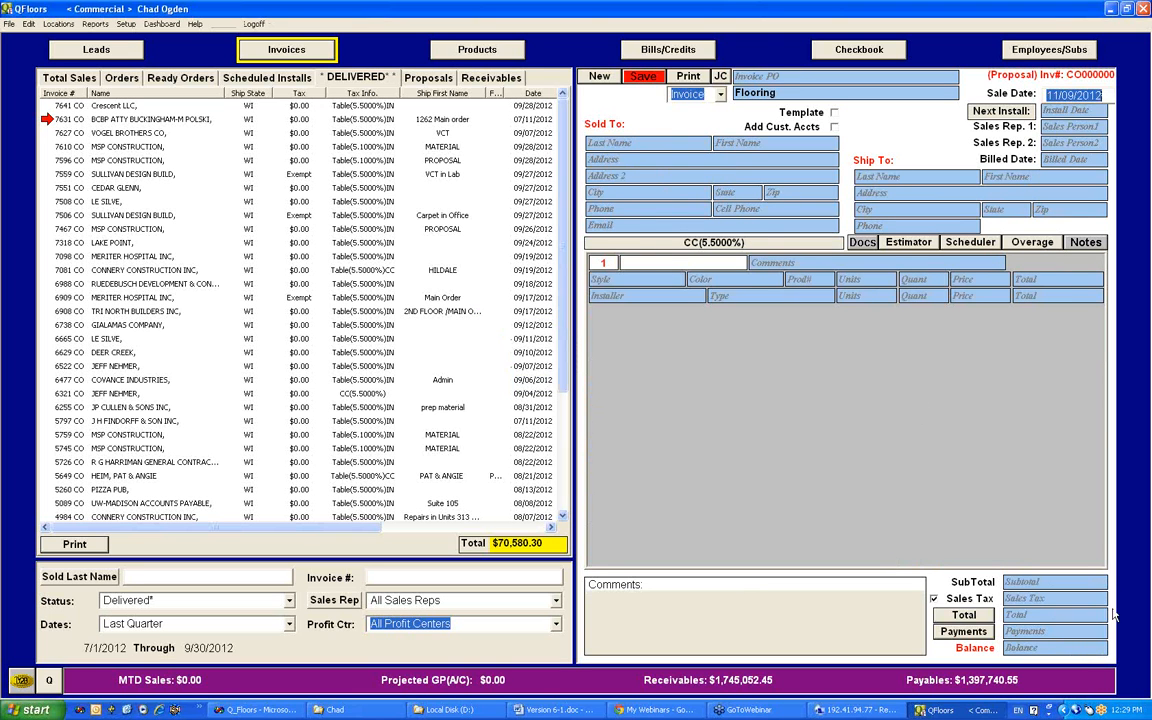
{"action": "left_click", "coordinate": [975, 617]}
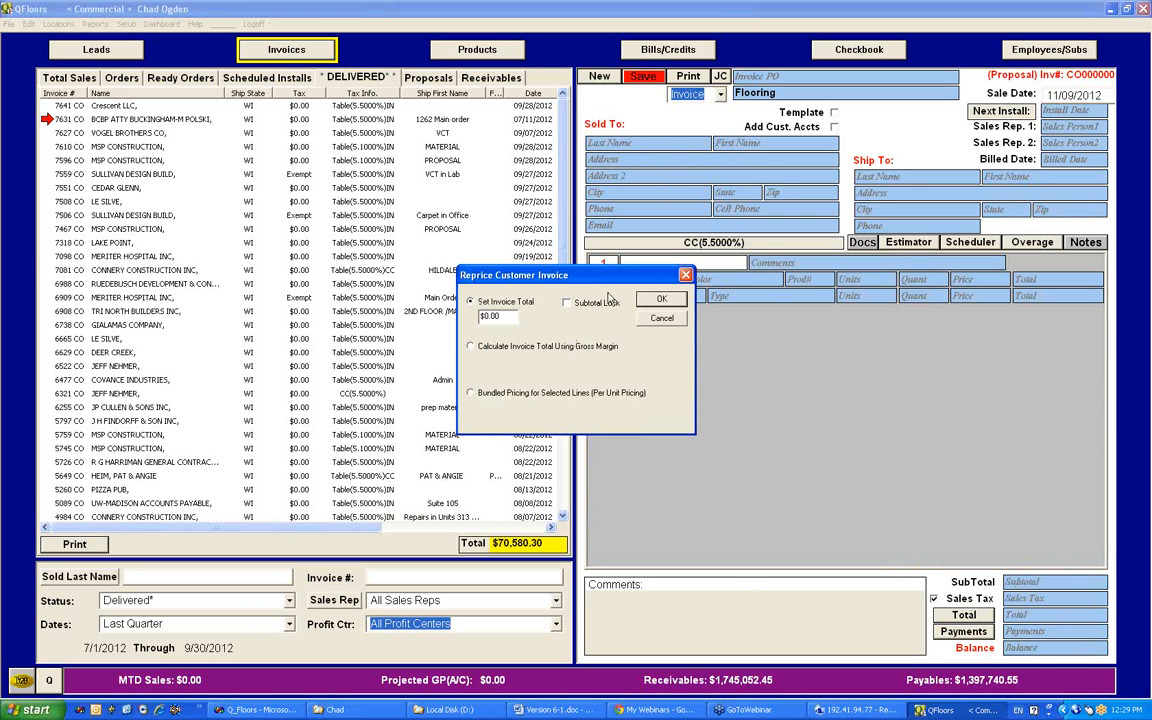
{"action": "left_click", "coordinate": [661, 319]}
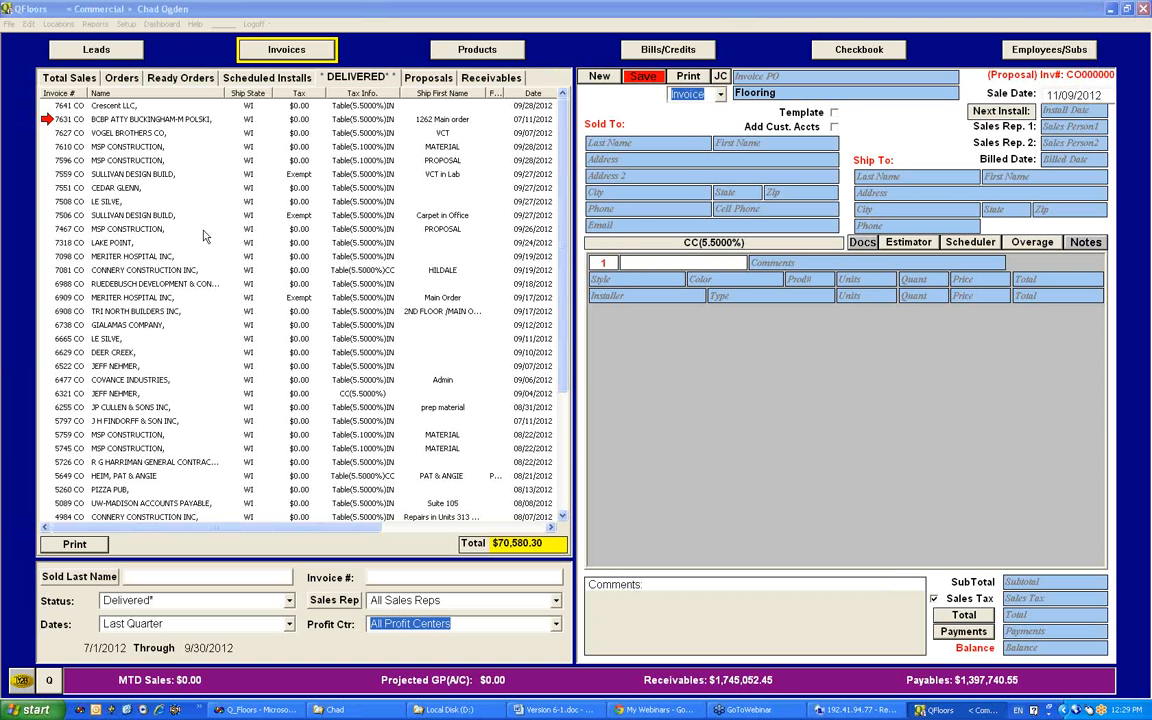
{"action": "left_click", "coordinate": [203, 233]}
{"action": "left_click", "coordinate": [596, 377]}
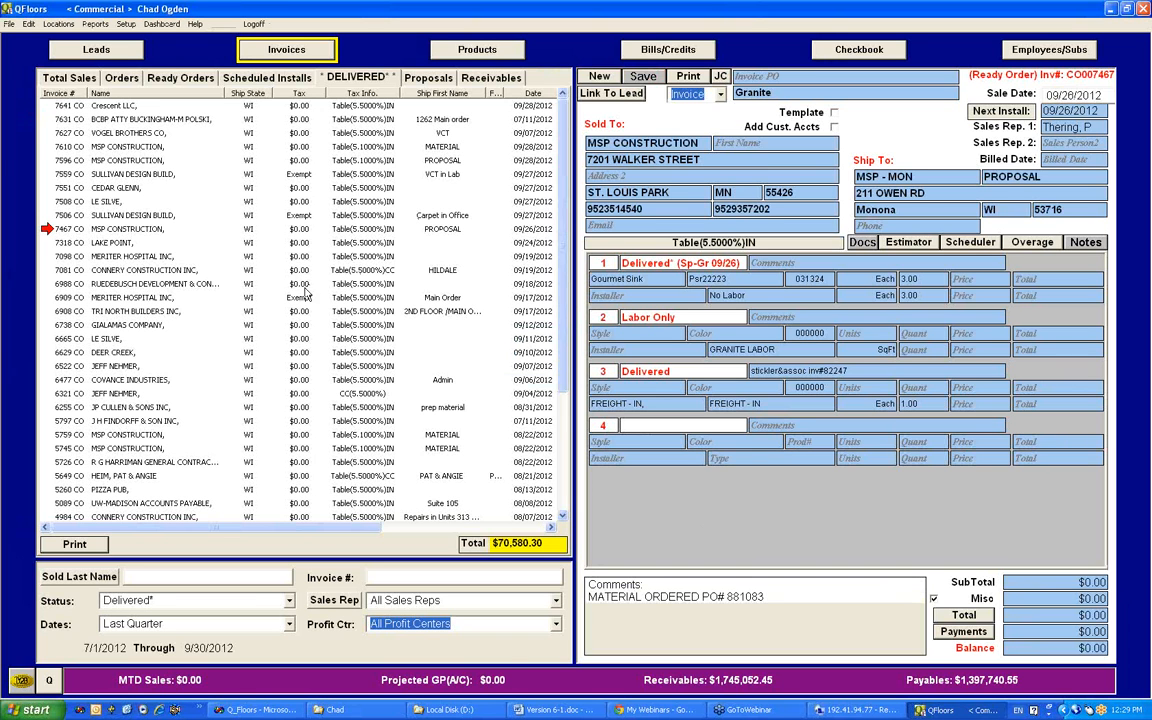
Step: Open the Weybridge invoice from the Orders list, accept its installation update, and view its reprice options without repricing
{"action": "left_click", "coordinate": [123, 77]}
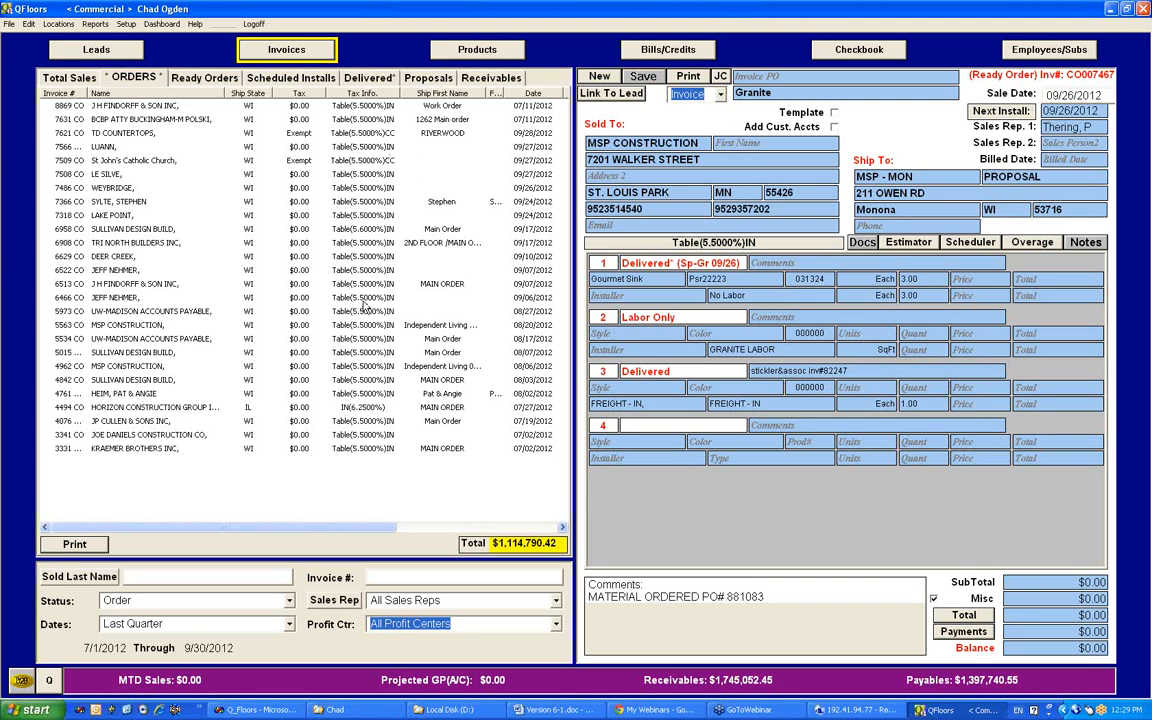
{"action": "left_click_drag", "start_coordinate": [290, 533], "coordinate": [405, 533]}
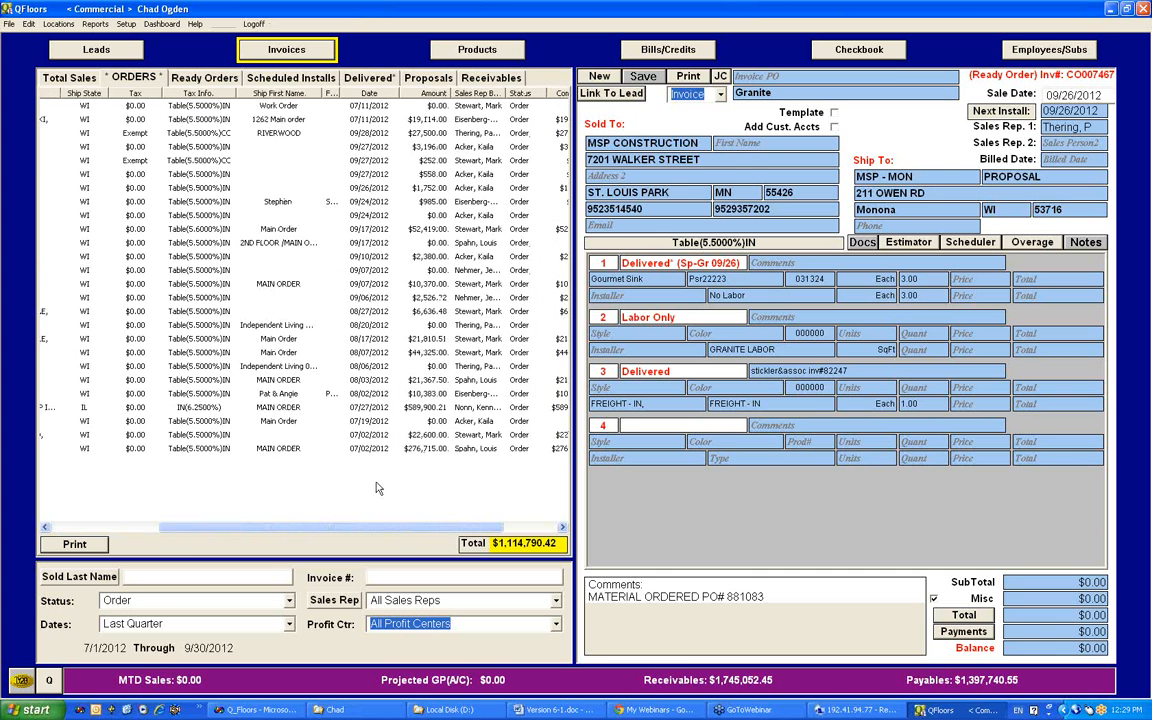
{"action": "left_click", "coordinate": [409, 189]}
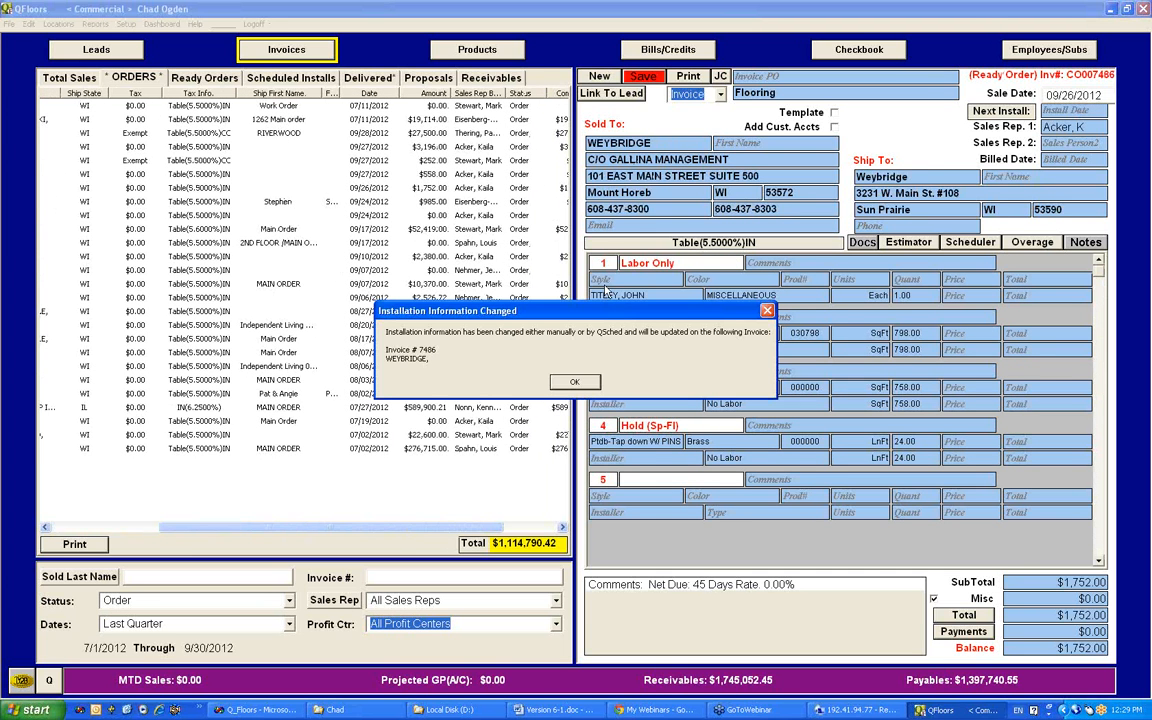
{"action": "left_click", "coordinate": [573, 384]}
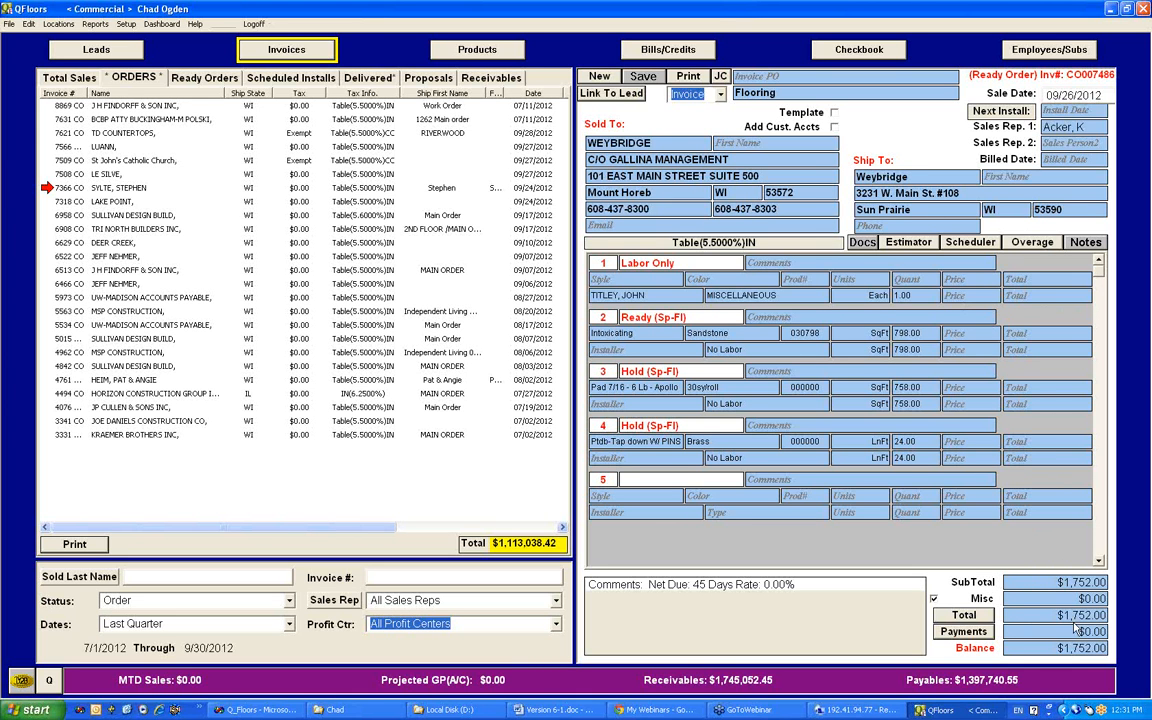
{"action": "left_click", "coordinate": [980, 617]}
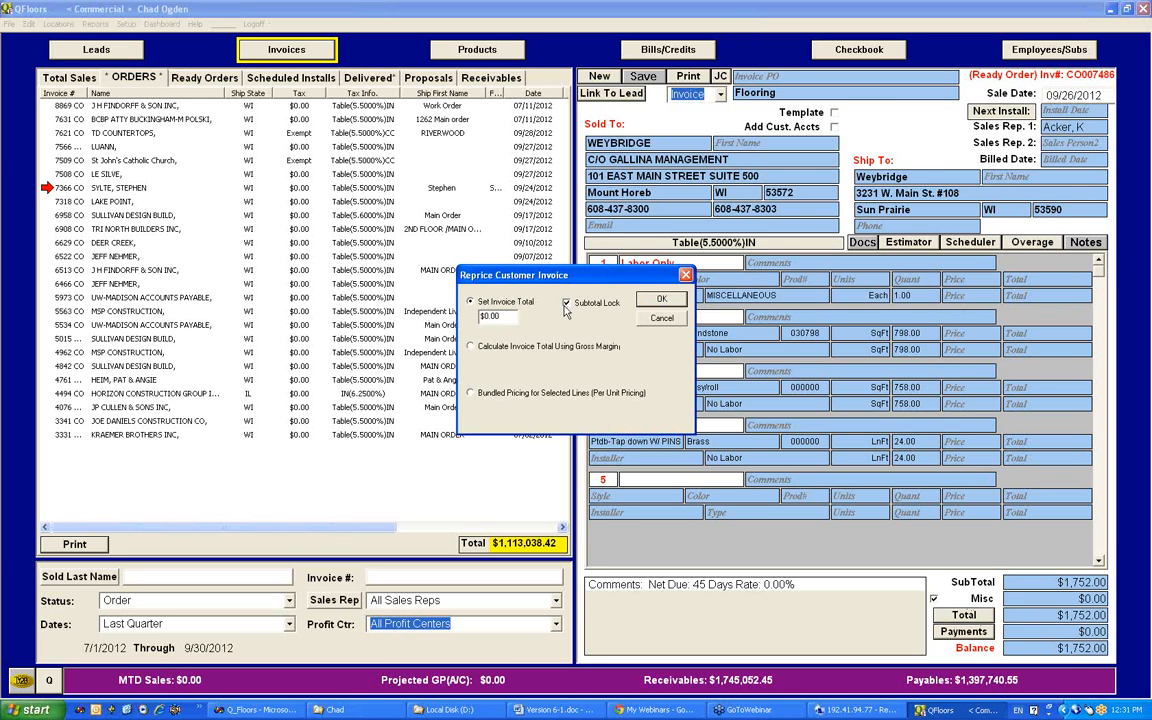
{"action": "left_click", "coordinate": [685, 276]}
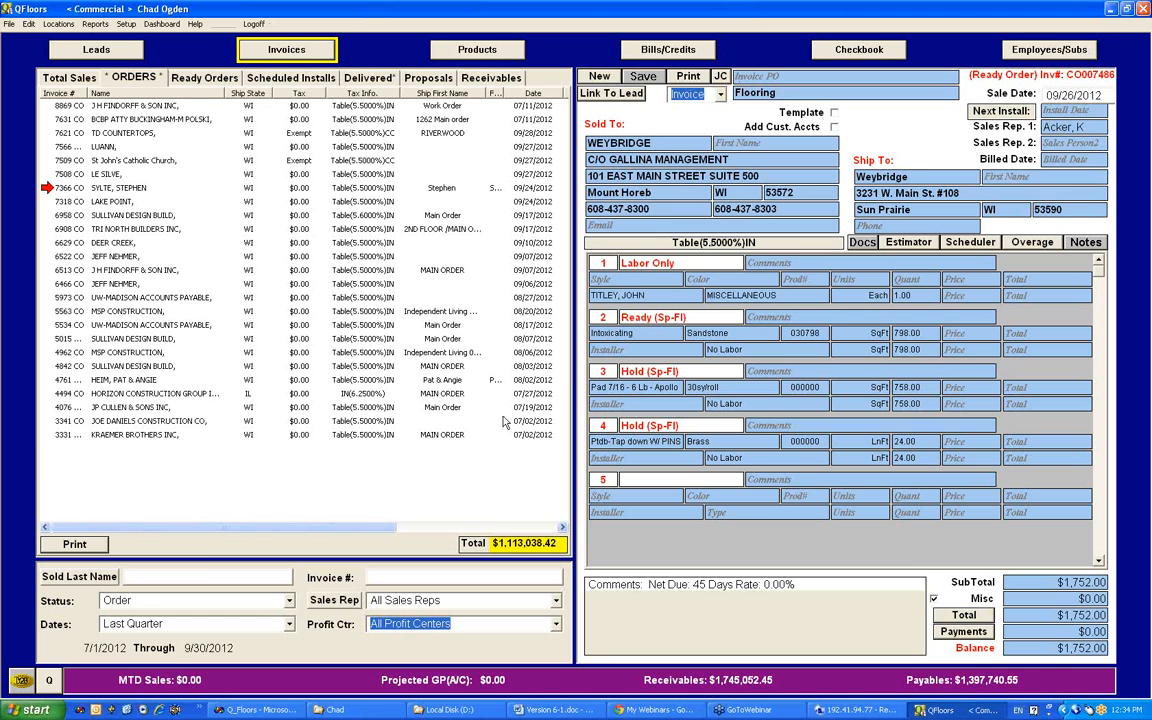
Step: View the invoice search criteria, and look over the payments for the Weybridge invoice and for all the customer's invoices without adding any
{"action": "left_click", "coordinate": [80, 576]}
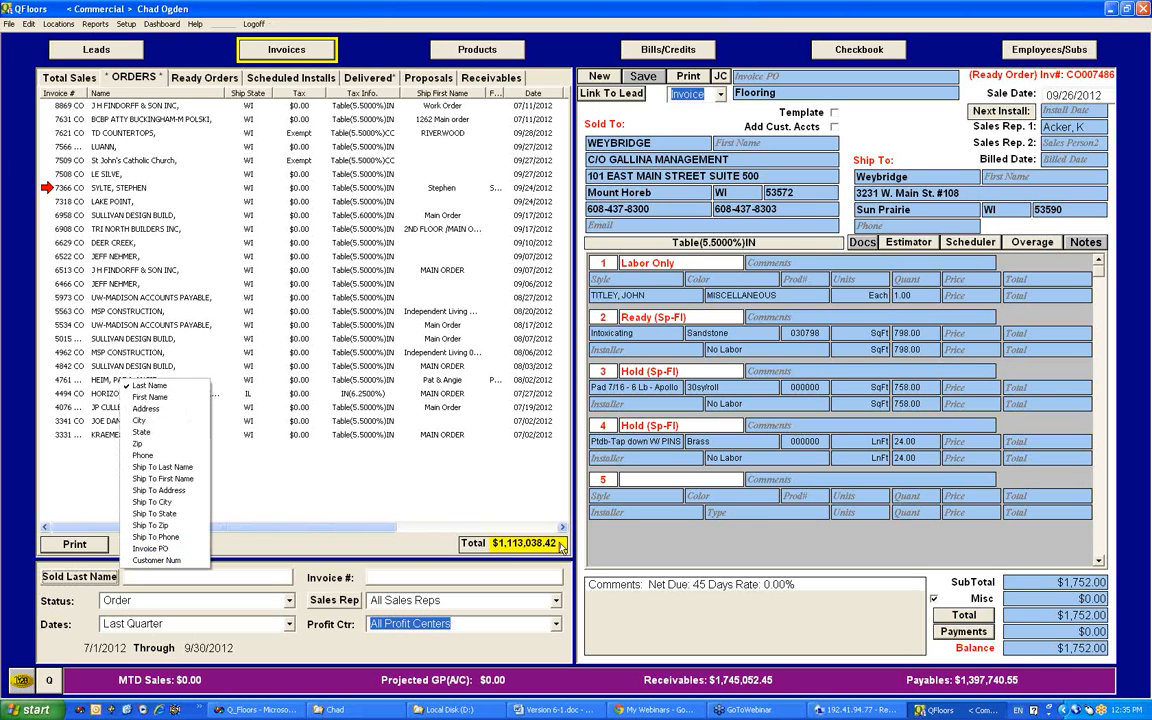
{"action": "left_click", "coordinate": [505, 493]}
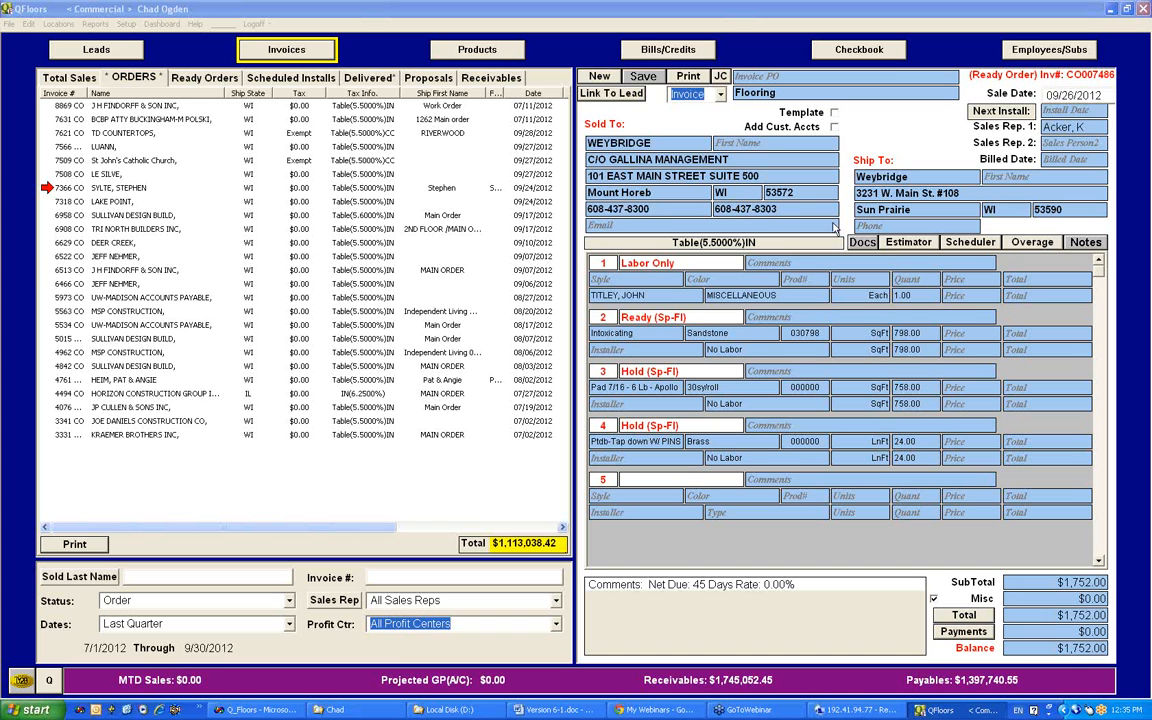
{"action": "left_click", "coordinate": [955, 632]}
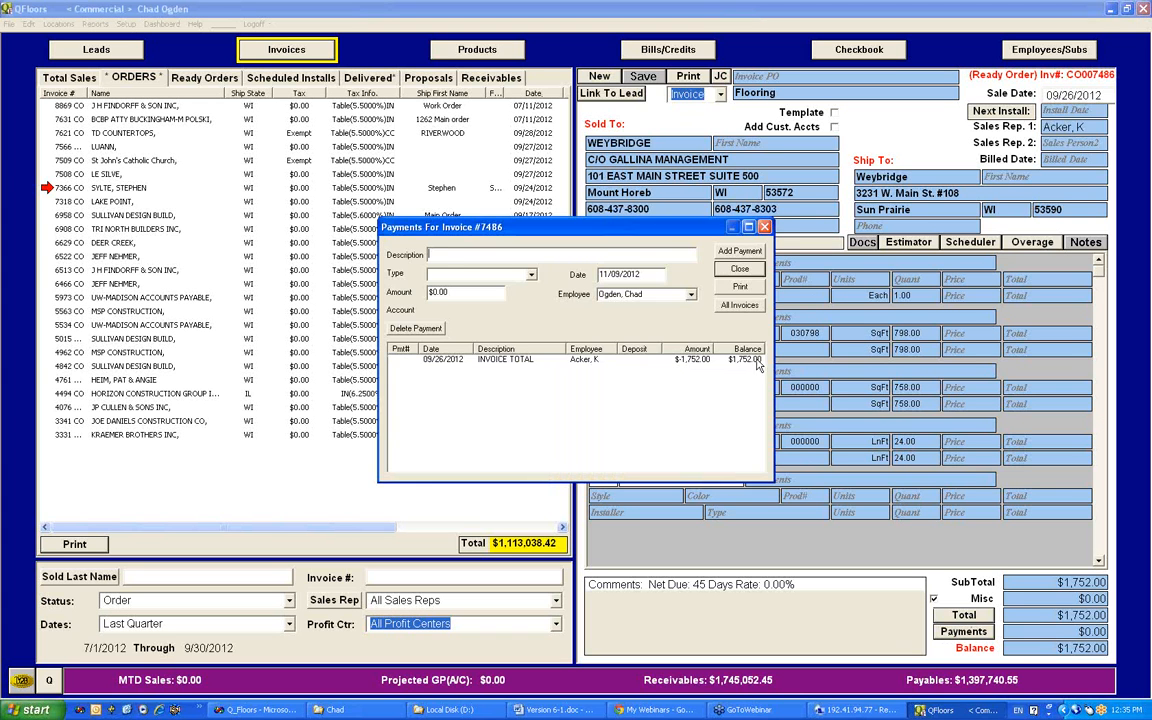
{"action": "left_click", "coordinate": [728, 312]}
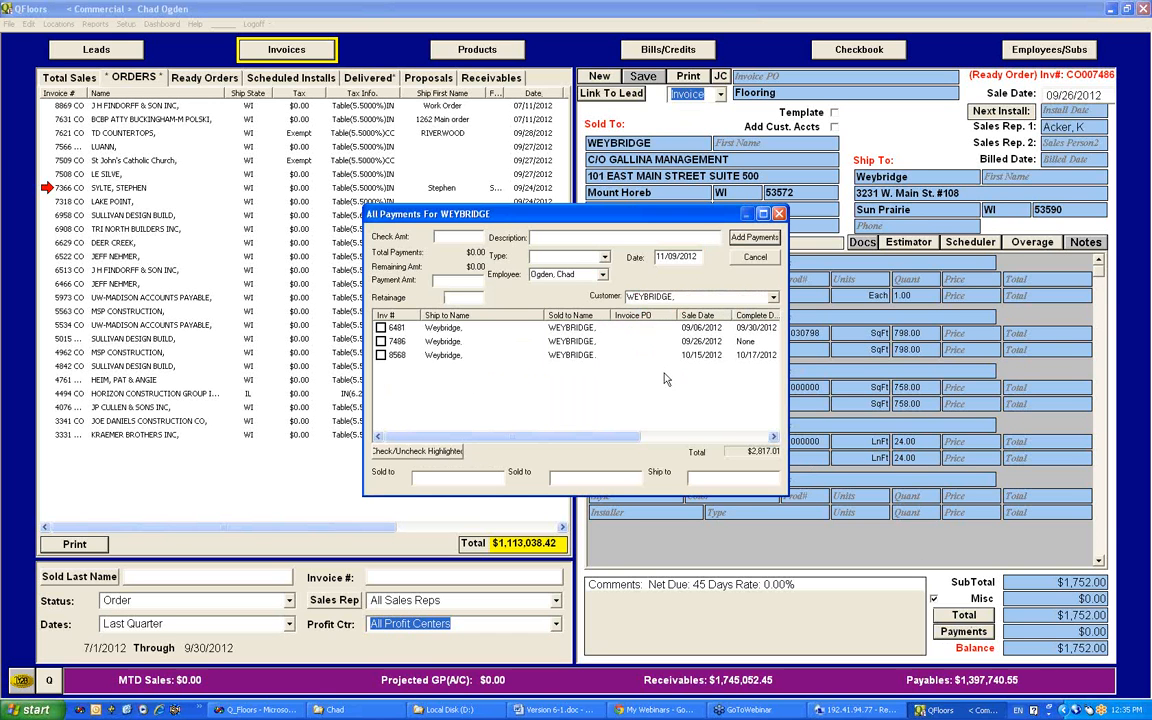
{"action": "left_click", "coordinate": [779, 214]}
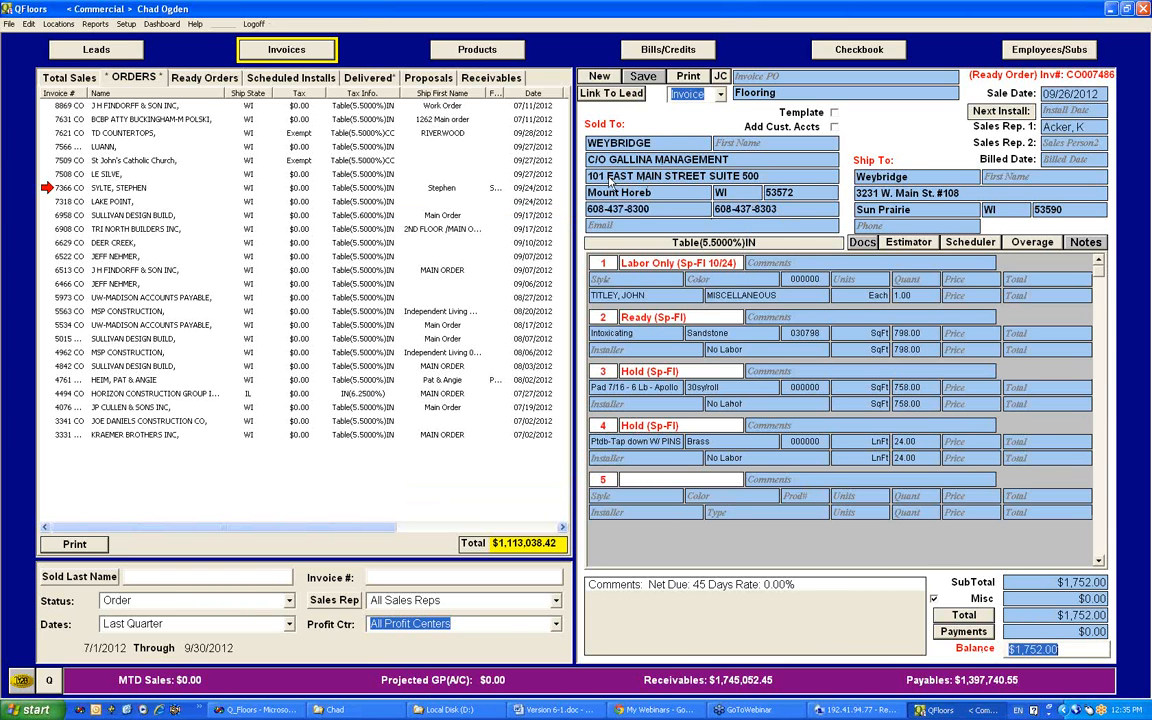
{"action": "left_click", "coordinate": [744, 174]}
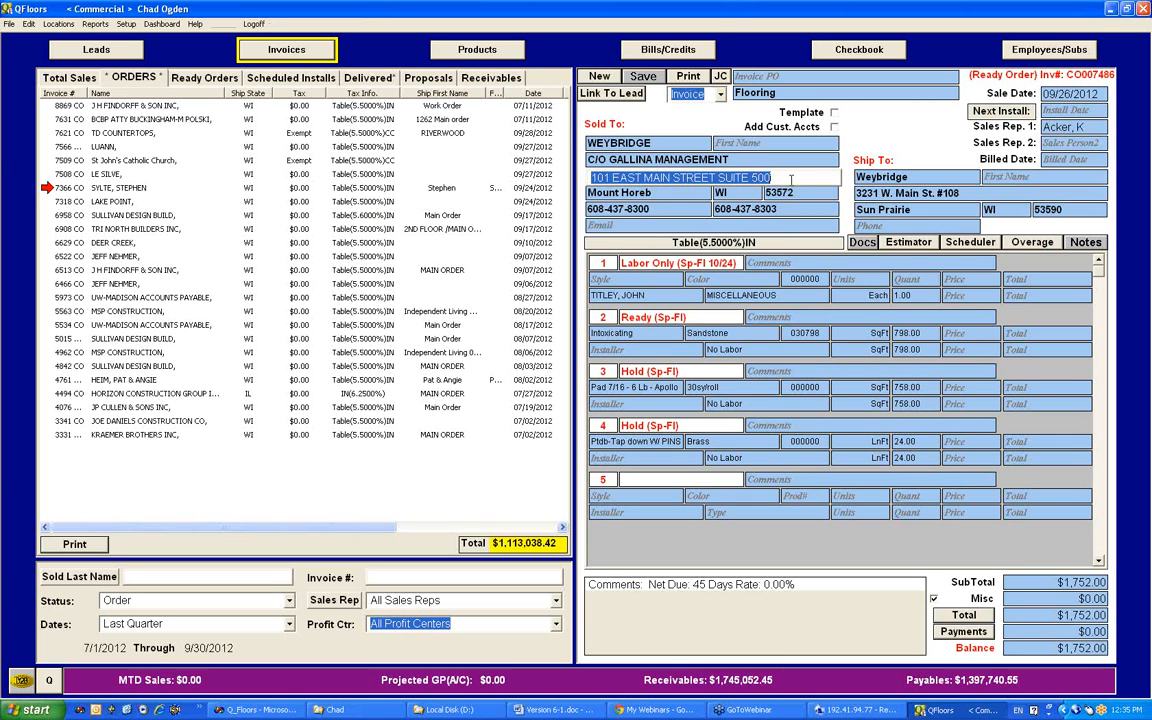
Step: Look over the 20-20 Technologies vendor record in the vendor accounts setup without changing it
{"action": "left_click", "coordinate": [648, 52]}
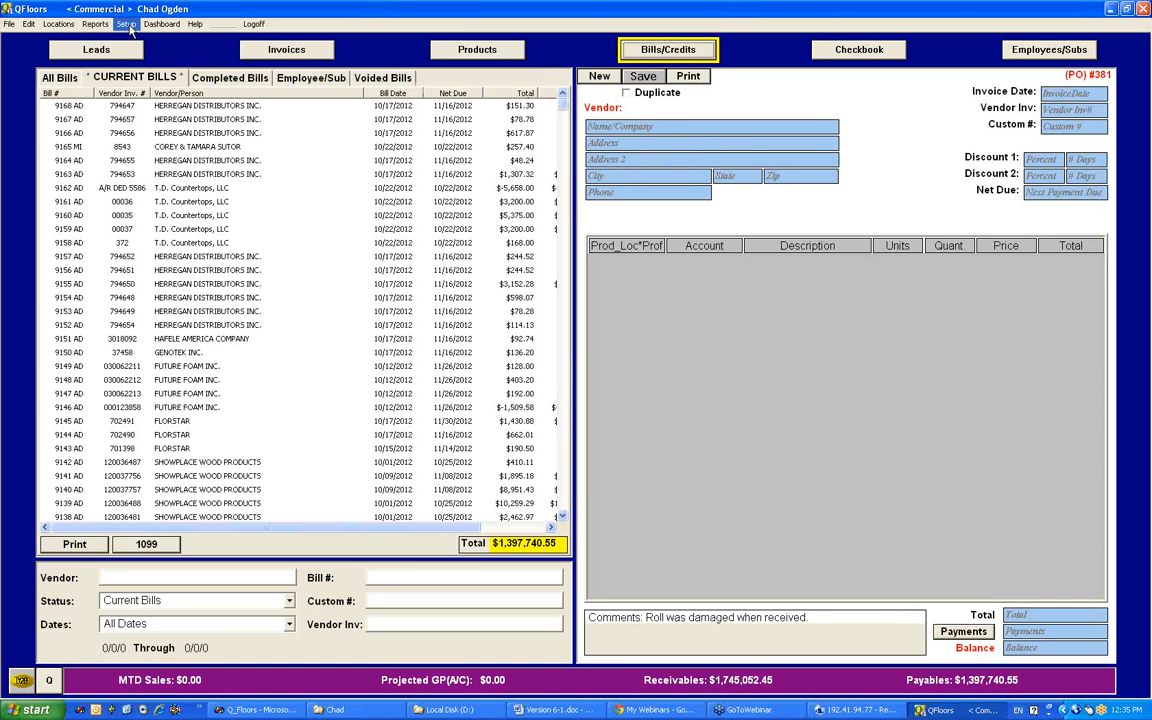
{"action": "left_click", "coordinate": [122, 26]}
{"action": "left_click", "coordinate": [133, 190]}
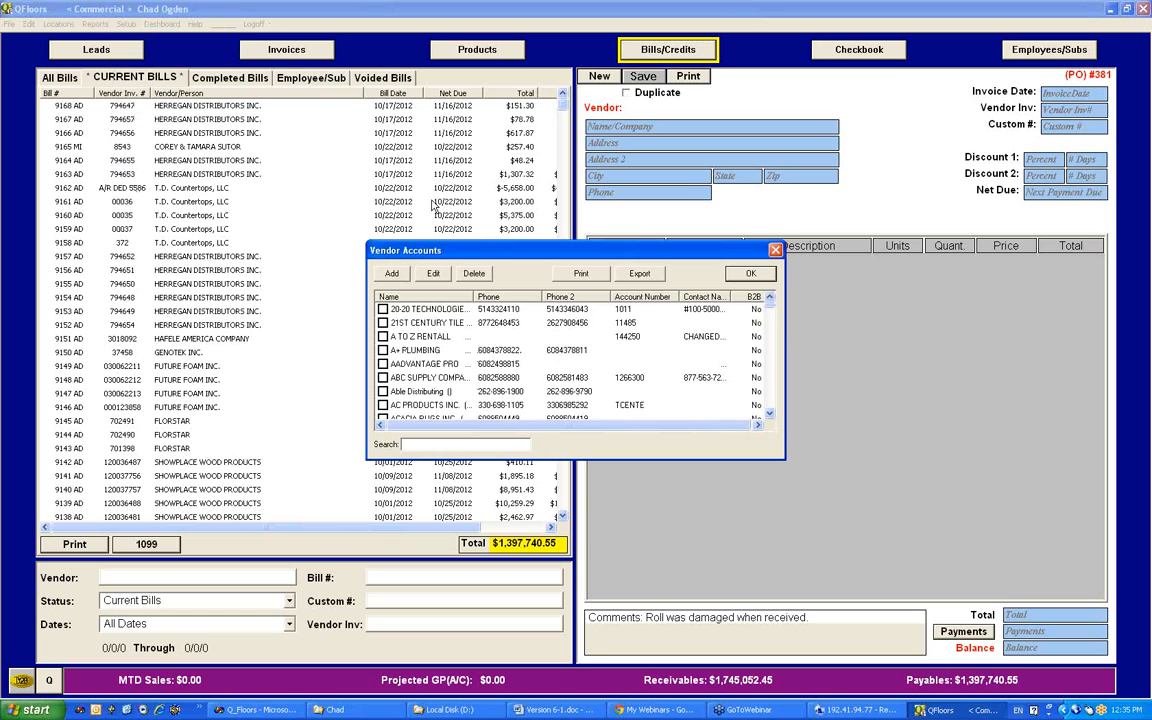
{"action": "double_click", "coordinate": [384, 309]}
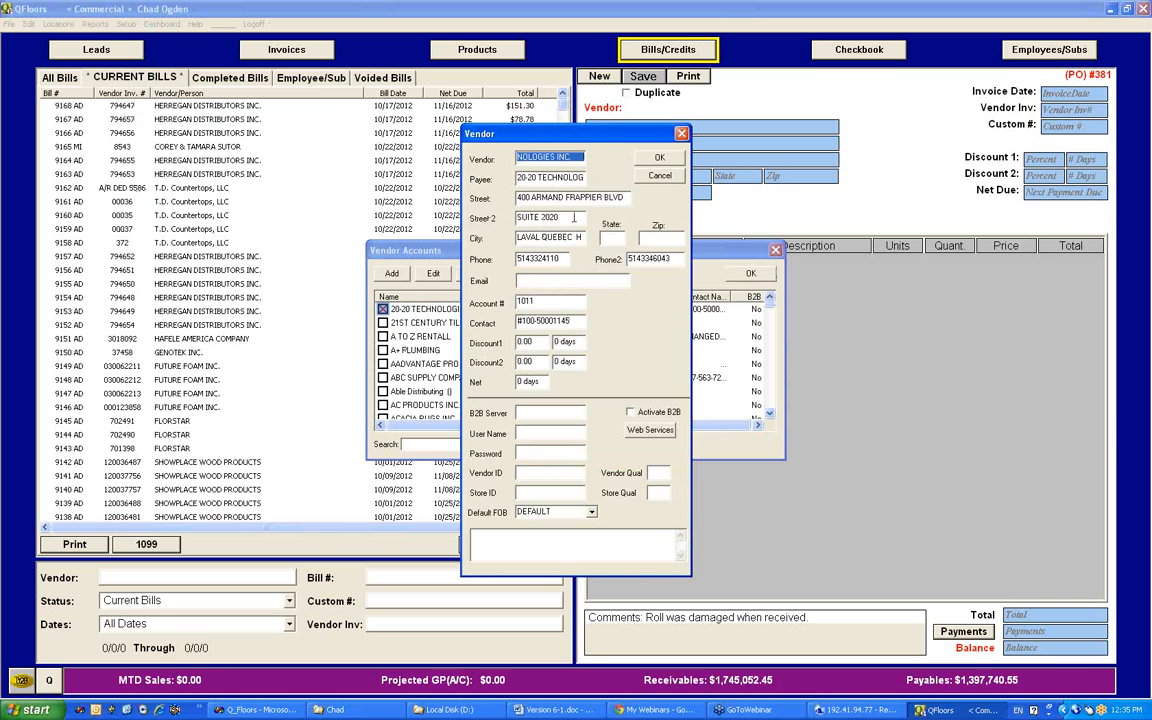
{"action": "left_click", "coordinate": [681, 134]}
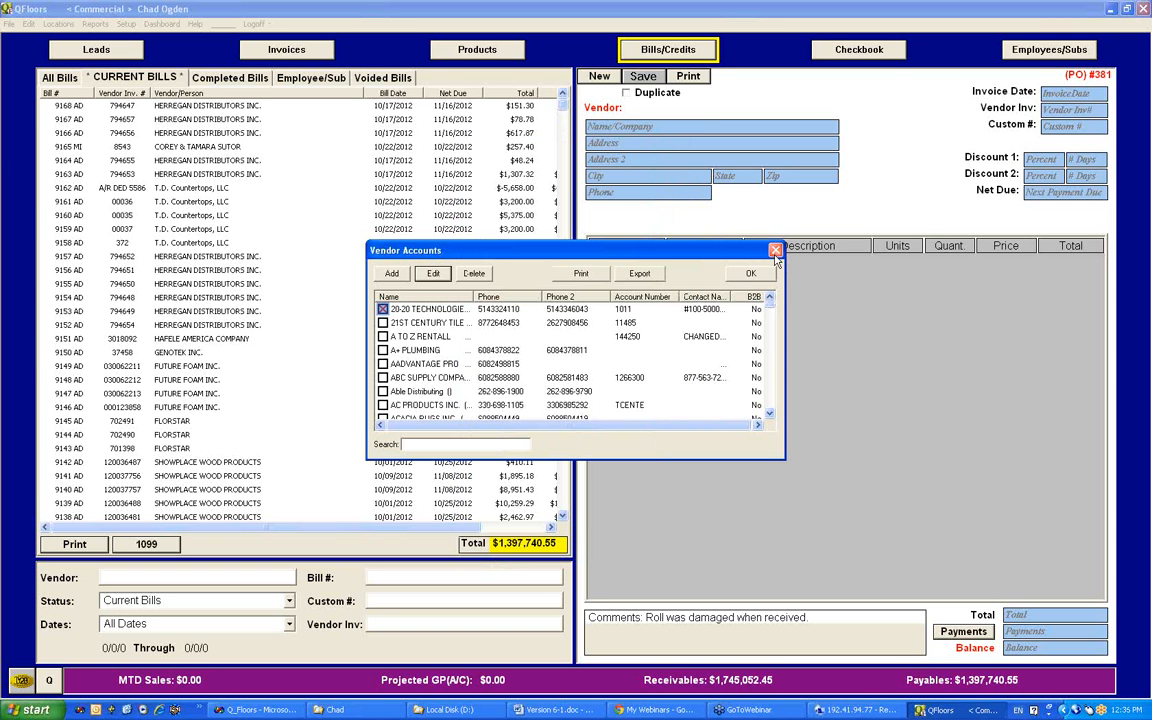
{"action": "left_click", "coordinate": [775, 250]}
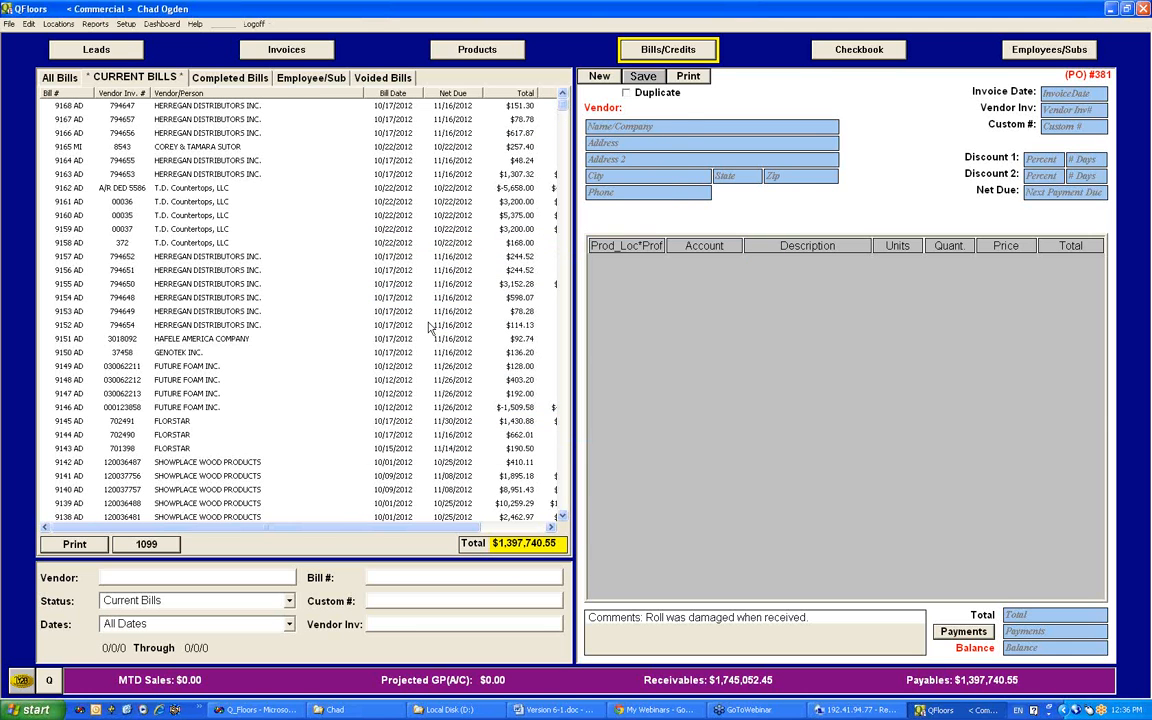
Step: Return to the Weybridge invoice and show its job costing figures alongside the invoice lines
{"action": "left_click", "coordinate": [288, 51]}
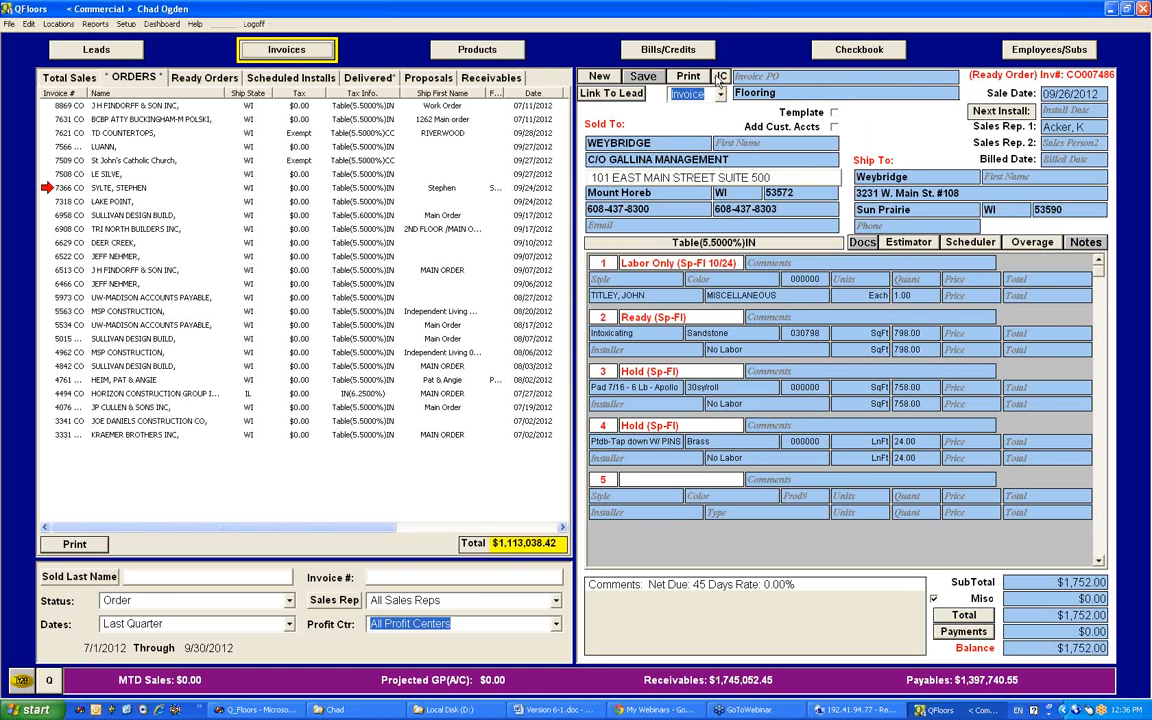
{"action": "left_click", "coordinate": [720, 79]}
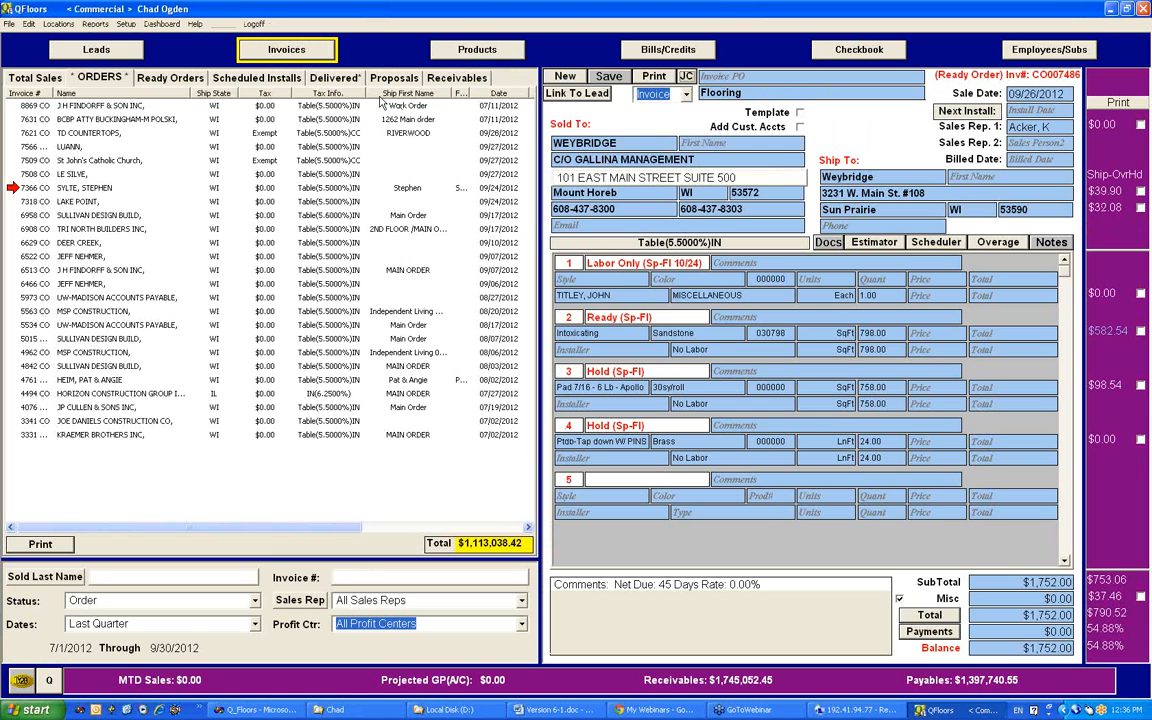
Step: View the product catalog's manufacturers and product type overheads at full-screen and normal window size, and close the catalog
{"action": "left_click", "coordinate": [125, 24]}
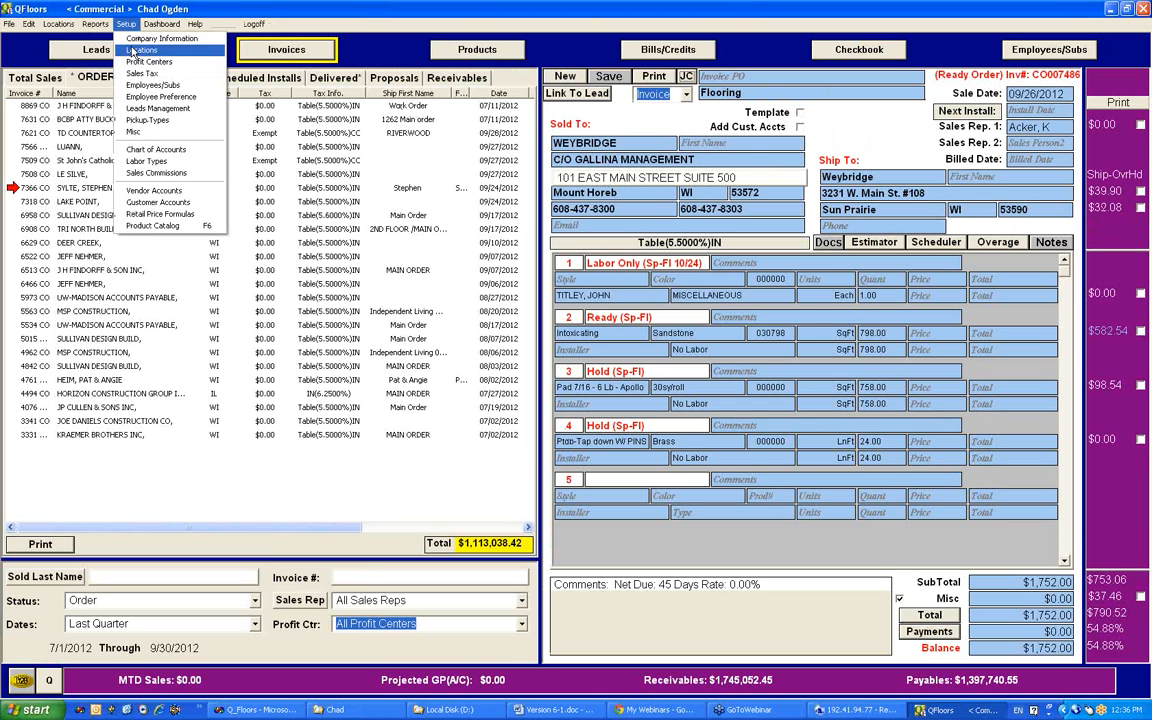
{"action": "left_click", "coordinate": [155, 226]}
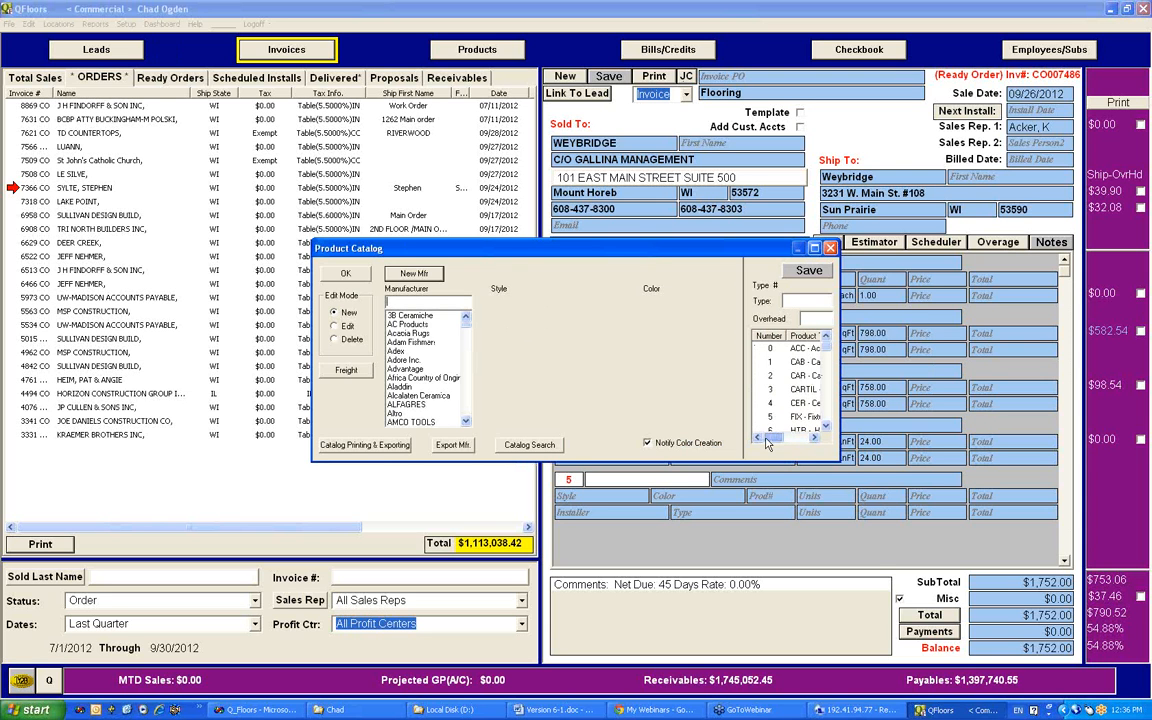
{"action": "left_click", "coordinate": [815, 249]}
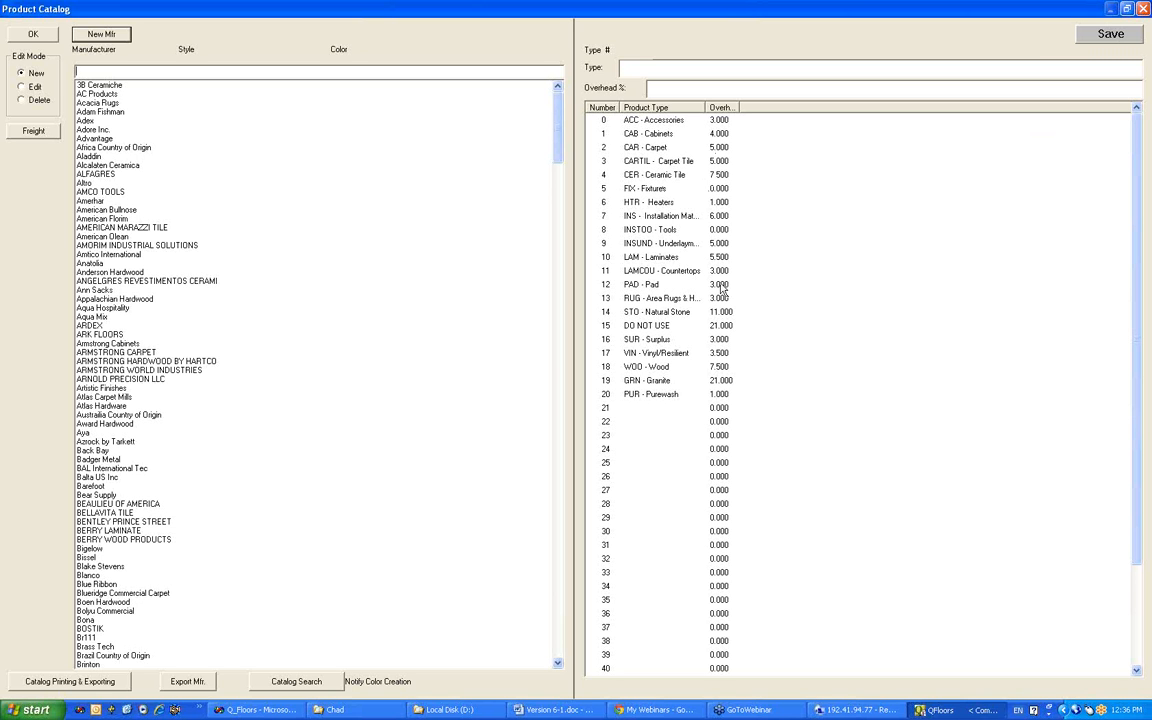
{"action": "left_click", "coordinate": [1125, 9]}
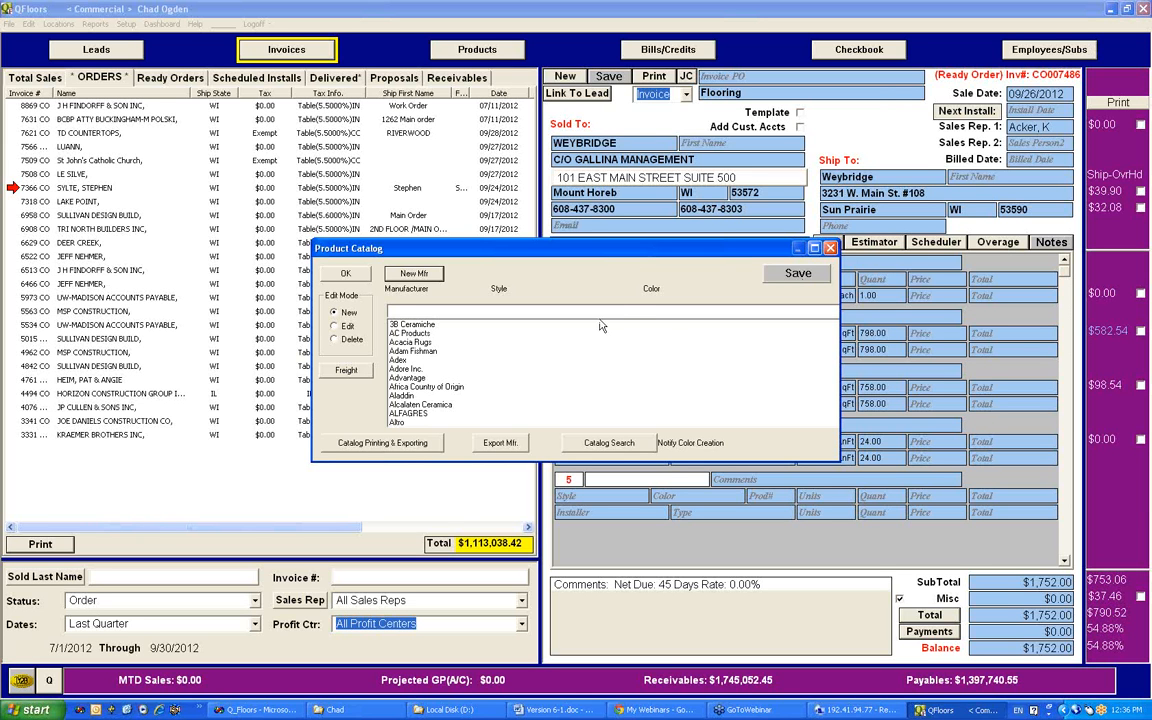
{"action": "left_click", "coordinate": [814, 248]}
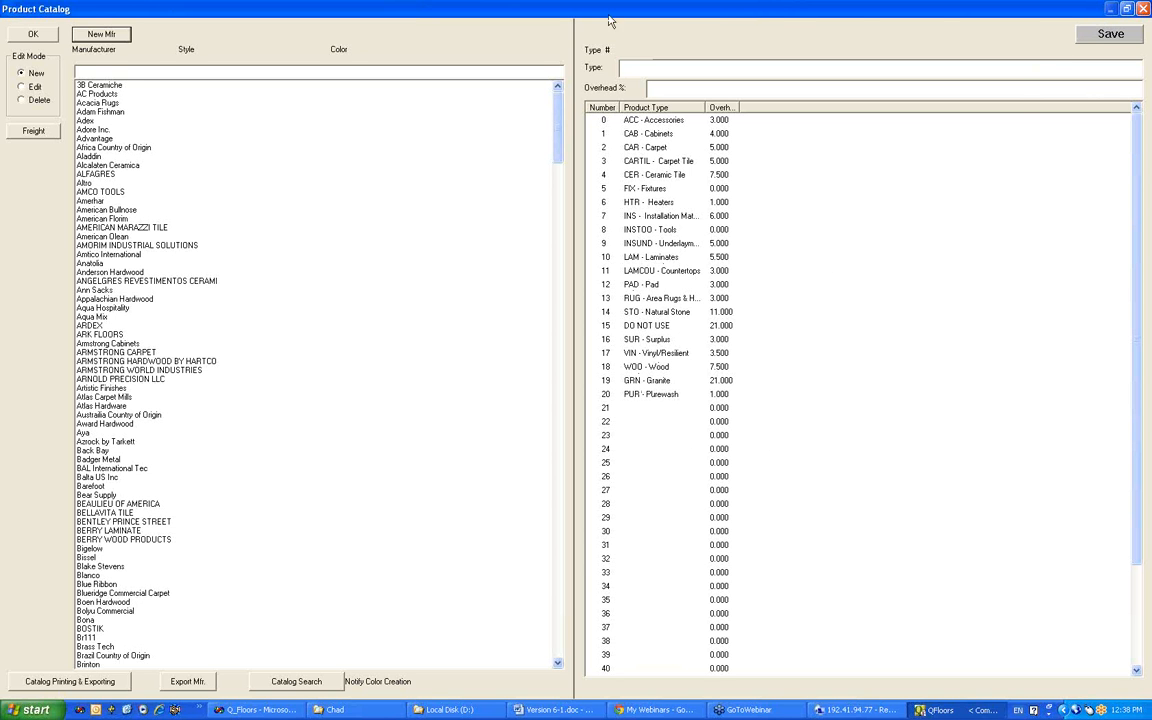
{"action": "left_click", "coordinate": [1125, 10]}
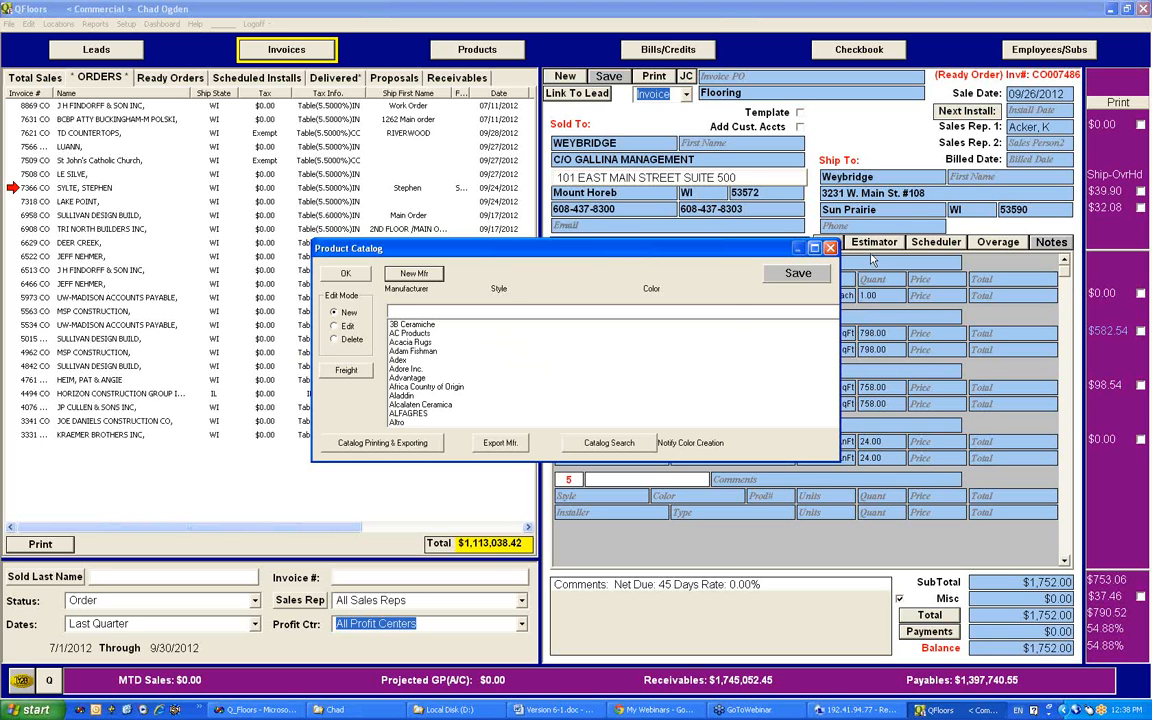
{"action": "left_click", "coordinate": [830, 249]}
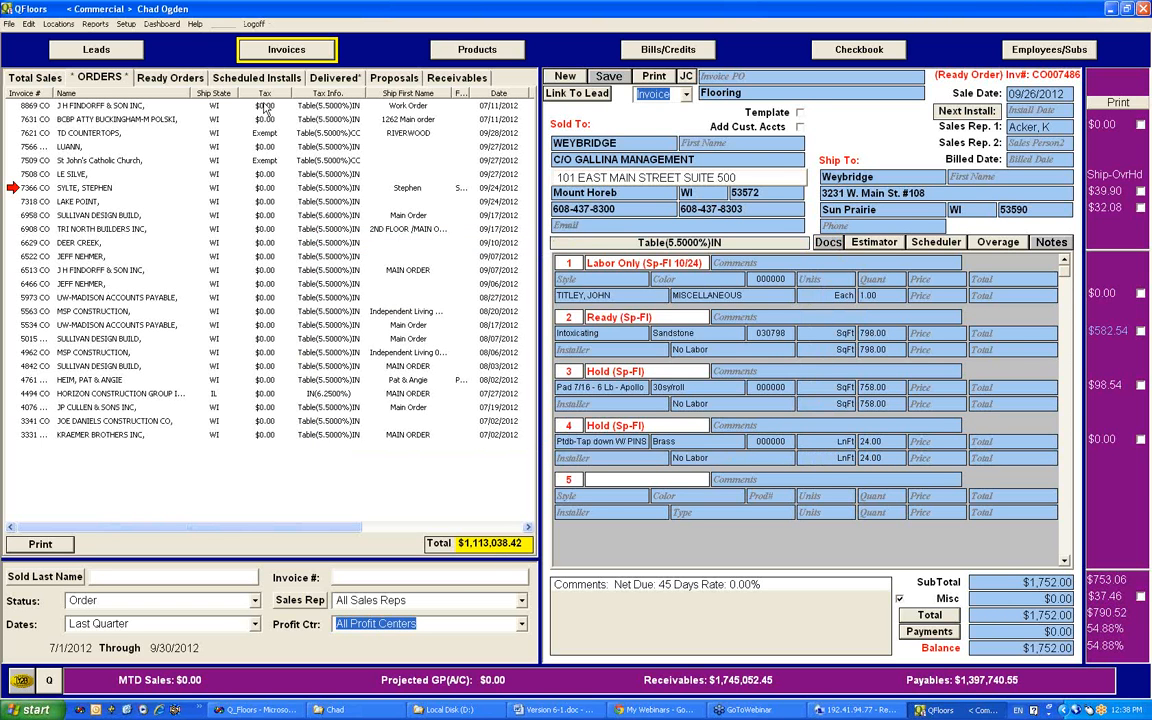
Step: Look over the Billed Invoice report alongside the invoice's billed date field, and close it without finalizing
{"action": "left_click", "coordinate": [101, 26]}
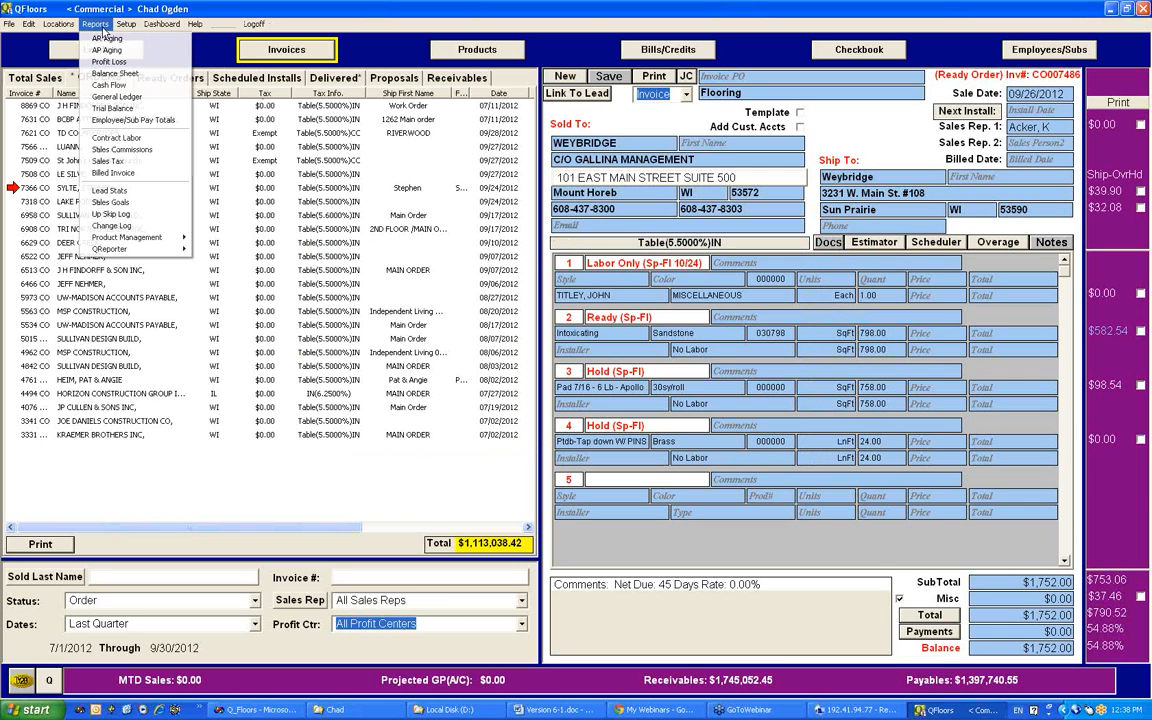
{"action": "left_click", "coordinate": [268, 12]}
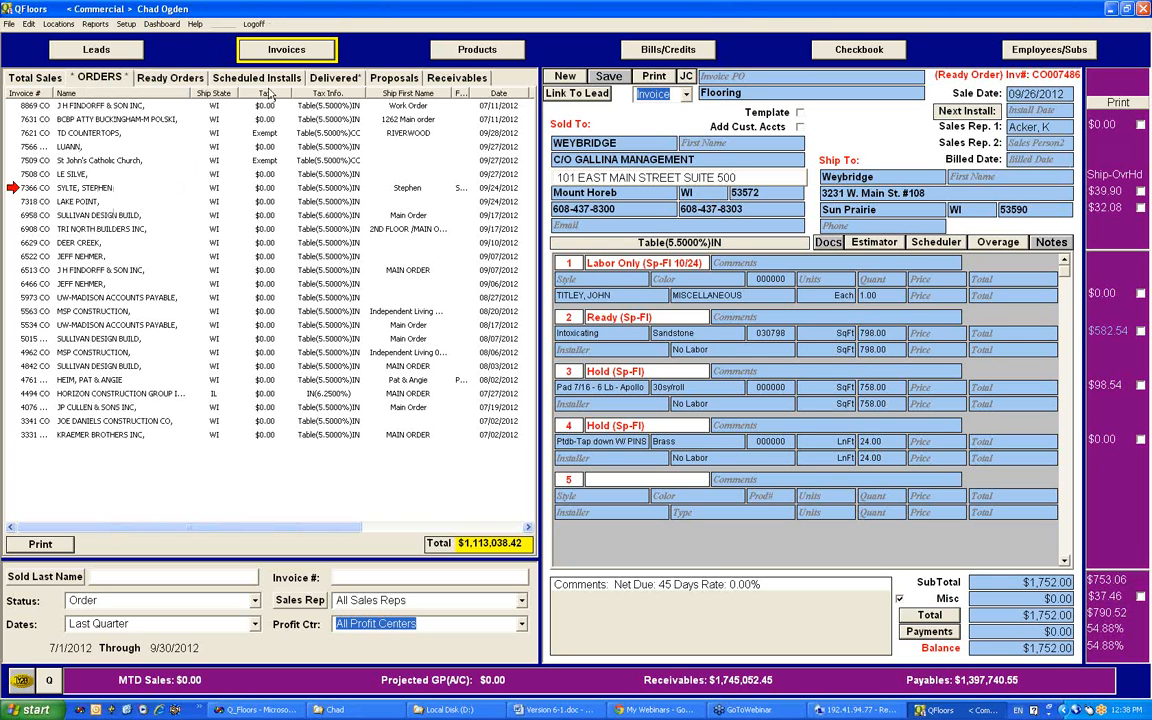
{"action": "left_click", "coordinate": [104, 26]}
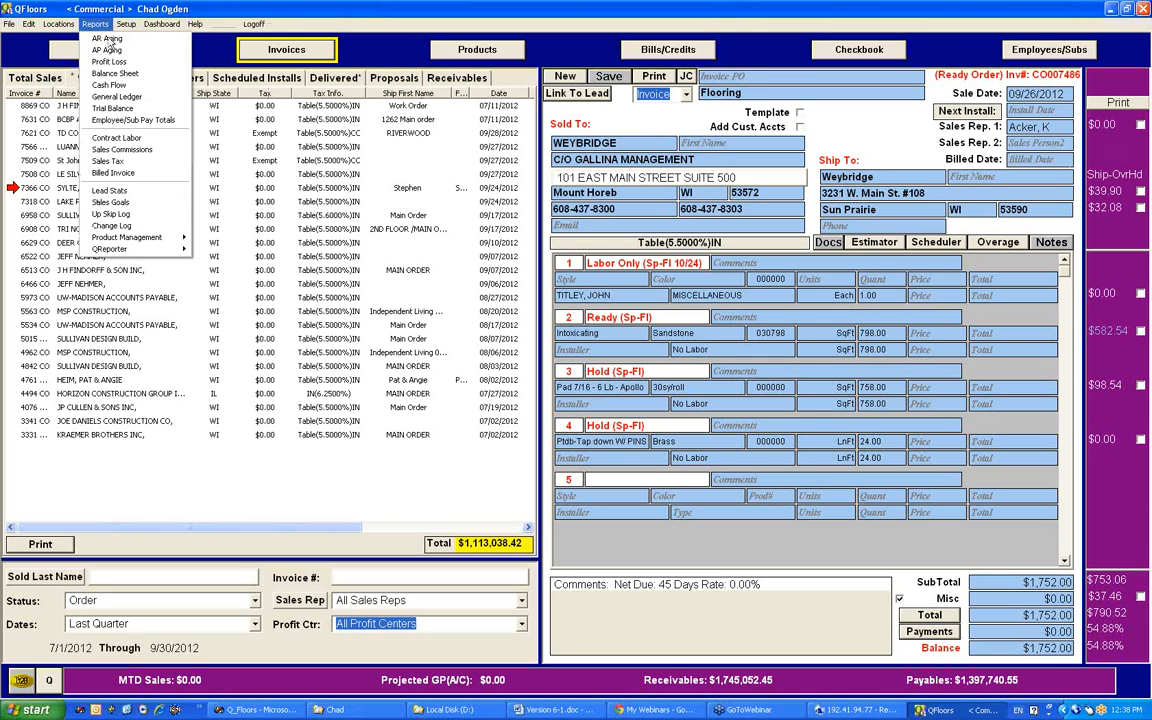
{"action": "left_click", "coordinate": [112, 172]}
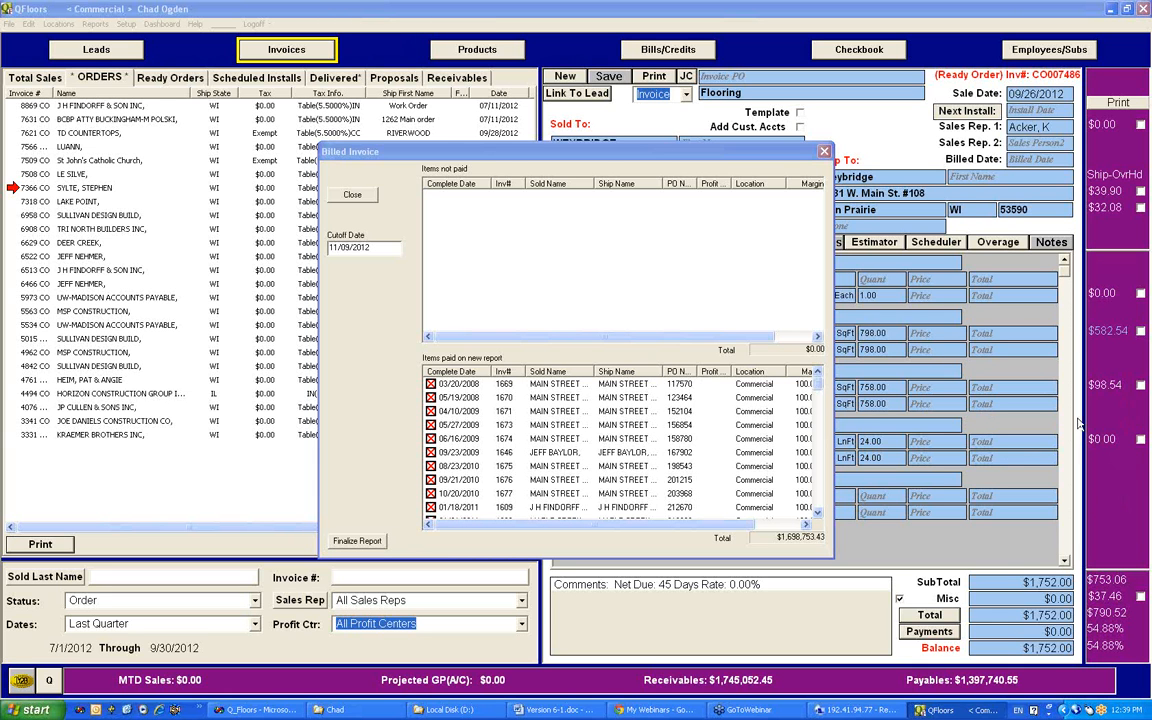
{"action": "left_click_drag", "start_coordinate": [757, 151], "coordinate": [438, 133]}
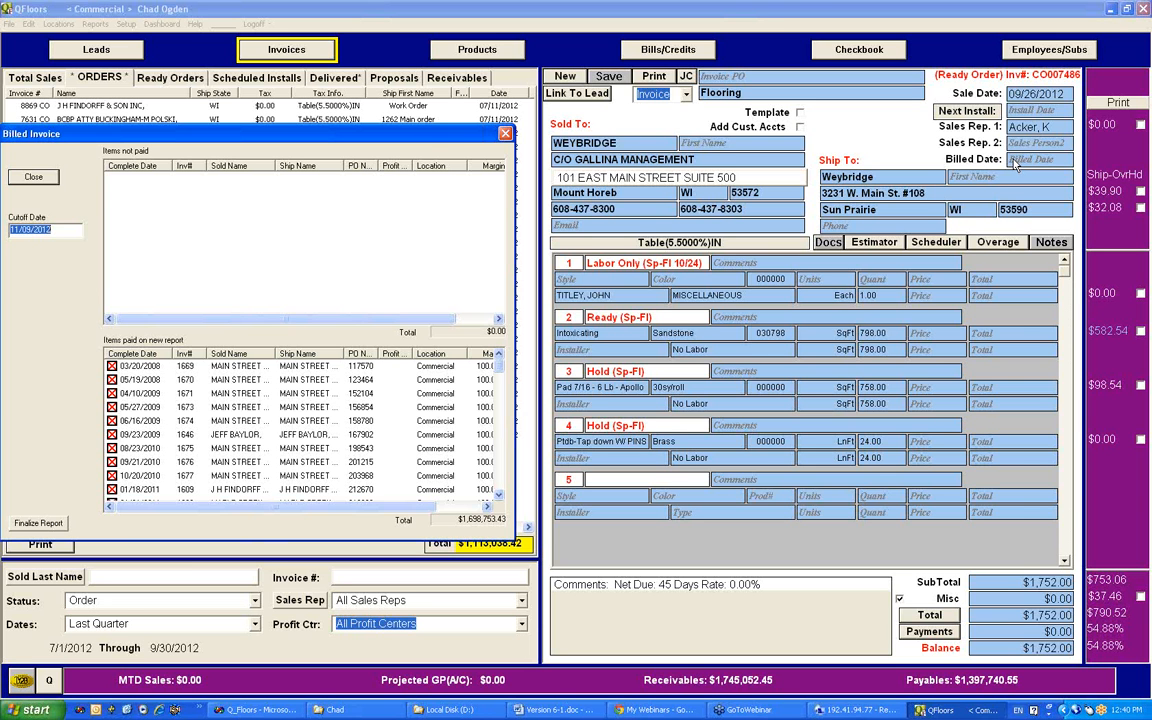
{"action": "left_click_drag", "start_coordinate": [378, 128], "coordinate": [942, 127]}
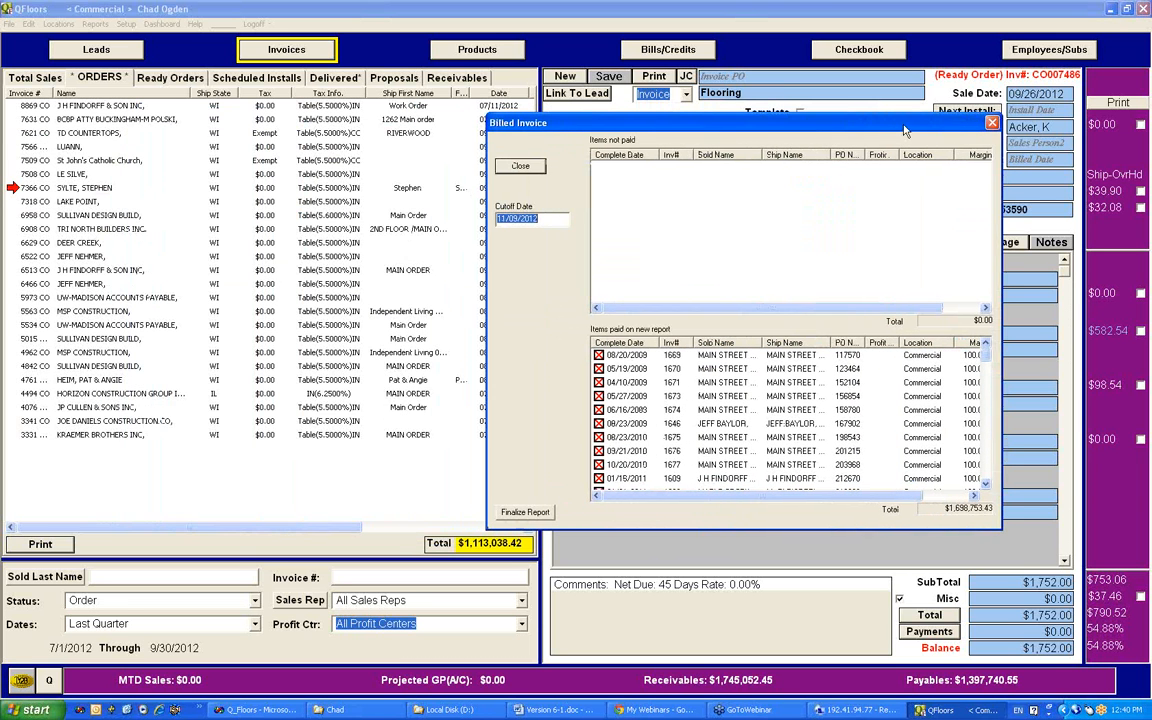
{"action": "left_click", "coordinate": [994, 123]}
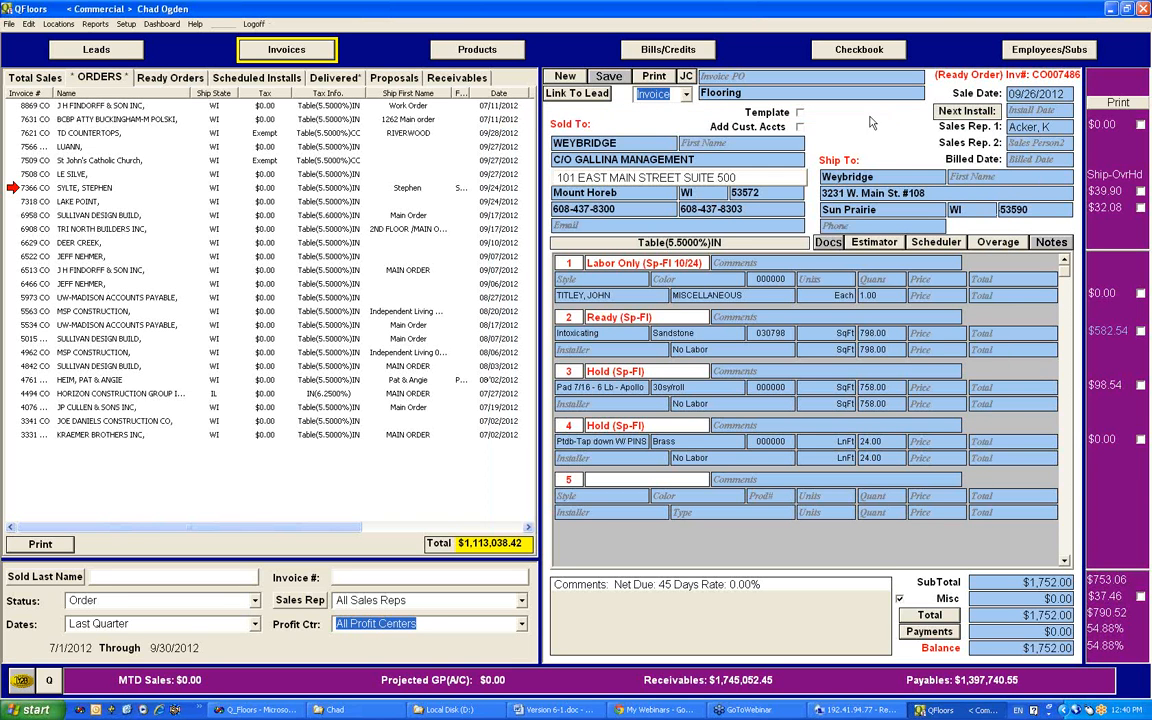
Step: Check the Split Partially Complete Invoices option, and browse the Delivered* invoices to the Covance Industries one, looking over its line statuses
{"action": "left_click", "coordinate": [29, 24]}
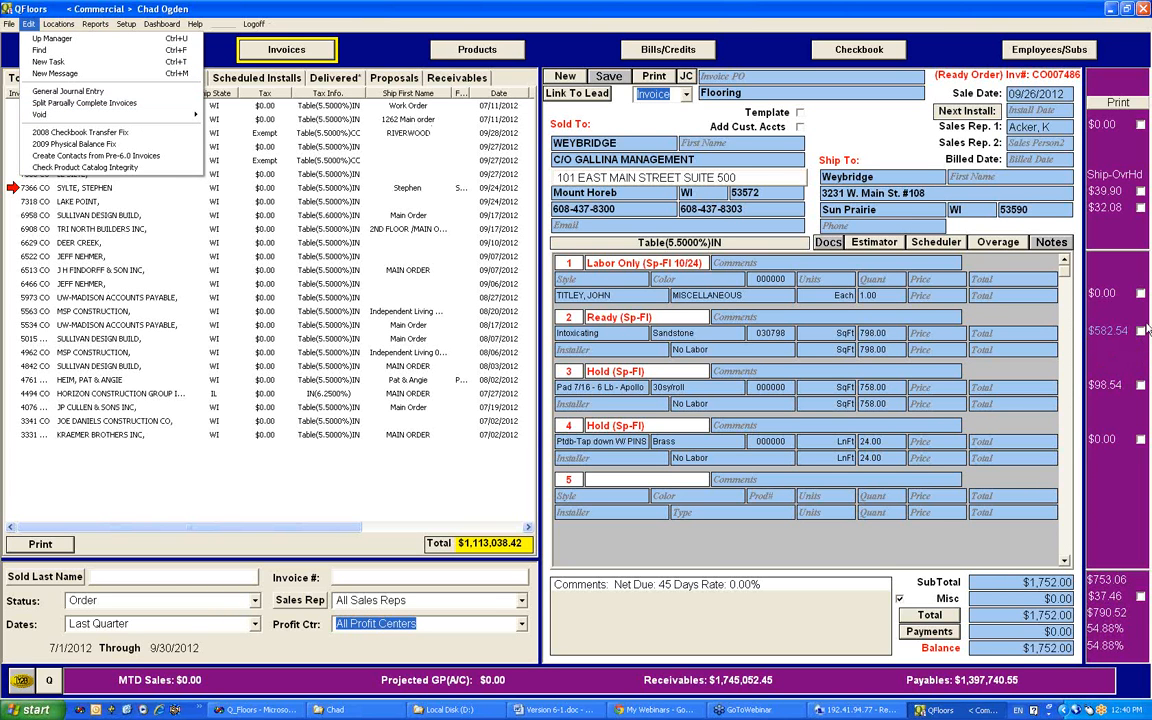
{"action": "left_click", "coordinate": [320, 79]}
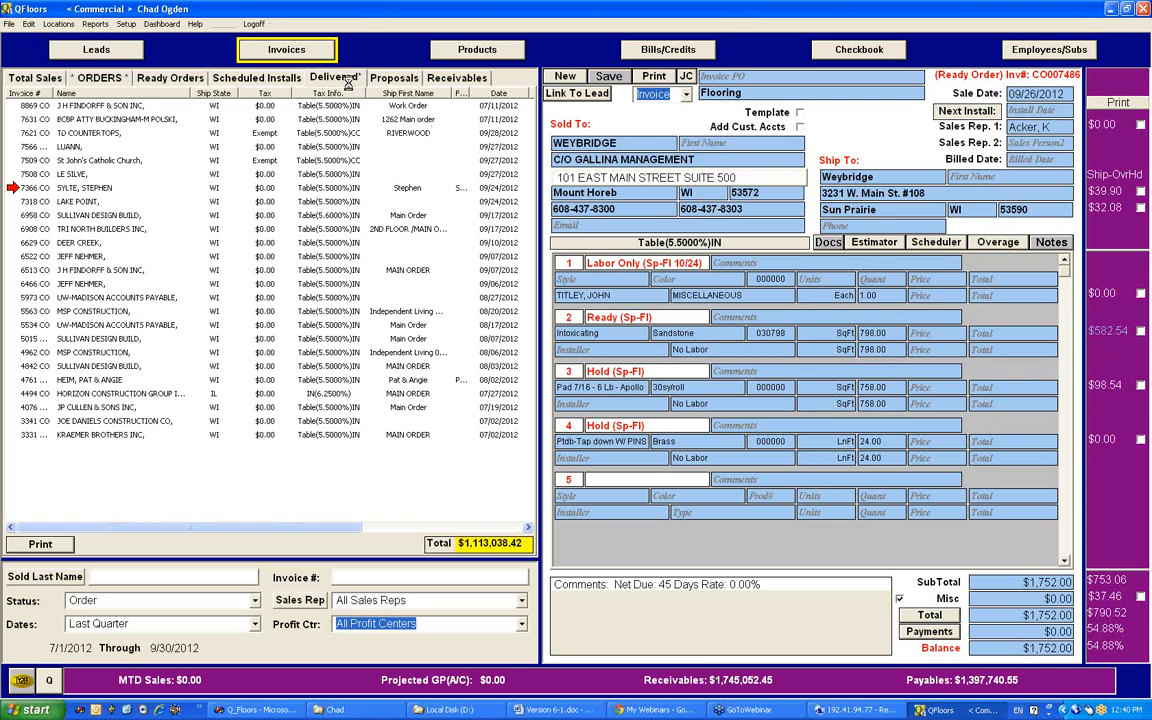
{"action": "left_click", "coordinate": [96, 105]}
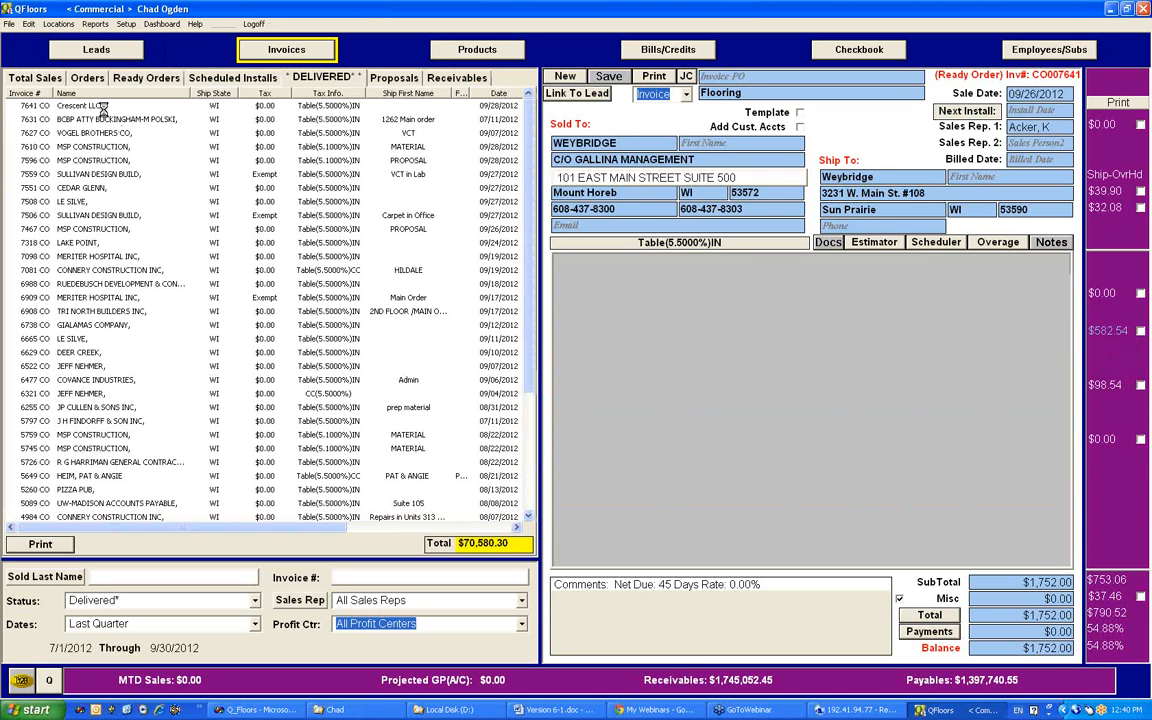
{"action": "left_click", "coordinate": [153, 147]}
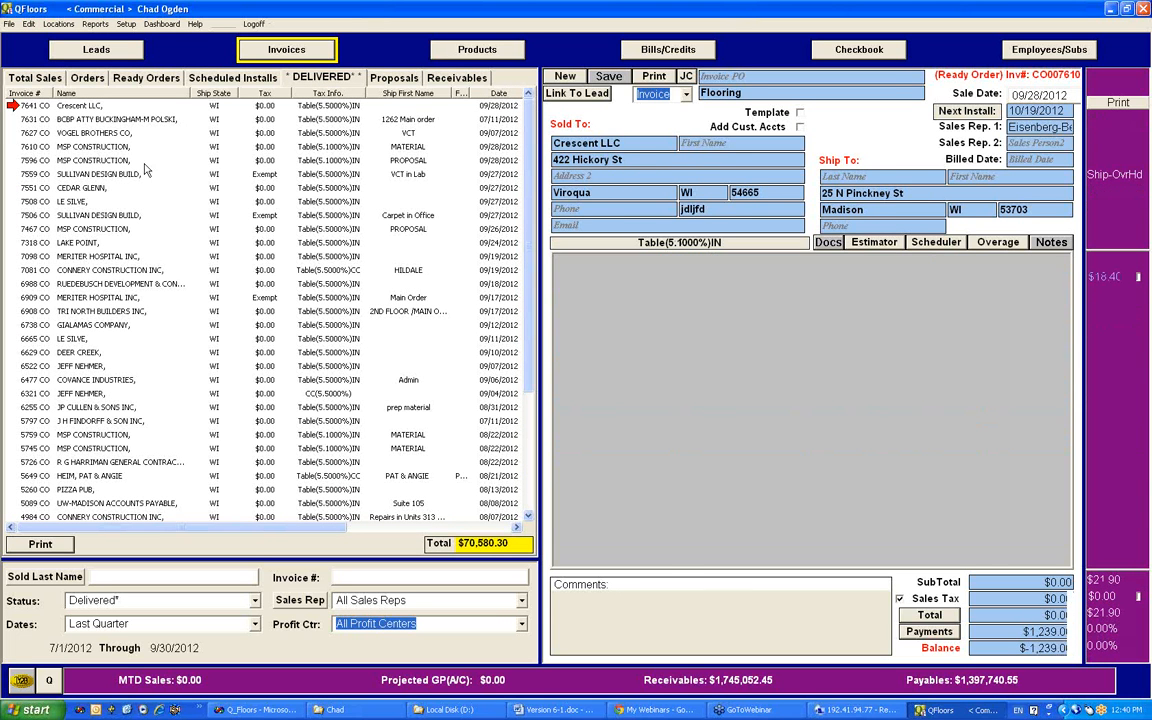
{"action": "left_click", "coordinate": [105, 243]}
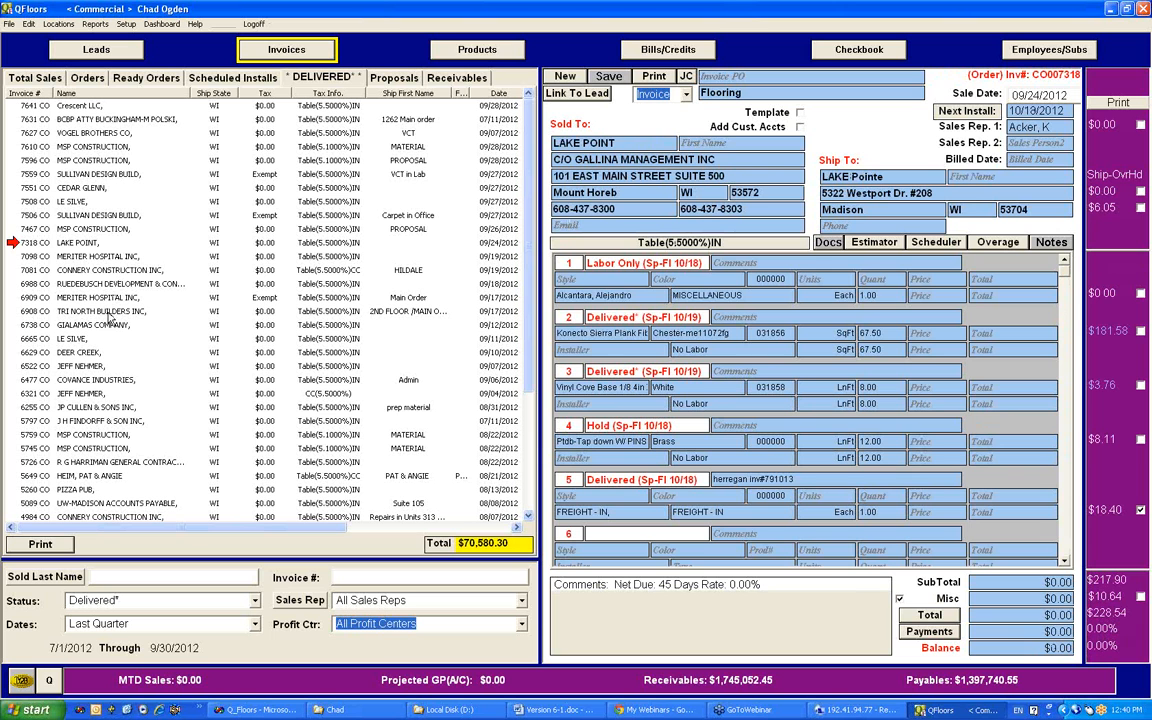
{"action": "left_click", "coordinate": [72, 366]}
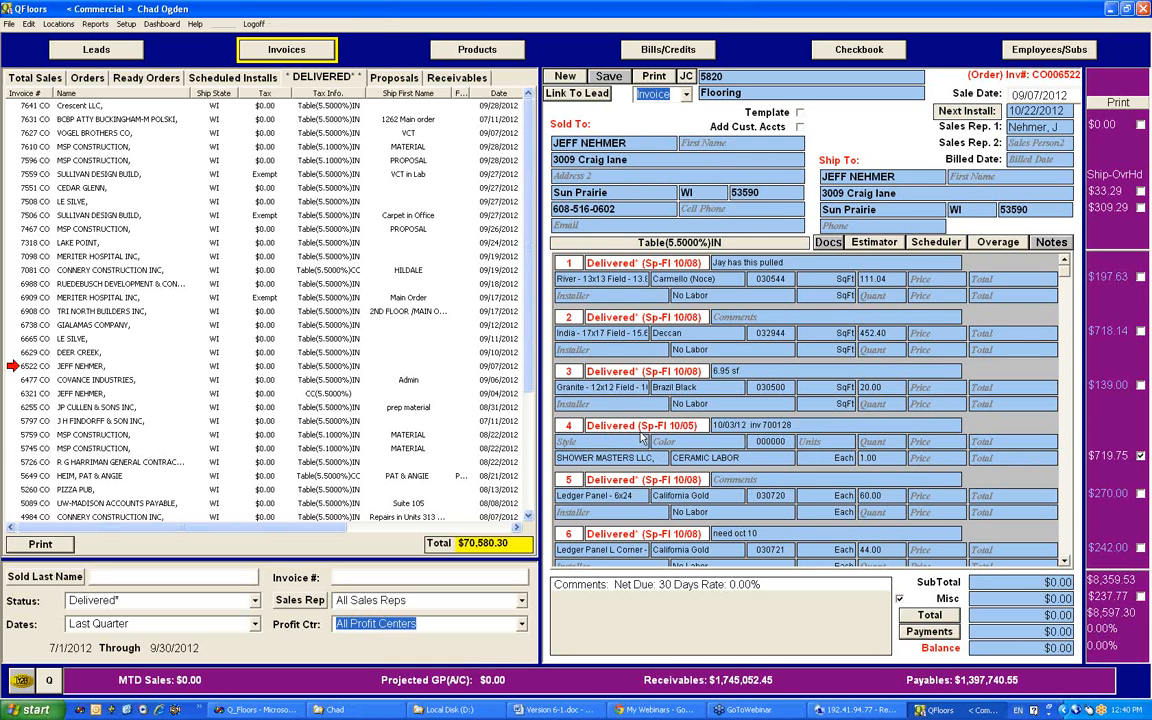
{"action": "left_click", "coordinate": [85, 381]}
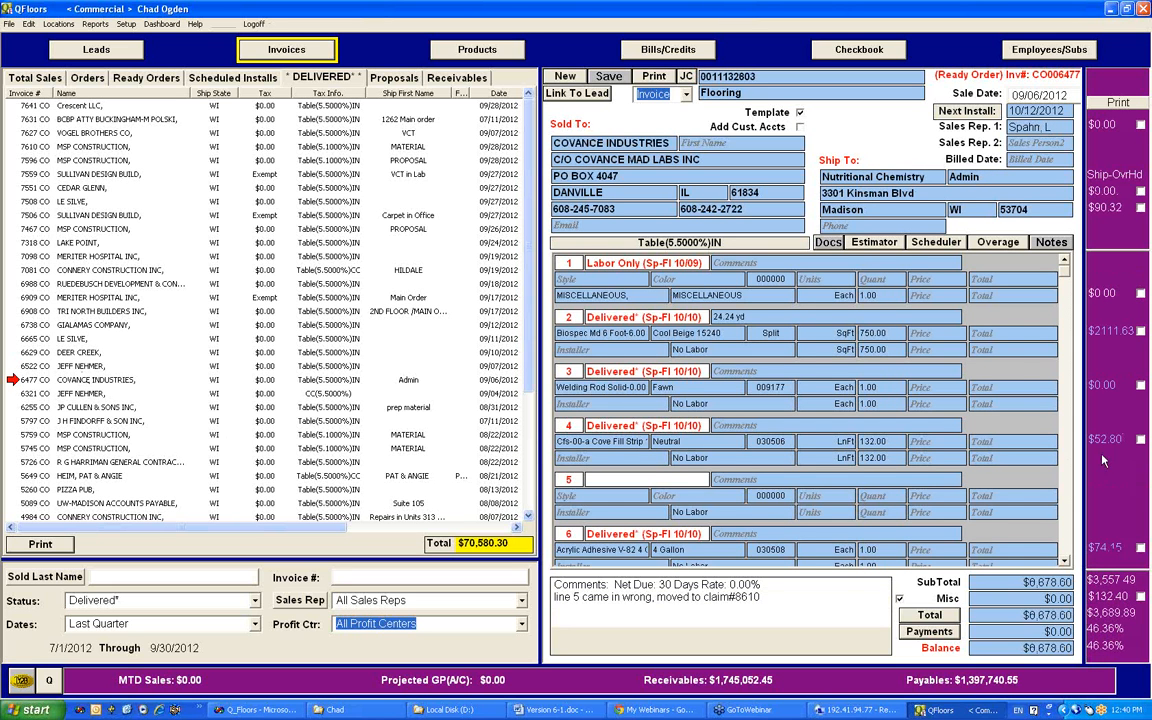
{"action": "left_click_drag", "start_coordinate": [1066, 276], "coordinate": [1068, 315]}
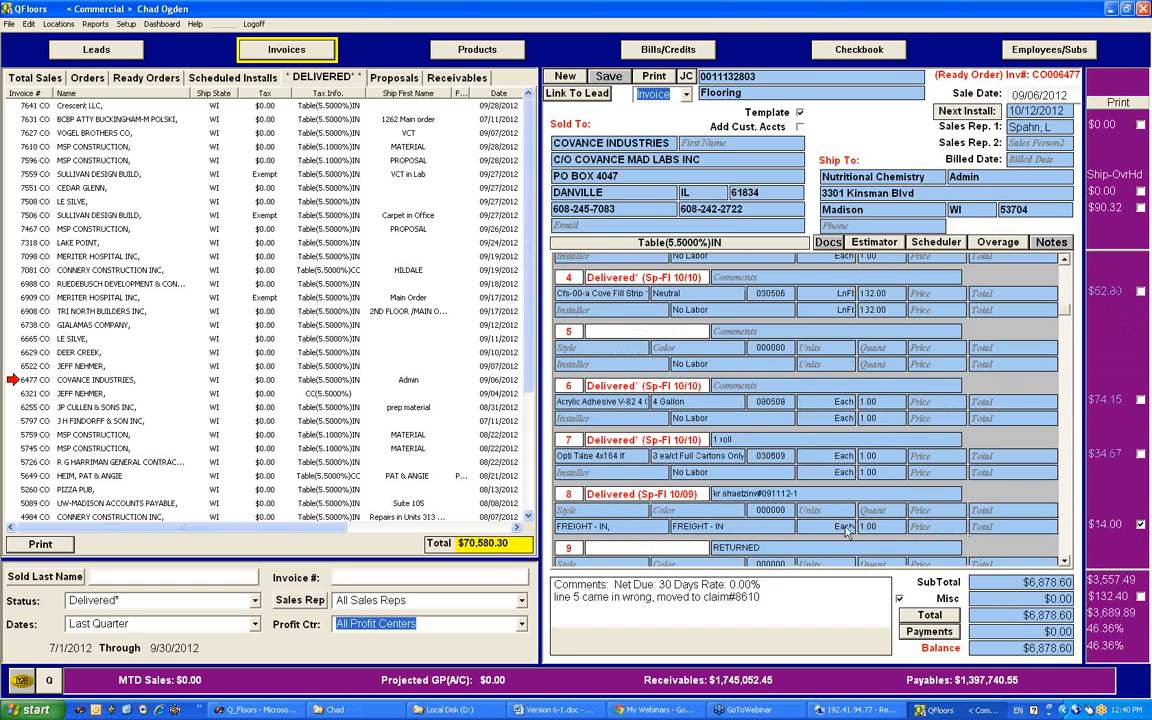
Step: Filter the Delivered* invoices for last quarter down to the Covance Industries invoice by its invoice number
{"action": "mouse_move", "coordinate": [1066, 317]}
{"action": "left_mouse_down"}
{"action": "mouse_move", "coordinate": [1066, 343]}
{"action": "mouse_move", "coordinate": [1066, 316]}
{"action": "left_mouse_up"}
{"action": "left_click", "coordinate": [28, 23]}
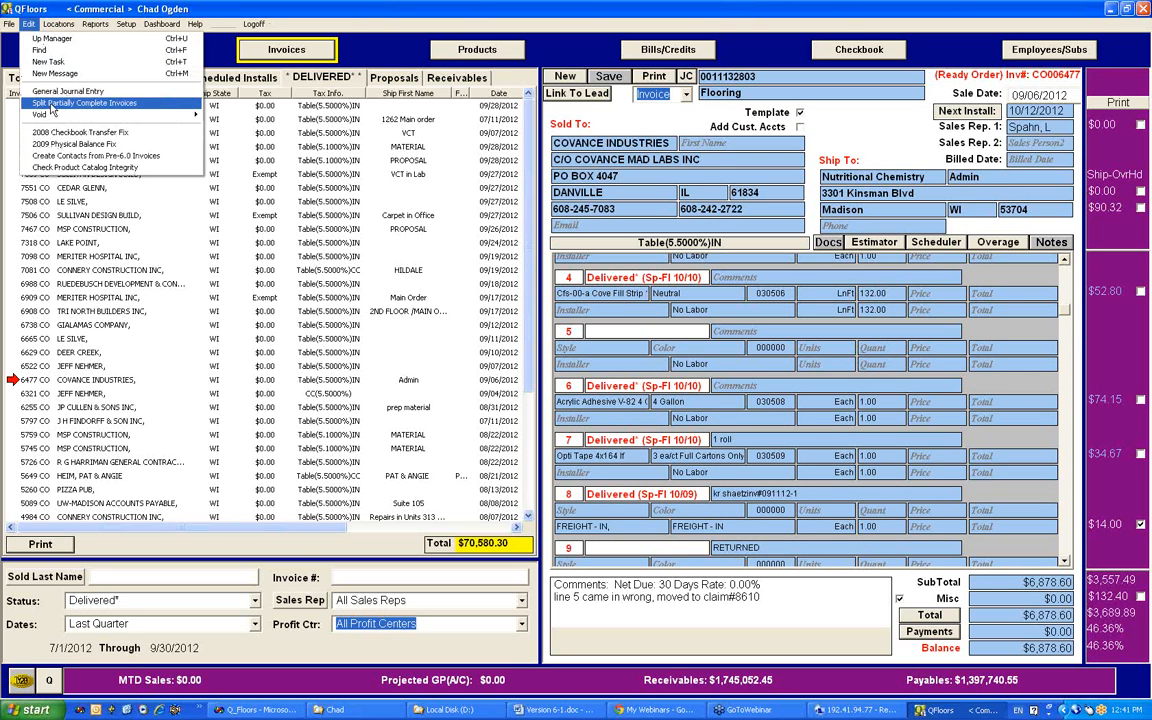
{"action": "left_click", "coordinate": [363, 577]}
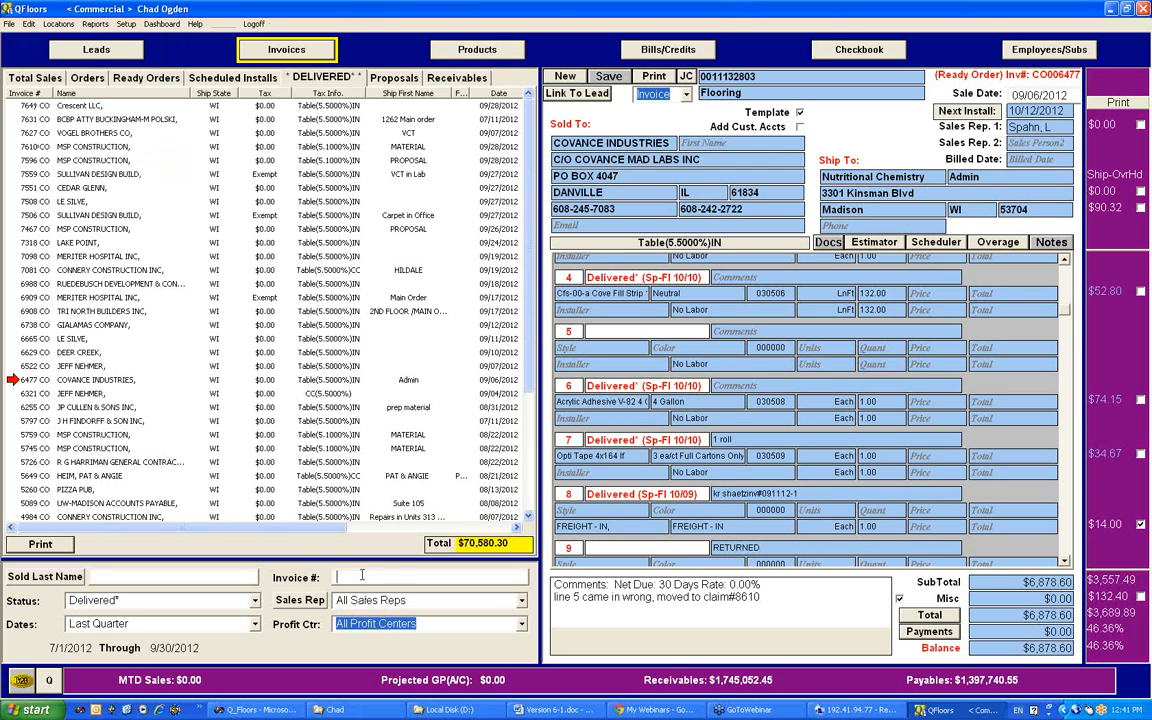
{"action": "left_click", "coordinate": [396, 578]}
{"action": "left_click", "coordinate": [397, 578]}
{"action": "type", "text": "6477"}
{"action": "key", "text": "Return"}
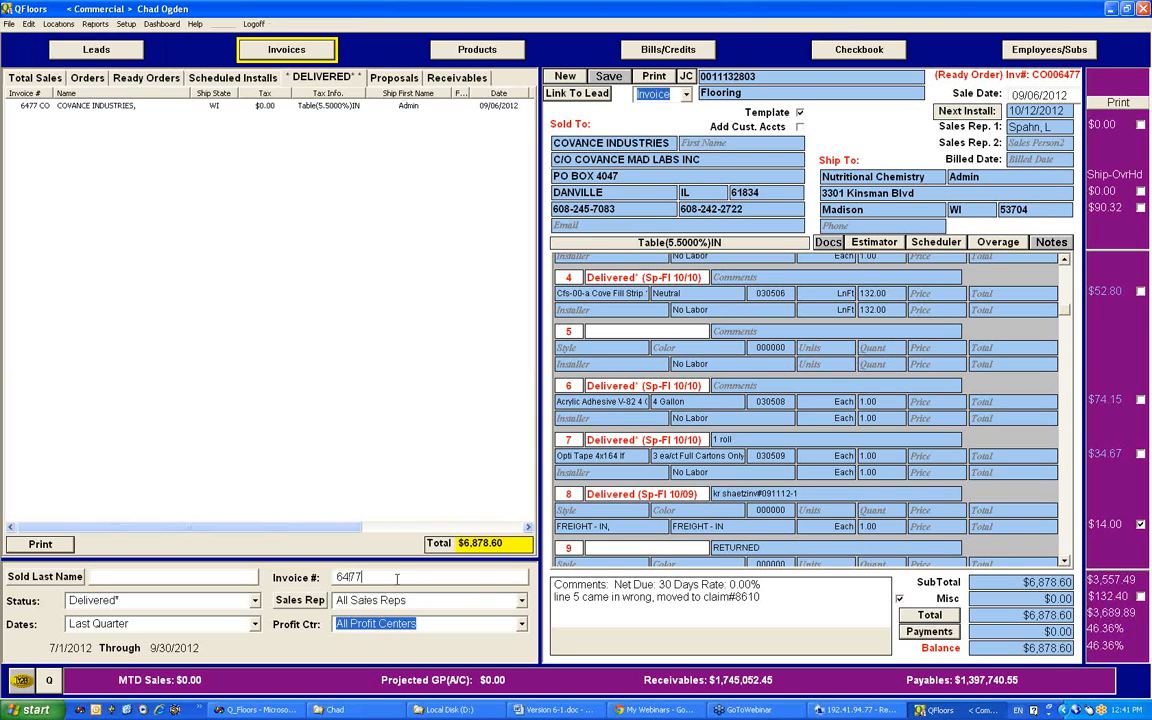
Step: Run Split Partially Complete Invoices on the filtered invoice with completion date 11/09/2012 and Cash and Carry Only turned off
{"action": "left_click", "coordinate": [29, 23]}
{"action": "left_click", "coordinate": [40, 104]}
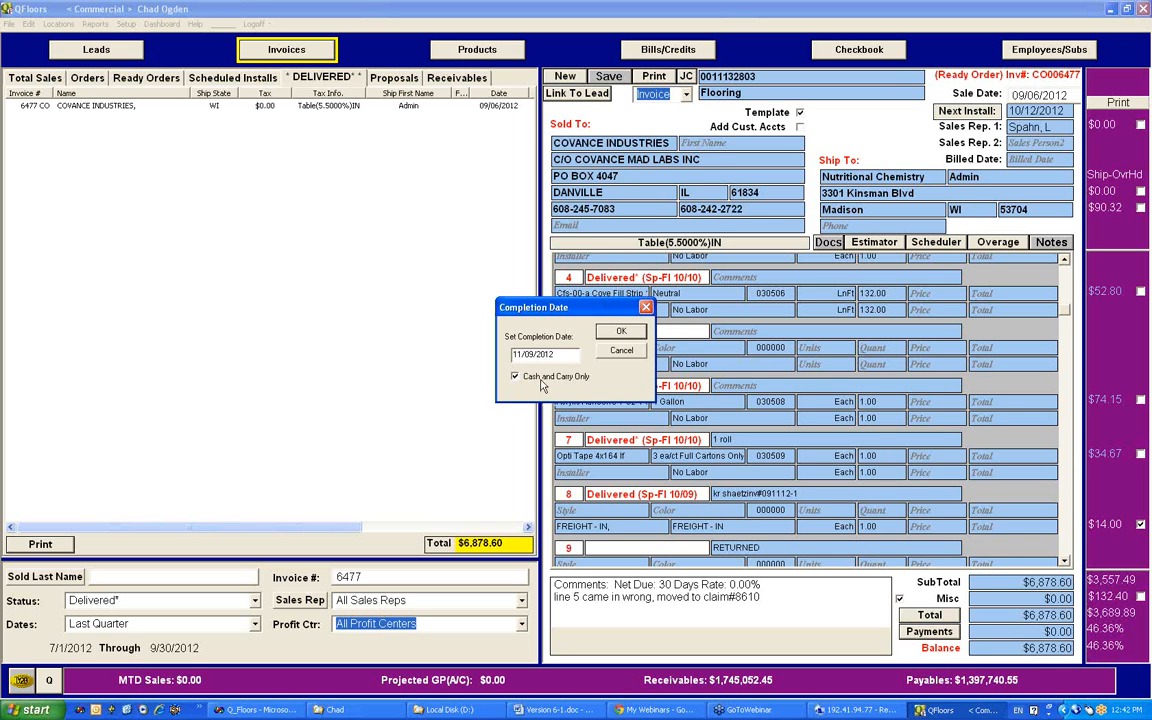
{"action": "left_click_drag", "start_coordinate": [605, 311], "coordinate": [459, 317]}
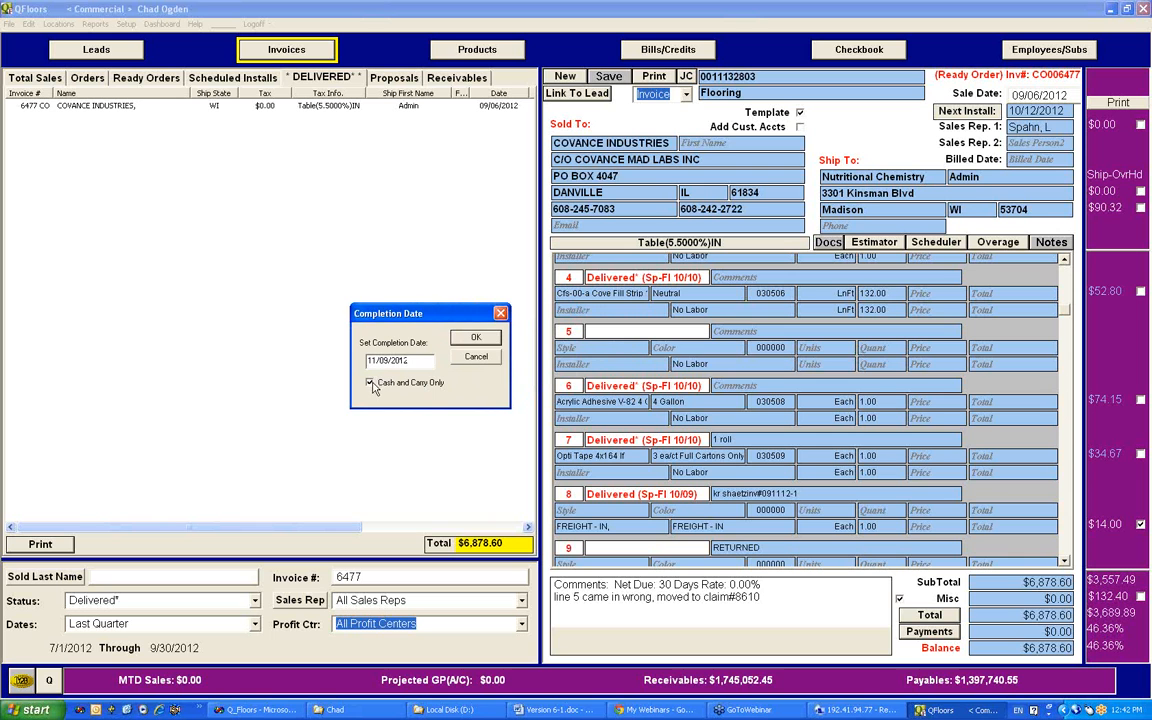
{"action": "left_click", "coordinate": [369, 382]}
{"action": "left_click", "coordinate": [473, 339]}
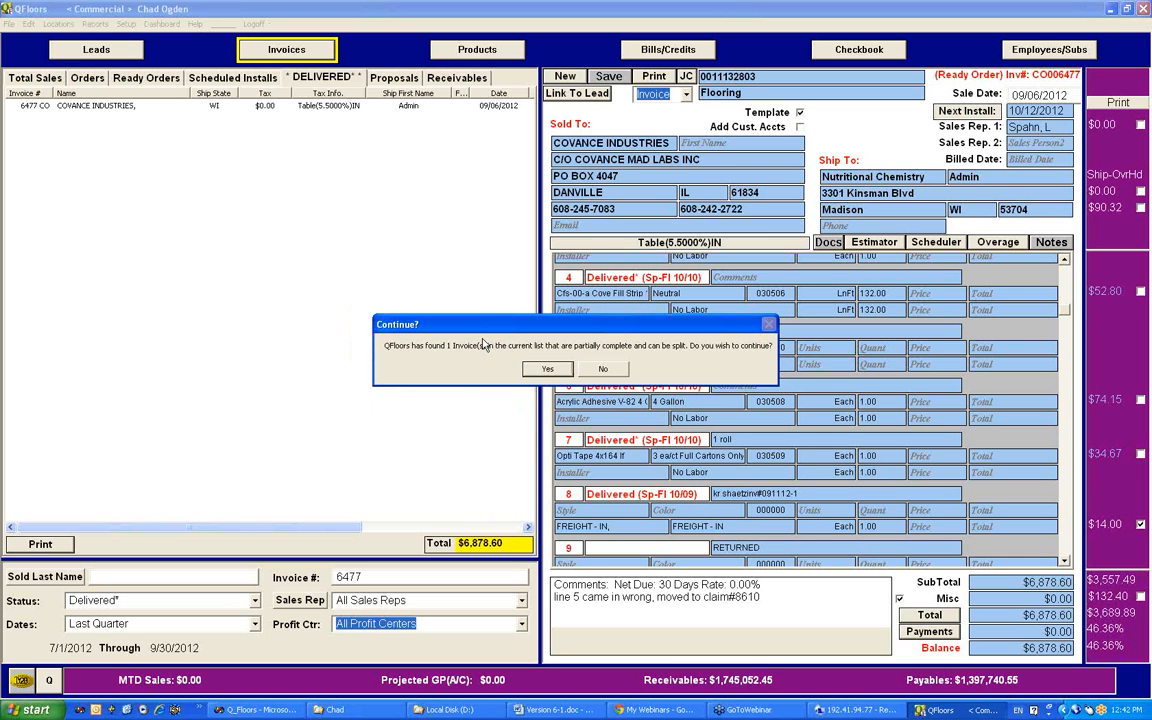
{"action": "left_click", "coordinate": [548, 370]}
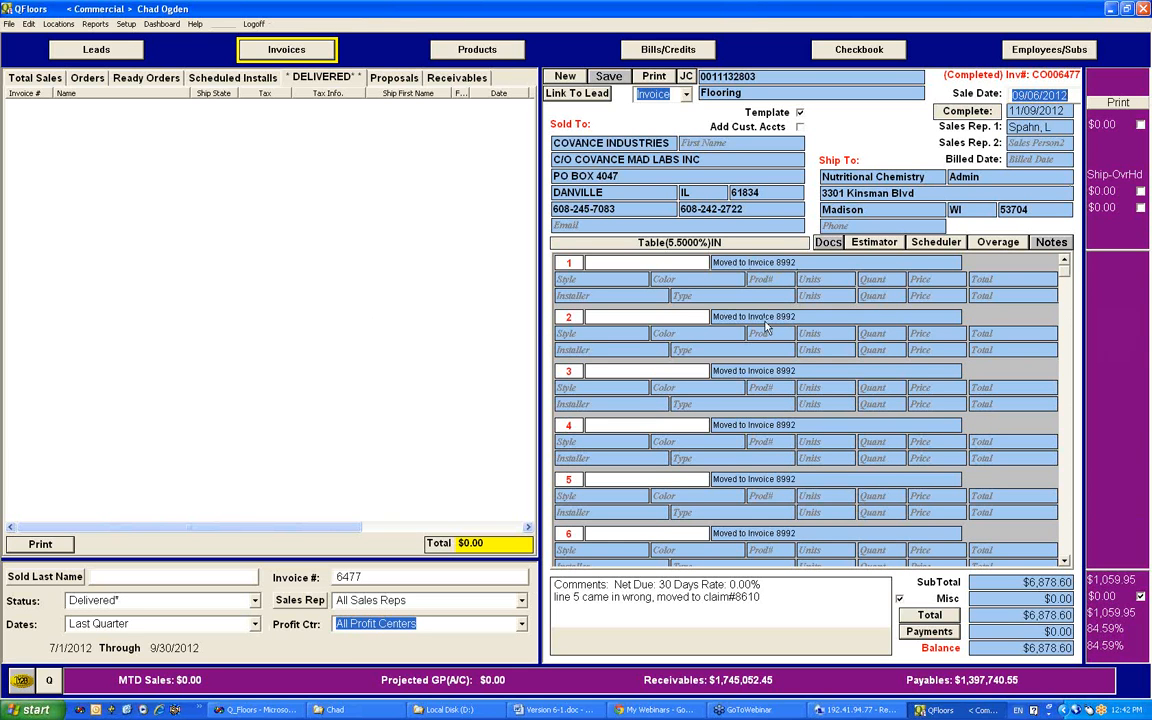
Step: Look through the completed Covance Industries invoice's lines to compare those moved to another invoice with those kept
{"action": "scroll", "coordinate": [1067, 281], "scroll_direction": "down", "scroll_amount": 1}
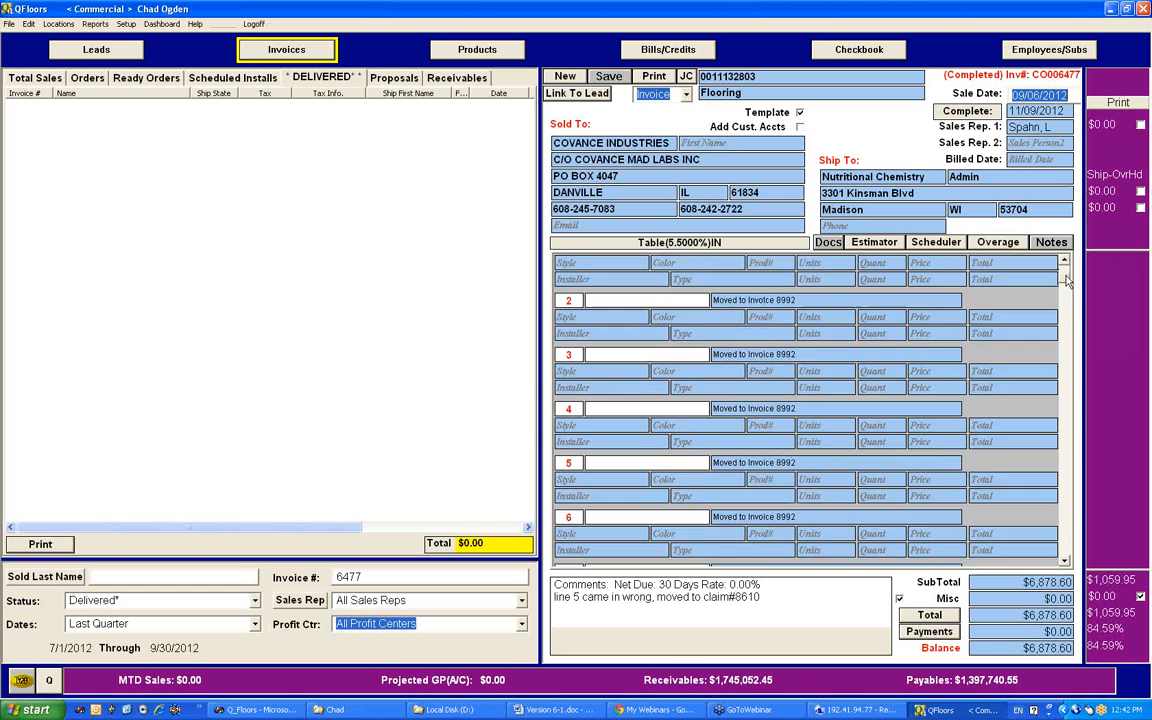
{"action": "left_click_drag", "start_coordinate": [1067, 281], "coordinate": [1067, 341]}
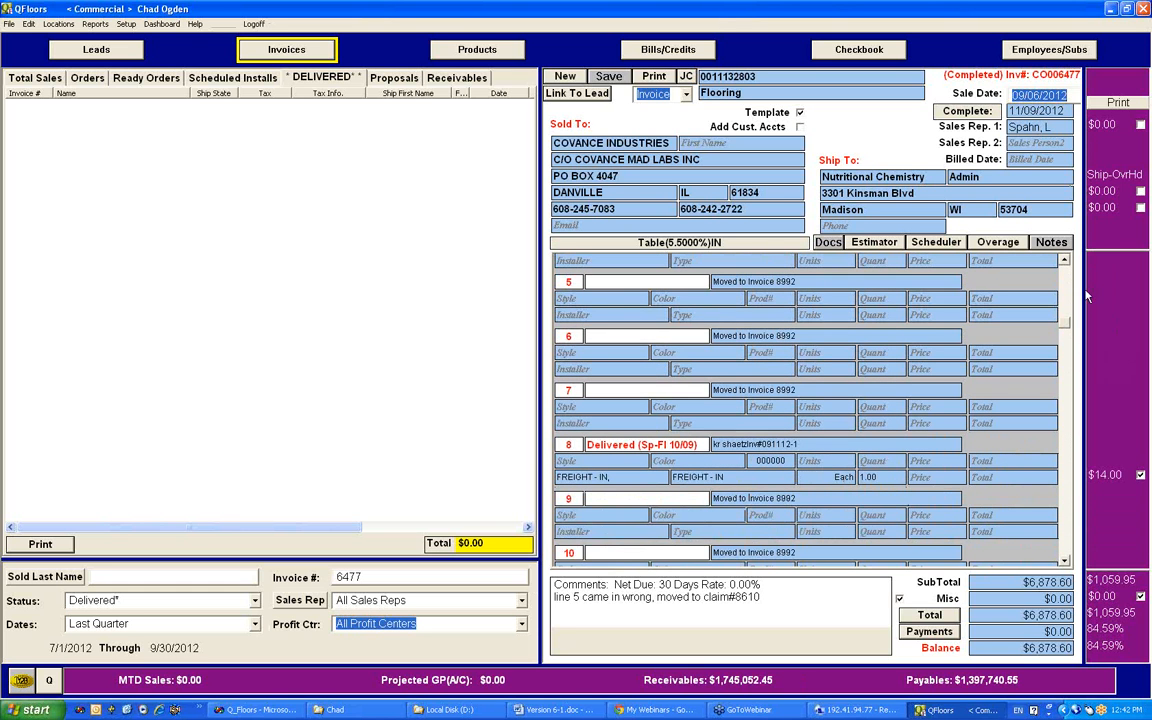
{"action": "left_click_drag", "start_coordinate": [1065, 326], "coordinate": [1060, 282]}
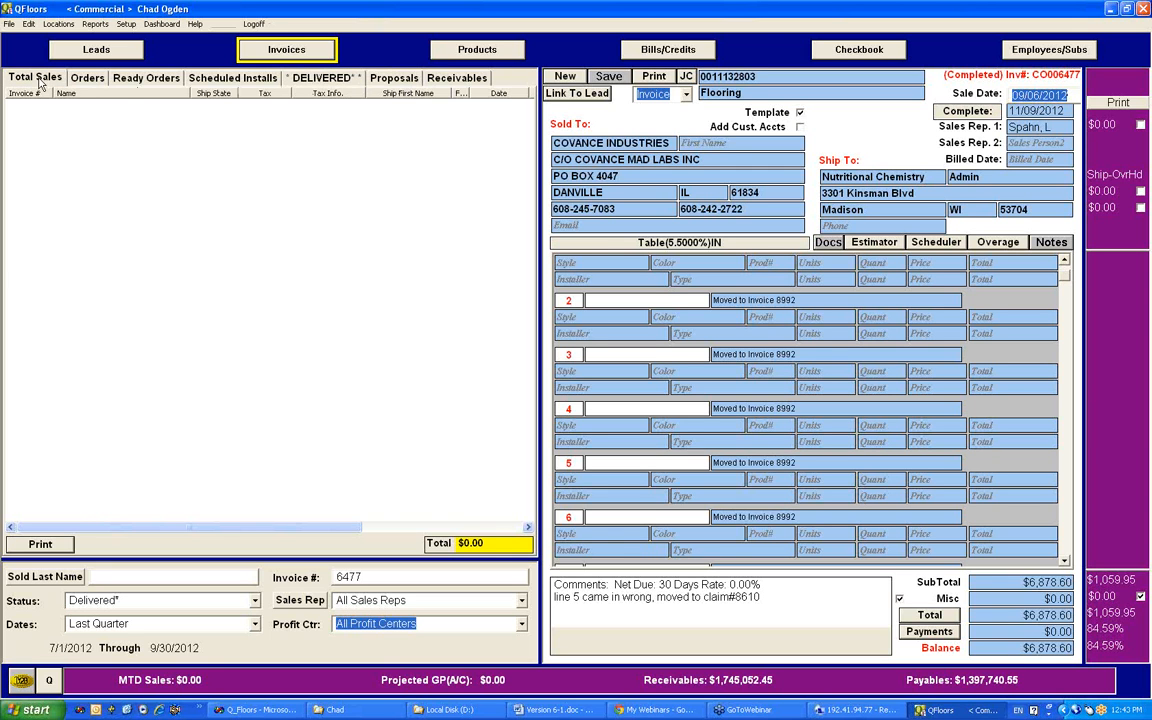
Step: Switch the invoice list to Total Sales, set the dates to Month To Date, and clear the invoice number filter
{"action": "left_click", "coordinate": [40, 80]}
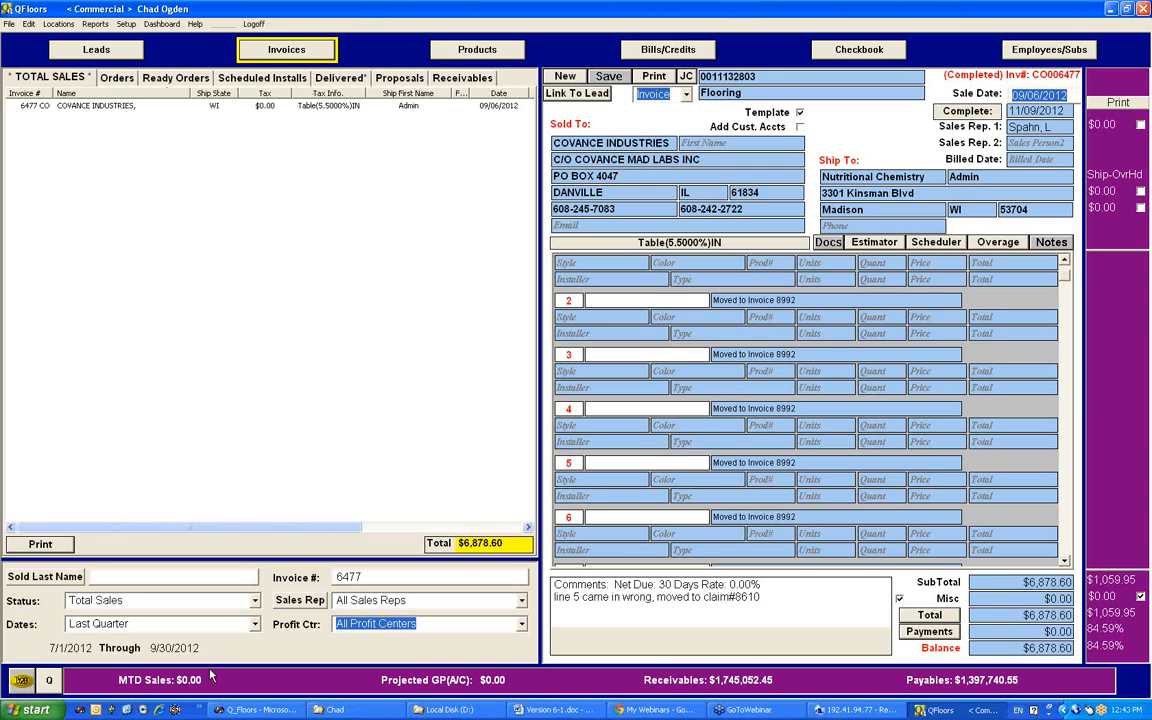
{"action": "left_click", "coordinate": [150, 622]}
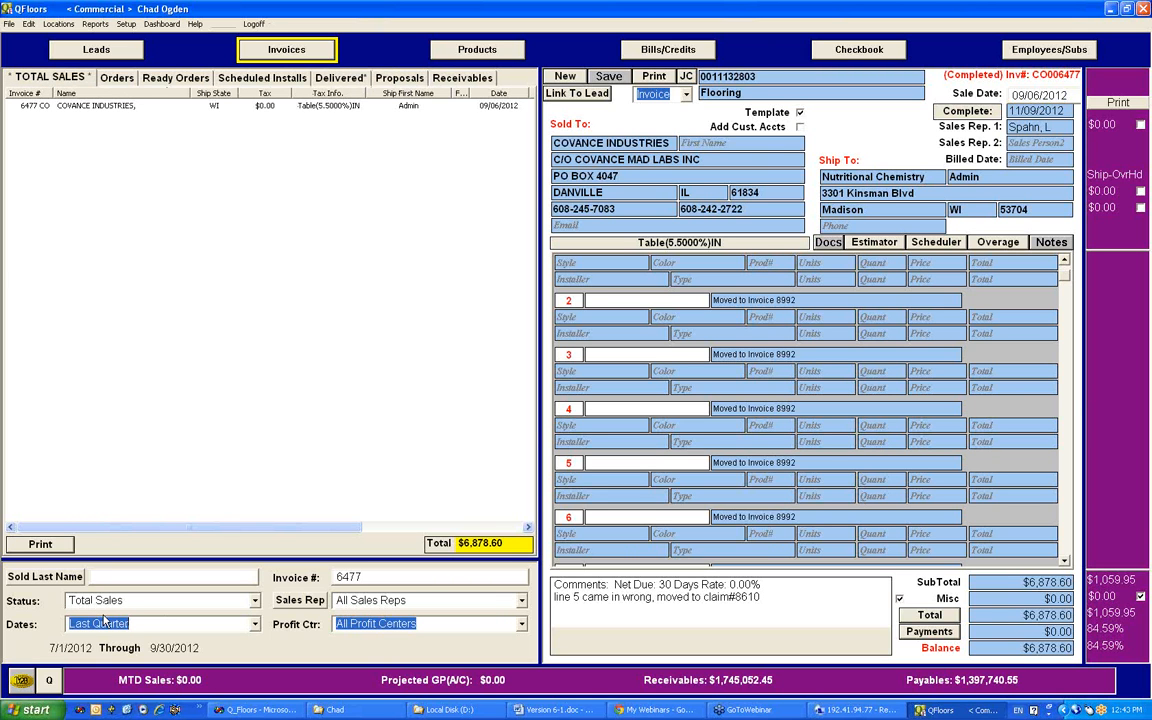
{"action": "type", "text": "m"}
{"action": "key", "text": "Return"}
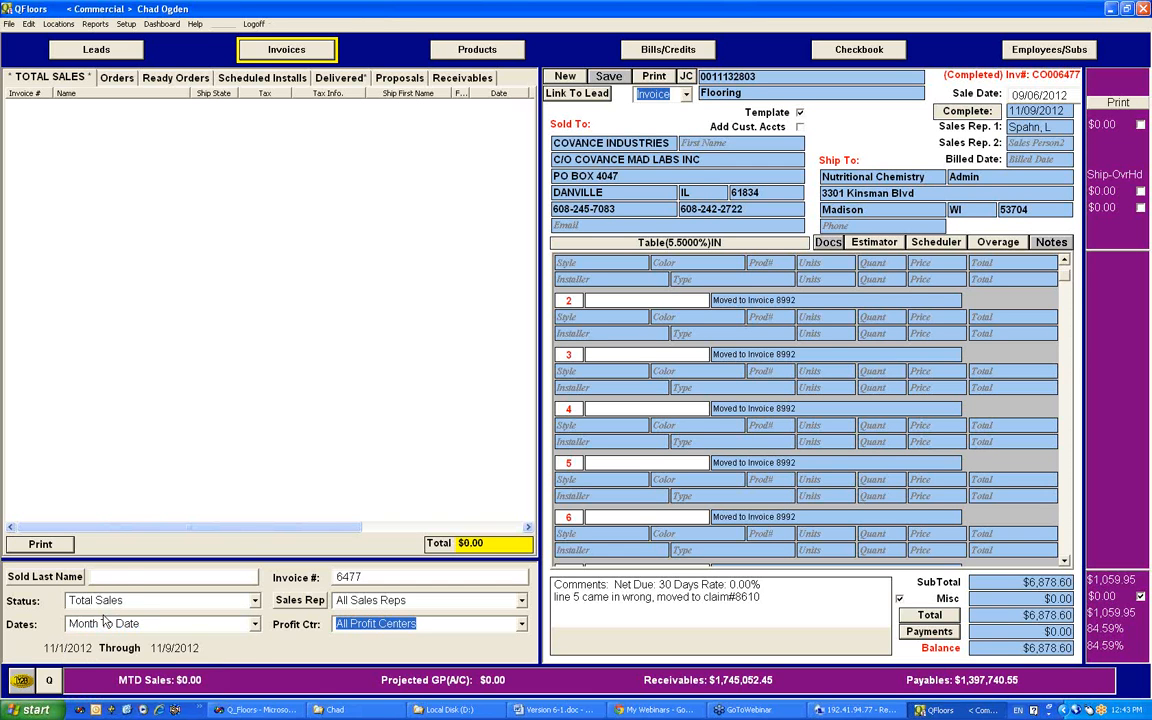
{"action": "left_click_drag", "start_coordinate": [425, 578], "coordinate": [244, 577]}
{"action": "key", "text": "BackSpace"}
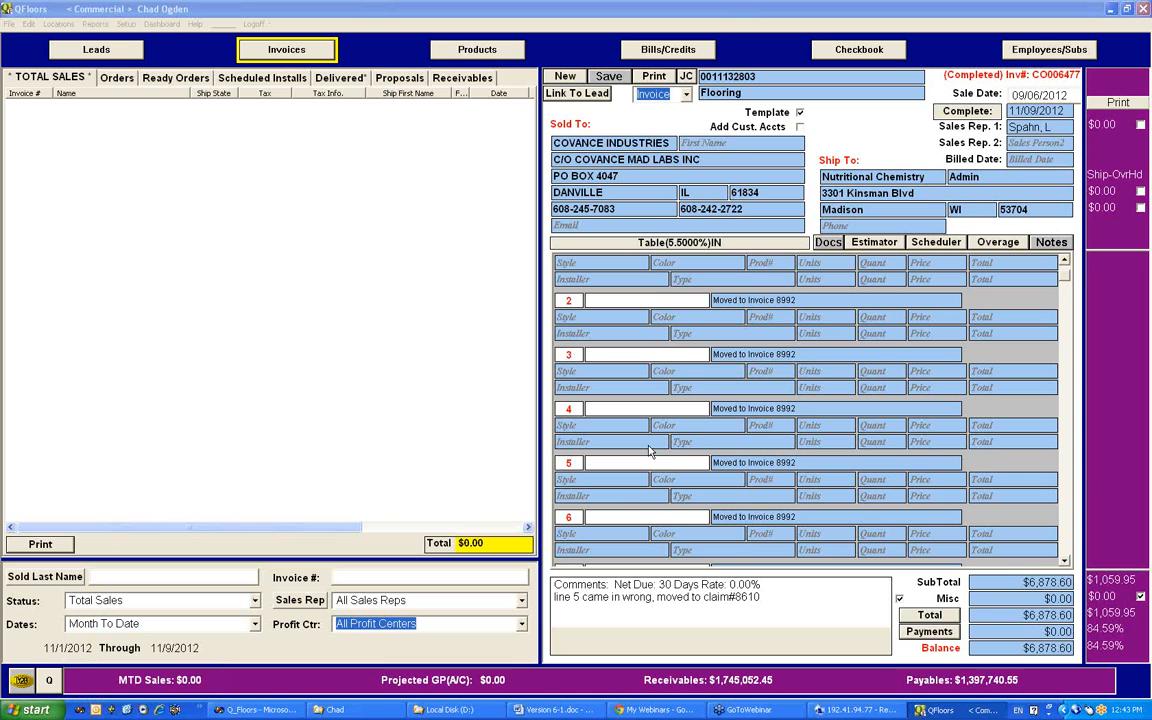
Step: Check the Orders, Total Sales and Proposals lists for the split-off invoice, viewing the blank proposal, and return to Total Sales
{"action": "left_click", "coordinate": [106, 78]}
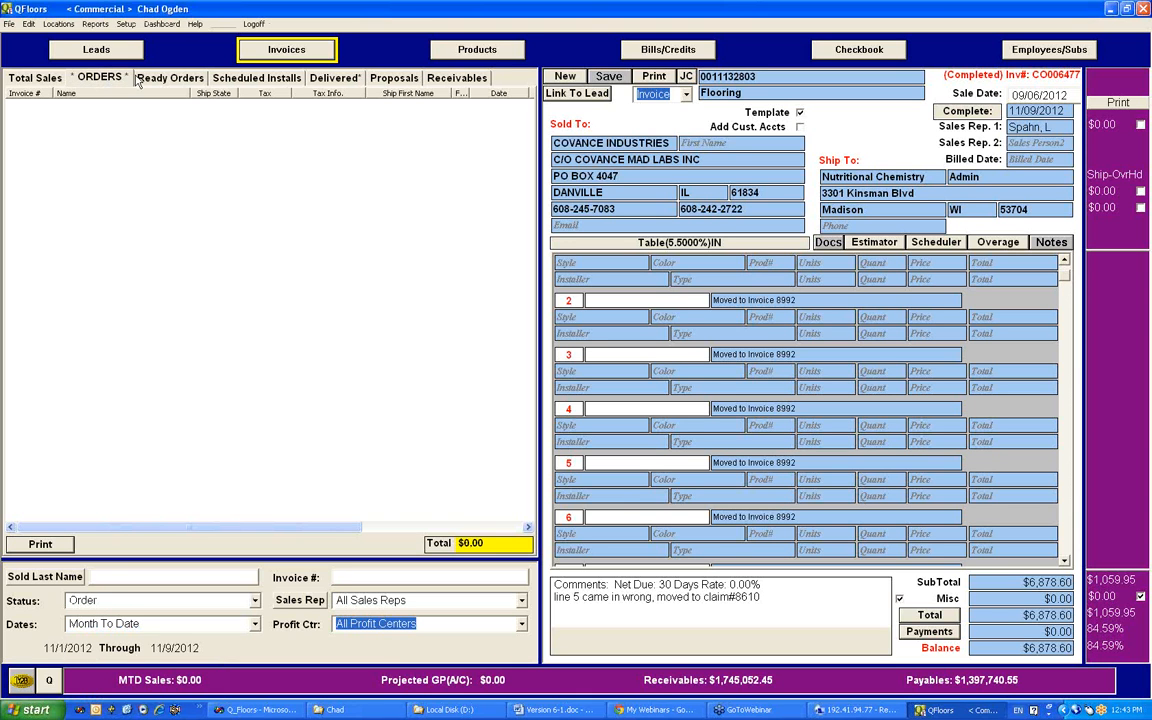
{"action": "left_click", "coordinate": [30, 77]}
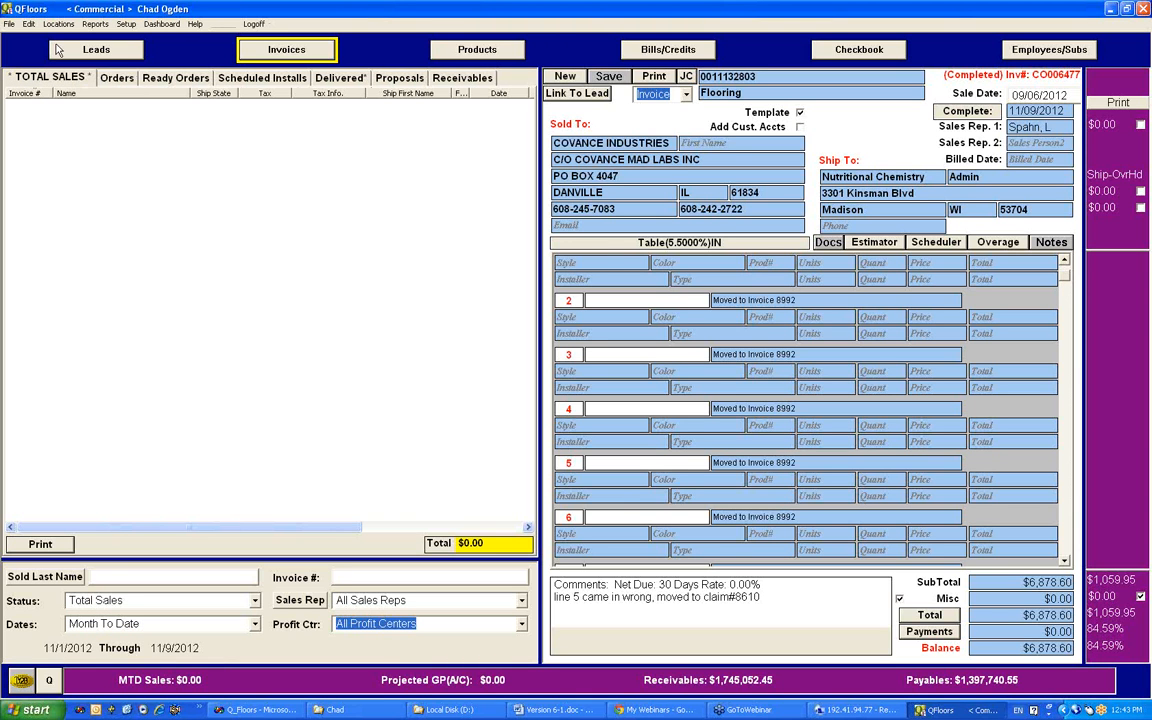
{"action": "left_click", "coordinate": [380, 79]}
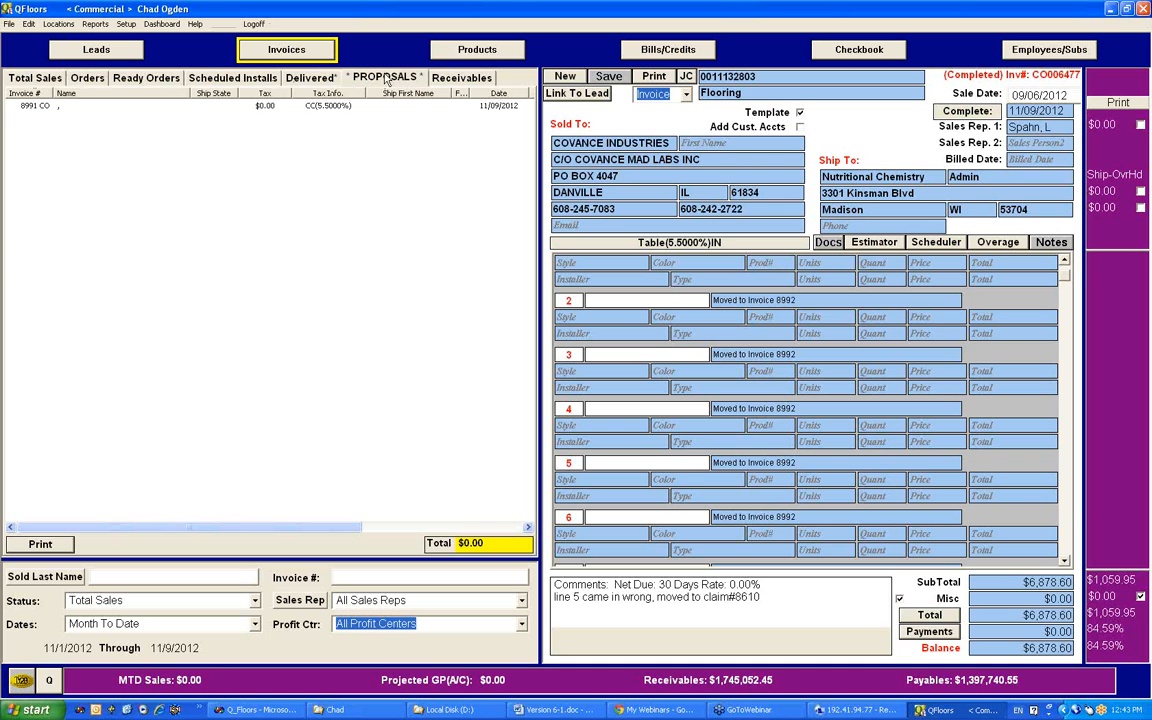
{"action": "left_click", "coordinate": [53, 107]}
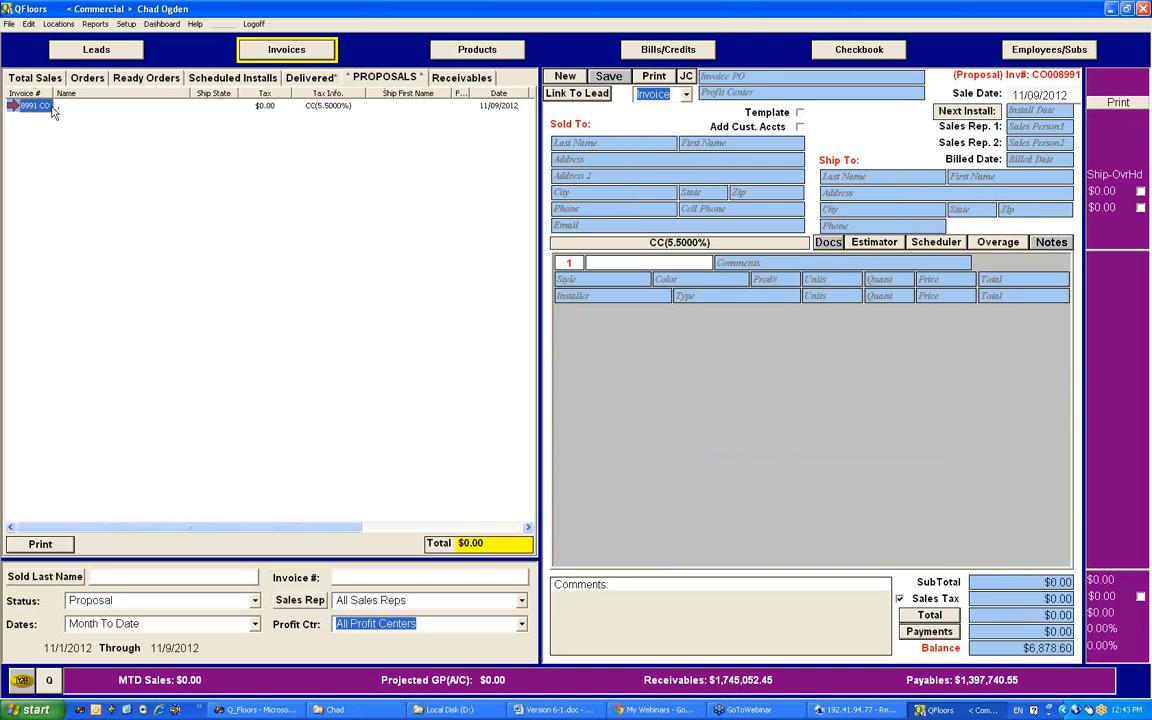
{"action": "left_click", "coordinate": [22, 80]}
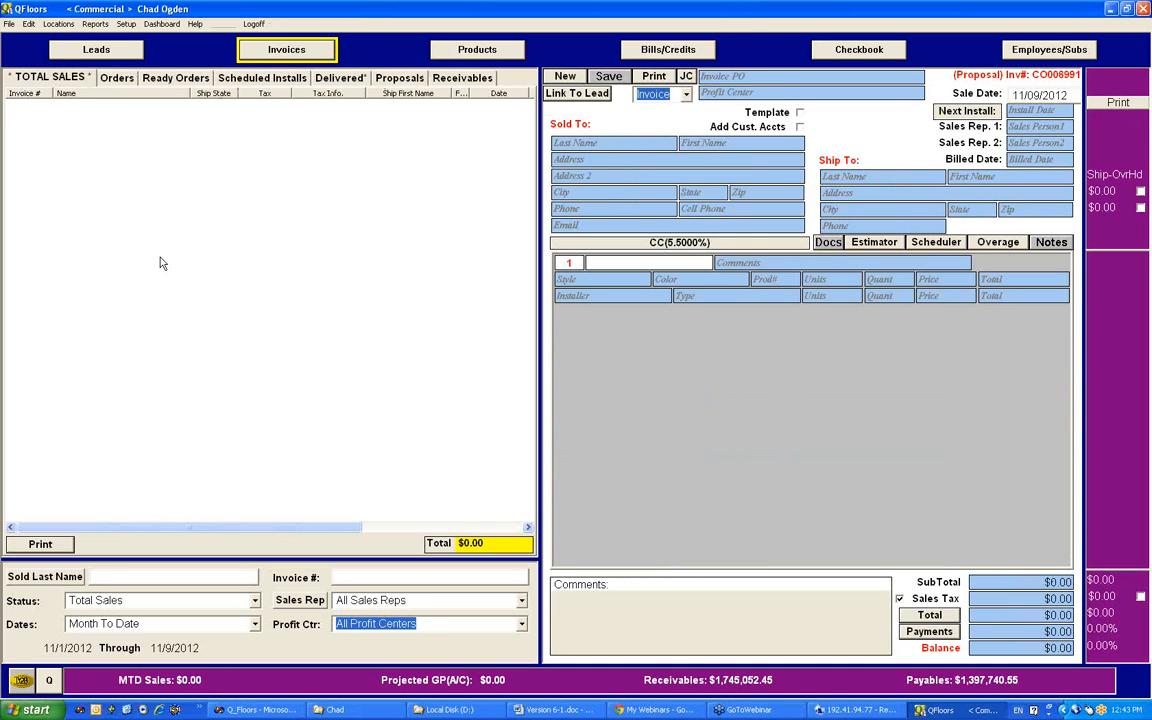
{"action": "left_click", "coordinate": [175, 625]}
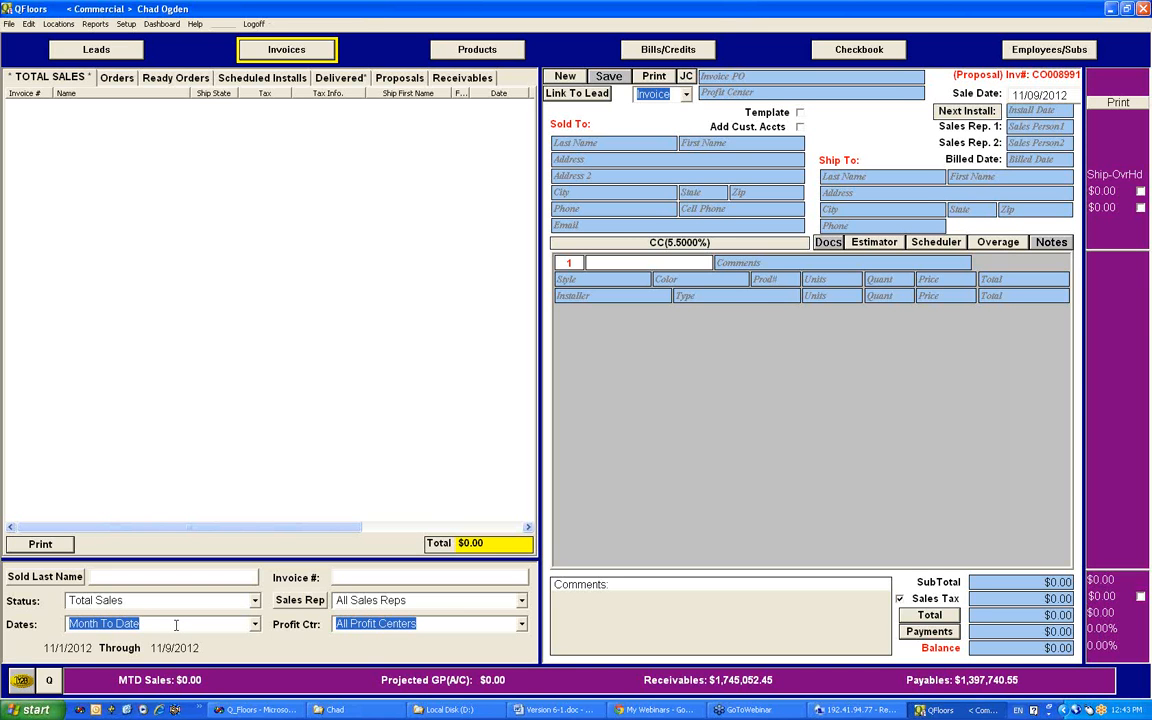
{"action": "left_click", "coordinate": [48, 78]}
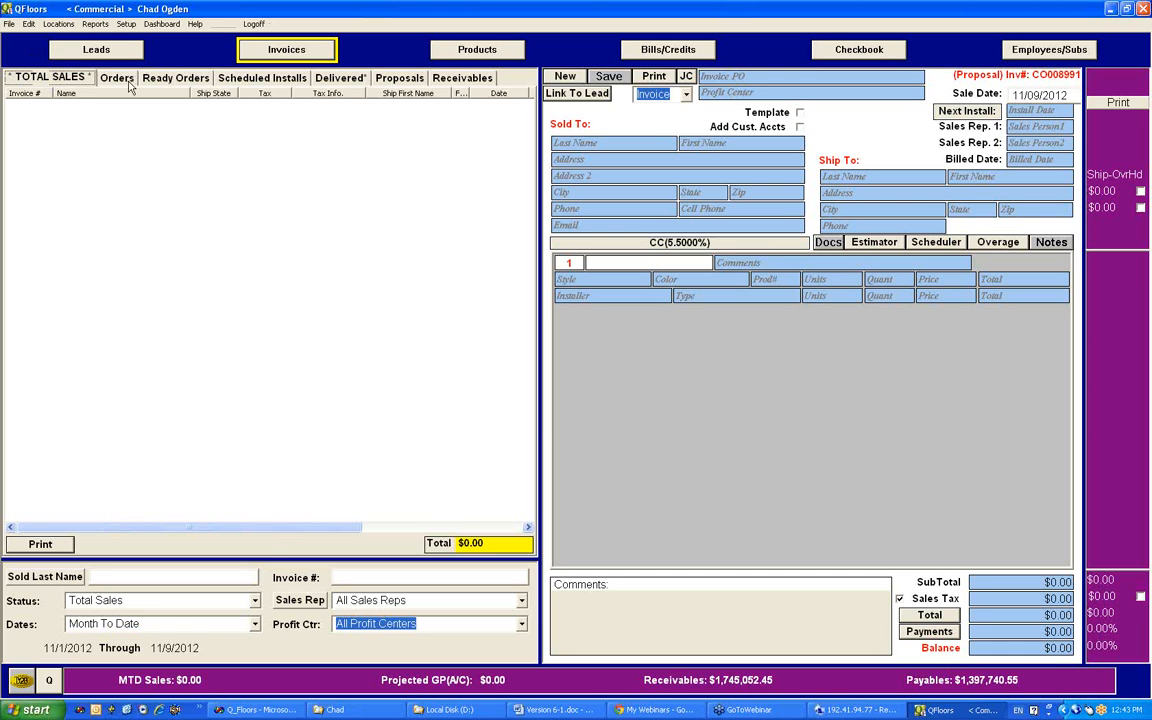
Step: Find the split-off invoice by its number across All Dates, open it, and look through its lines
{"action": "left_click", "coordinate": [150, 623]}
{"action": "left_click", "coordinate": [381, 578]}
{"action": "type", "text": "8992"}
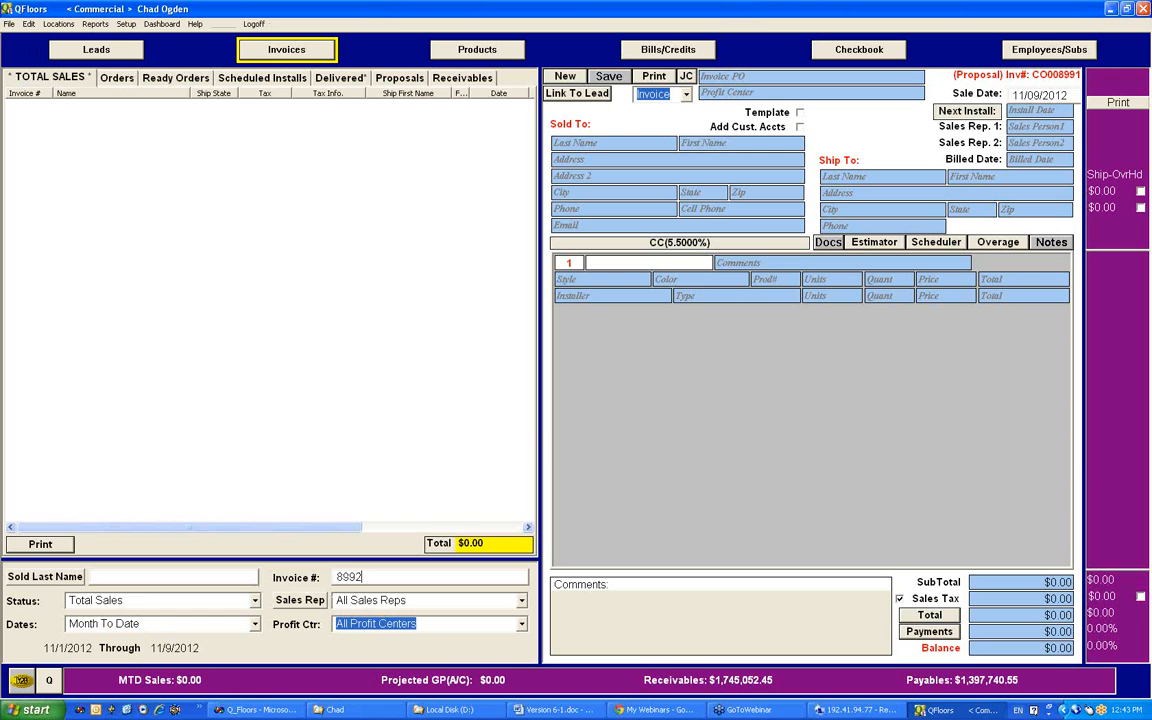
{"action": "left_click", "coordinate": [198, 625]}
{"action": "type", "text": "All Dates"}
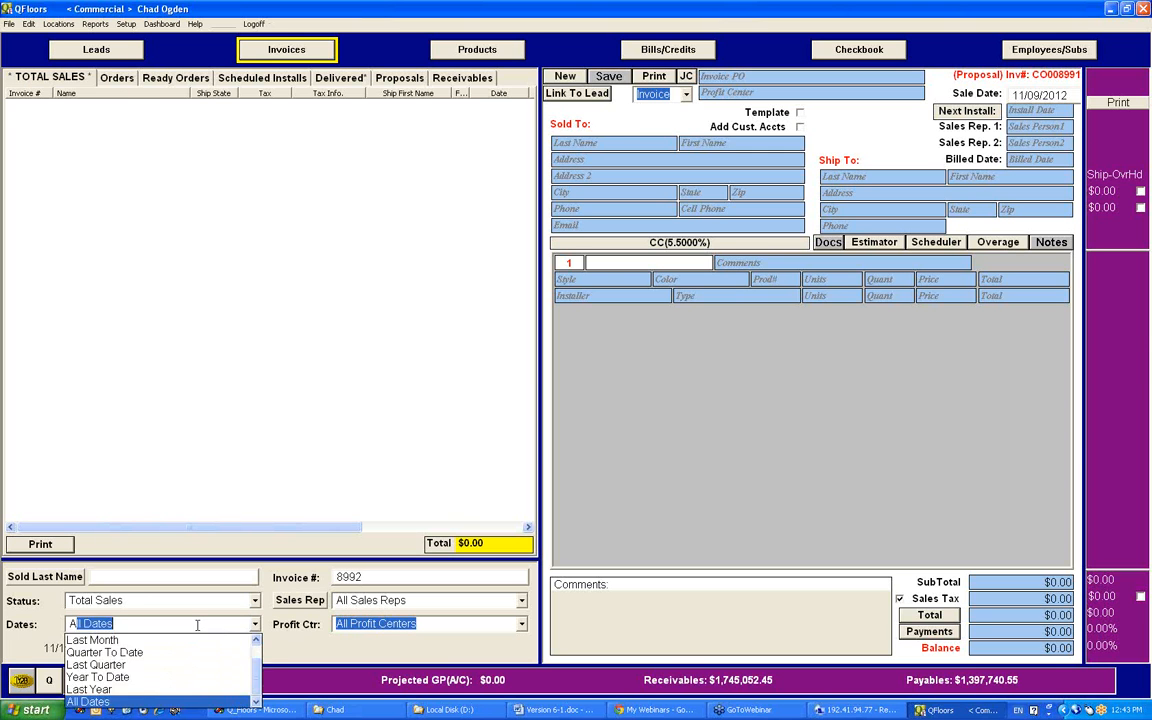
{"action": "key", "text": "Tab"}
{"action": "left_click", "coordinate": [105, 104]}
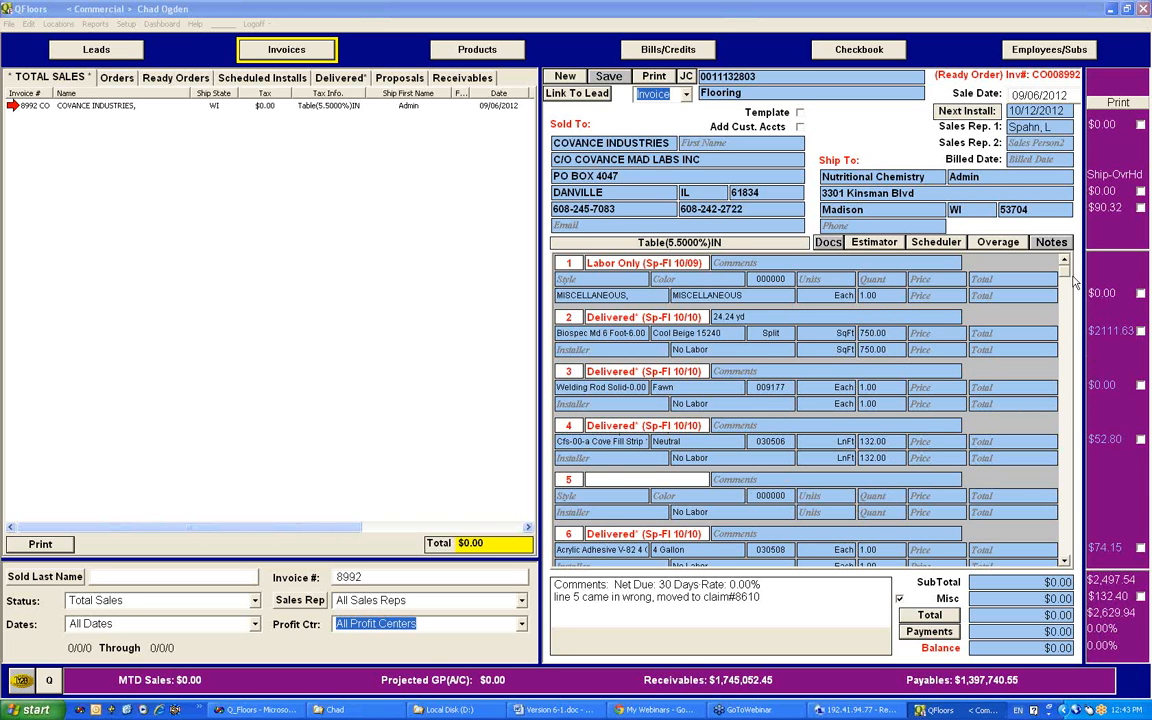
{"action": "left_click_drag", "start_coordinate": [1066, 271], "coordinate": [1067, 325]}
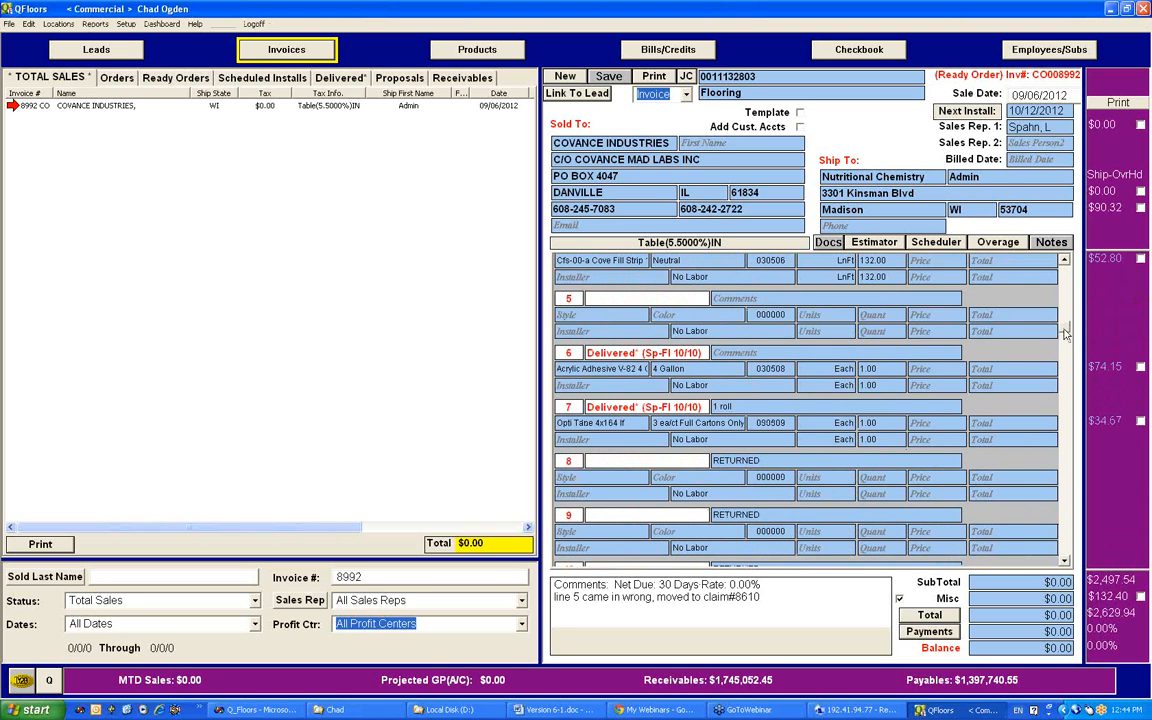
{"action": "left_click_drag", "start_coordinate": [1067, 325], "coordinate": [1065, 262]}
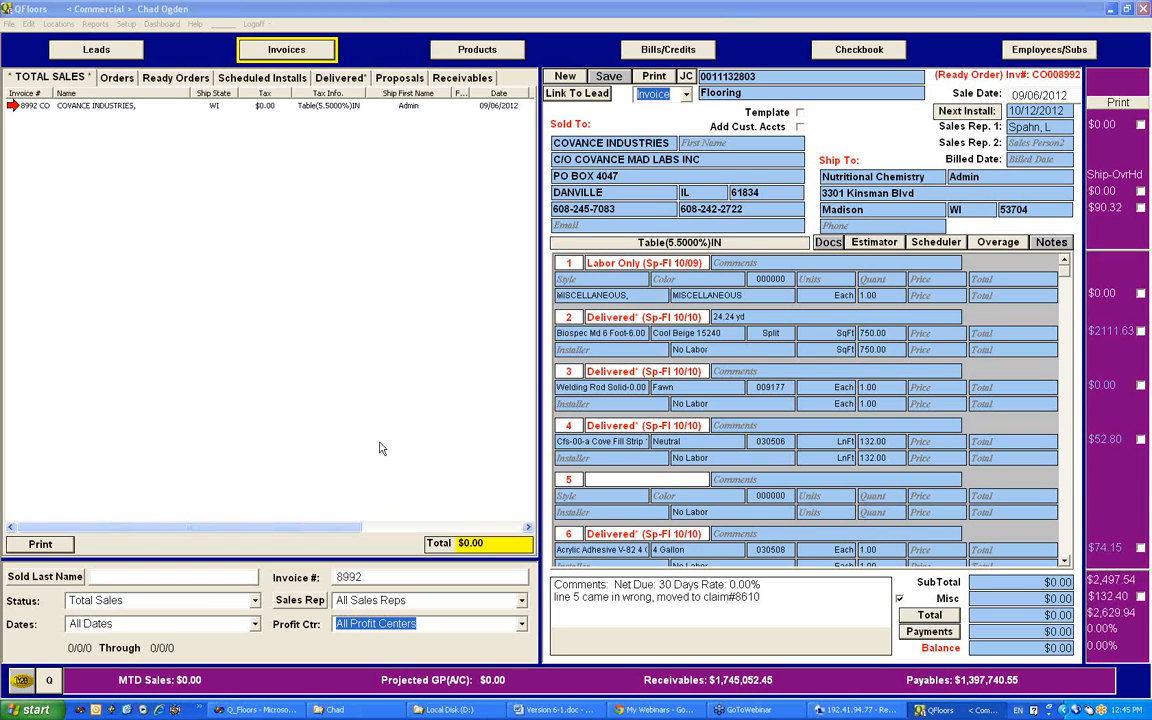
Step: Examine the invoice PO field on the split-off invoice, selecting the end of its value
{"action": "left_click", "coordinate": [728, 78]}
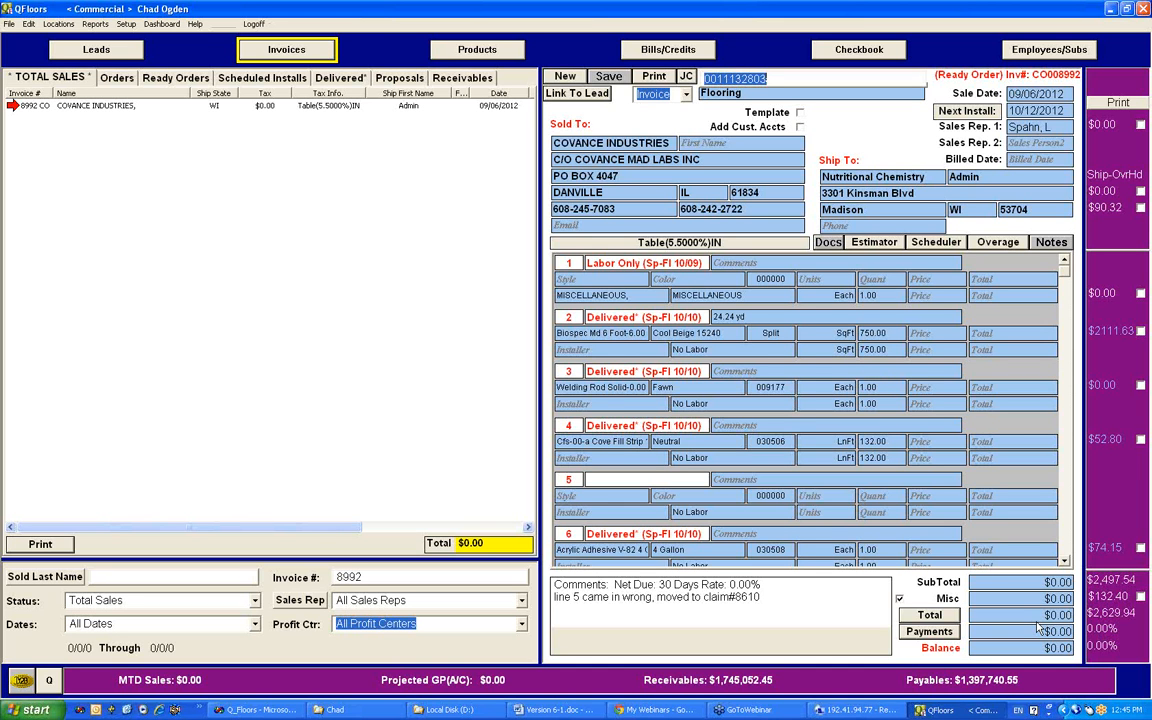
{"action": "left_click", "coordinate": [770, 79]}
{"action": "left_click_drag", "start_coordinate": [770, 79], "coordinate": [747, 79]}
Step: Set the invoice list's status filter to Inprocess ALL
{"action": "left_click", "coordinate": [256, 601]}
{"action": "scroll", "coordinate": [258, 641], "scroll_direction": "up", "scroll_amount": 2}
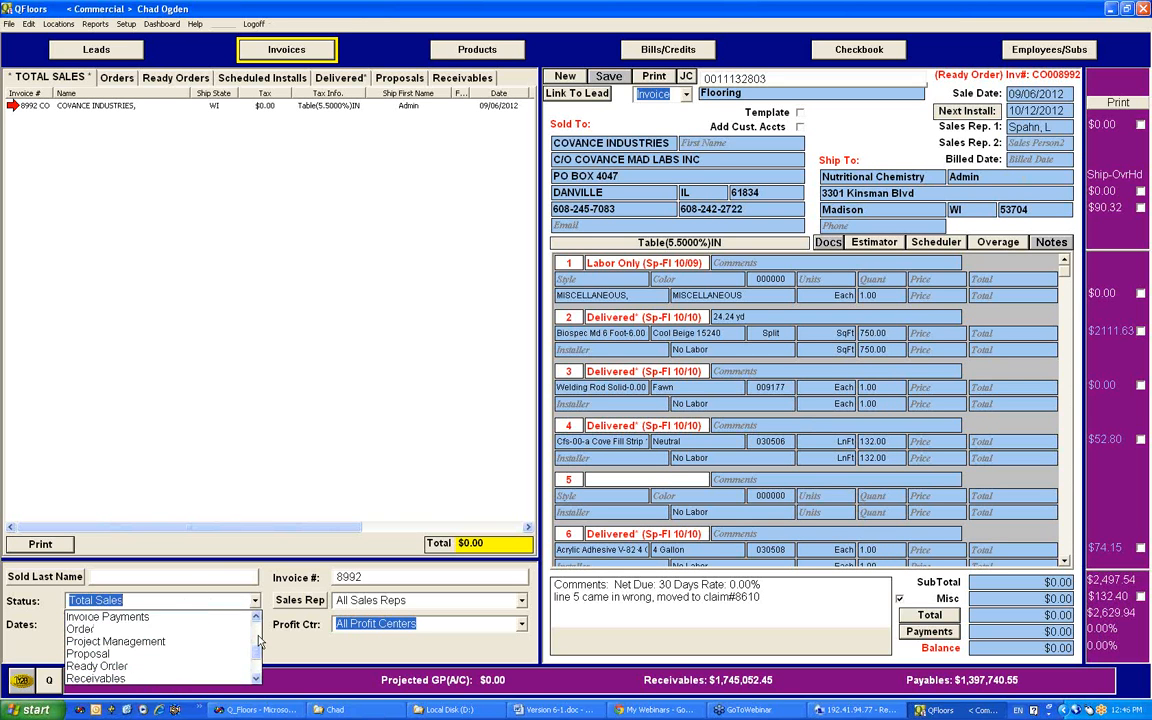
{"action": "scroll", "coordinate": [258, 641], "scroll_direction": "up", "scroll_amount": 2}
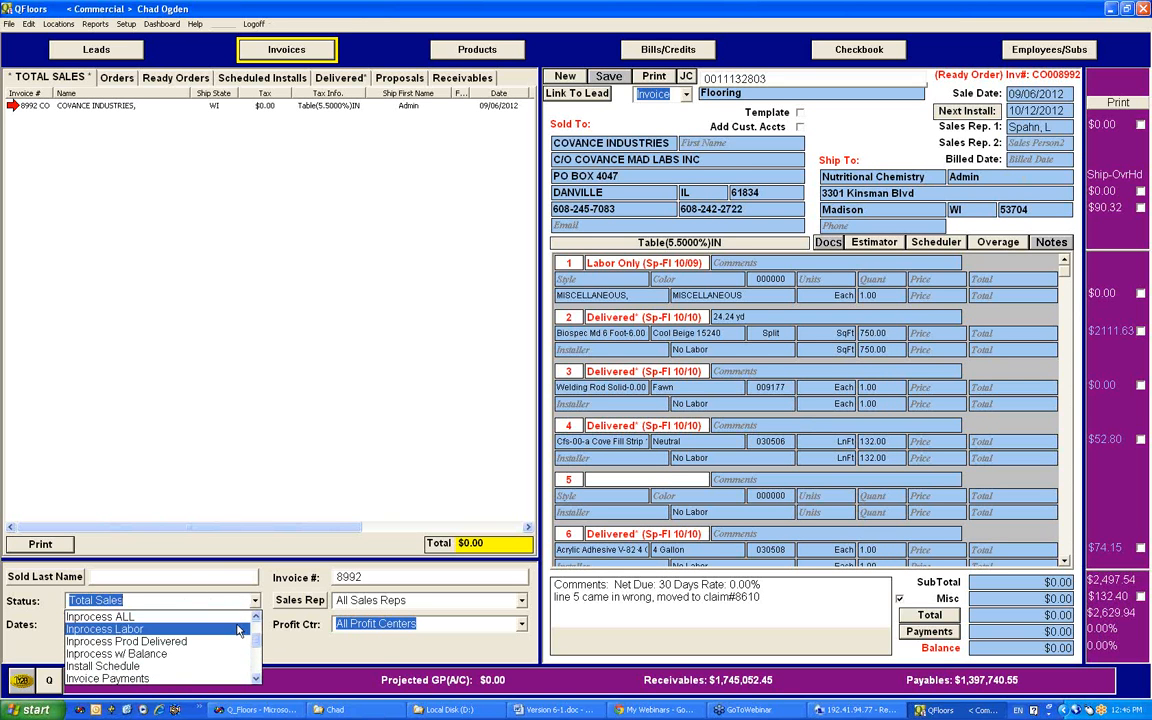
{"action": "left_click", "coordinate": [229, 617]}
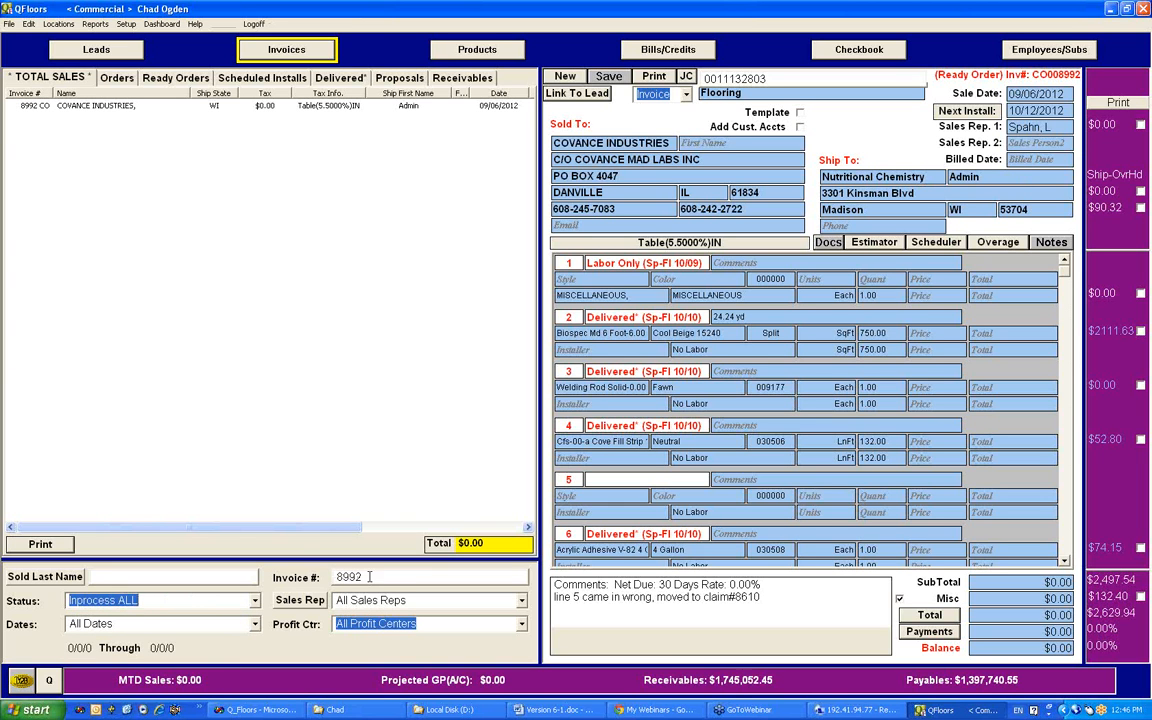
{"action": "key", "text": "Tab"}
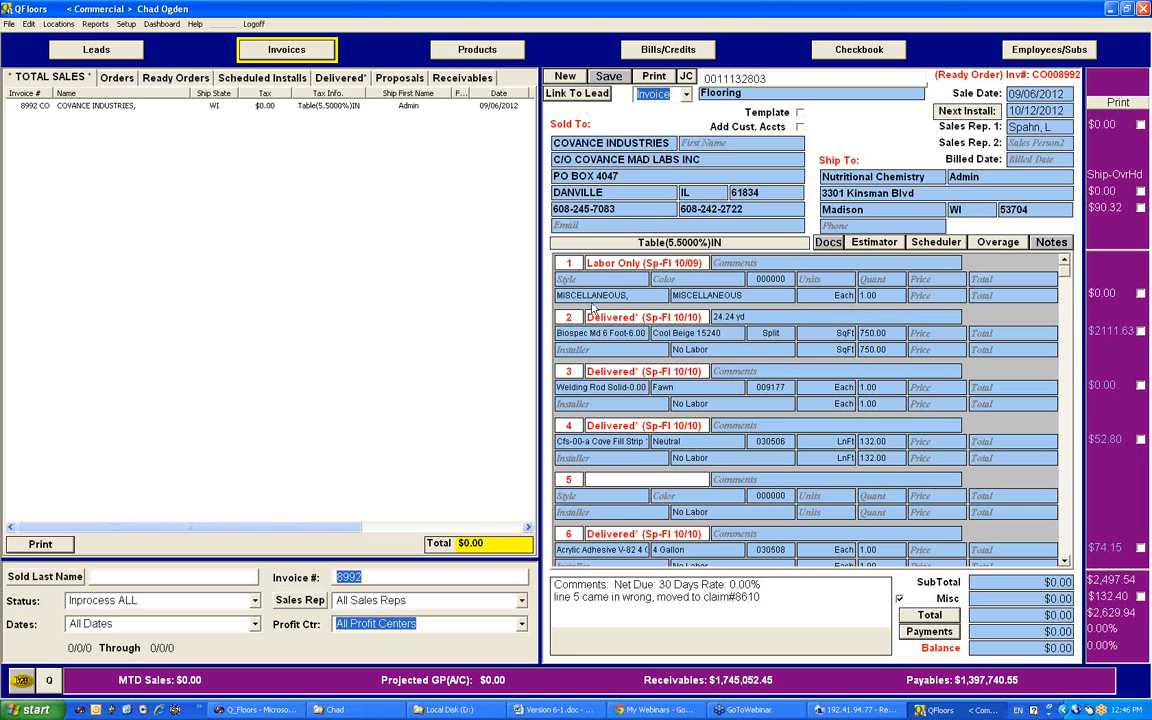
Step: Go from the invoices to the products area and show the Invoice Confirmation list
{"action": "left_click", "coordinate": [266, 55]}
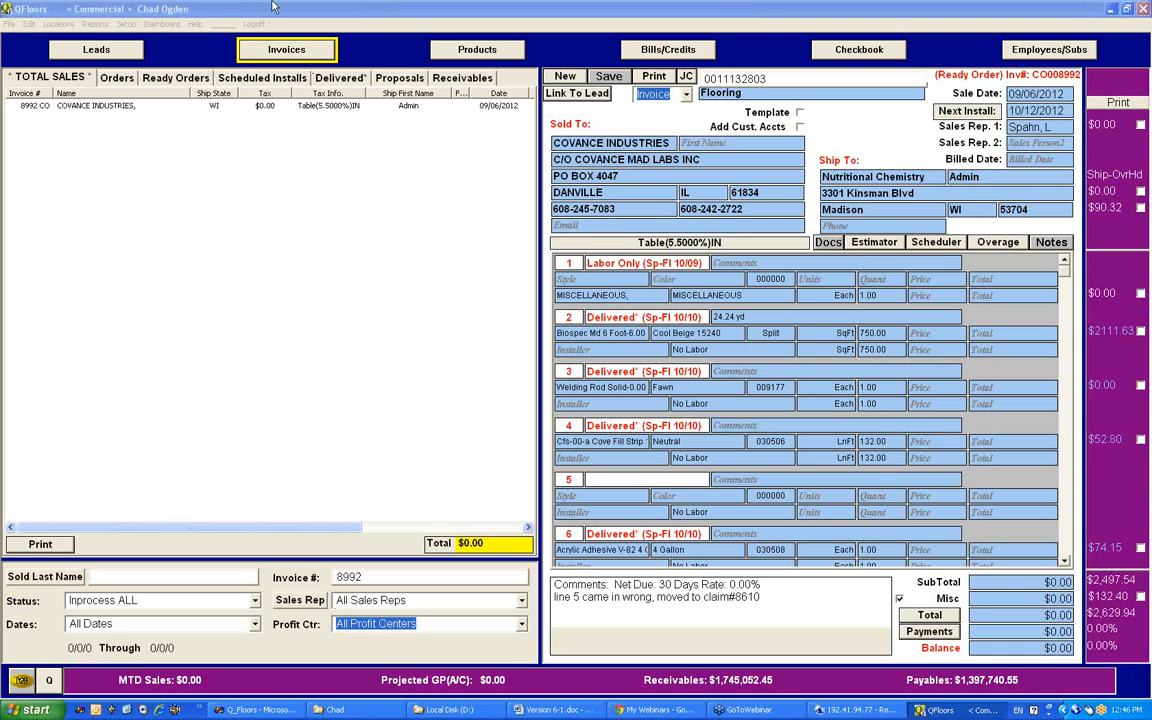
{"action": "left_click", "coordinate": [470, 52]}
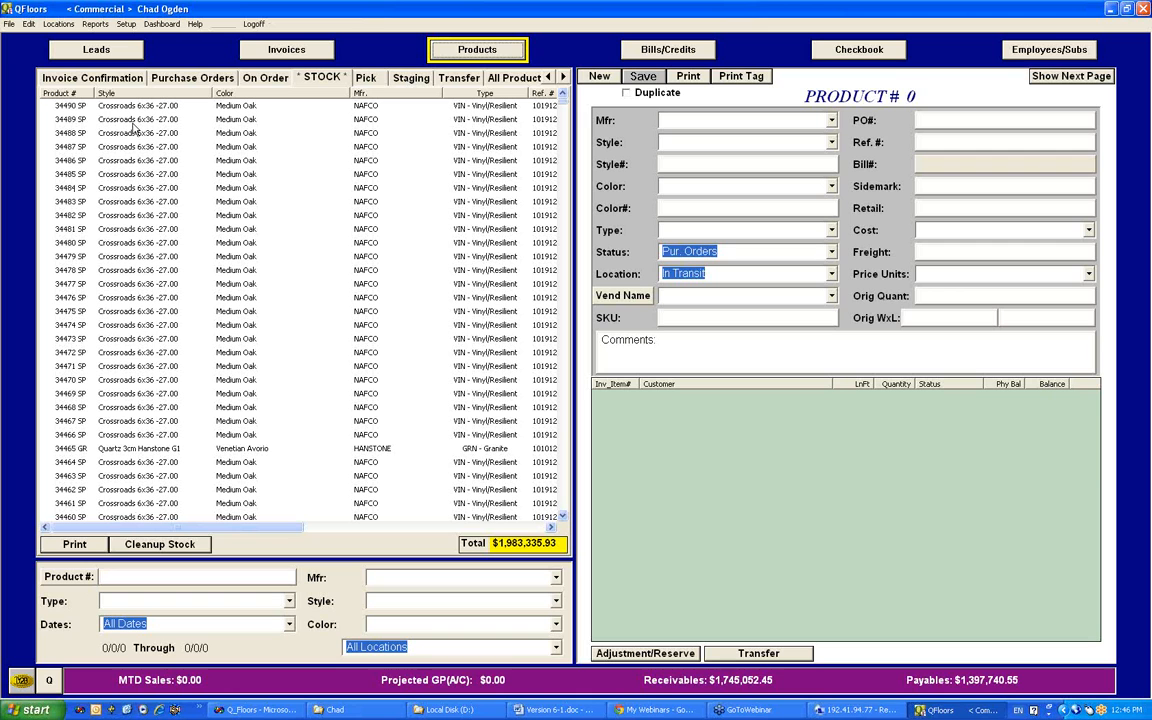
{"action": "left_click", "coordinate": [86, 76]}
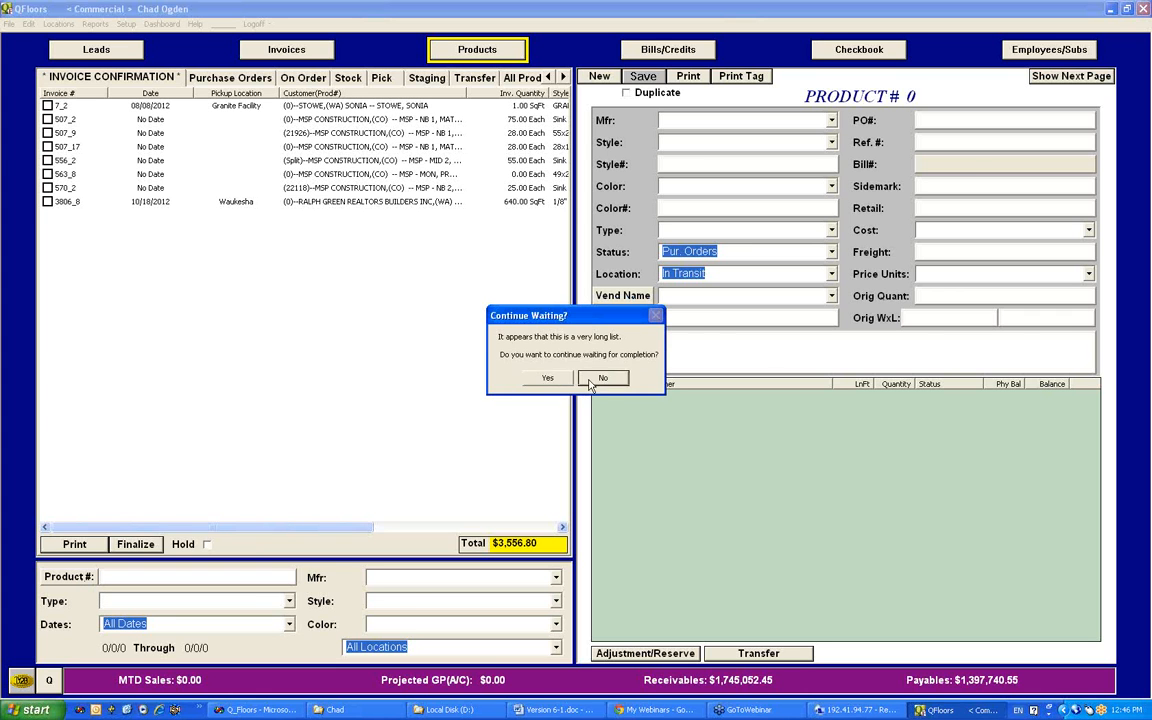
{"action": "left_click", "coordinate": [540, 345]}
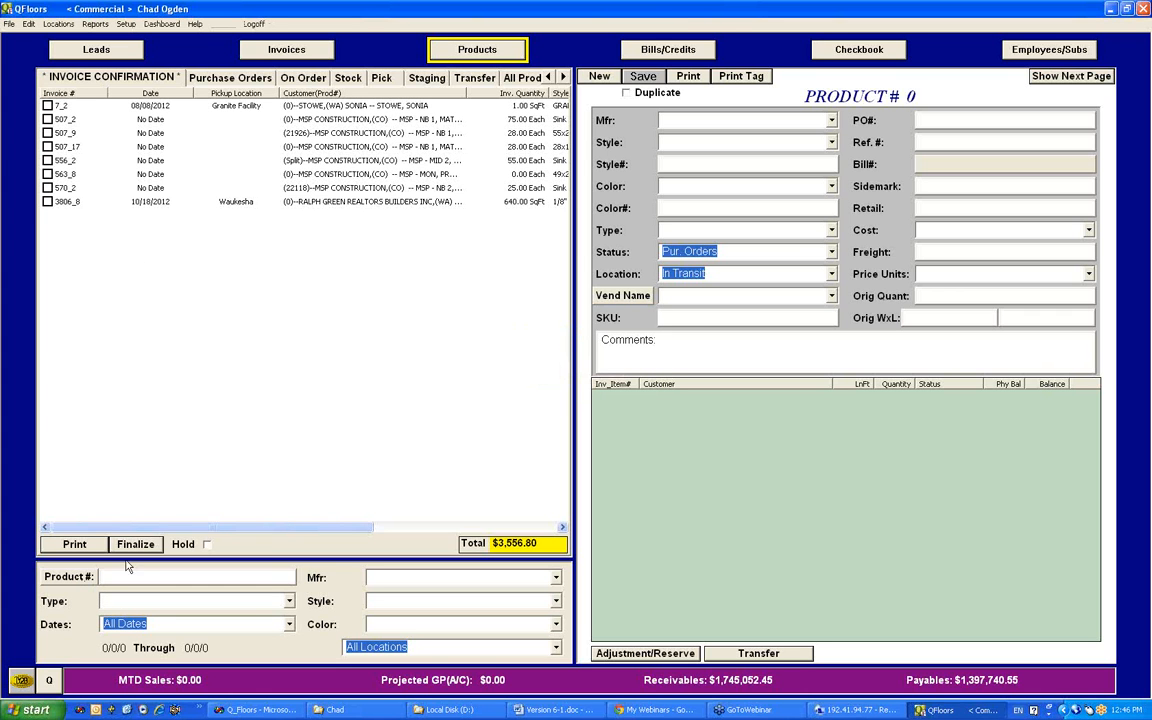
Step: Try to filter the Invoice Confirmation list by product number 570, and clear the entry
{"action": "left_click", "coordinate": [72, 577]}
{"action": "left_click", "coordinate": [183, 584]}
{"action": "type", "text": "570"}
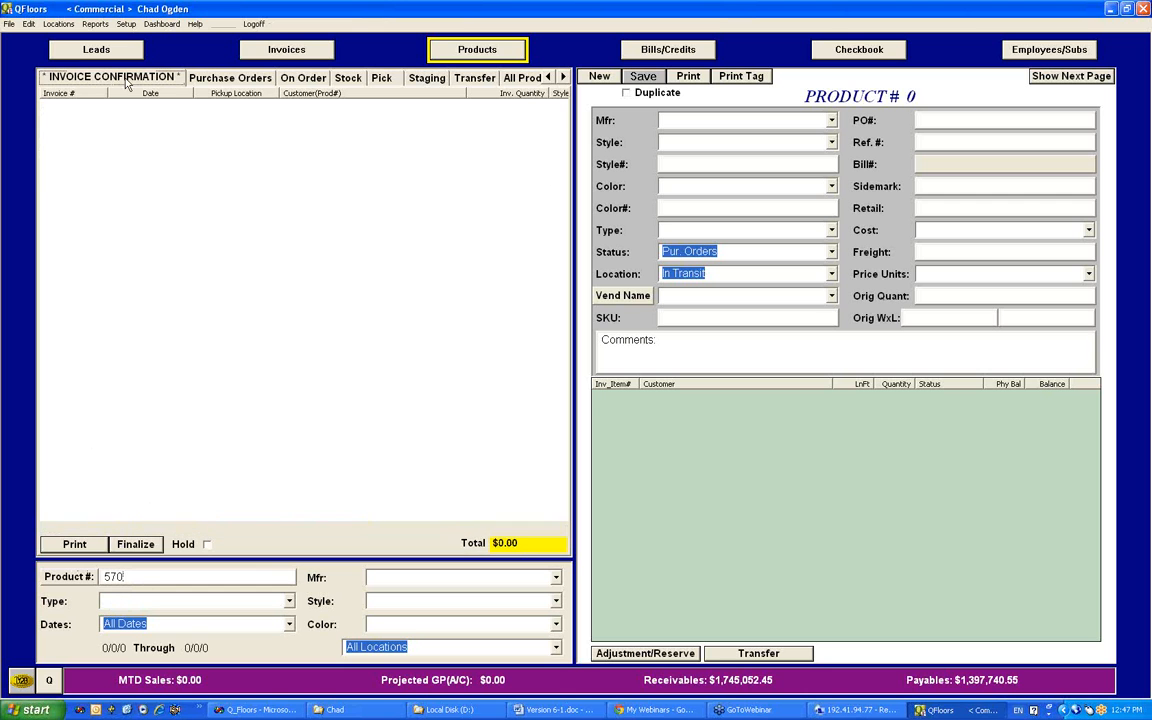
{"action": "left_click", "coordinate": [62, 576]}
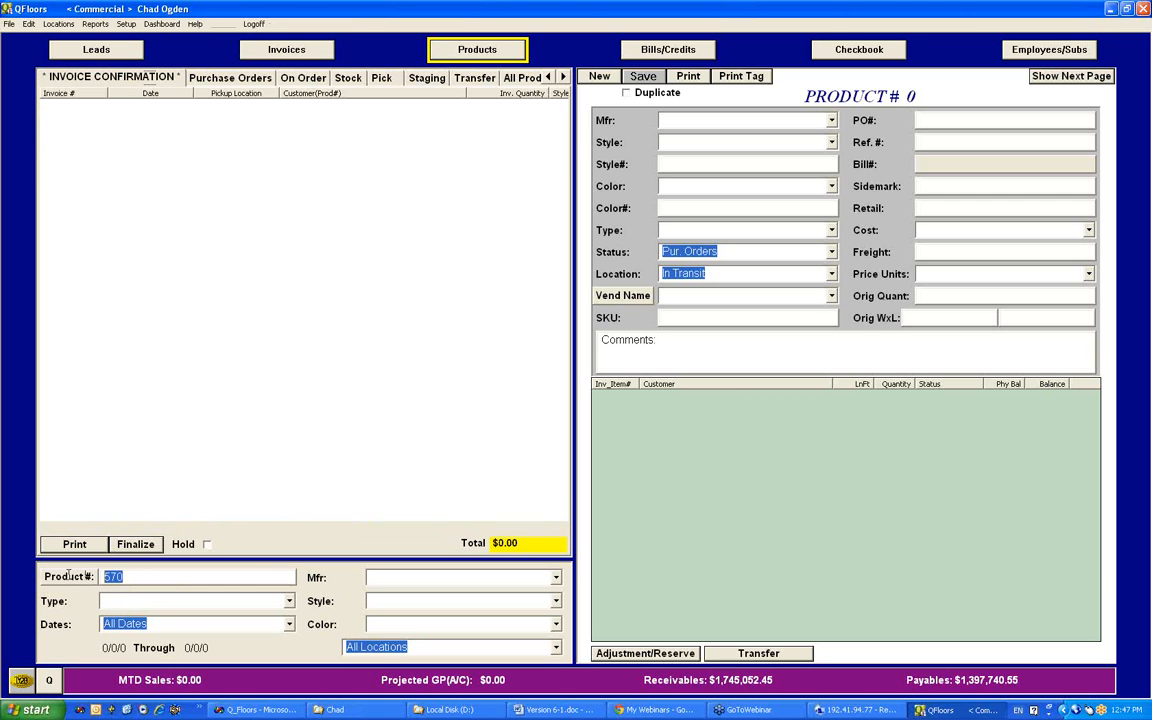
{"action": "key", "text": "BackSpace"}
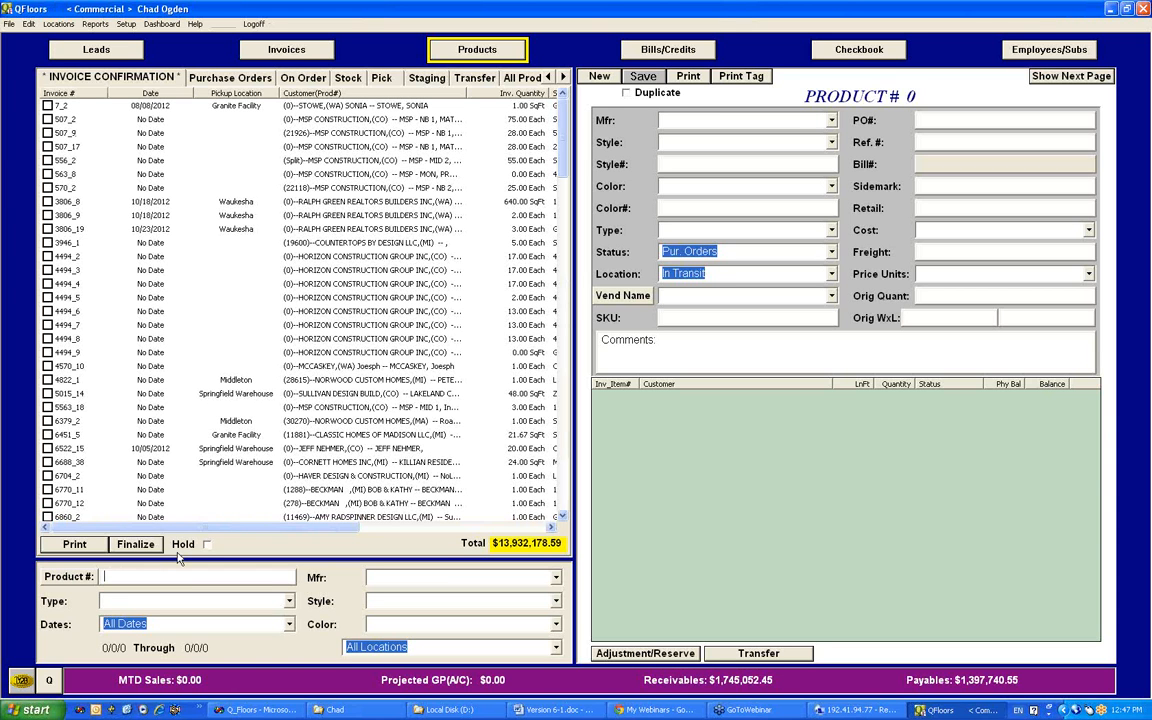
Step: Filter the Invoice Confirmation list by invoice number 507 and look over the choices of the location filter
{"action": "type", "text": "507"}
{"action": "left_click", "coordinate": [80, 585]}
{"action": "left_click", "coordinate": [118, 596]}
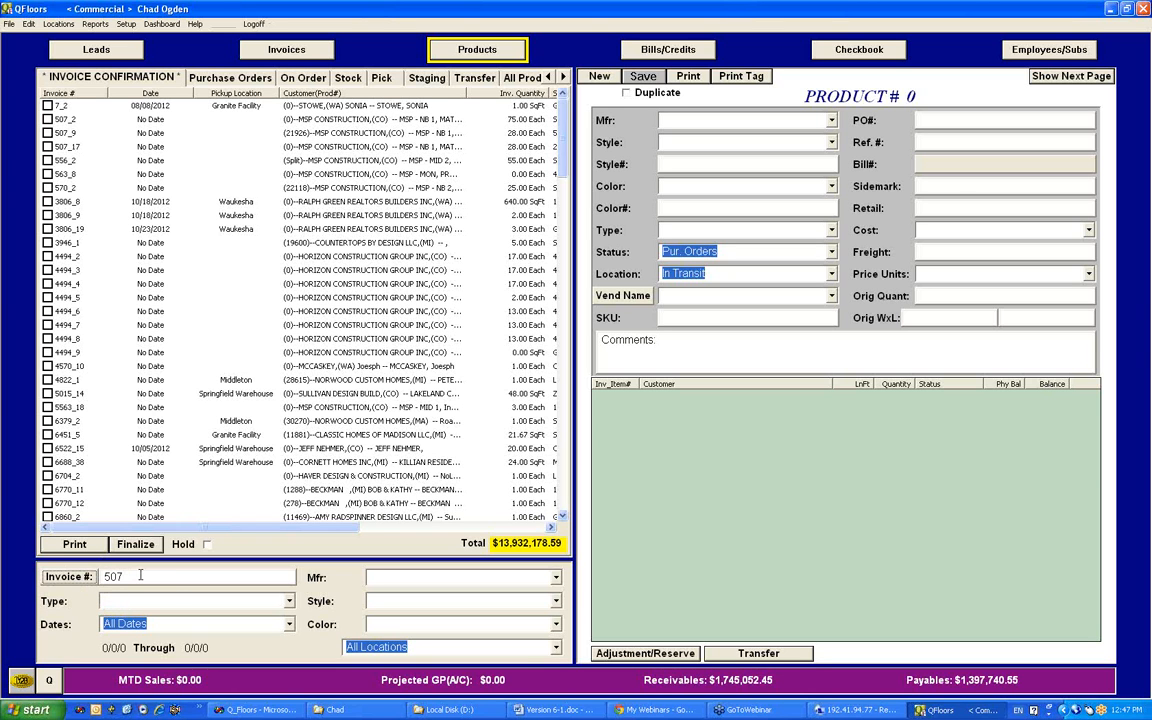
{"action": "left_click", "coordinate": [140, 576]}
{"action": "key", "text": "Return"}
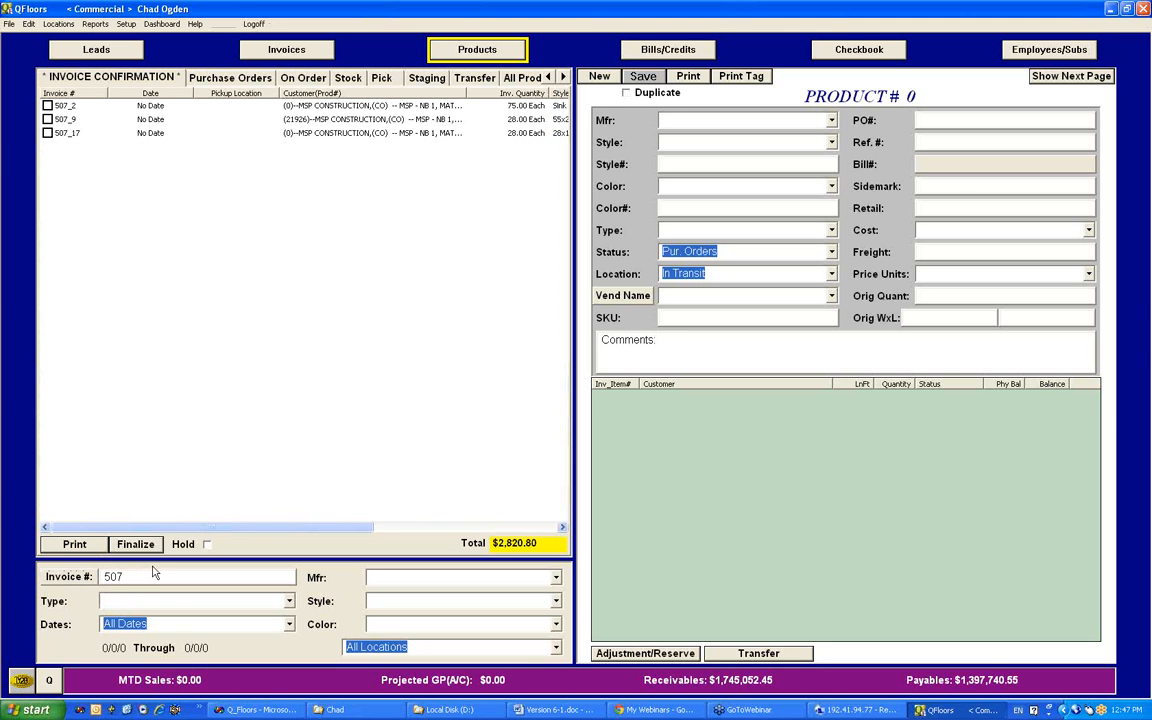
{"action": "left_click", "coordinate": [558, 648]}
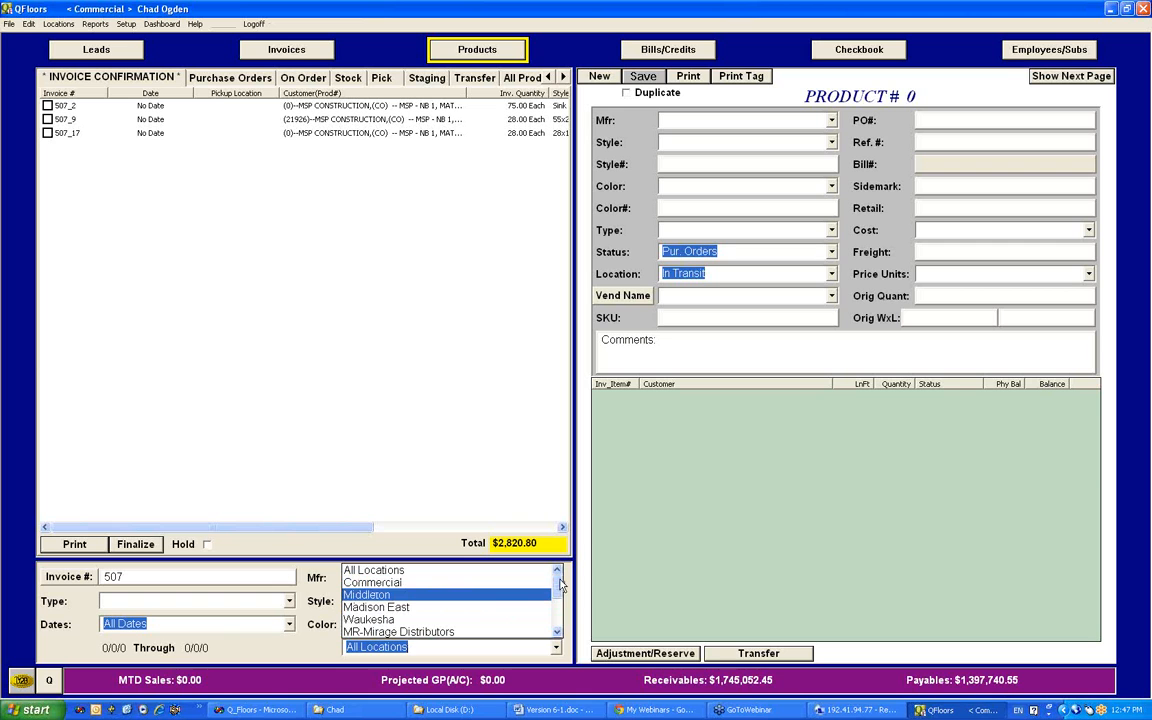
{"action": "left_click", "coordinate": [283, 587]}
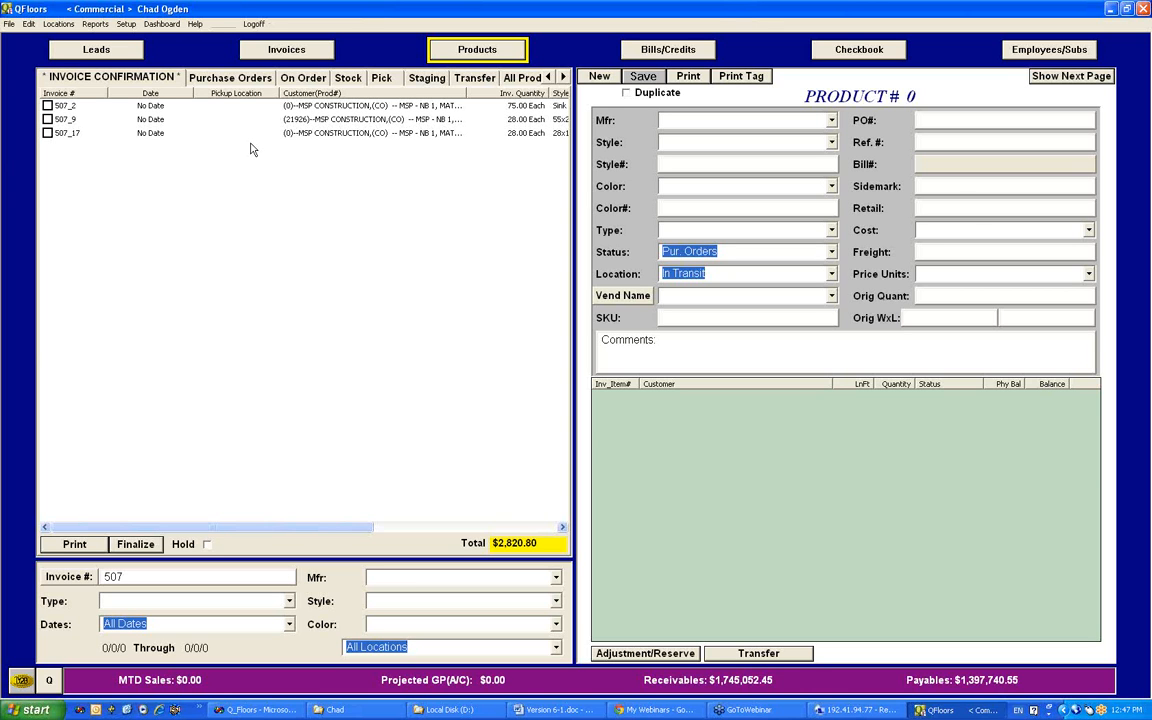
Step: Show the purchase orders and examine the Finalize PO options, including the special instructions field, without finalizing anything
{"action": "left_click", "coordinate": [238, 80]}
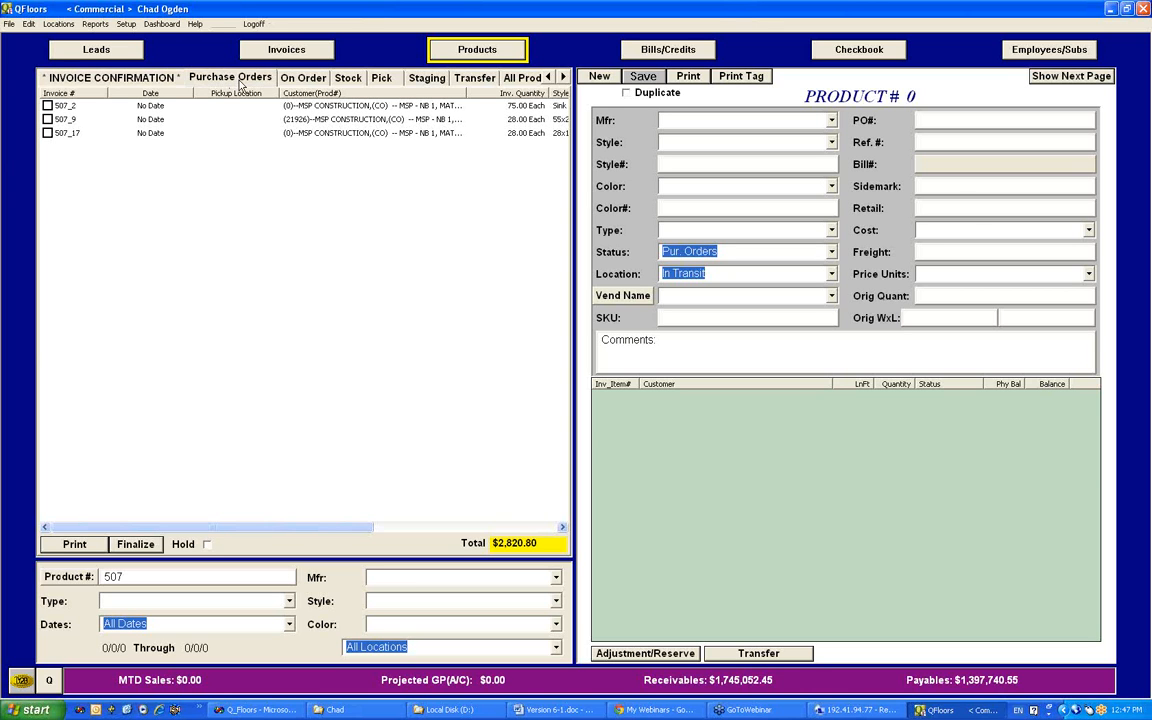
{"action": "left_click", "coordinate": [136, 544]}
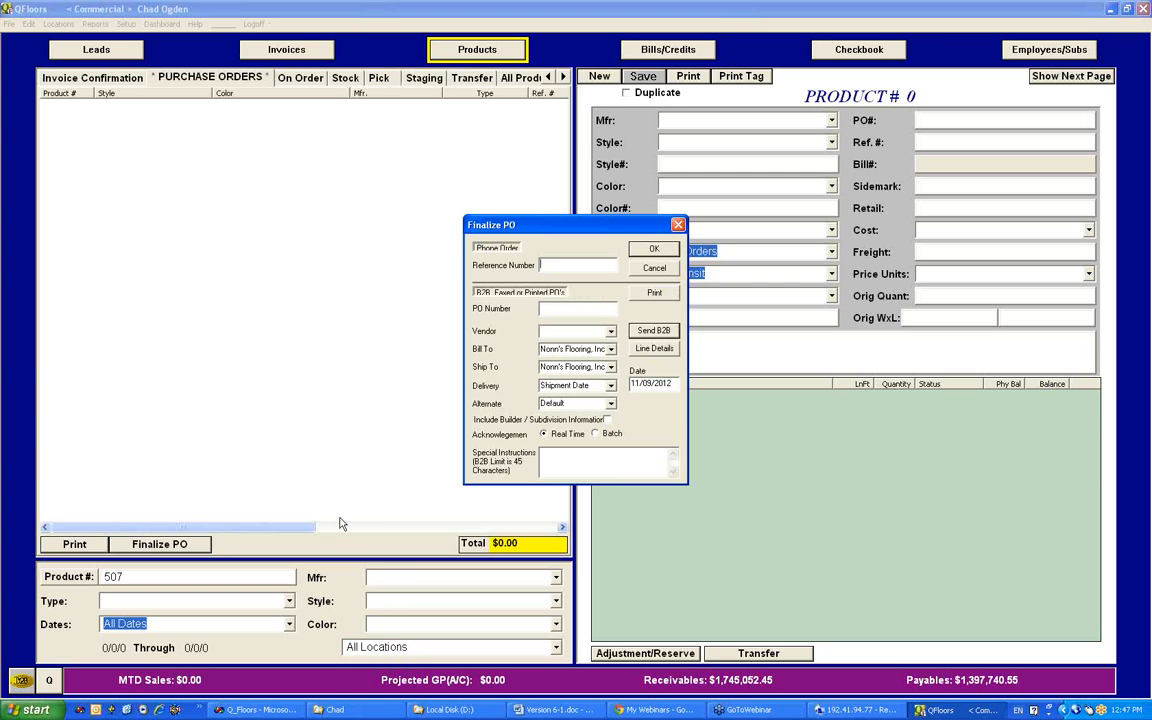
{"action": "left_click", "coordinate": [538, 474]}
{"action": "left_click", "coordinate": [710, 240]}
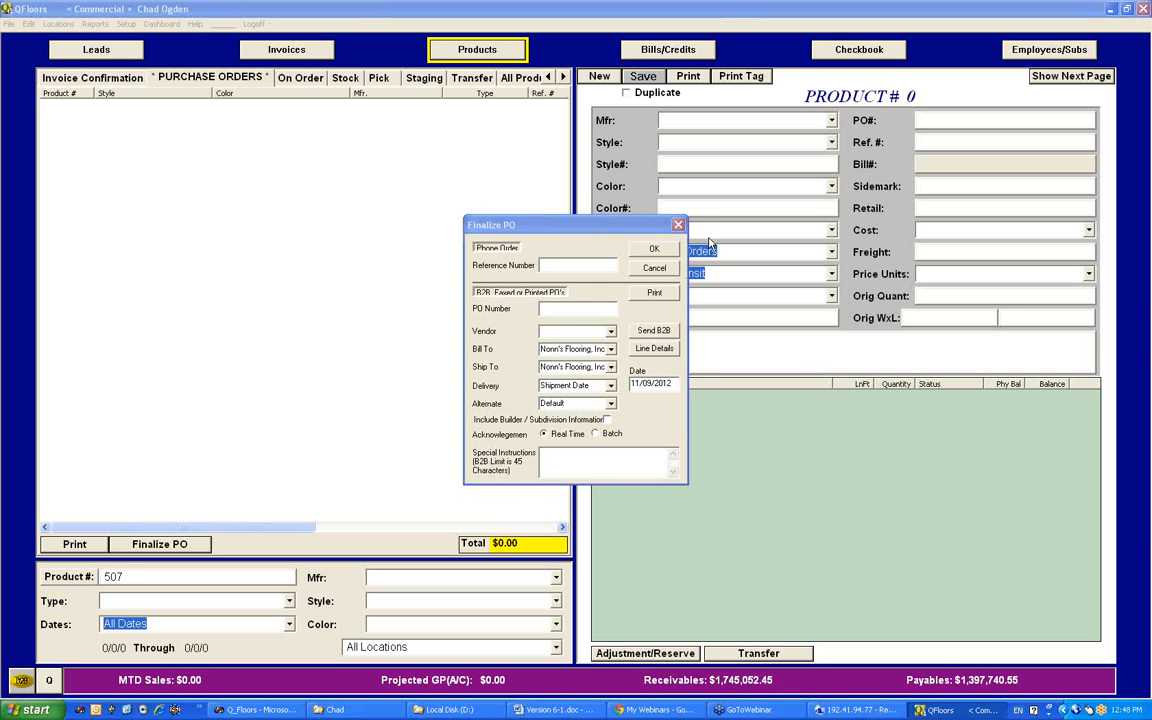
{"action": "left_click_drag", "start_coordinate": [638, 227], "coordinate": [467, 246]}
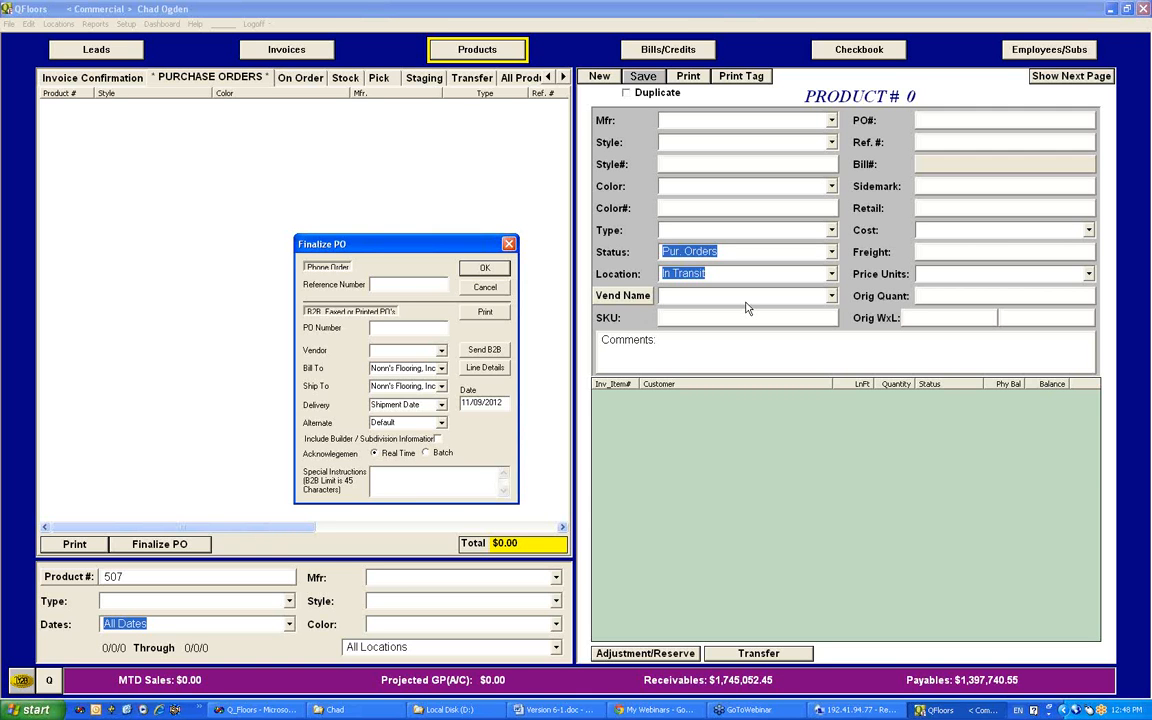
{"action": "left_click", "coordinate": [509, 245]}
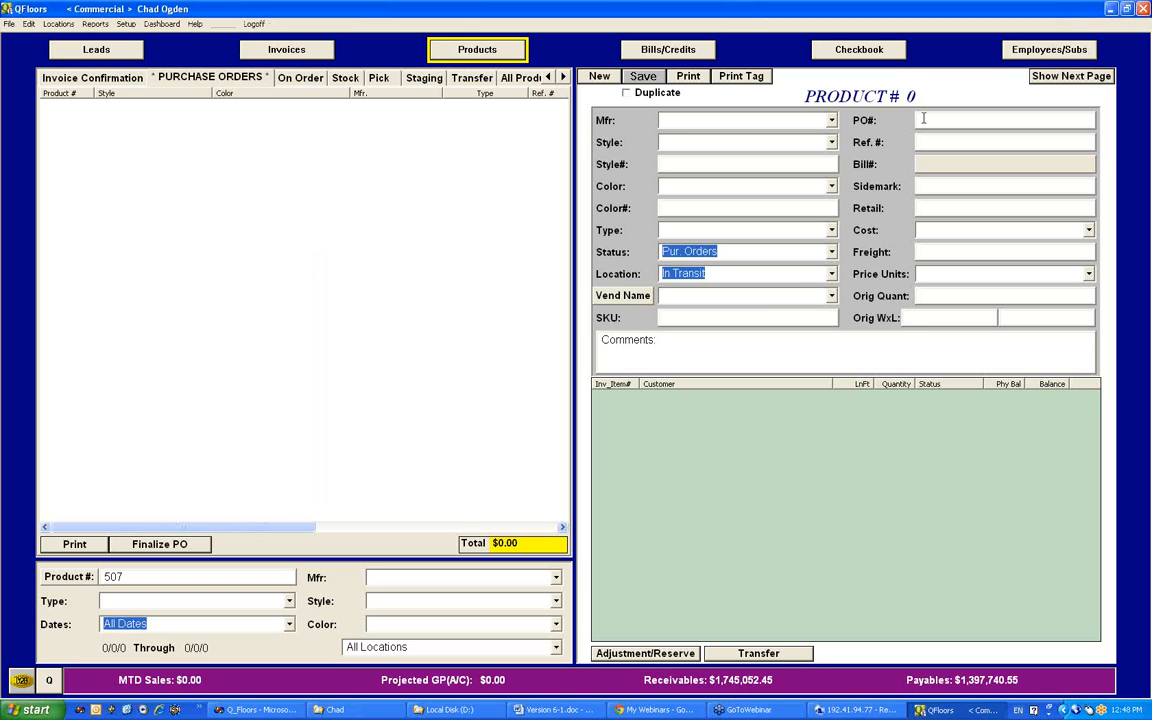
Step: Look over the second page of product fields and the Print Tag options, and try Adjustment/Reserve with no product selected
{"action": "left_click", "coordinate": [1062, 76]}
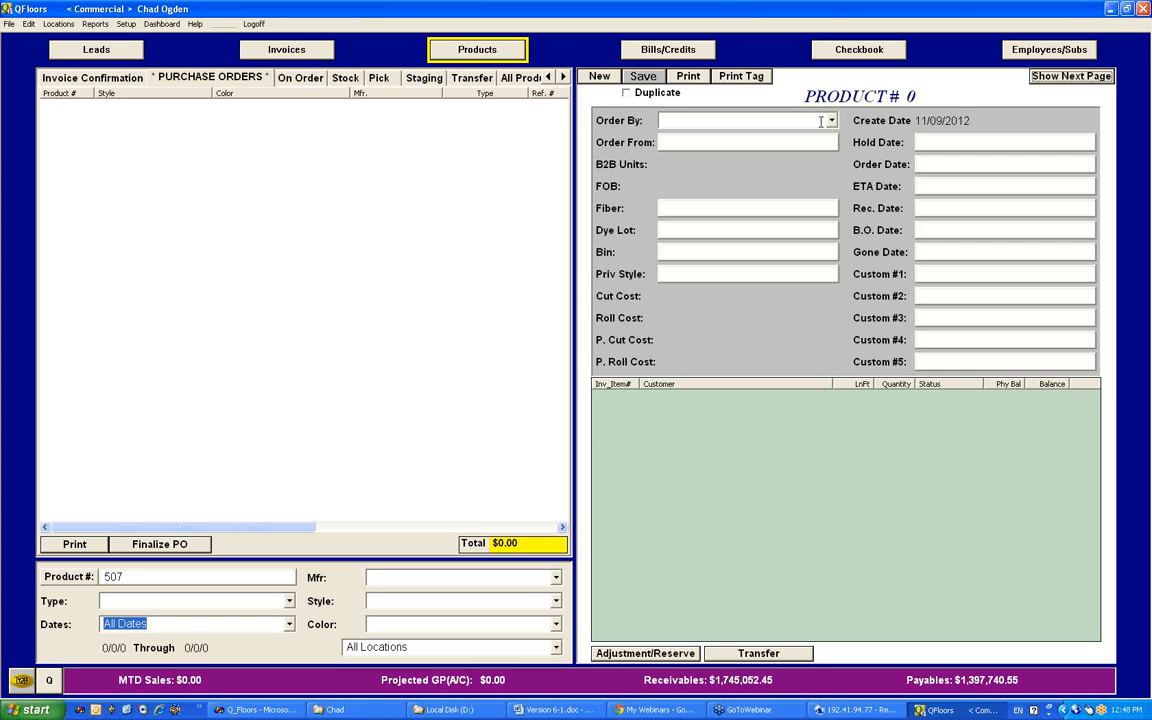
{"action": "left_click", "coordinate": [752, 80]}
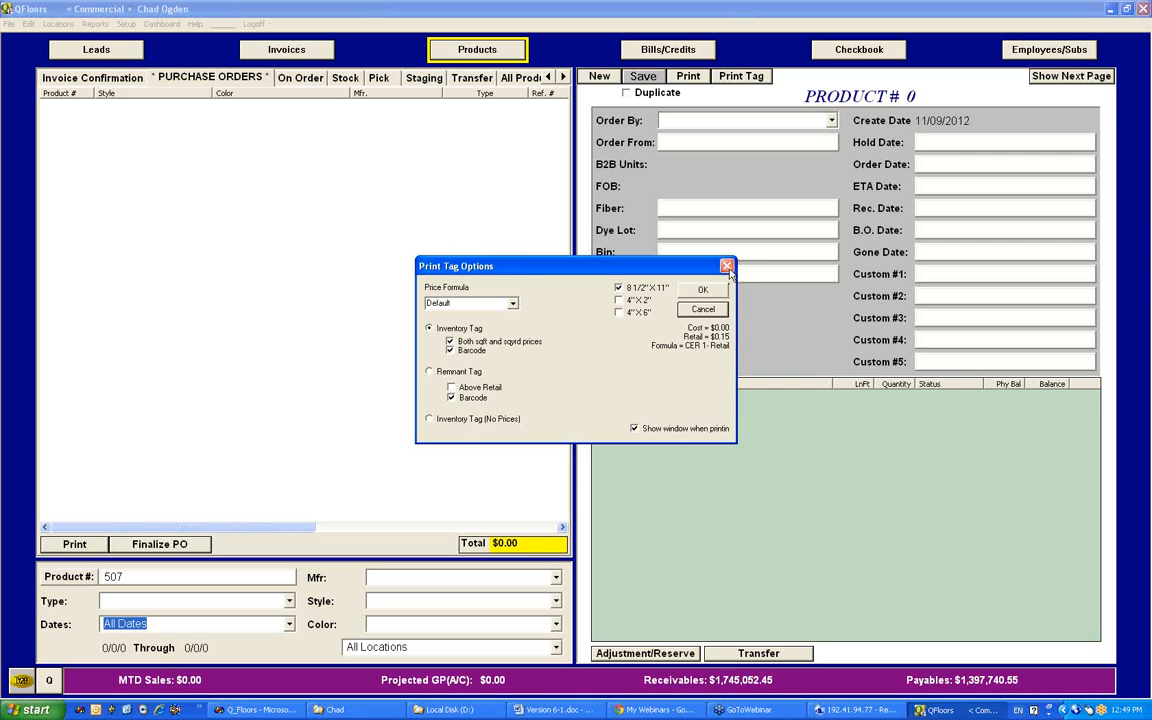
{"action": "left_click", "coordinate": [727, 266]}
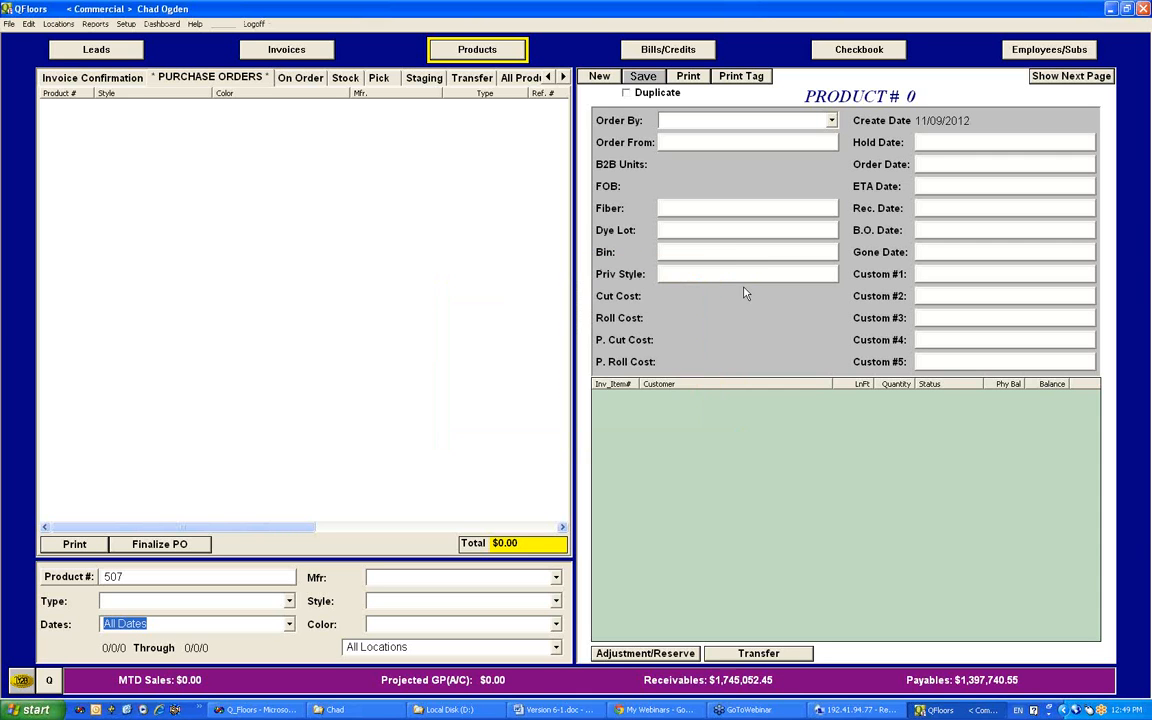
{"action": "left_click", "coordinate": [666, 654]}
{"action": "left_click", "coordinate": [520, 334]}
Step: Show all on-order products without a product number filter and open the DalTile product 34446
{"action": "left_click", "coordinate": [68, 577]}
{"action": "left_click", "coordinate": [296, 78]}
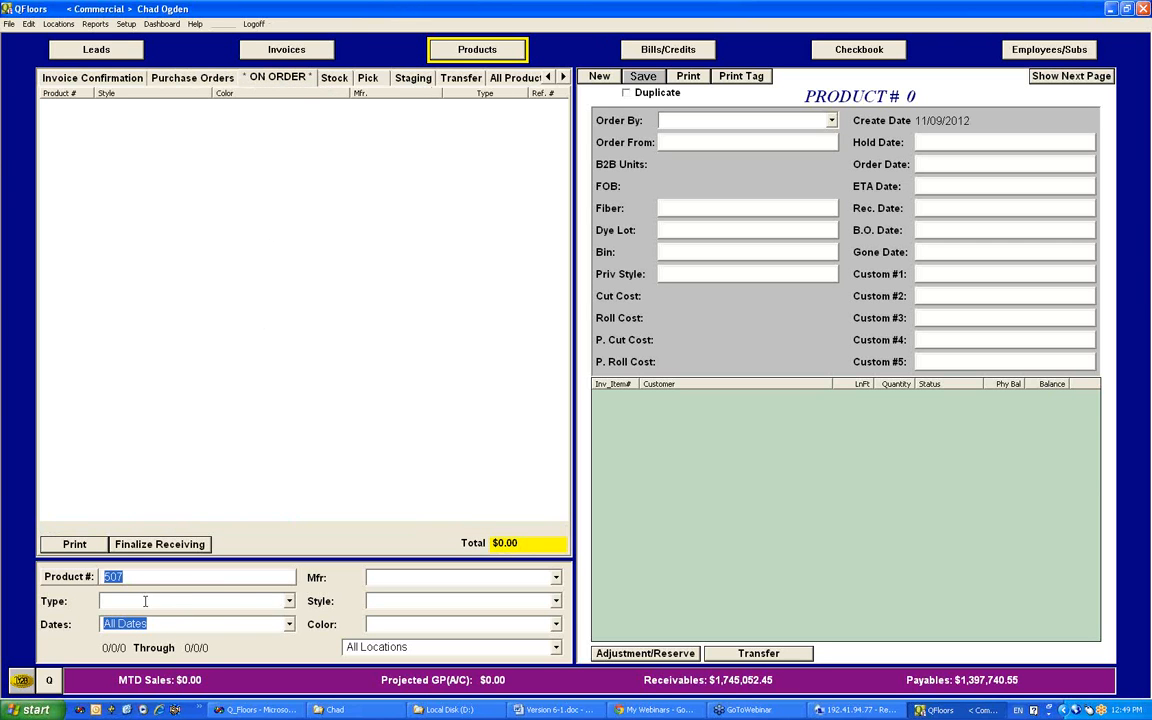
{"action": "key", "text": "BackSpace"}
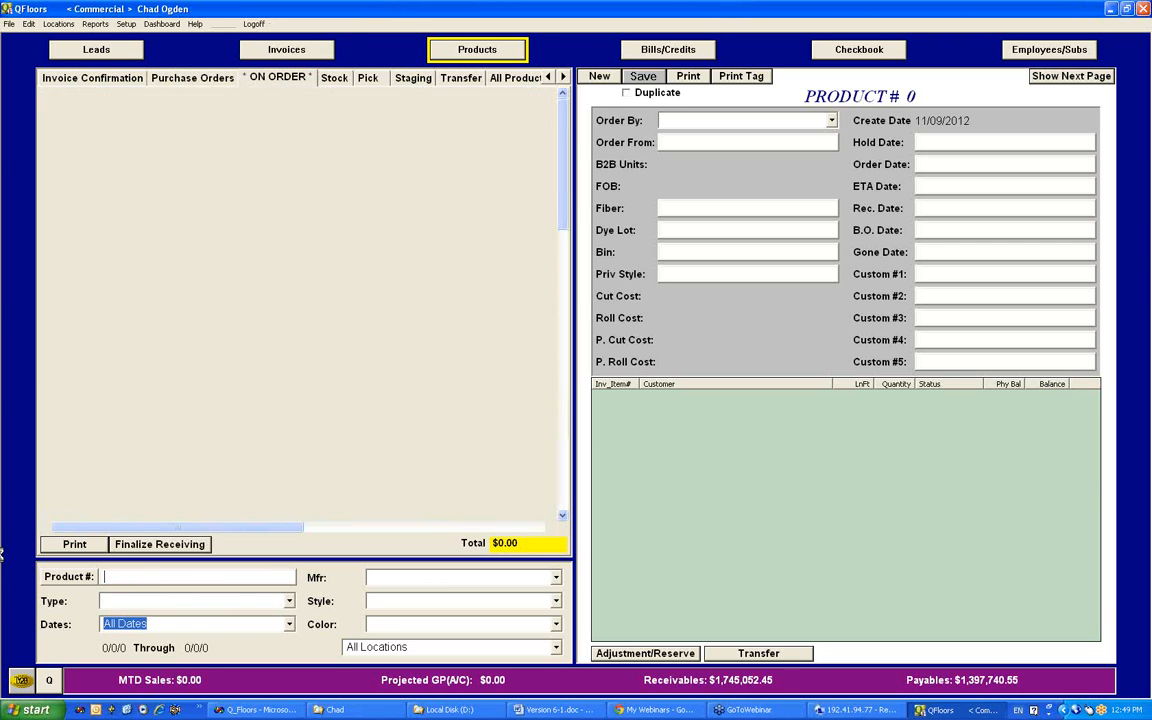
{"action": "left_click", "coordinate": [524, 215]}
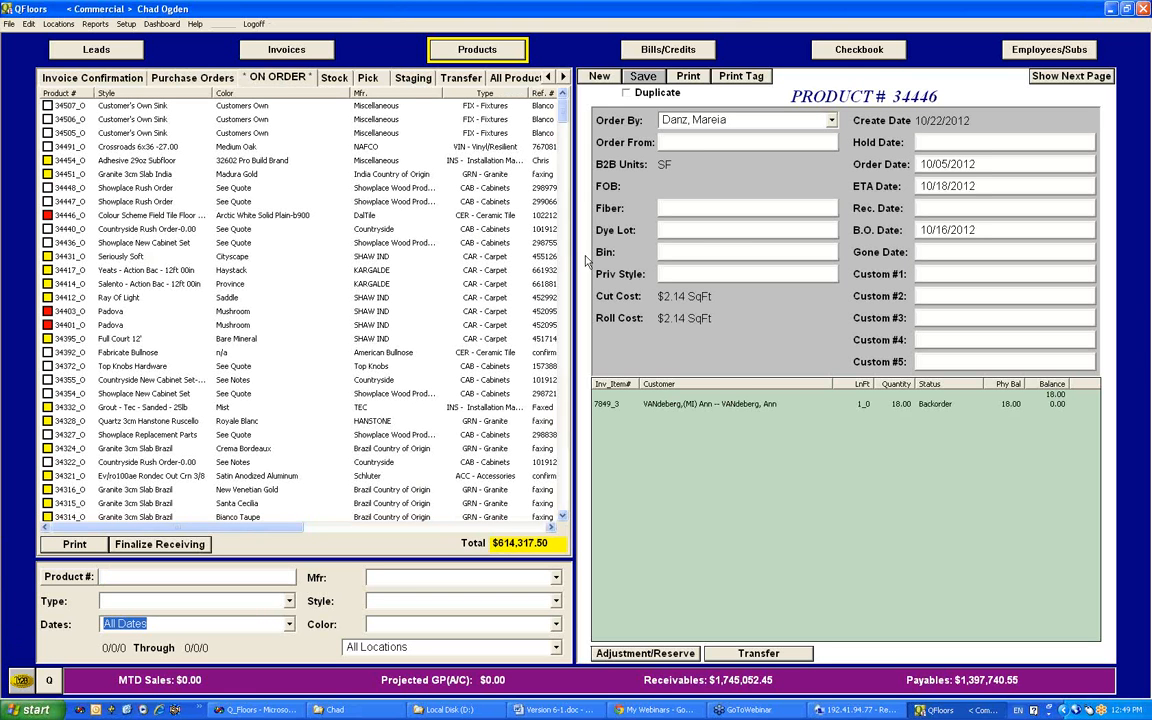
Step: Examine the Adjustment option in the product's Adjustment/Reserve dialog and leave without making an adjustment
{"action": "left_click", "coordinate": [690, 654]}
{"action": "left_click", "coordinate": [506, 279]}
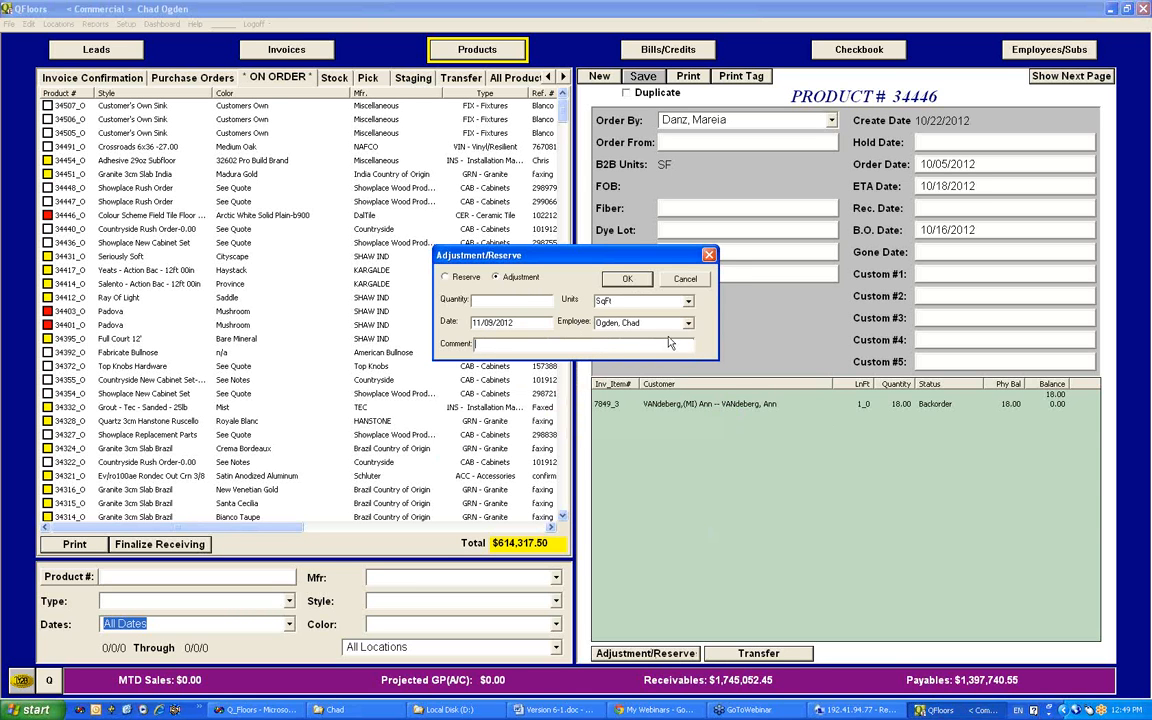
{"action": "left_click", "coordinate": [709, 257]}
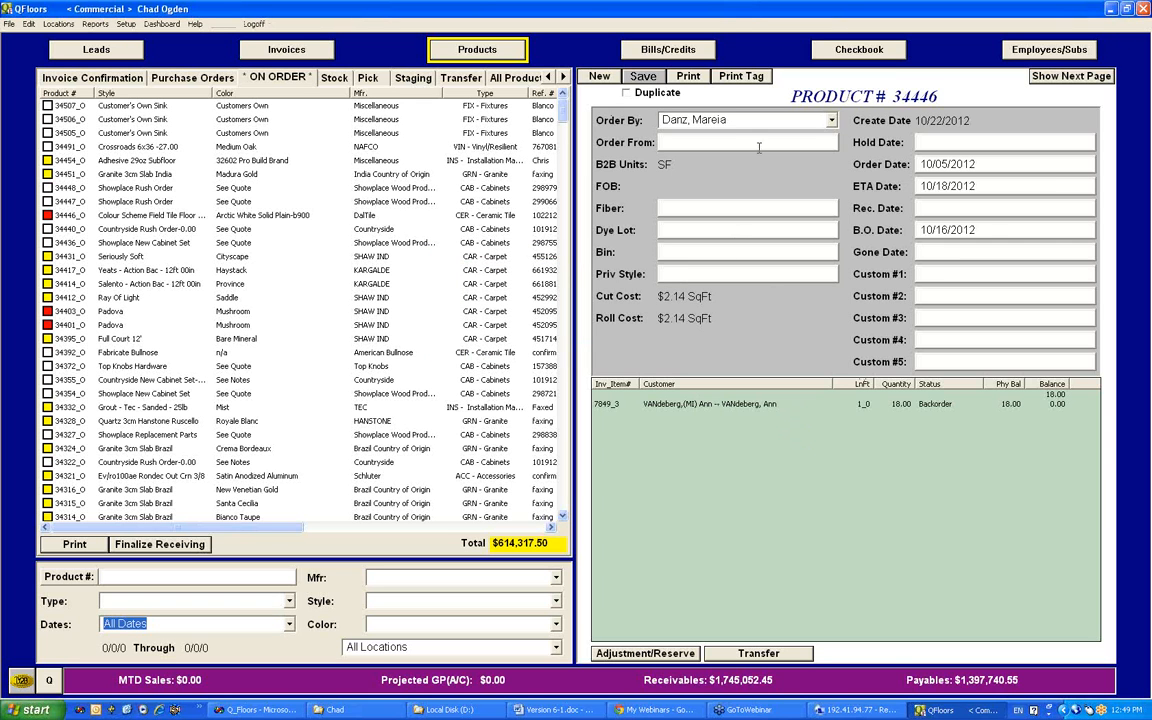
Step: Return to the product's first page of fields and examine the choices available for its status
{"action": "left_click", "coordinate": [1104, 73]}
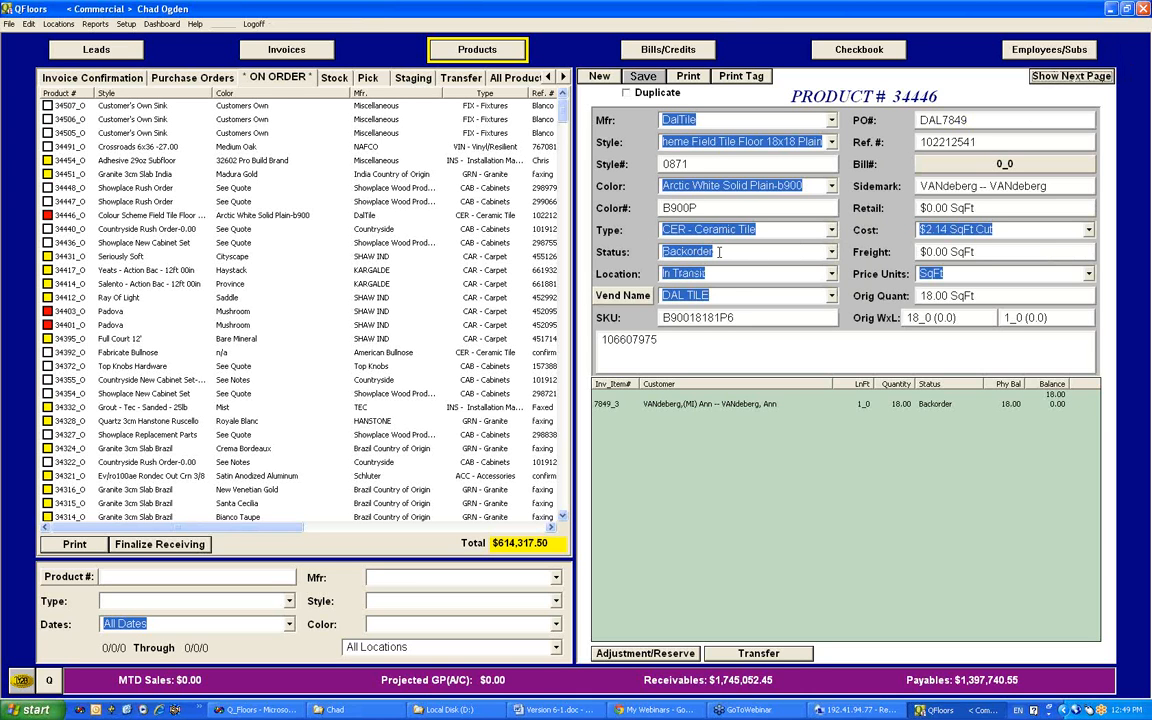
{"action": "left_click", "coordinate": [831, 253]}
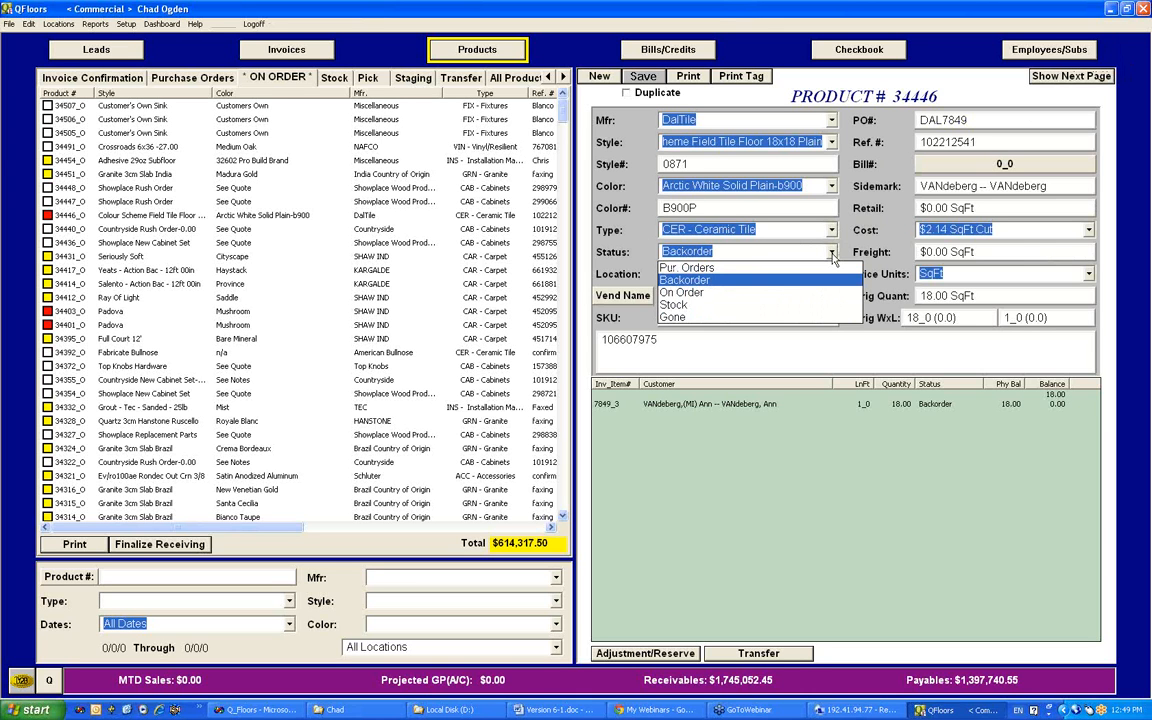
{"action": "left_click", "coordinate": [831, 253]}
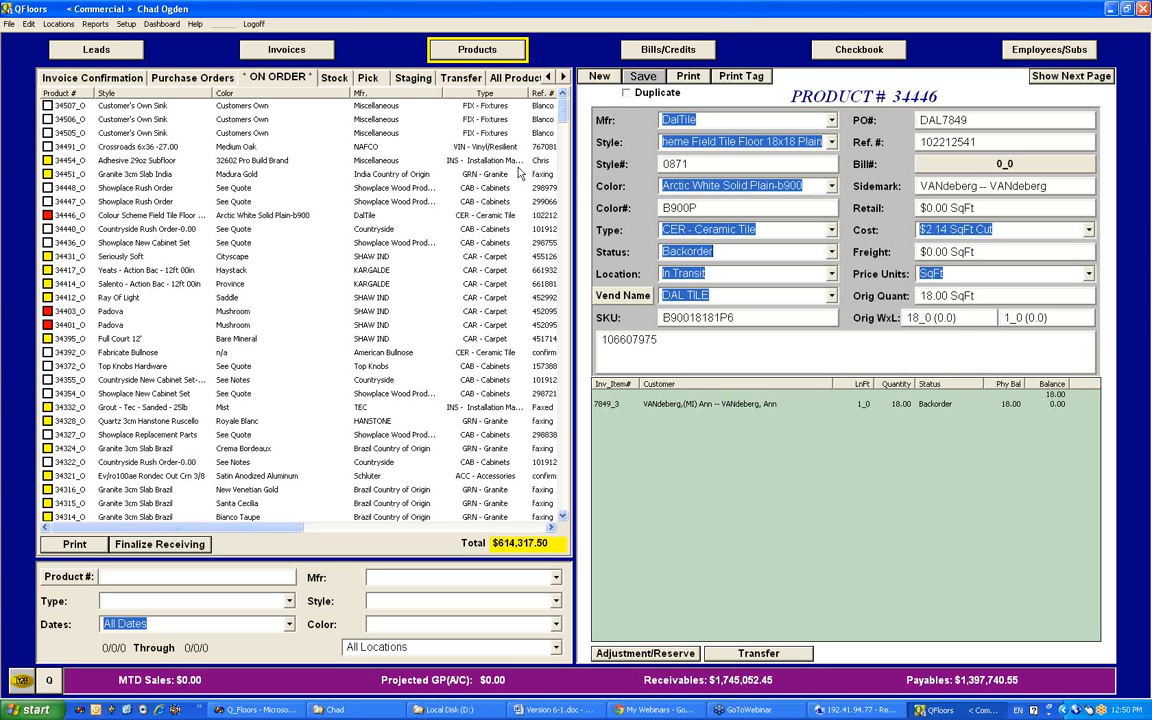
Step: Examine the message options in the Employee Preferences setup and close them unchanged
{"action": "left_click", "coordinate": [127, 25]}
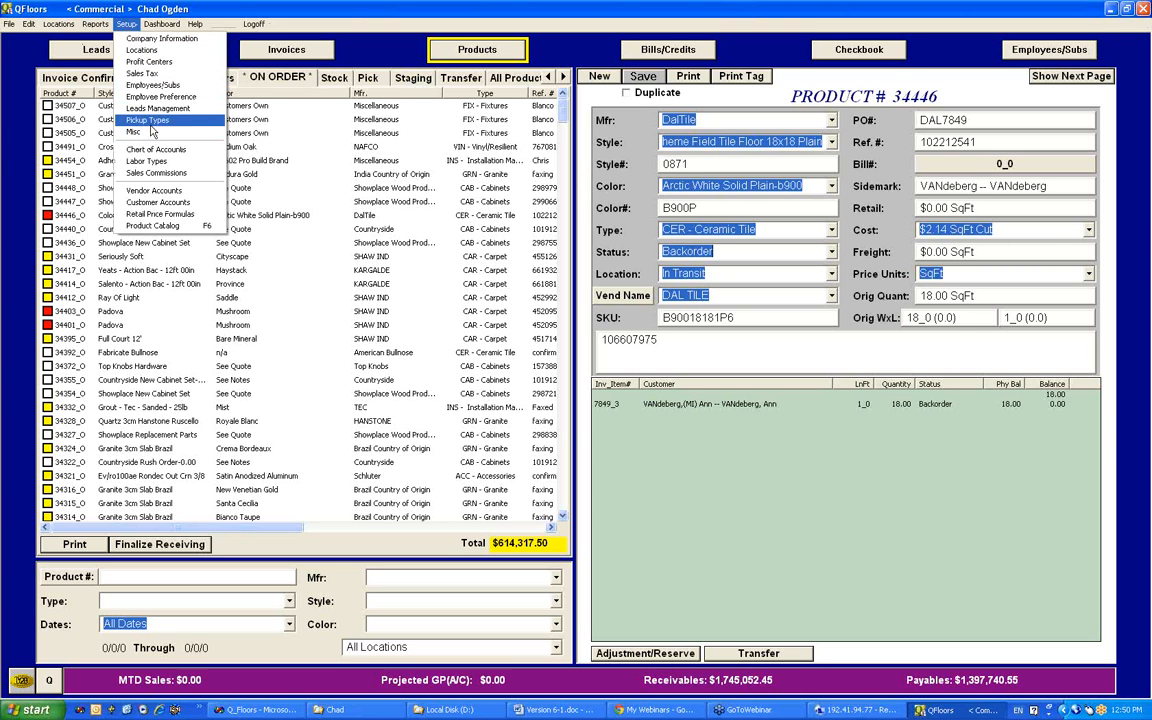
{"action": "left_click", "coordinate": [160, 97]}
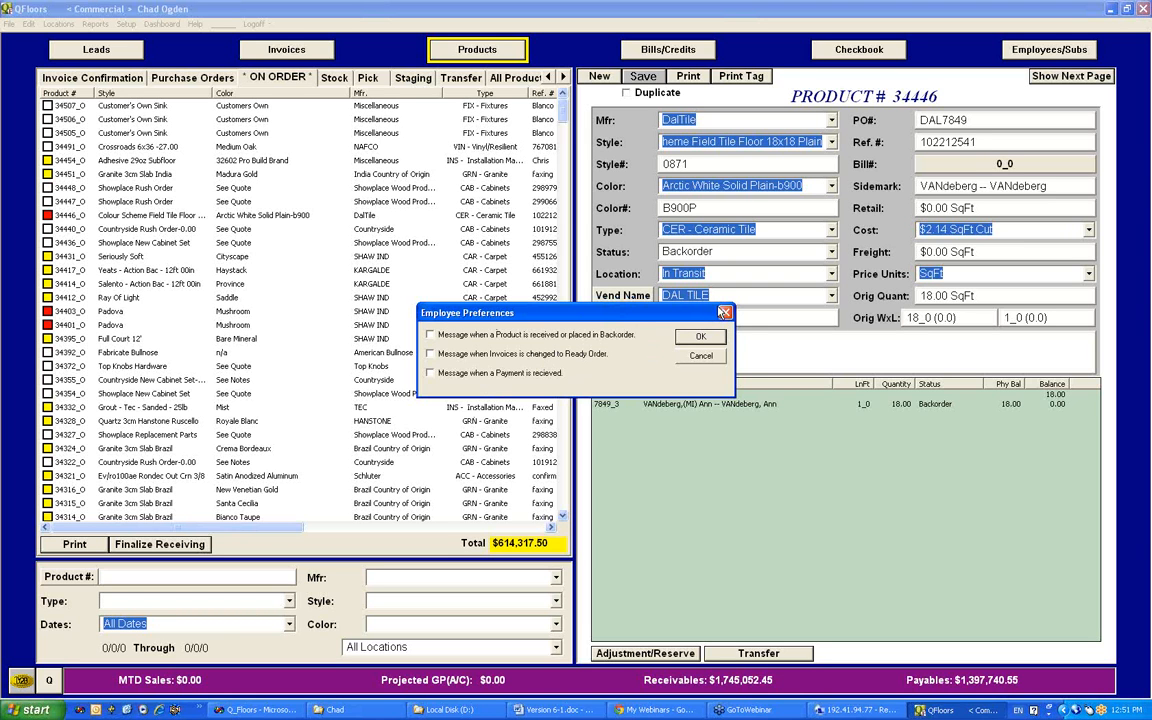
{"action": "left_click", "coordinate": [725, 313]}
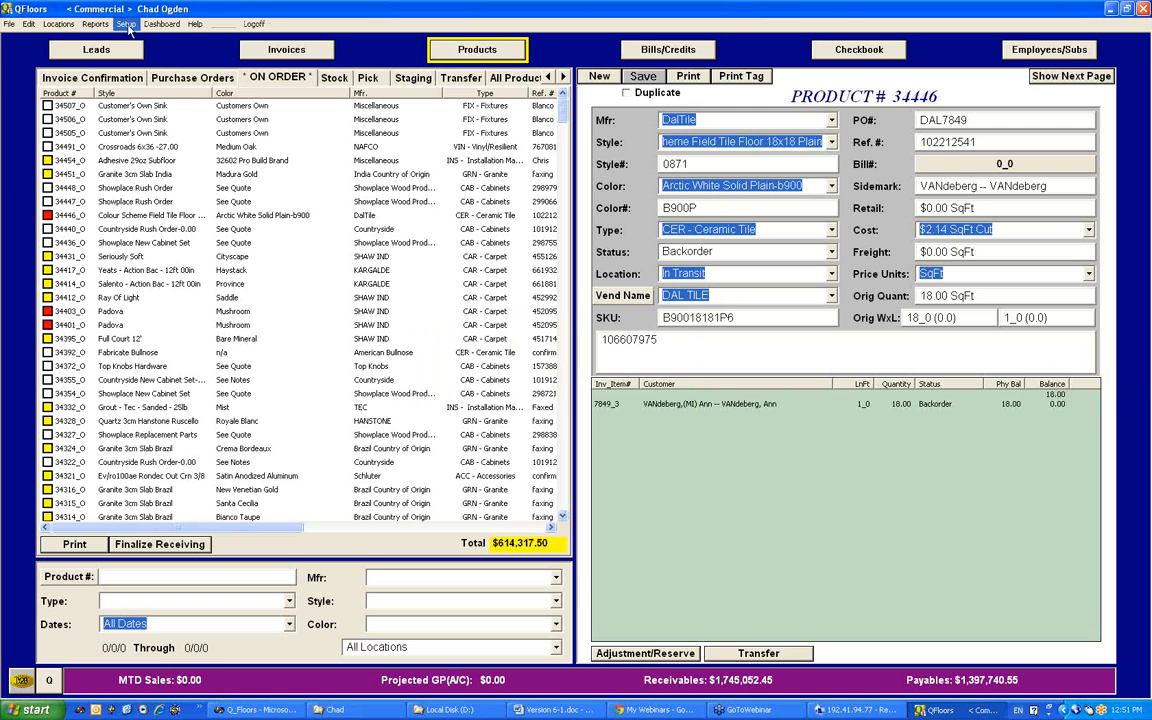
Step: Look over the available printing preferences and open the on-order Granite 3cm Slab India product in Madura Gold
{"action": "left_click", "coordinate": [130, 29]}
{"action": "mouse_move", "coordinate": [8, 26]}
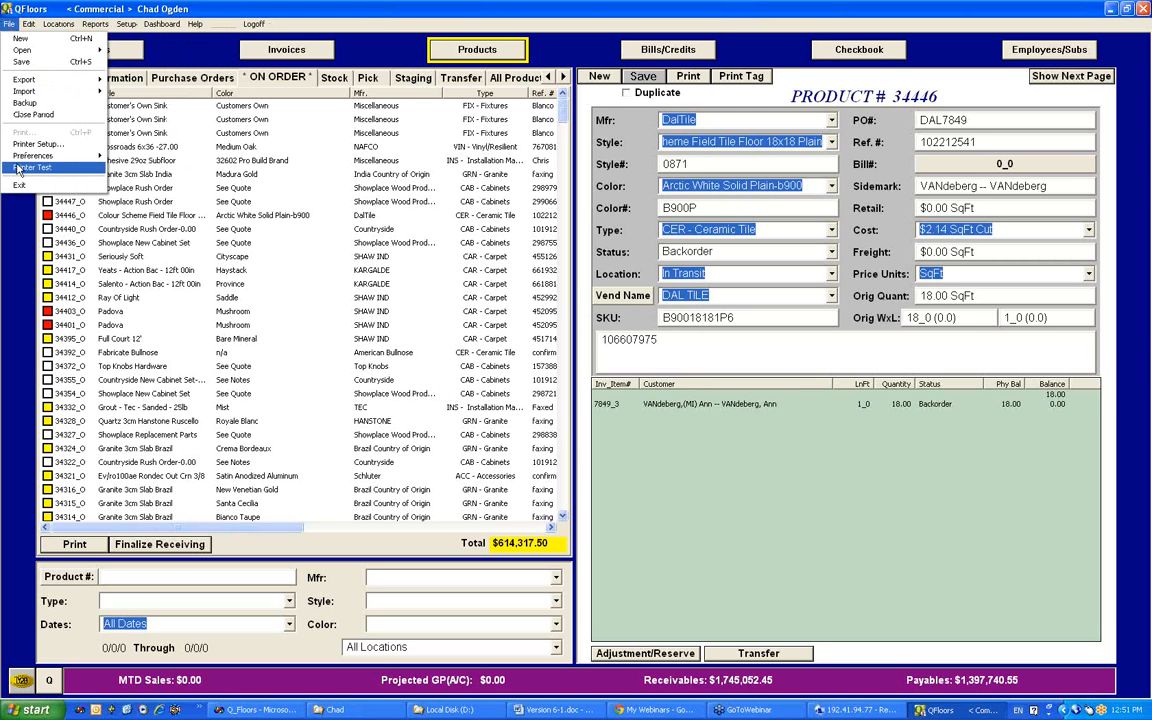
{"action": "mouse_move", "coordinate": [60, 155]}
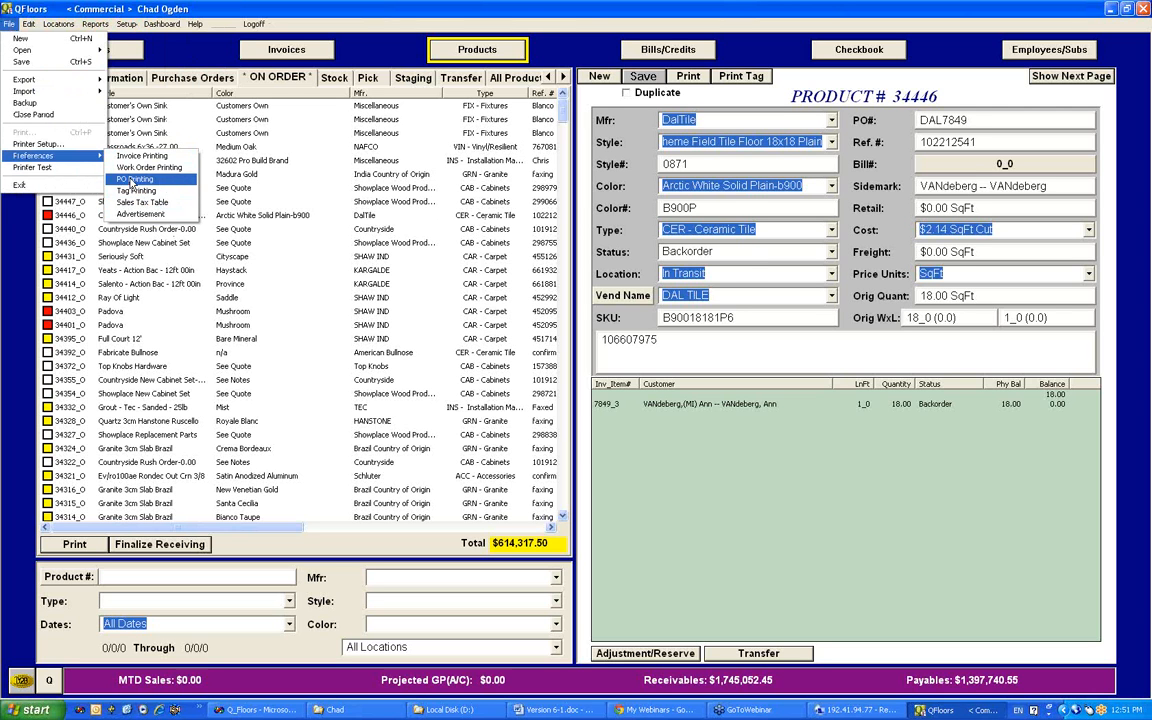
{"action": "left_click", "coordinate": [405, 178]}
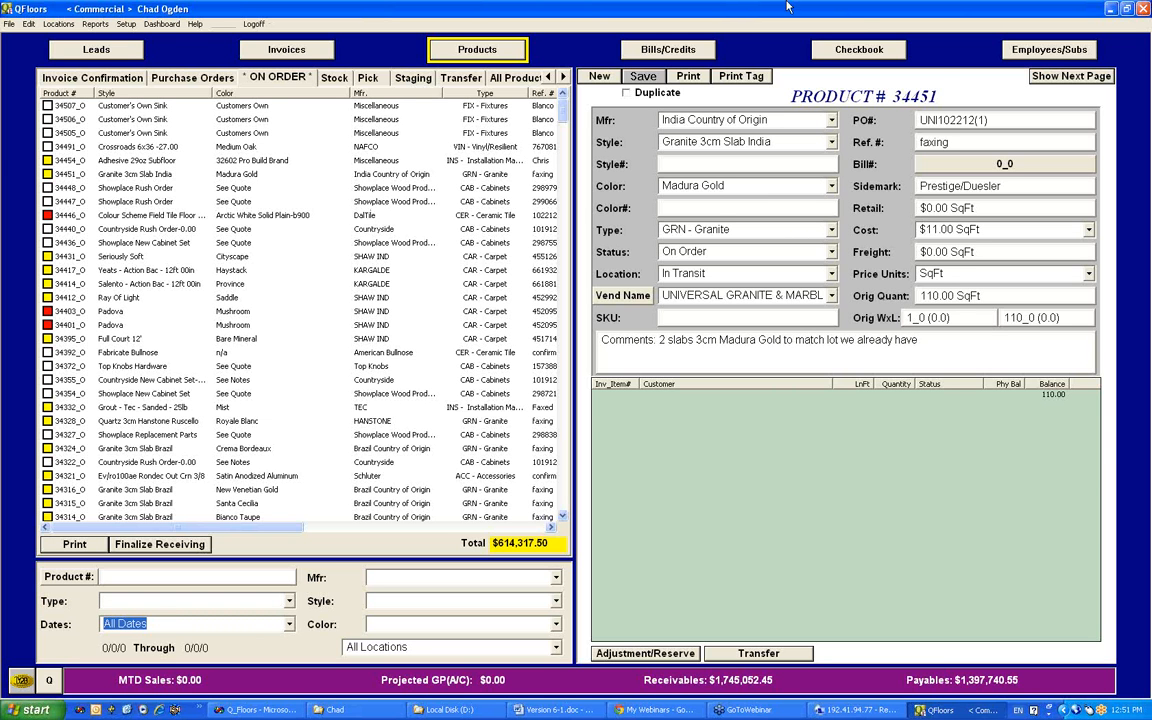
Step: Show the deposits in the checkbook and examine the location filter for the items to deposit
{"action": "left_click", "coordinate": [830, 50]}
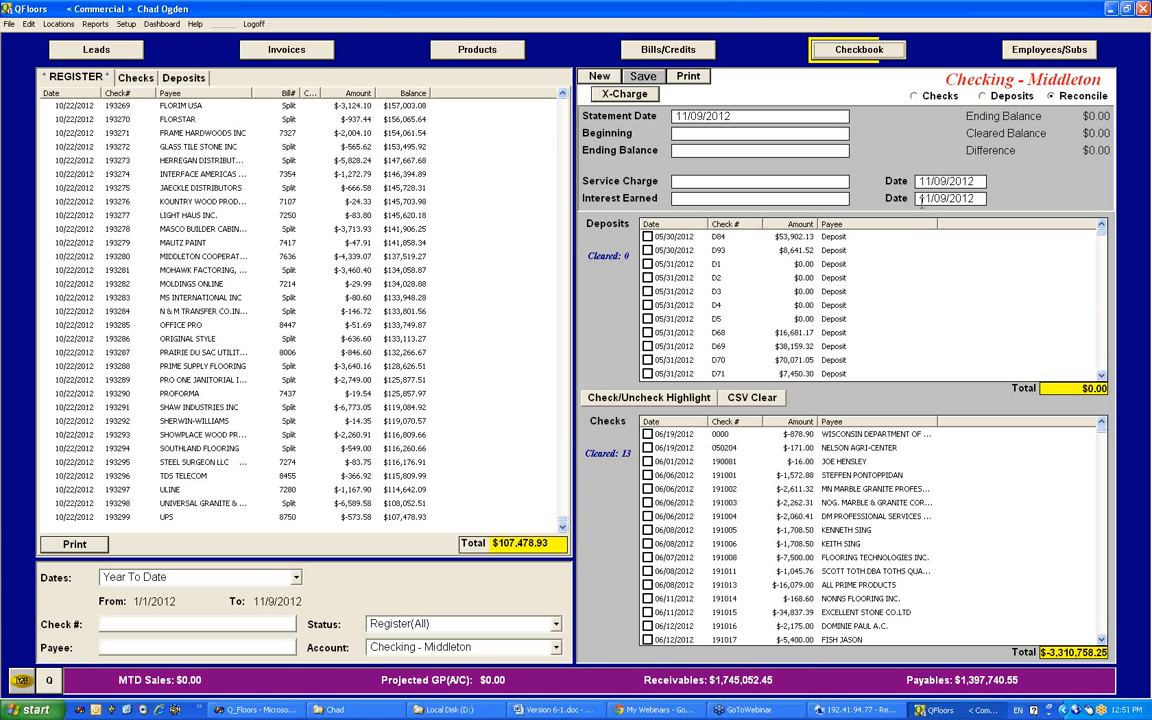
{"action": "left_click", "coordinate": [1008, 97]}
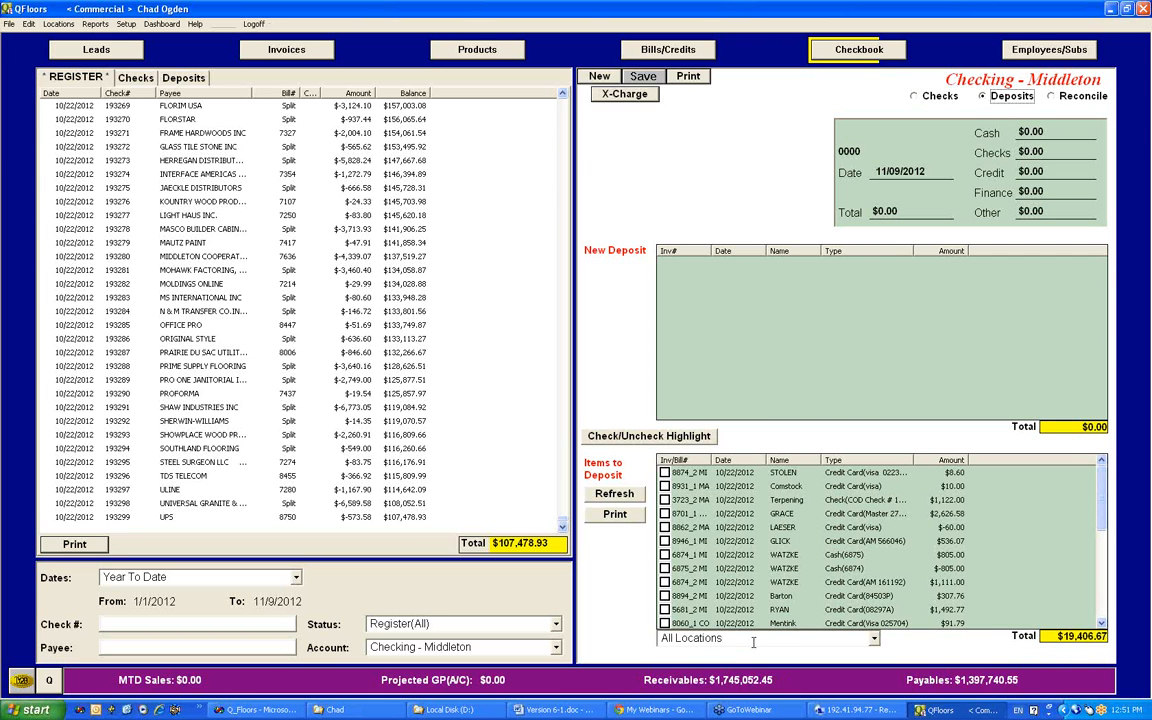
{"action": "left_click", "coordinate": [874, 638]}
{"action": "left_click", "coordinate": [874, 640]}
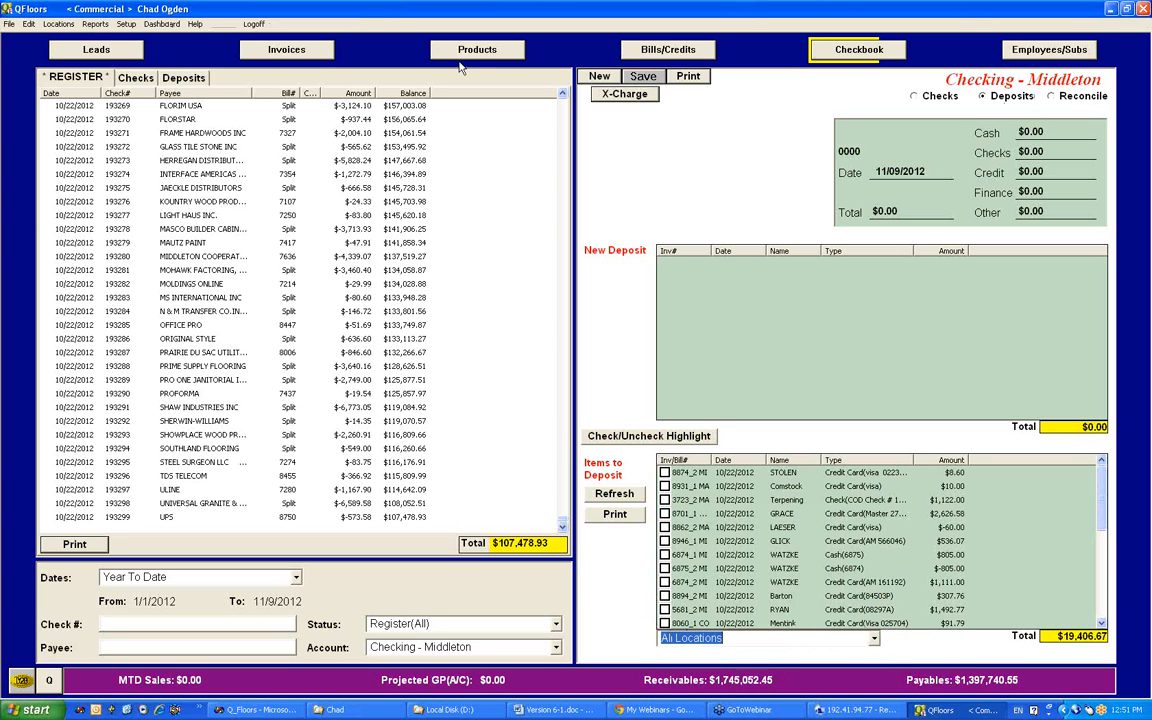
Step: Show the invoices and filter them by the Project Management status
{"action": "left_click", "coordinate": [286, 52]}
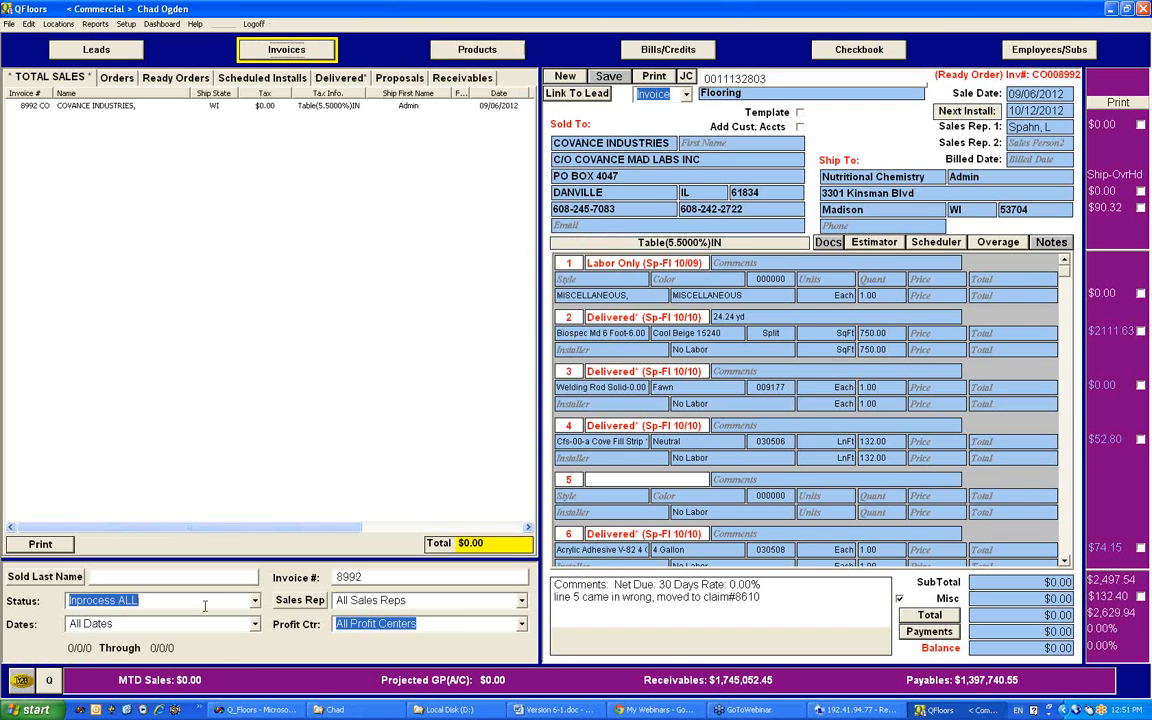
{"action": "left_click", "coordinate": [205, 605]}
{"action": "left_click", "coordinate": [207, 612]}
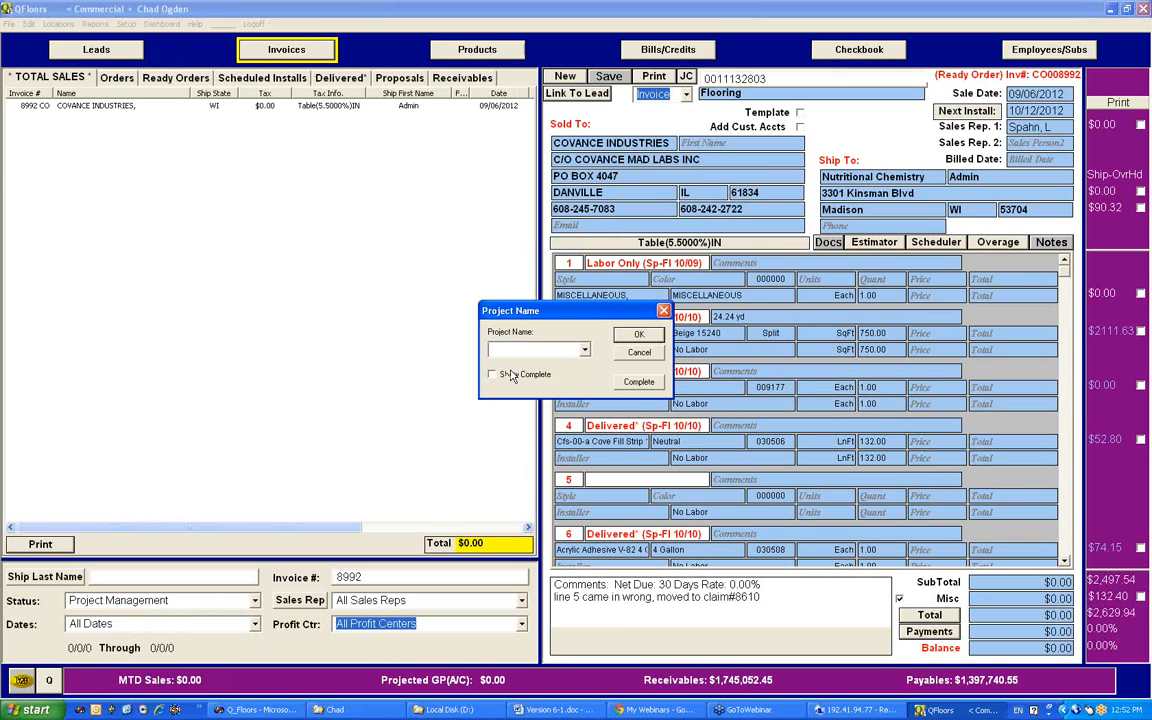
Step: Examine the active project names and the completed project names available for the project filter
{"action": "left_click", "coordinate": [584, 349]}
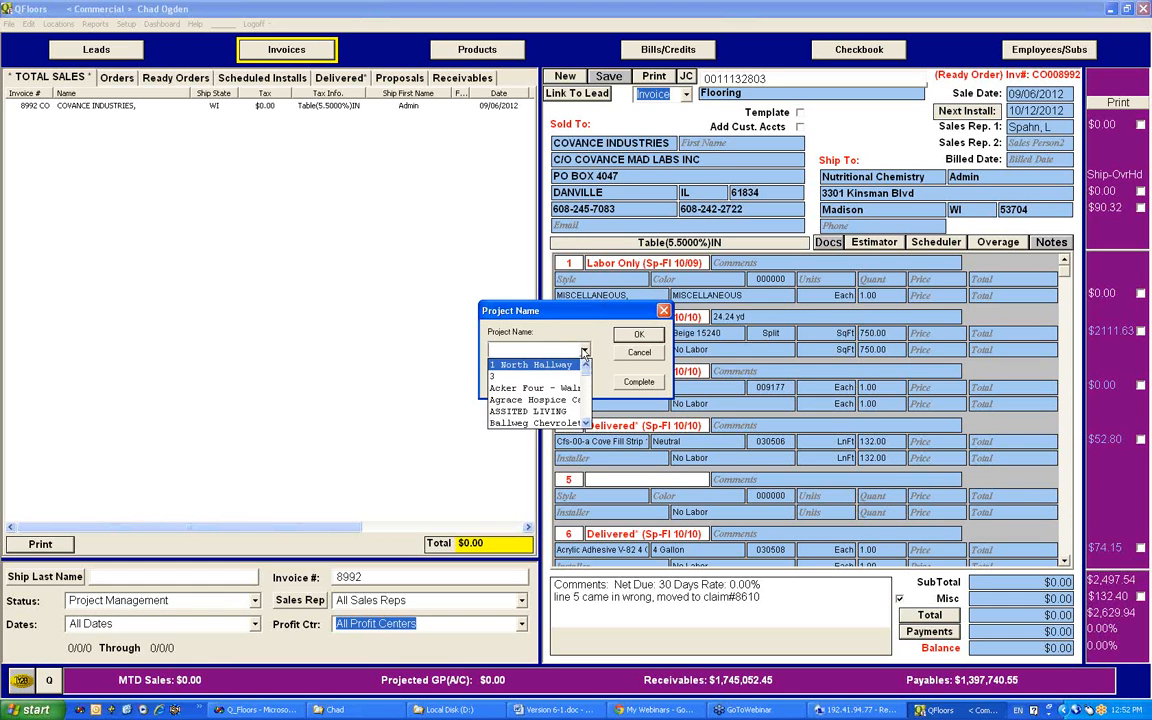
{"action": "left_click", "coordinate": [583, 350]}
{"action": "left_click", "coordinate": [491, 375]}
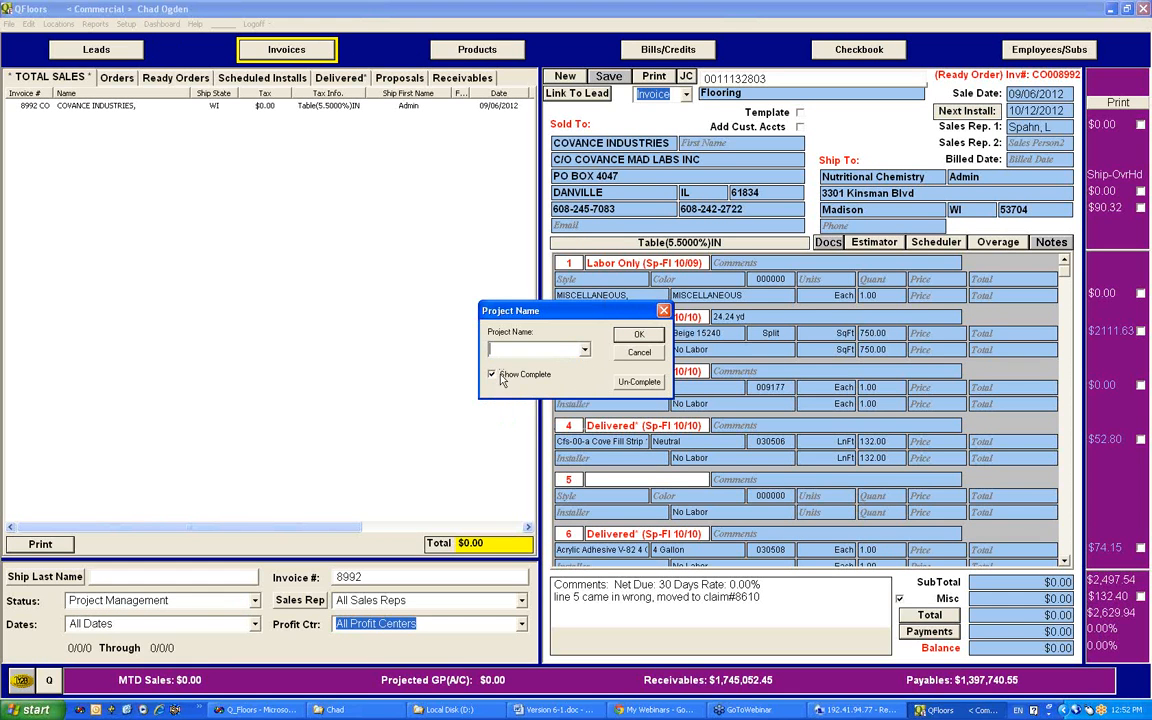
{"action": "left_click", "coordinate": [584, 349]}
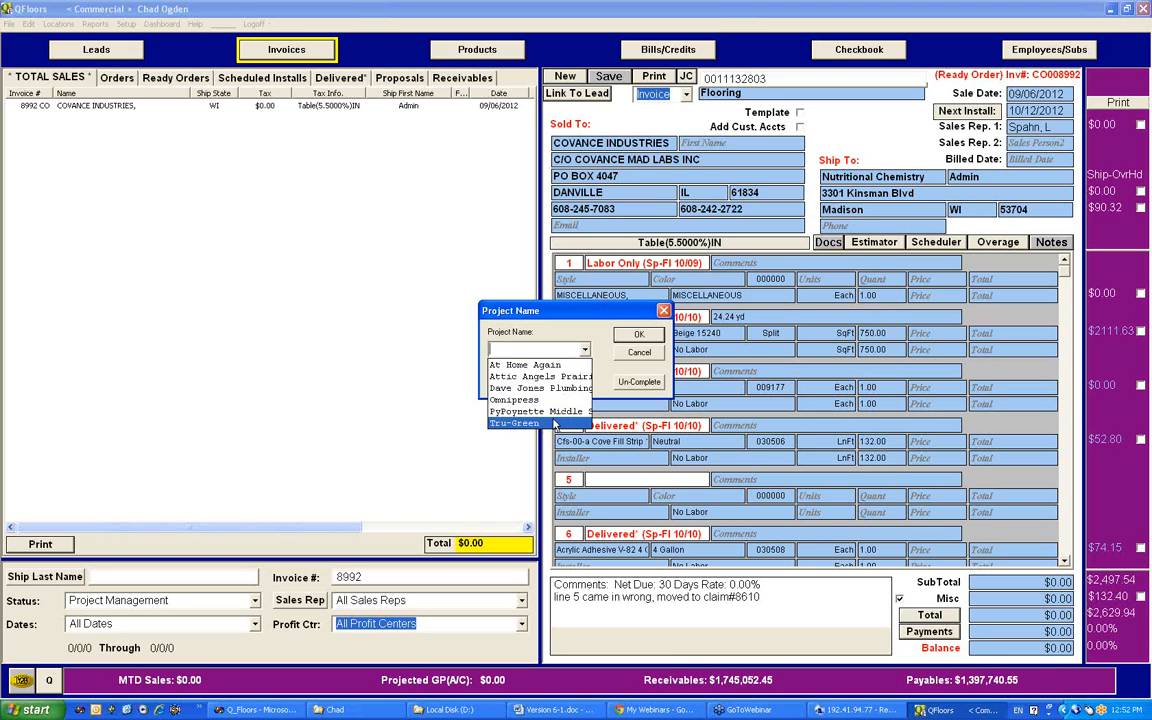
{"action": "left_click", "coordinate": [550, 383]}
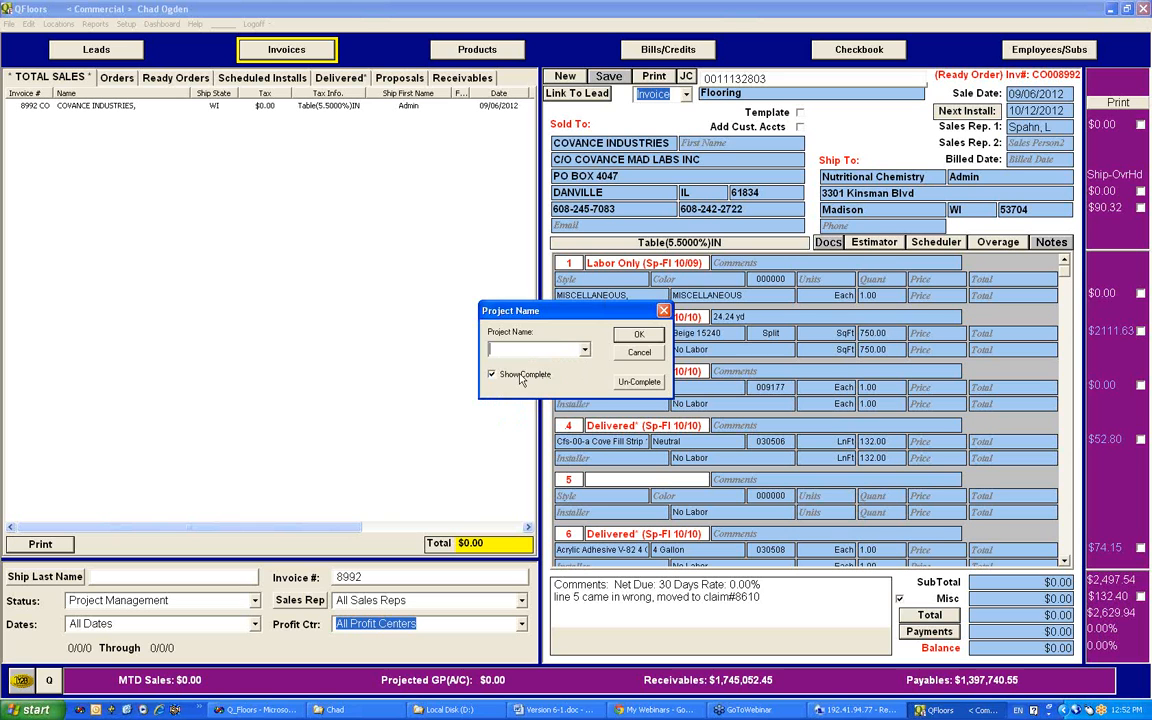
Step: Exclude completed projects and choose Acker Four - Walnut Grove as the project to filter by
{"action": "left_click", "coordinate": [545, 376]}
{"action": "left_click", "coordinate": [585, 350]}
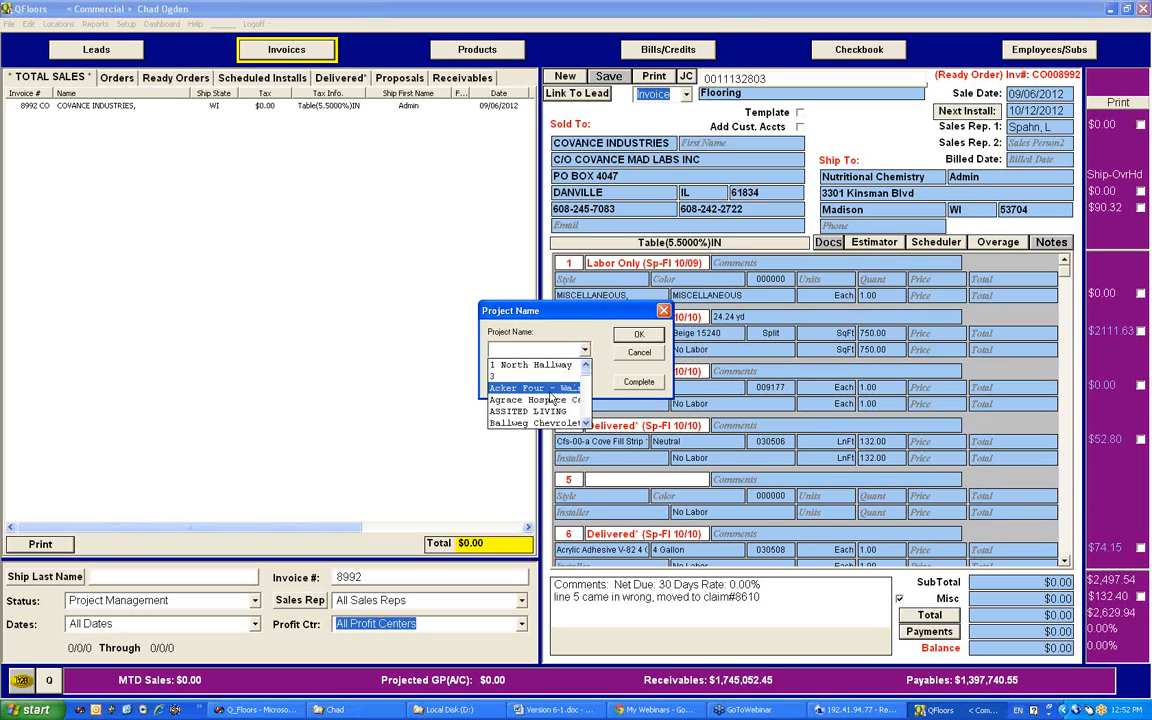
{"action": "left_click", "coordinate": [560, 380]}
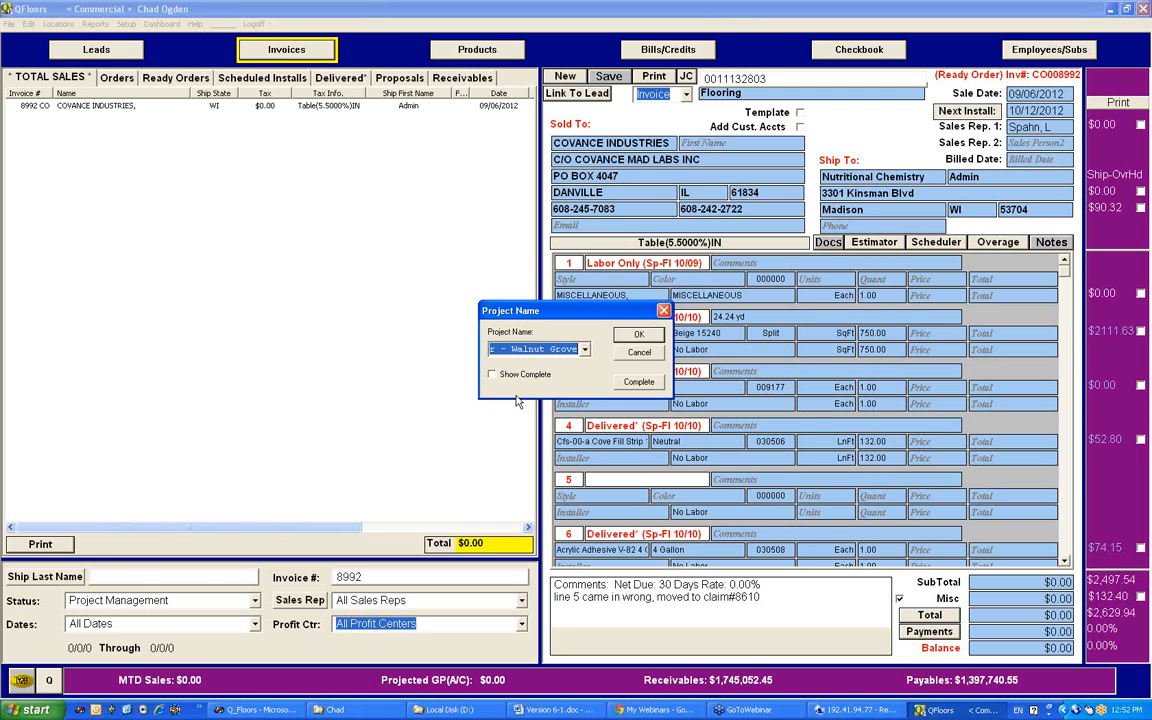
{"action": "key", "text": "Return"}
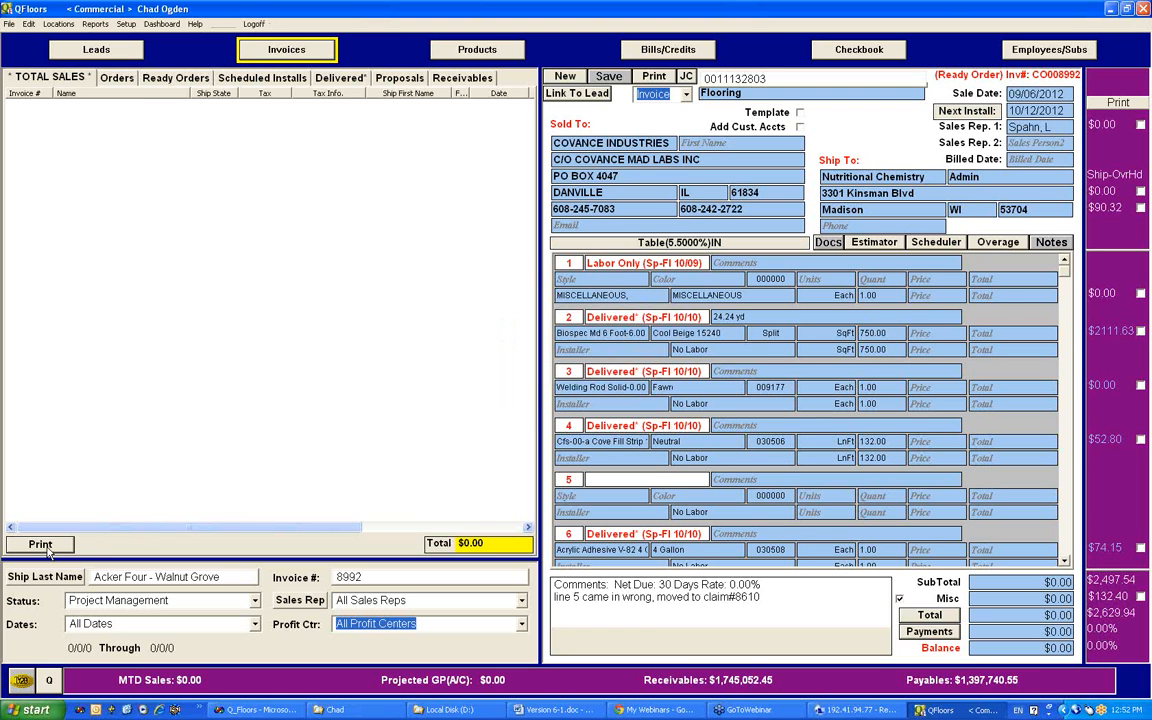
Step: Open the Progressive Billing Report for Acker Four - Walnut Grove and reposition its window
{"action": "left_click", "coordinate": [41, 545]}
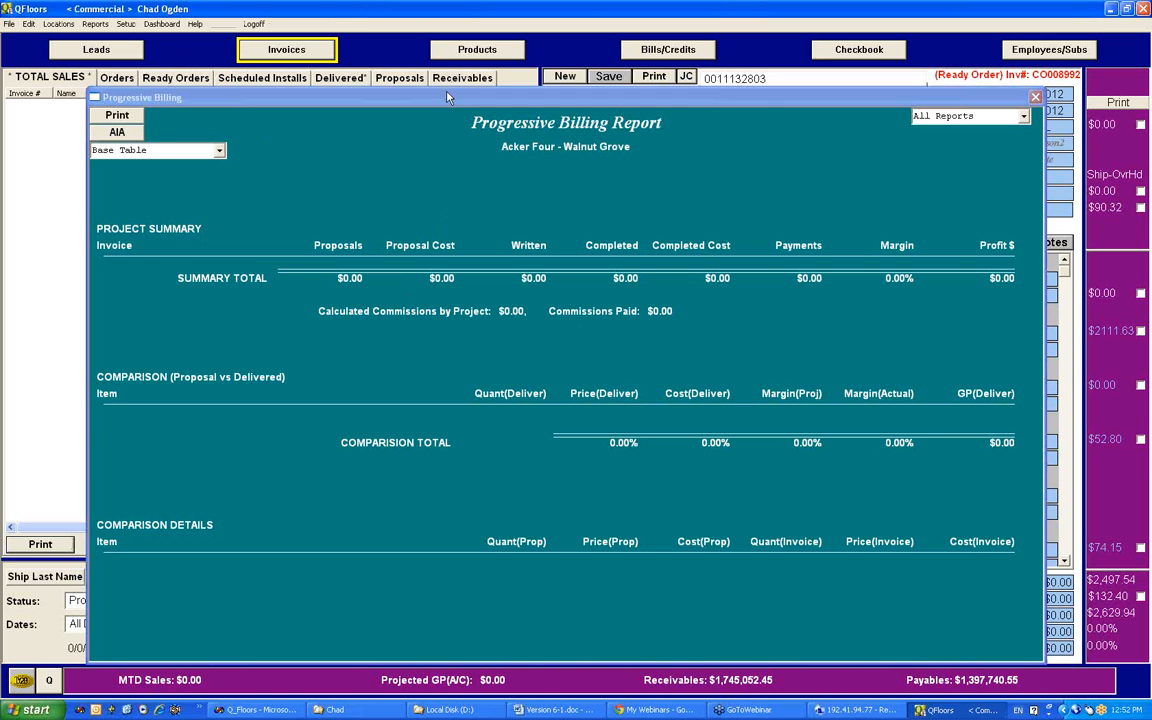
{"action": "left_click_drag", "start_coordinate": [446, 99], "coordinate": [504, 79]}
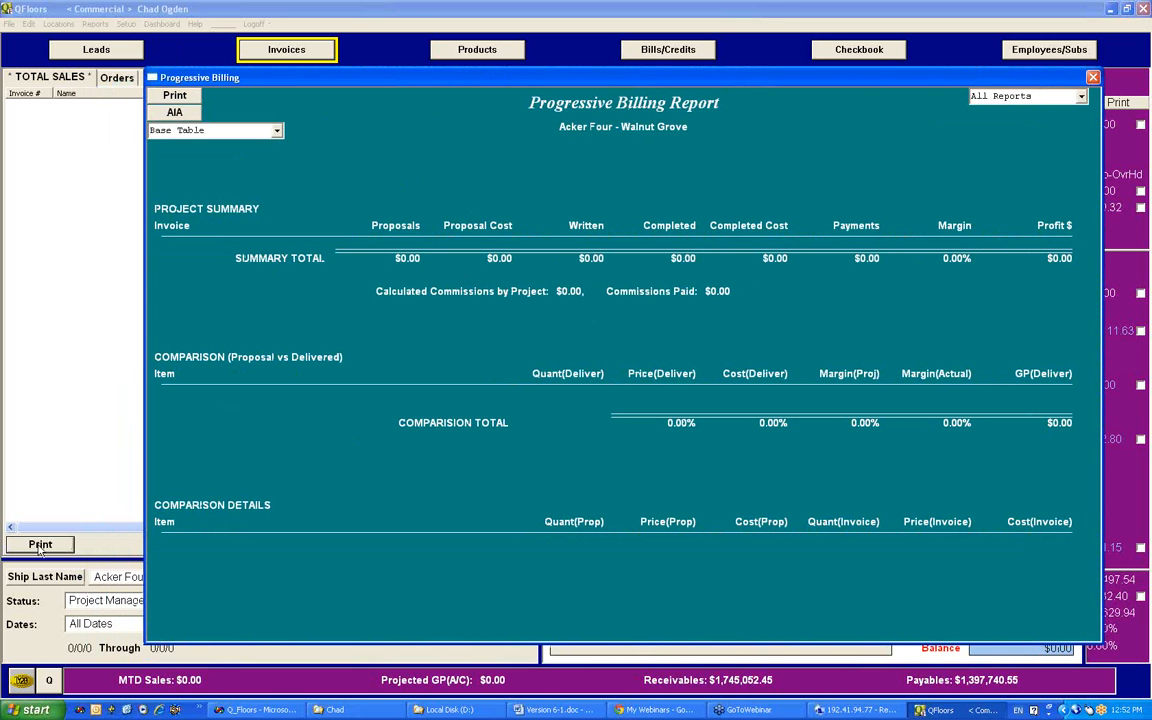
{"action": "left_click_drag", "start_coordinate": [623, 72], "coordinate": [601, 54]}
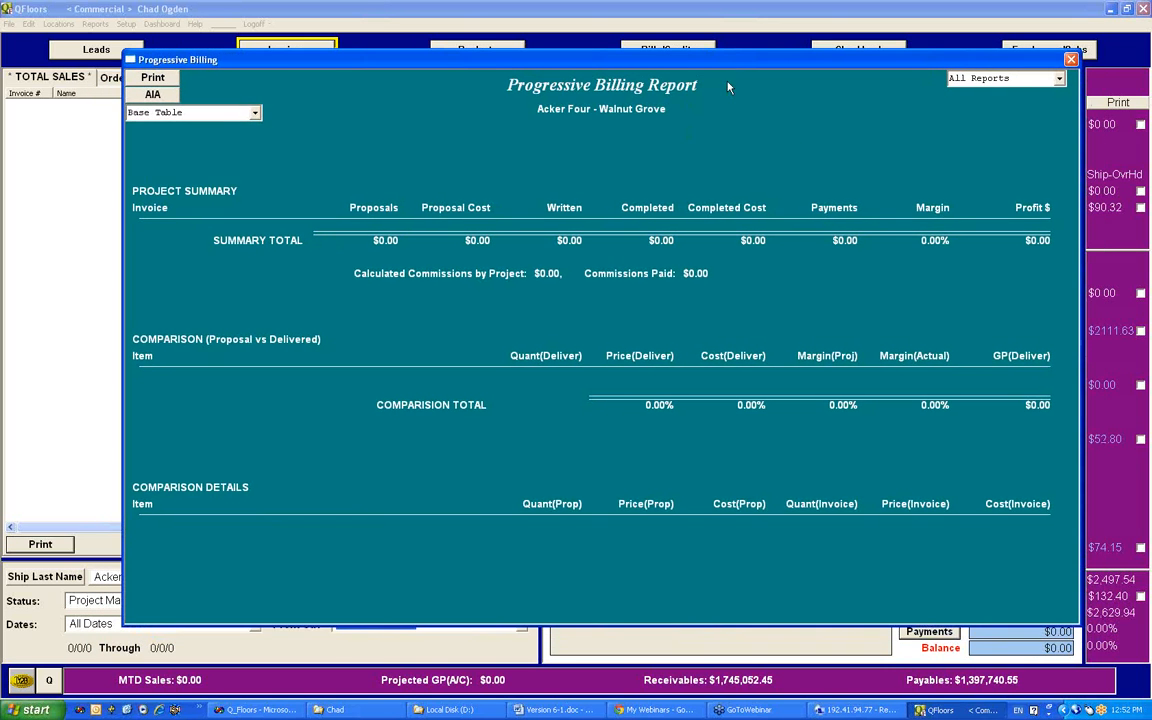
Step: View the report's Project Summary, Comparison (Proposal vs Delivered) and Comparison Details sections individually and close the report
{"action": "left_click", "coordinate": [1059, 80]}
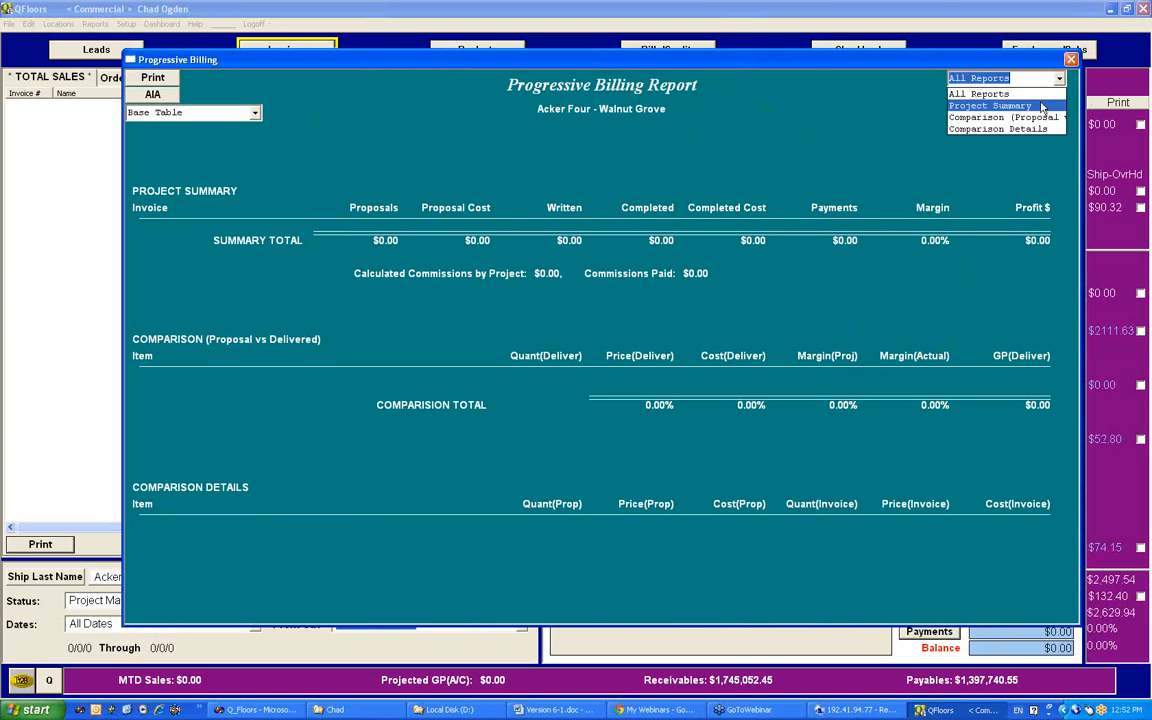
{"action": "left_click", "coordinate": [1041, 107]}
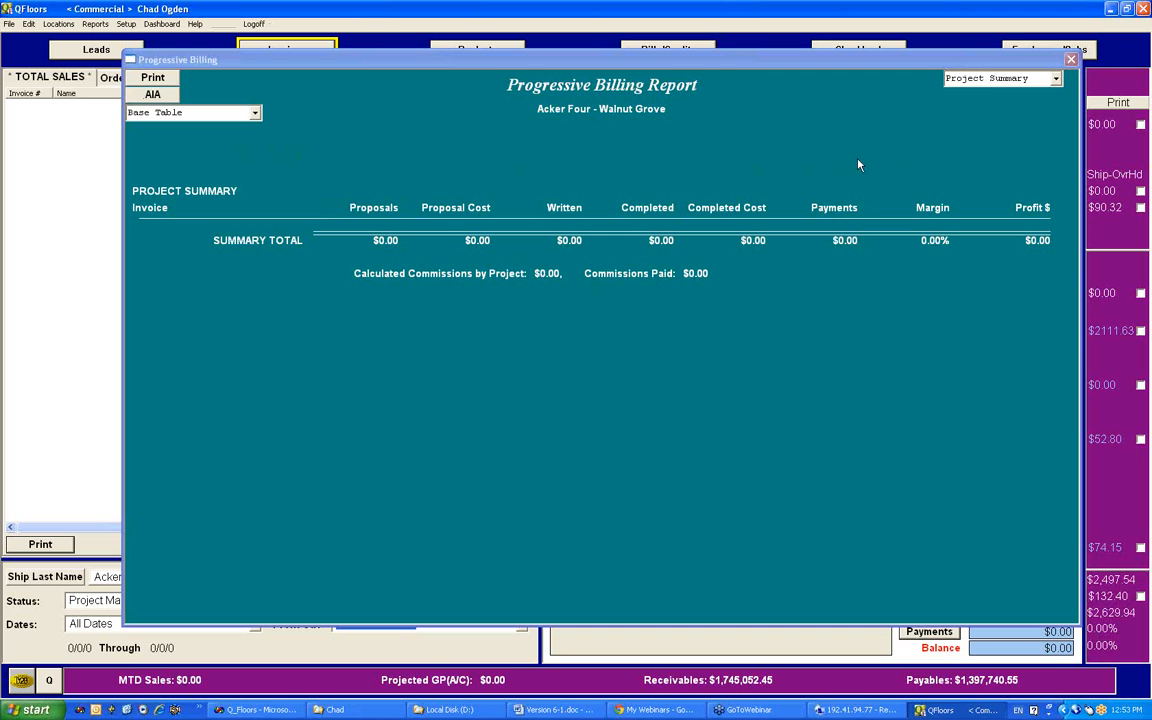
{"action": "left_click", "coordinate": [1055, 78]}
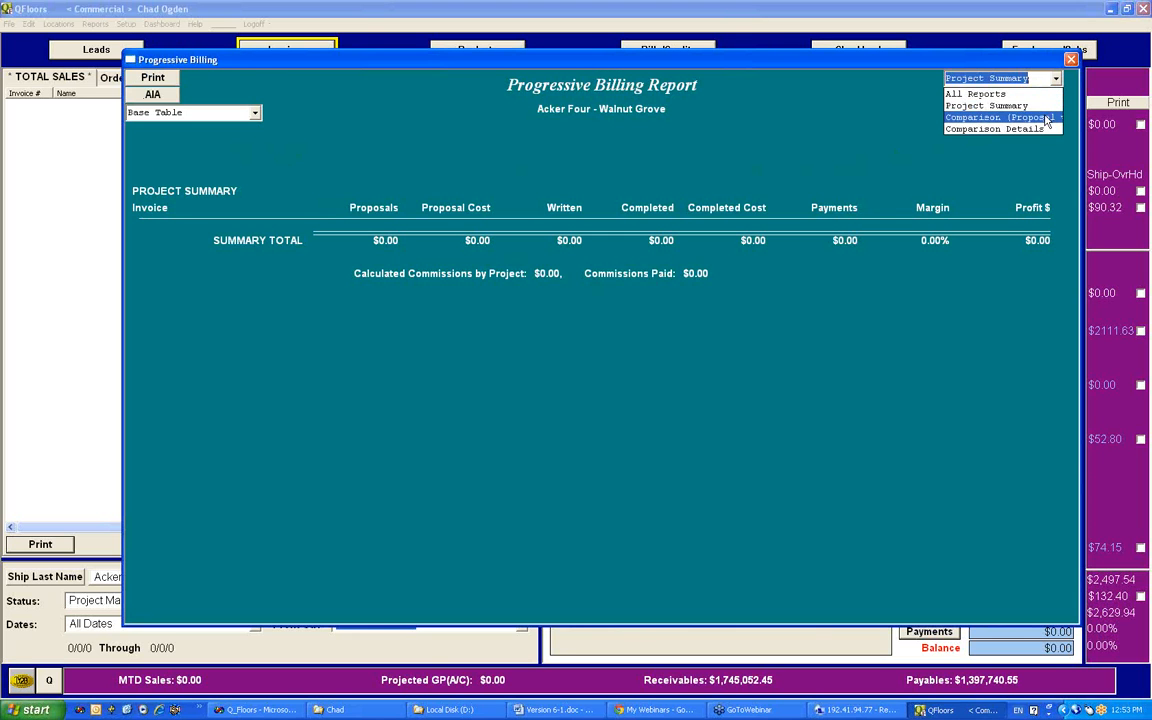
{"action": "left_click", "coordinate": [1047, 118]}
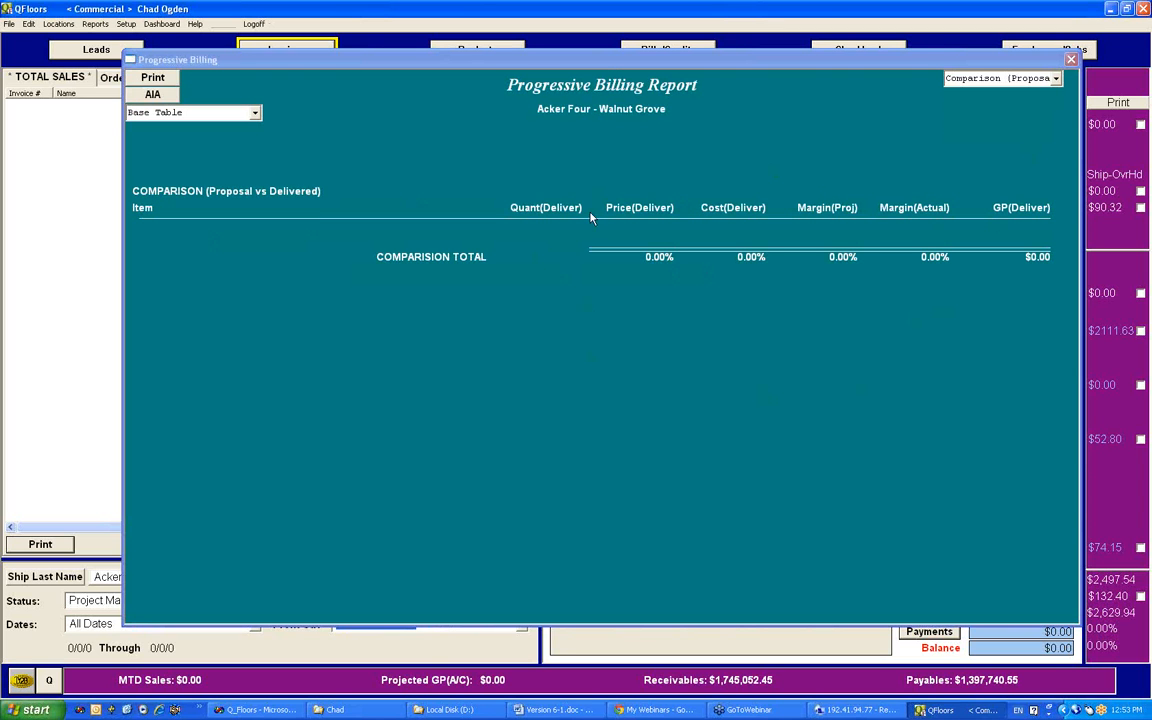
{"action": "left_click", "coordinate": [1055, 78]}
{"action": "left_click", "coordinate": [1008, 130]}
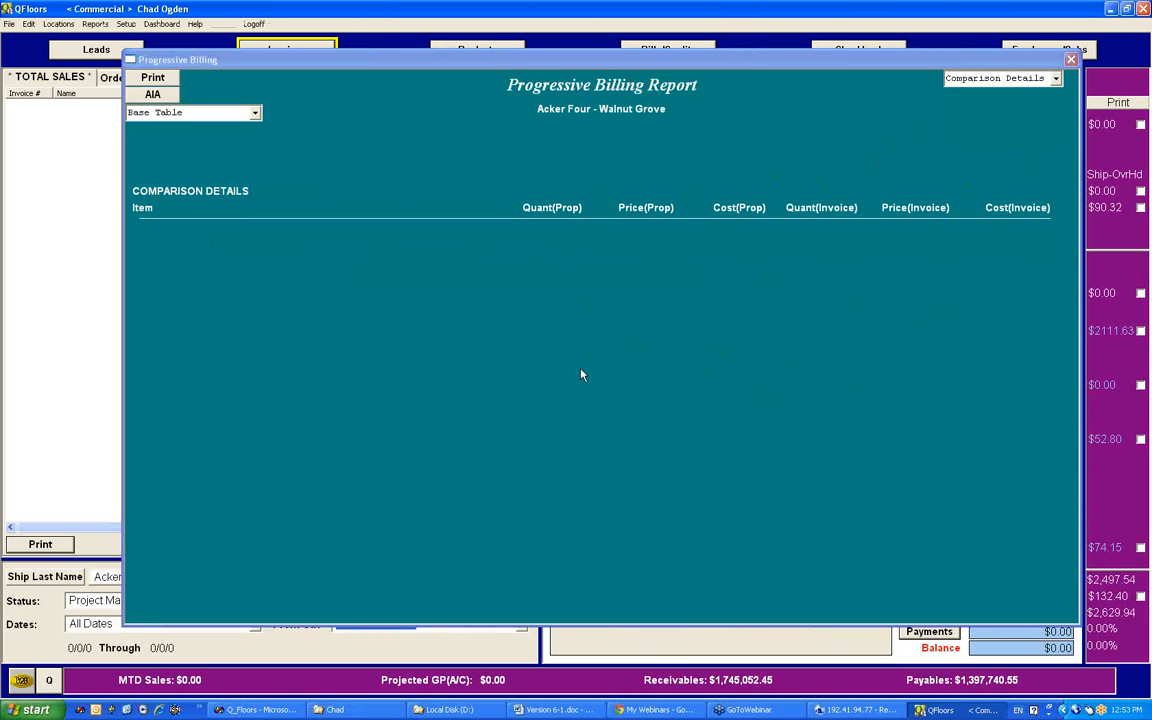
{"action": "left_click", "coordinate": [1055, 78]}
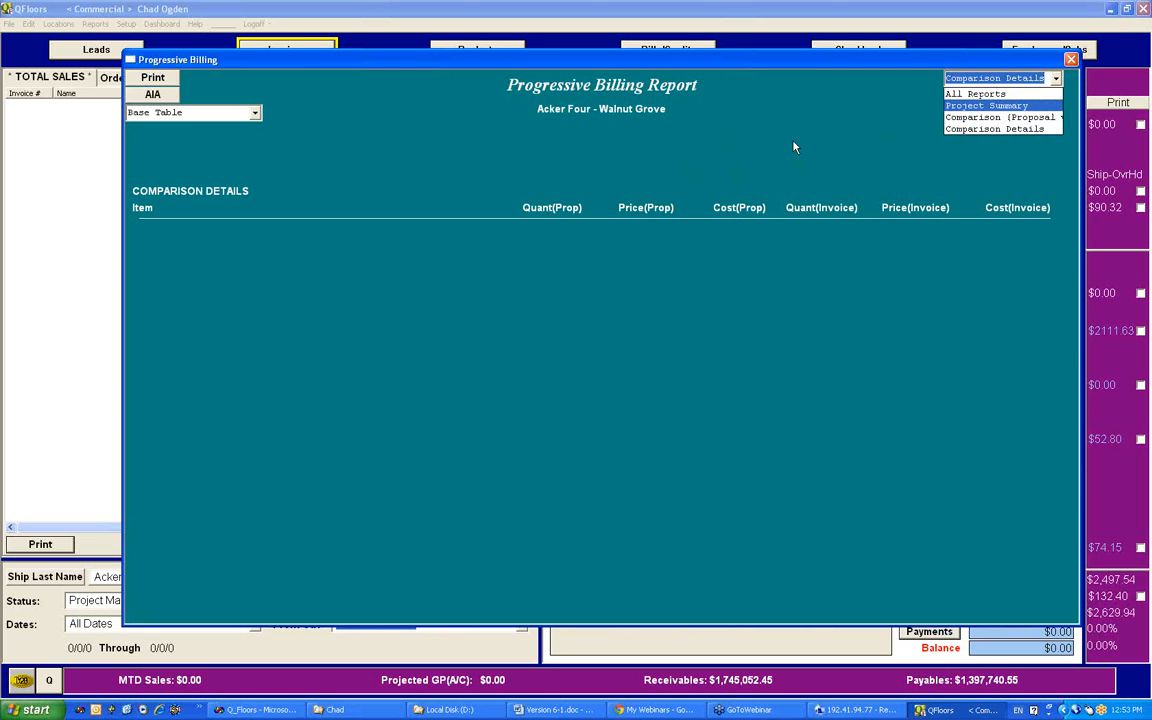
{"action": "left_click", "coordinate": [744, 129]}
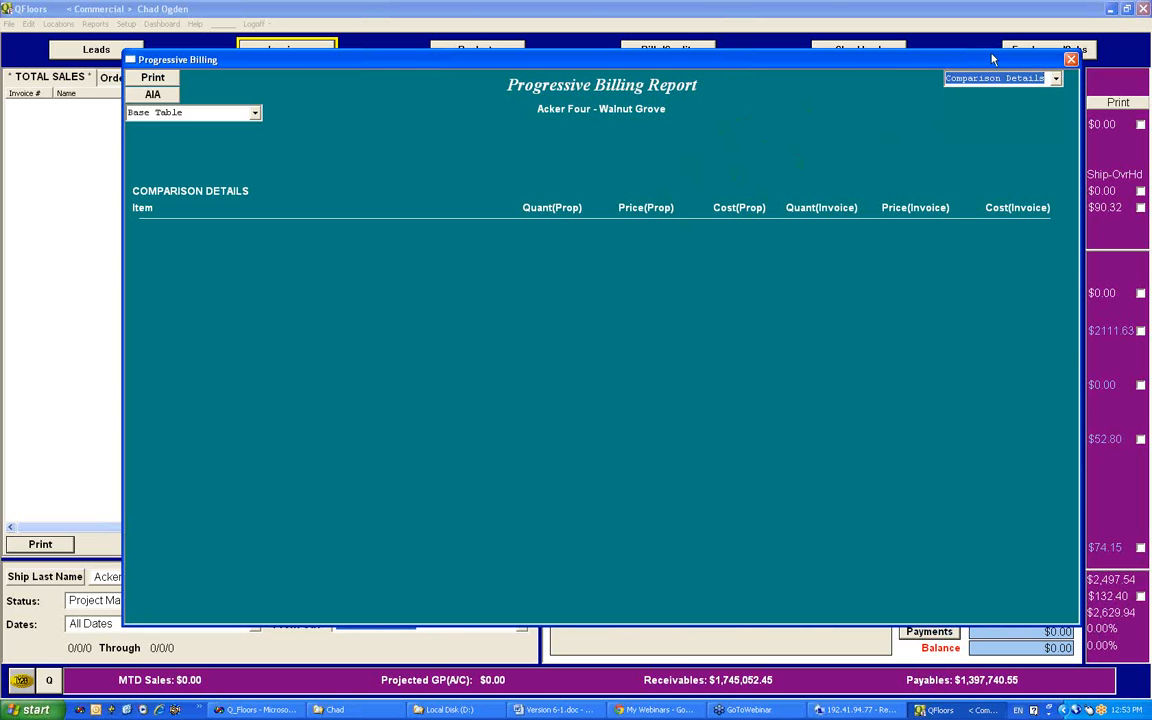
{"action": "left_click", "coordinate": [1072, 60]}
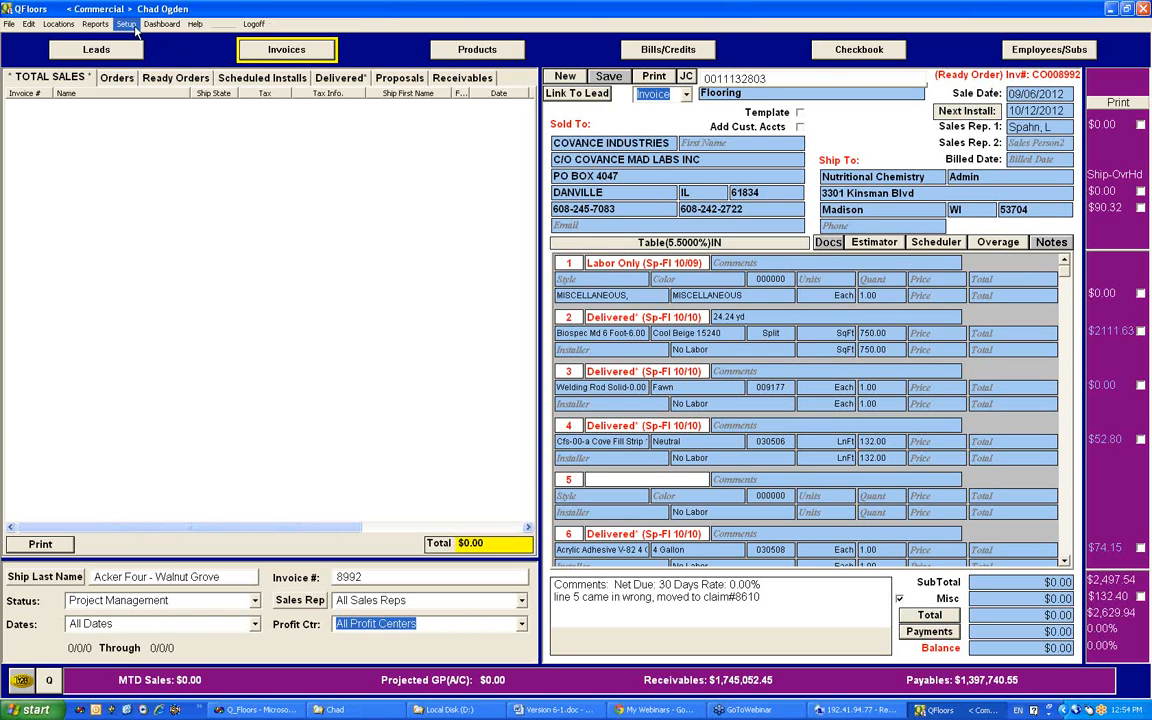
Step: Open the General Journal Entry window, view it maximized and restore its original size
{"action": "left_click", "coordinate": [29, 24]}
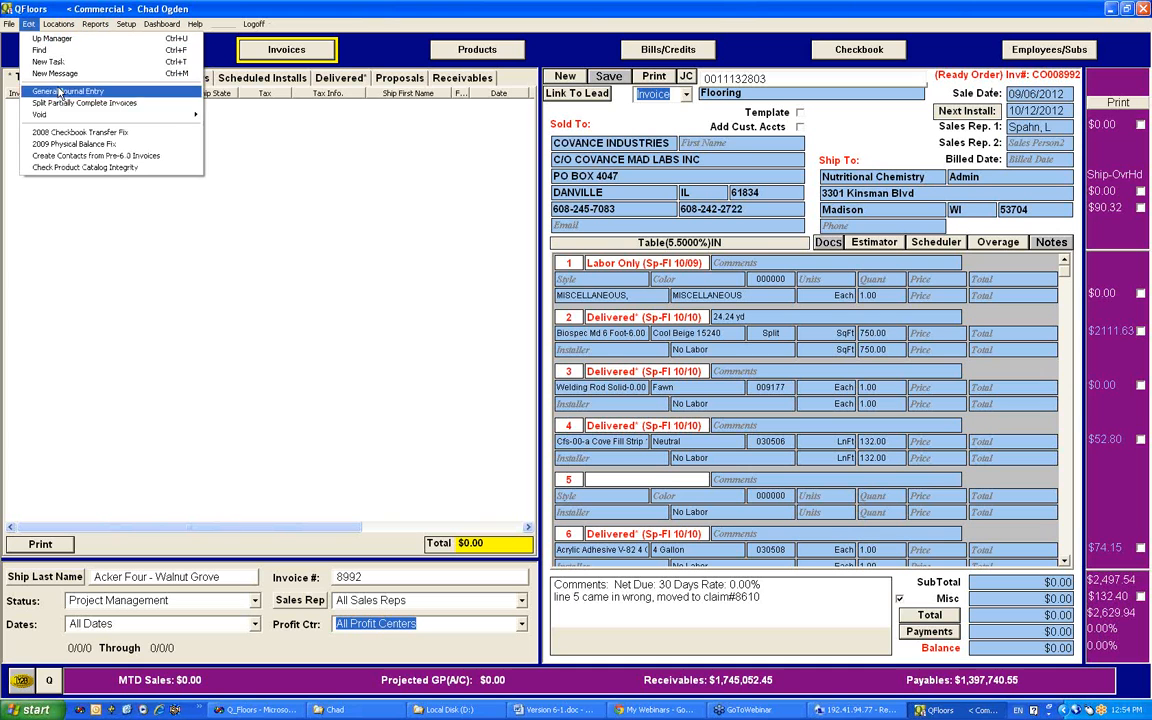
{"action": "mouse_move", "coordinate": [72, 119]}
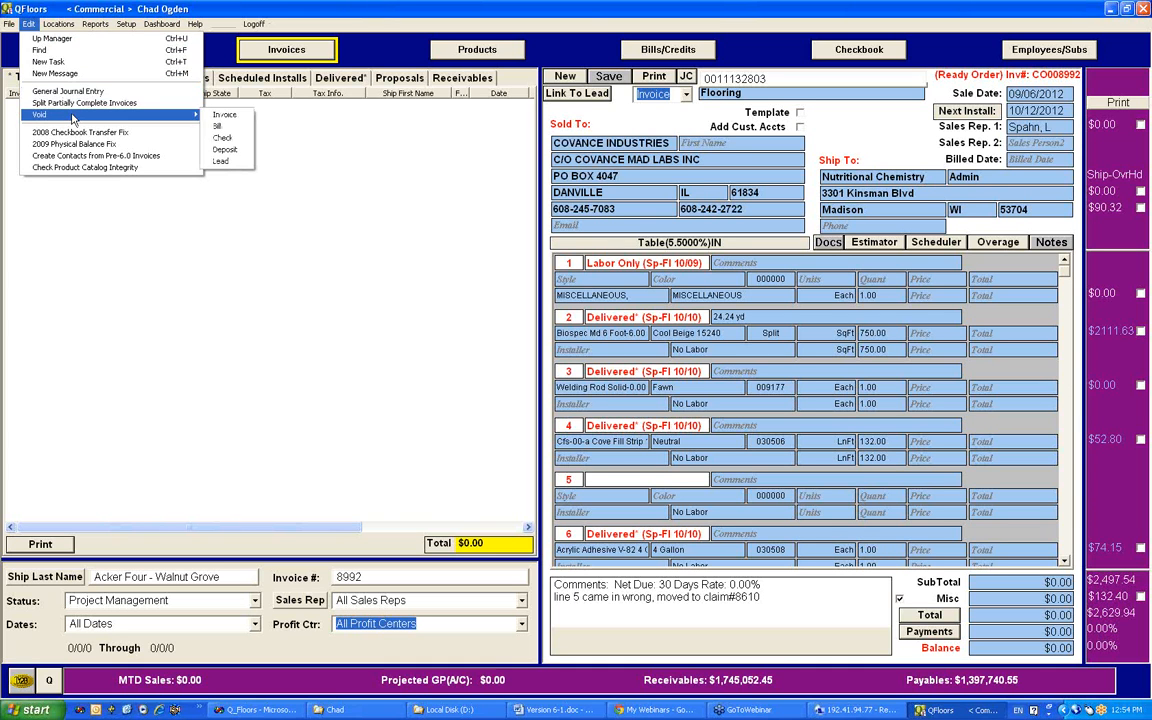
{"action": "left_click", "coordinate": [66, 88]}
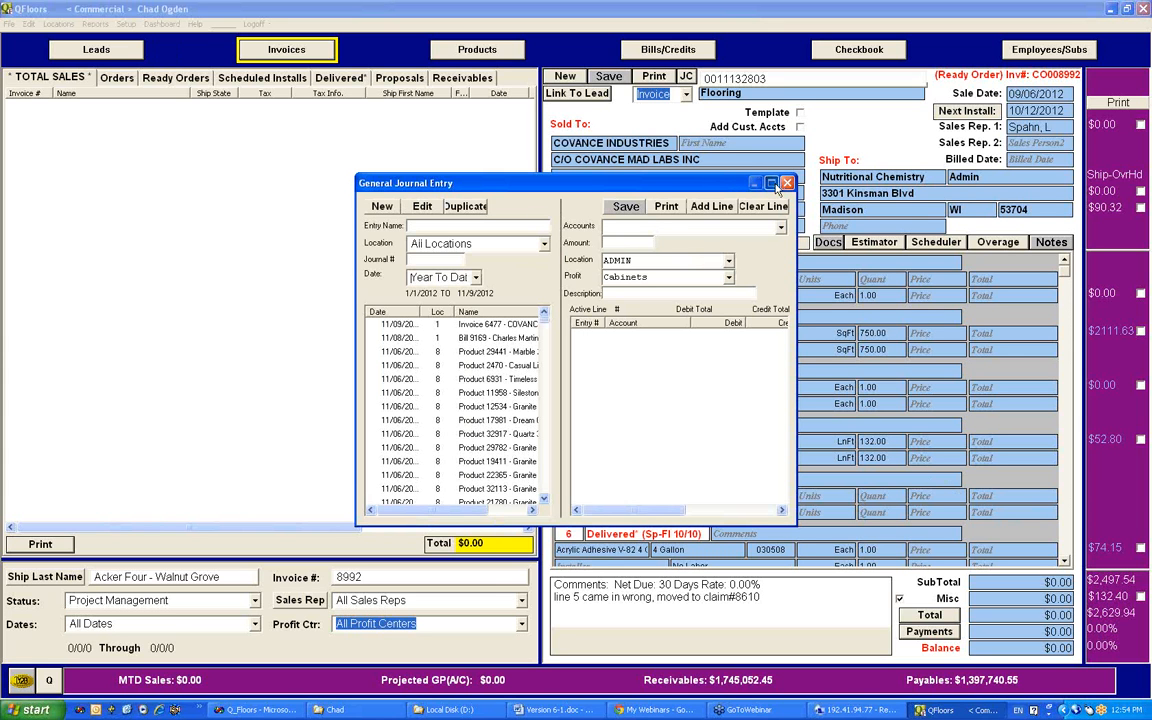
{"action": "left_click", "coordinate": [772, 184]}
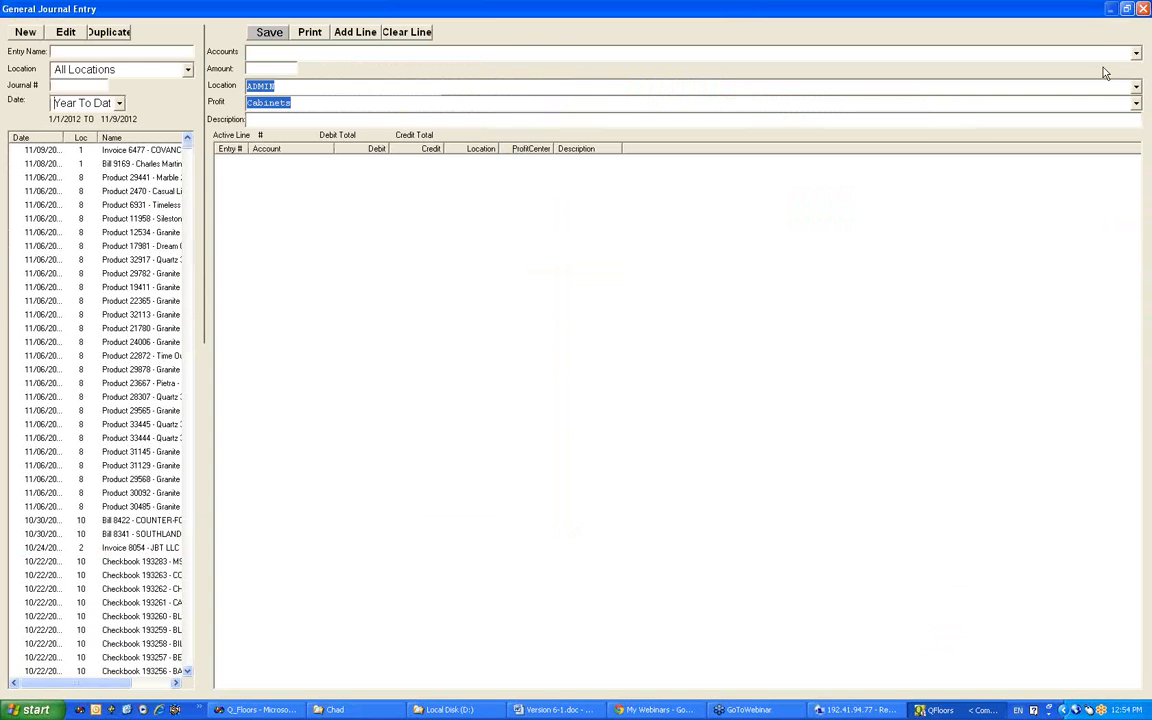
{"action": "left_click", "coordinate": [1126, 9]}
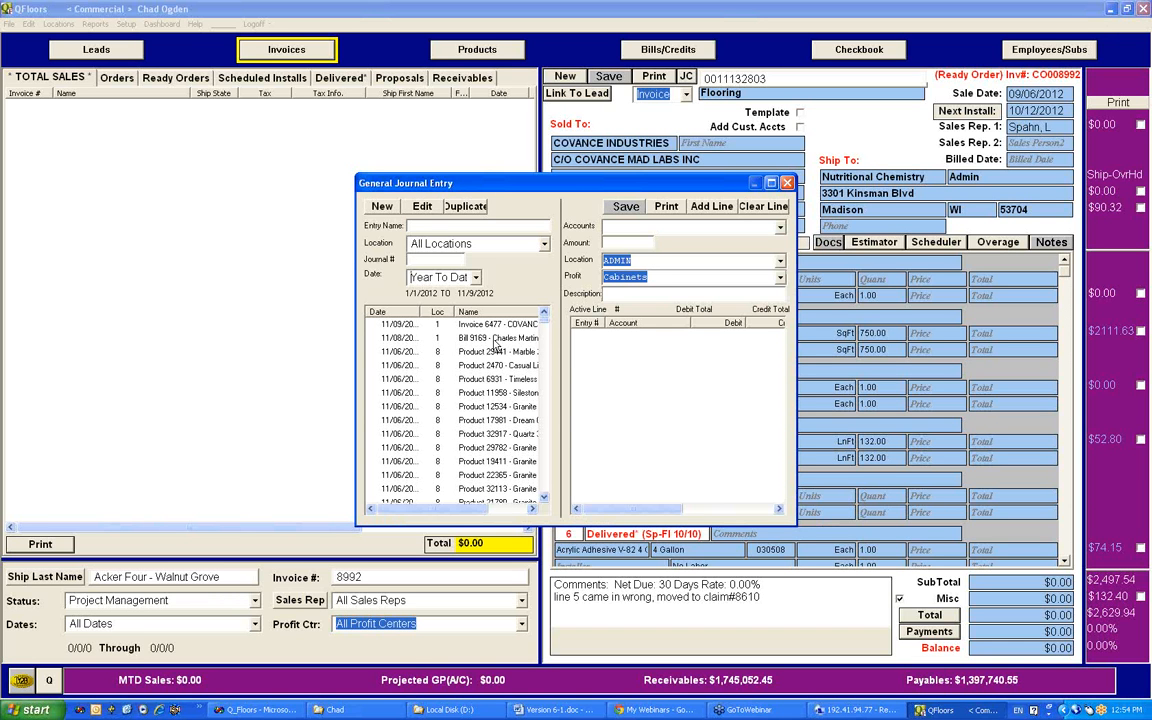
Step: Examine the account lines of the 11/09/2012 Covance Industries invoice entry and the 11/08/2012 bill entry
{"action": "left_click", "coordinate": [400, 325]}
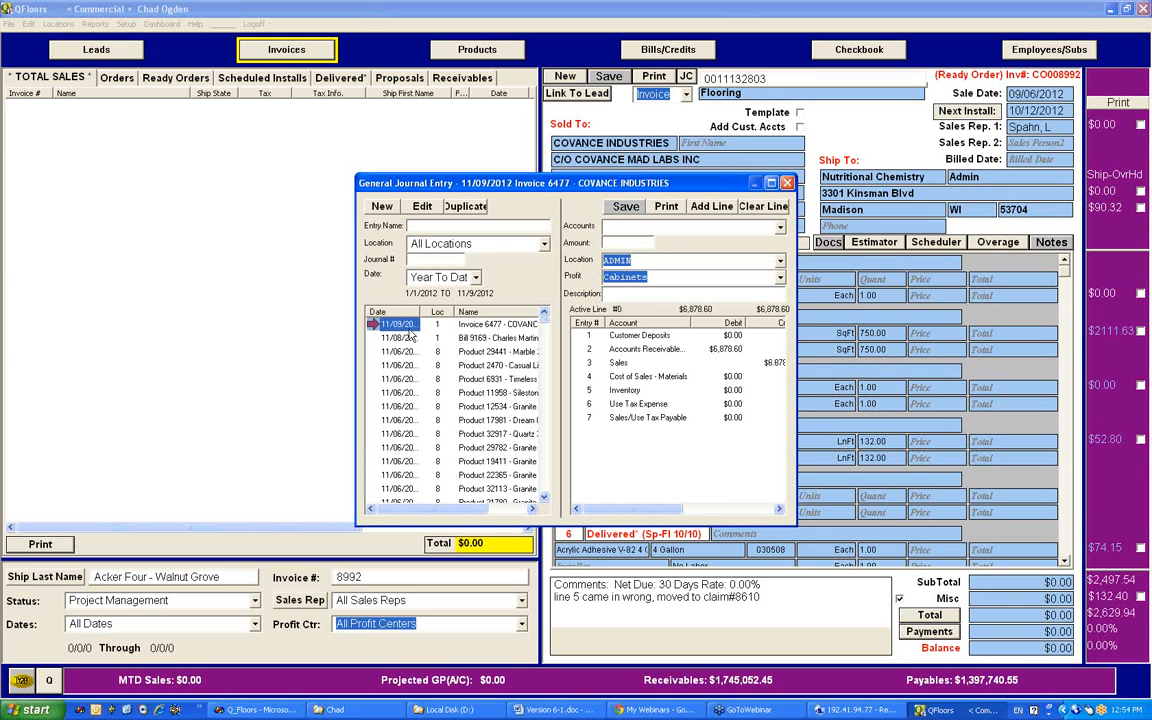
{"action": "left_click", "coordinate": [405, 338]}
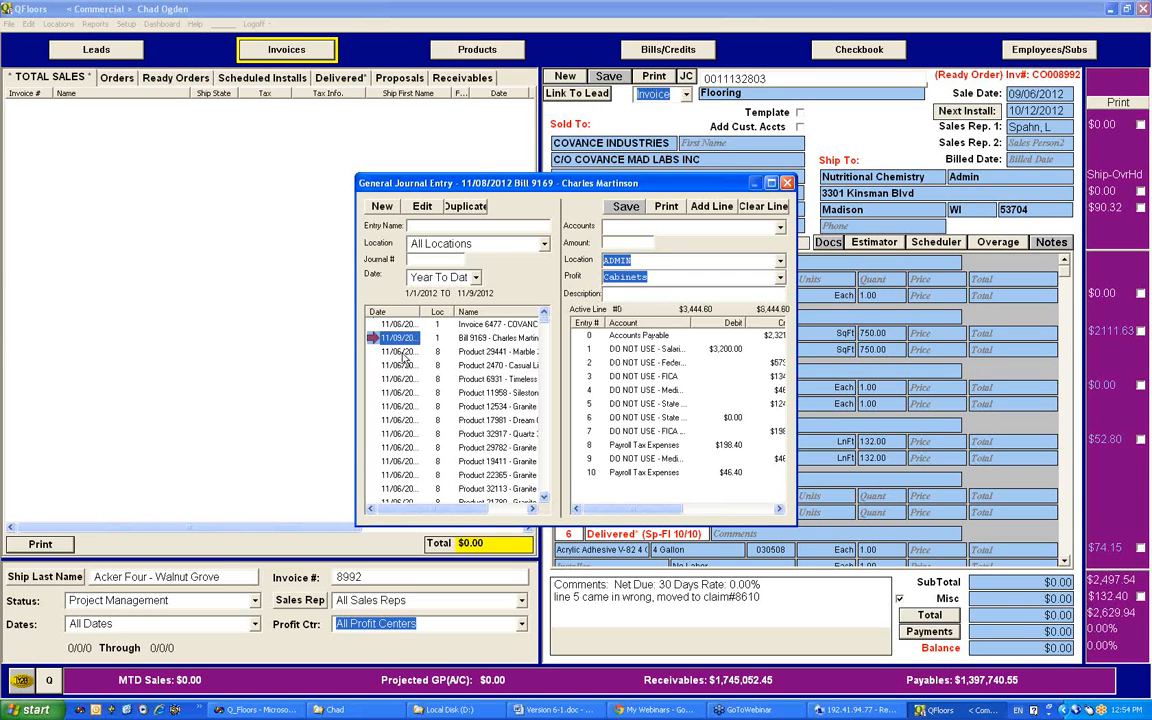
{"action": "left_click", "coordinate": [392, 325]}
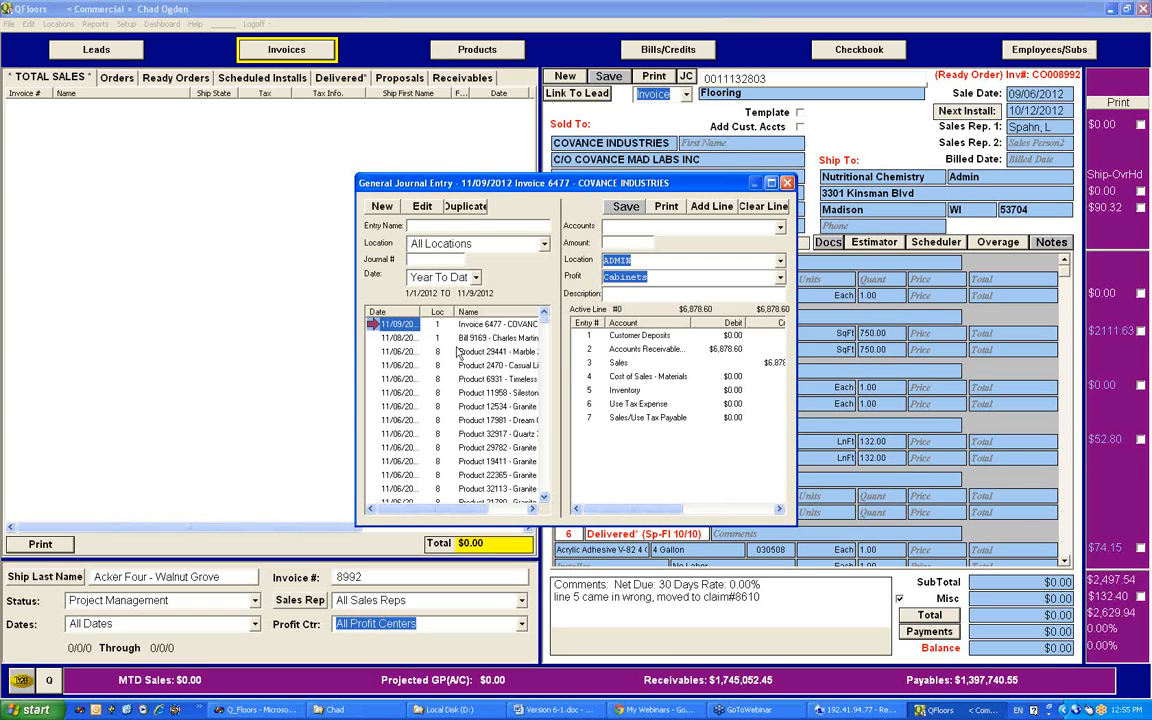
Step: Duplicate the 11/08/2012 bill journal entry with the date 11/09/2012 for the Commercial location, keeping its entry name
{"action": "left_click", "coordinate": [396, 339]}
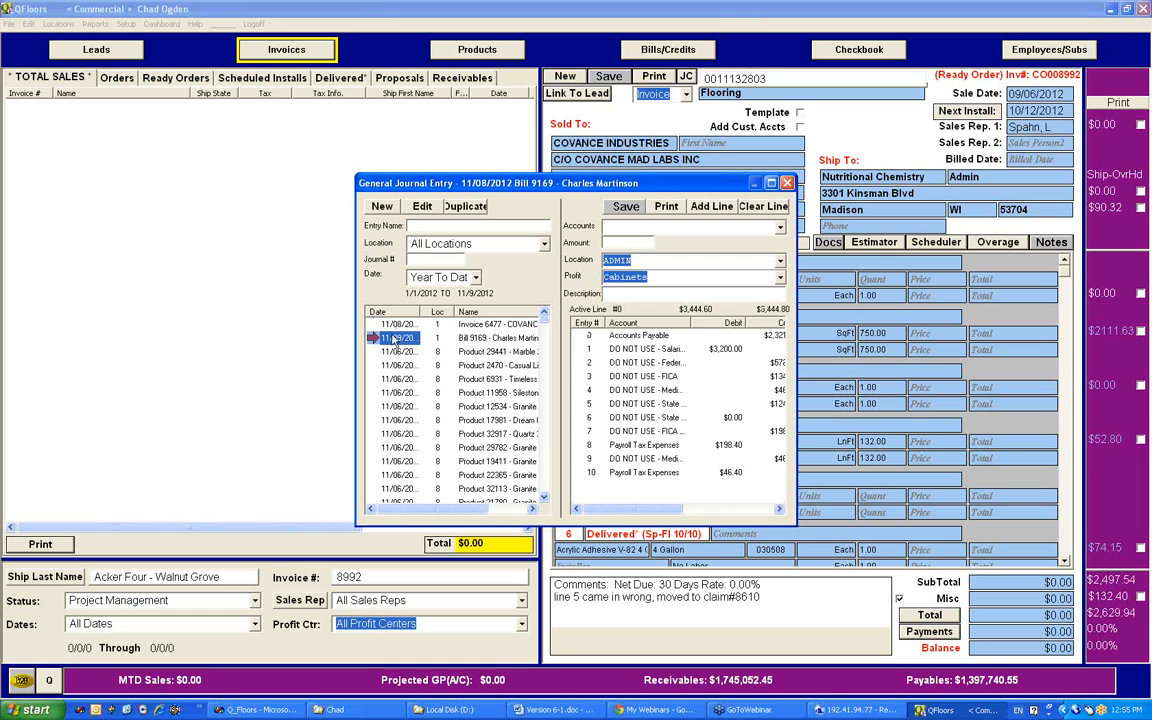
{"action": "left_click", "coordinate": [464, 206]}
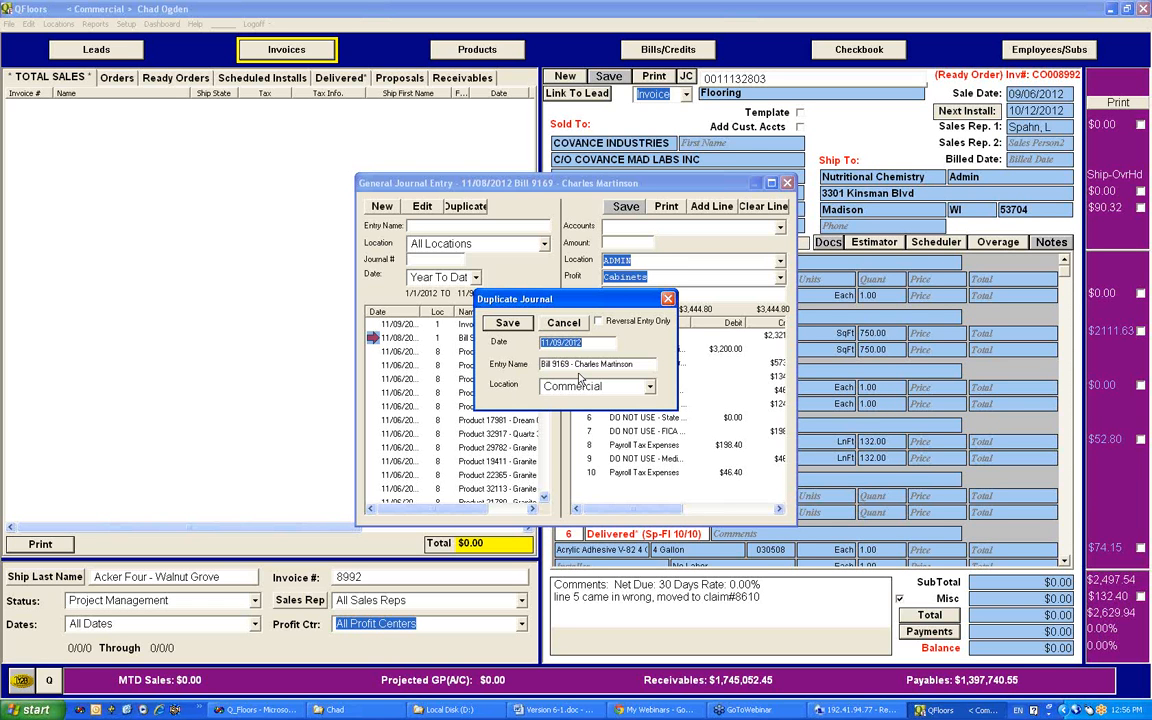
{"action": "left_click", "coordinate": [508, 324]}
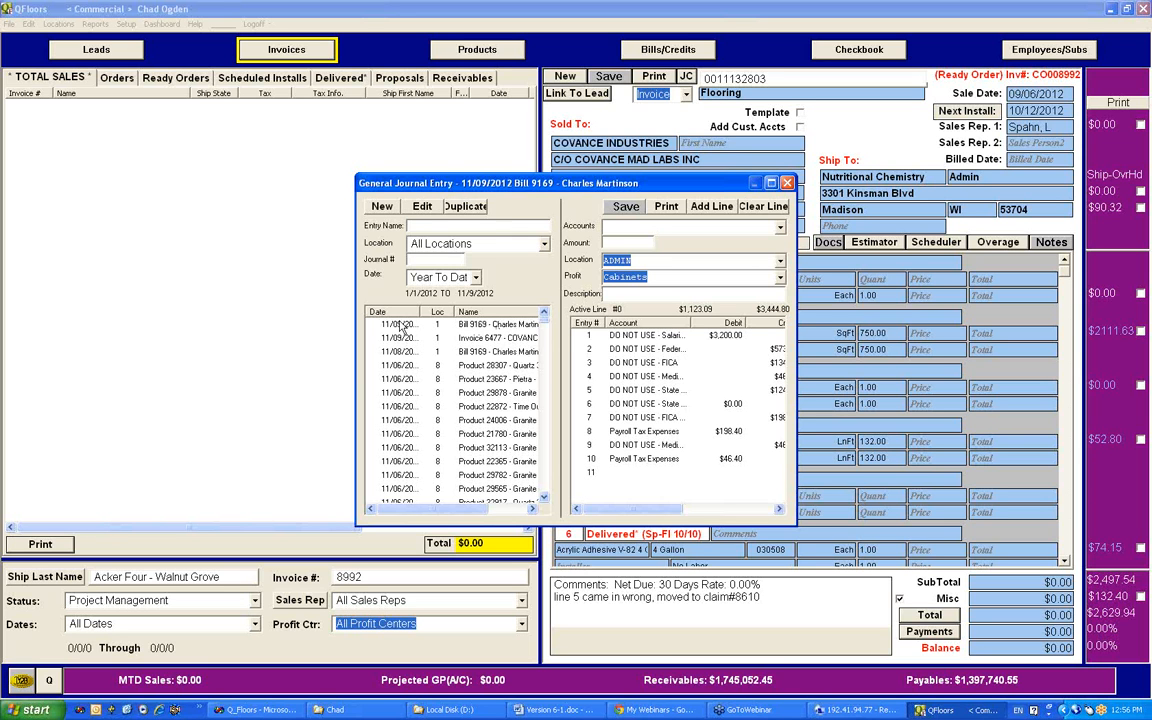
Step: Review the journal duplication options for the 11/09/2012 bill entry, dismiss them without saving and close the general journal
{"action": "left_click", "coordinate": [461, 205]}
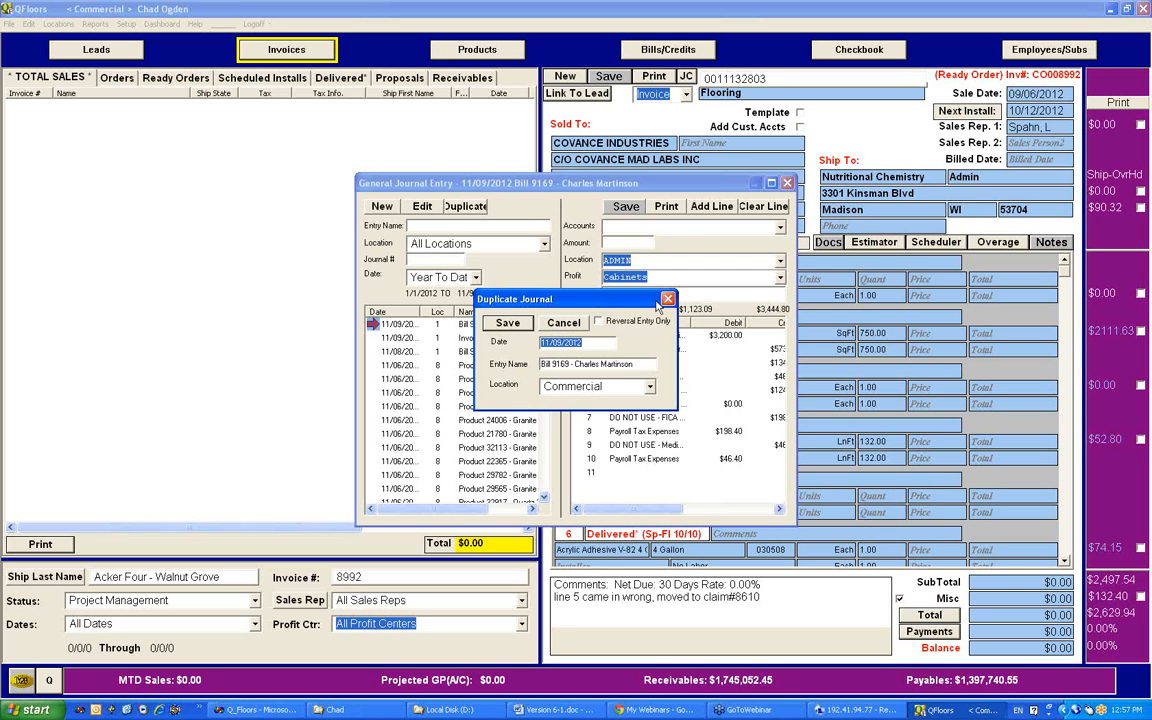
{"action": "left_click", "coordinate": [1004, 557]}
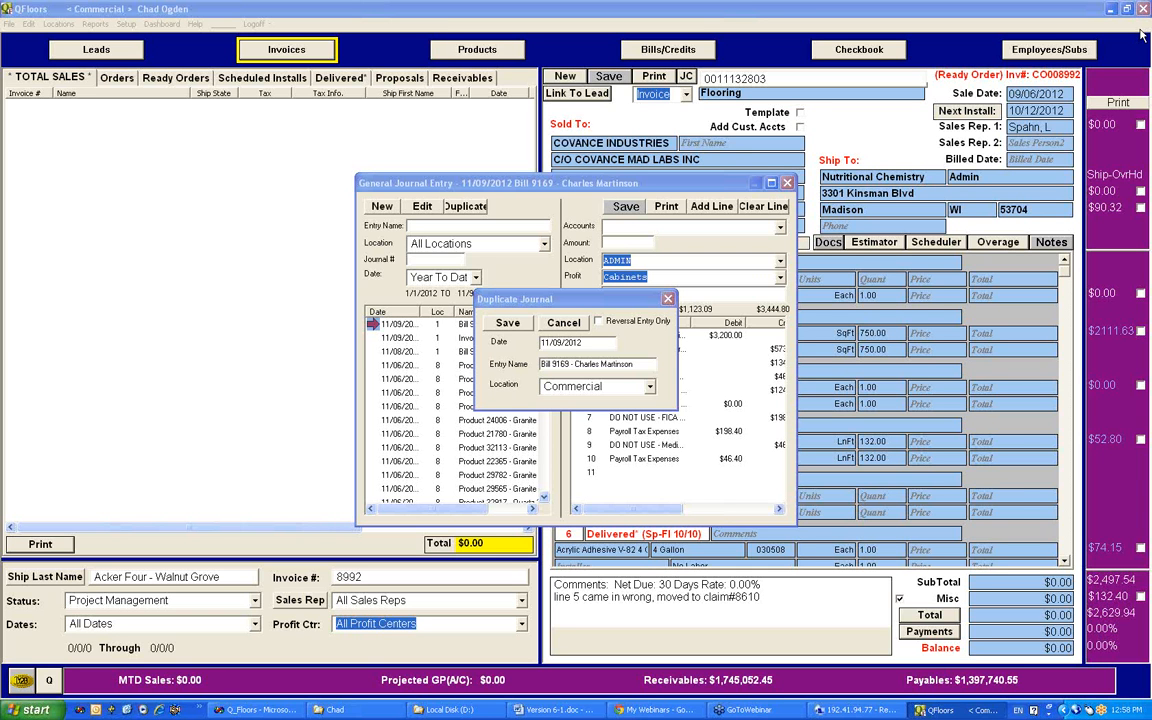
{"action": "left_click", "coordinate": [671, 300]}
{"action": "left_click", "coordinate": [668, 300]}
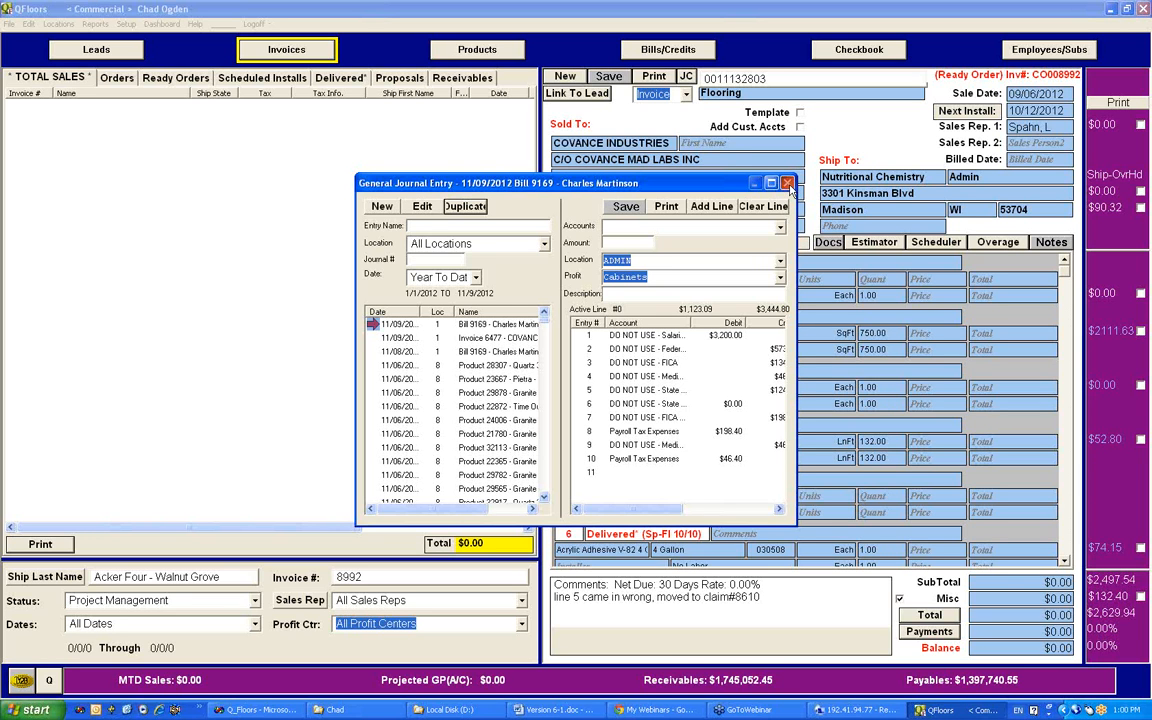
{"action": "left_click", "coordinate": [788, 184]}
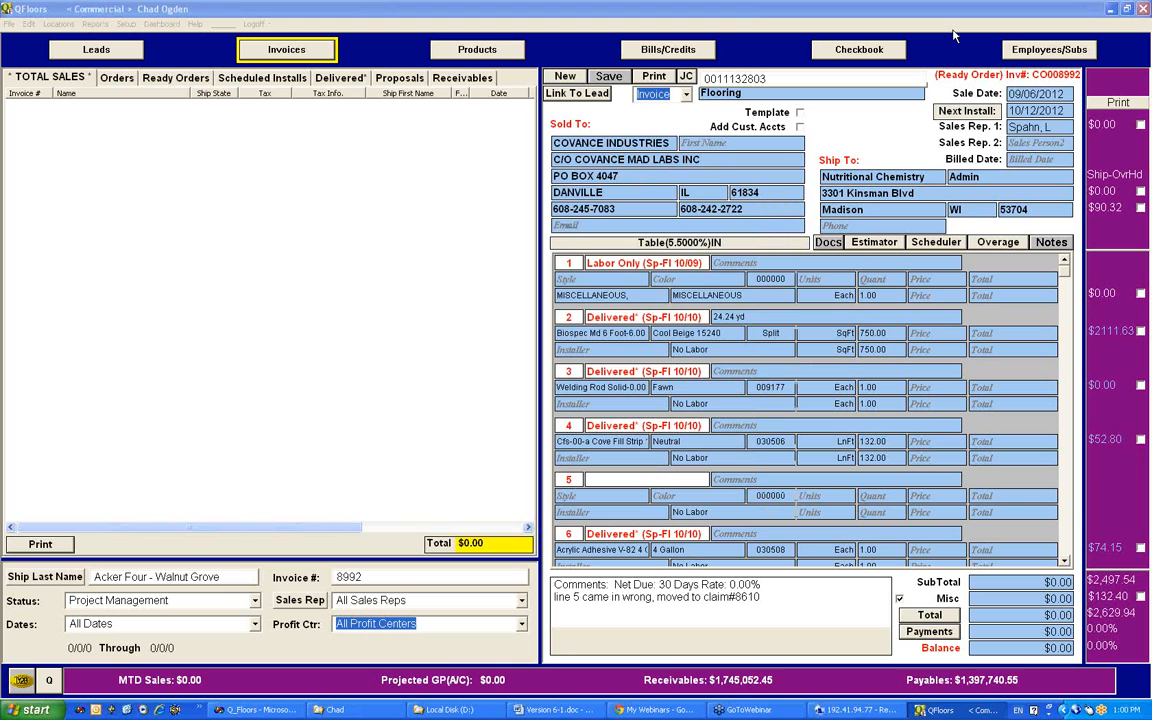
Step: Review the profit center choices on the Covance Industries invoice, keeping Flooring
{"action": "left_click", "coordinate": [670, 52]}
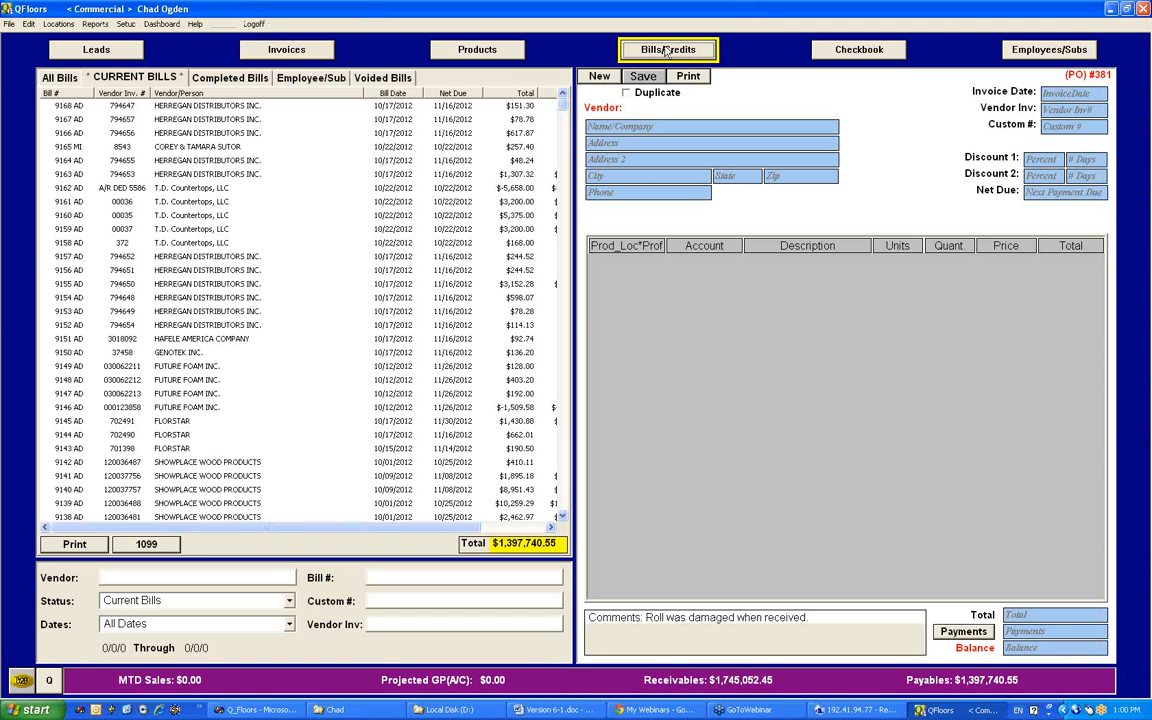
{"action": "left_click", "coordinate": [268, 53]}
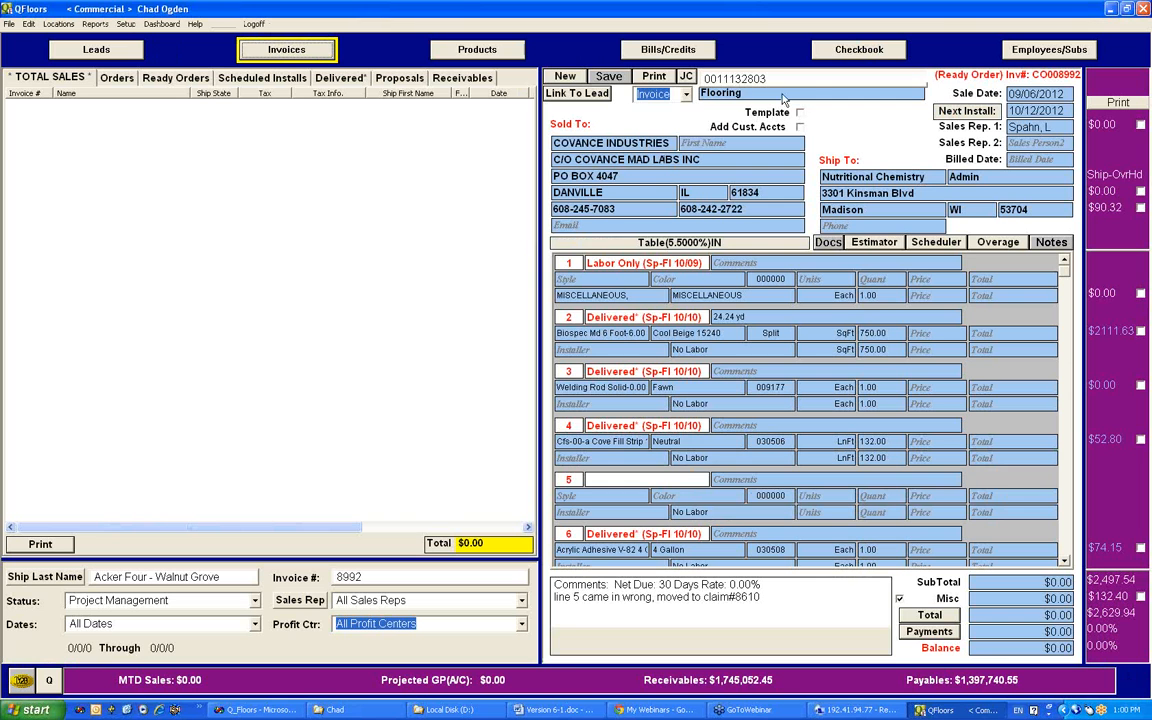
{"action": "left_click", "coordinate": [918, 93]}
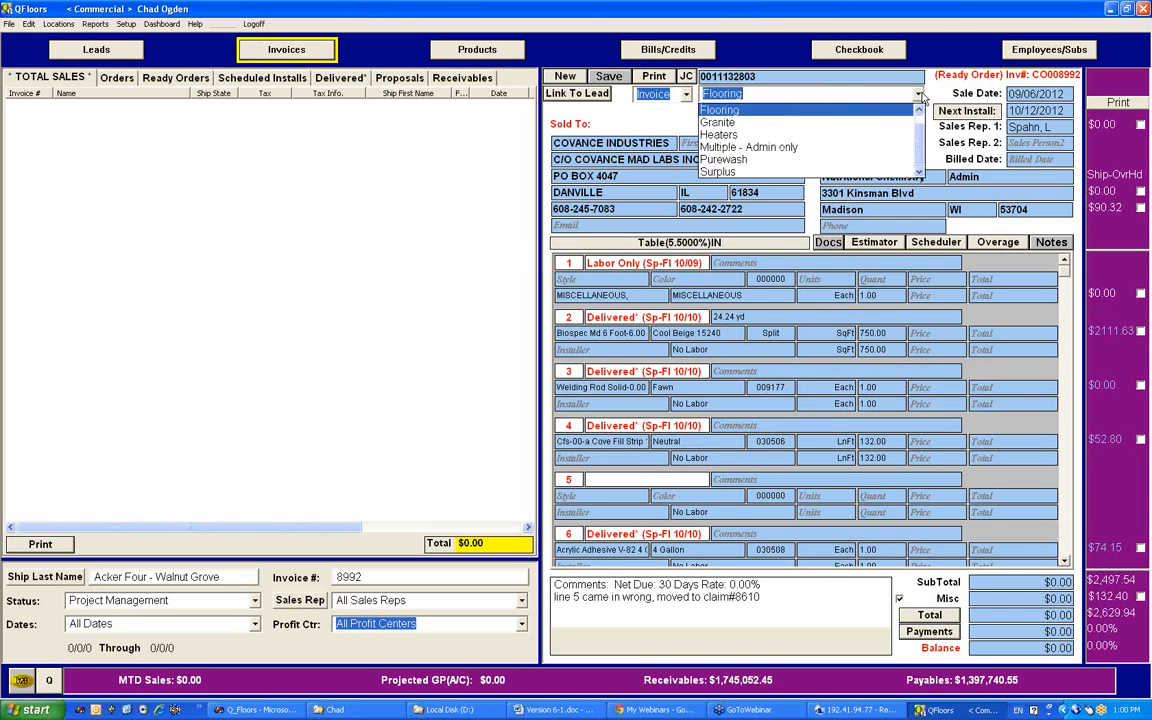
{"action": "left_click", "coordinate": [826, 84]}
Step: Start a new bill for the vendor MOHAWK CARPETS, with the Discount 1 period set to 20 days
{"action": "left_click", "coordinate": [614, 52]}
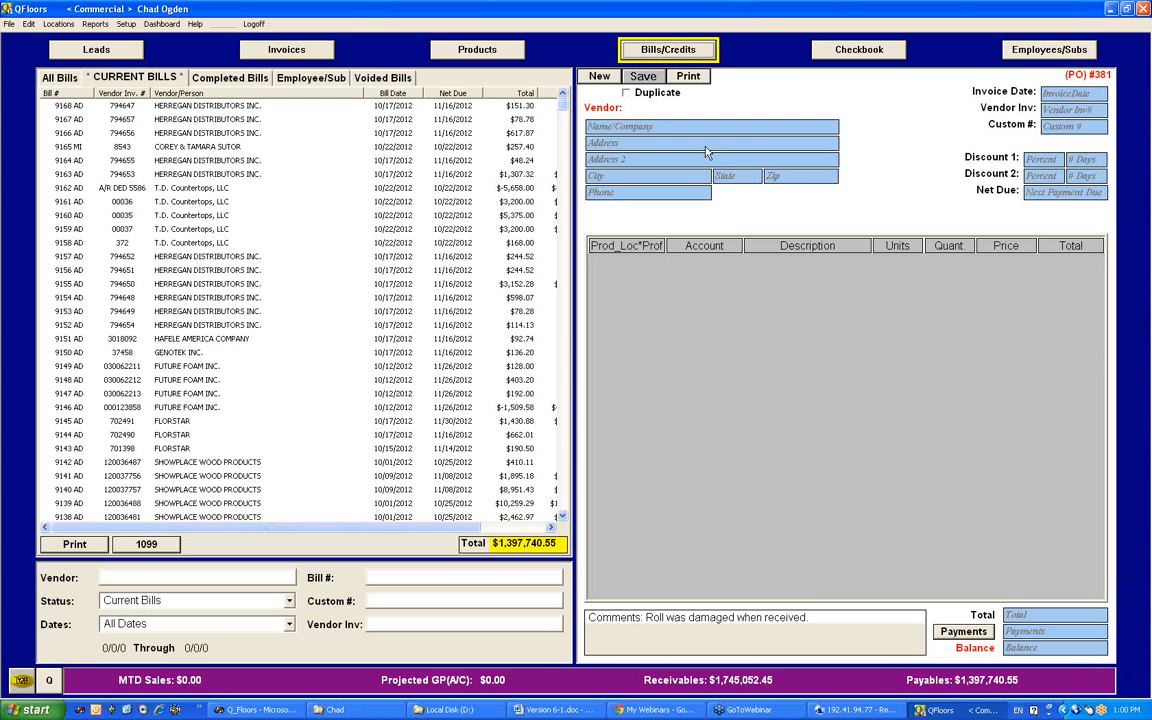
{"action": "left_click", "coordinate": [601, 77]}
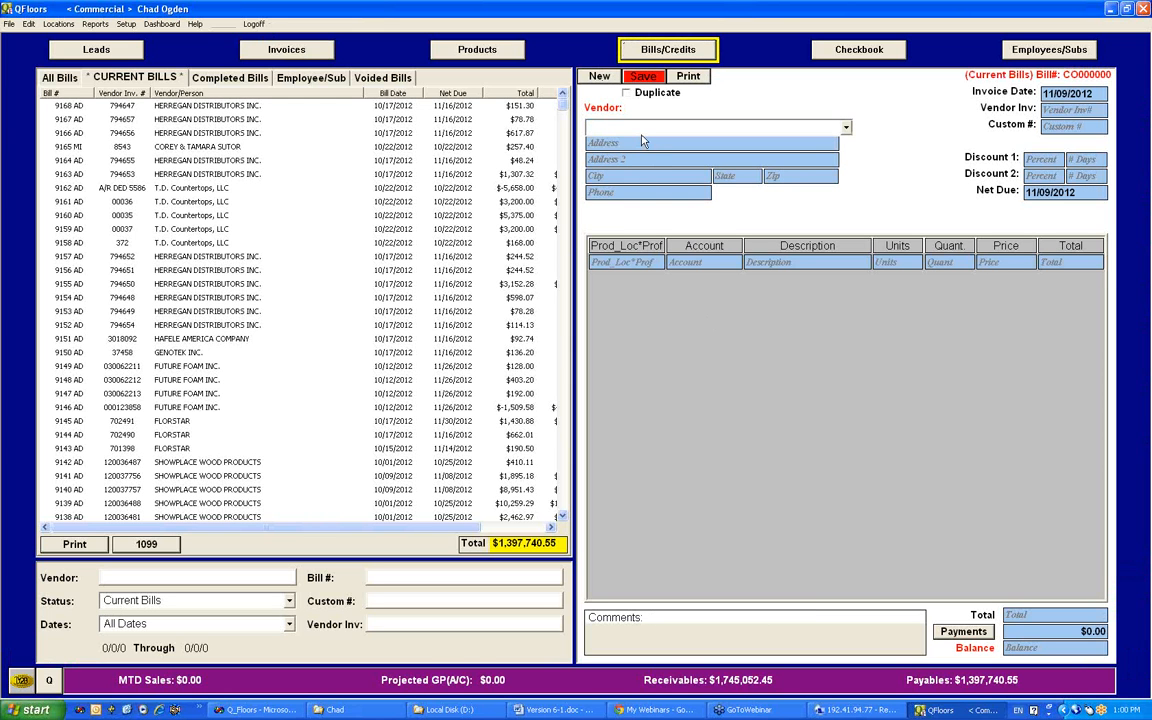
{"action": "type", "text": "MO"}
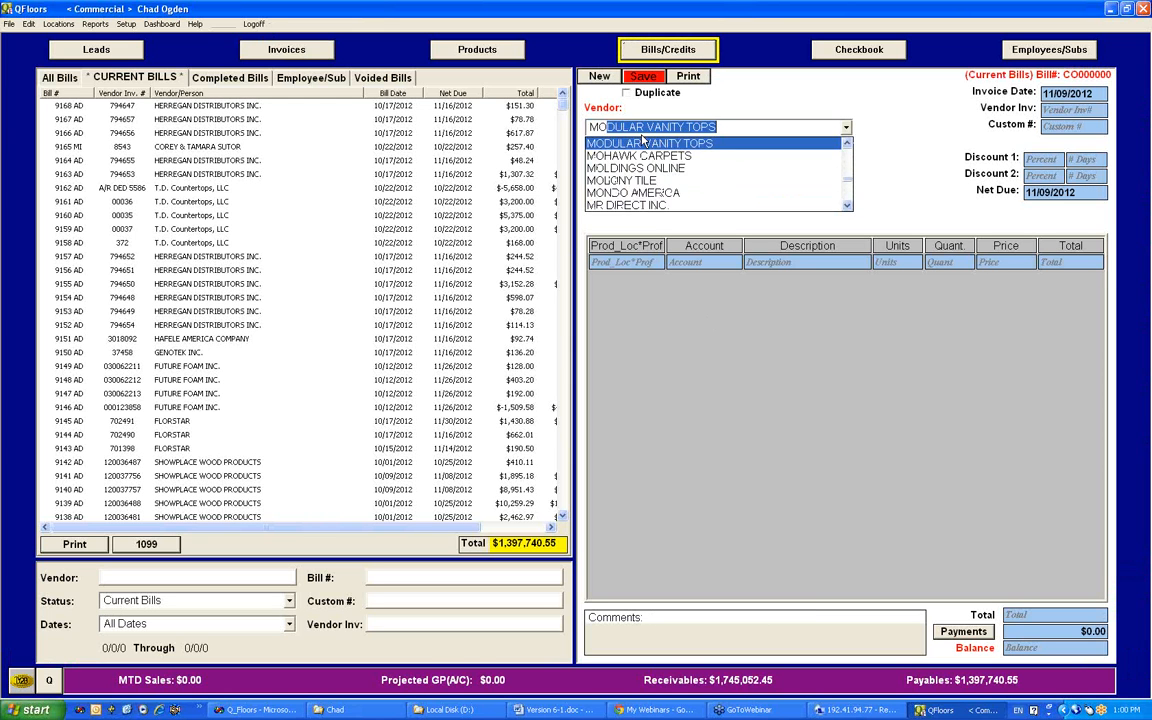
{"action": "type", "text": "HAWK CARPETS"}
{"action": "key", "text": "Tab"}
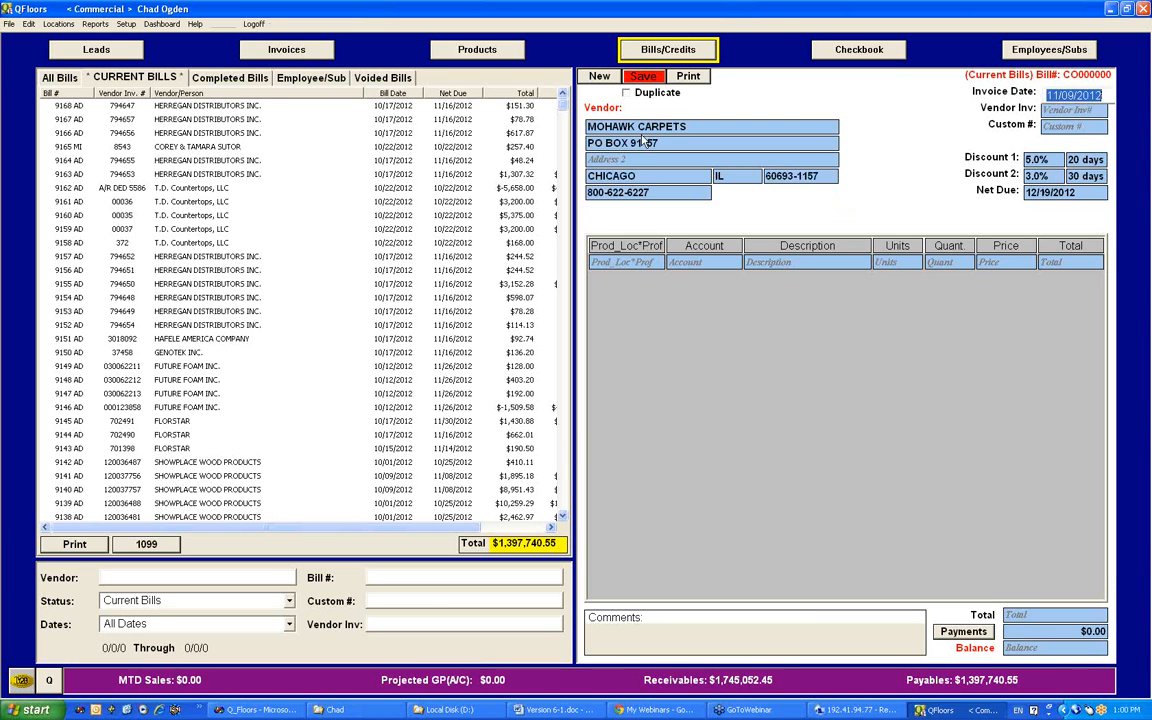
{"action": "key", "text": "Tab"}
{"action": "key", "text": "Tab"}
{"action": "key", "text": "Tab"}
{"action": "key", "text": "Tab"}
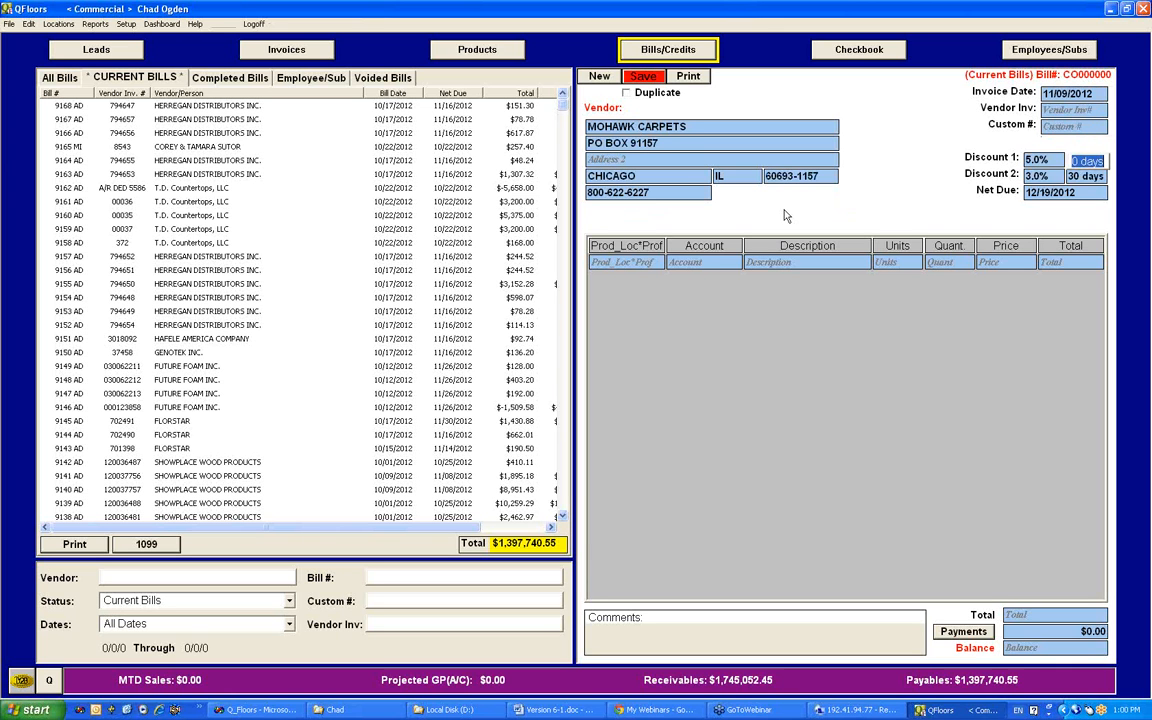
{"action": "type", "text": "20"}
{"action": "key", "text": "Tab"}
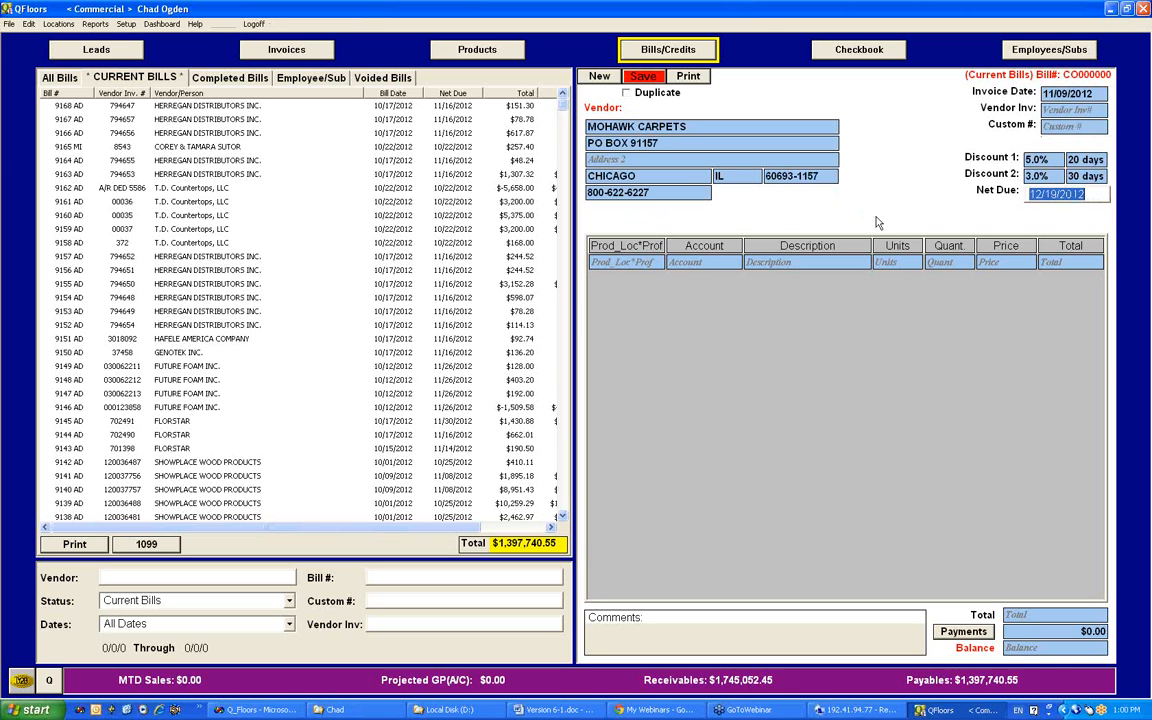
Step: Assign the first bill line to the Commercial location and Flooring profit center, and review its account choices without selecting one
{"action": "left_click", "coordinate": [627, 264]}
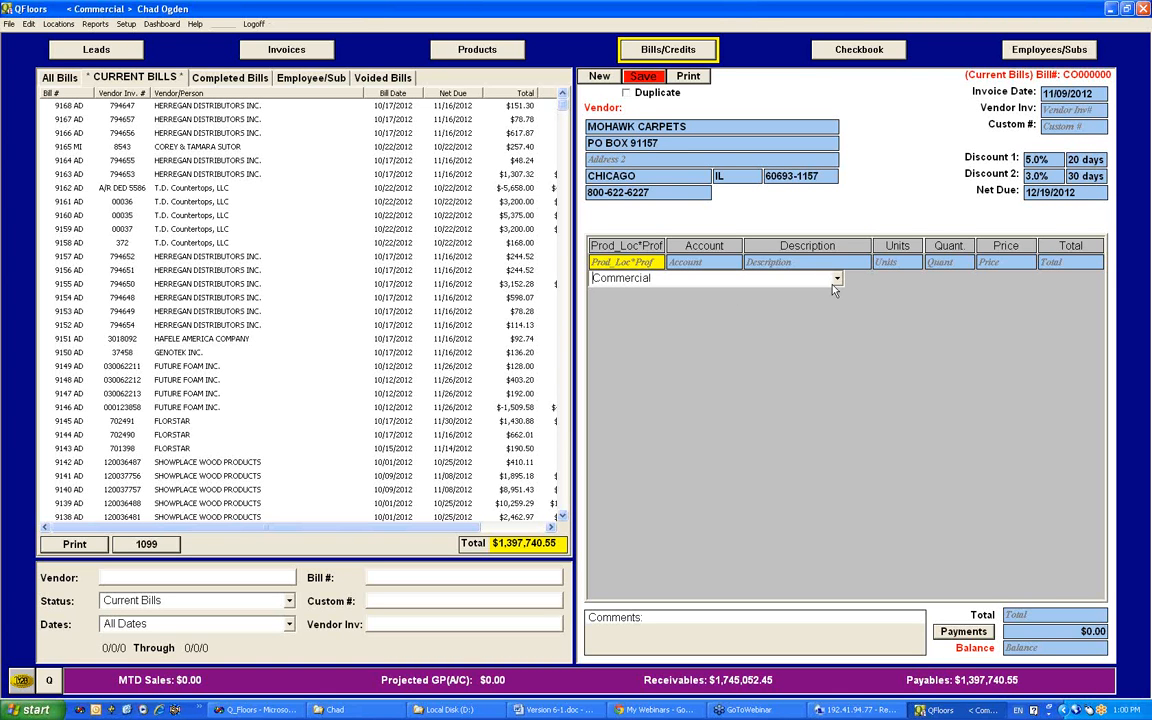
{"action": "key", "text": "Tab"}
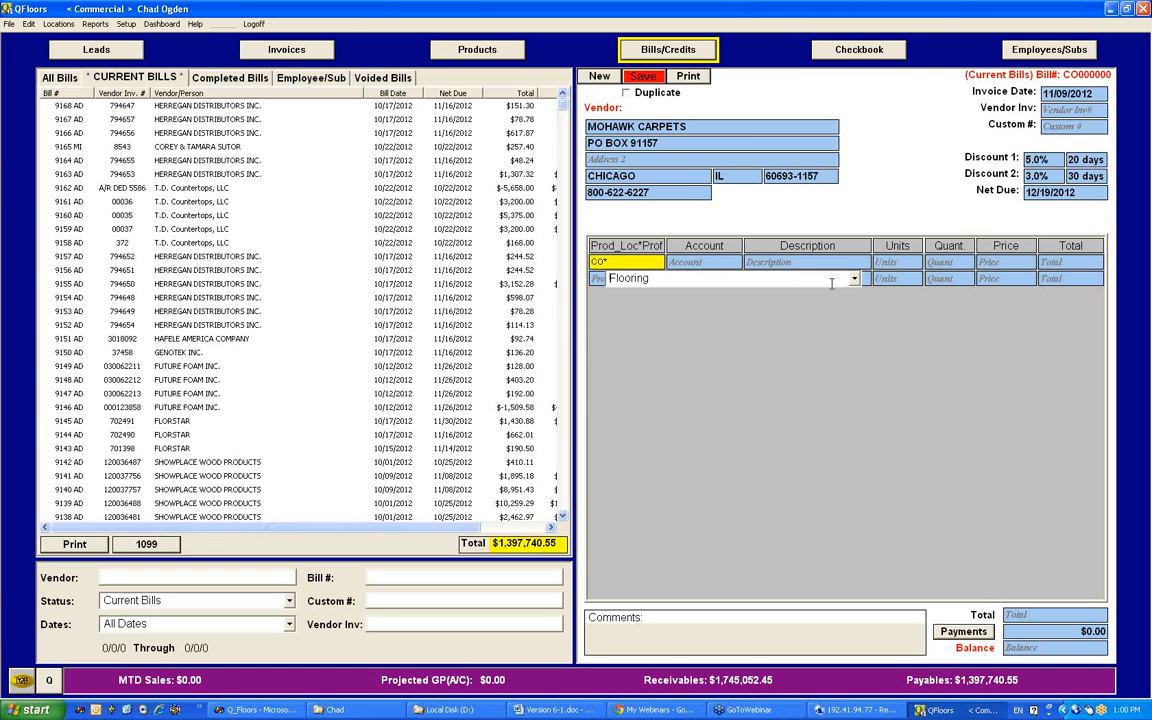
{"action": "left_click", "coordinate": [854, 280]}
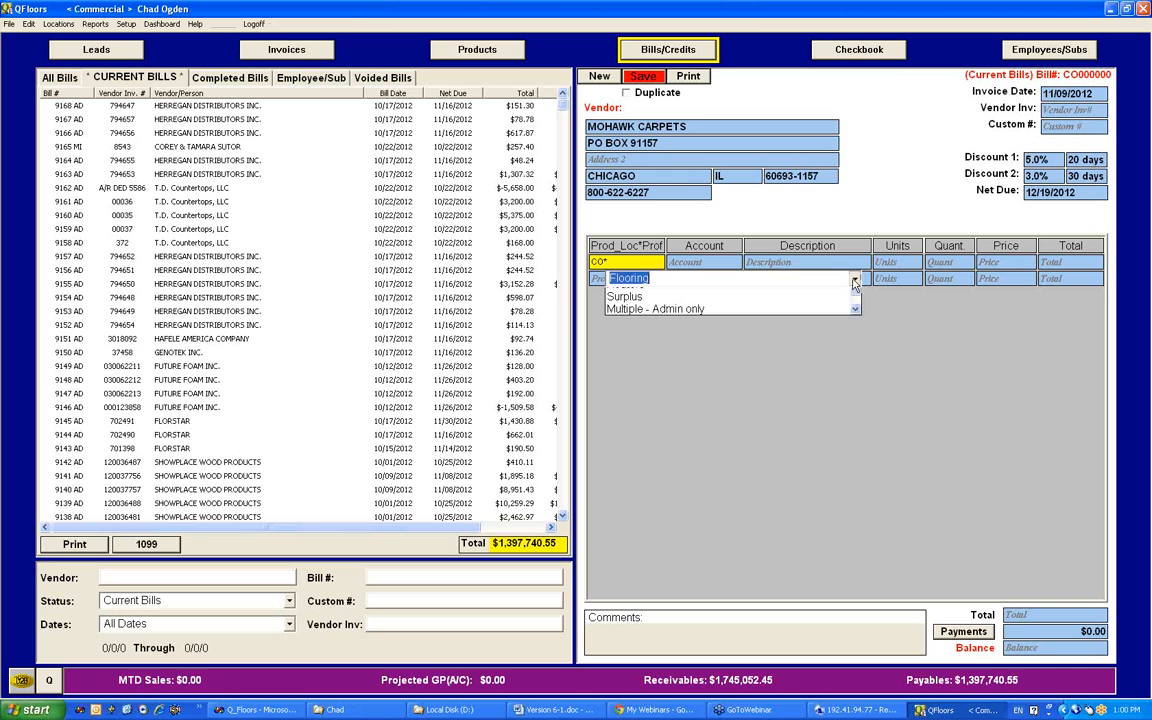
{"action": "left_click", "coordinate": [854, 281]}
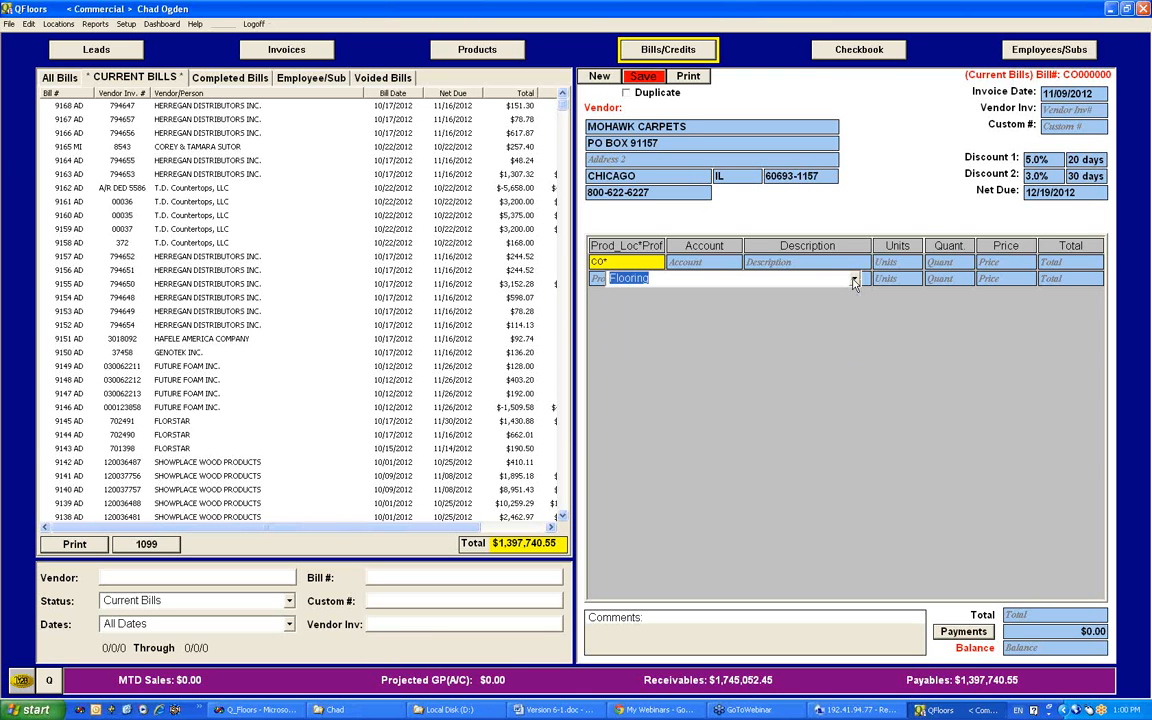
{"action": "key", "text": "Return"}
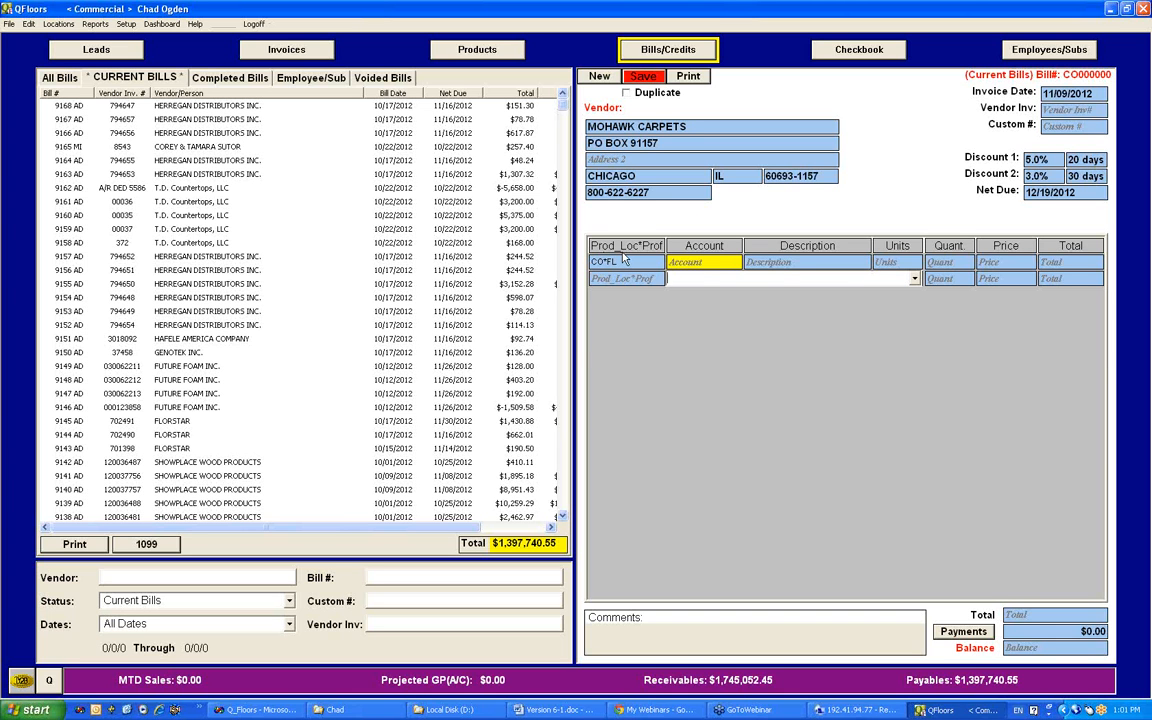
{"action": "left_click", "coordinate": [915, 279]}
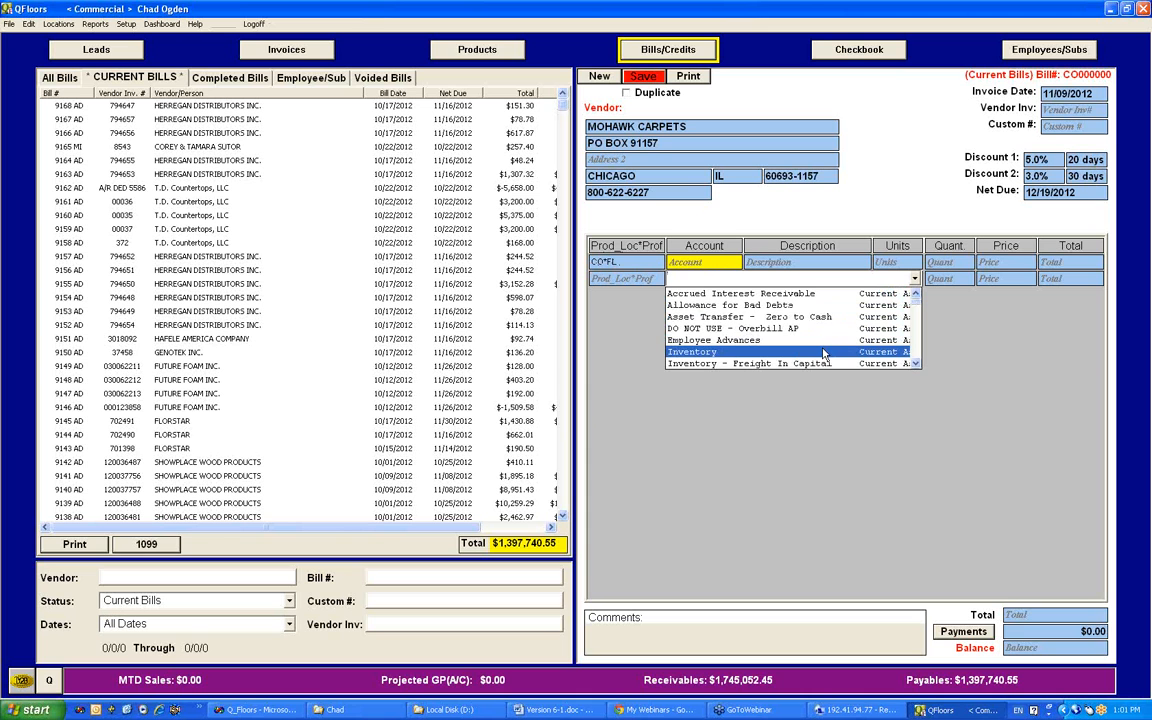
{"action": "left_click", "coordinate": [632, 312]}
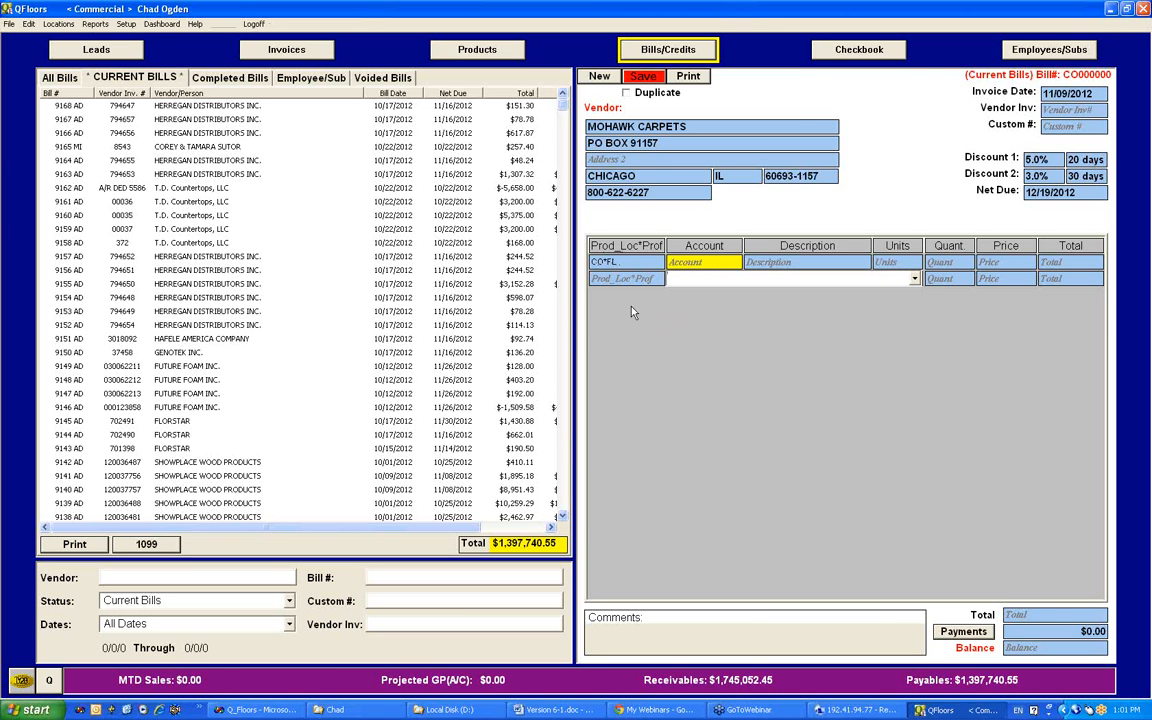
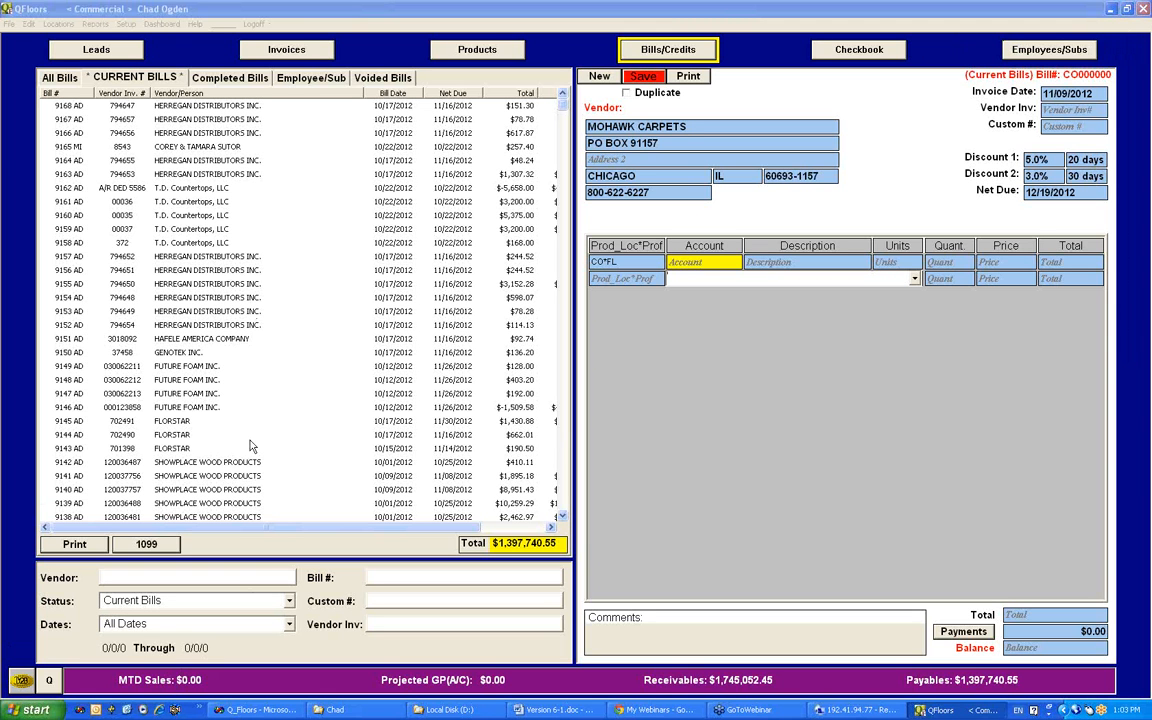
Step: Return to the invoices and filter them by Total Sales status and Last Month dates
{"action": "left_click", "coordinate": [308, 52]}
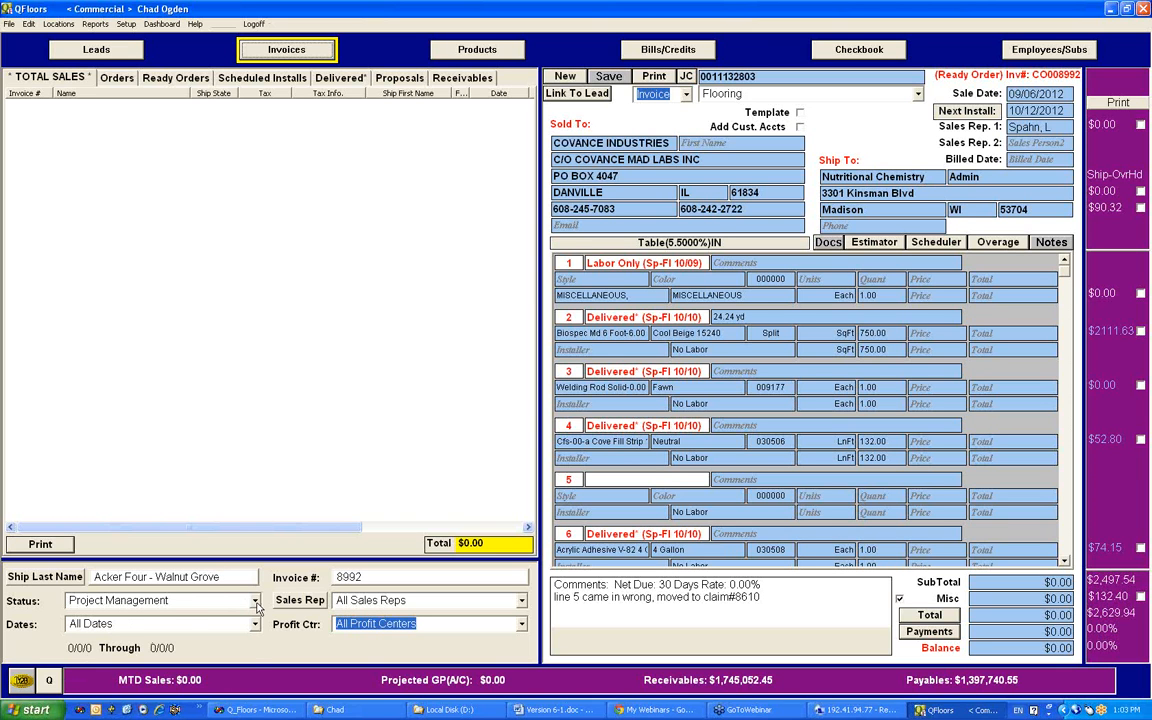
{"action": "left_click", "coordinate": [256, 604]}
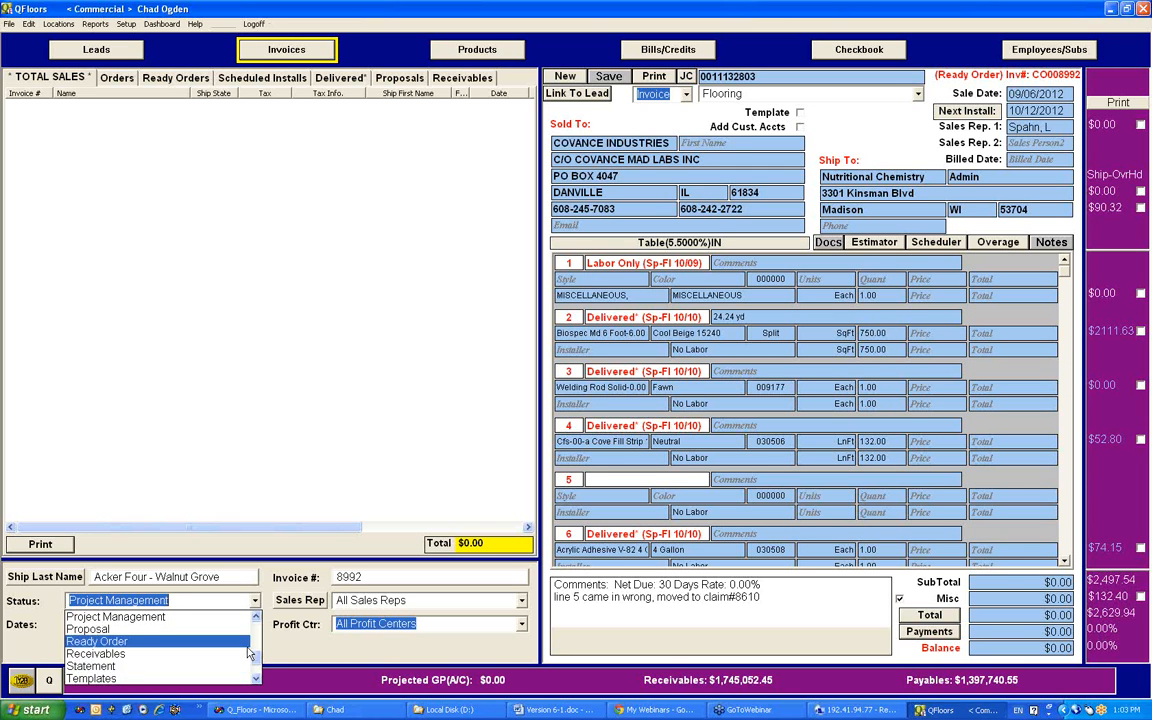
{"action": "left_click", "coordinate": [57, 82]}
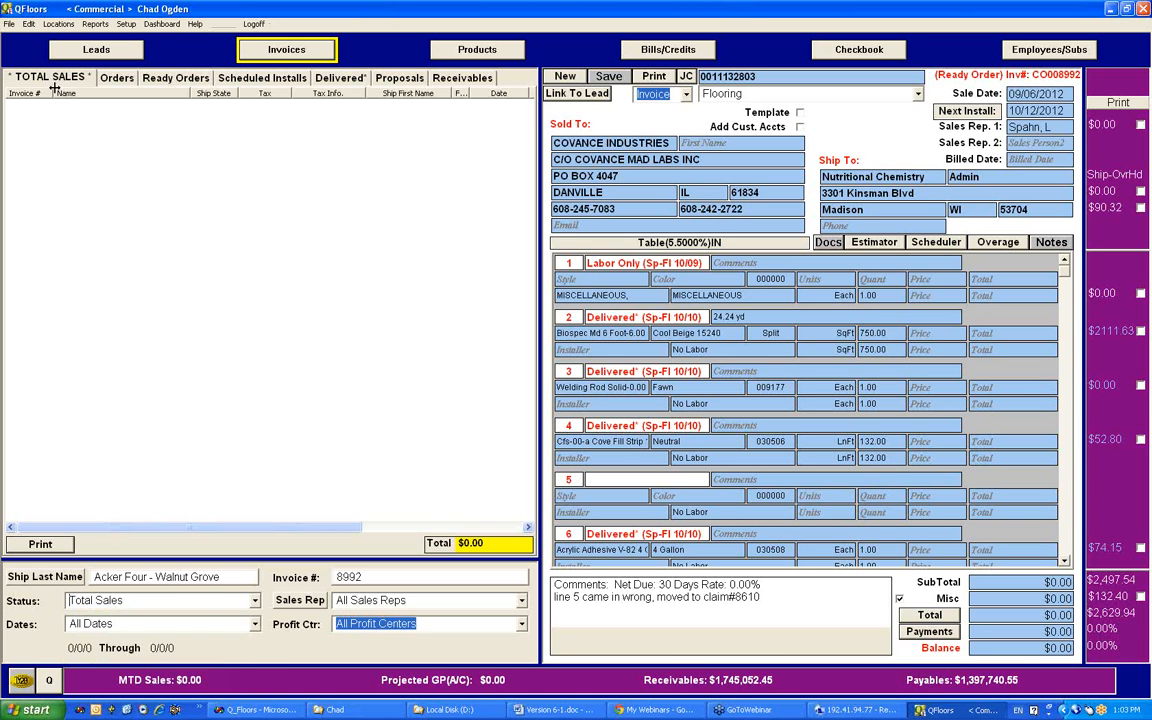
{"action": "left_click", "coordinate": [147, 622]}
{"action": "type", "text": "Last Month"}
{"action": "key", "text": "Return"}
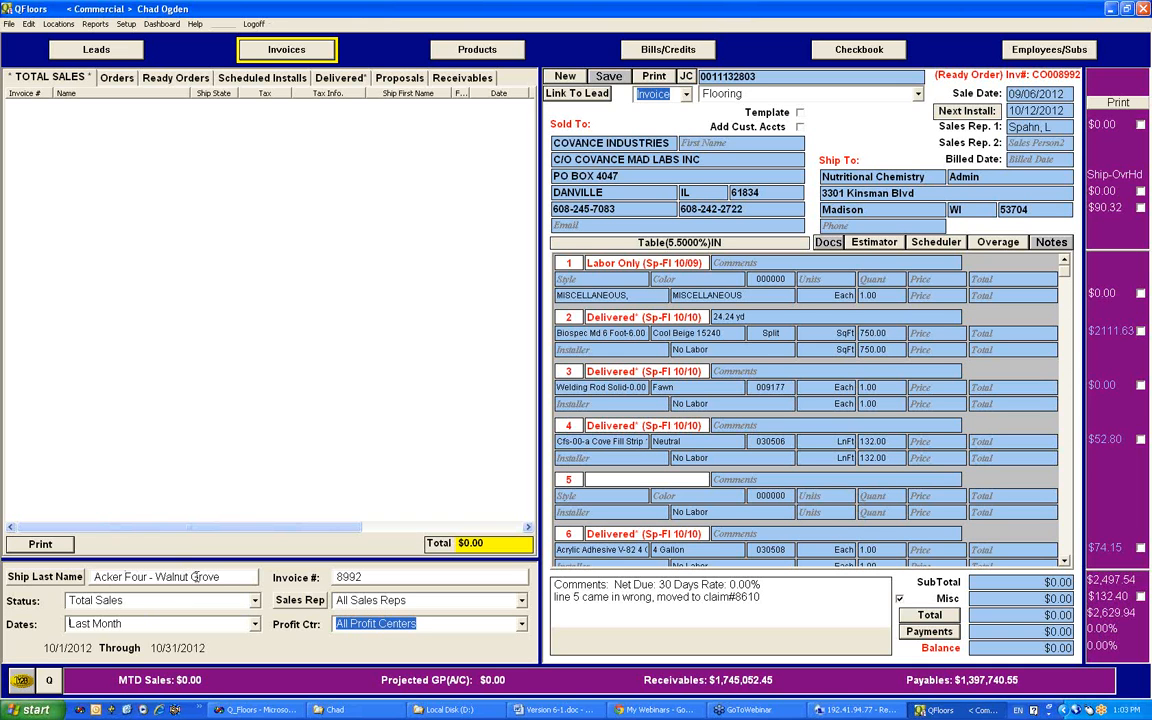
Step: Clear the ship last name and invoice number filters, and list all matching invoices
{"action": "left_click_drag", "start_coordinate": [232, 577], "coordinate": [3, 571]}
{"action": "key", "text": "BackSpace"}
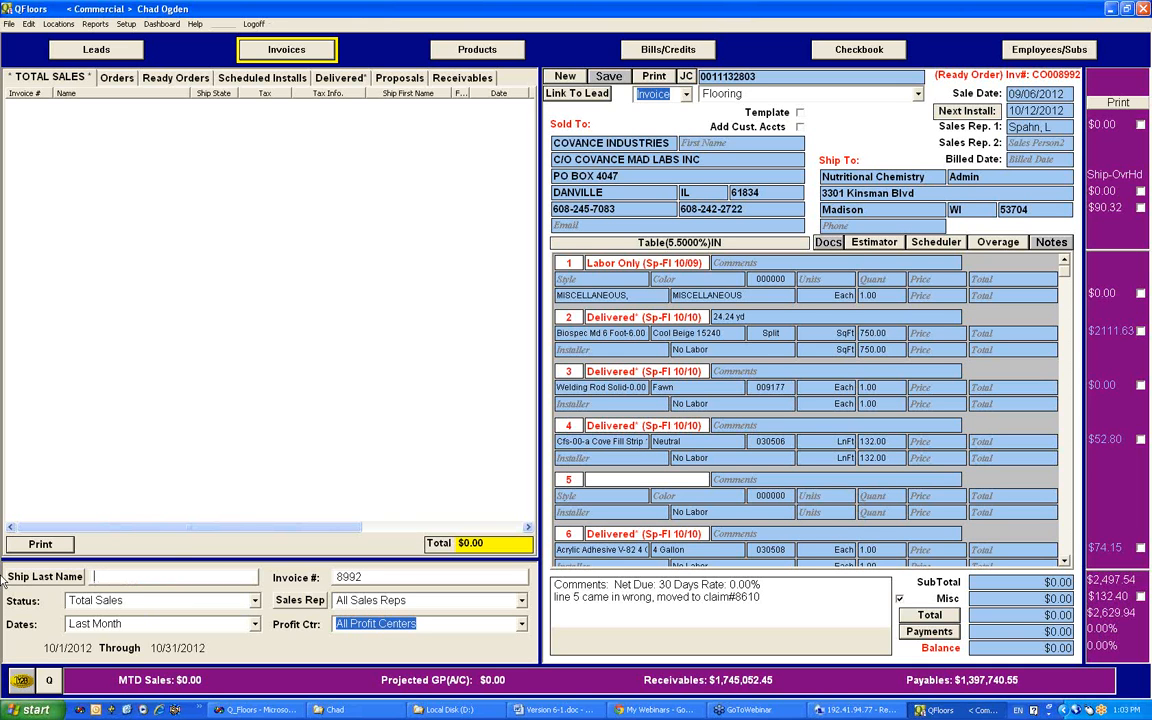
{"action": "left_click_drag", "start_coordinate": [391, 575], "coordinate": [283, 581]}
{"action": "key", "text": "BackSpace"}
{"action": "key", "text": "Return"}
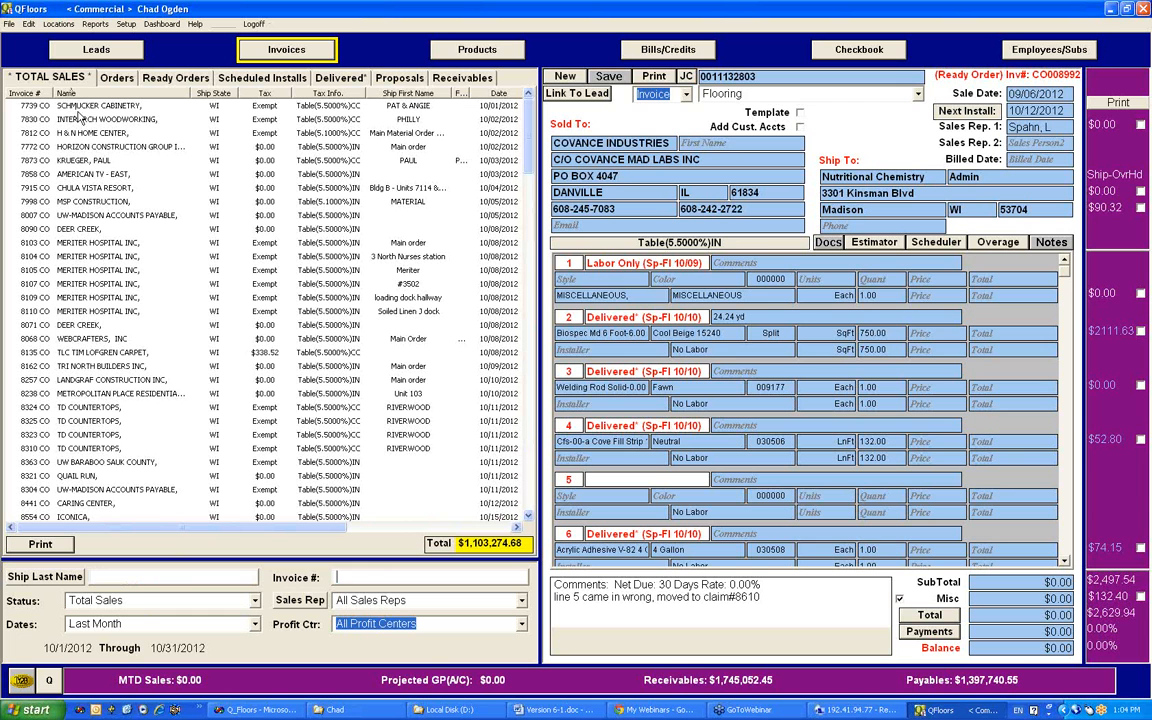
Step: Open the Schmucker Cabinetry invoice and examine the Total Sales columns through Margin, briefly comparing with the Orders list
{"action": "left_click", "coordinate": [85, 110]}
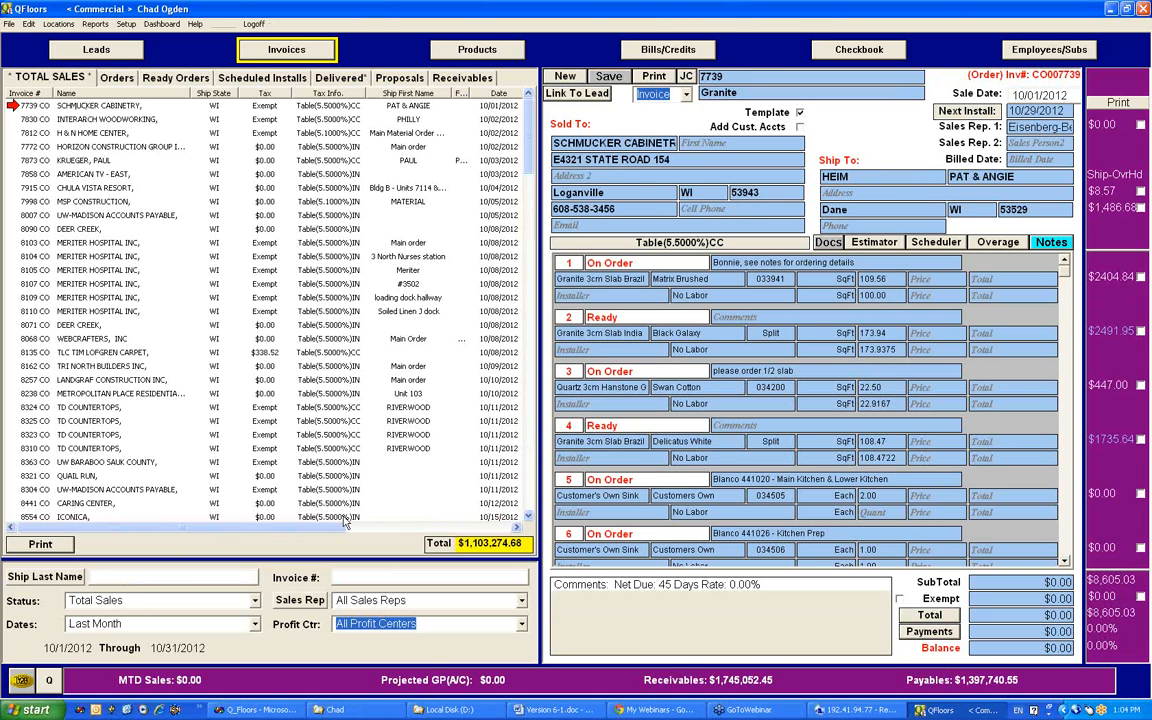
{"action": "left_click_drag", "start_coordinate": [300, 531], "coordinate": [482, 531]}
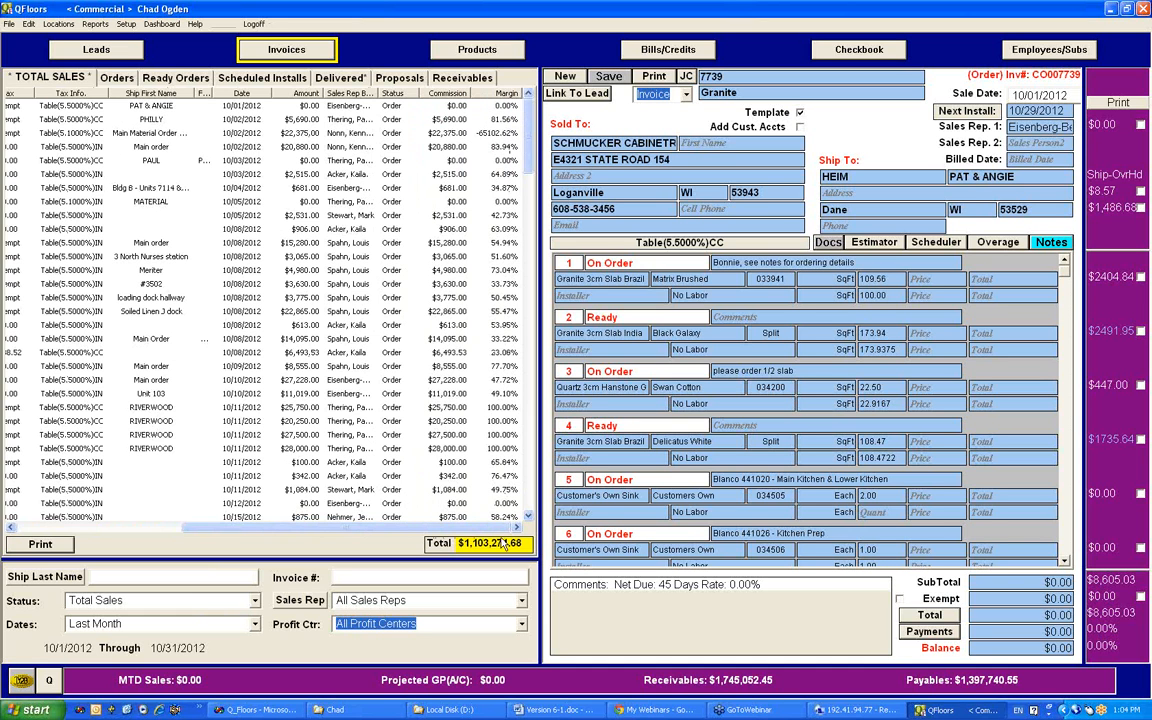
{"action": "left_click", "coordinate": [70, 78]}
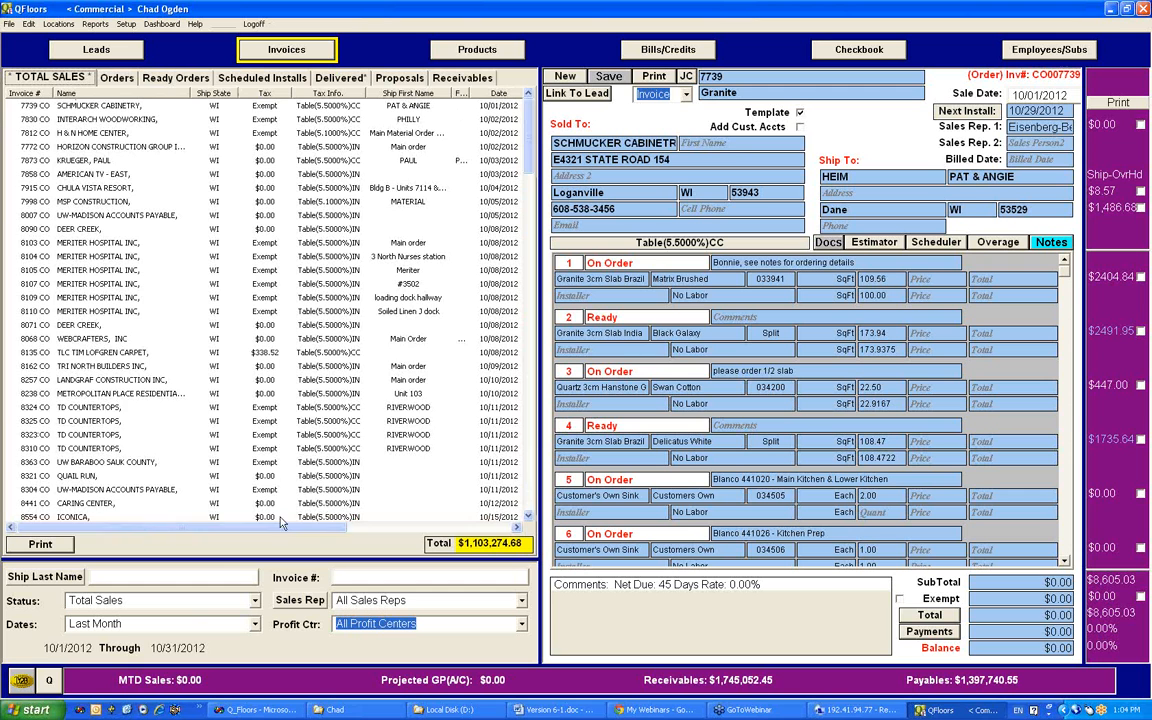
{"action": "left_click_drag", "start_coordinate": [283, 528], "coordinate": [514, 532]}
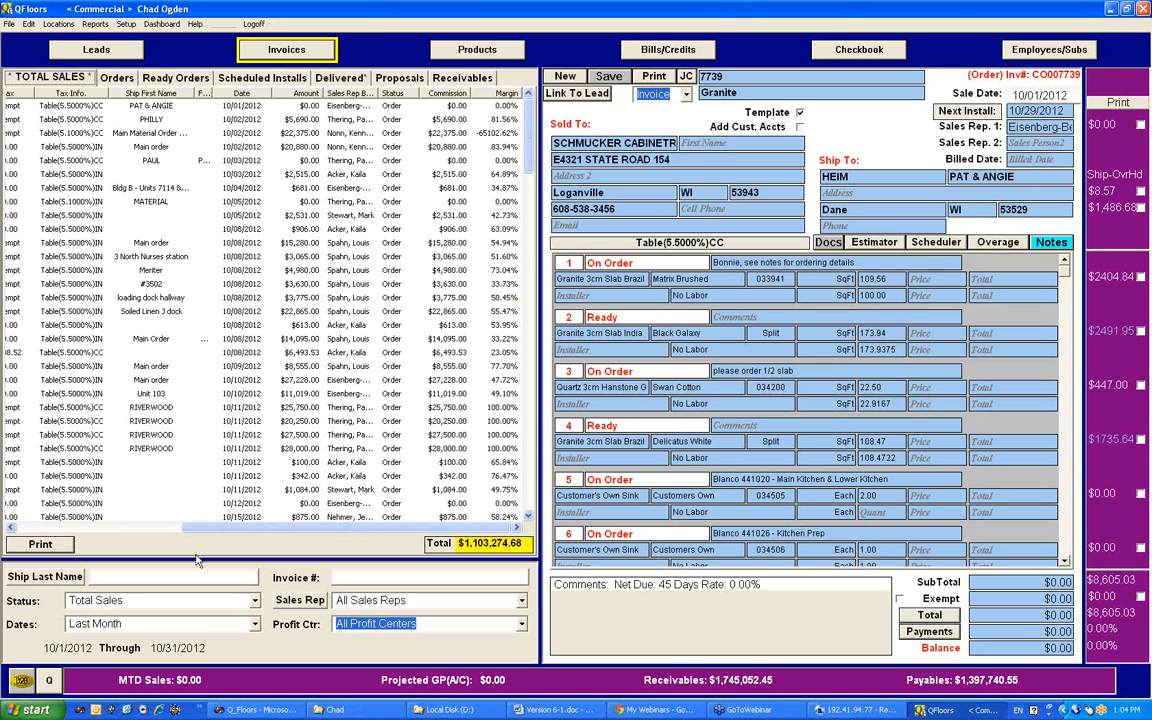
{"action": "left_click", "coordinate": [89, 79]}
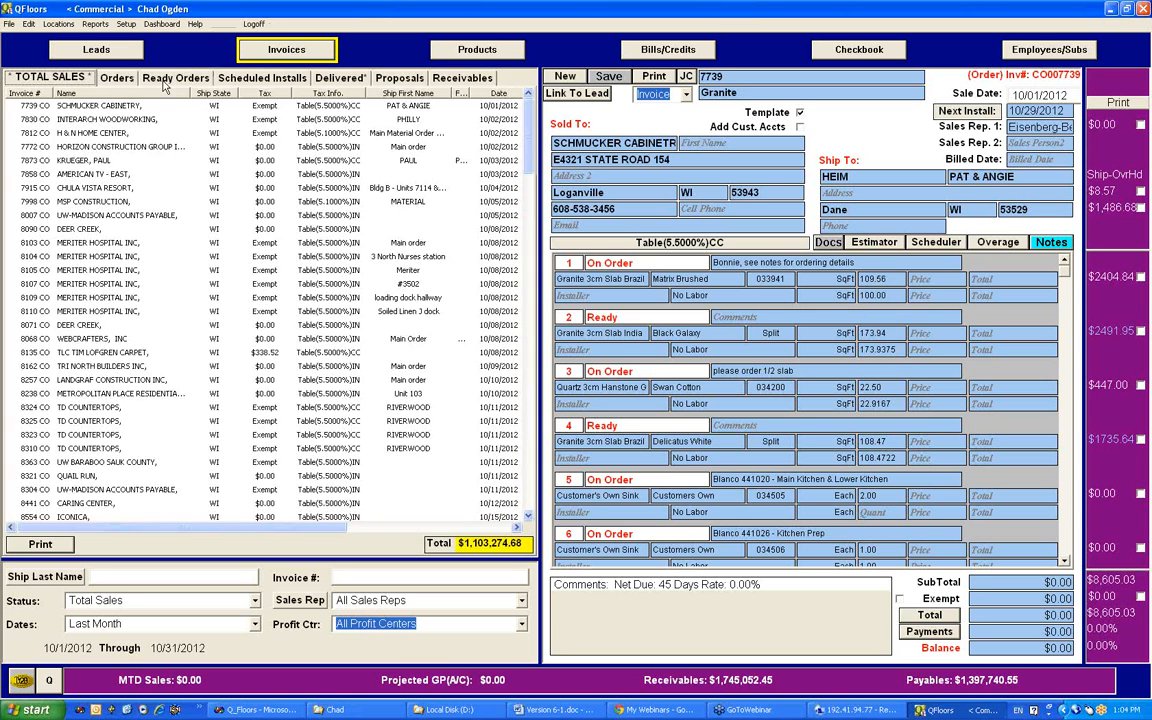
{"action": "left_click", "coordinate": [148, 79]}
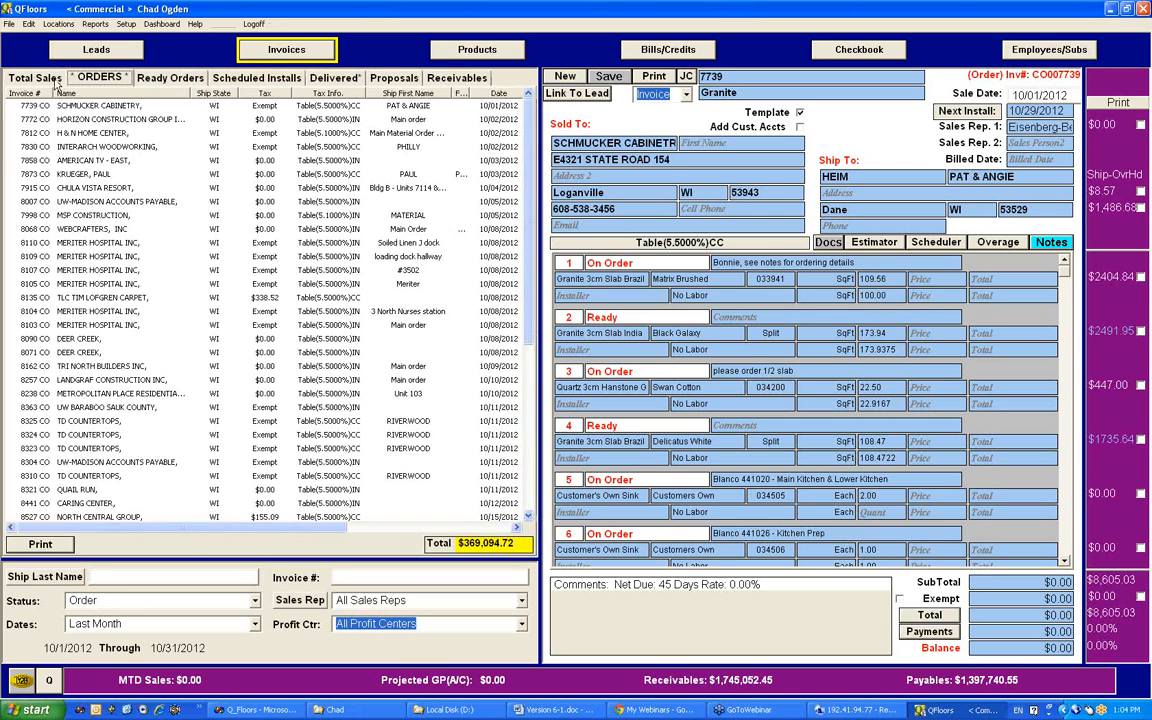
{"action": "left_click", "coordinate": [55, 80]}
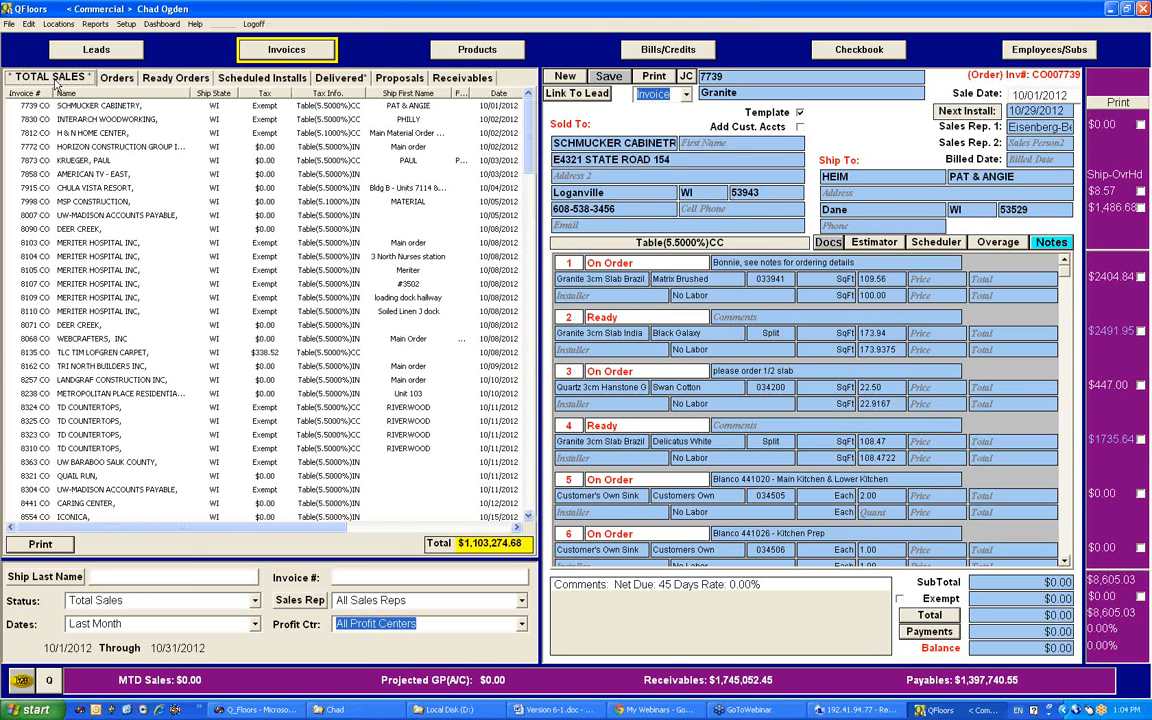
{"action": "left_click_drag", "start_coordinate": [208, 528], "coordinate": [435, 530]}
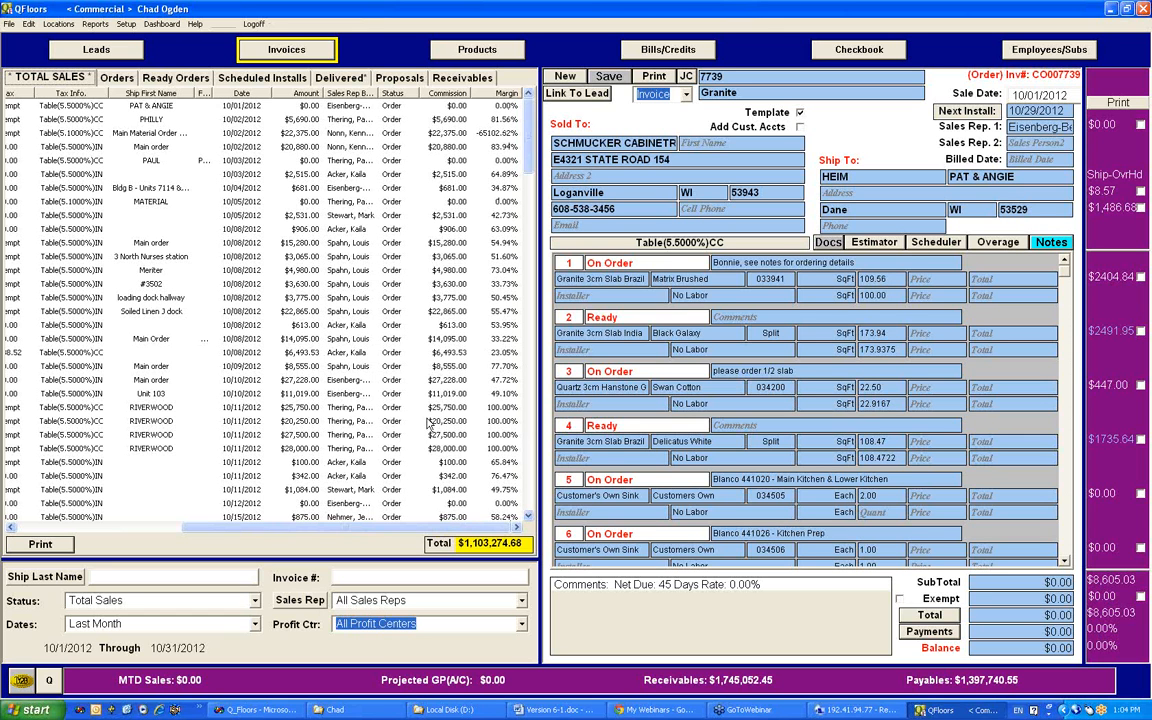
Step: Open the H & N Home Center invoice for Falls Baptist Dorm and look through the other invoices in the Total Sales list
{"action": "left_click", "coordinate": [489, 137]}
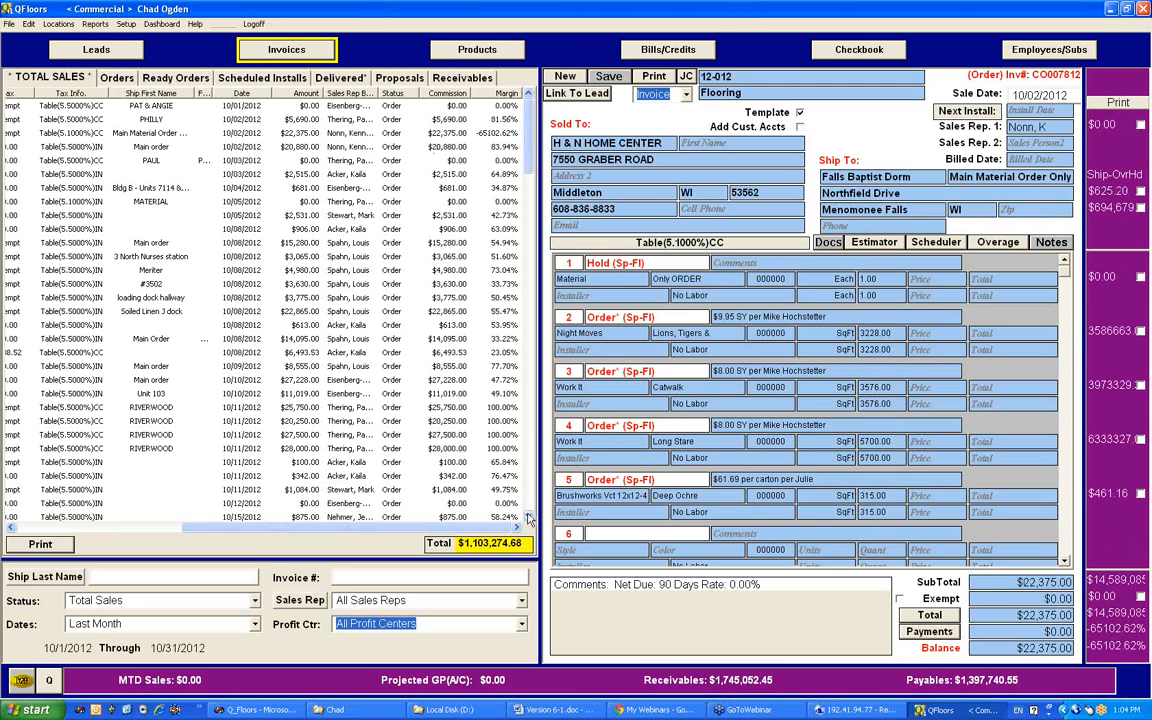
{"action": "left_click", "coordinate": [487, 135]}
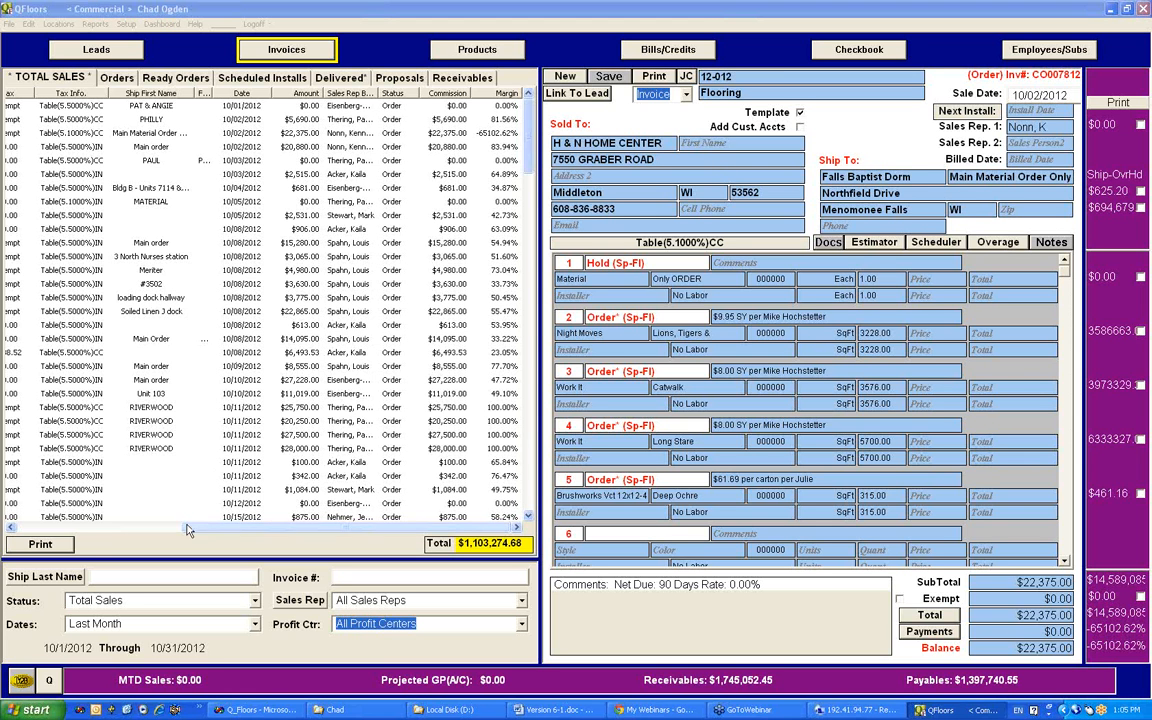
{"action": "left_click_drag", "start_coordinate": [188, 528], "coordinate": [20, 526]}
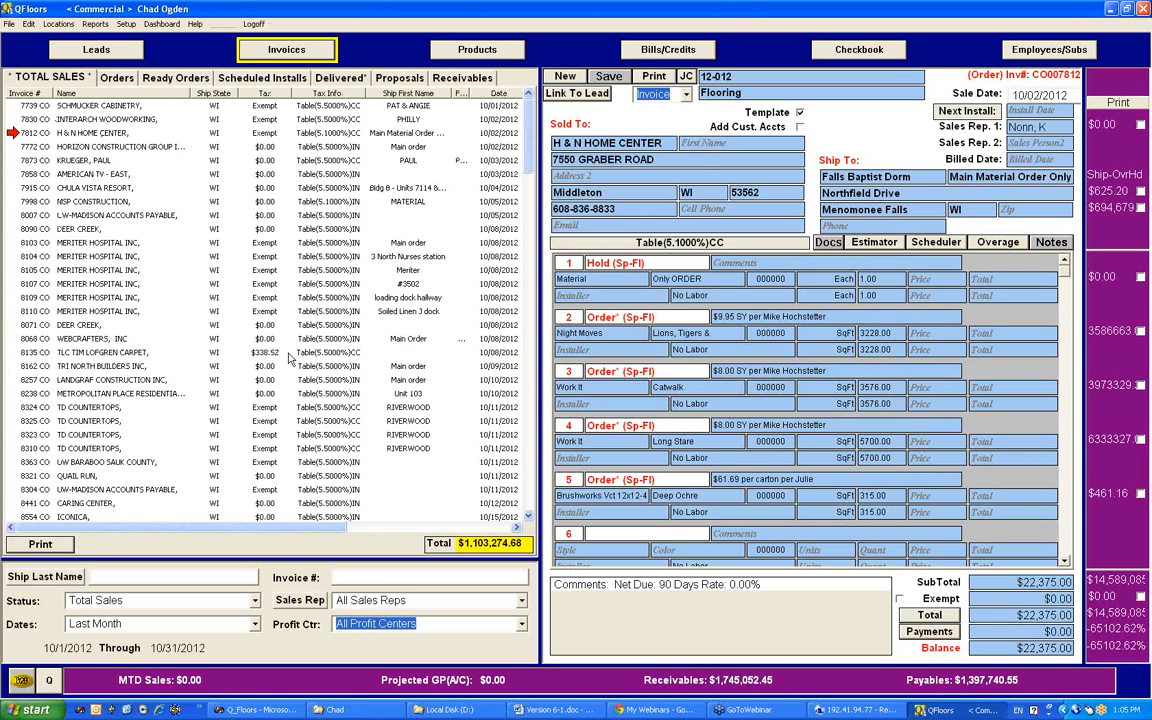
{"action": "left_click_drag", "start_coordinate": [531, 116], "coordinate": [534, 320]}
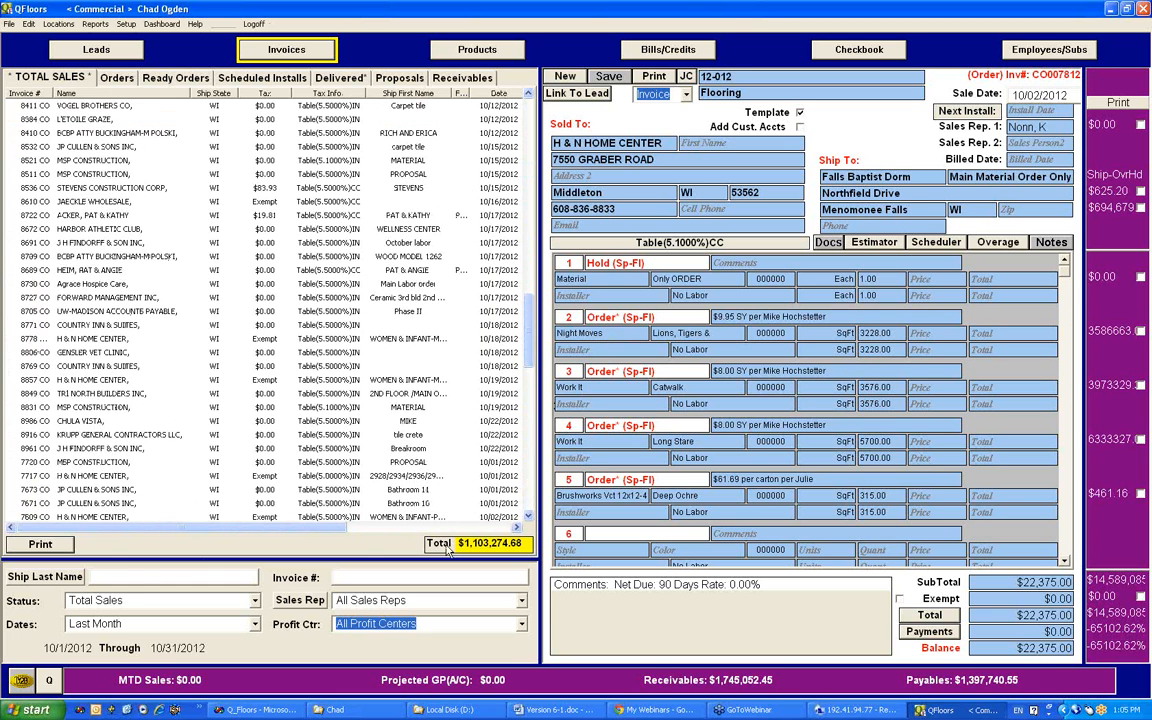
{"action": "left_click_drag", "start_coordinate": [115, 531], "coordinate": [157, 531]}
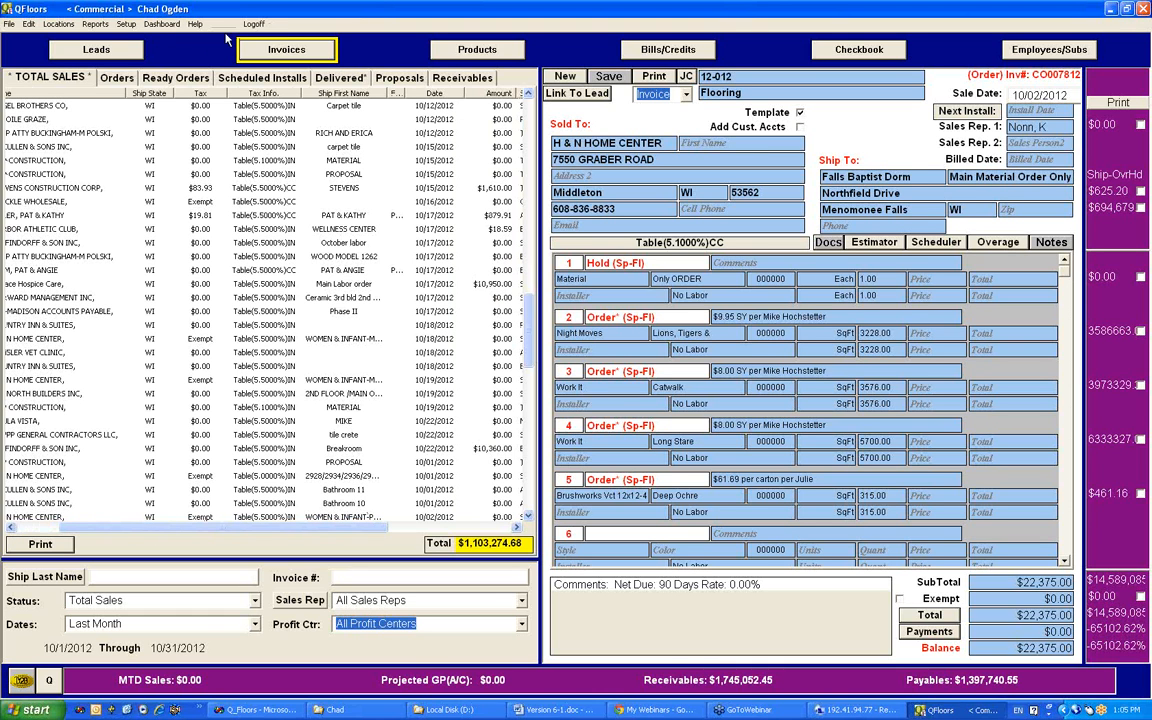
Step: Open the Change Log report and filter it by the H & N Home Center invoice's number
{"action": "left_click", "coordinate": [104, 27]}
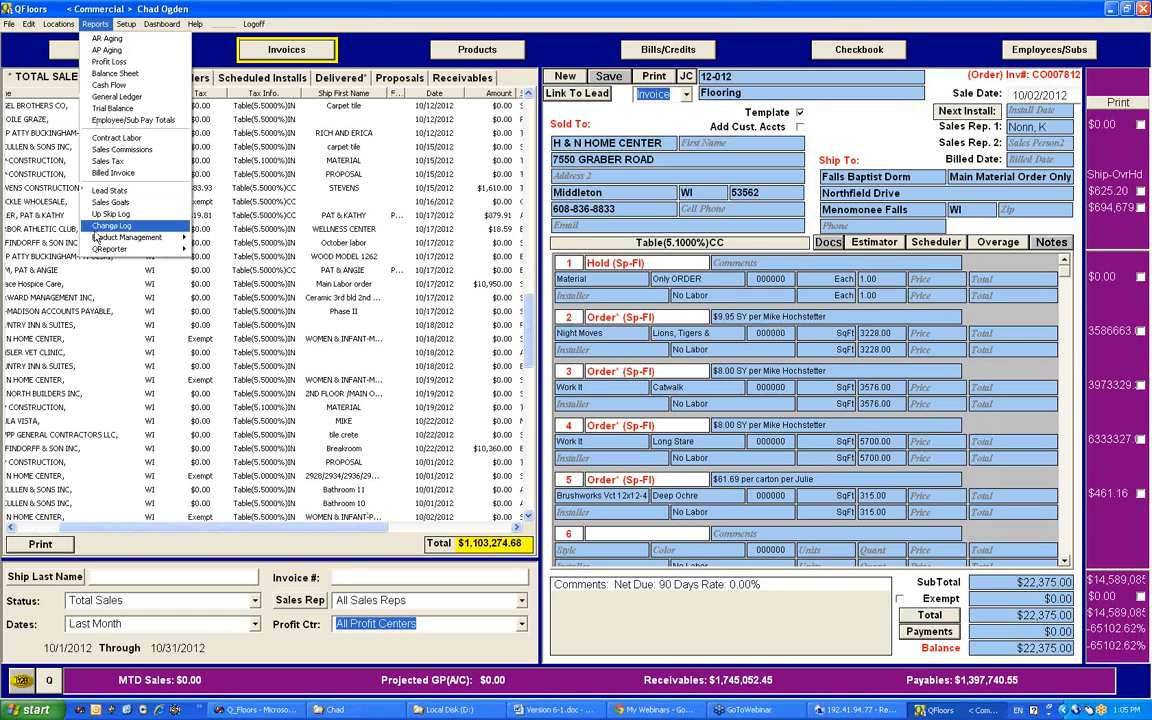
{"action": "mouse_move", "coordinate": [121, 235]}
{"action": "left_click", "coordinate": [112, 226]}
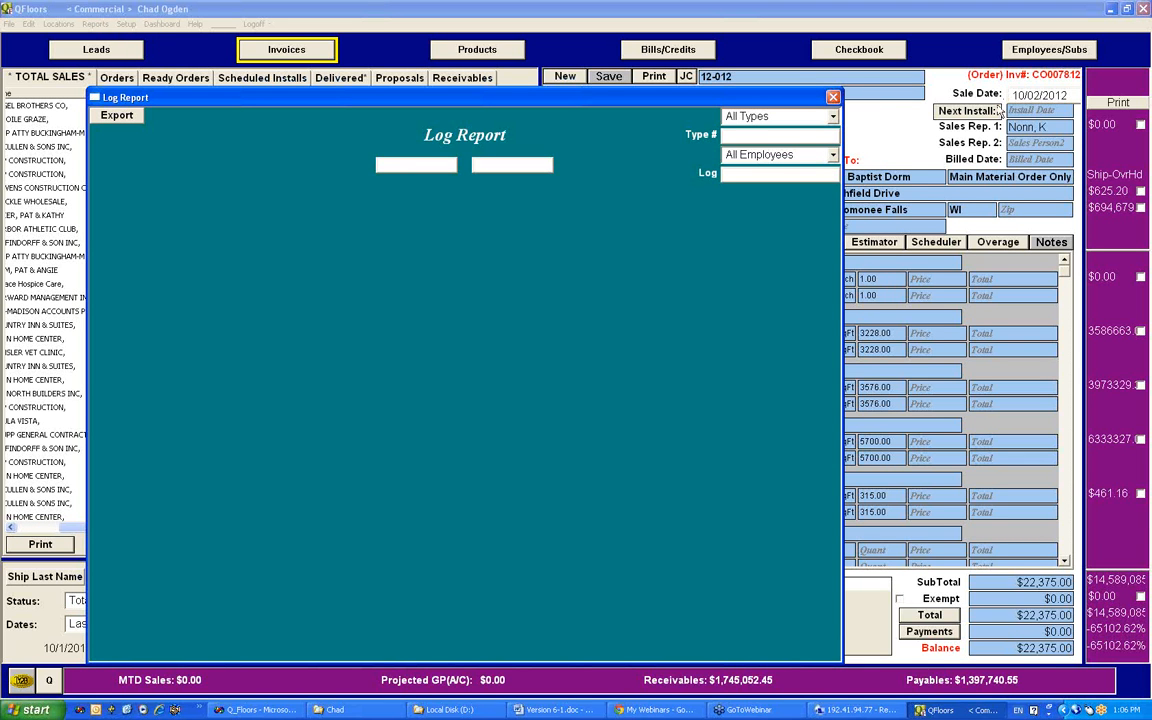
{"action": "left_click", "coordinate": [757, 137]}
{"action": "type", "text": "7812"}
{"action": "key", "text": "Return"}
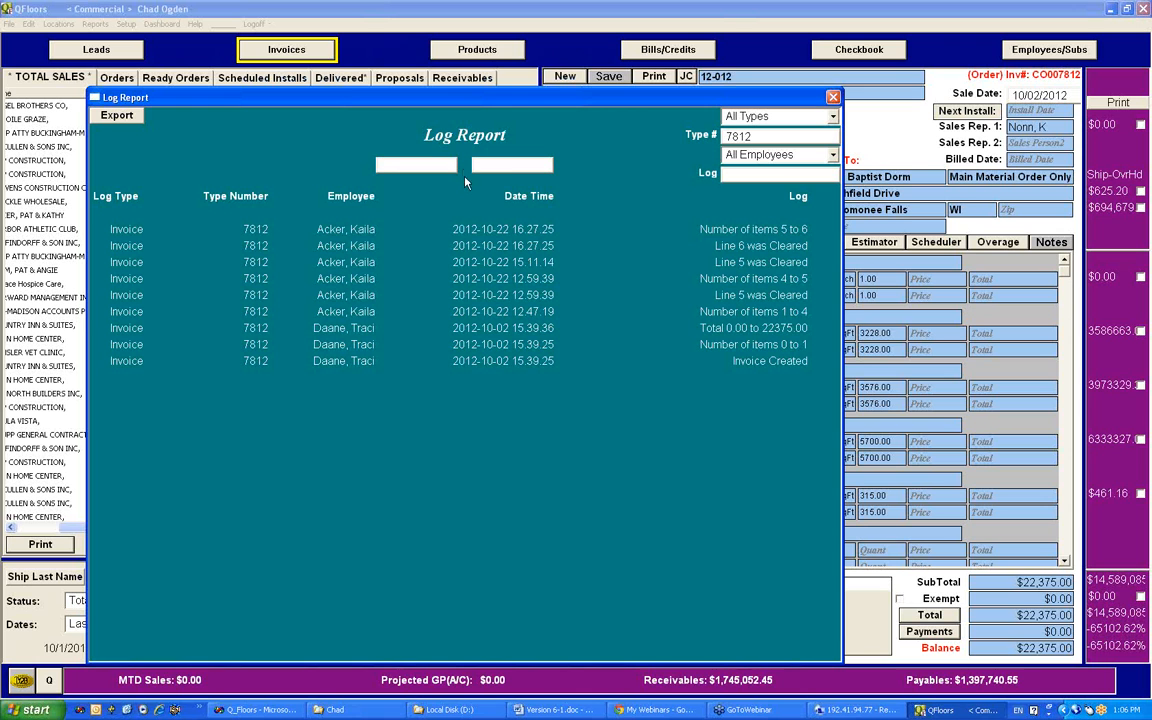
Step: Reposition the Log Report window and review the available log types, keeping All Types
{"action": "left_click", "coordinate": [421, 165]}
{"action": "left_click_drag", "start_coordinate": [686, 100], "coordinate": [712, 54]}
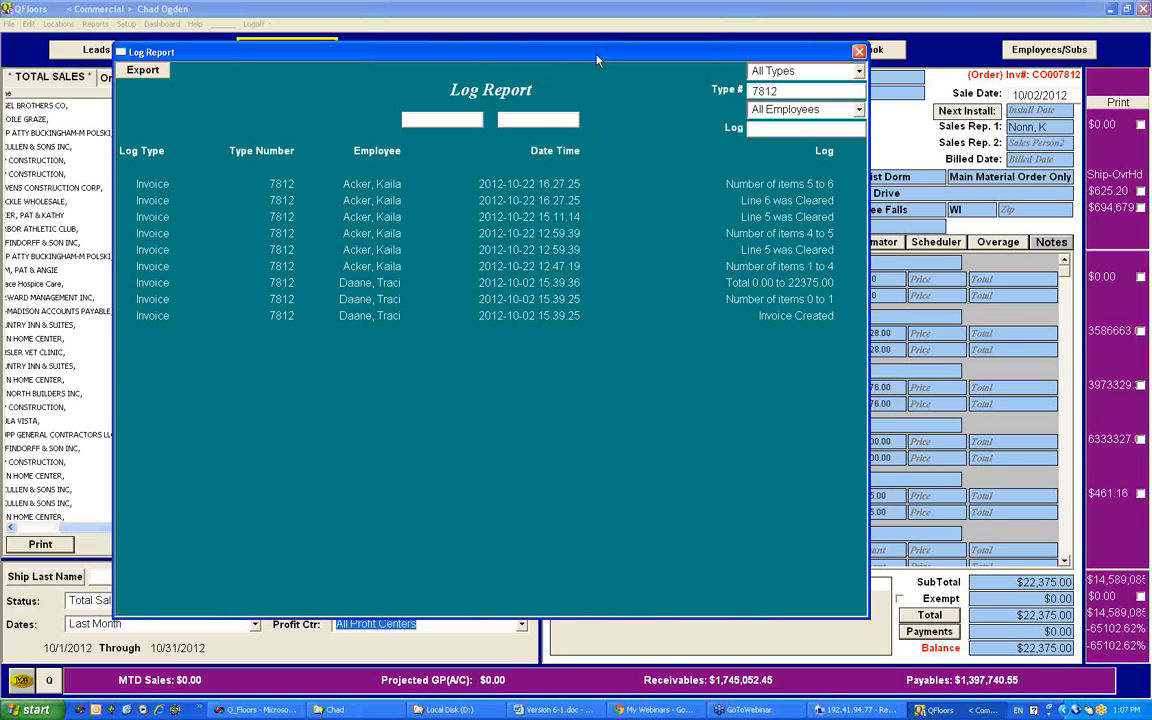
{"action": "left_click_drag", "start_coordinate": [597, 58], "coordinate": [679, 58]}
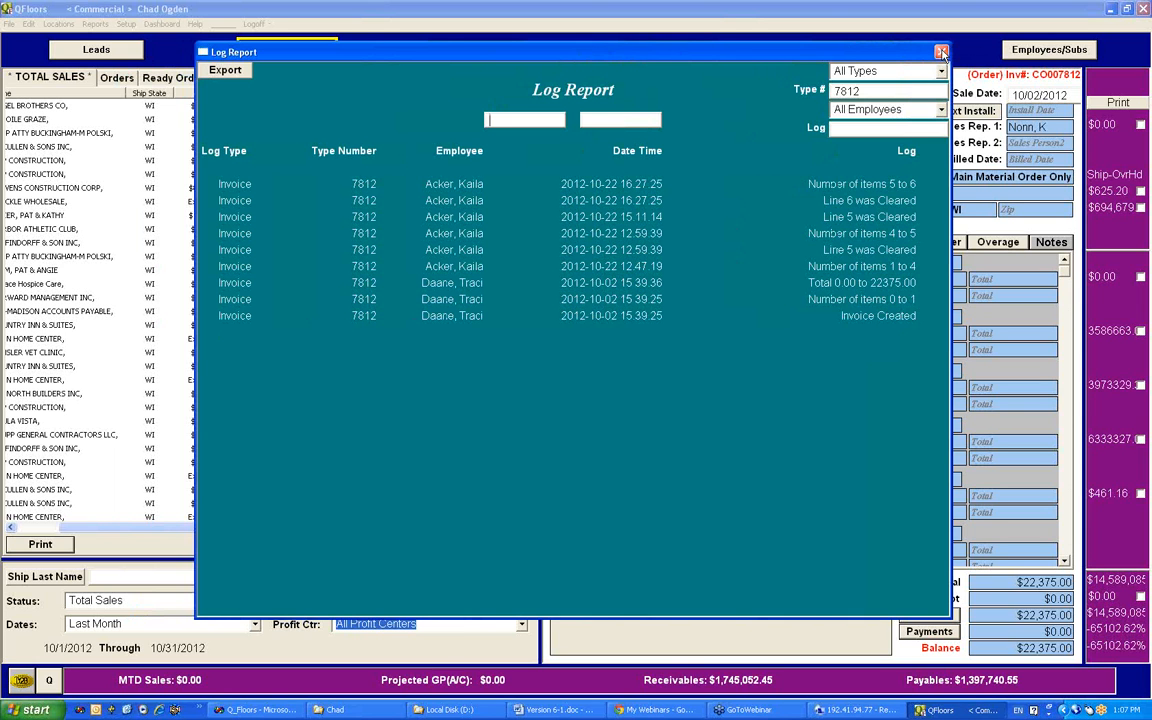
{"action": "left_click", "coordinate": [856, 72]}
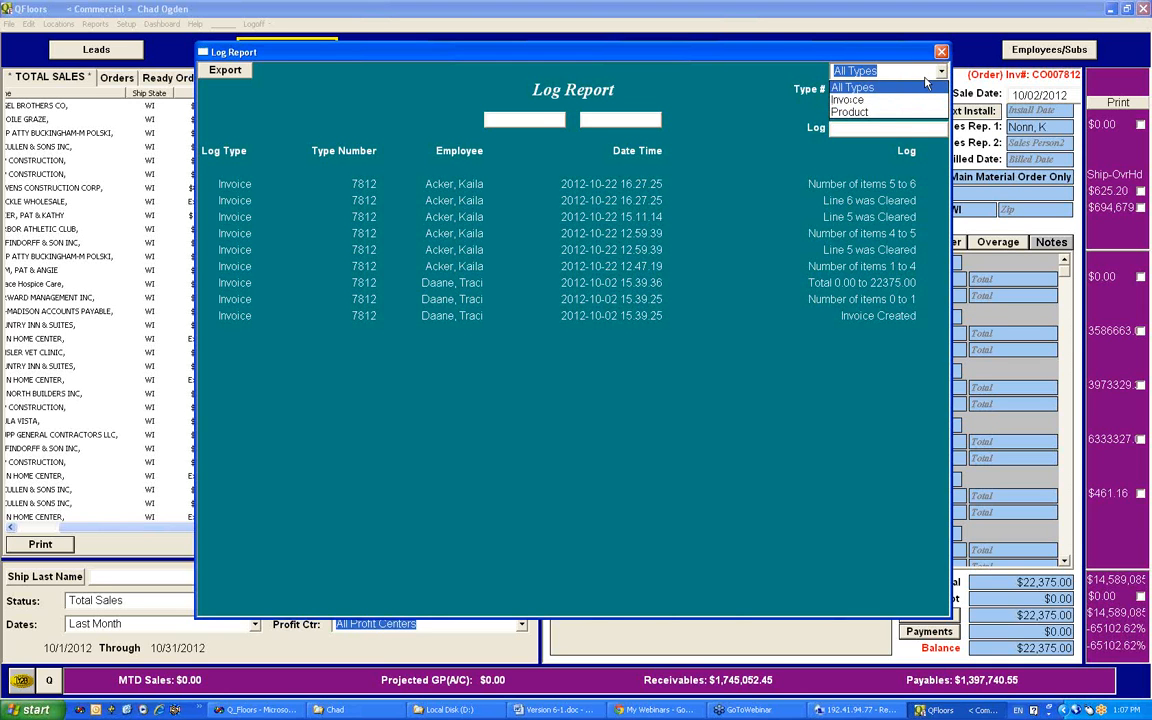
{"action": "left_click", "coordinate": [942, 74]}
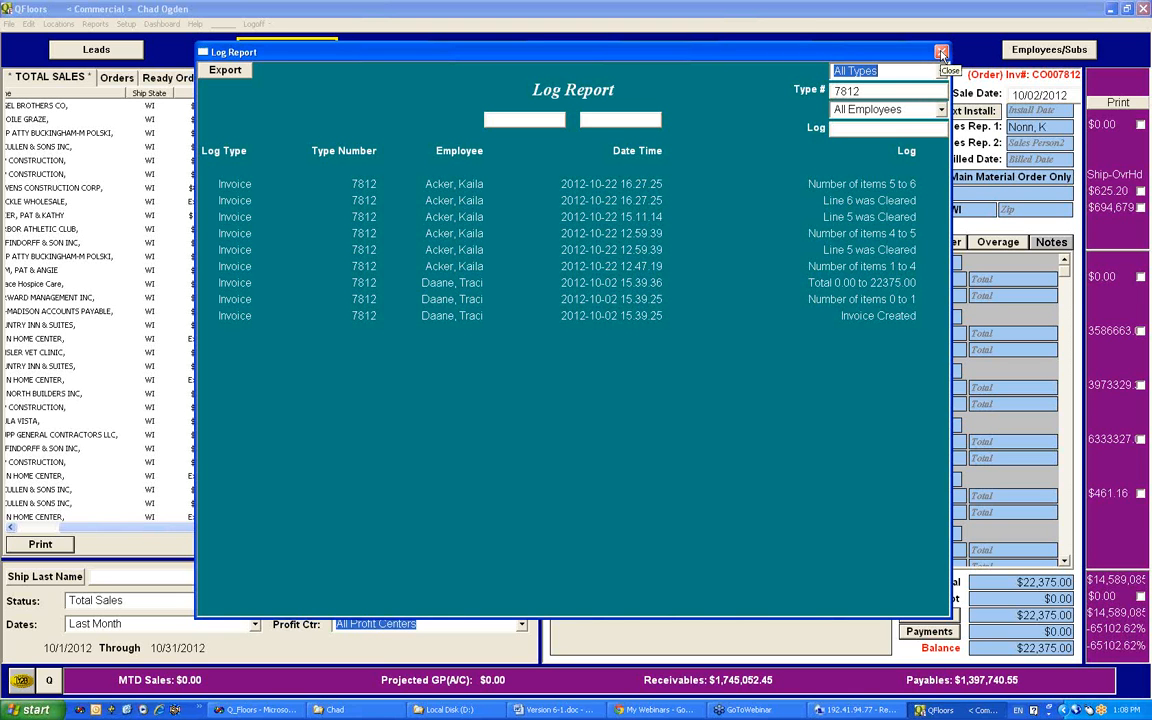
Step: Filter the log report by the text "Cleared" for all records, removing the type number filter
{"action": "left_click", "coordinate": [838, 129]}
{"action": "double_click", "coordinate": [865, 91]}
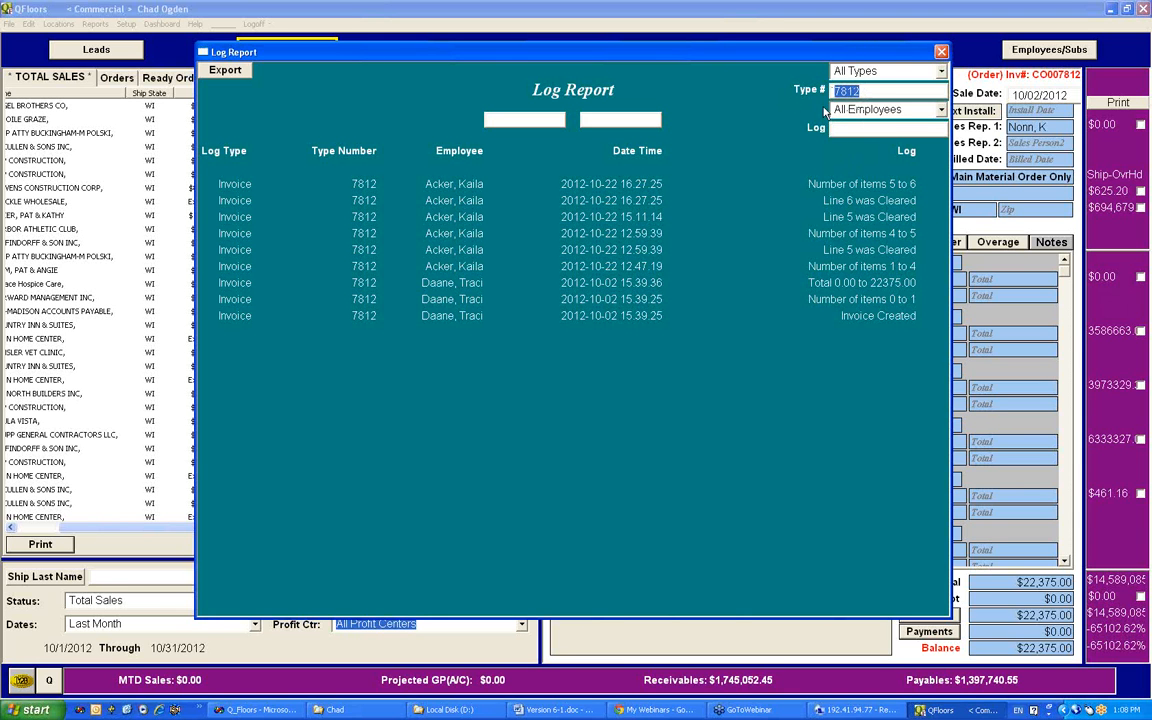
{"action": "left_click", "coordinate": [883, 128]}
{"action": "type", "text": "Cleared"}
{"action": "left_click_drag", "start_coordinate": [874, 91], "coordinate": [806, 97]}
{"action": "key", "text": "BackSpace"}
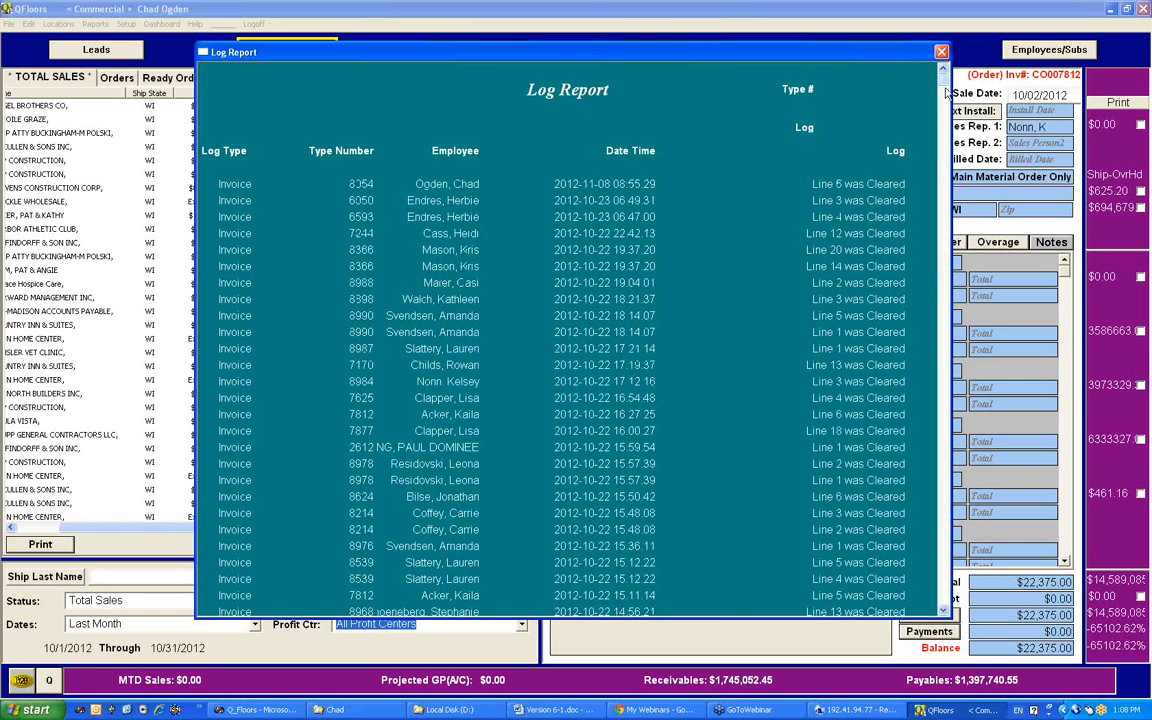
Step: Look through the cleared-line log entries, return to the start of the report and close it
{"action": "left_click_drag", "start_coordinate": [946, 80], "coordinate": [944, 280]}
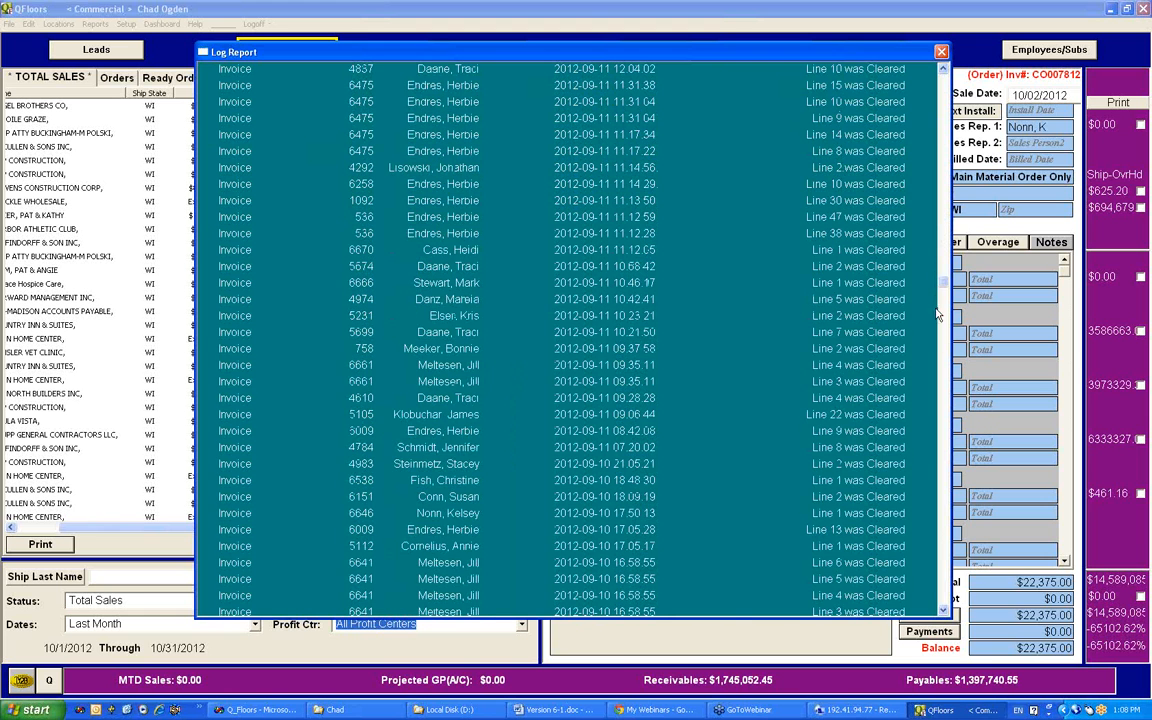
{"action": "left_click", "coordinate": [943, 468]}
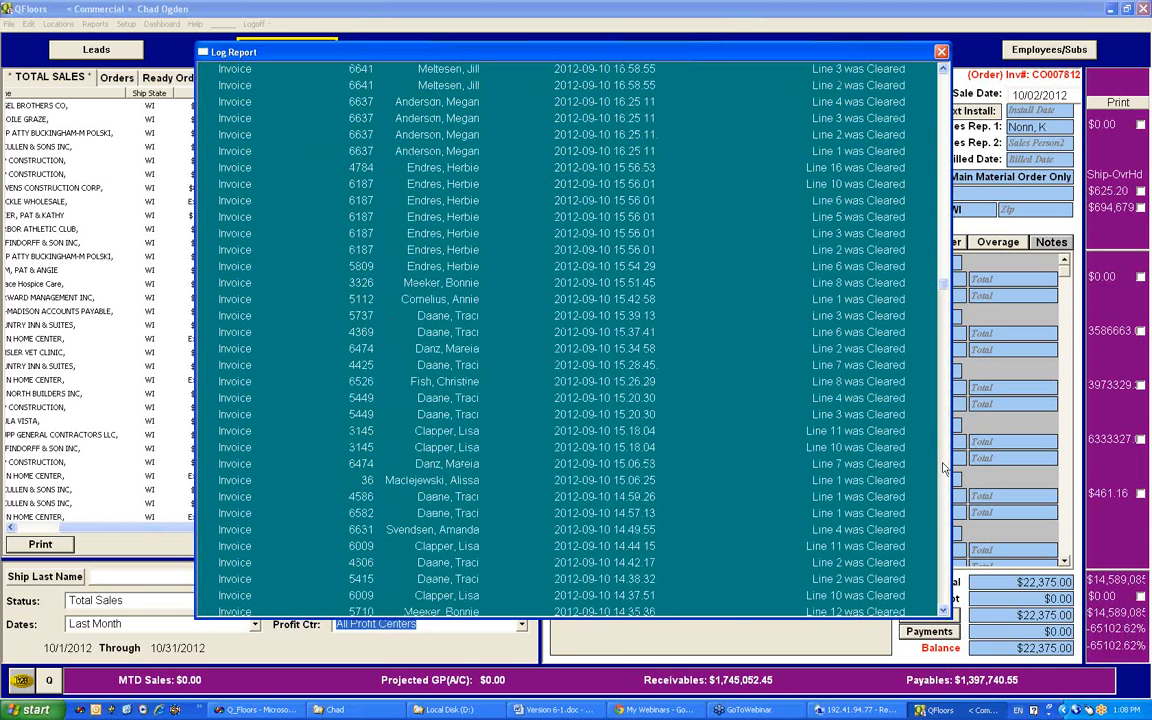
{"action": "left_click", "coordinate": [943, 468]}
{"action": "left_click", "coordinate": [943, 468]}
{"action": "left_click", "coordinate": [943, 468]}
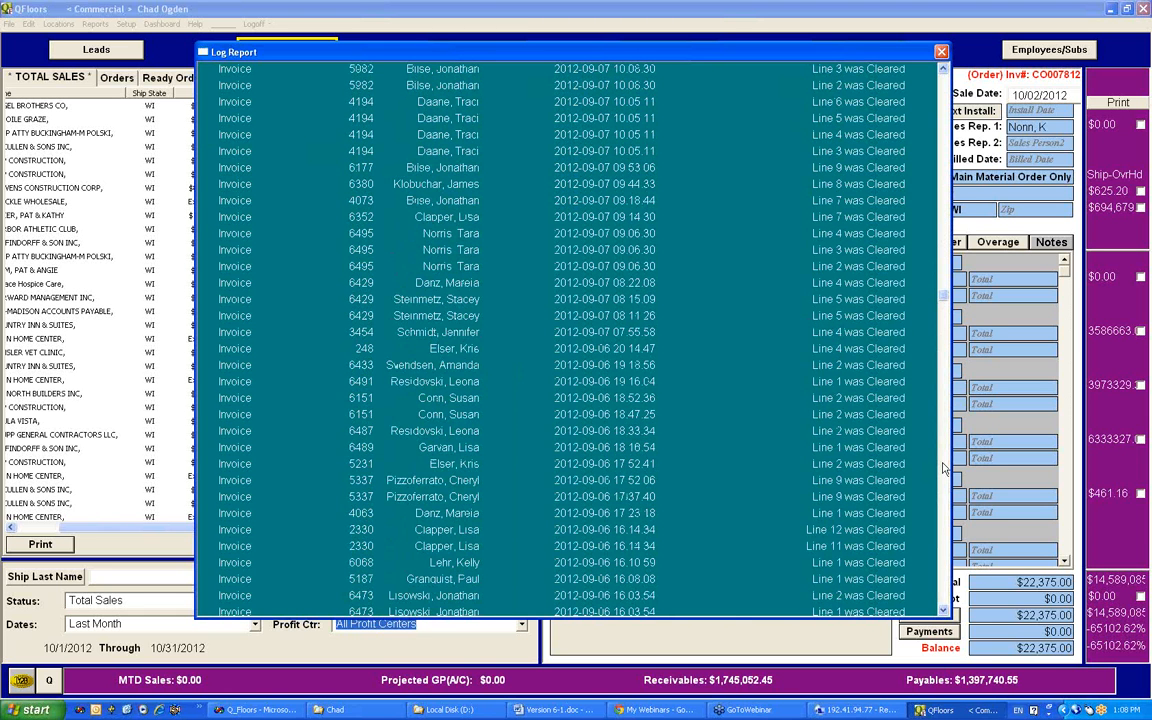
{"action": "left_click", "coordinate": [943, 468]}
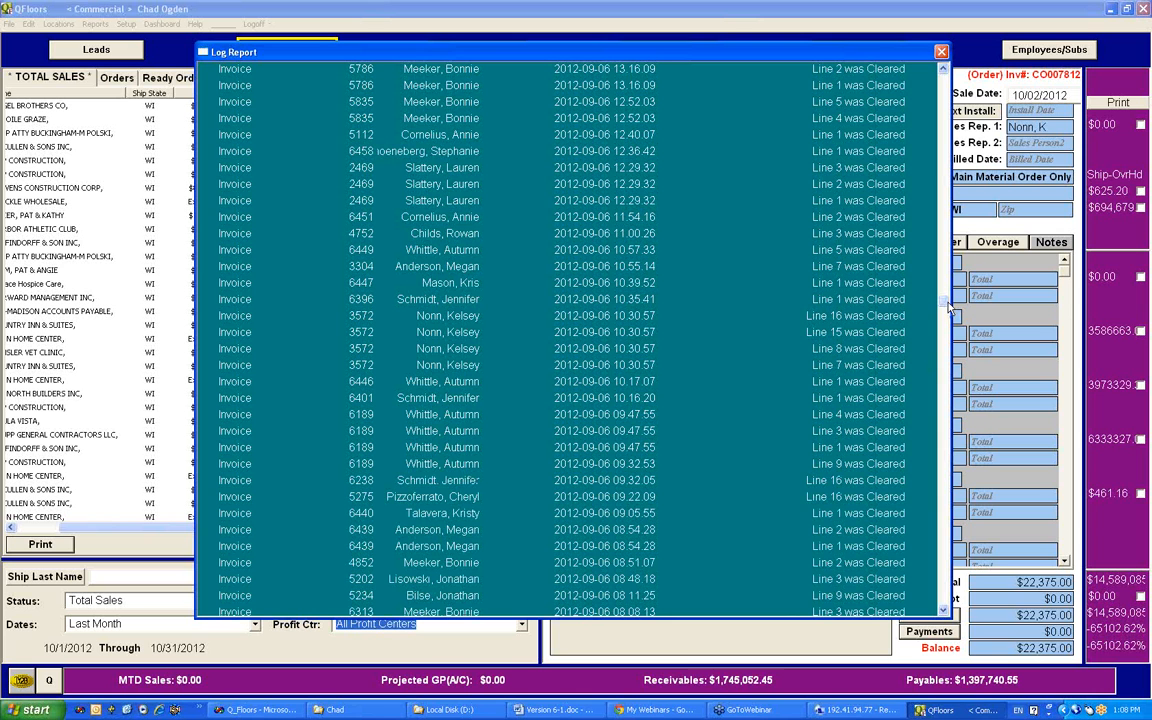
{"action": "left_click_drag", "start_coordinate": [946, 293], "coordinate": [942, 72]}
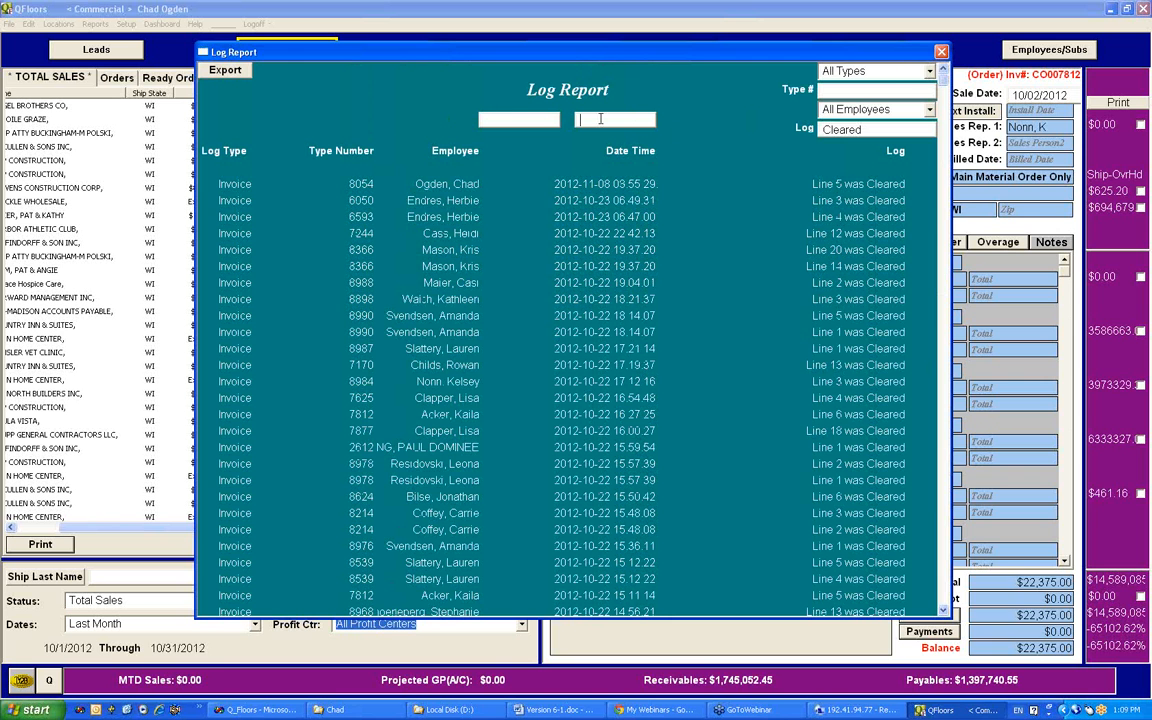
{"action": "left_click", "coordinate": [941, 53]}
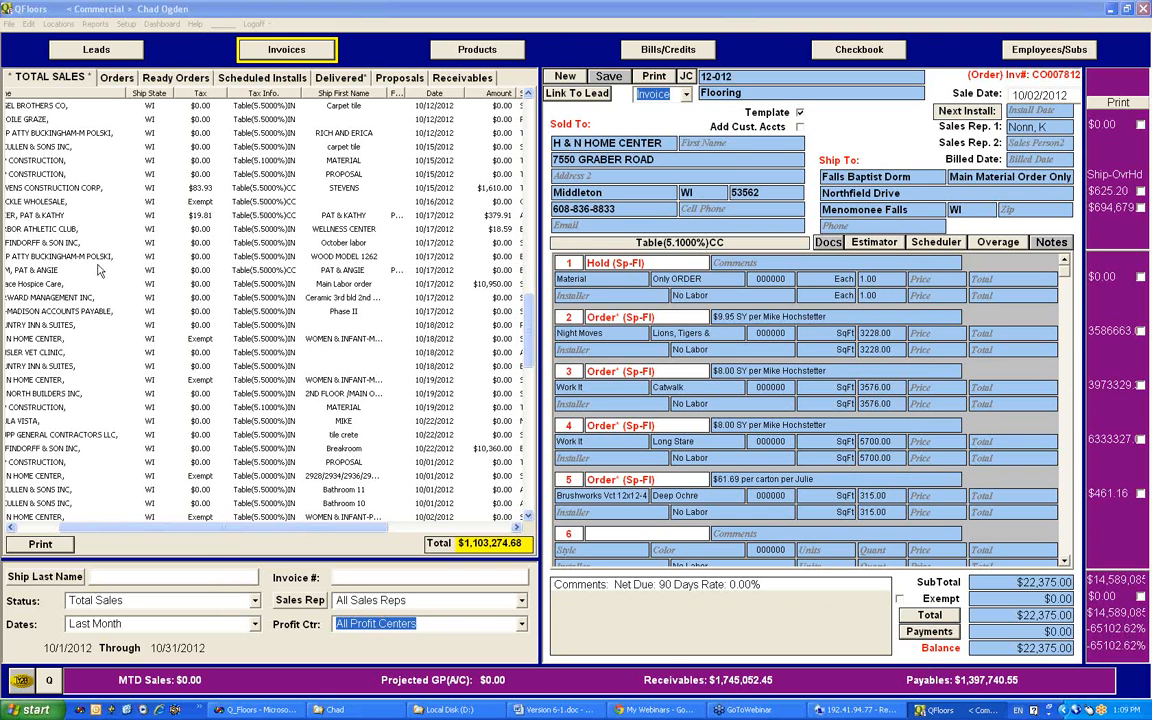
Step: Review the Close Period settings, including the closing date and Permanent Close option, and leave the dialog
{"action": "left_click", "coordinate": [8, 23]}
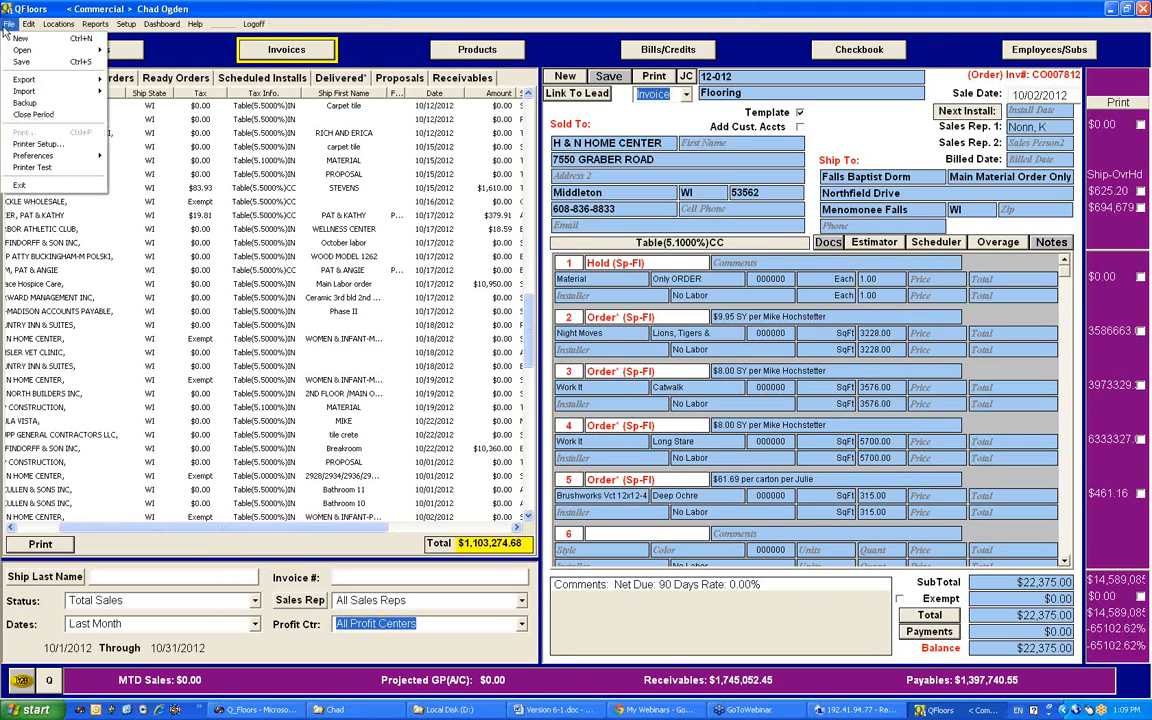
{"action": "left_click", "coordinate": [33, 114]}
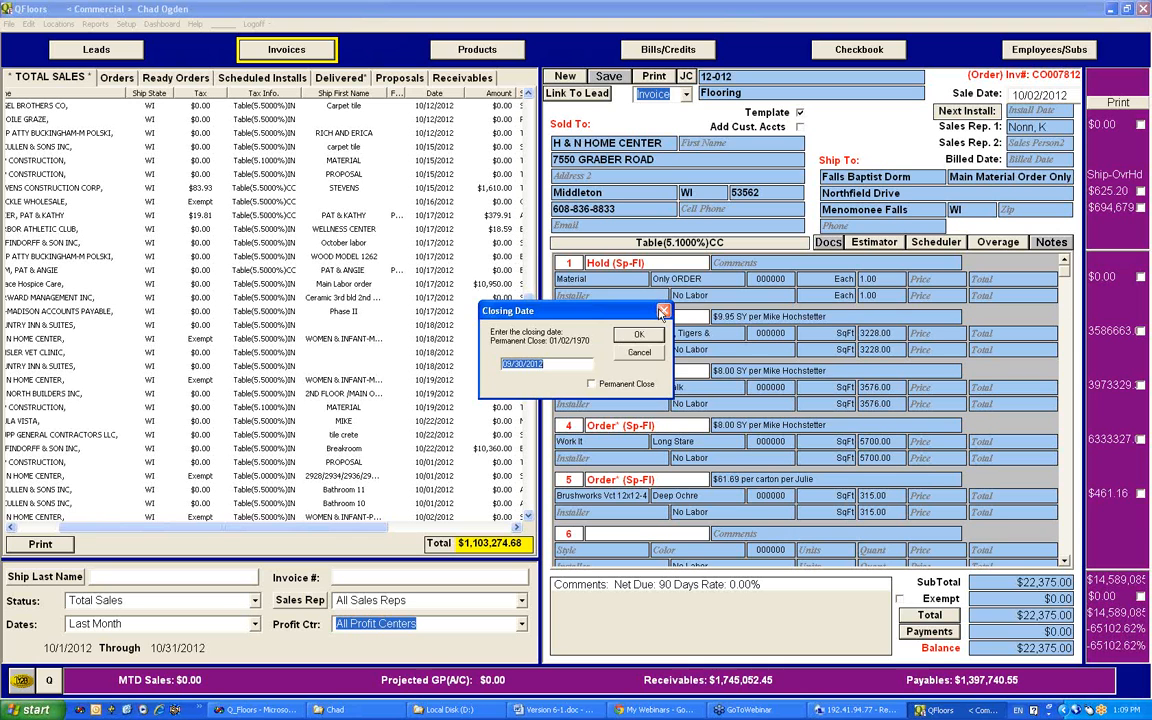
{"action": "left_click", "coordinate": [637, 335]}
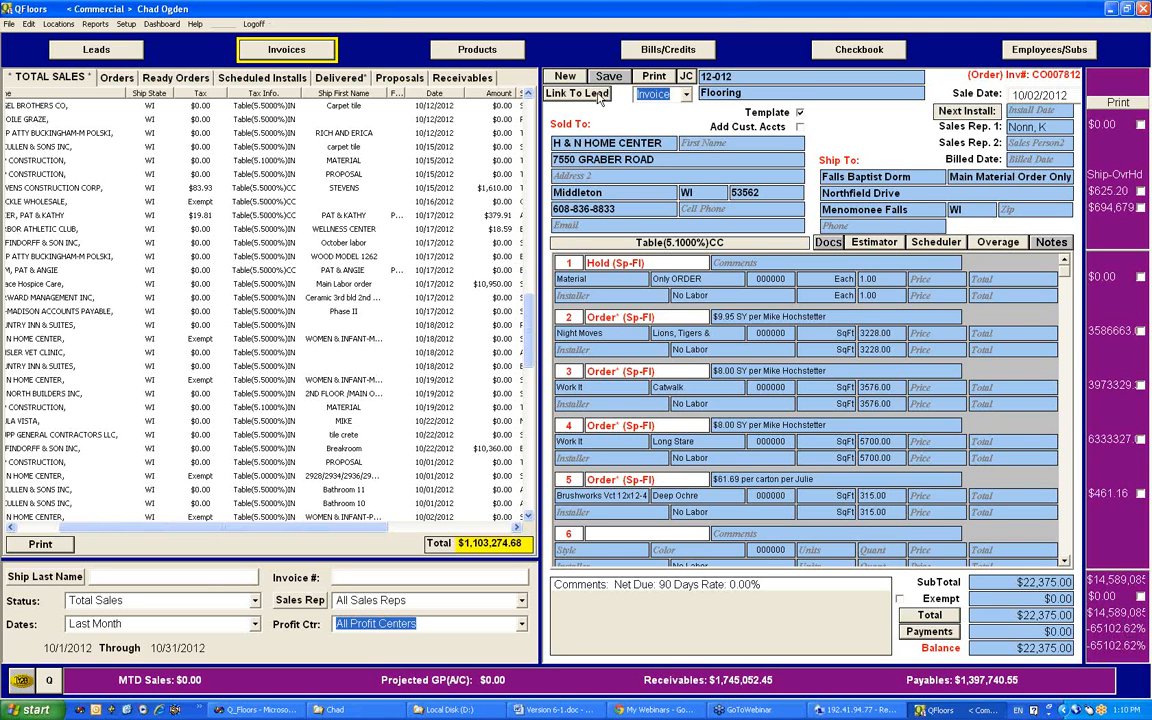
Step: View the Leads screen and return to the invoices
{"action": "left_click", "coordinate": [97, 50]}
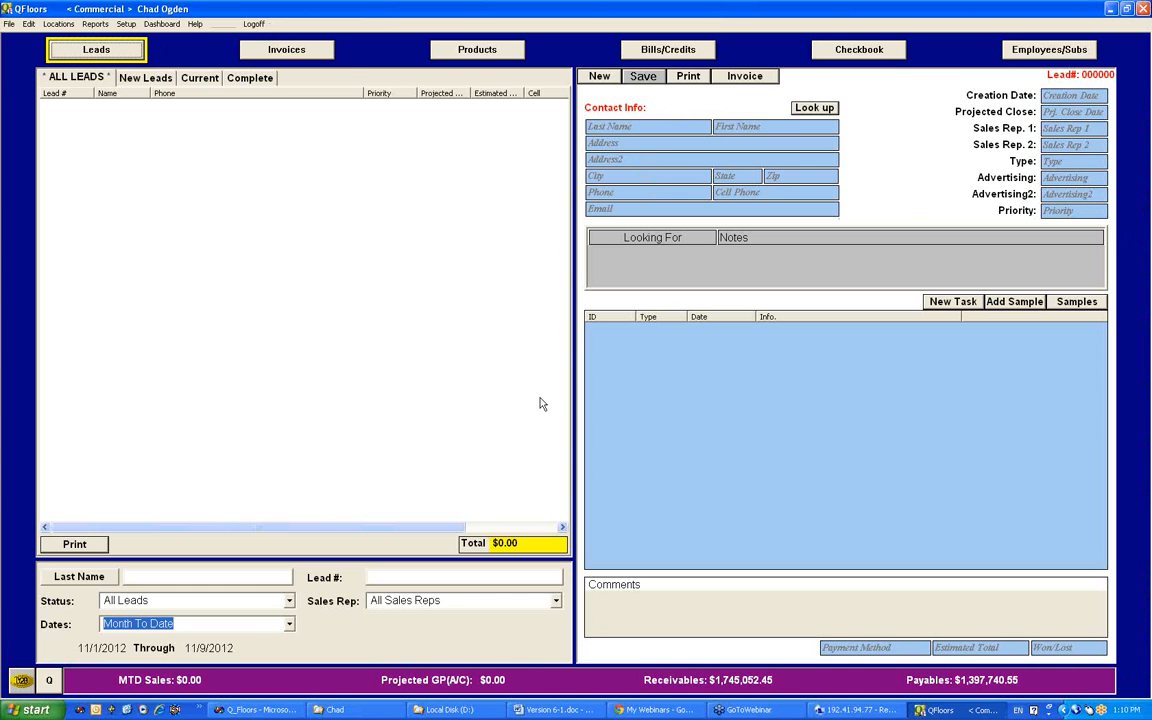
{"action": "left_click", "coordinate": [278, 50]}
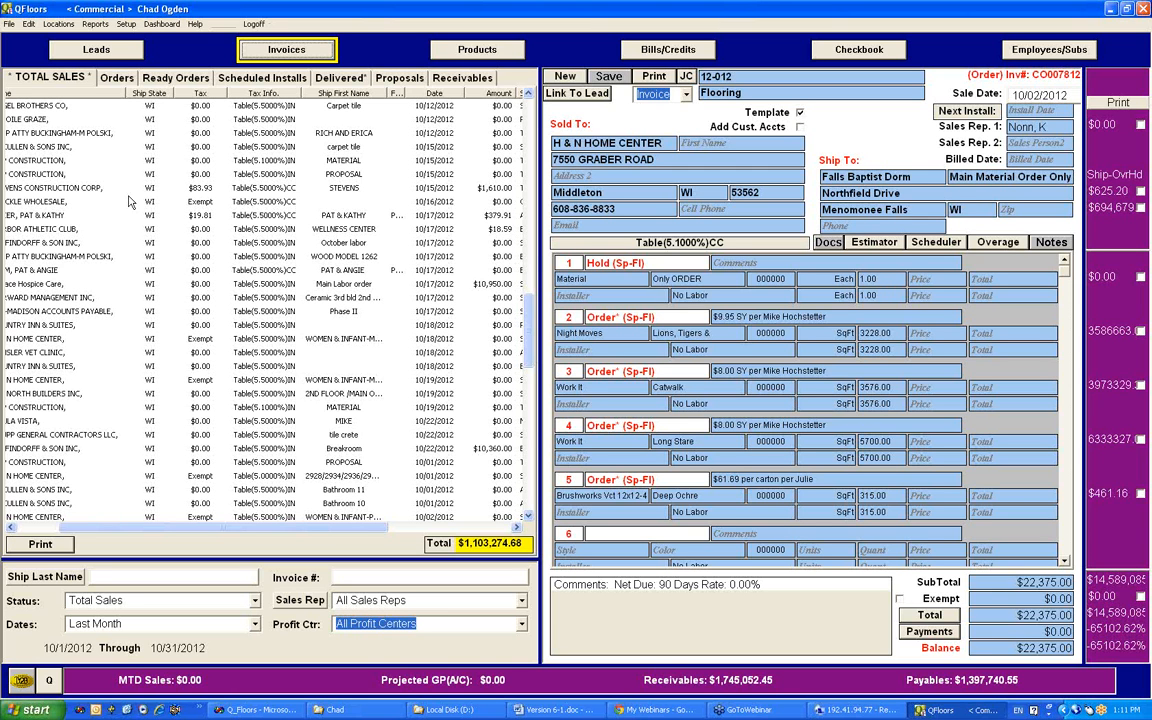
{"action": "left_click", "coordinate": [1147, 38]}
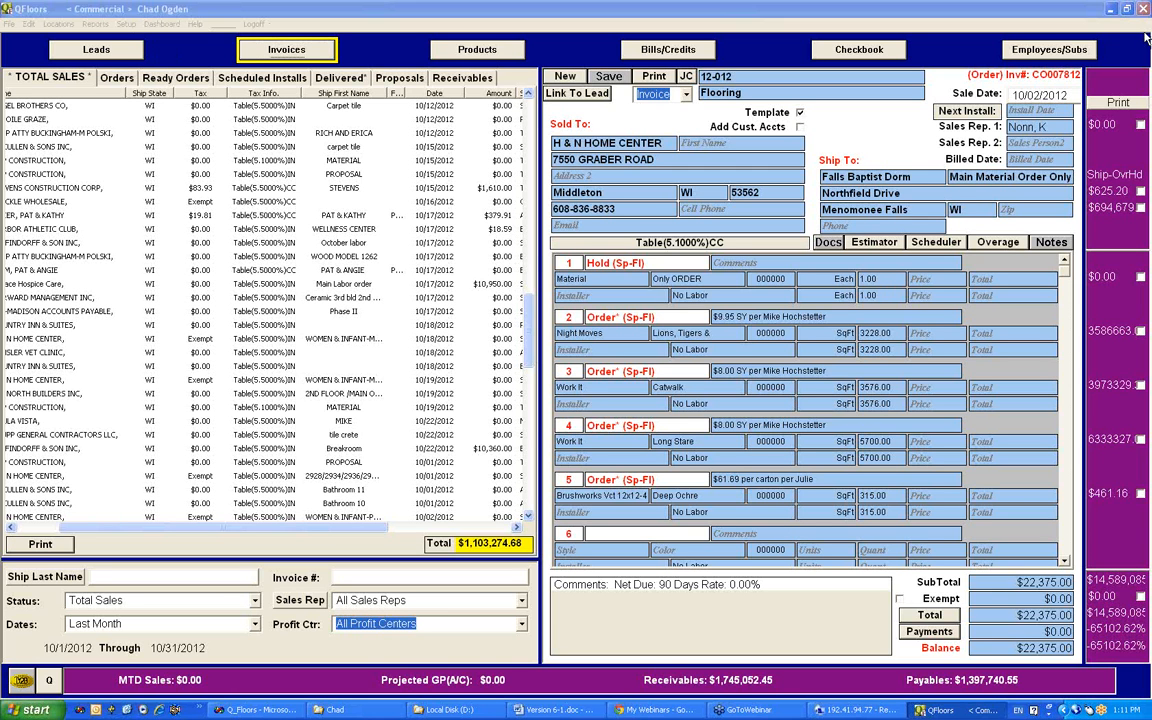